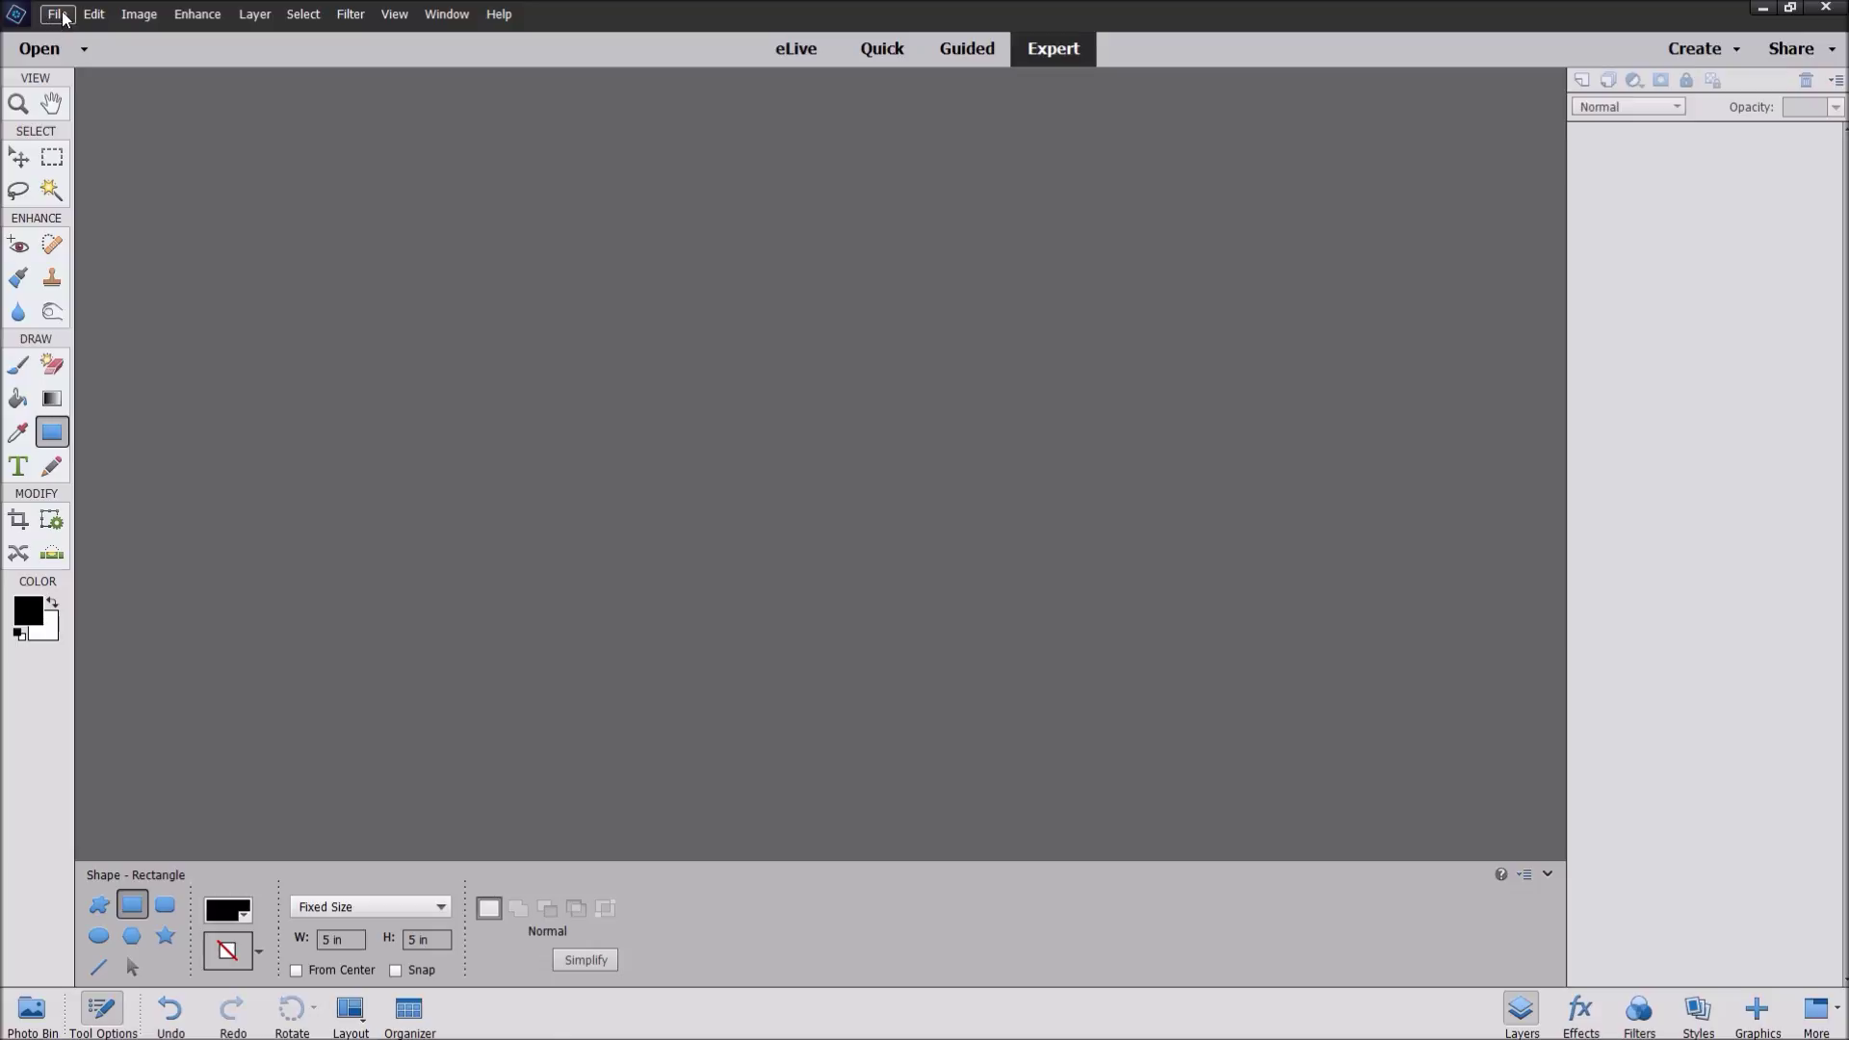
Step: Create a blank U.S. Paper Letter file, 8.5 × 11 in at 300 ppi, with a transparent background
click(21, 159)
click(69, 19)
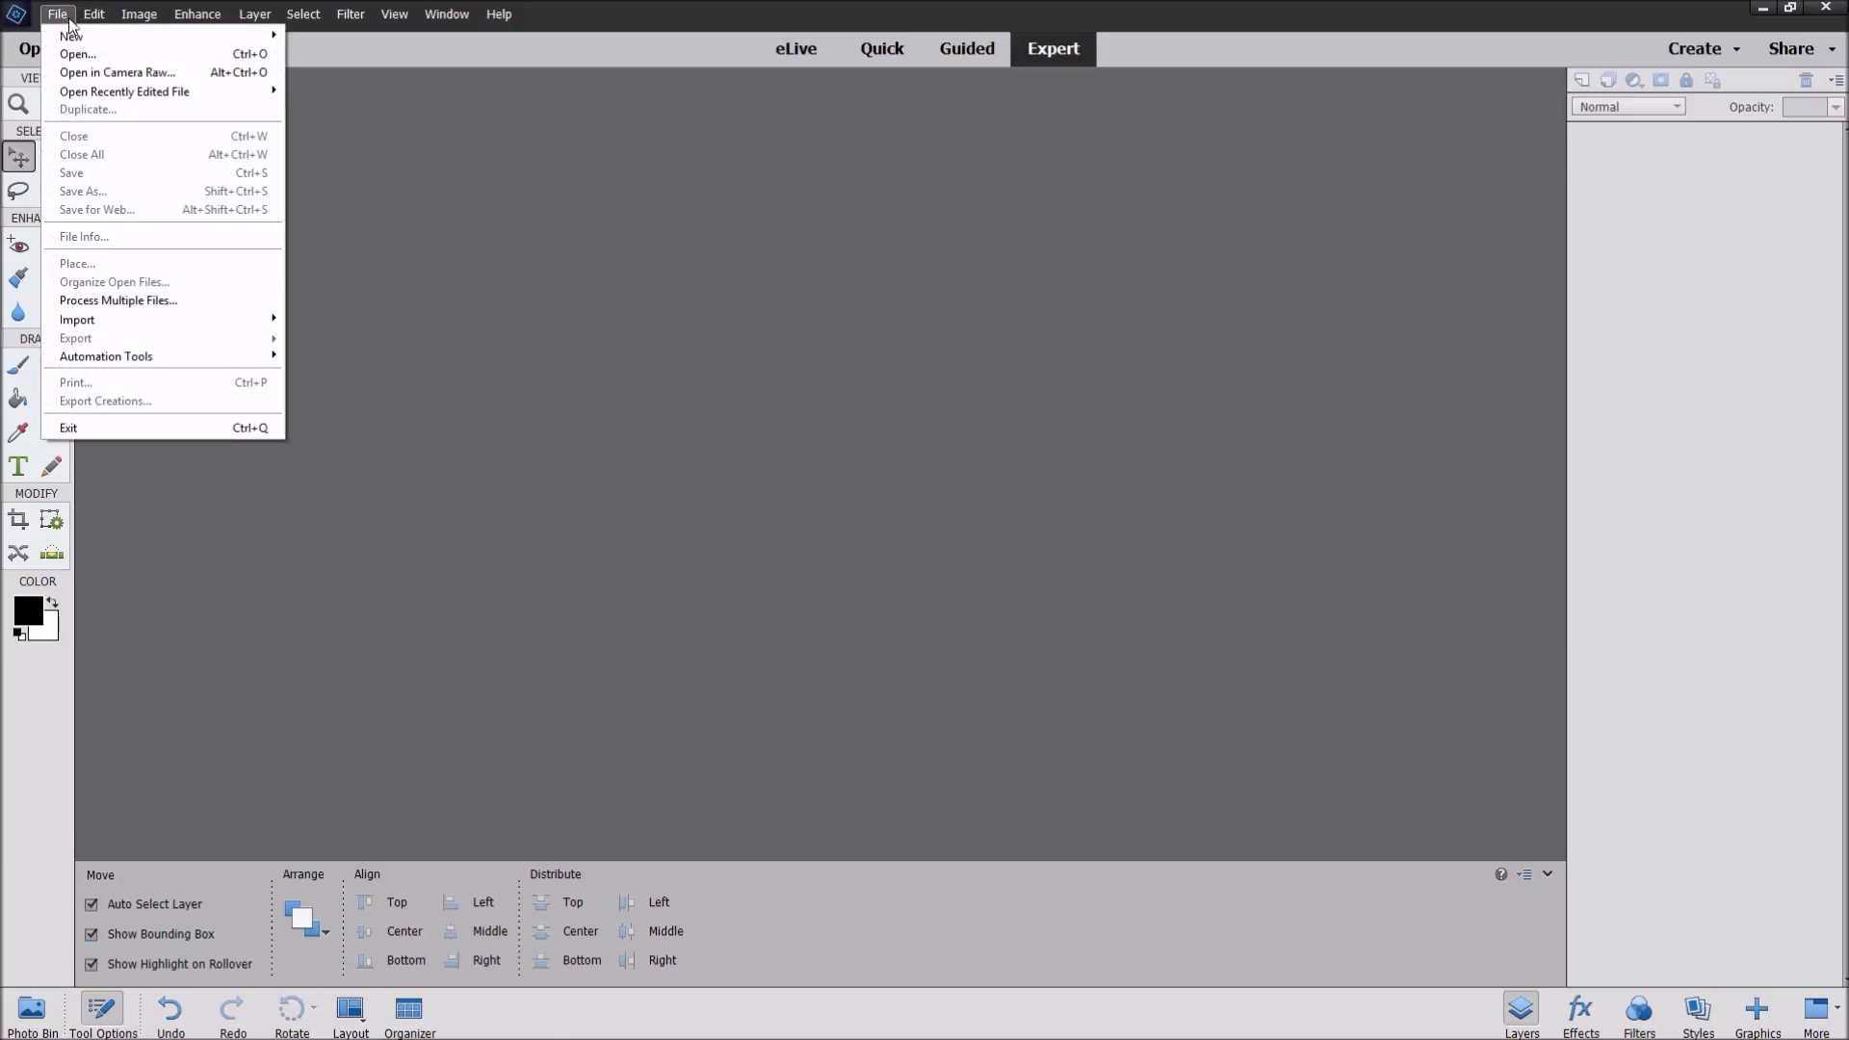
mouse_move(87, 35)
click(383, 50)
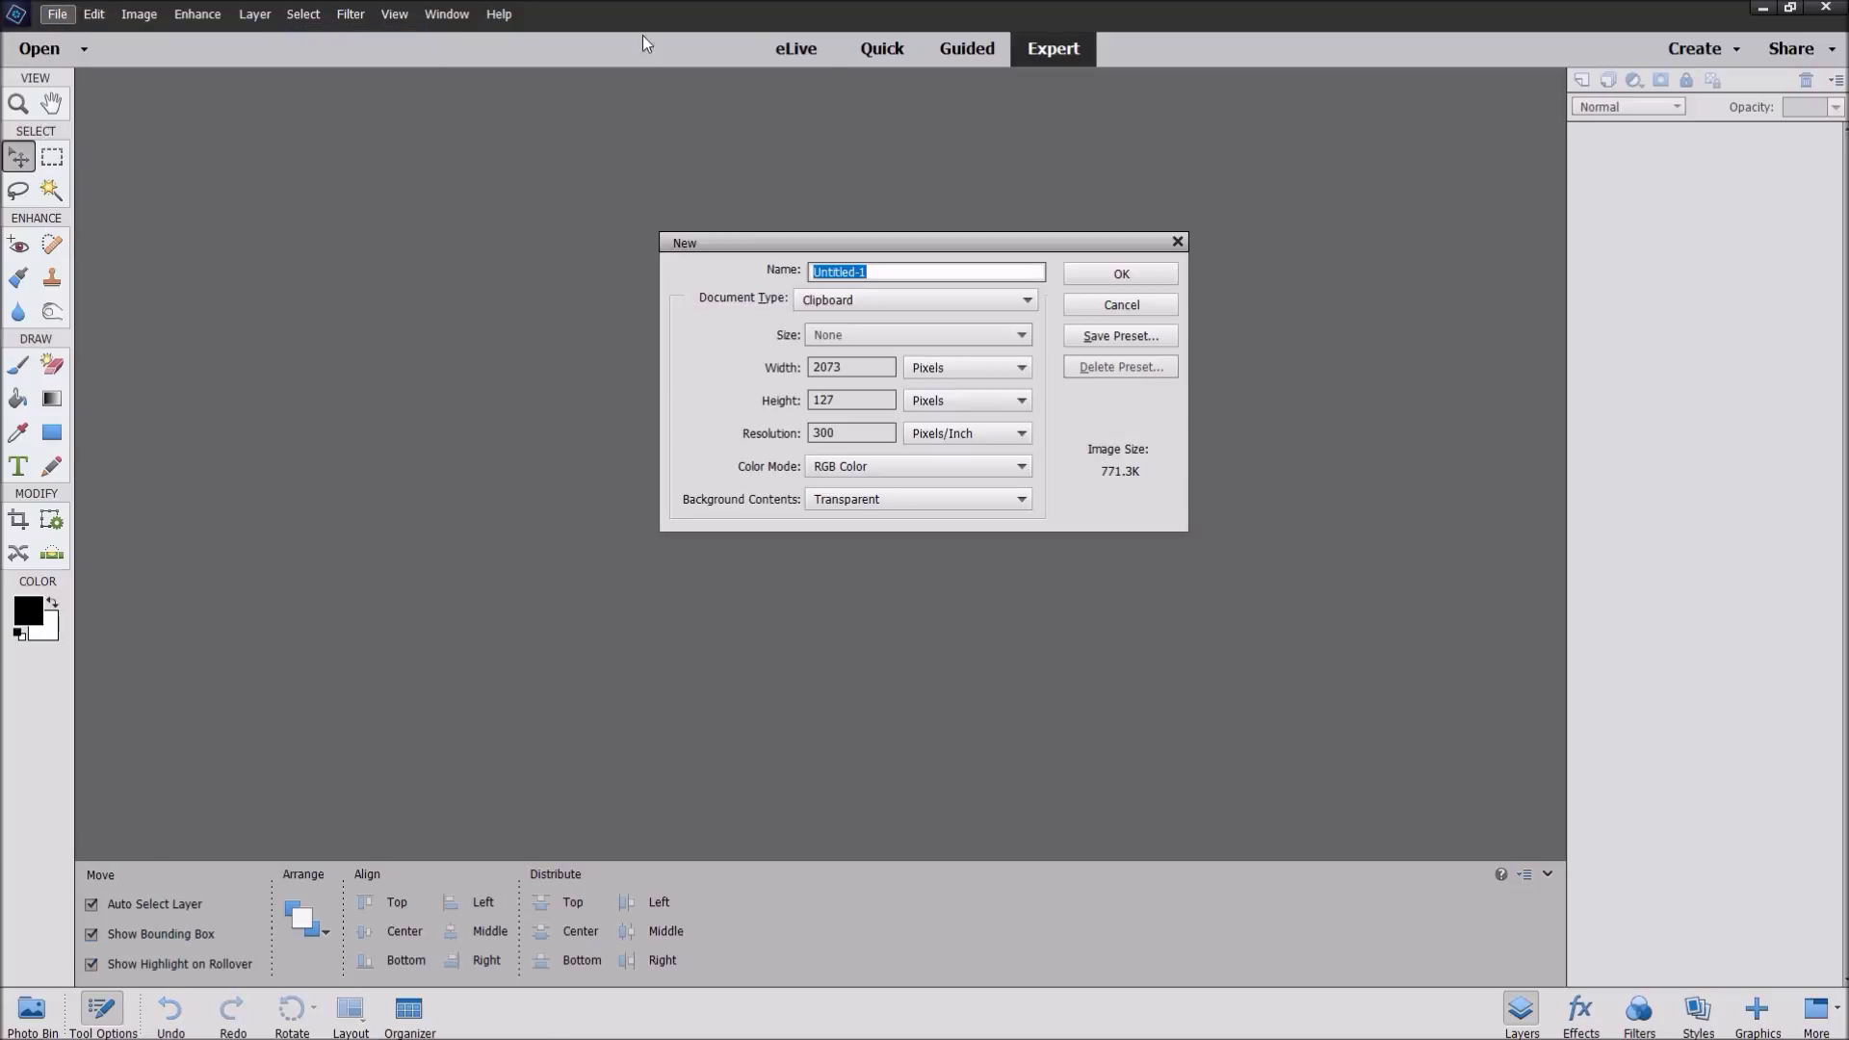
click(870, 298)
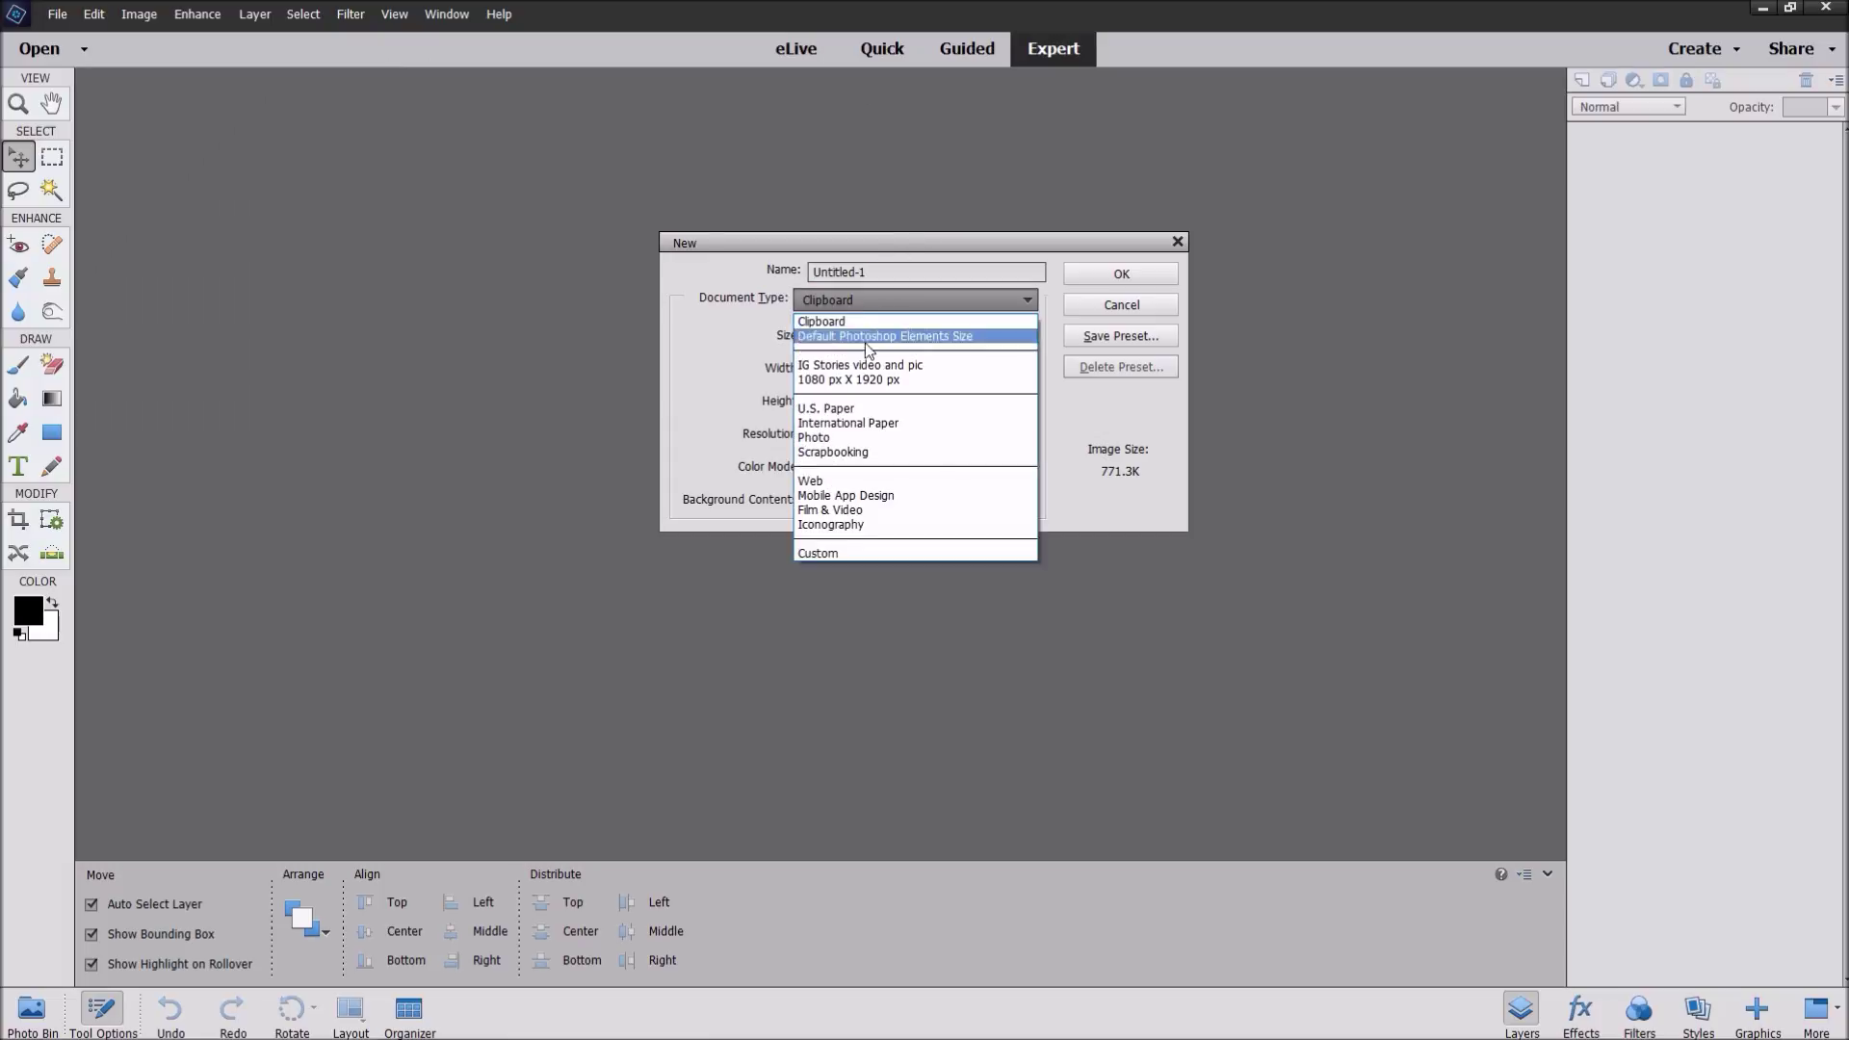
click(830, 412)
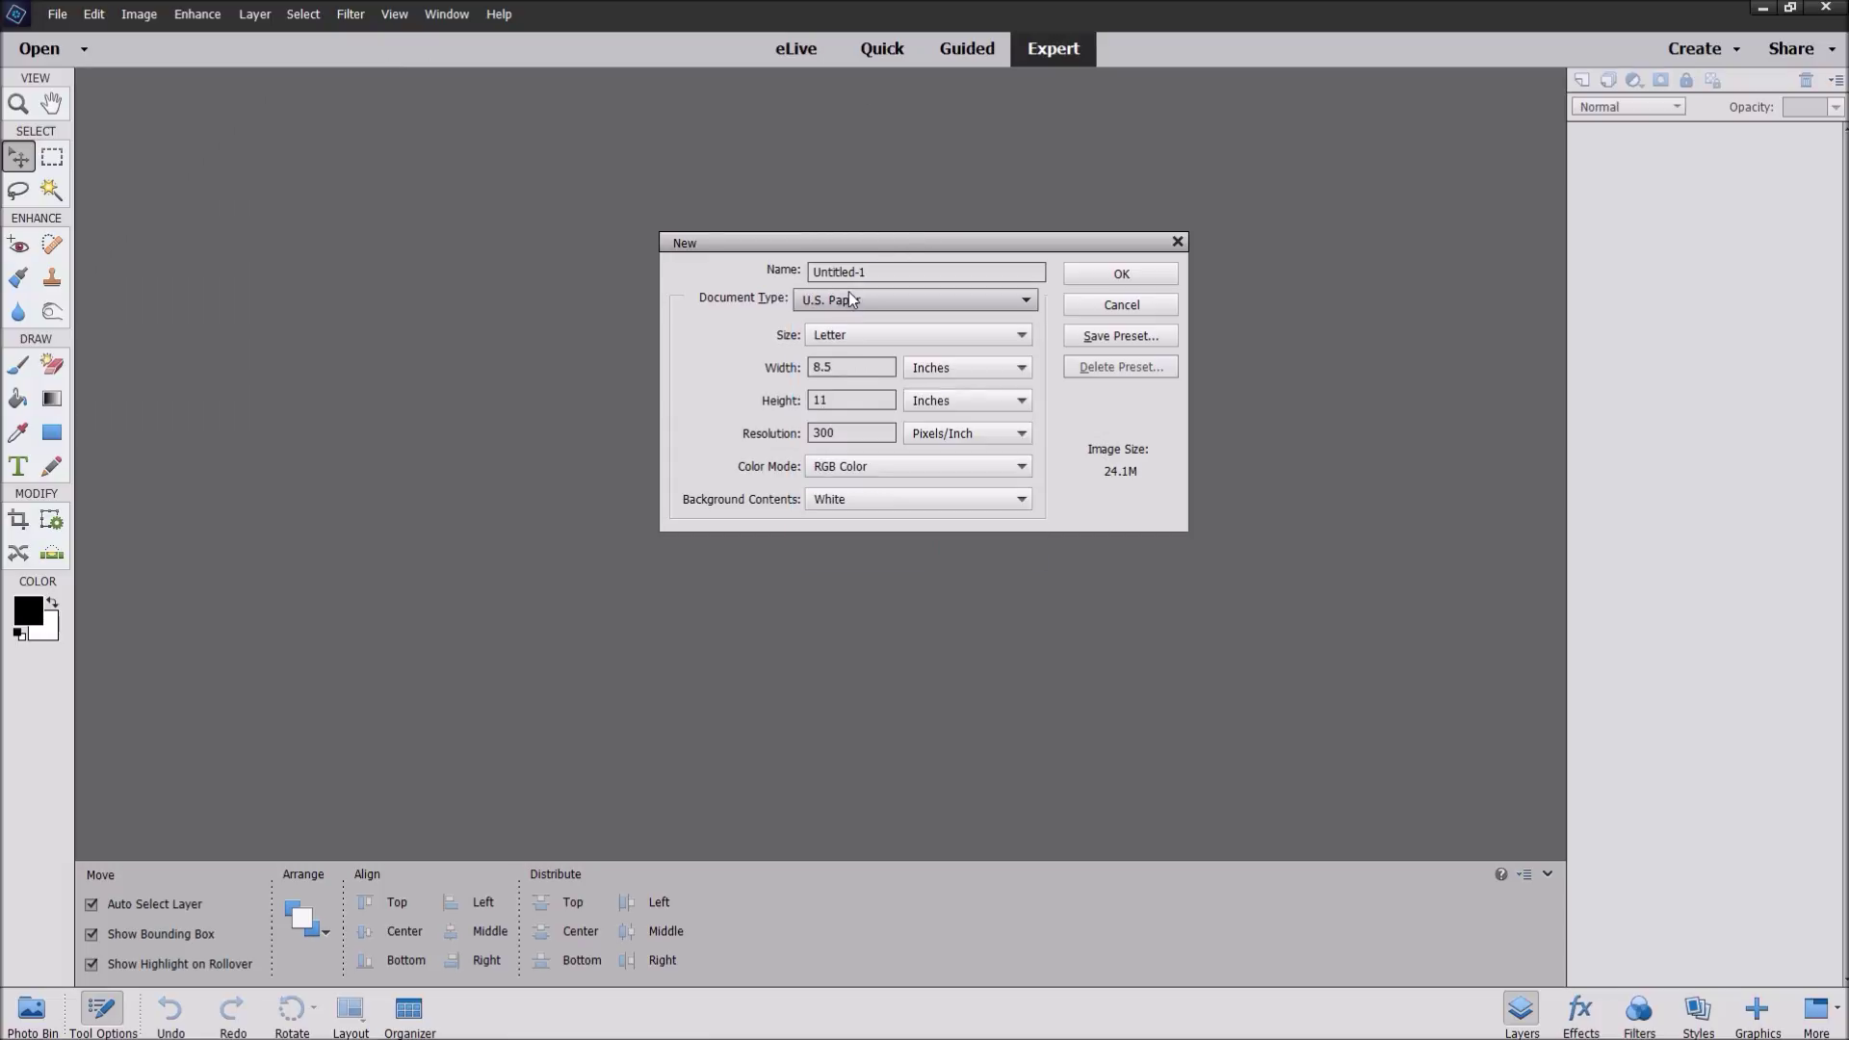
click(839, 431)
double_click(839, 432)
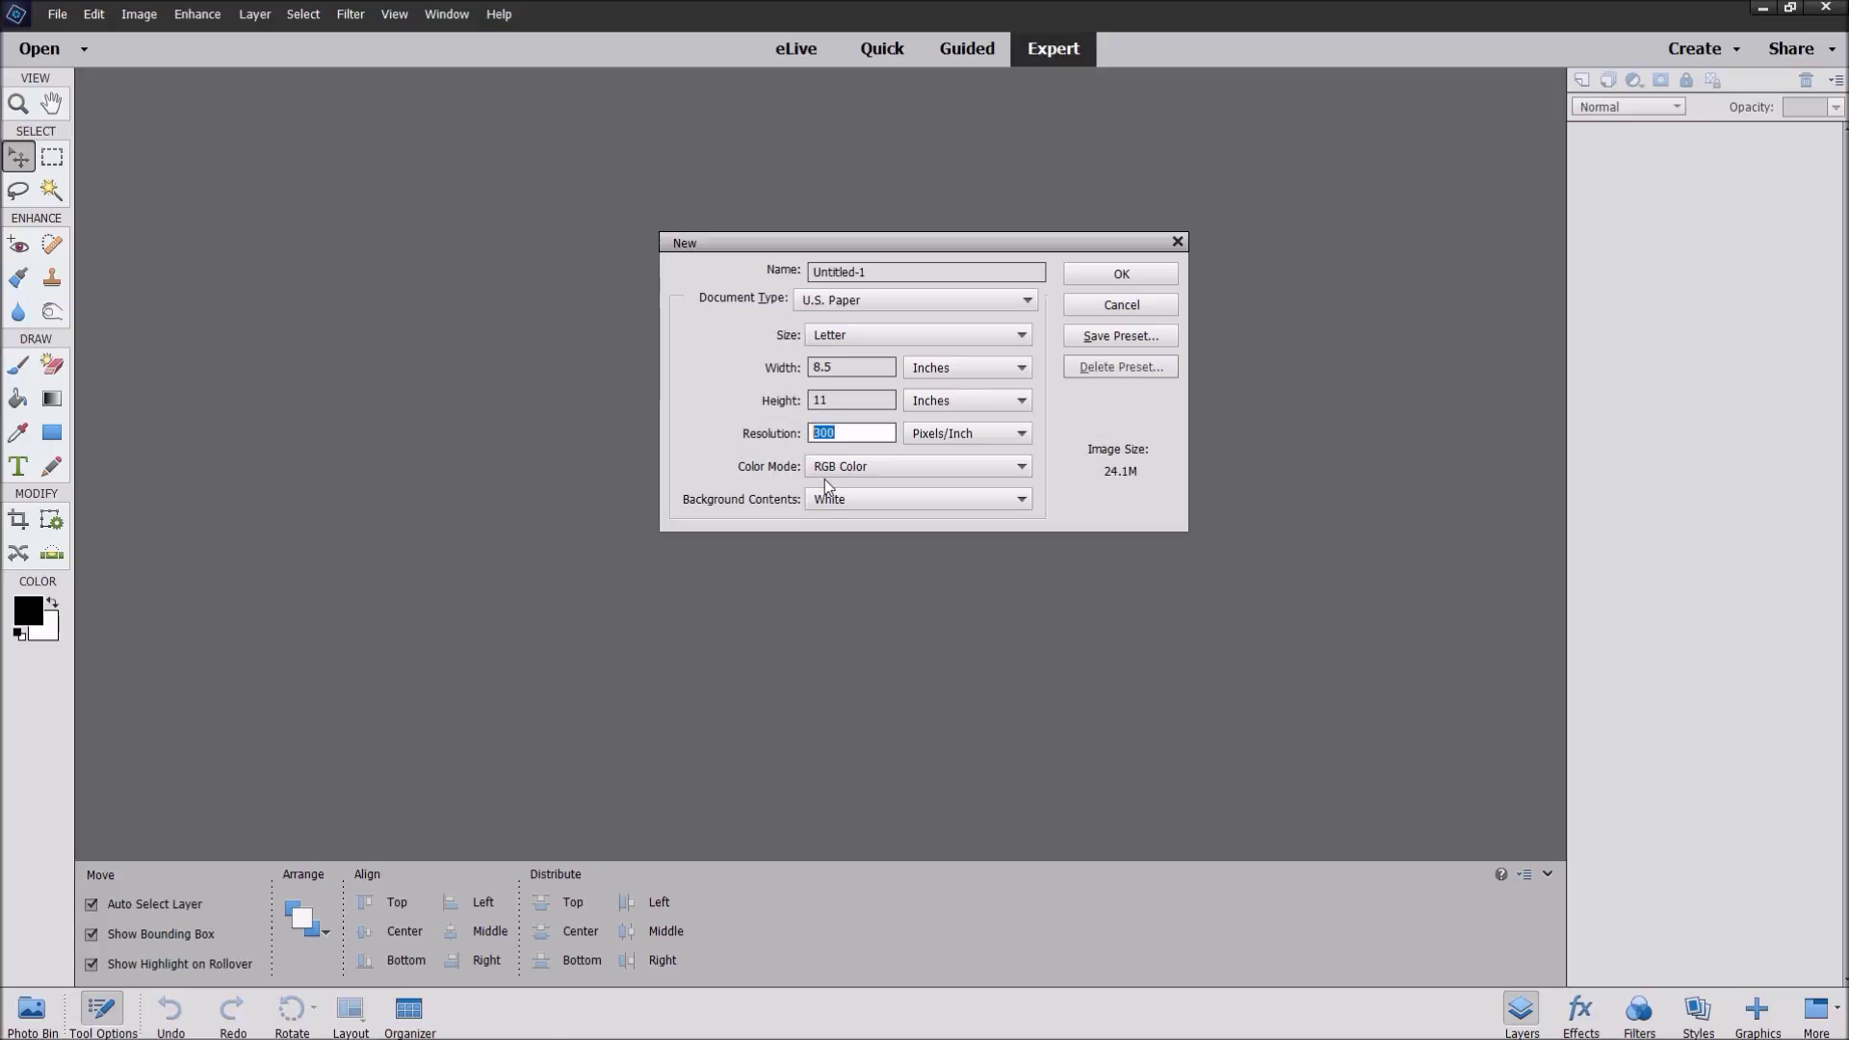
click(878, 501)
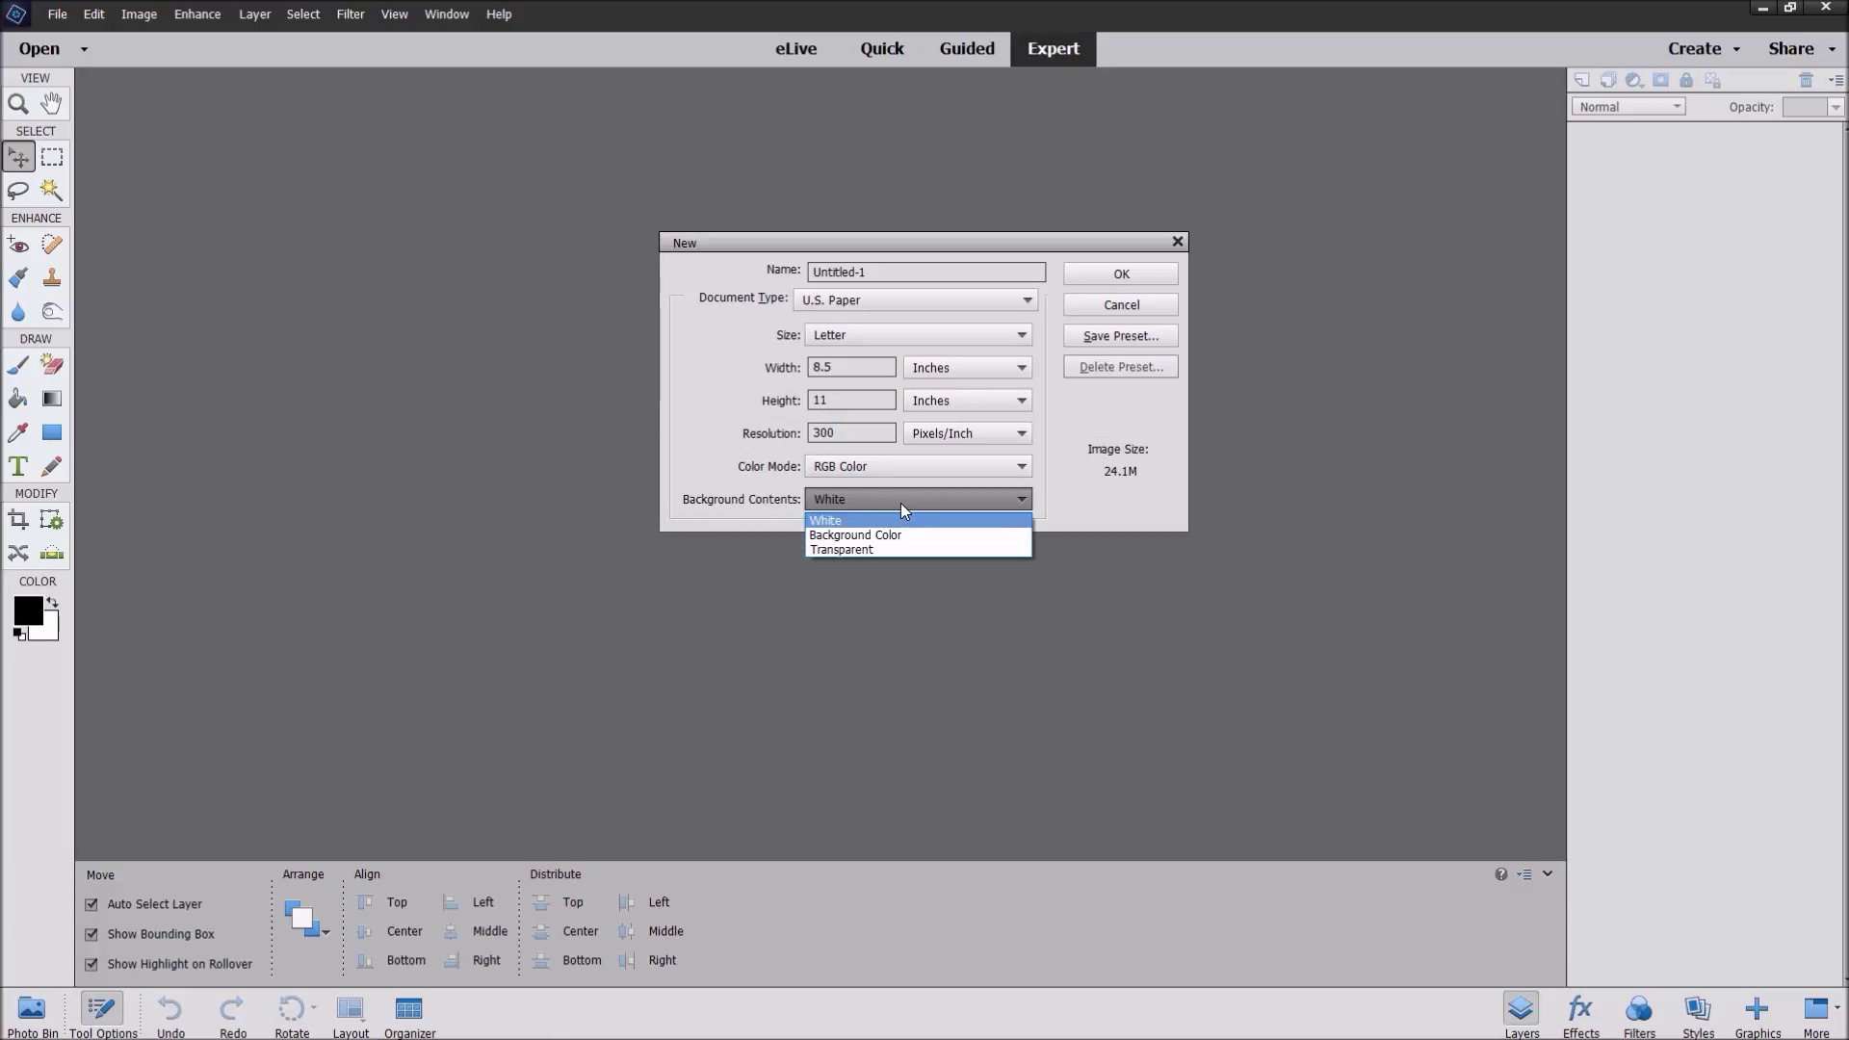
click(876, 549)
click(1121, 273)
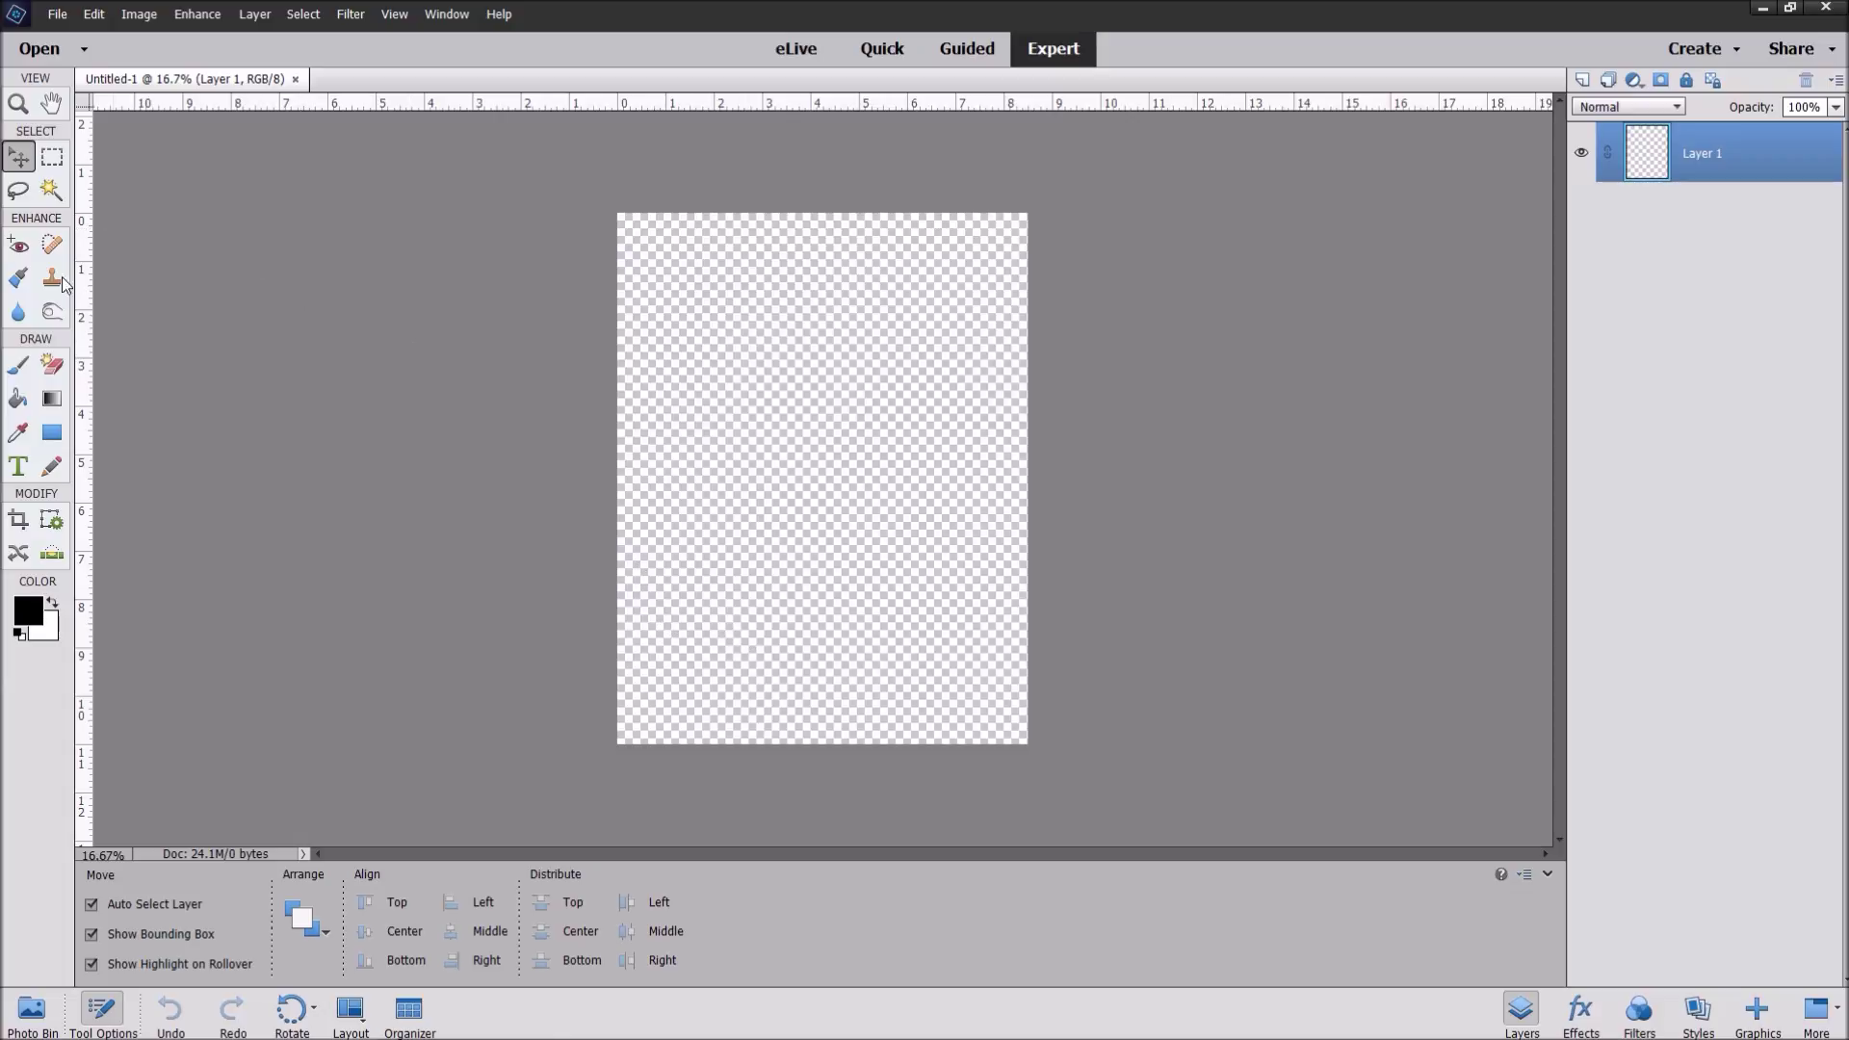
Step: Set the Rectangle tool to Fixed Size with width 1.5 in and height 1.9 in
click(52, 433)
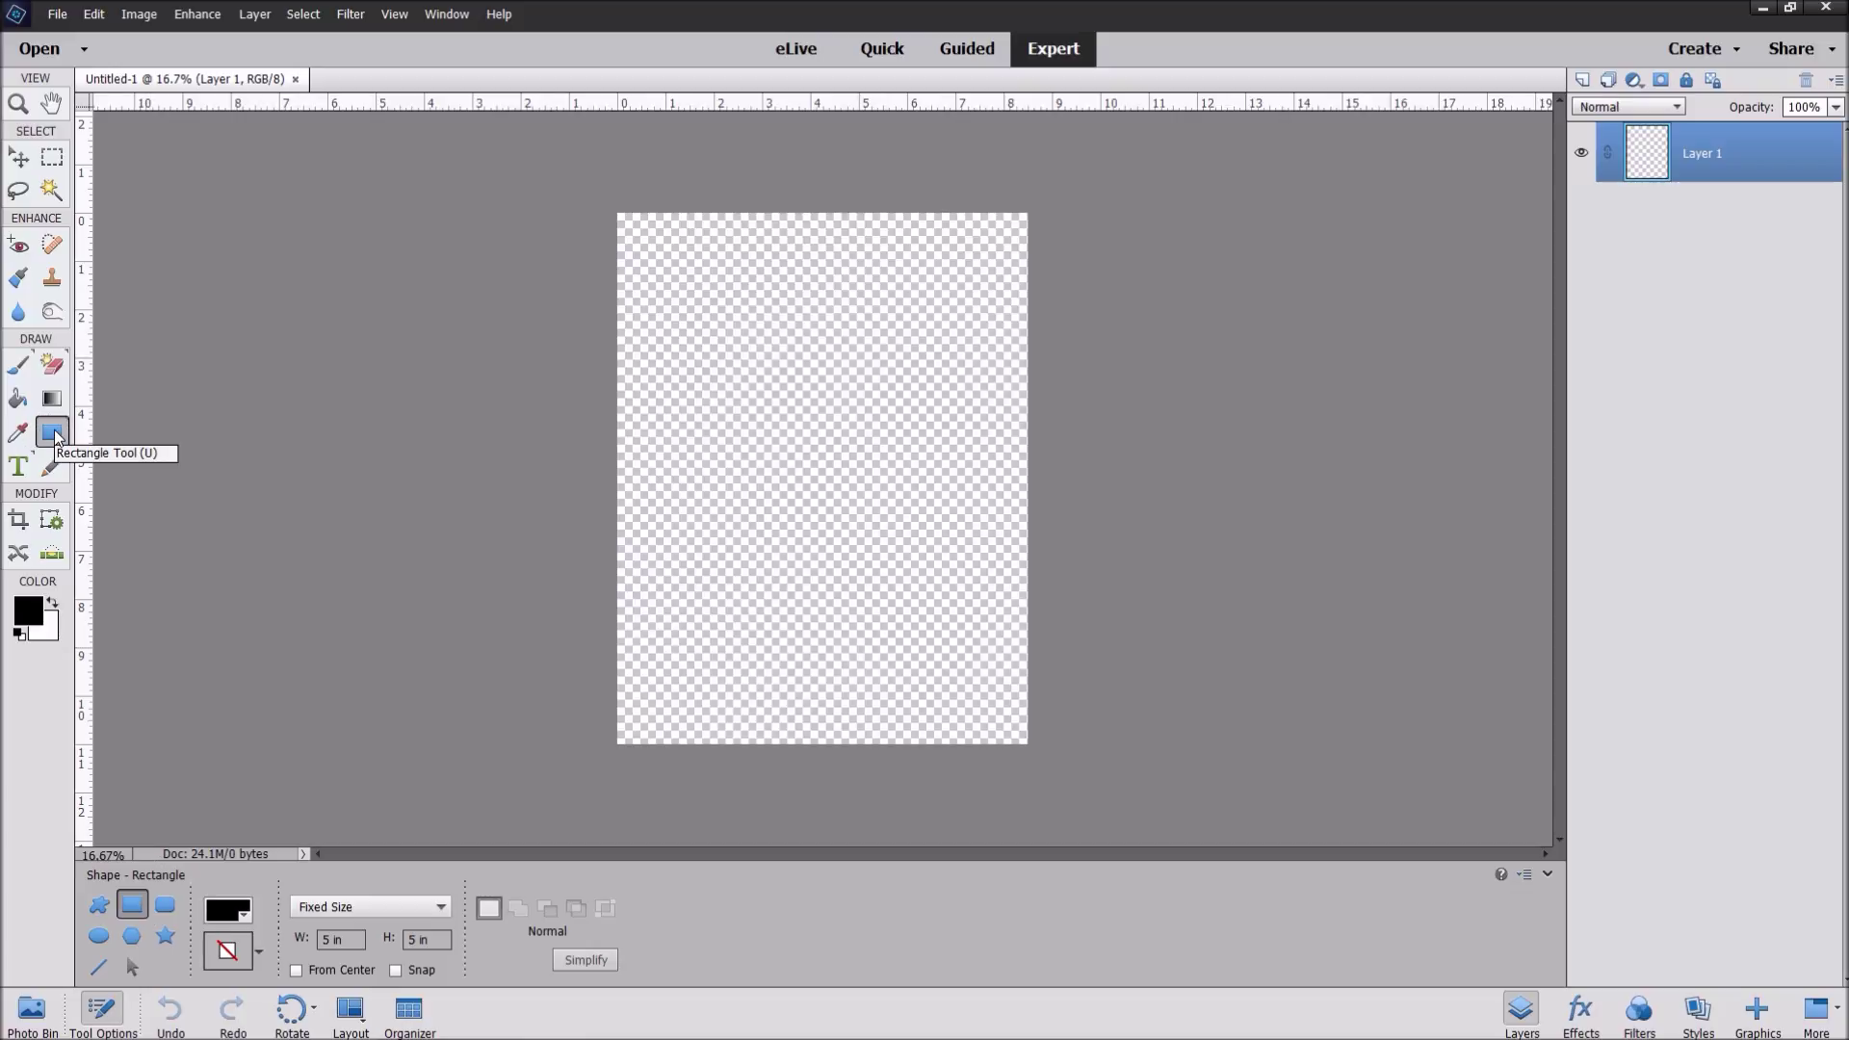
click(365, 911)
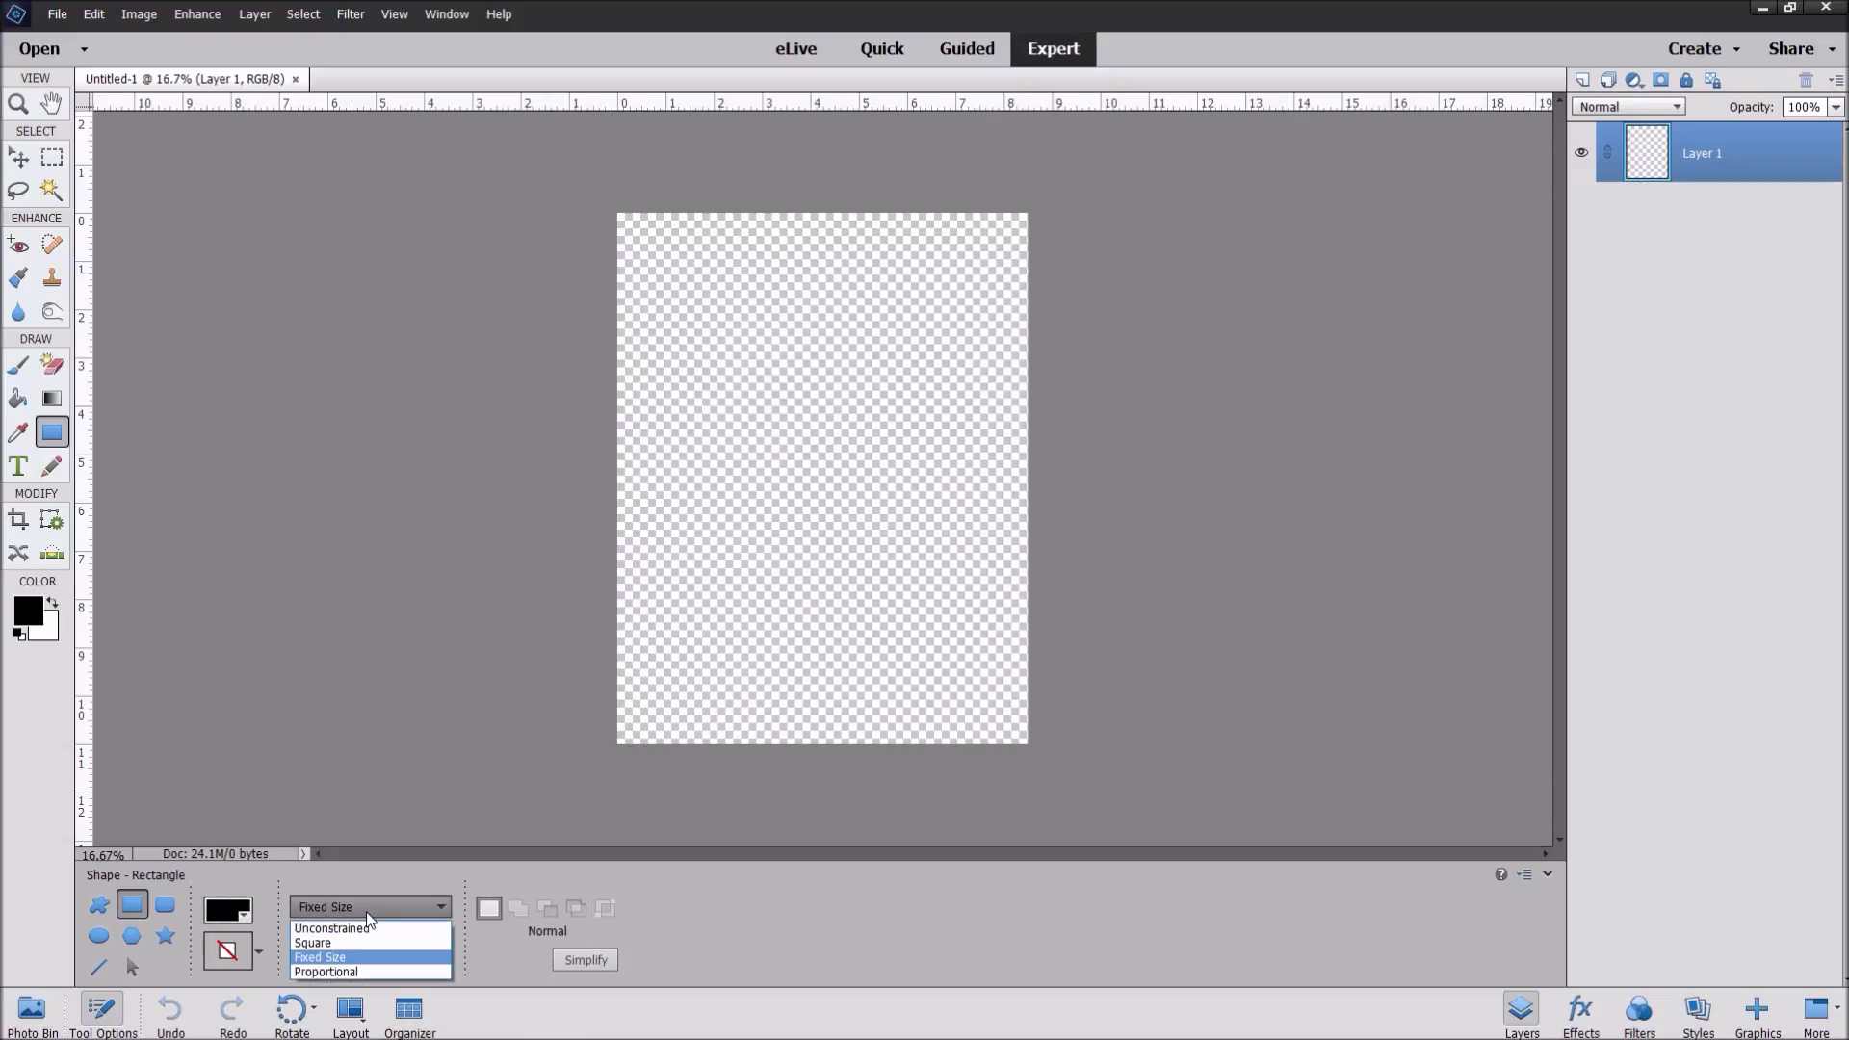
click(325, 959)
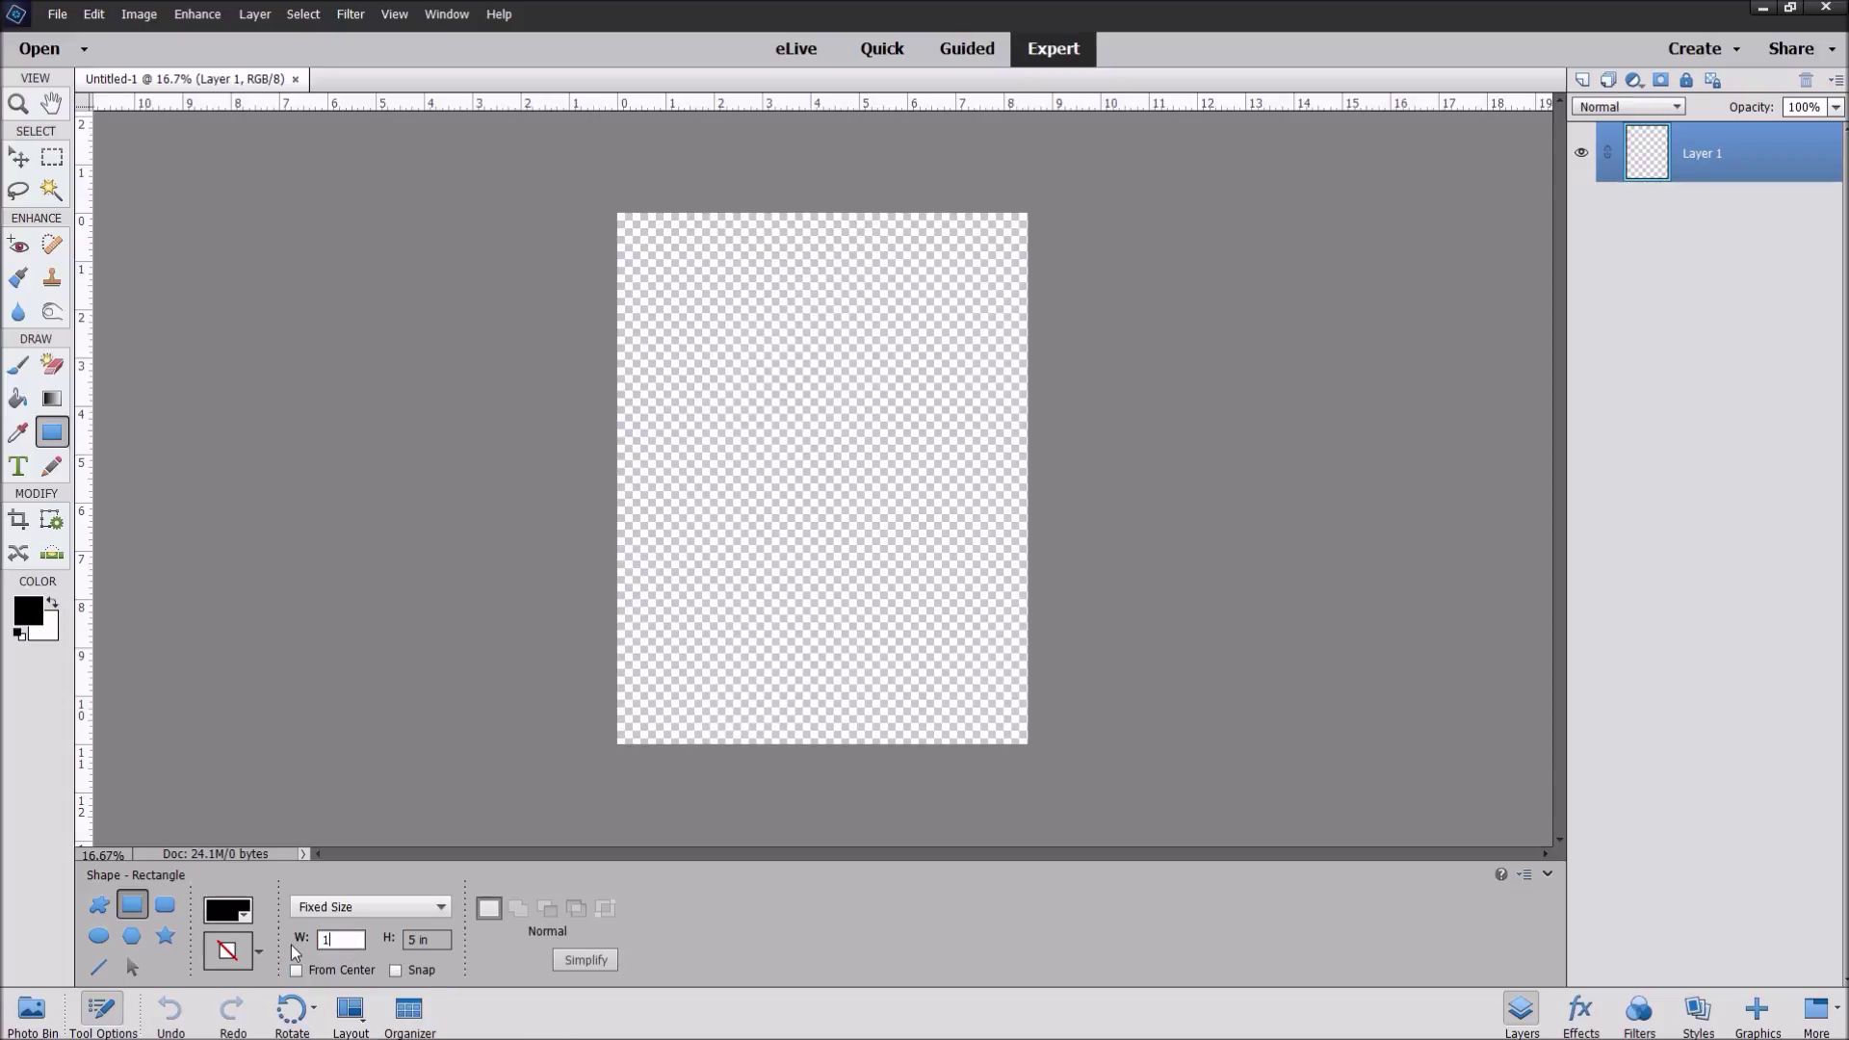
text(1.5)
key(Tab)
text(1.9)
Step: Place two black rectangles and move them side by side at the page's top-left
click(749, 313)
key(v)
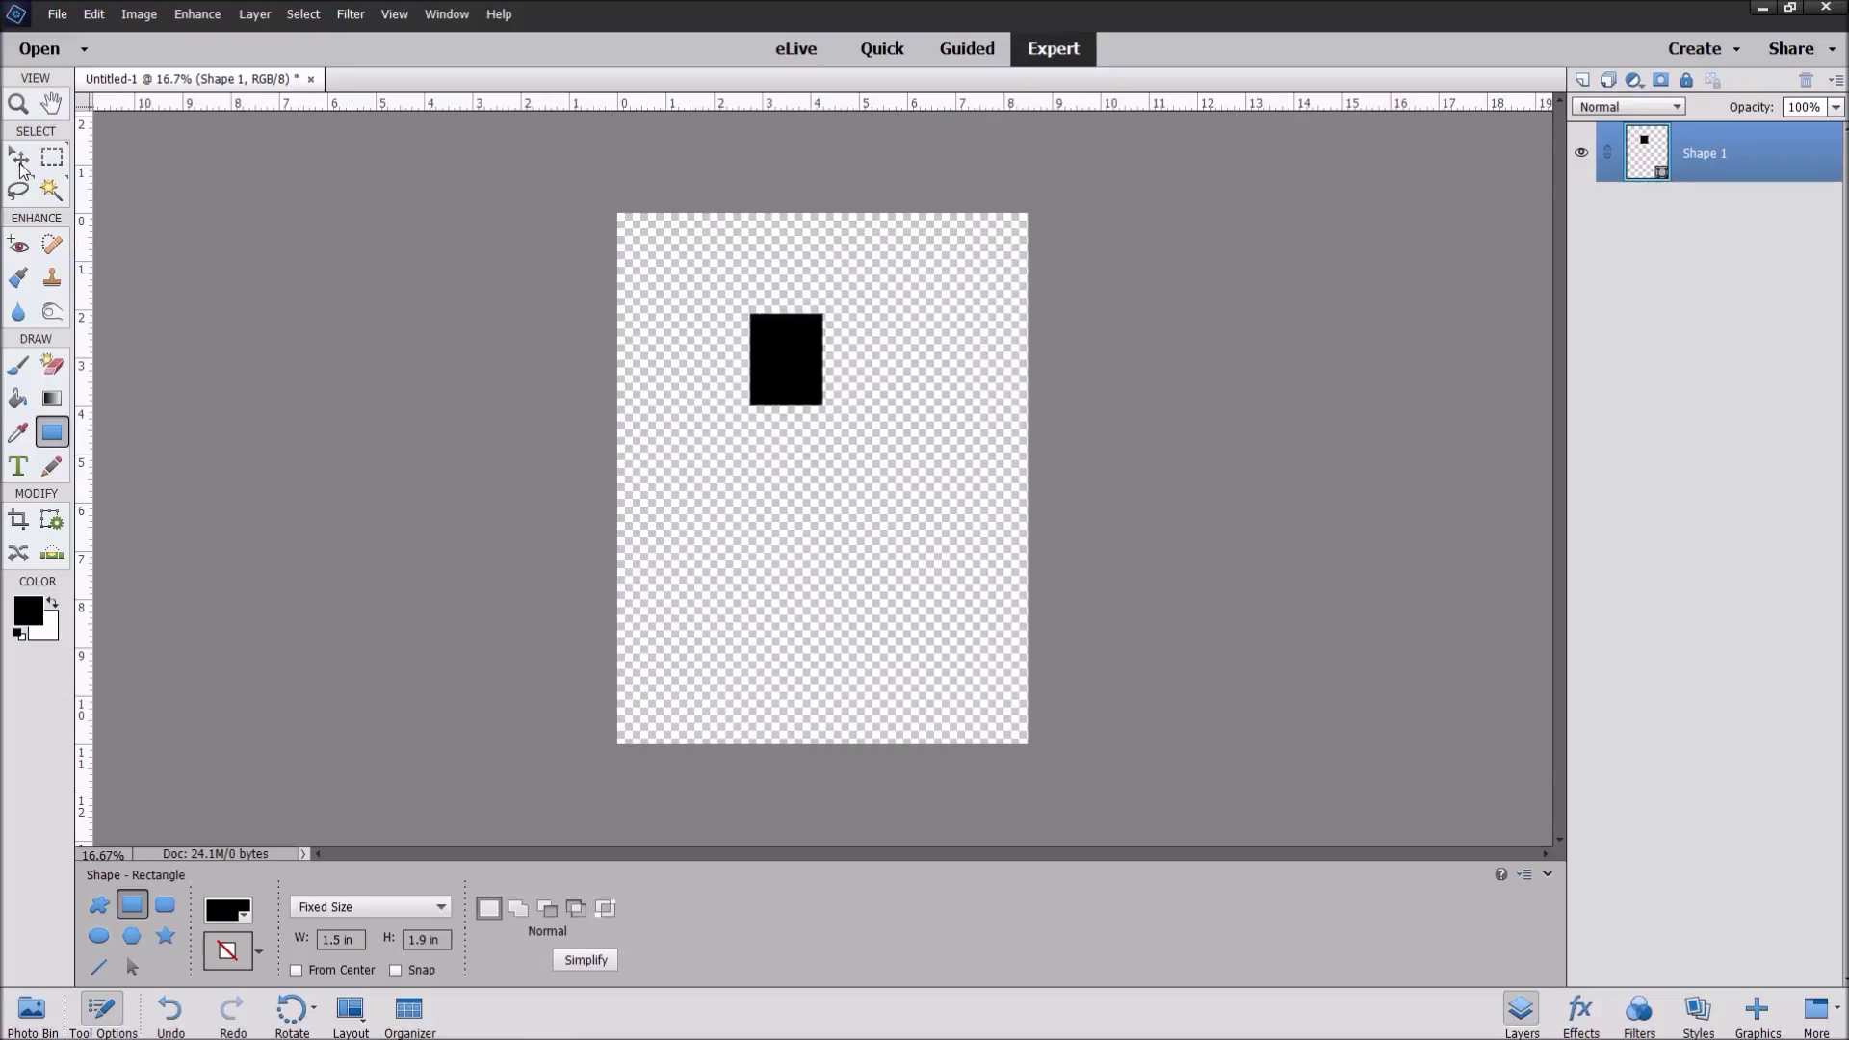
drag(800, 342, 680, 255)
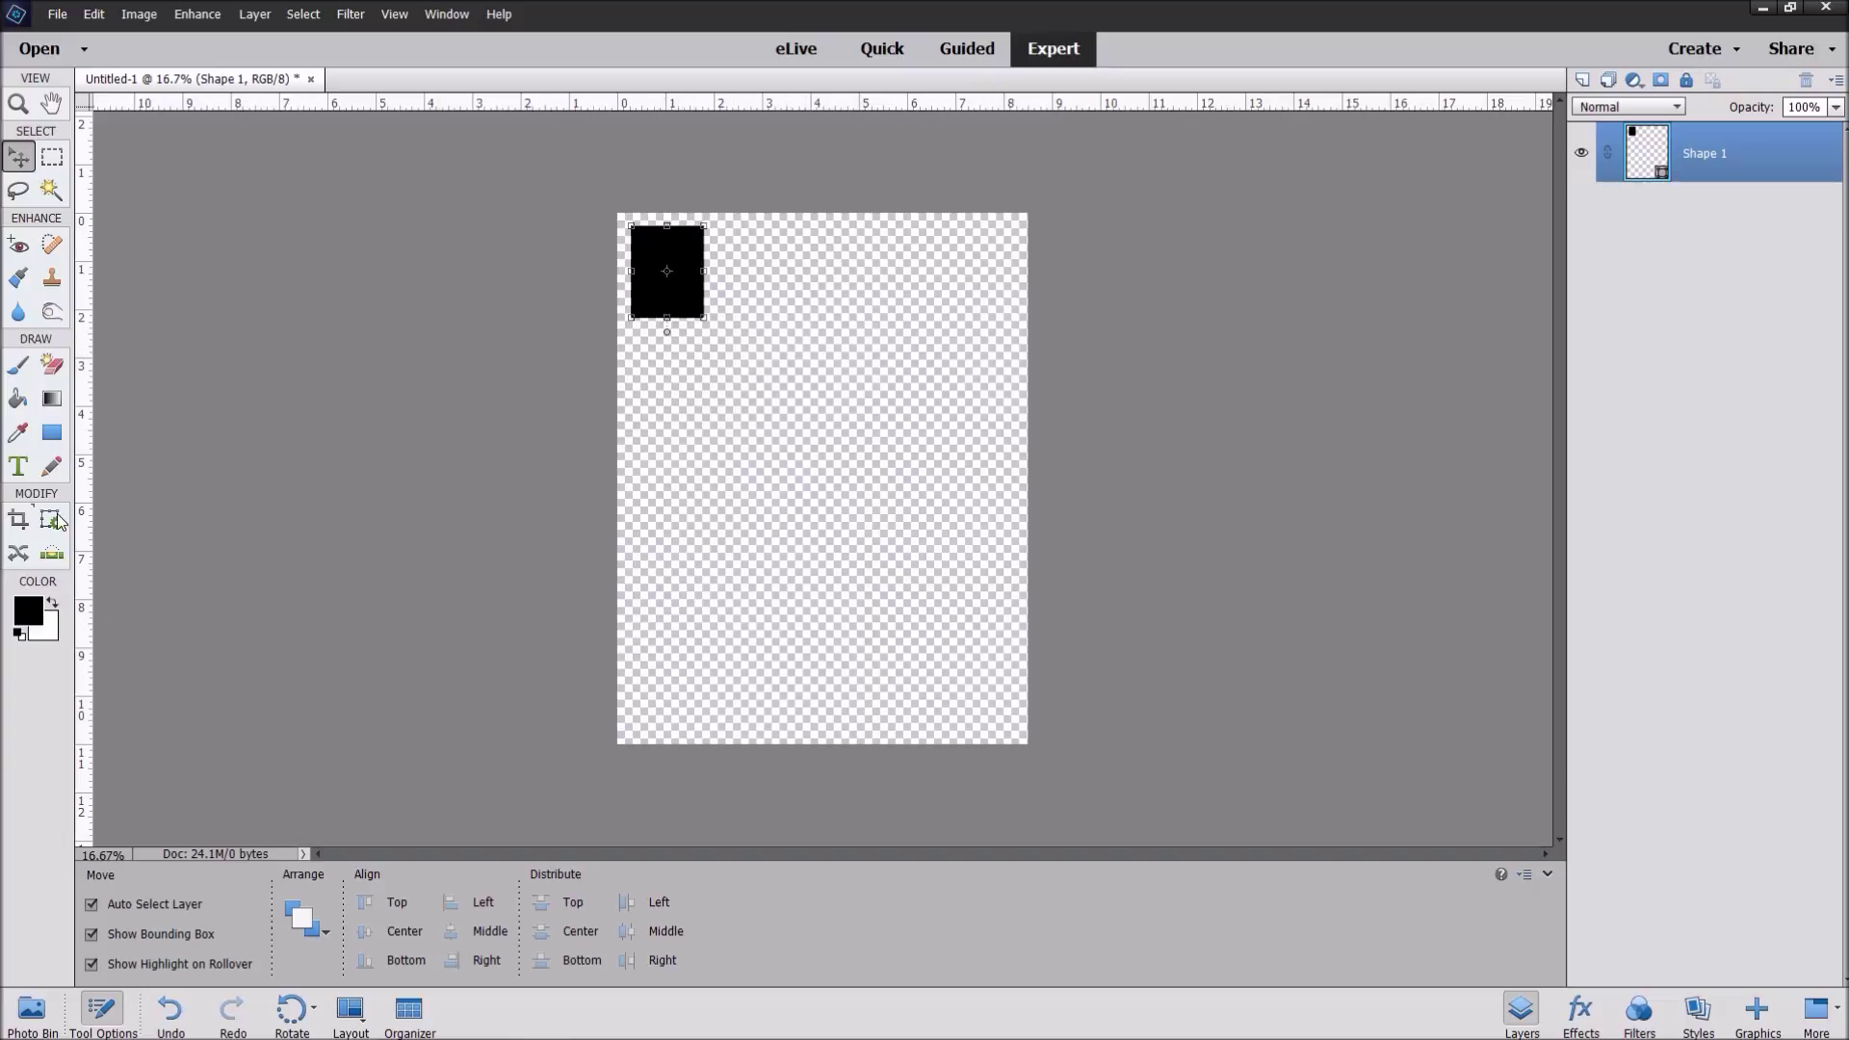
click(52, 432)
click(813, 362)
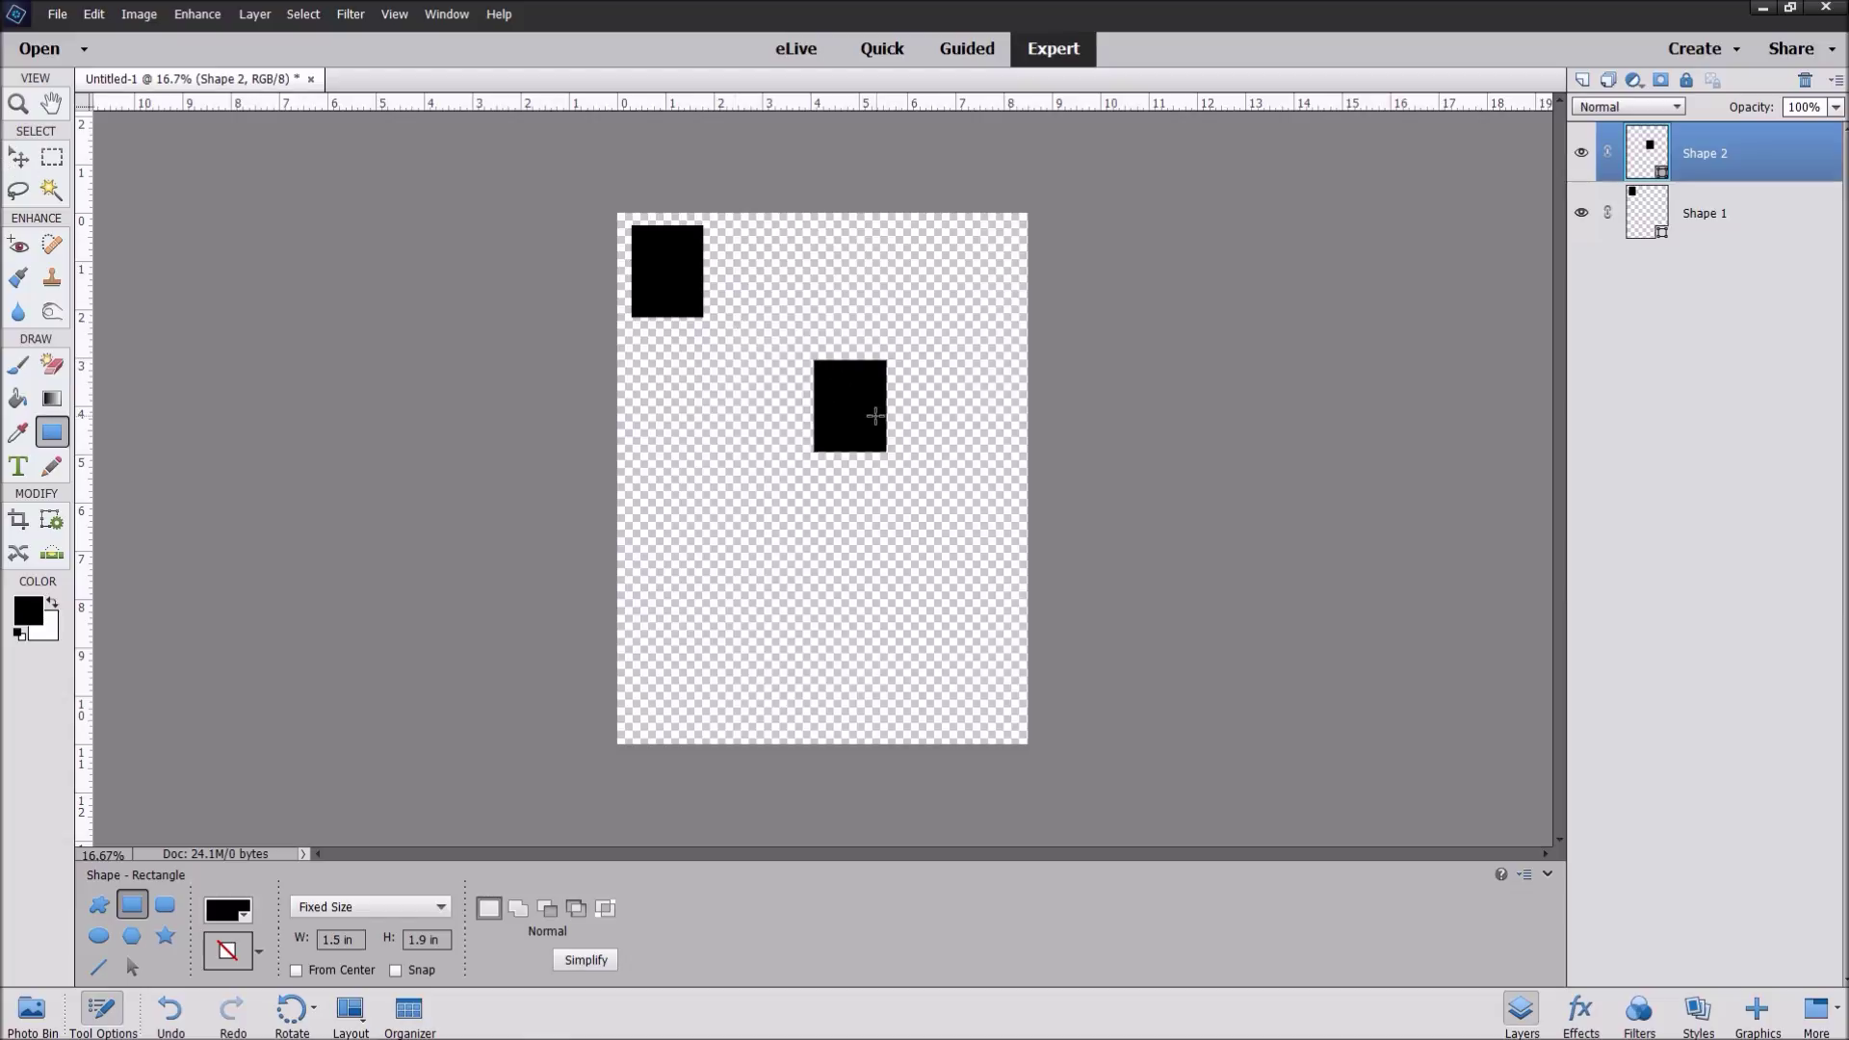
click(19, 154)
drag(857, 397, 761, 262)
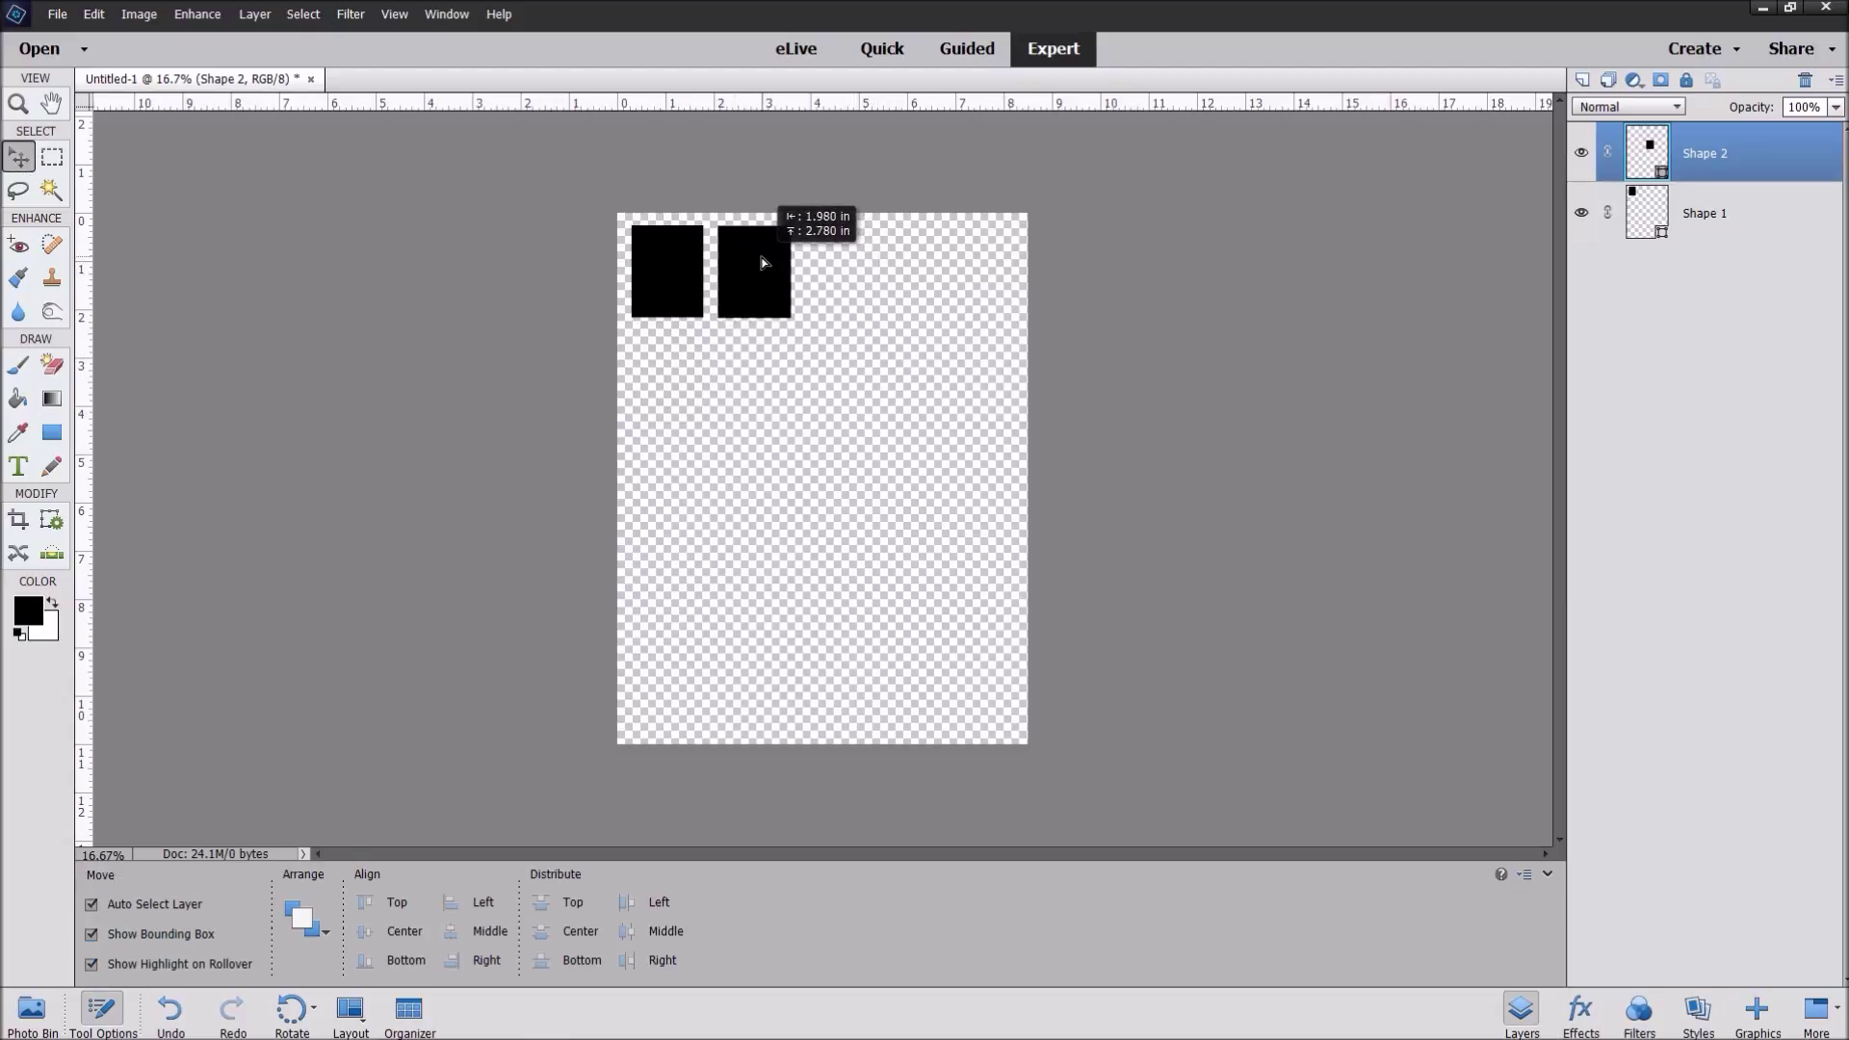
Step: Duplicate the Shape 2 layer and nudge the three rectangles into even spacing
right_click(1776, 152)
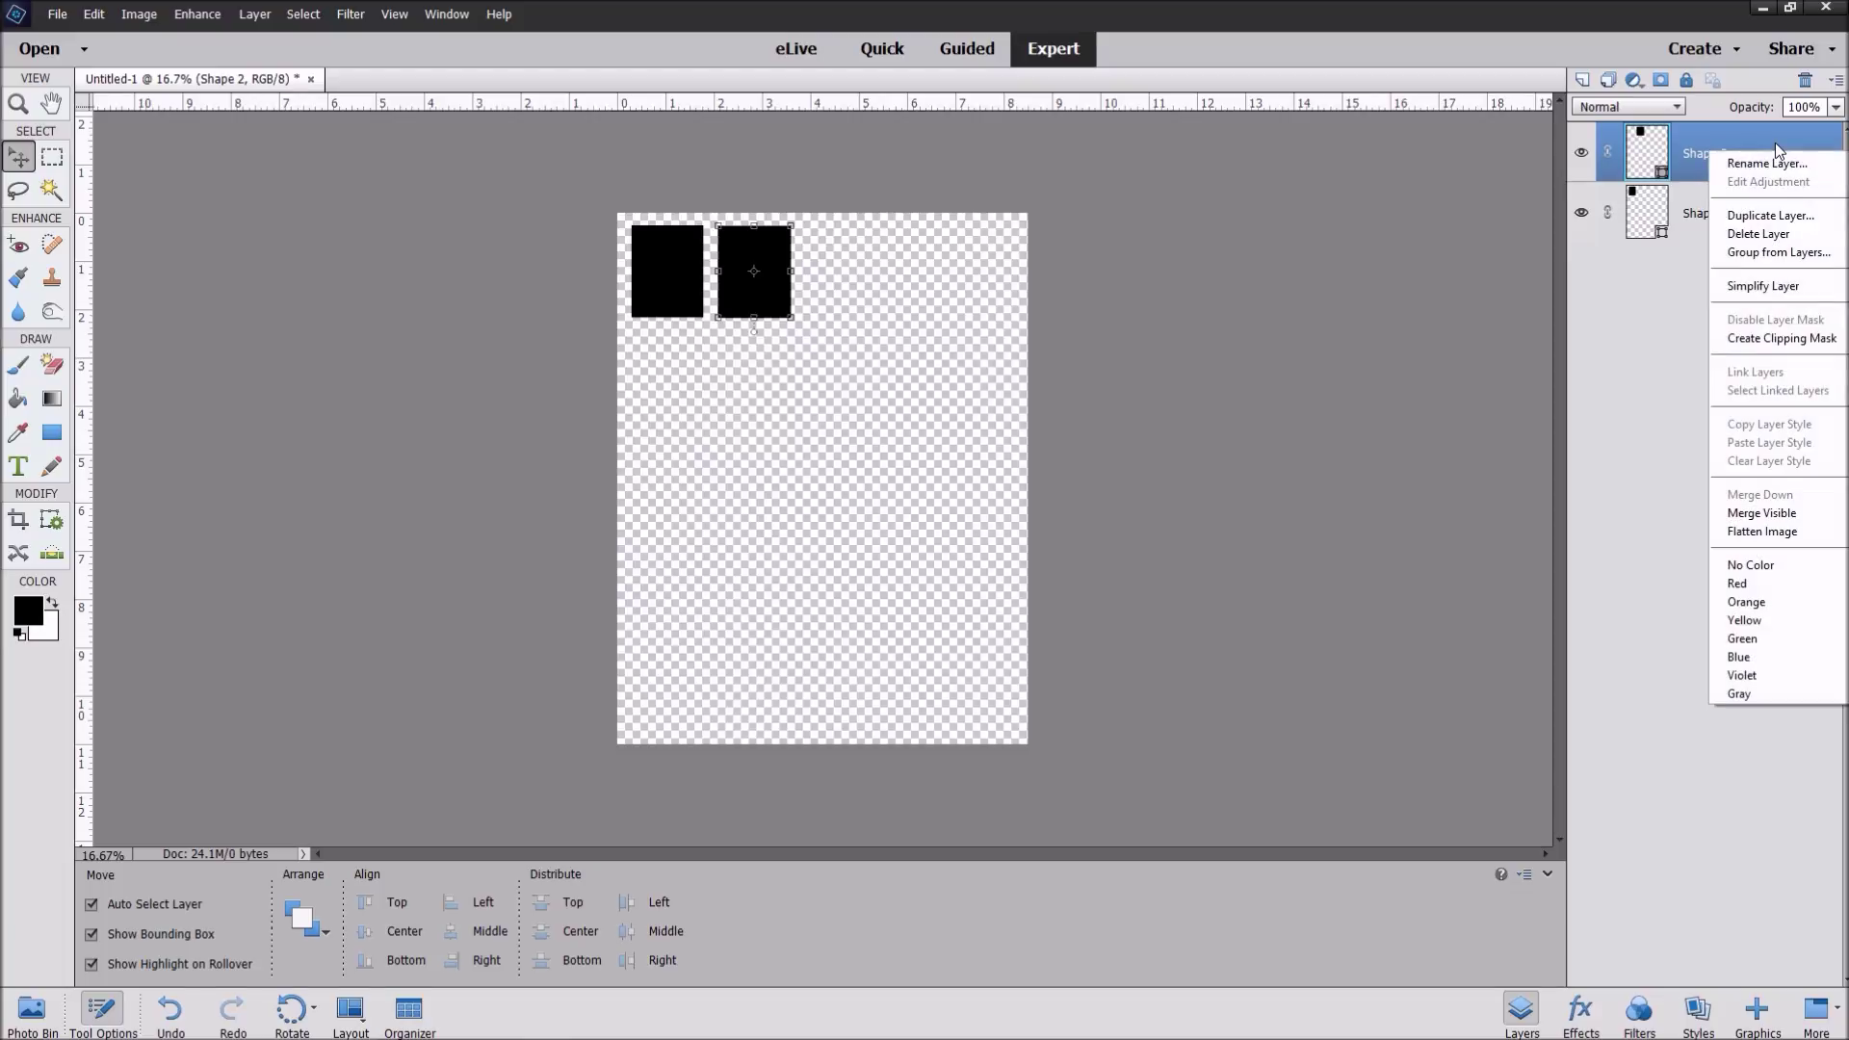
click(1770, 215)
click(1097, 314)
drag(754, 257, 836, 251)
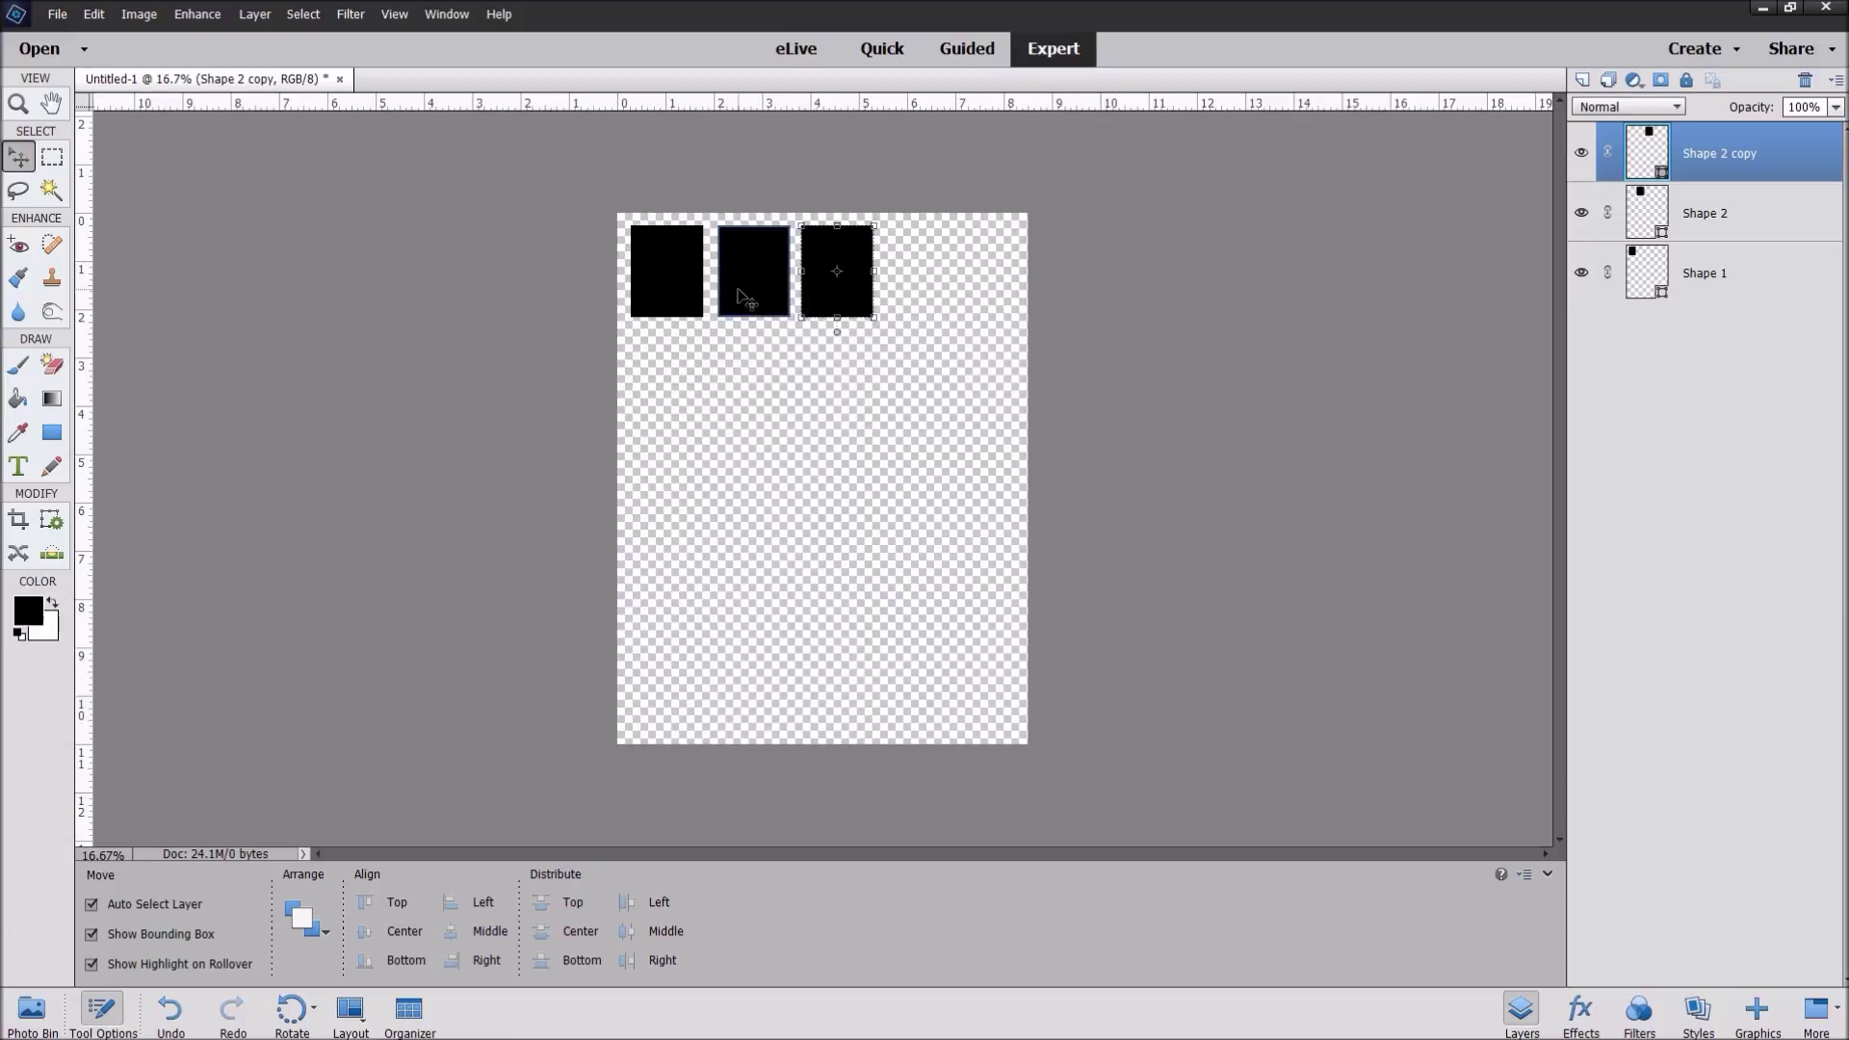
drag(686, 258, 691, 256)
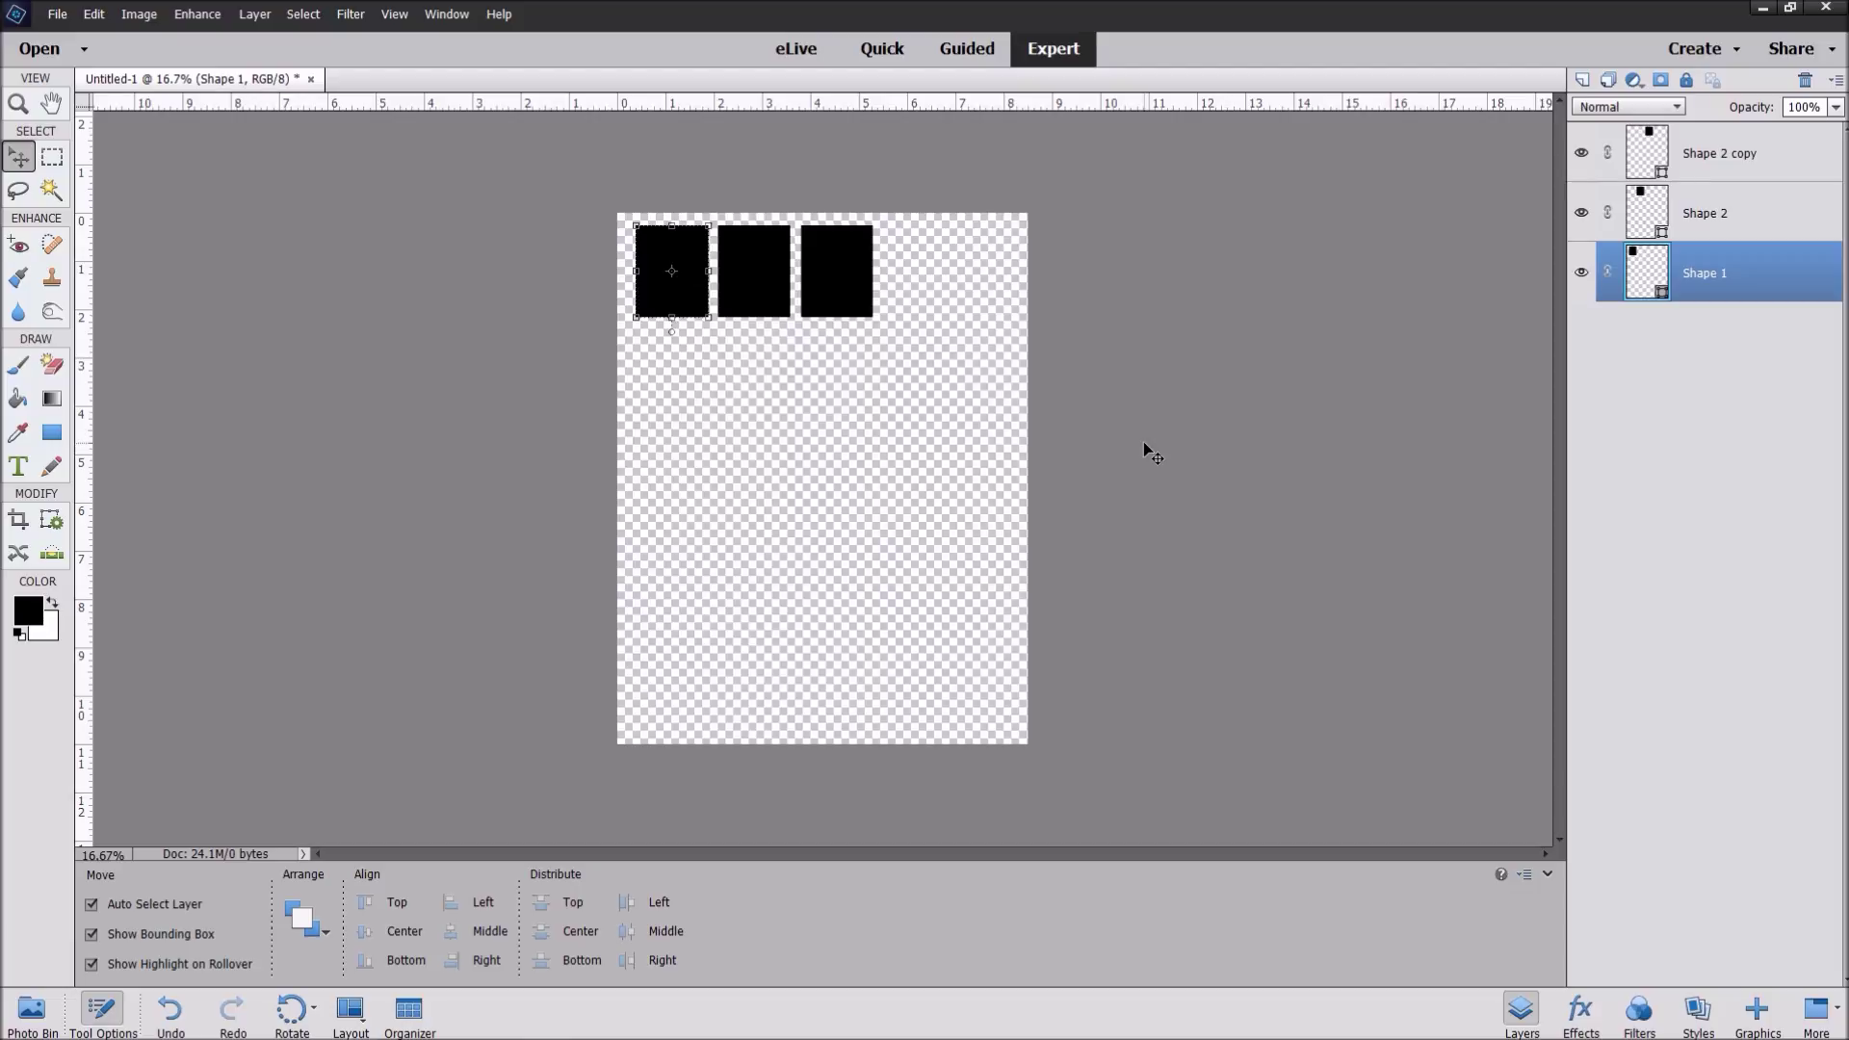
drag(852, 276, 846, 274)
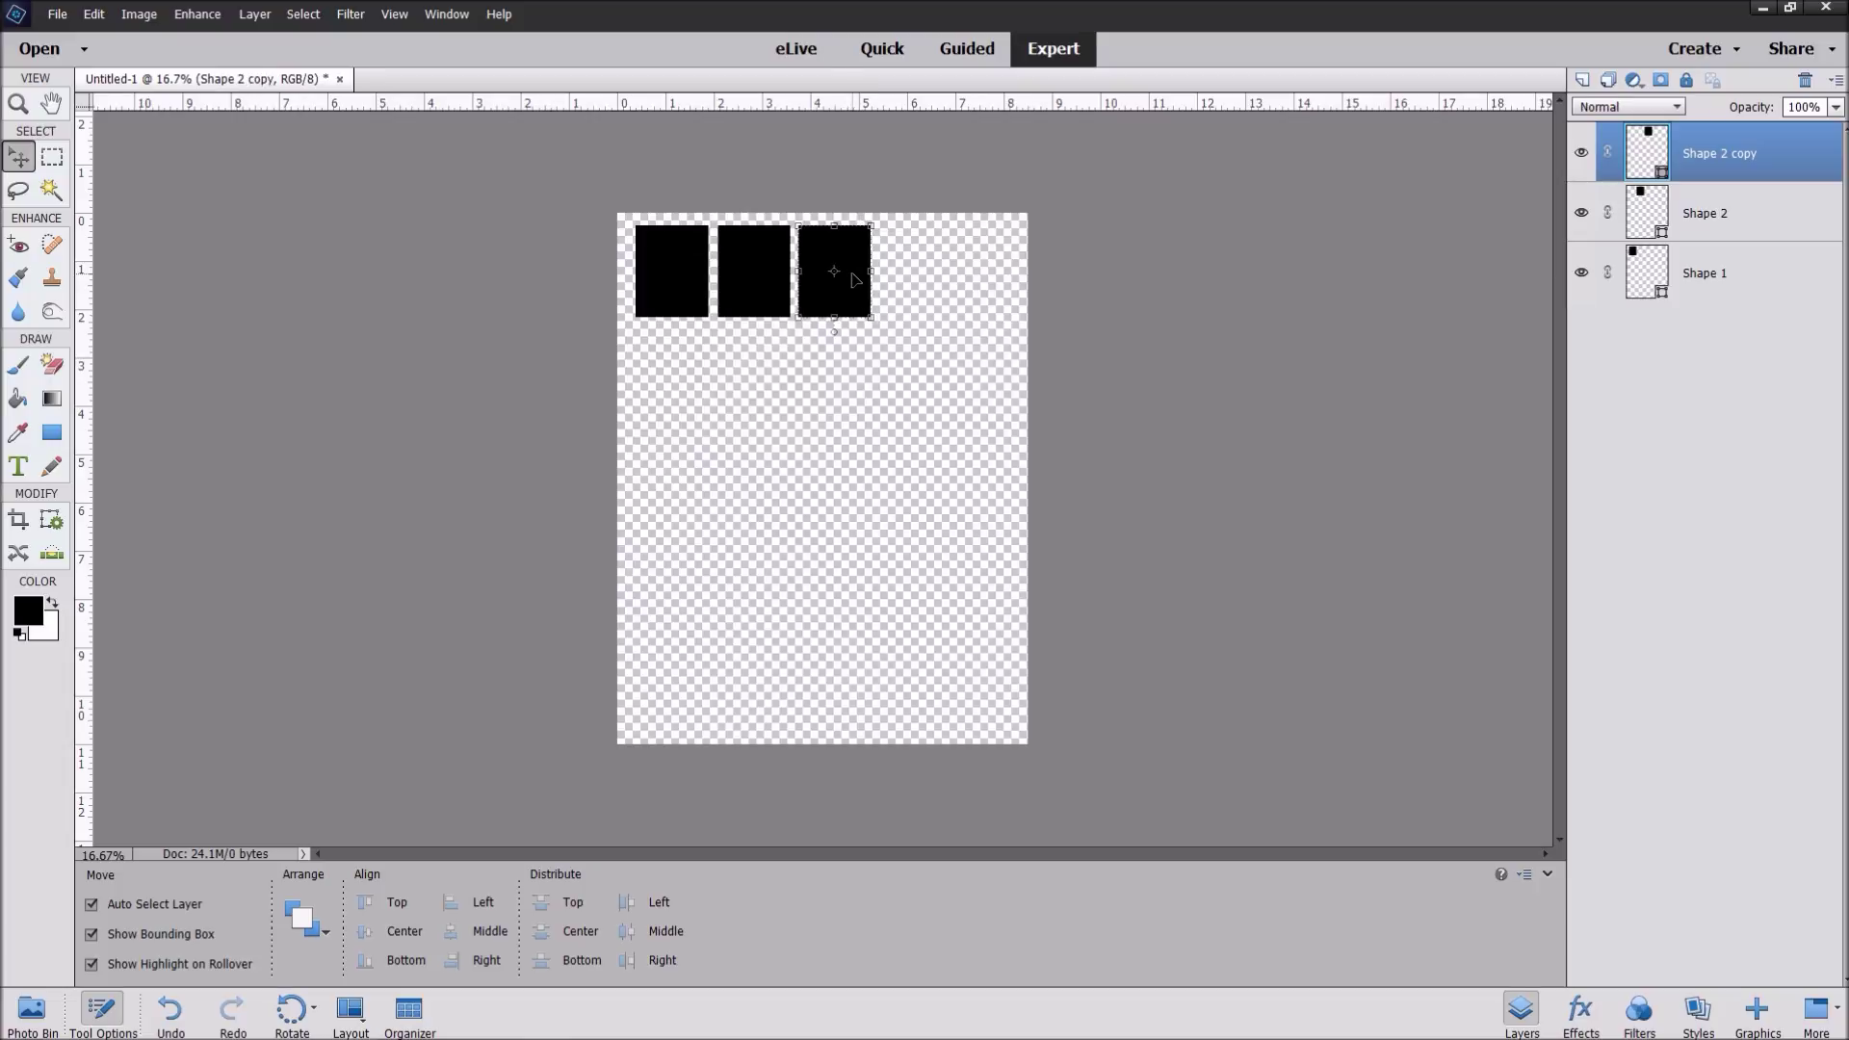
drag(857, 280, 861, 278)
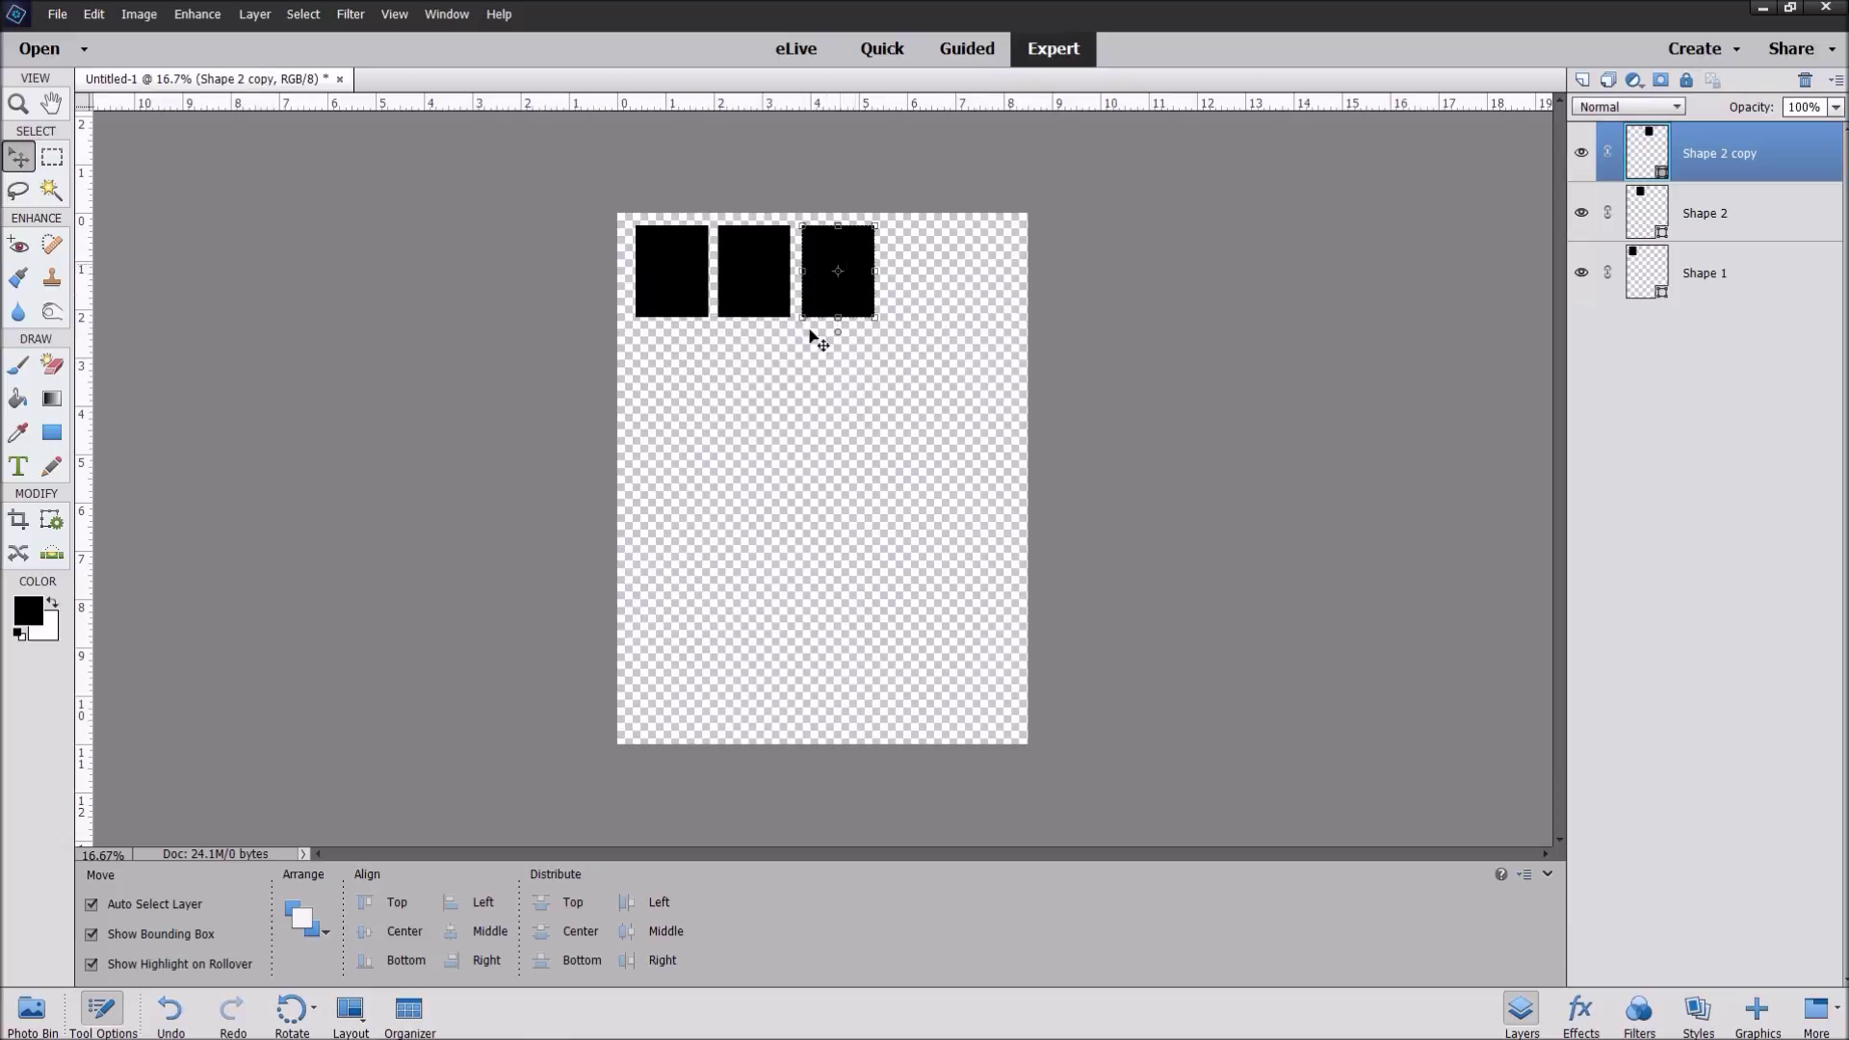
Step: Add a fourth black rectangle at the end of the top row and deselect all layers
click(52, 432)
click(803, 469)
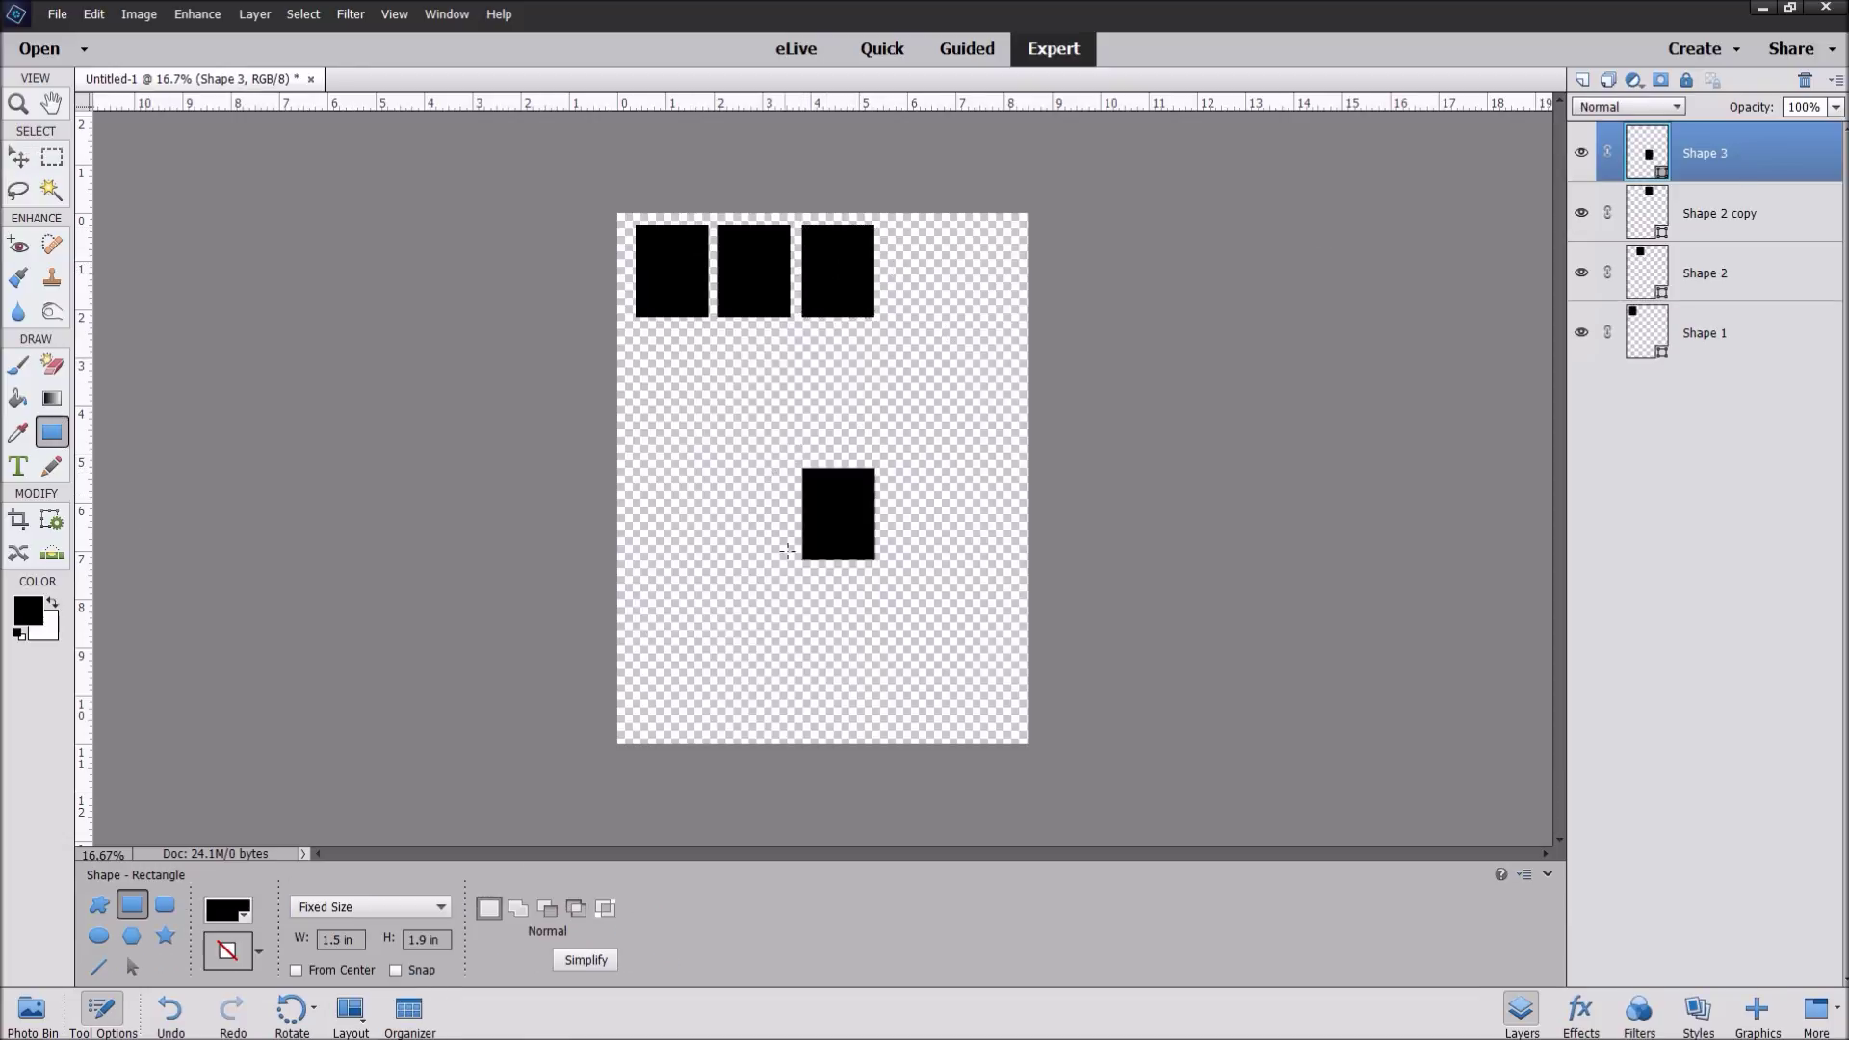
click(24, 164)
drag(841, 496, 851, 268)
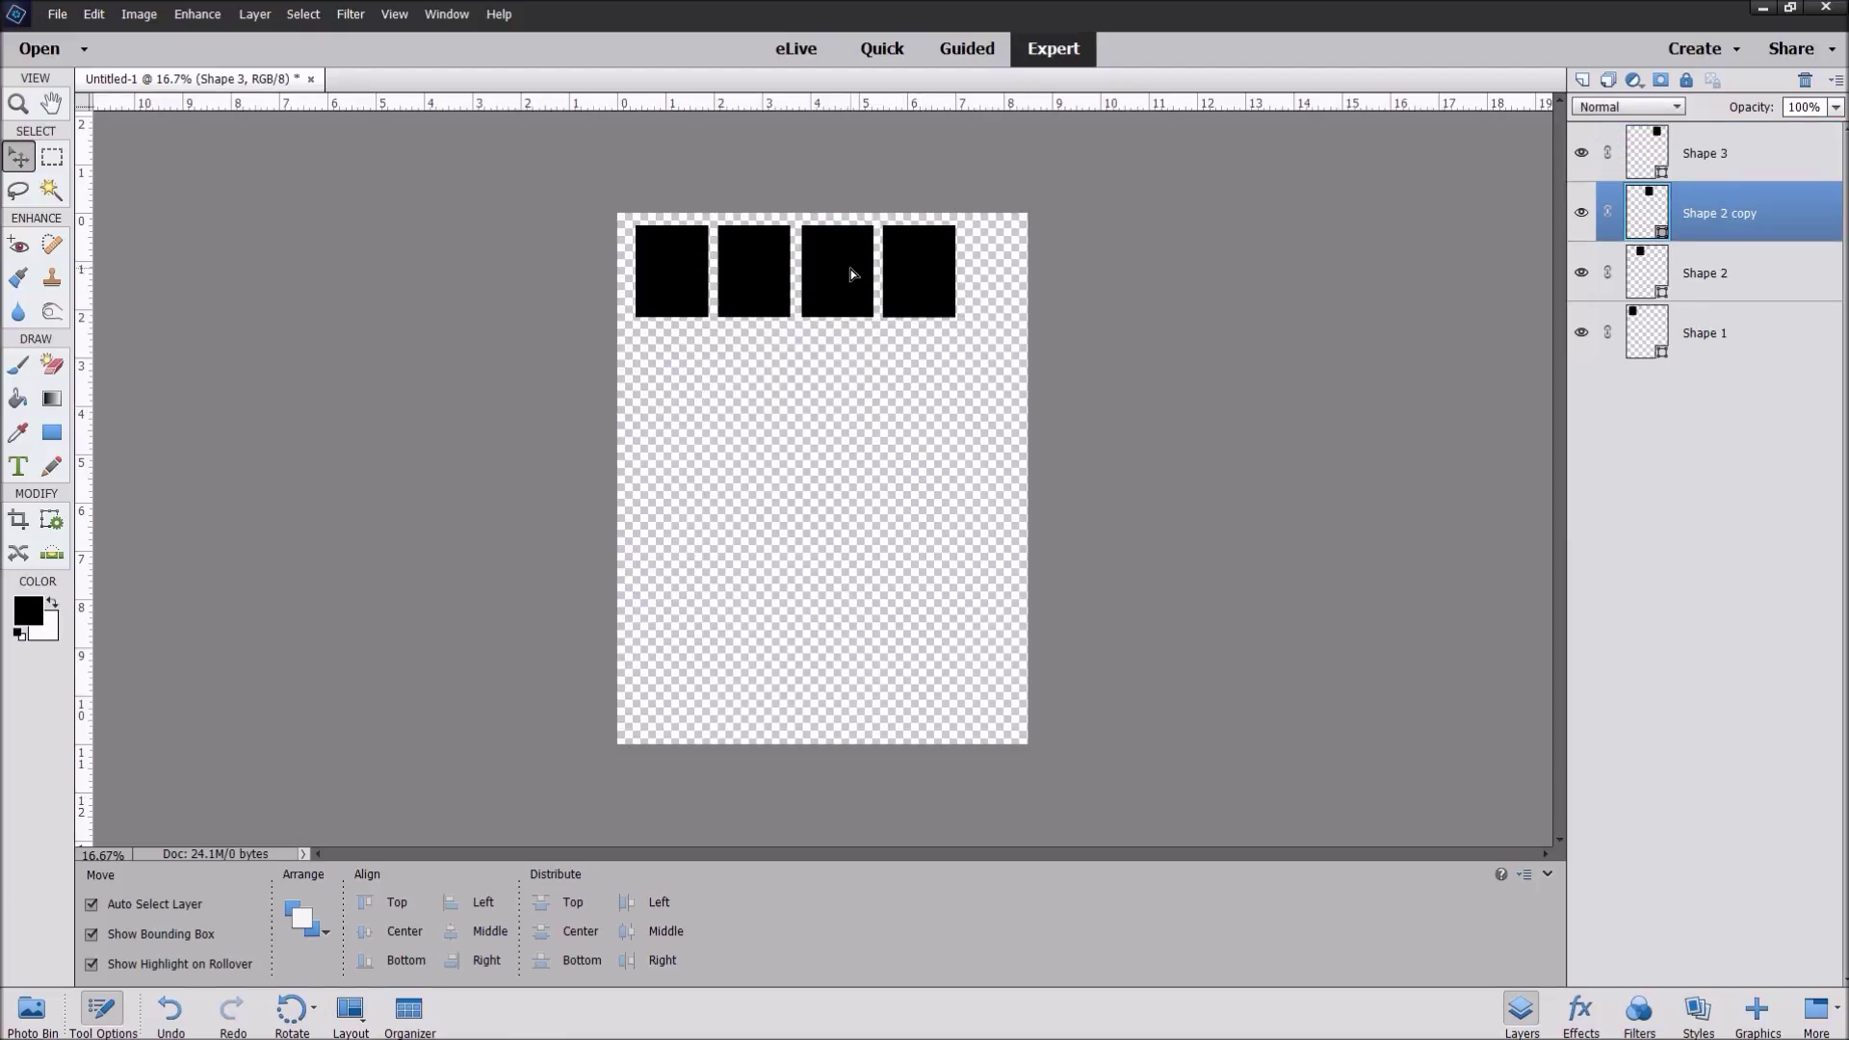
click(878, 414)
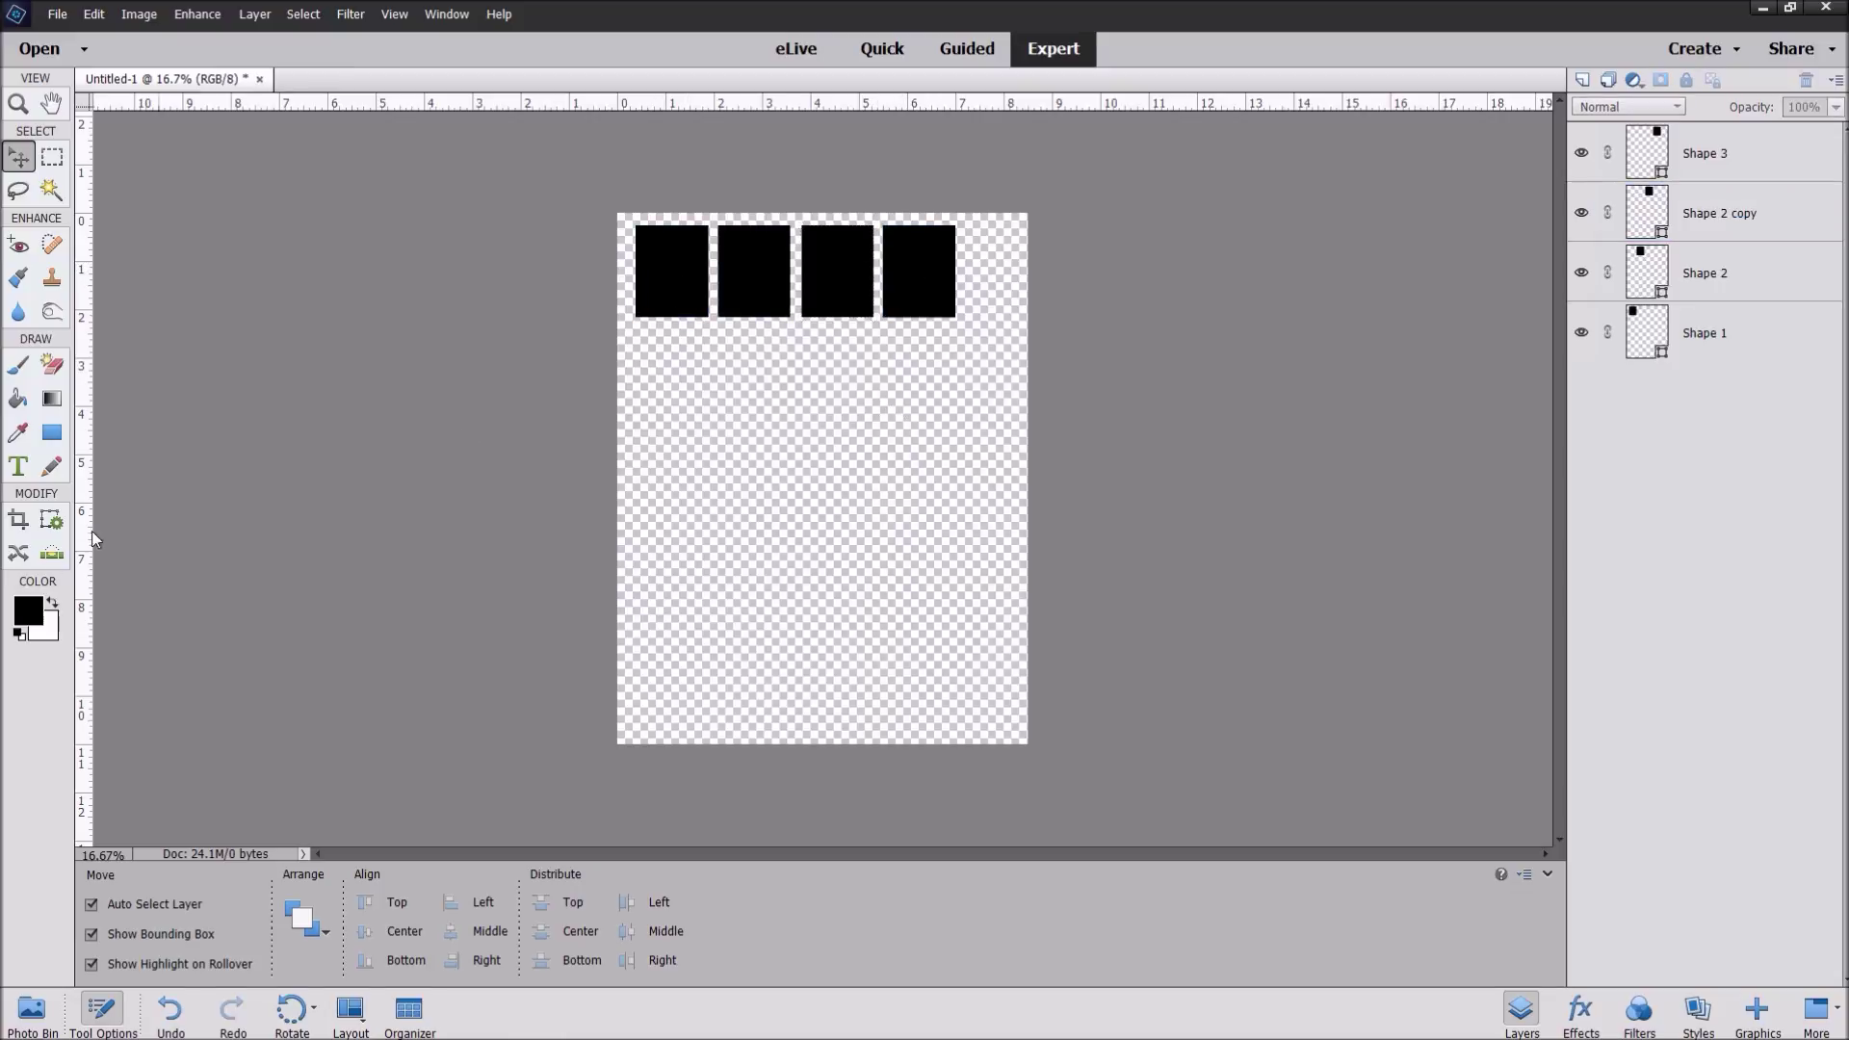
click(48, 435)
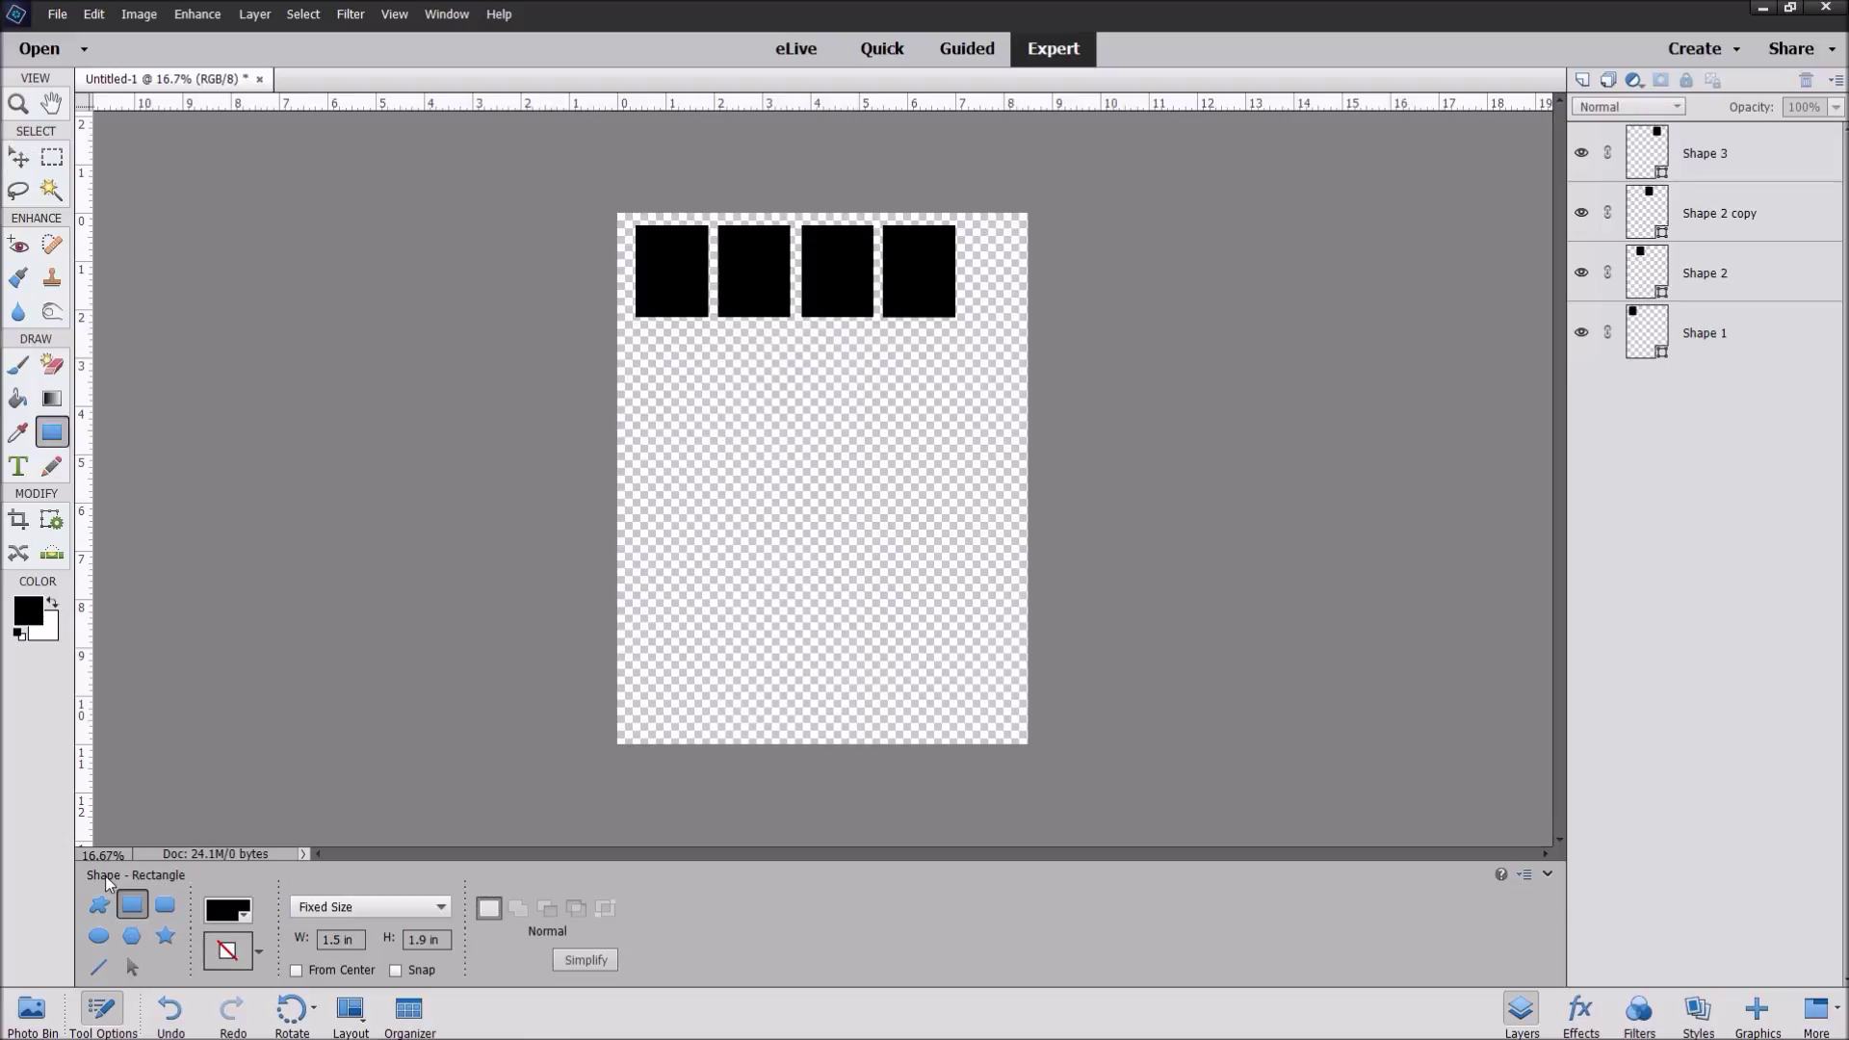
Step: Change the rectangle height to 0.25 in and place three thin black bars
click(407, 942)
text(1.)
text(25)
key(Return)
click(678, 356)
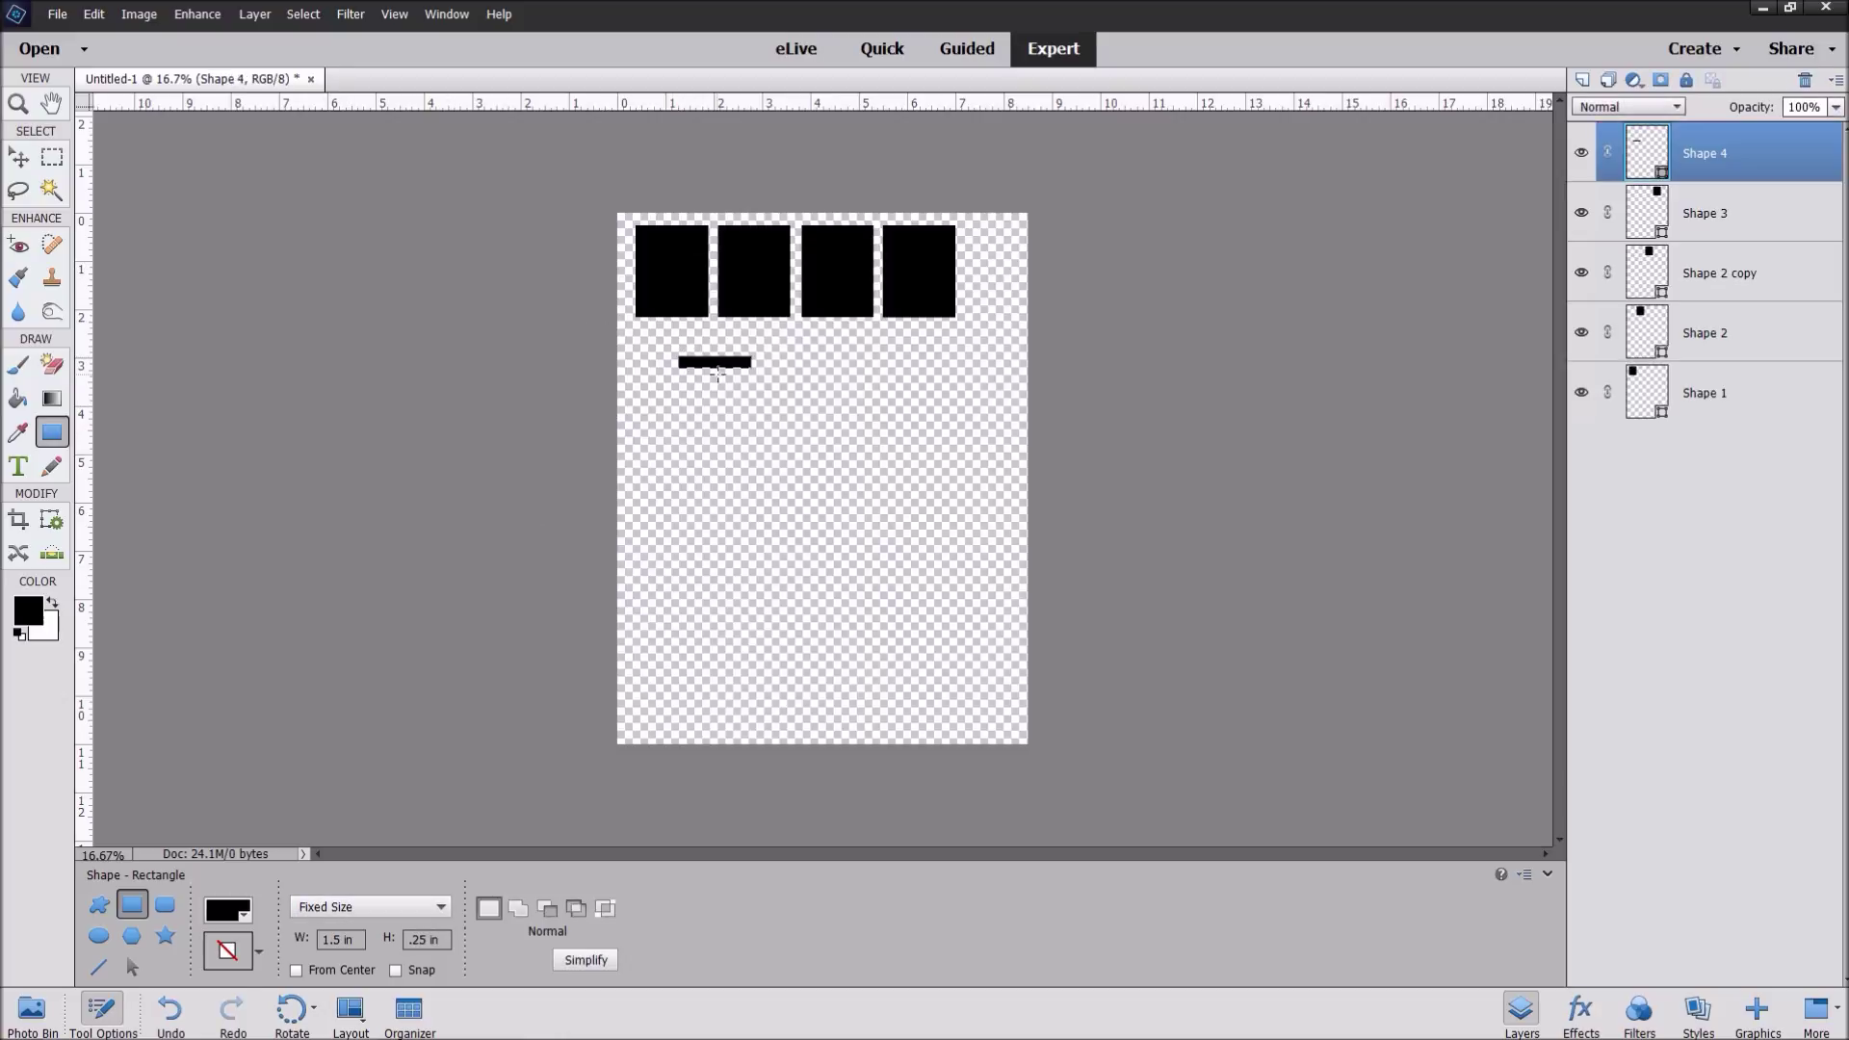
click(683, 396)
click(781, 447)
Step: Stack the three bars under the first rectangle and zoom the canvas to 25%
click(20, 160)
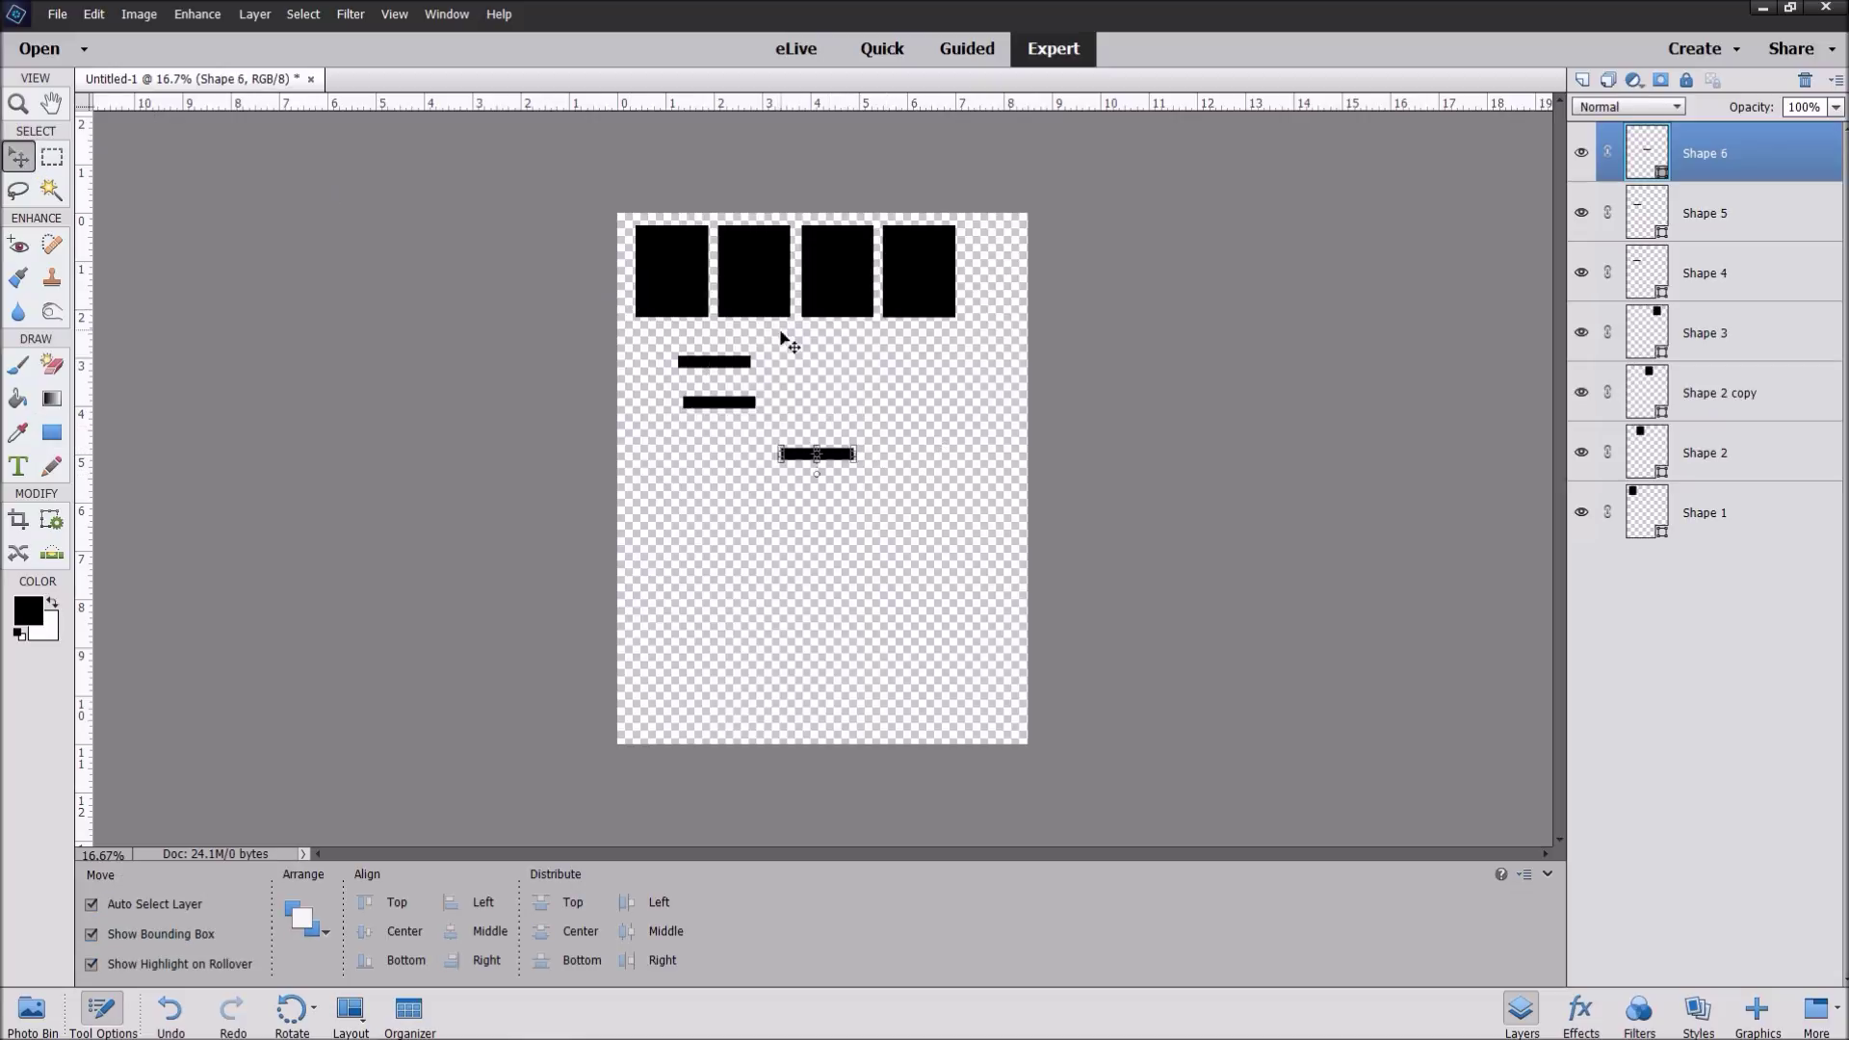
drag(724, 364, 652, 383)
drag(843, 467, 690, 404)
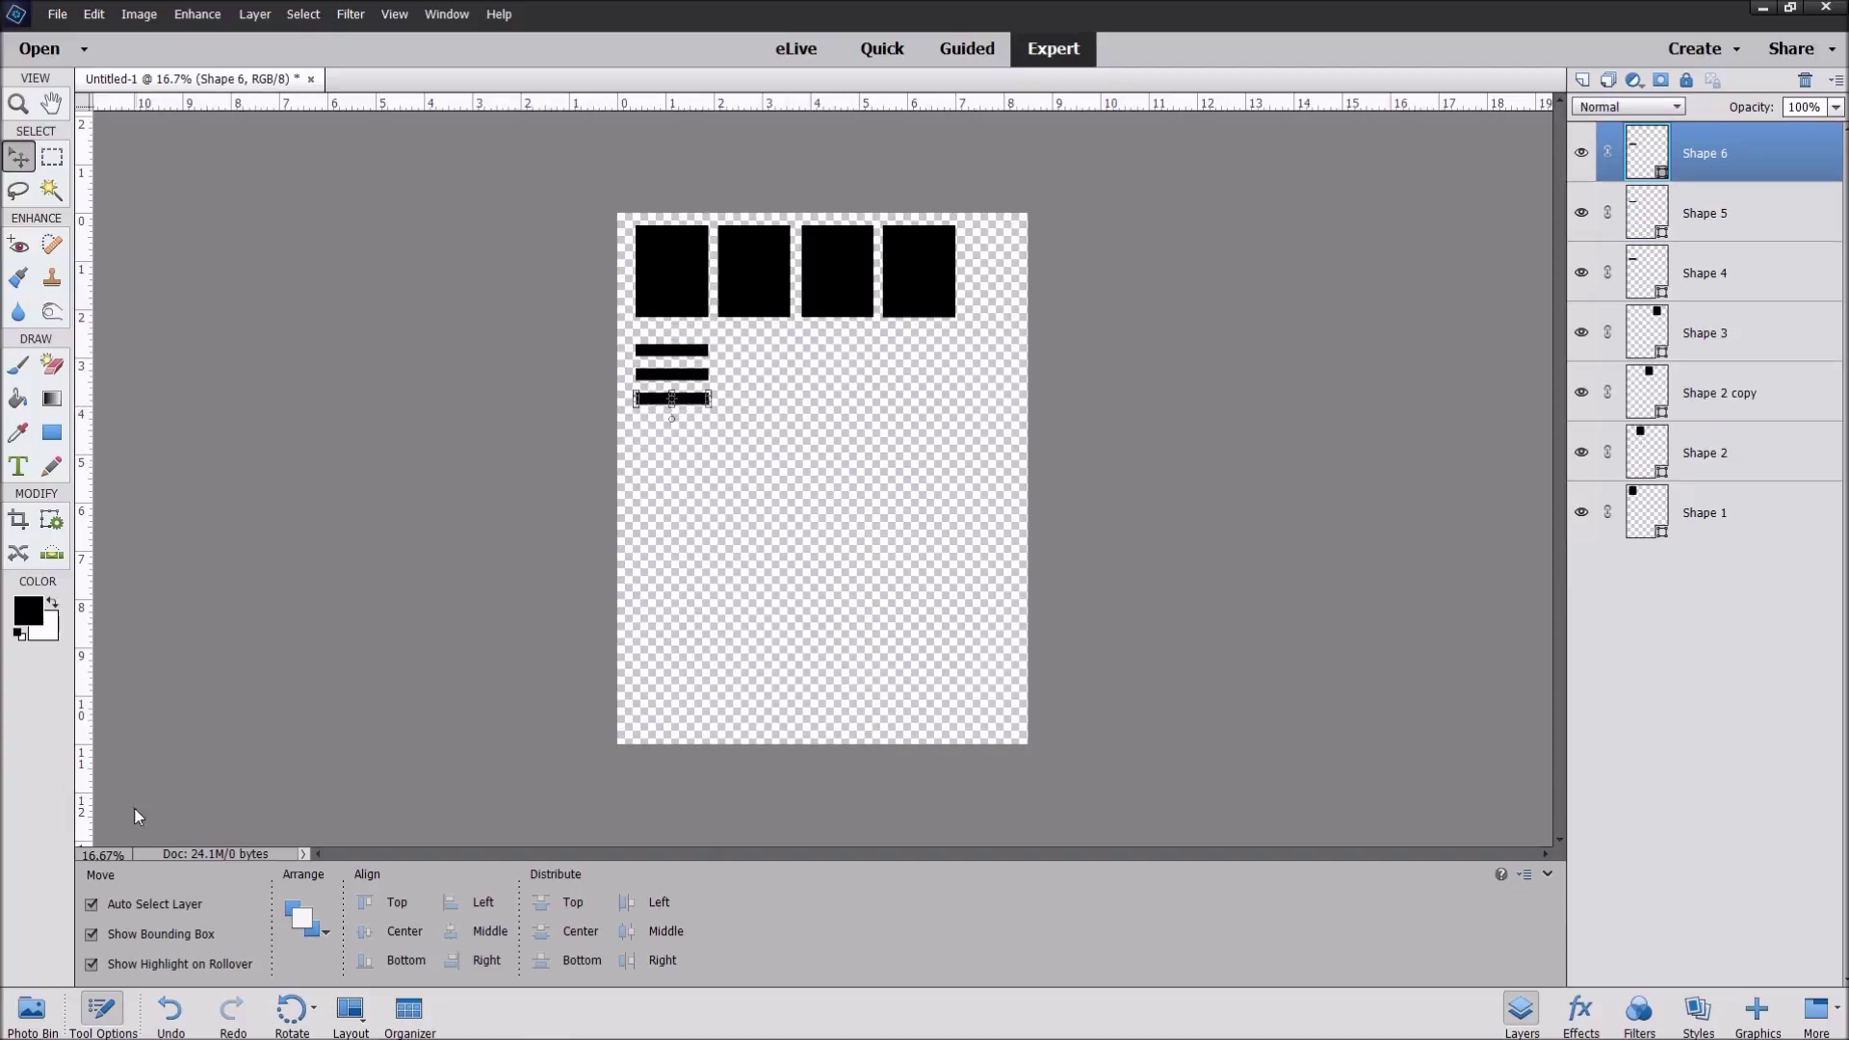
click(119, 855)
text(25)
key(Return)
drag(1562, 523, 1562, 446)
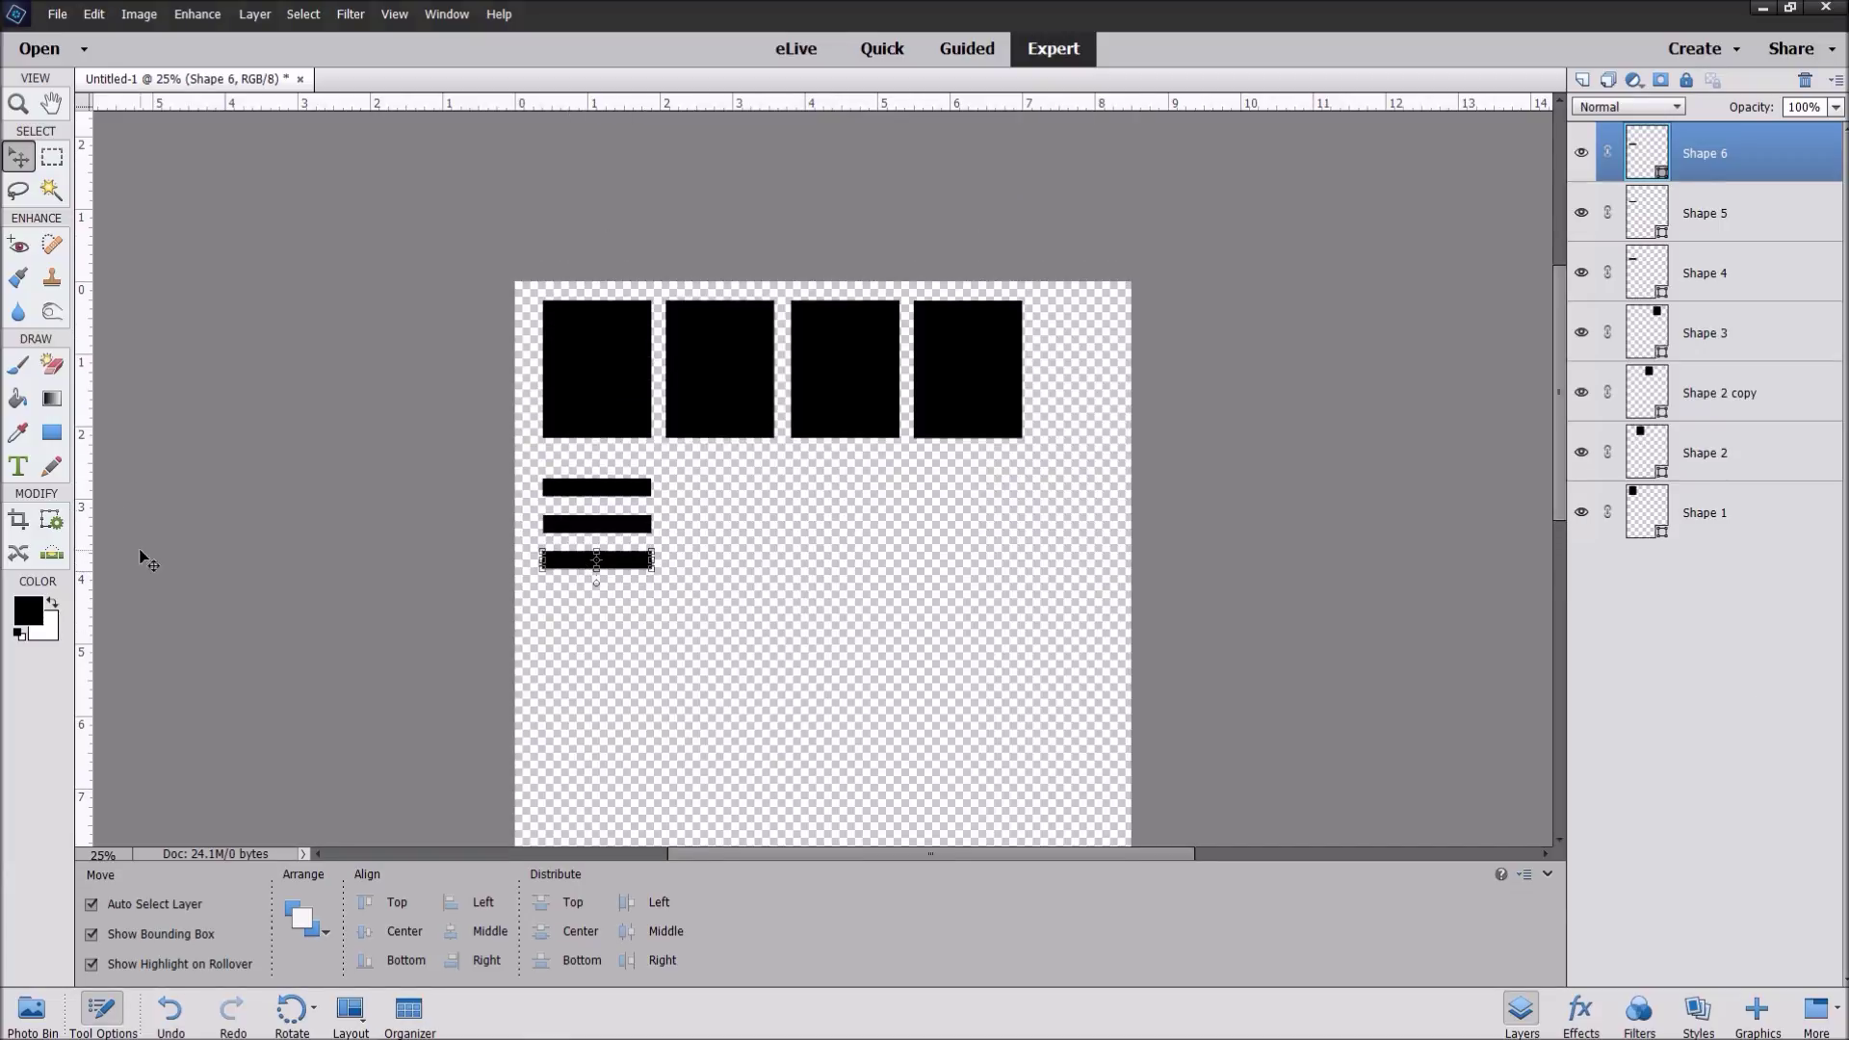
click(53, 435)
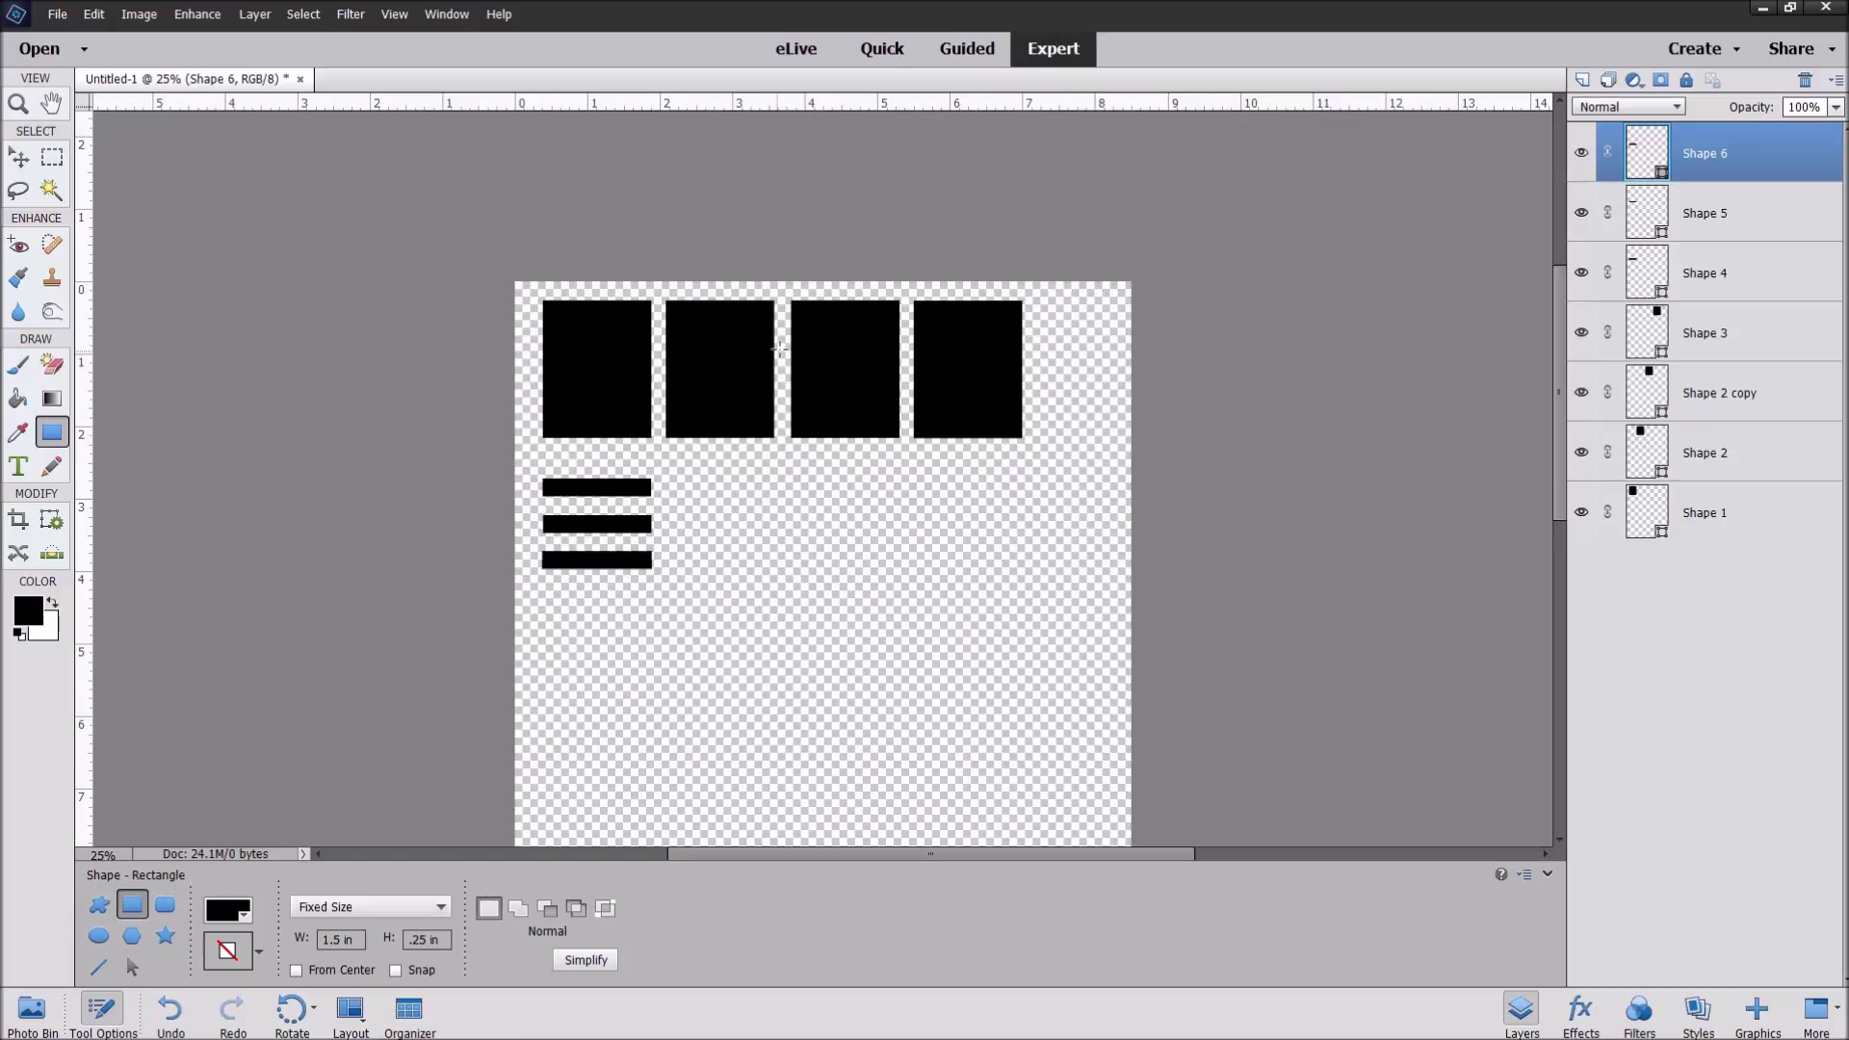
Step: Undo the oversized oval, draw a 0.8 in black circle, and move it beside the bars
click(99, 936)
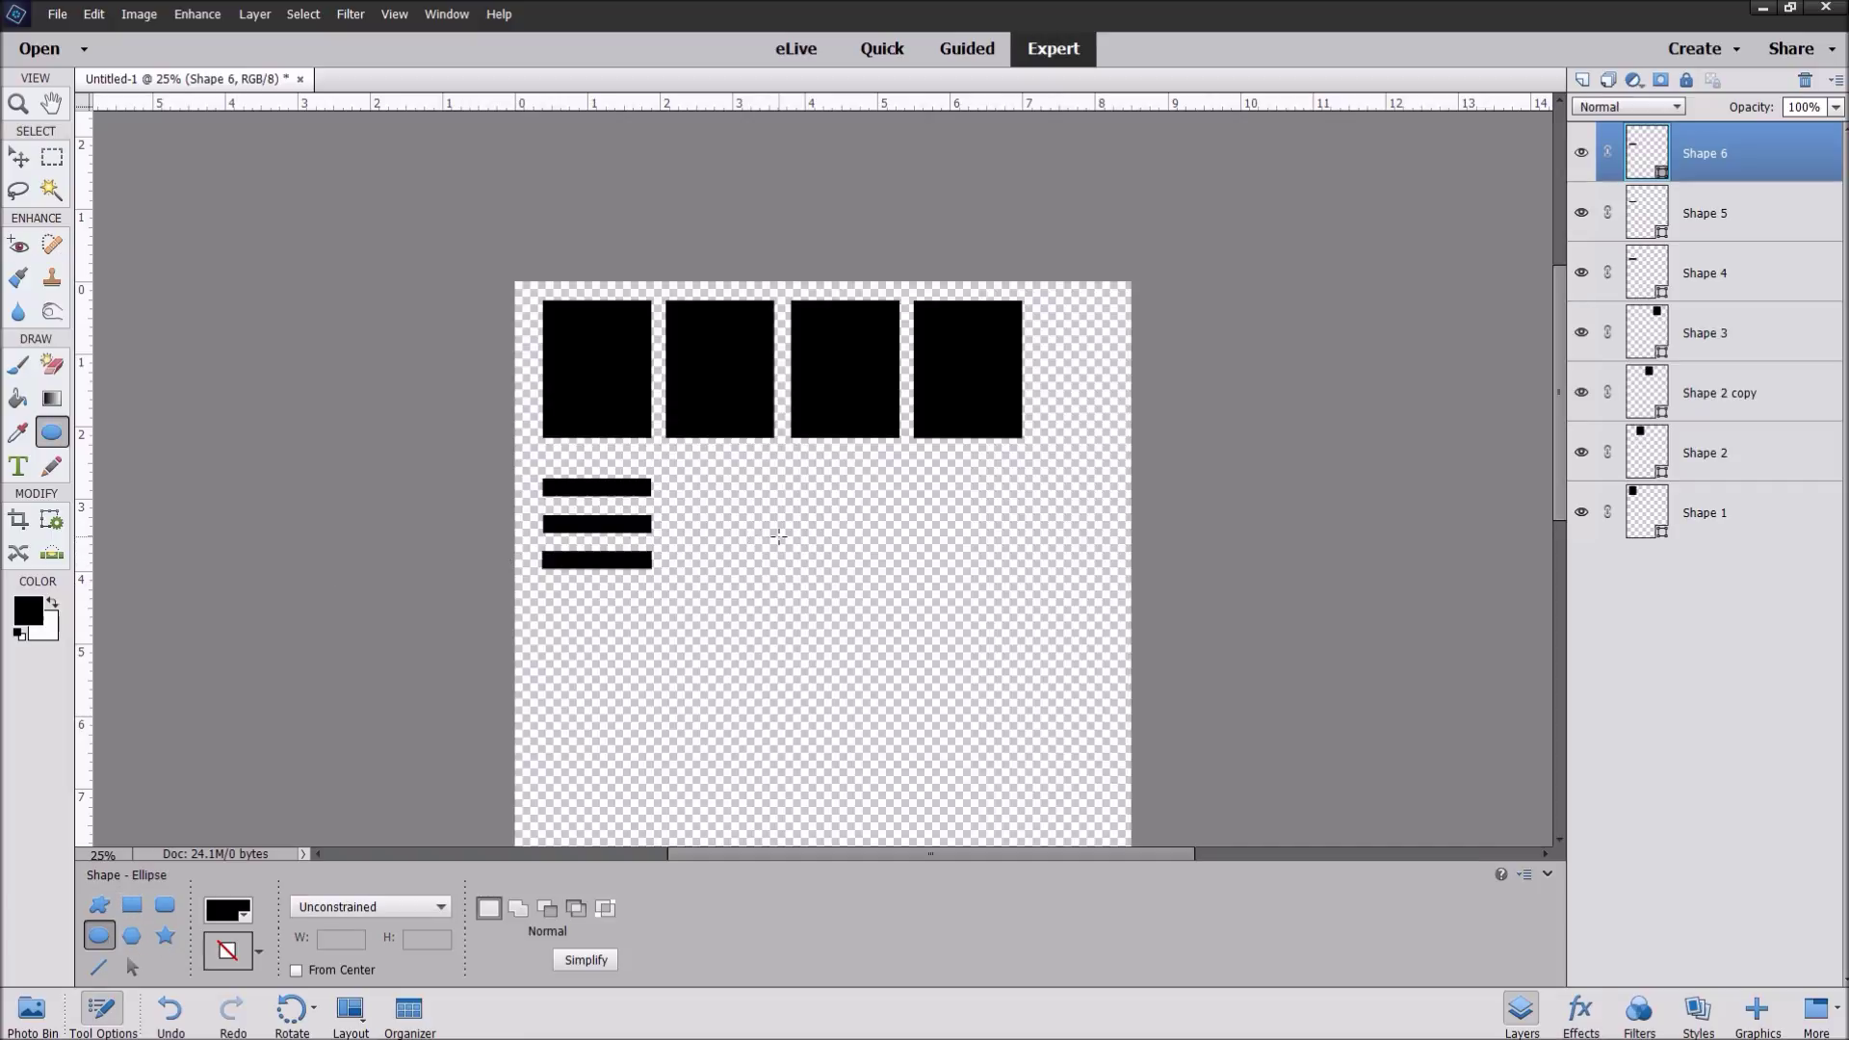
drag(755, 500, 904, 627)
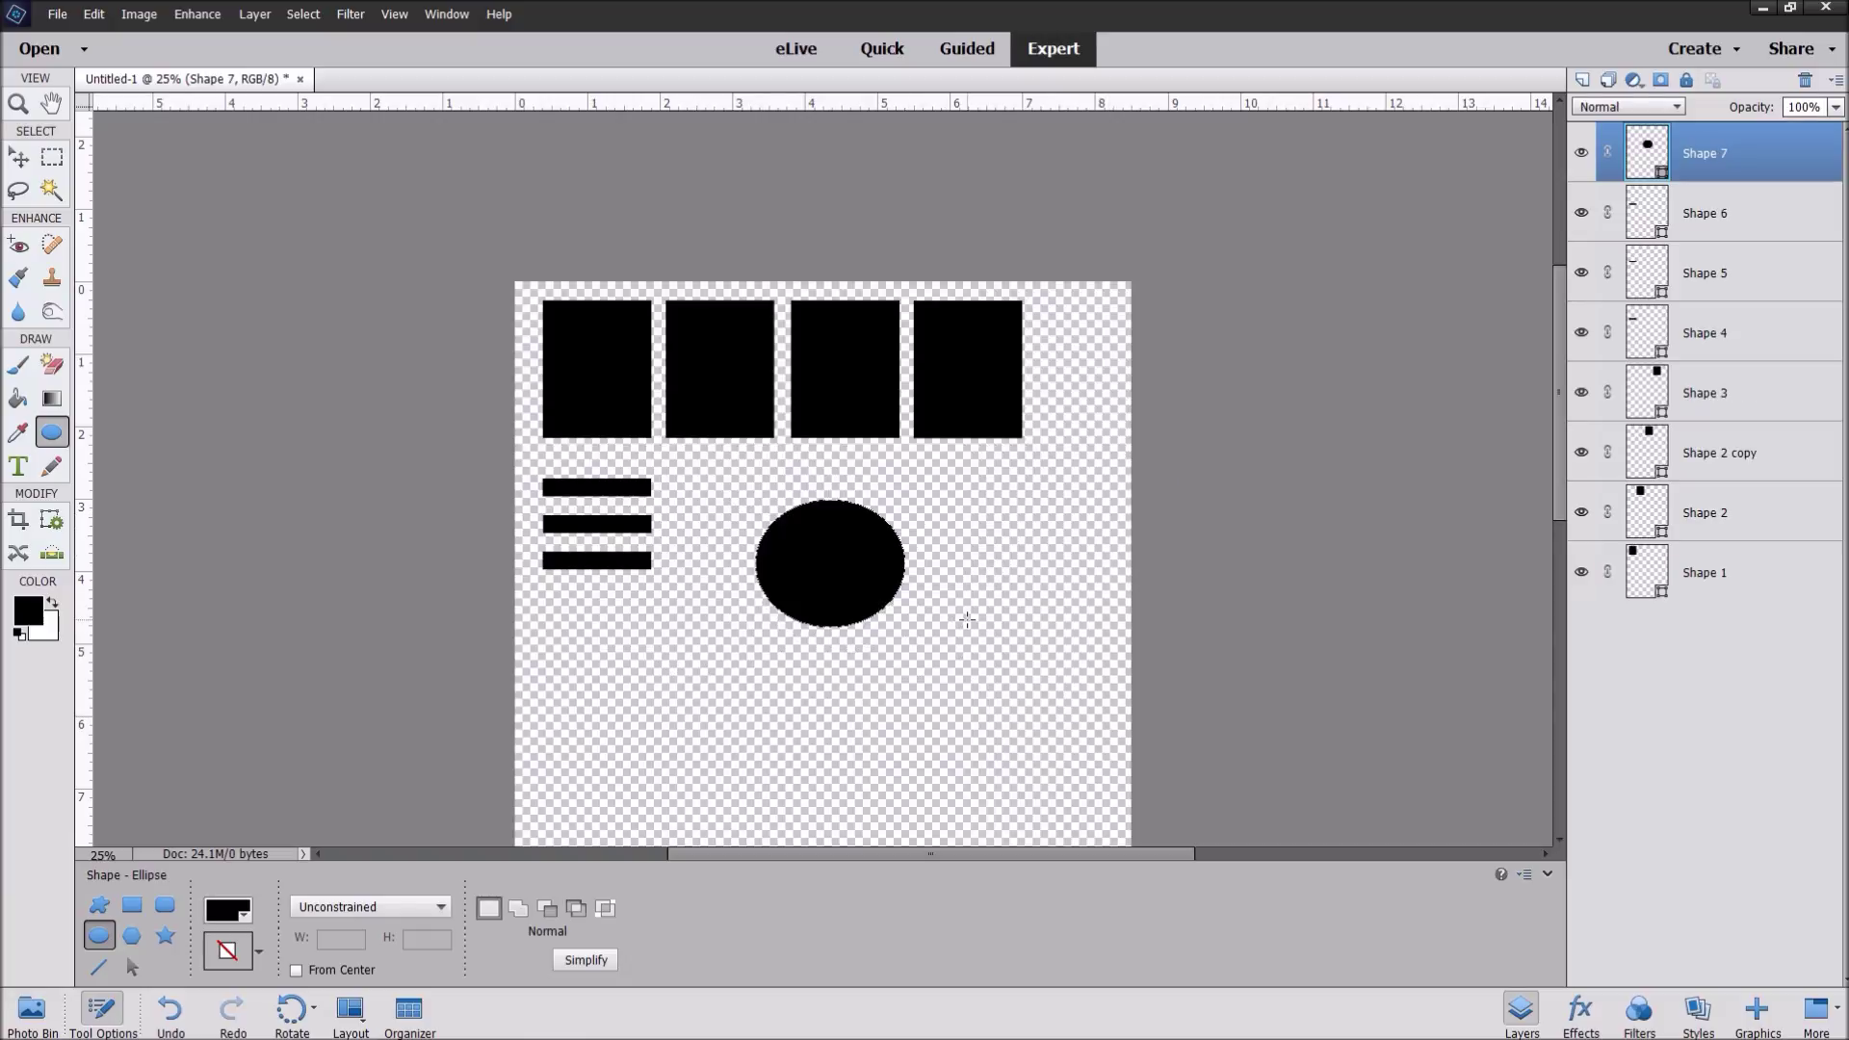
key(ctrl+z)
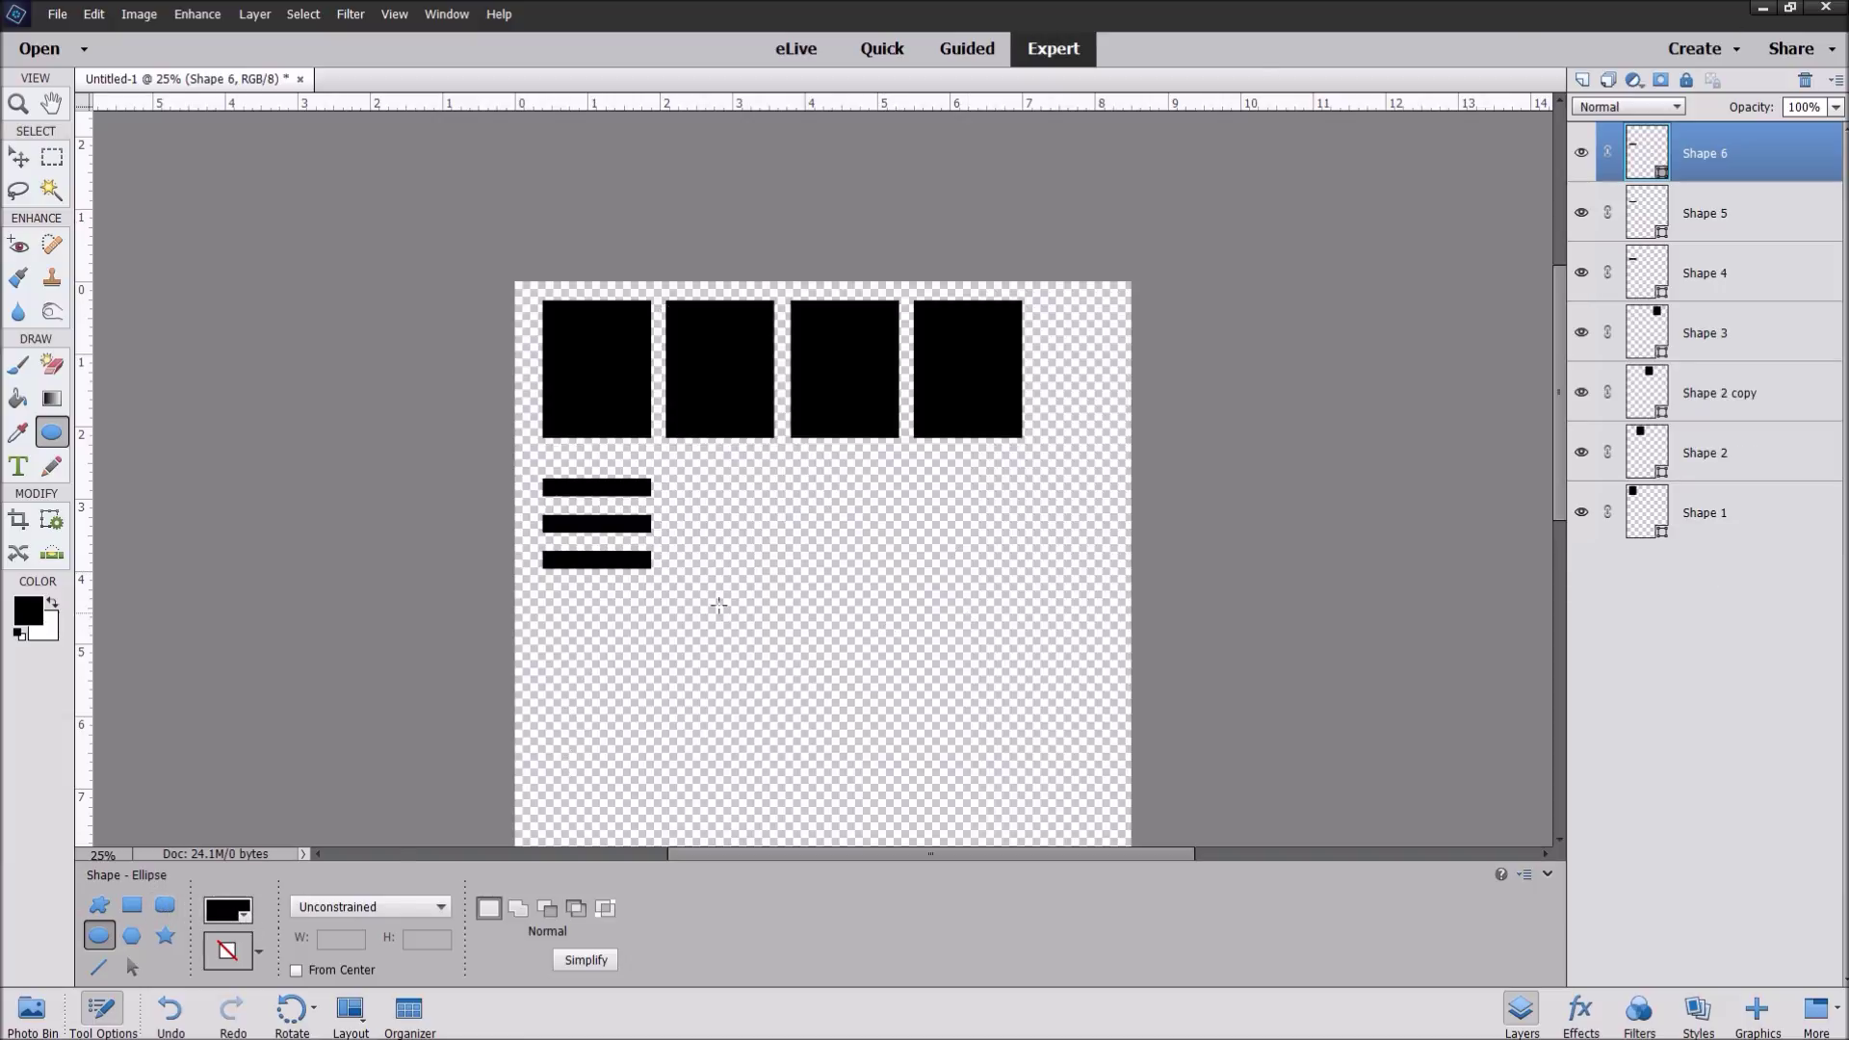
drag(759, 507, 805, 555)
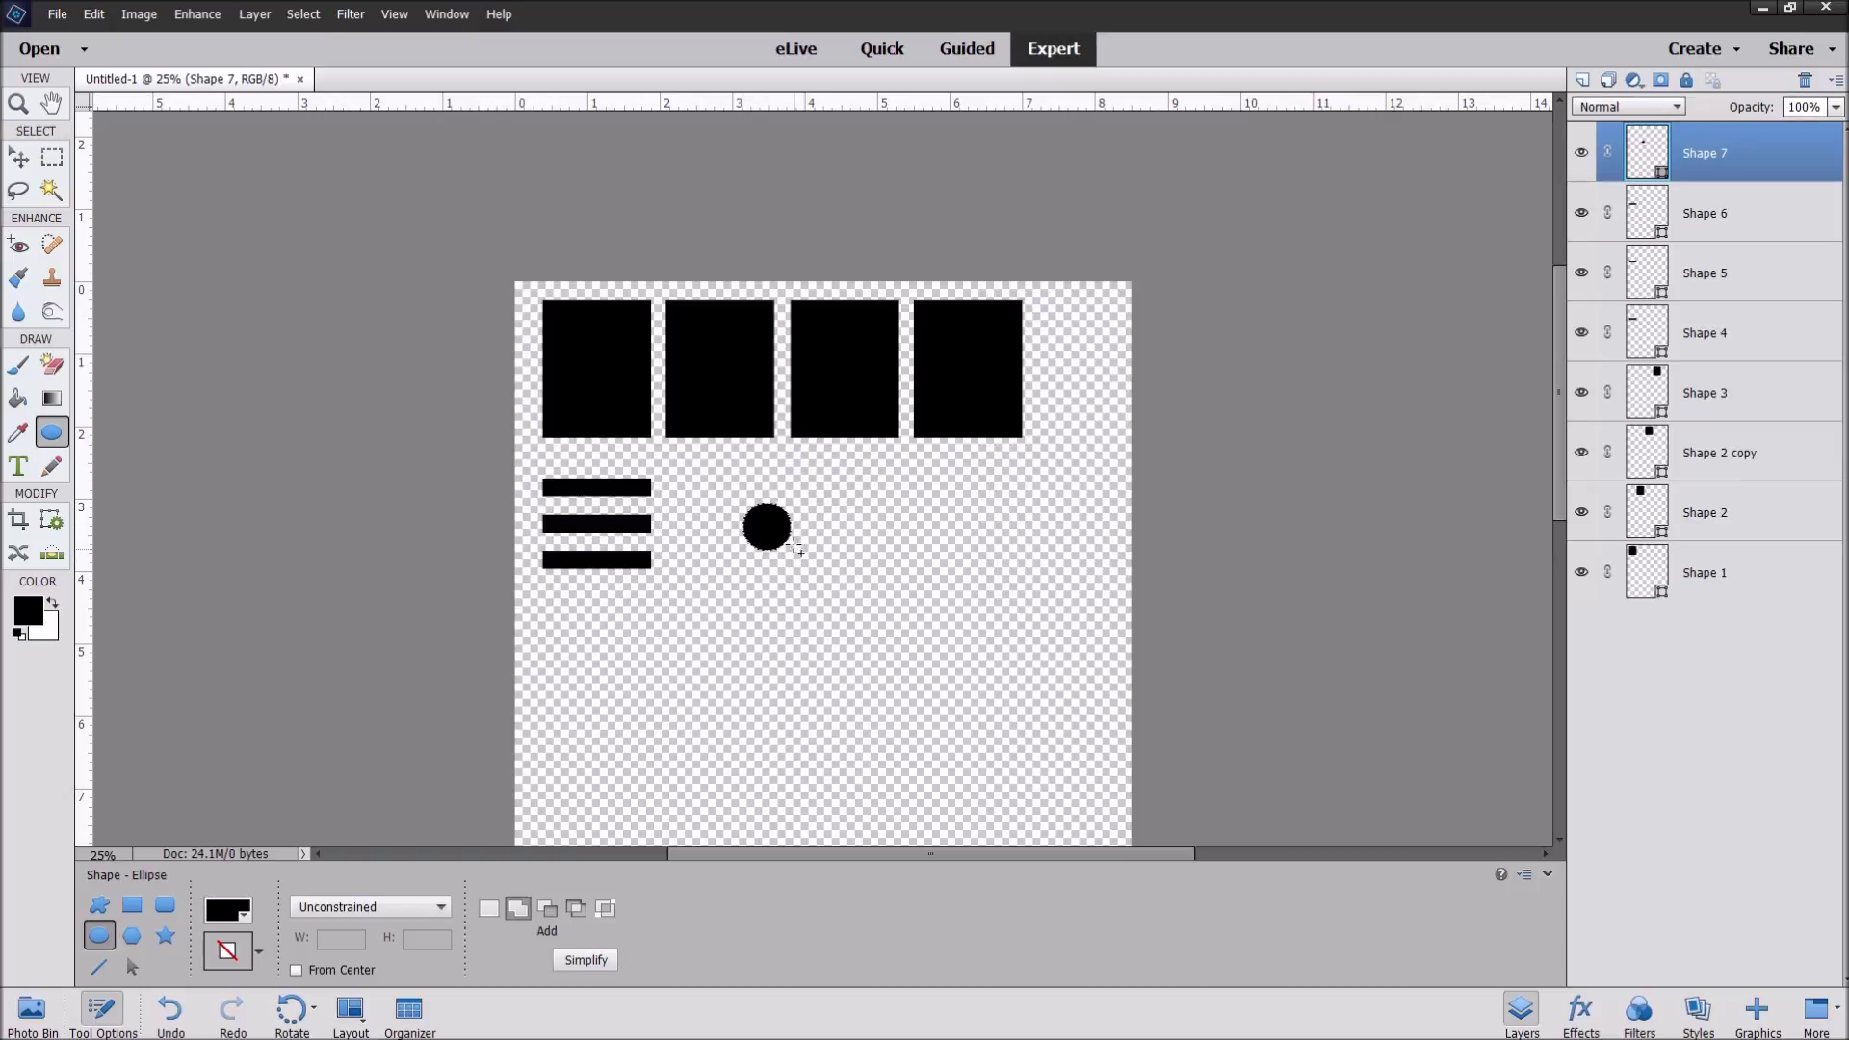
click(27, 167)
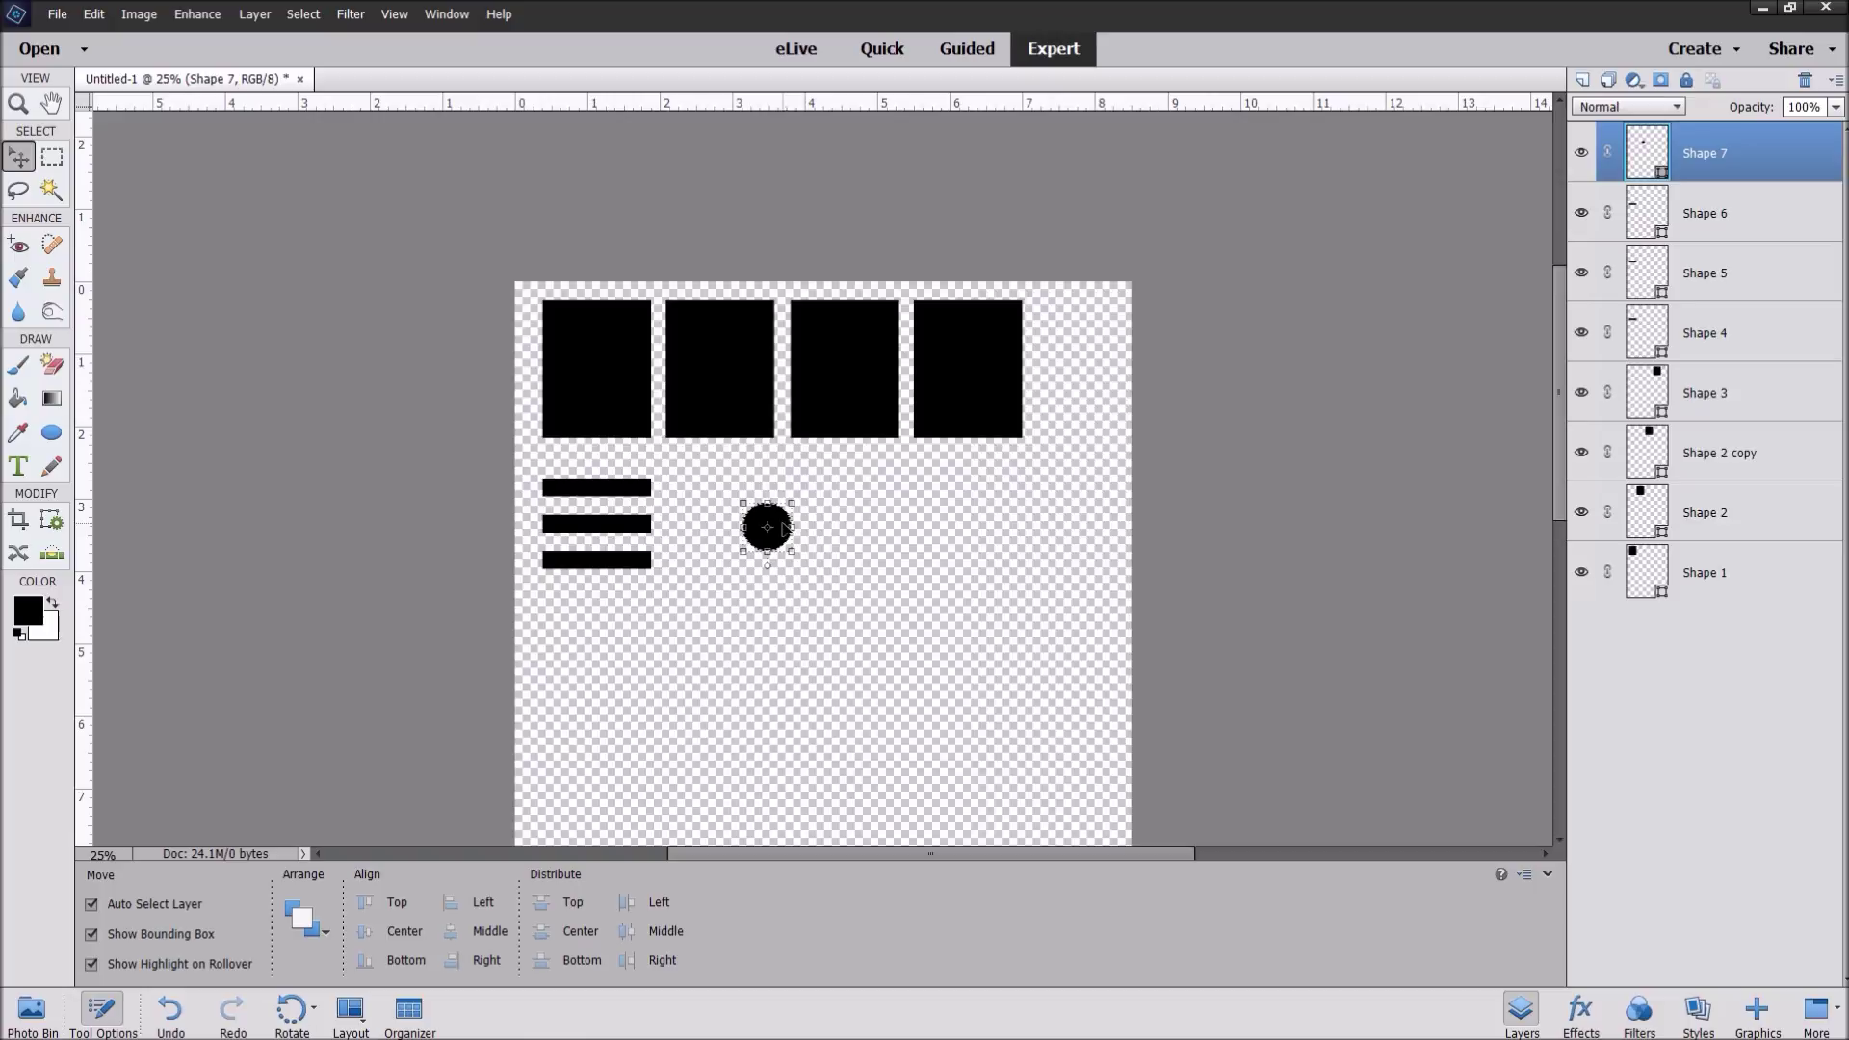
drag(782, 522, 713, 512)
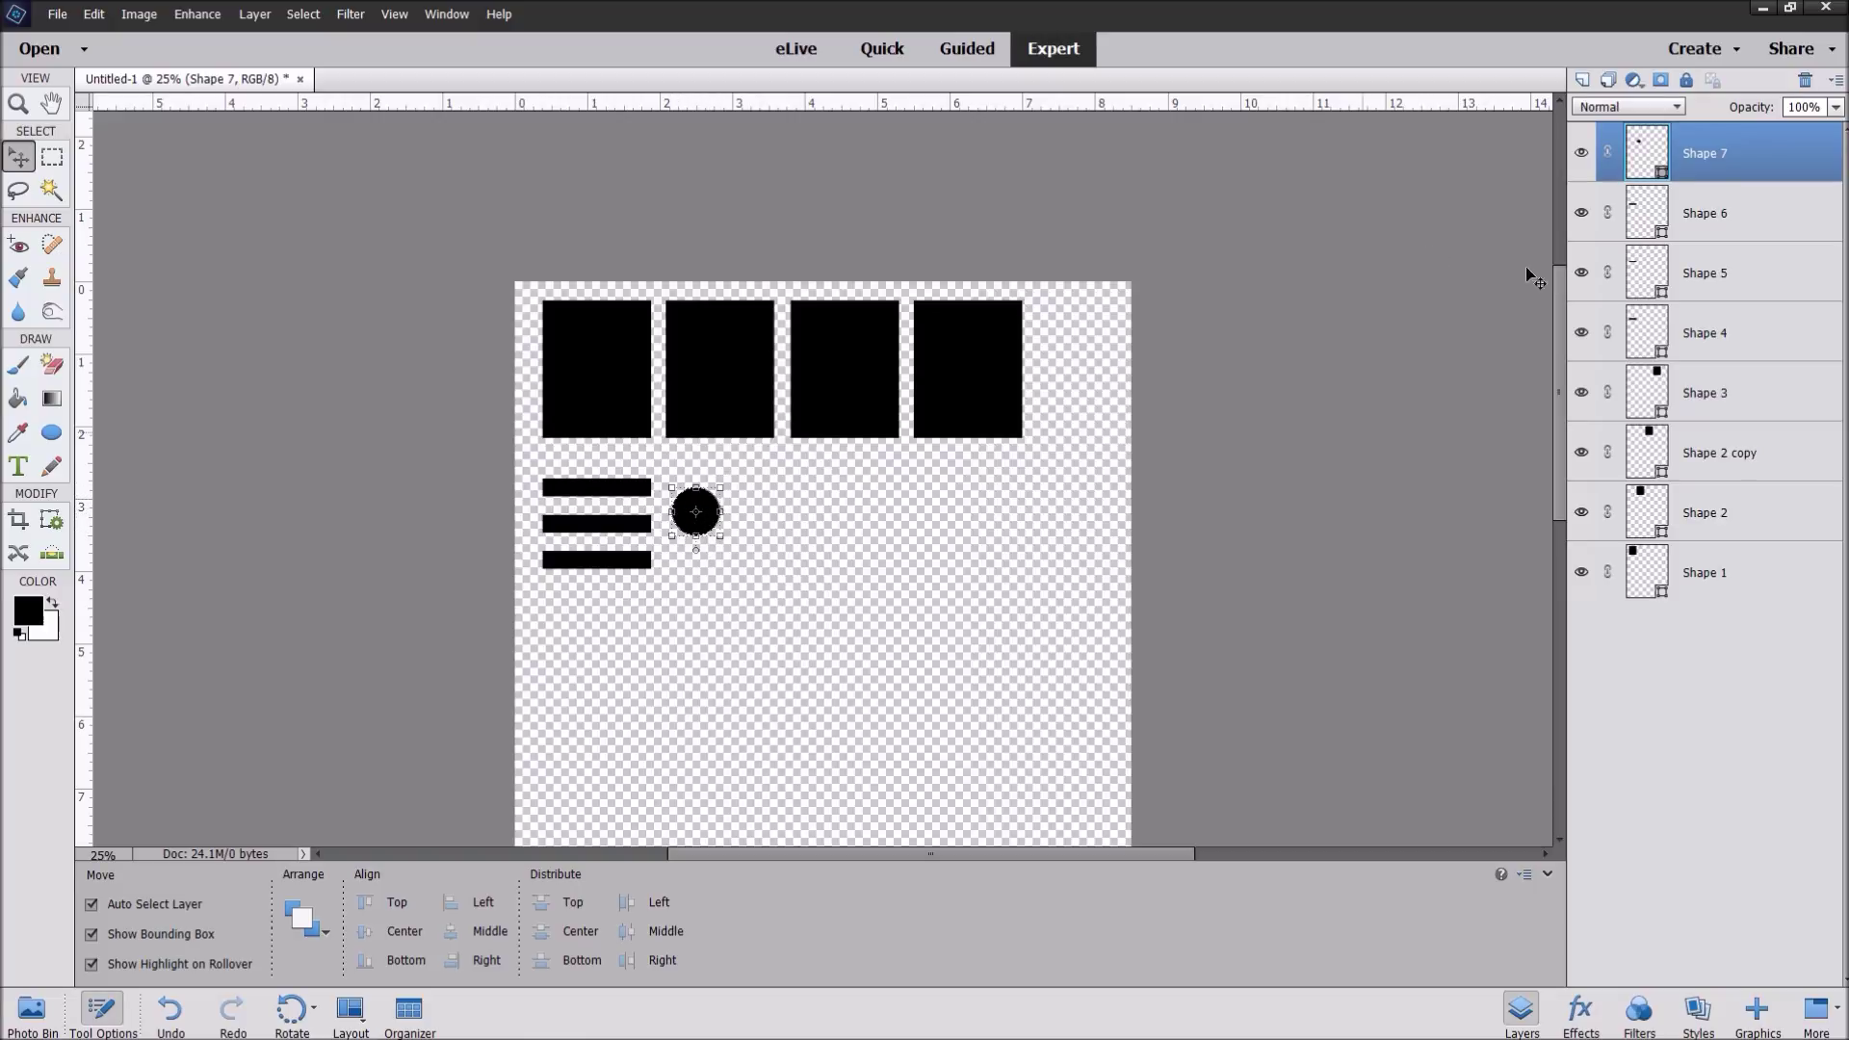
Step: Duplicate the circle's layer and place the copy just right of the original
right_click(1768, 162)
click(1770, 223)
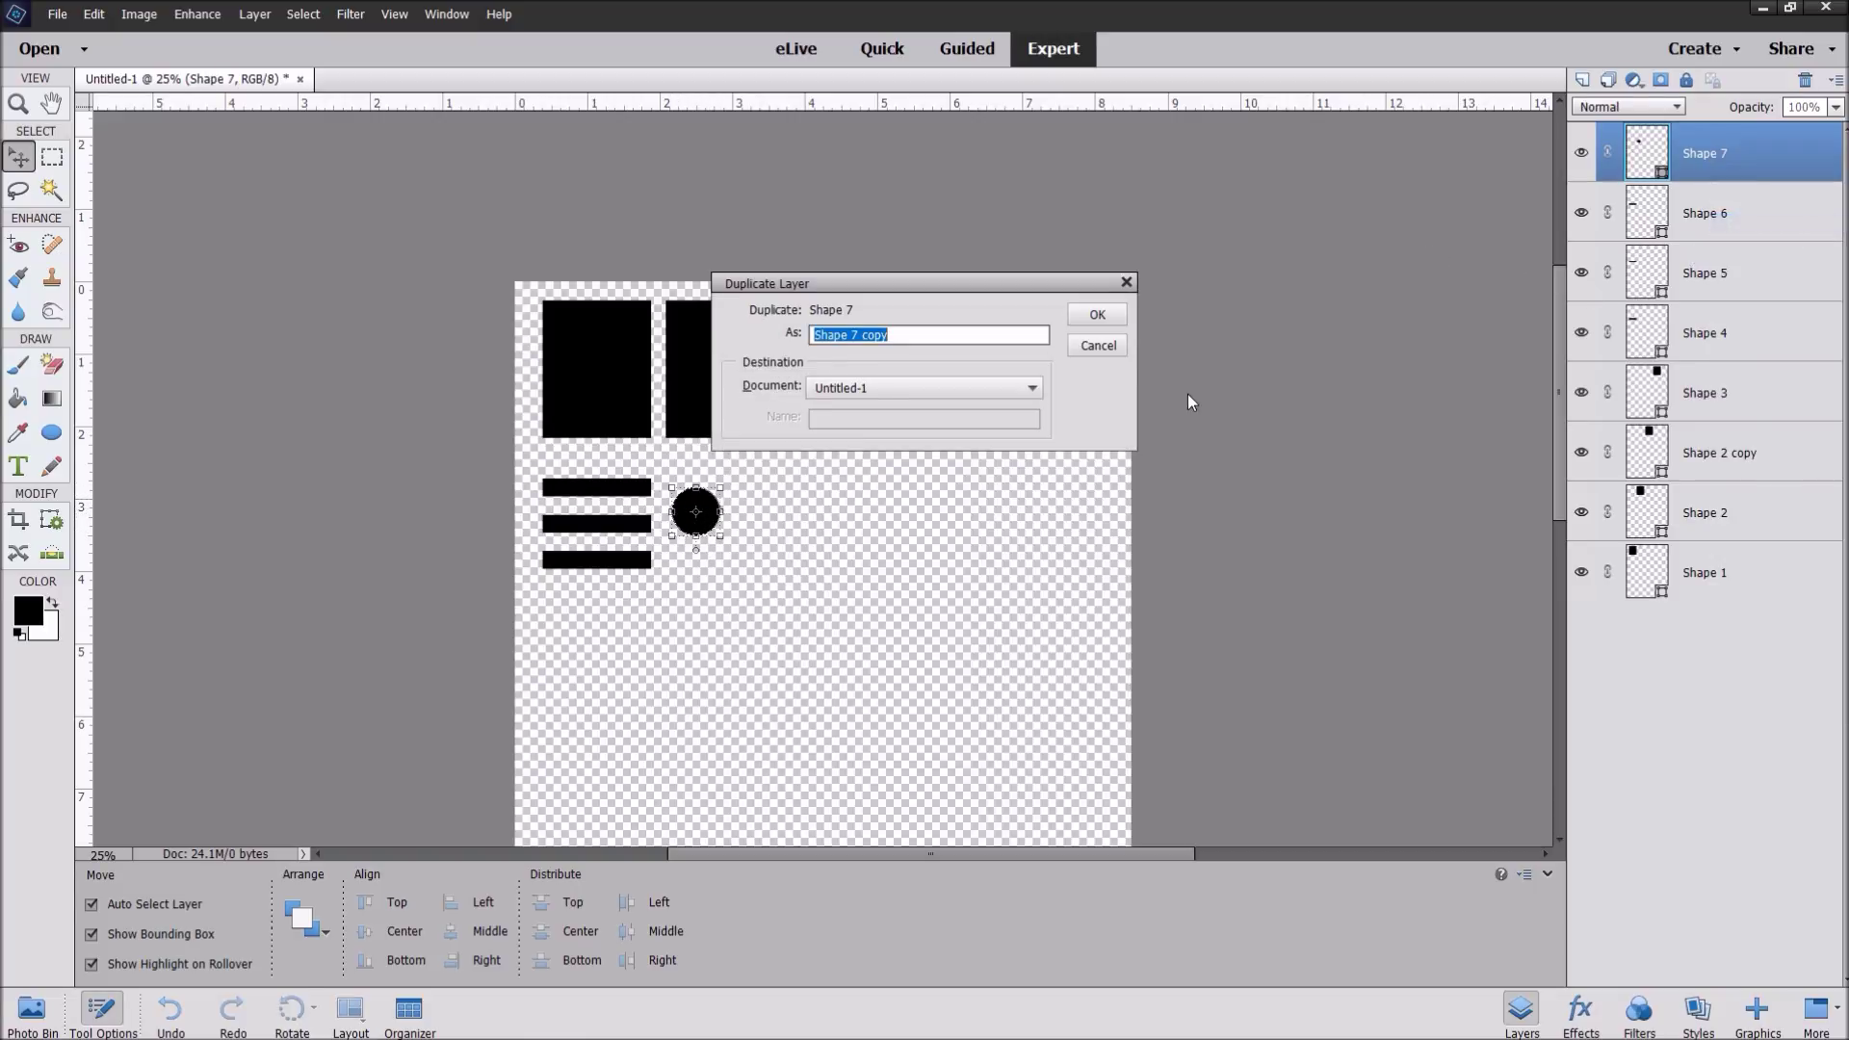
click(1094, 309)
drag(709, 509, 762, 508)
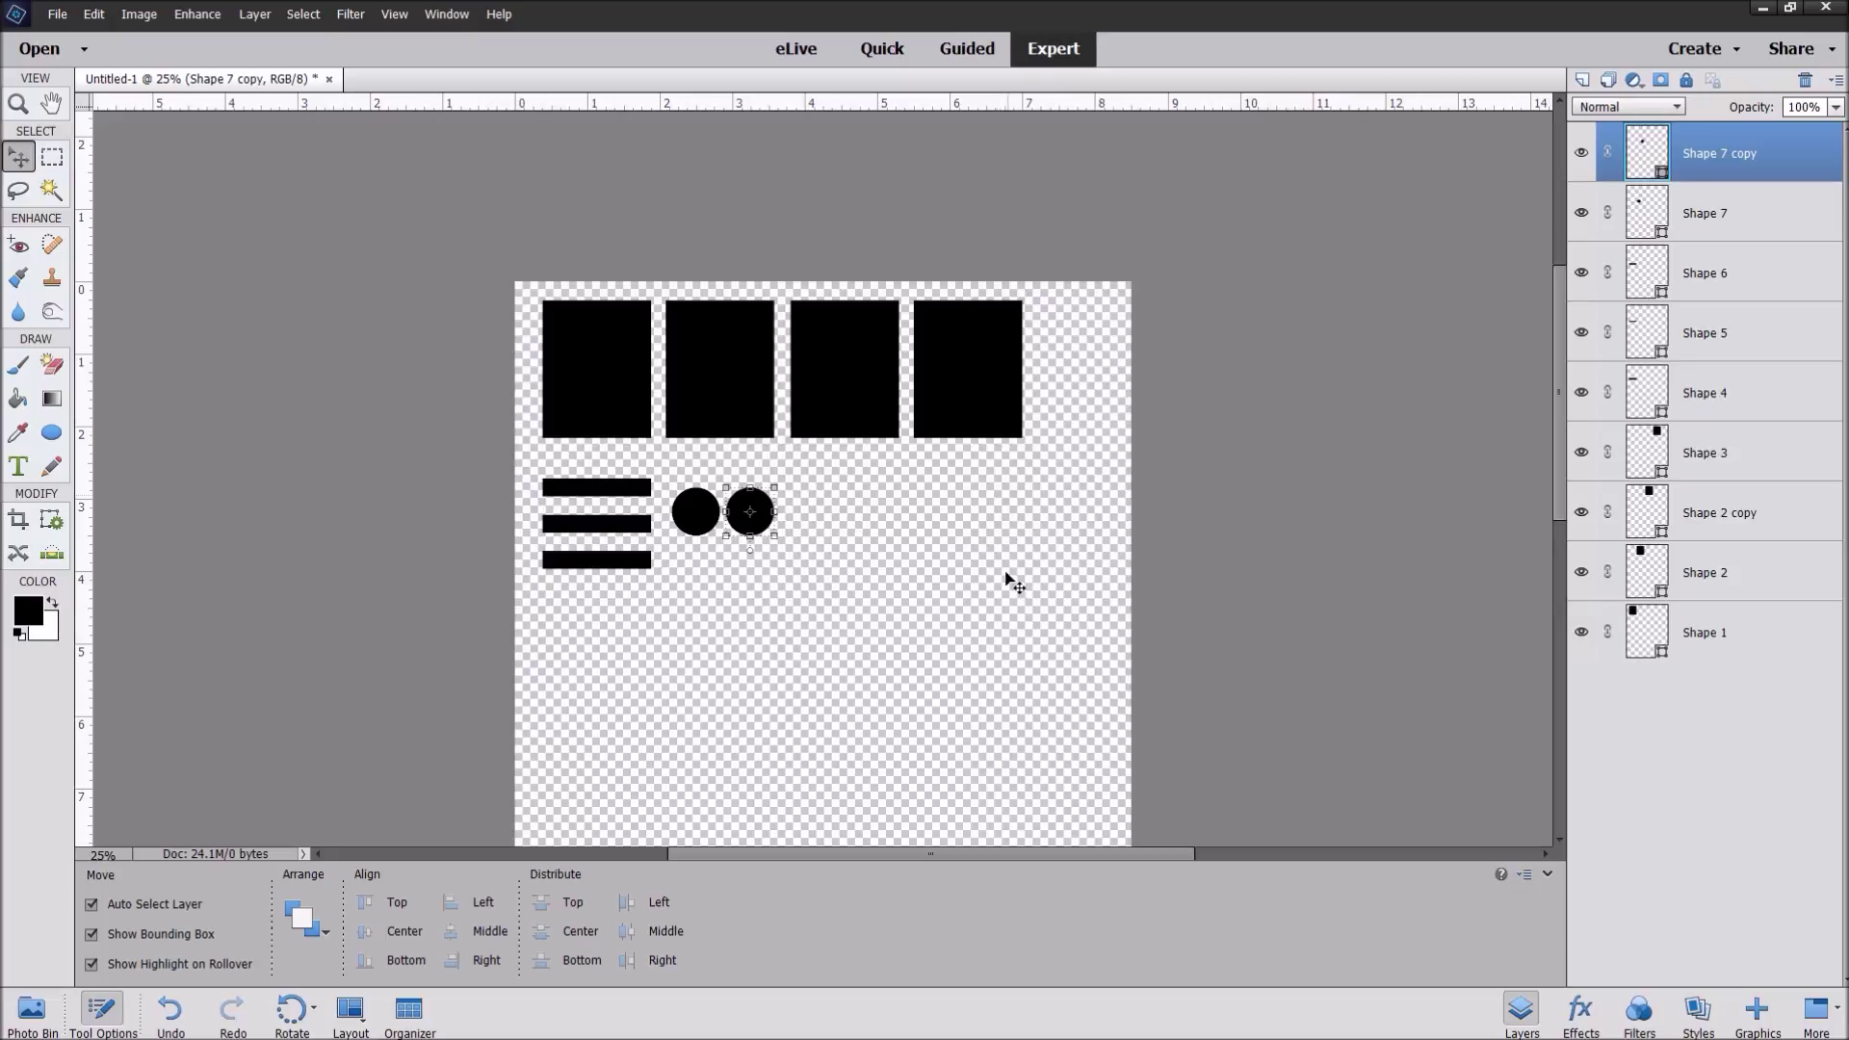
click(987, 603)
click(53, 435)
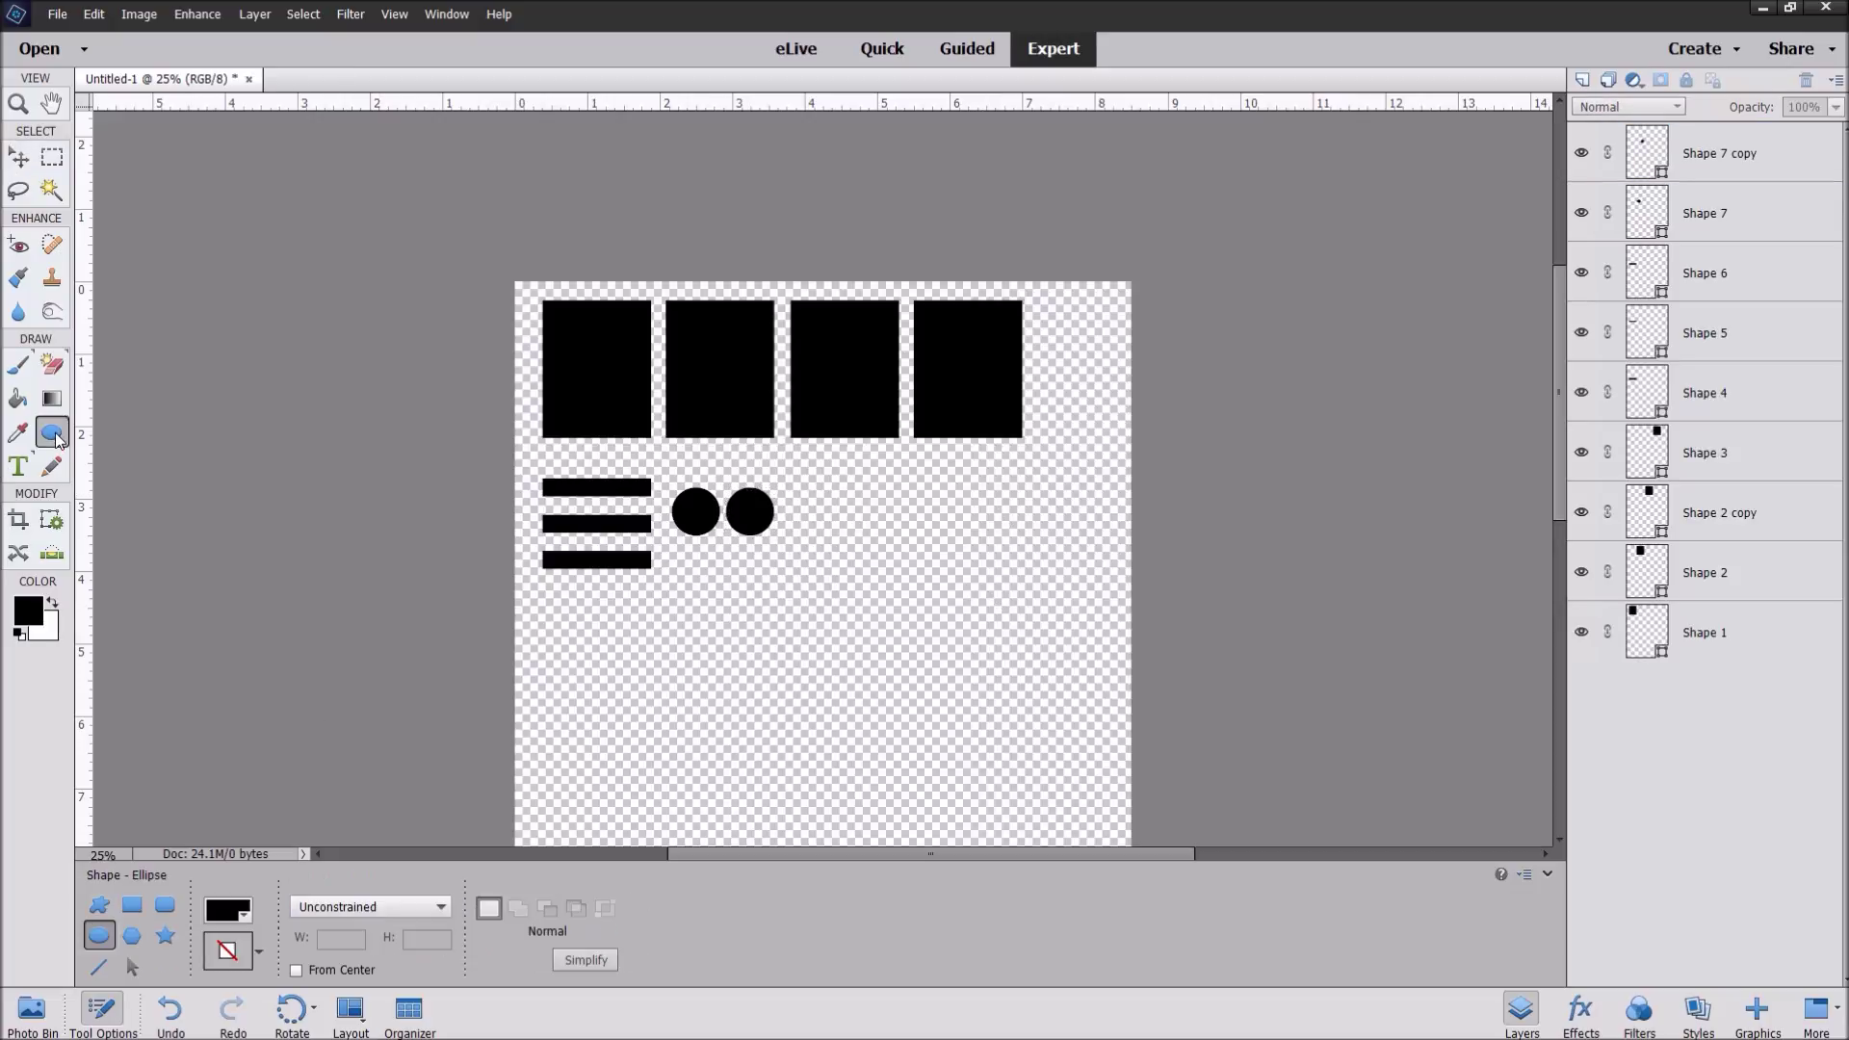
Step: Choose the heart from the basic Shapes set in the Custom Shape tool
click(100, 905)
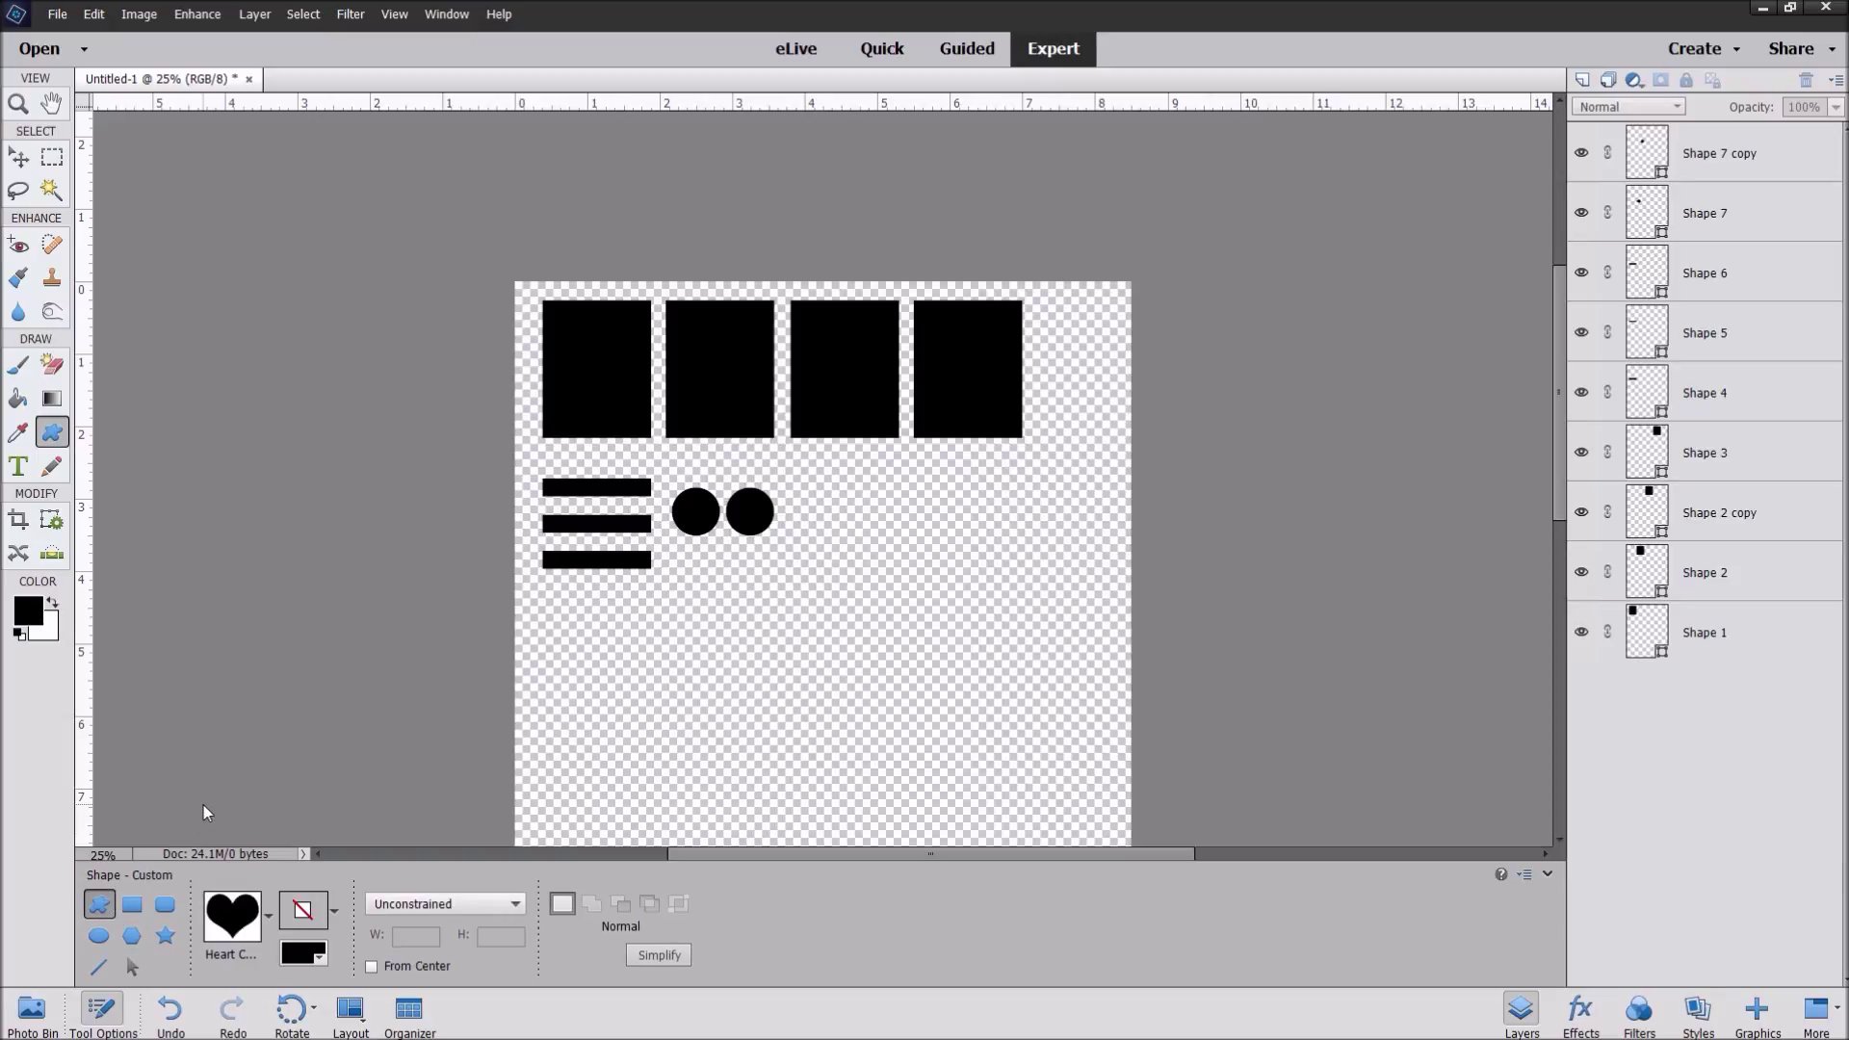
click(267, 927)
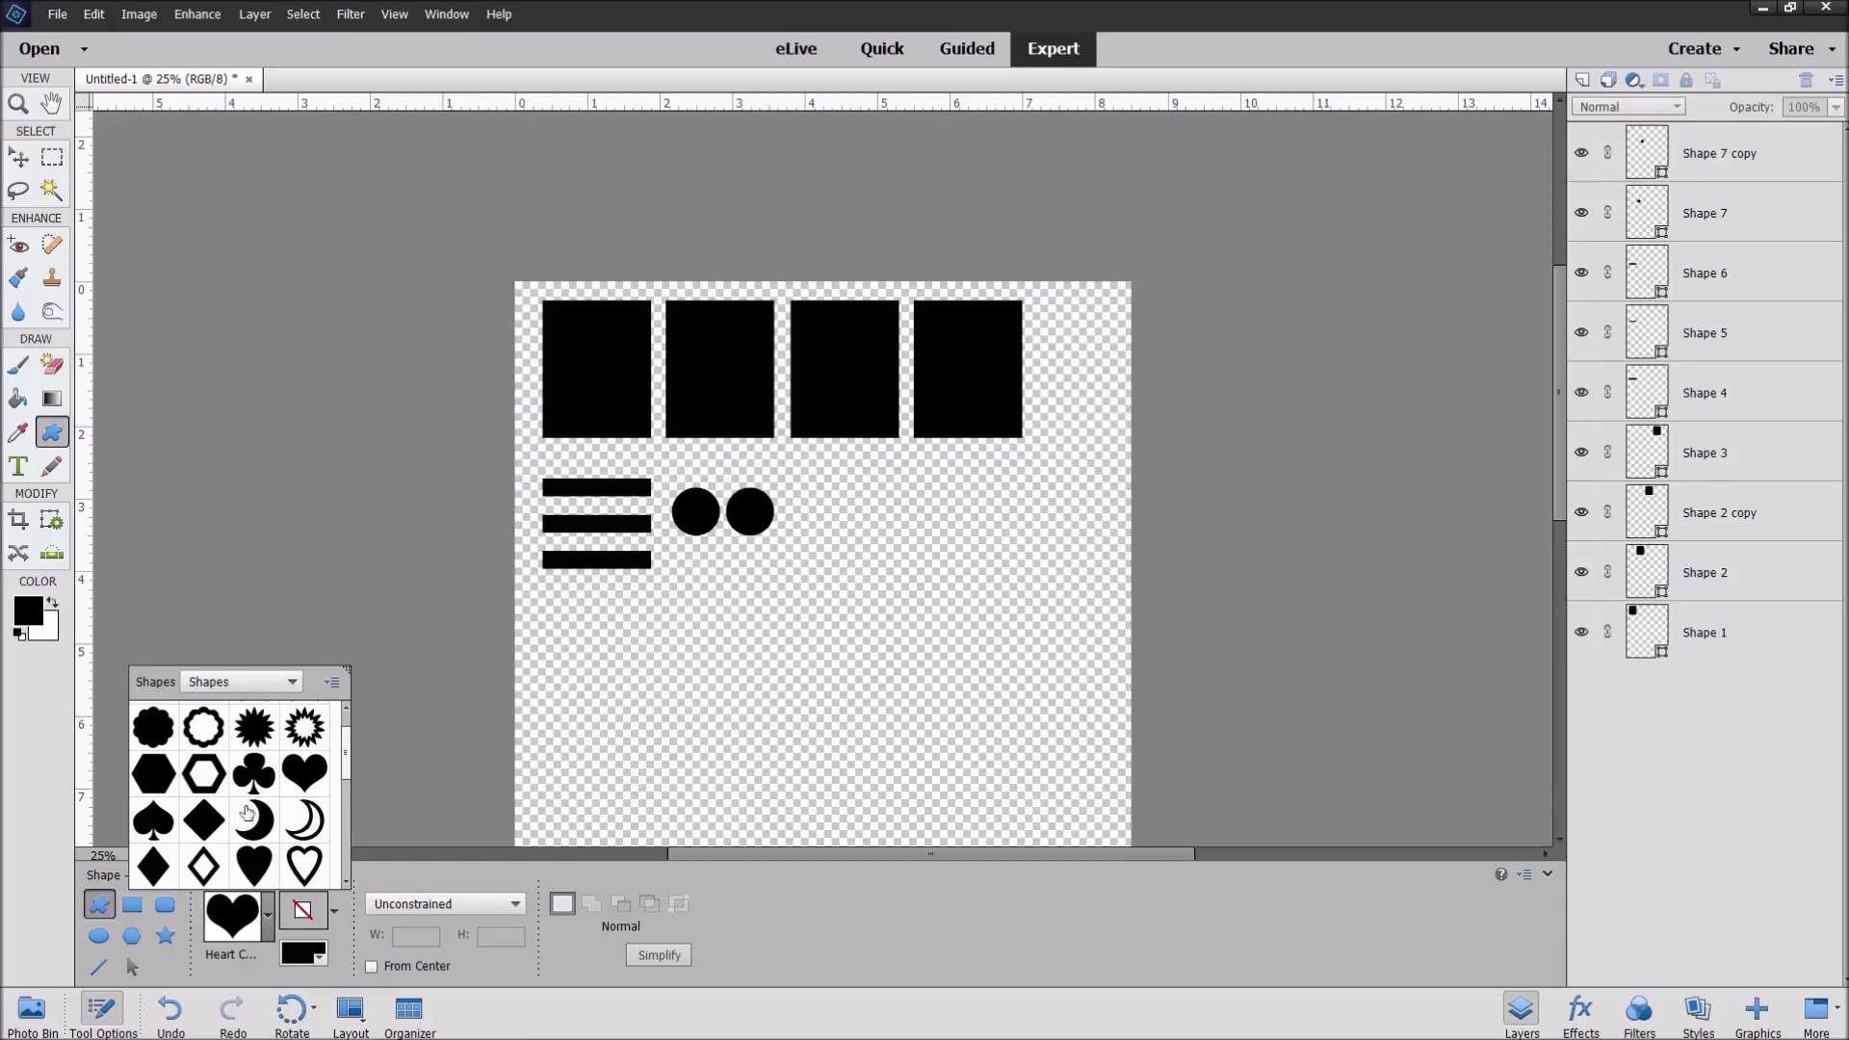
click(247, 684)
click(231, 517)
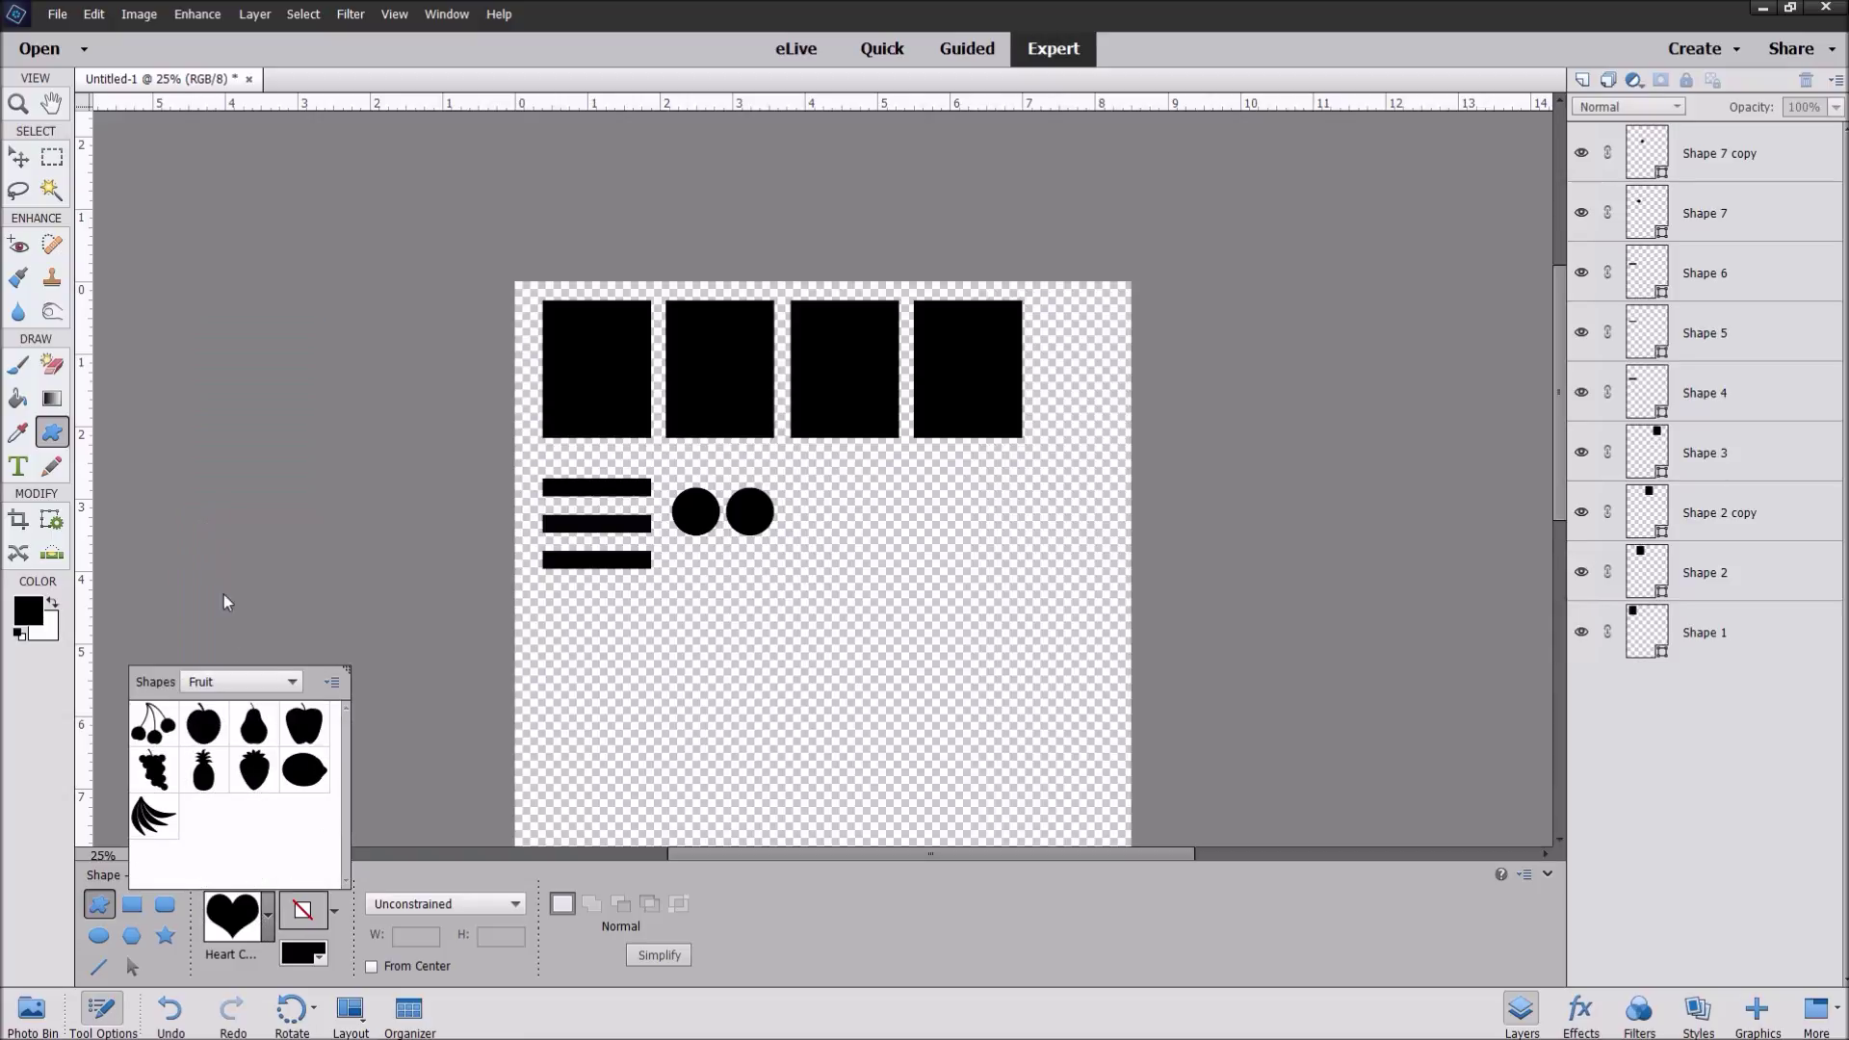
click(291, 688)
click(231, 541)
click(291, 684)
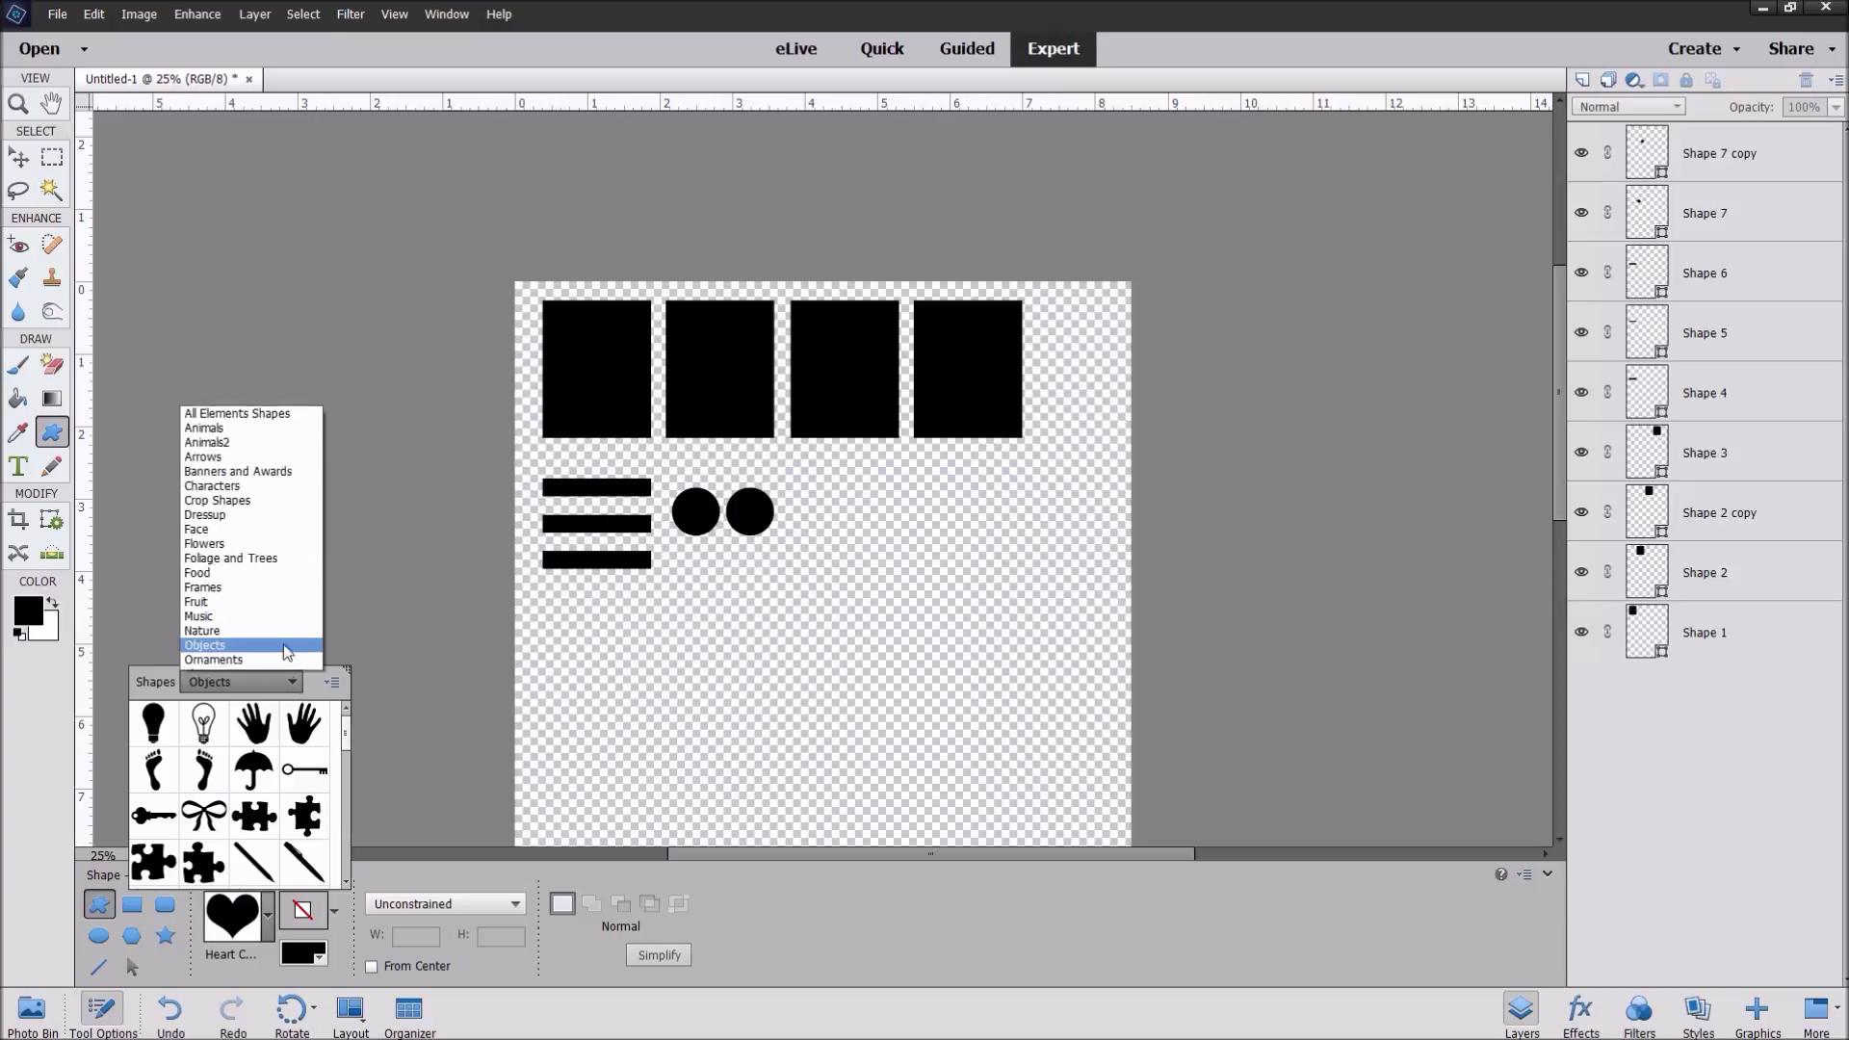
click(231, 618)
click(291, 683)
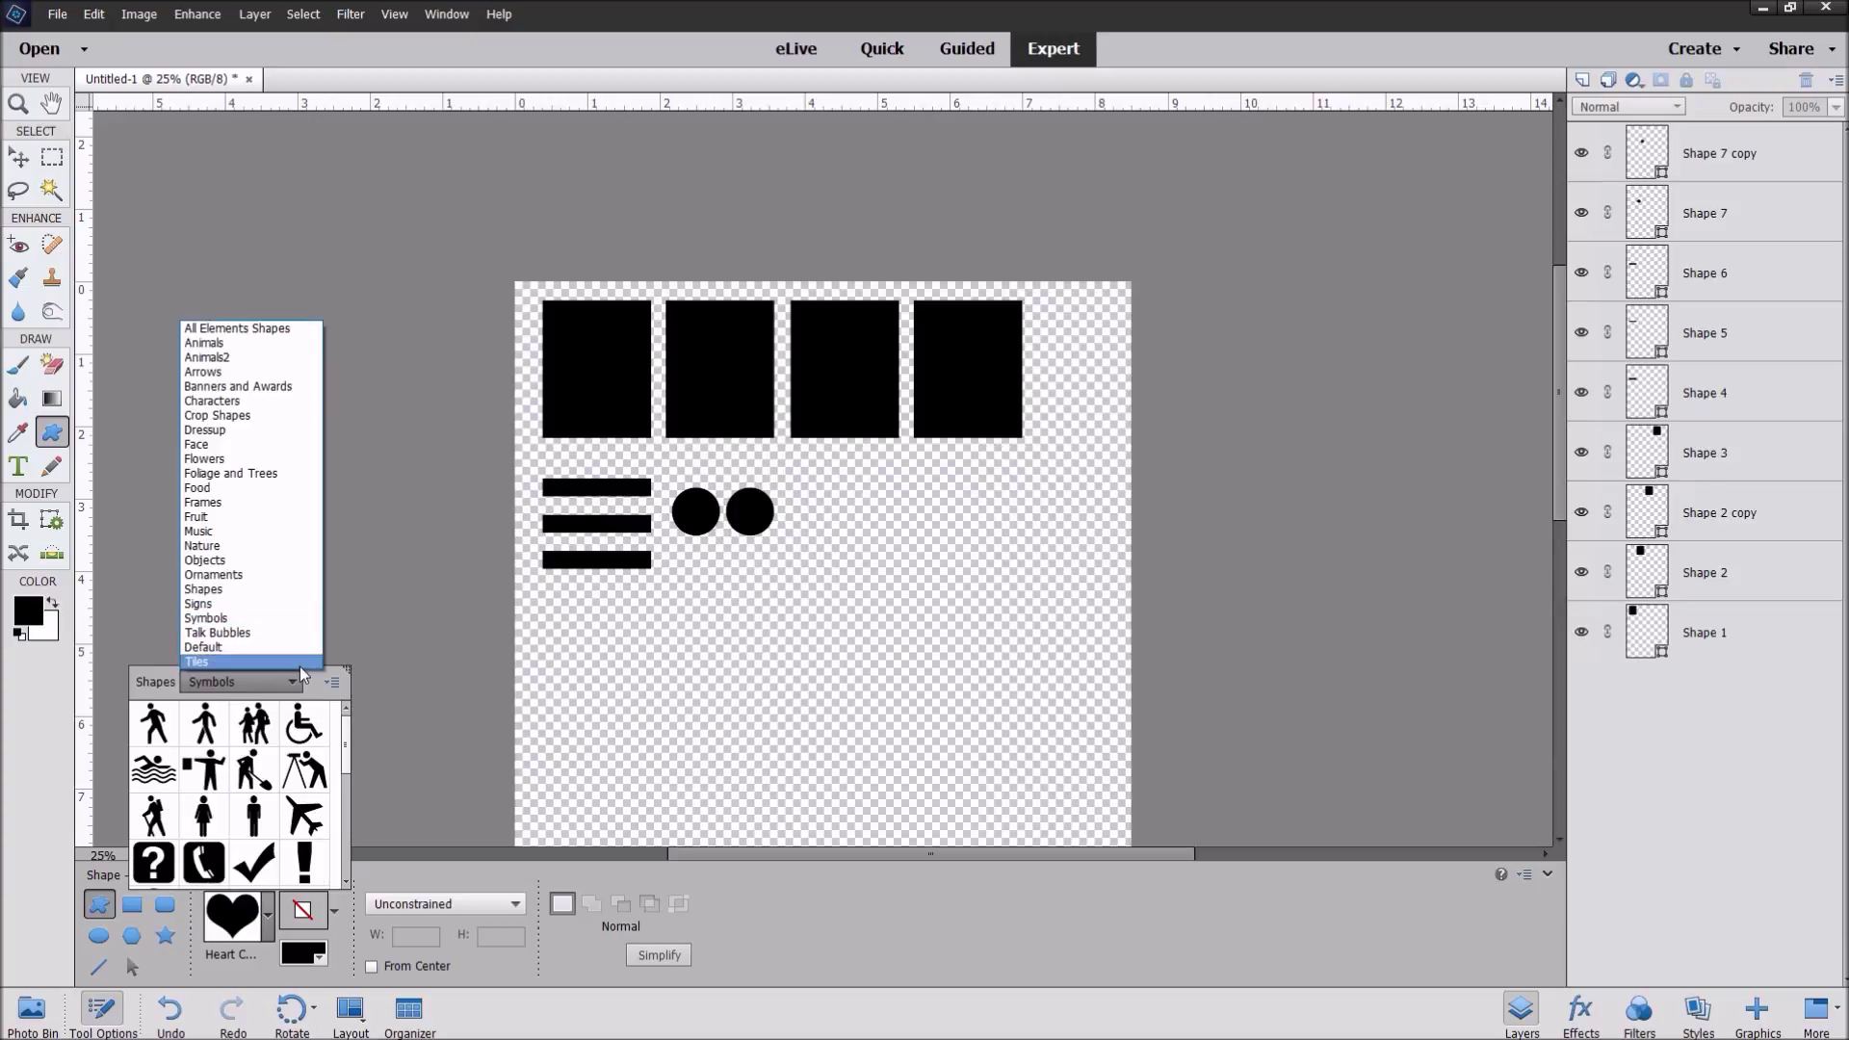
click(217, 415)
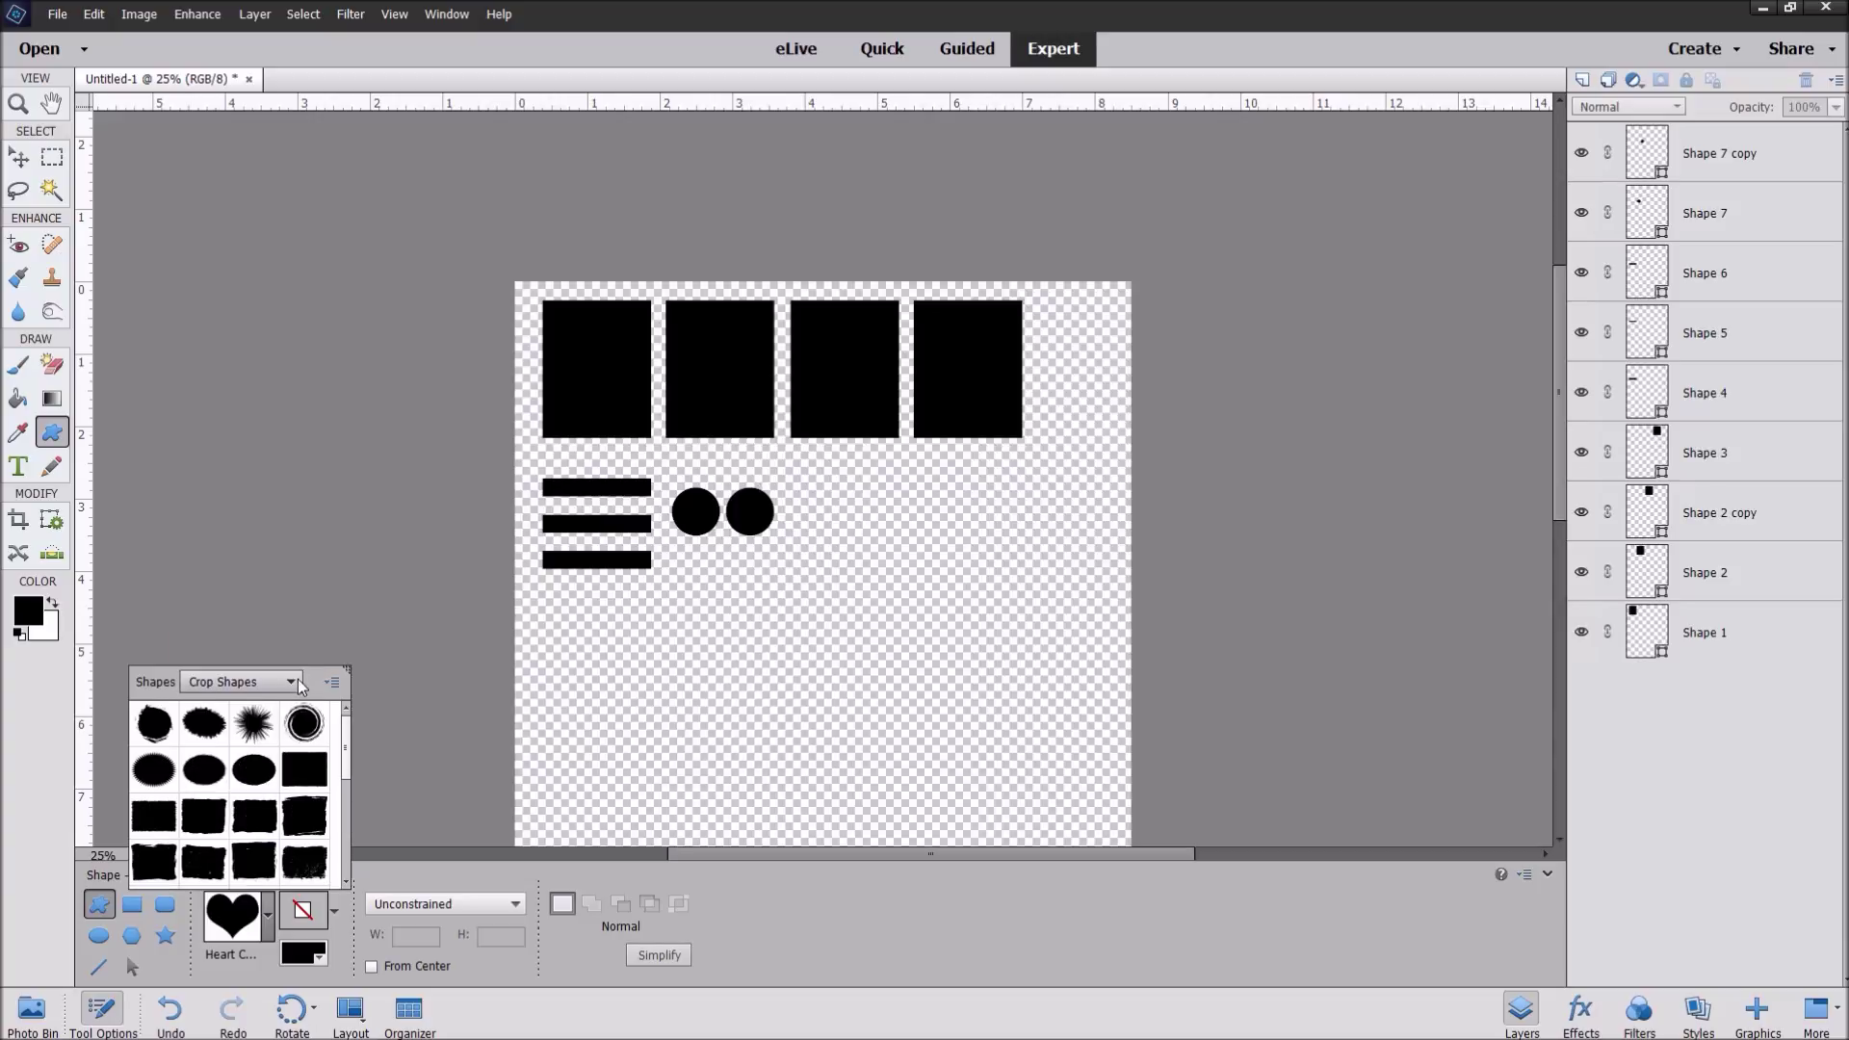
click(300, 683)
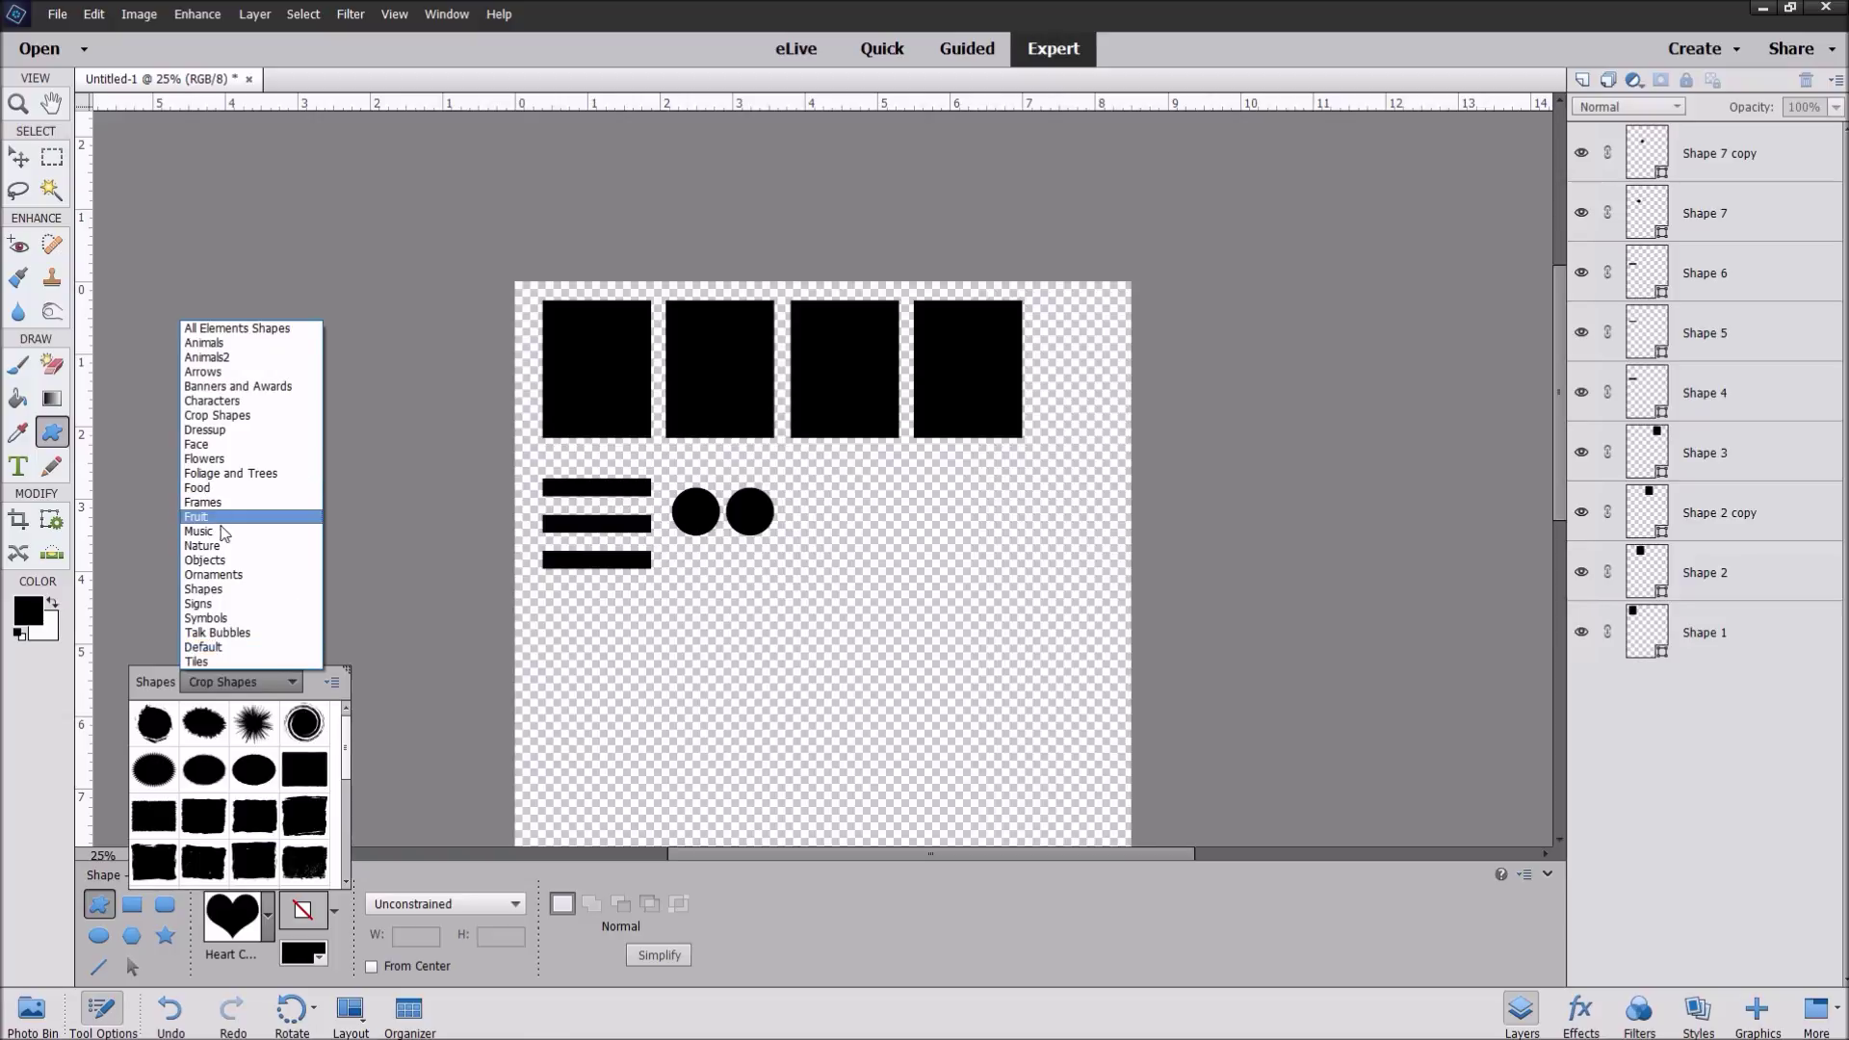
click(218, 588)
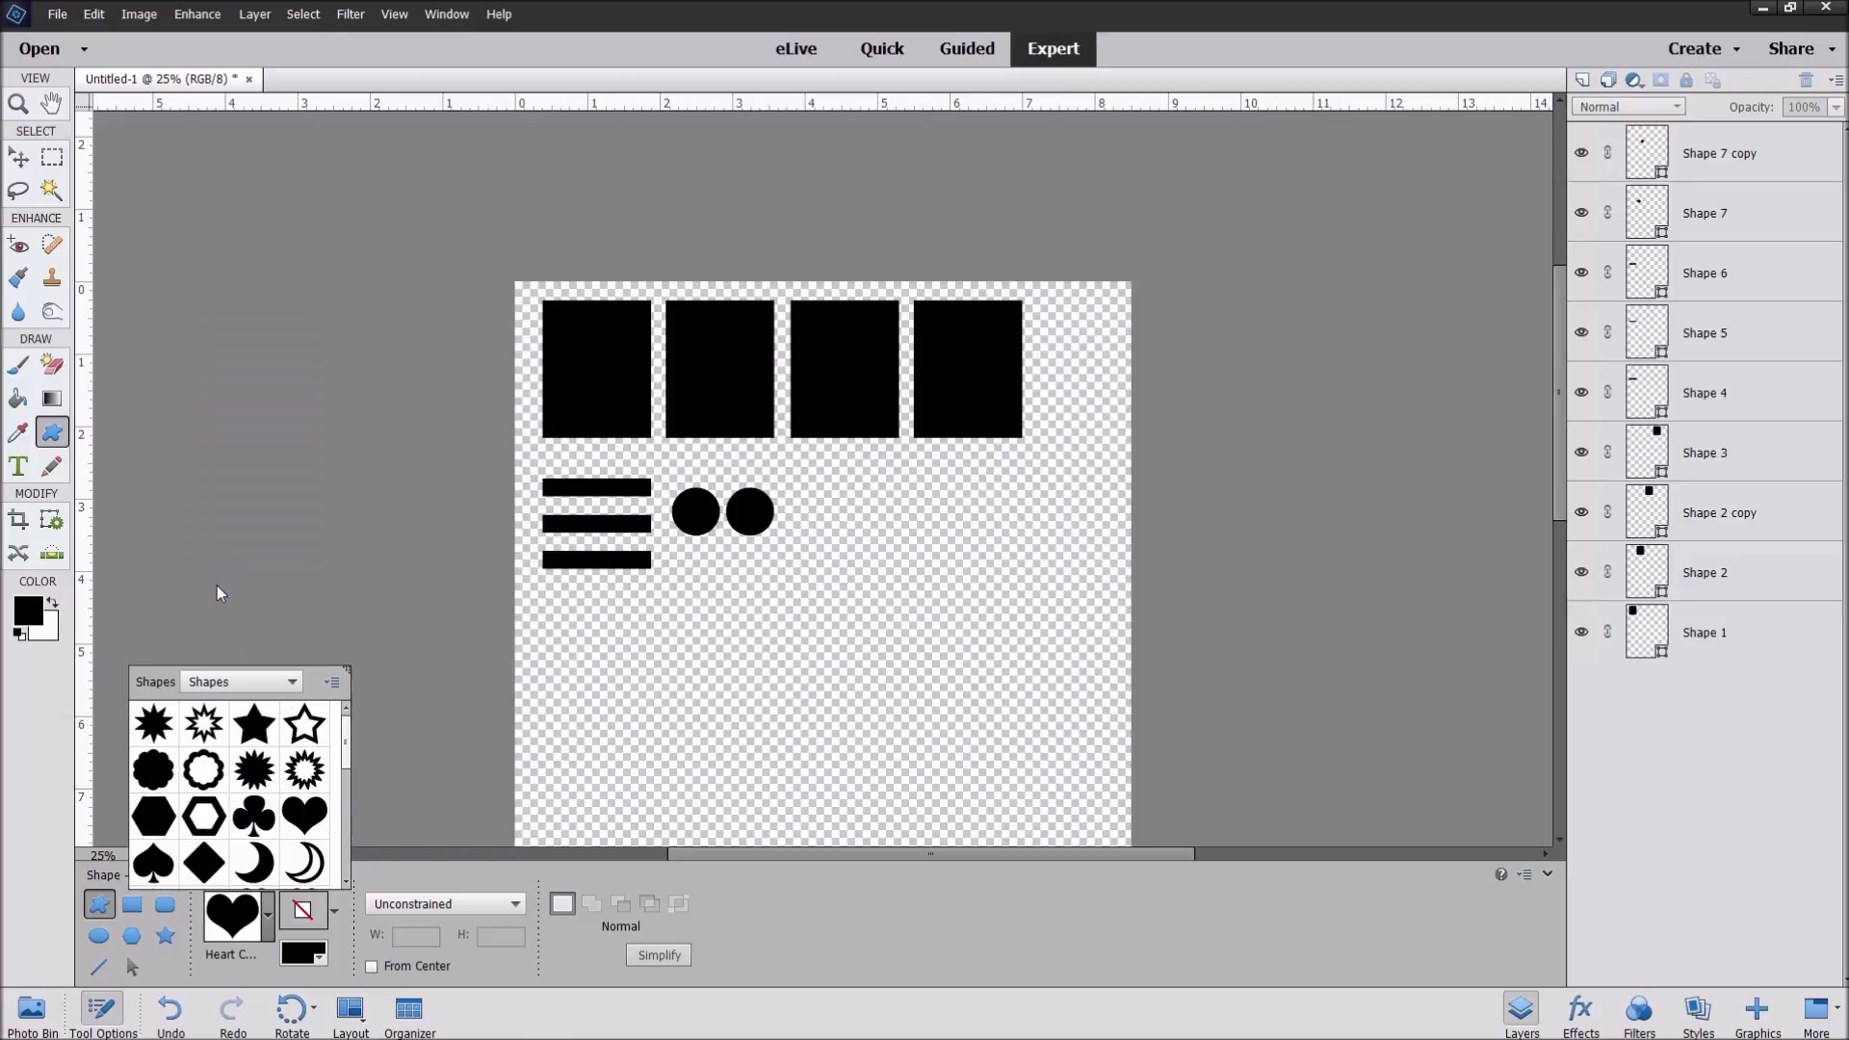
click(314, 818)
Step: Draw the black heart and position it just right of the two circles
drag(817, 469, 908, 546)
key(v)
drag(894, 505, 876, 515)
drag(1560, 393, 1561, 438)
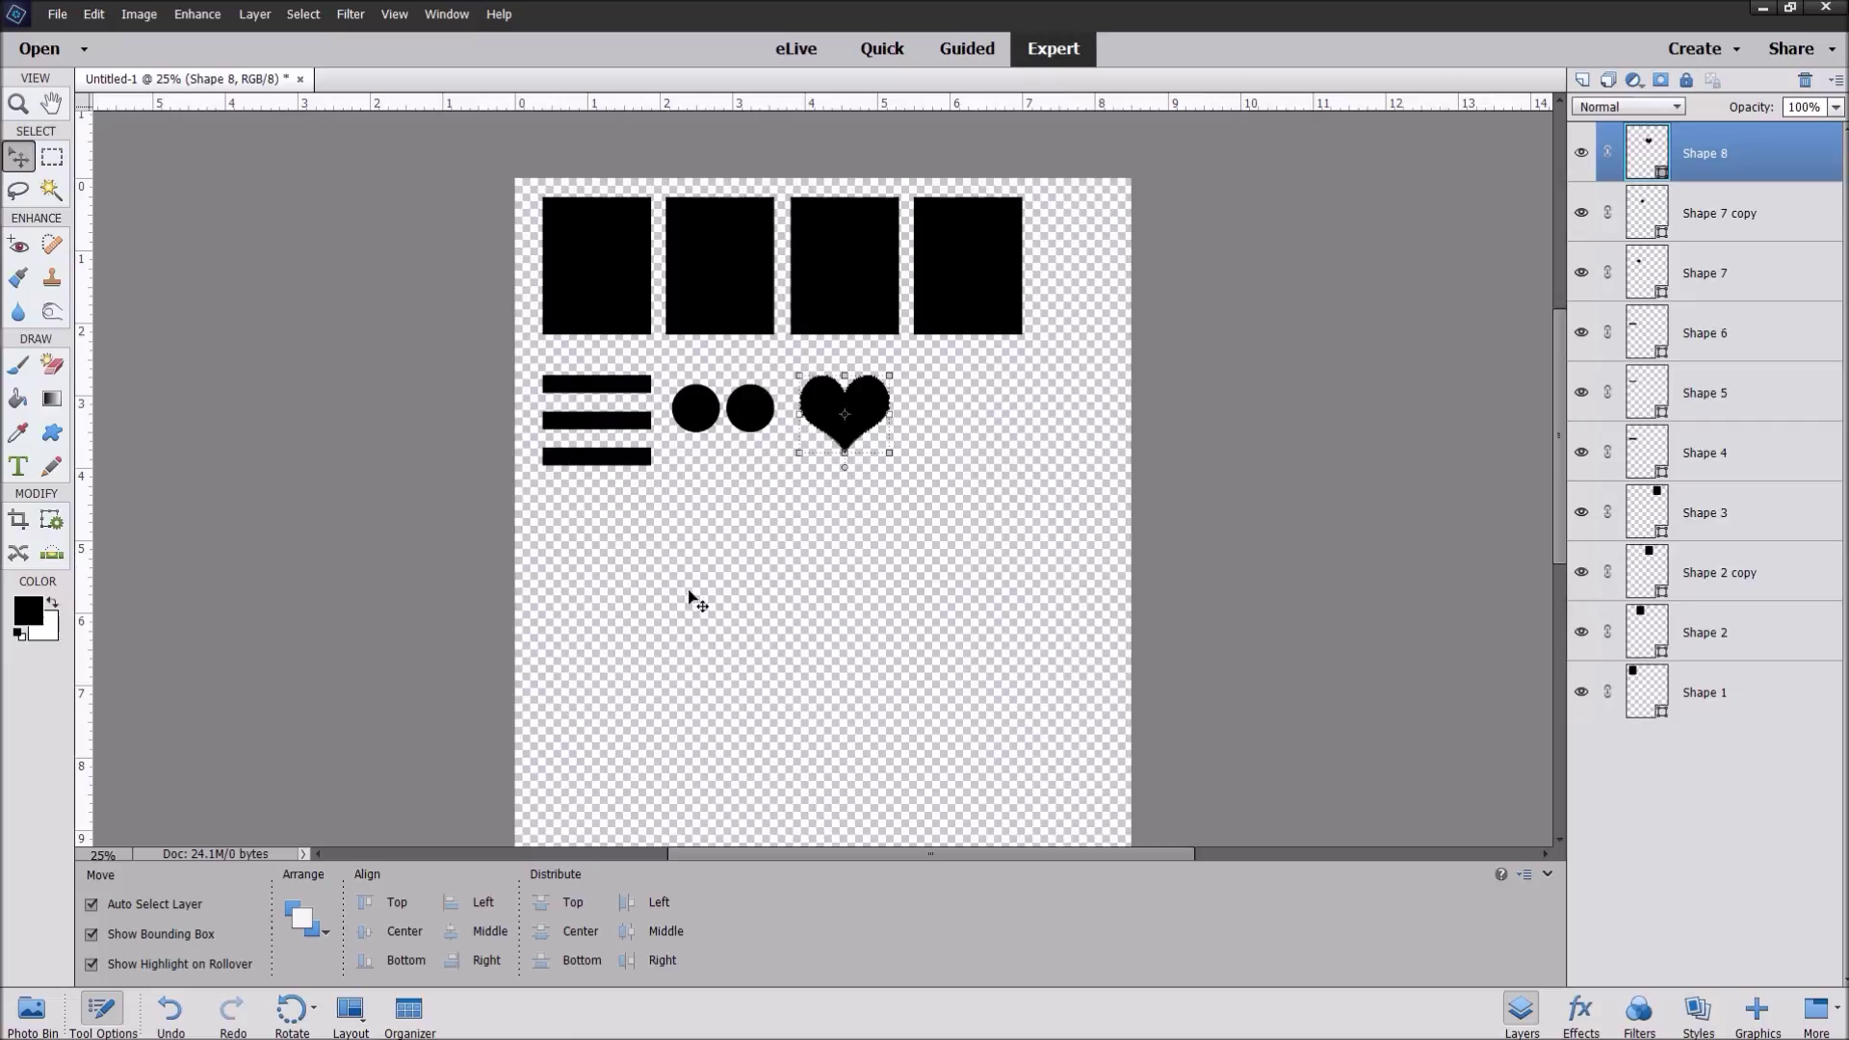
click(14, 373)
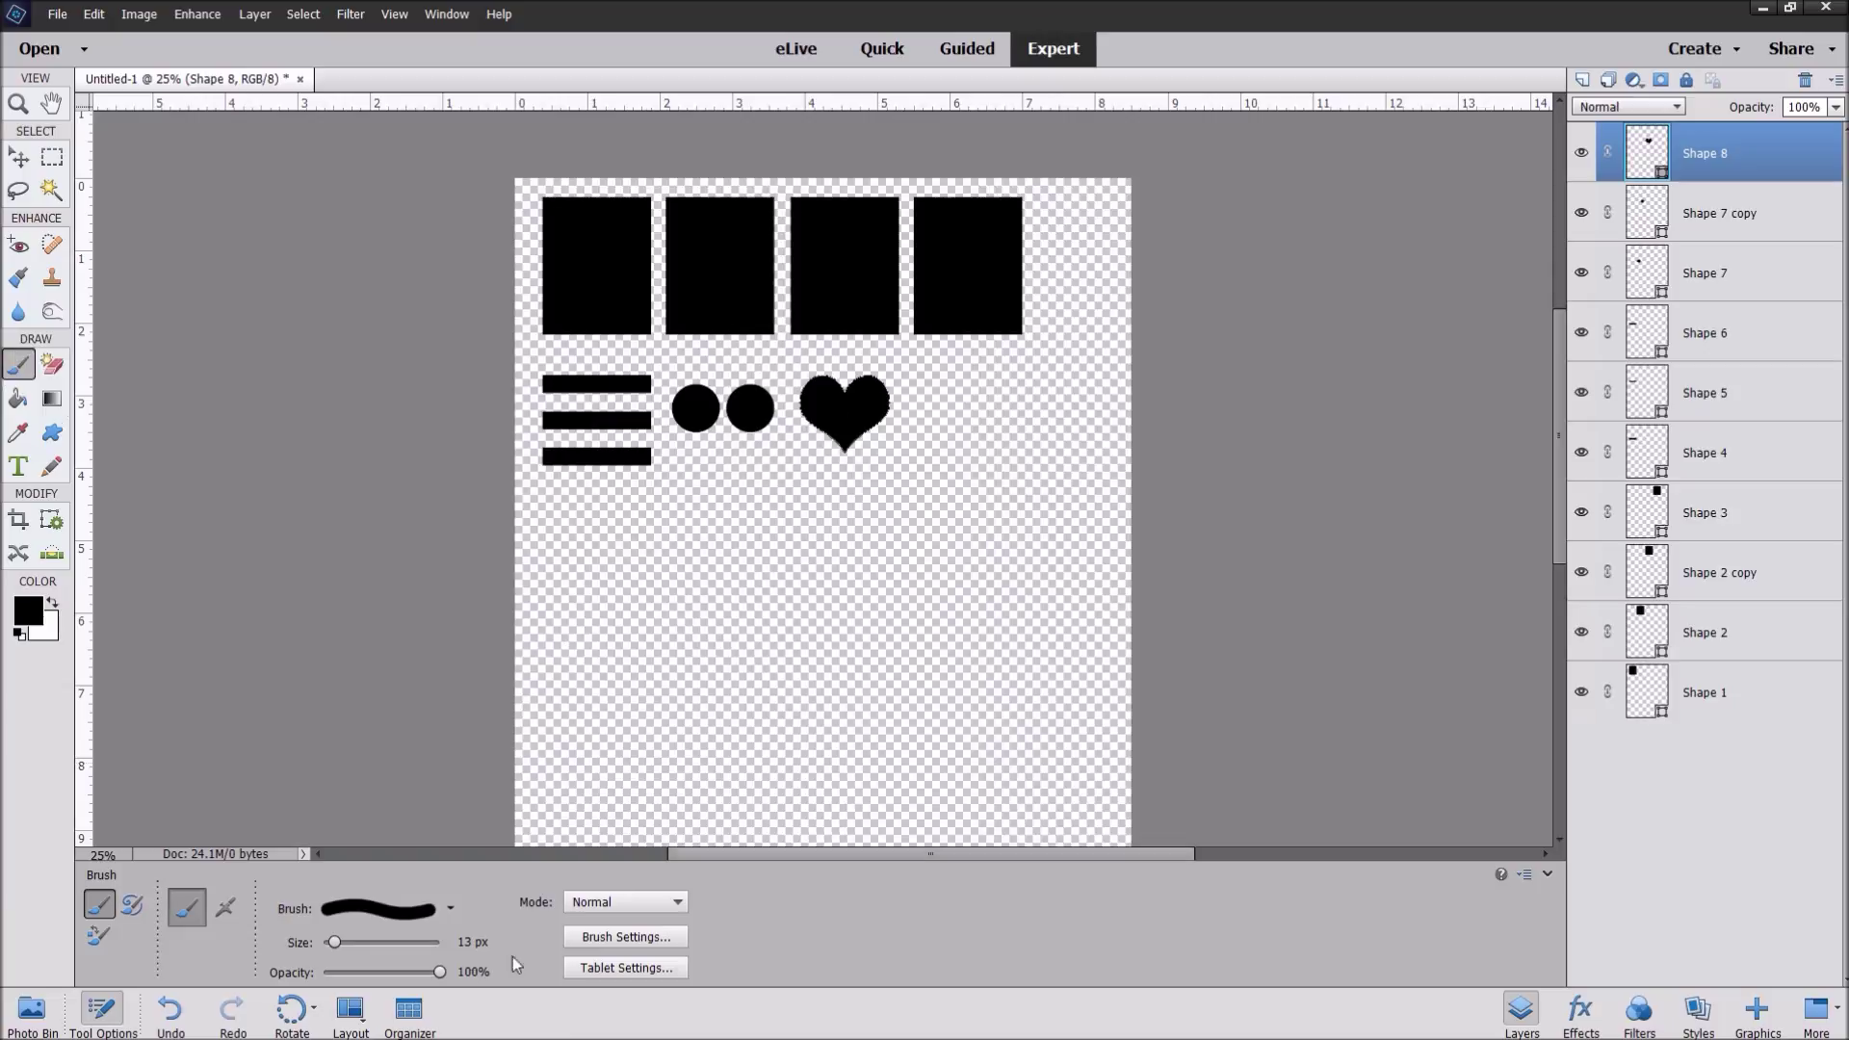
Step: Choose the 19 px round brush preset and enlarge it to 205 px
click(448, 911)
drag(493, 731, 497, 753)
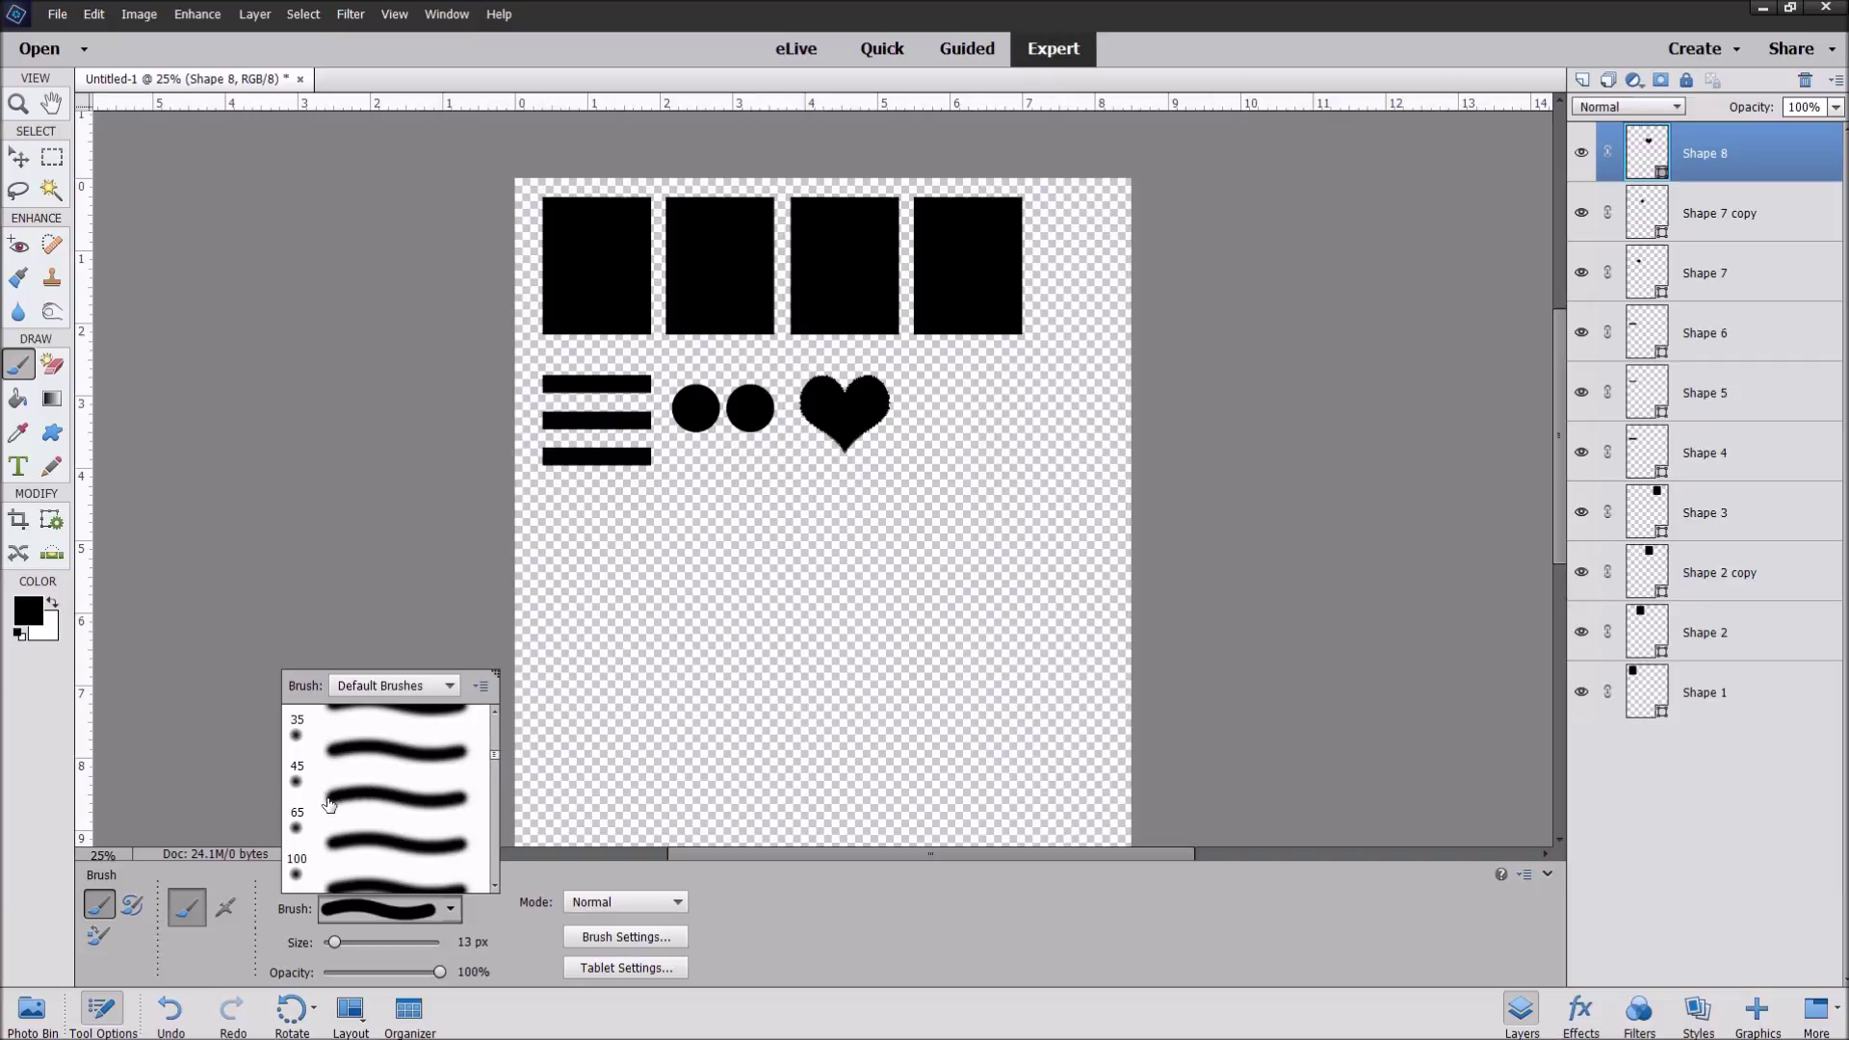
scroll(494, 753, up, 8)
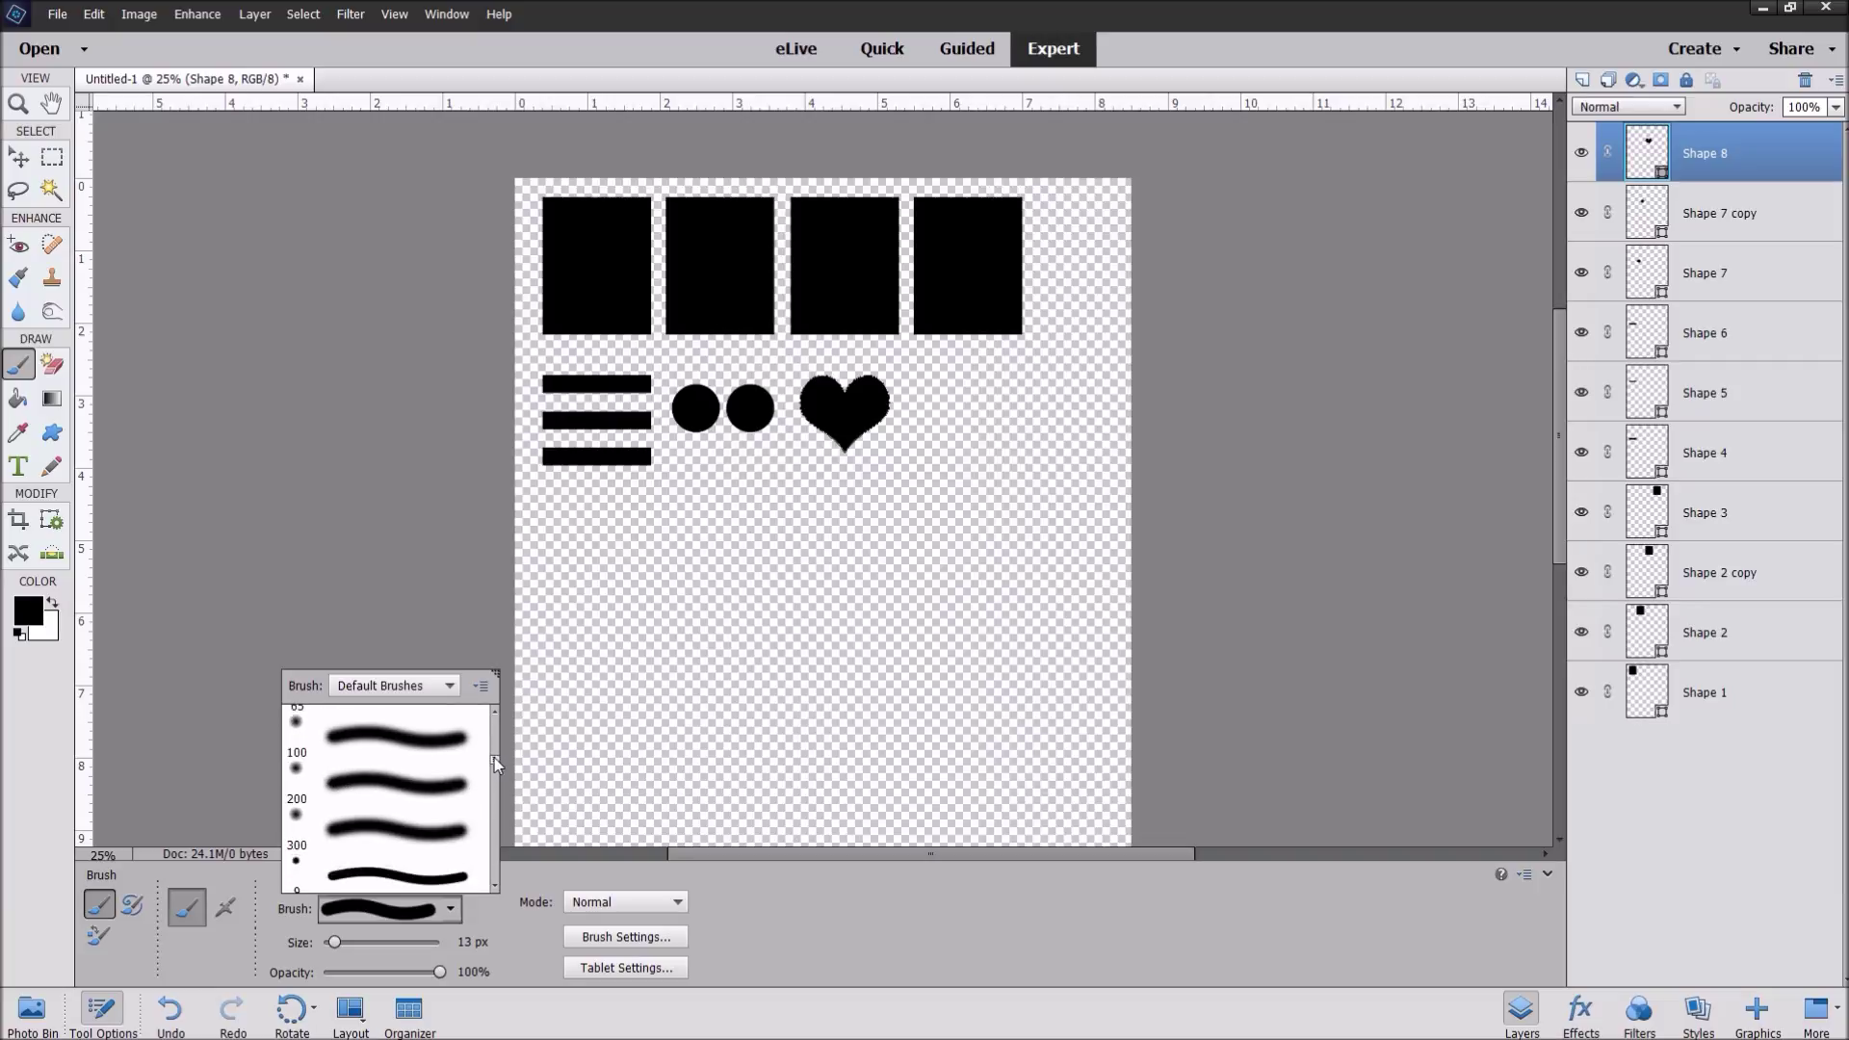
scroll(494, 726, down, 4)
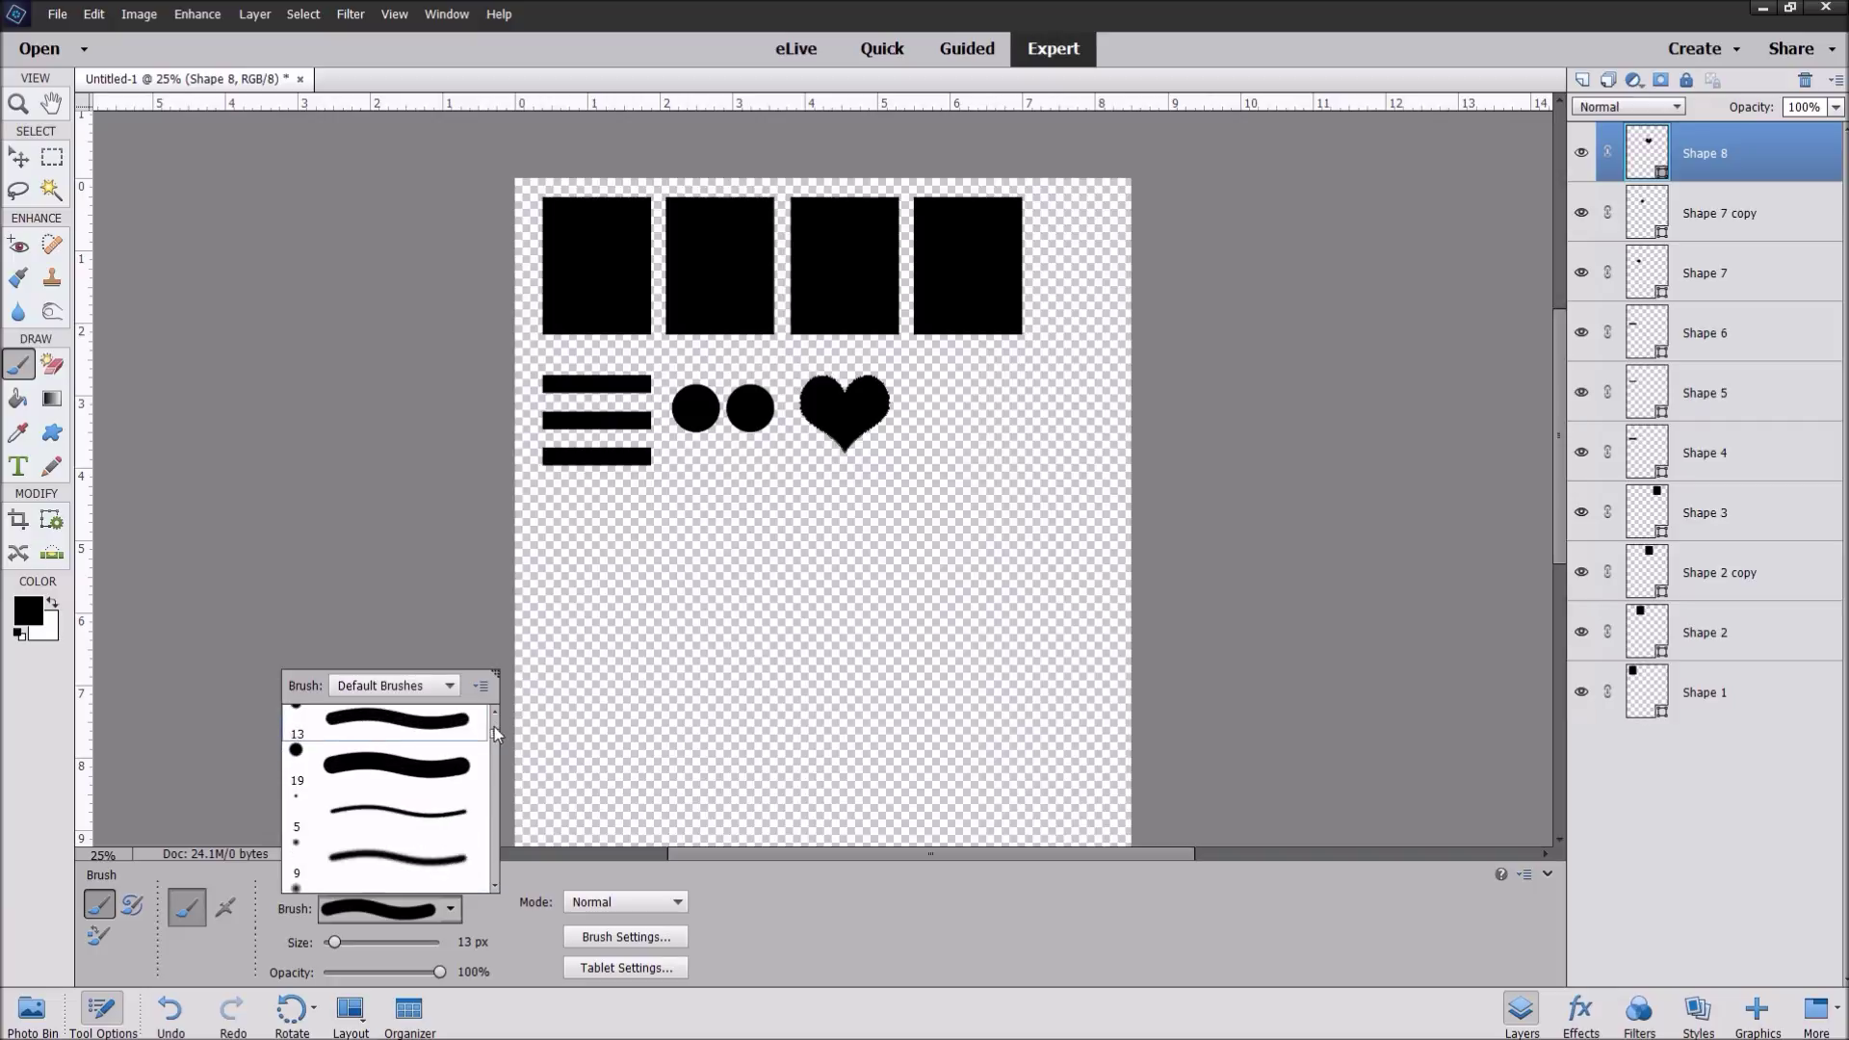
click(378, 769)
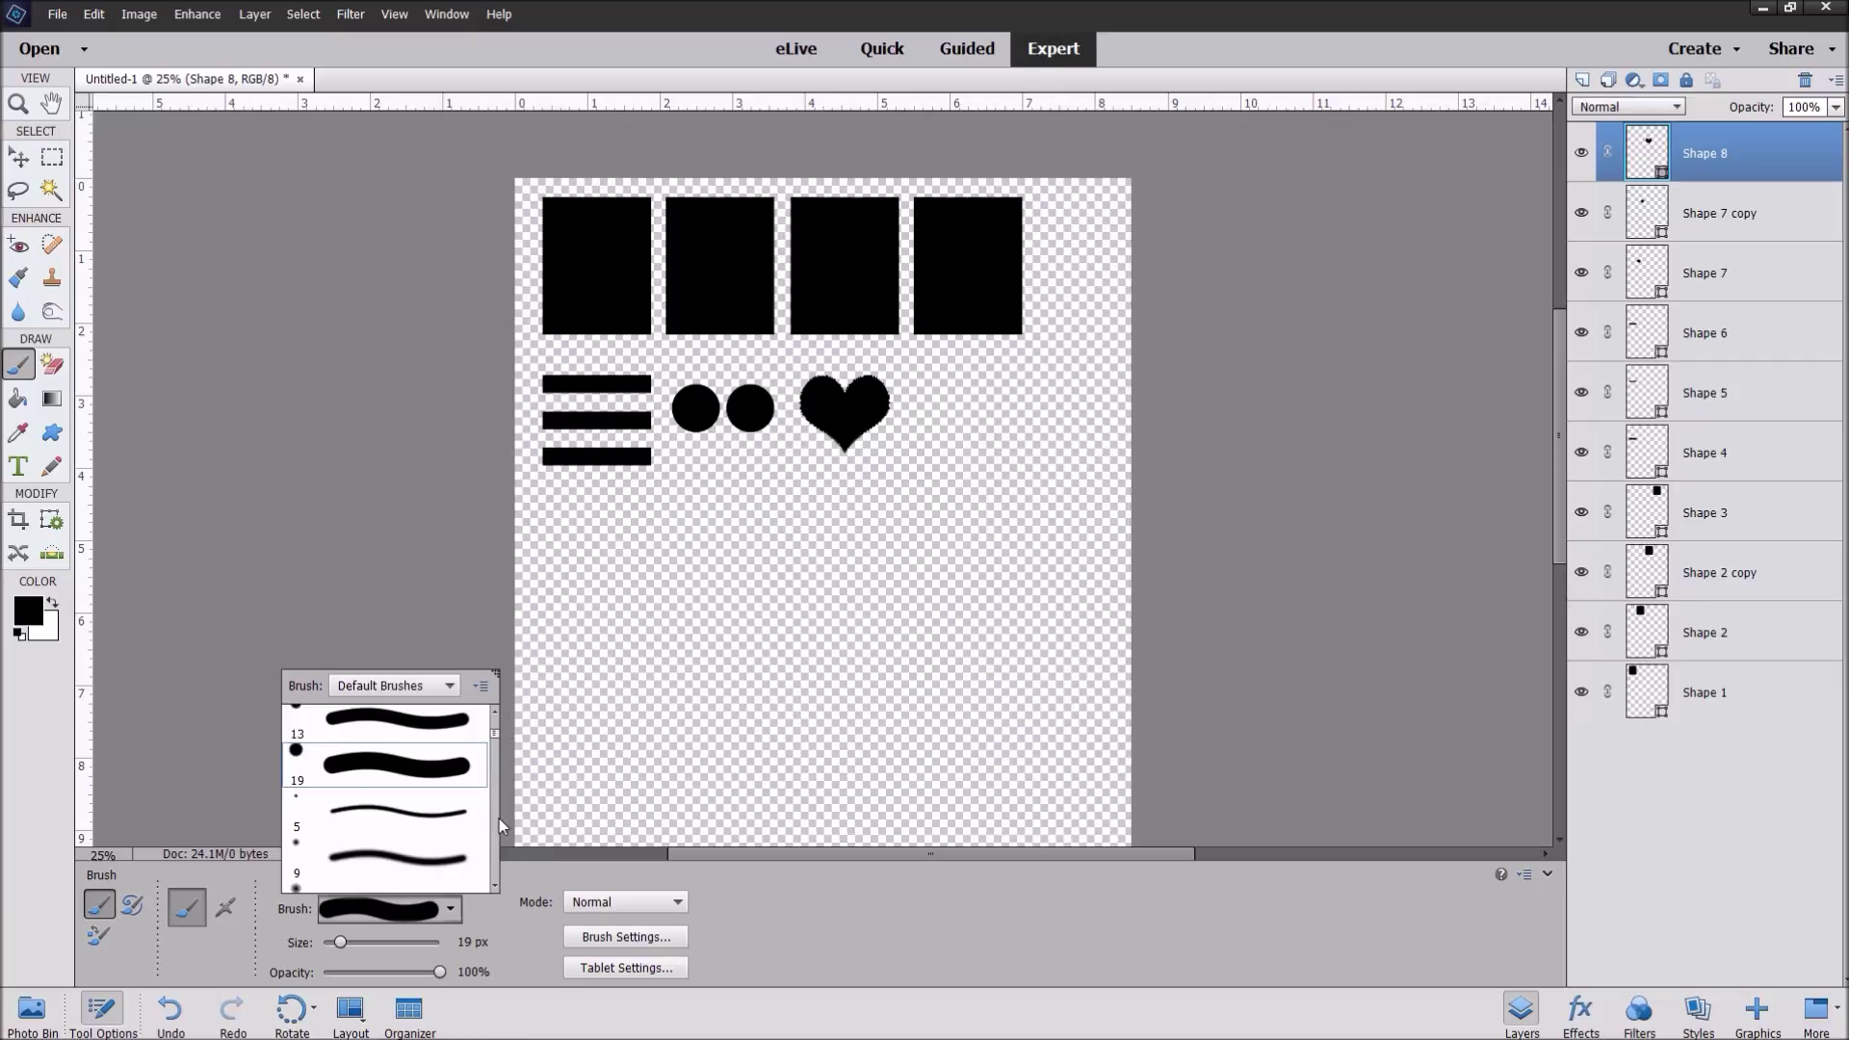
click(526, 968)
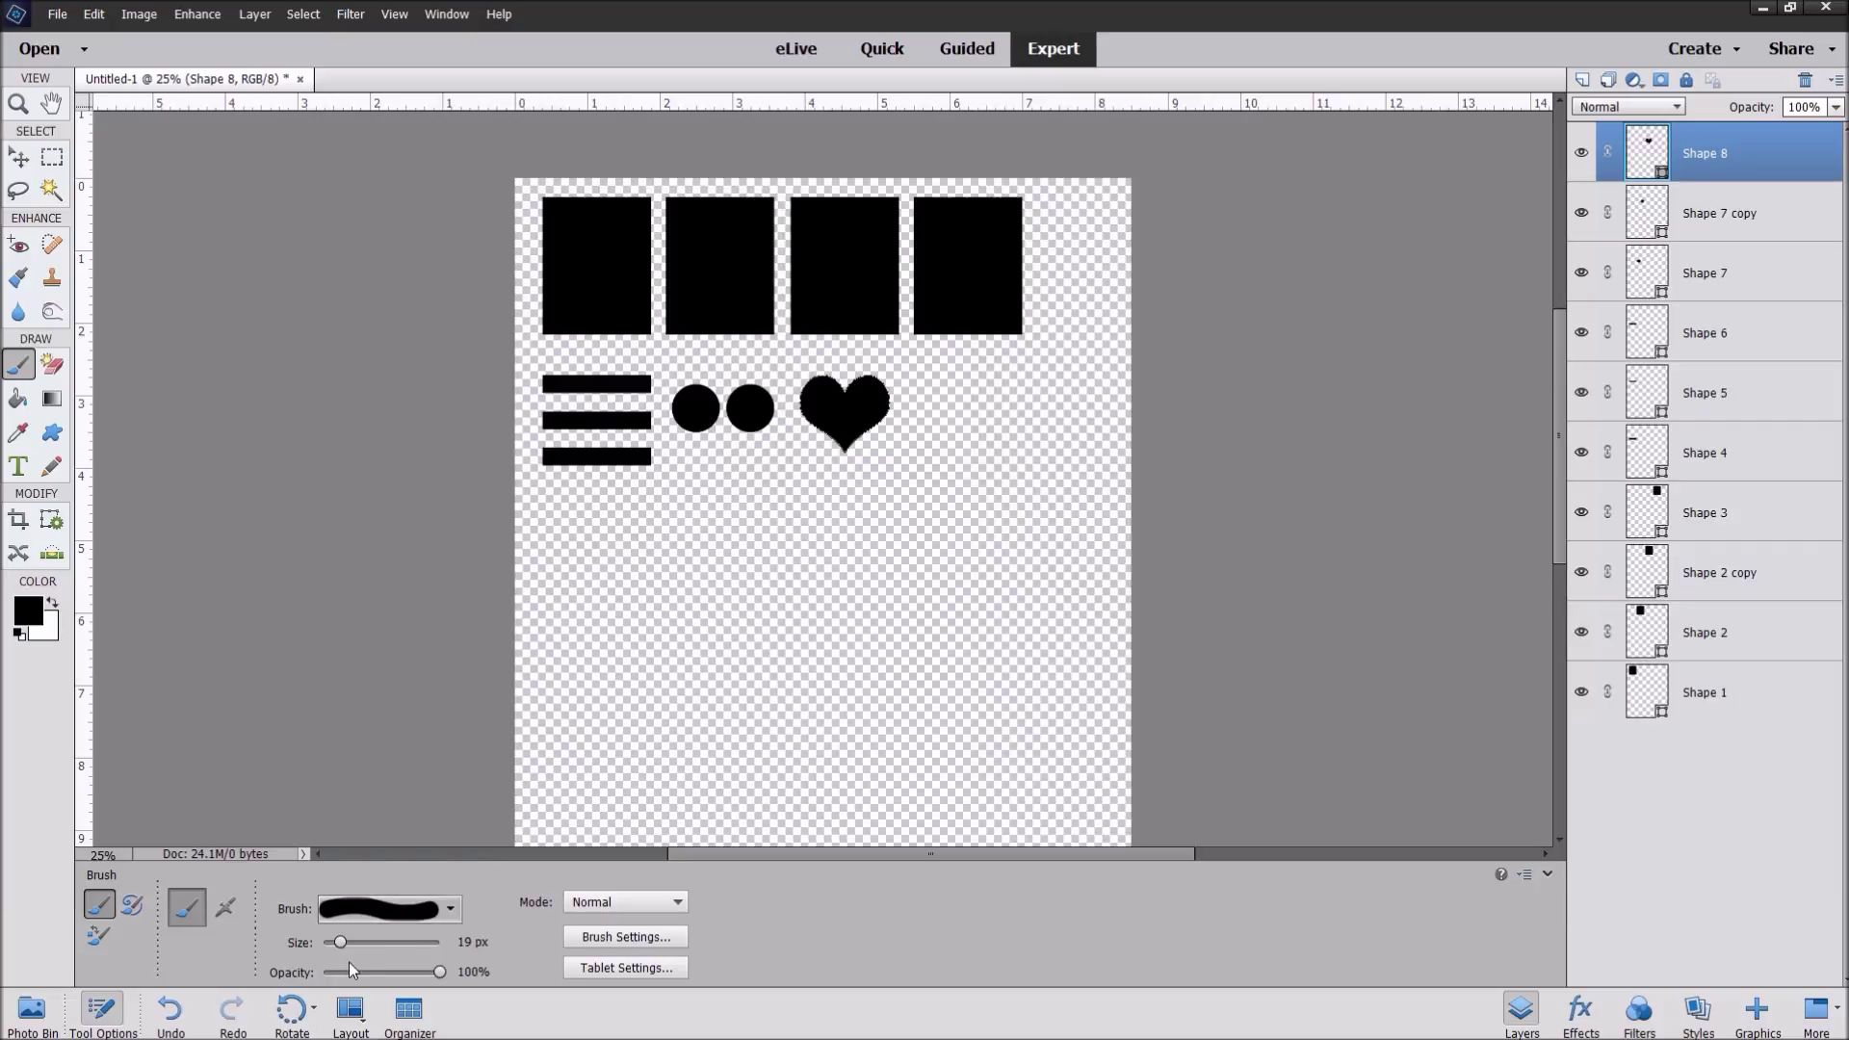
drag(371, 938, 400, 942)
click(633, 938)
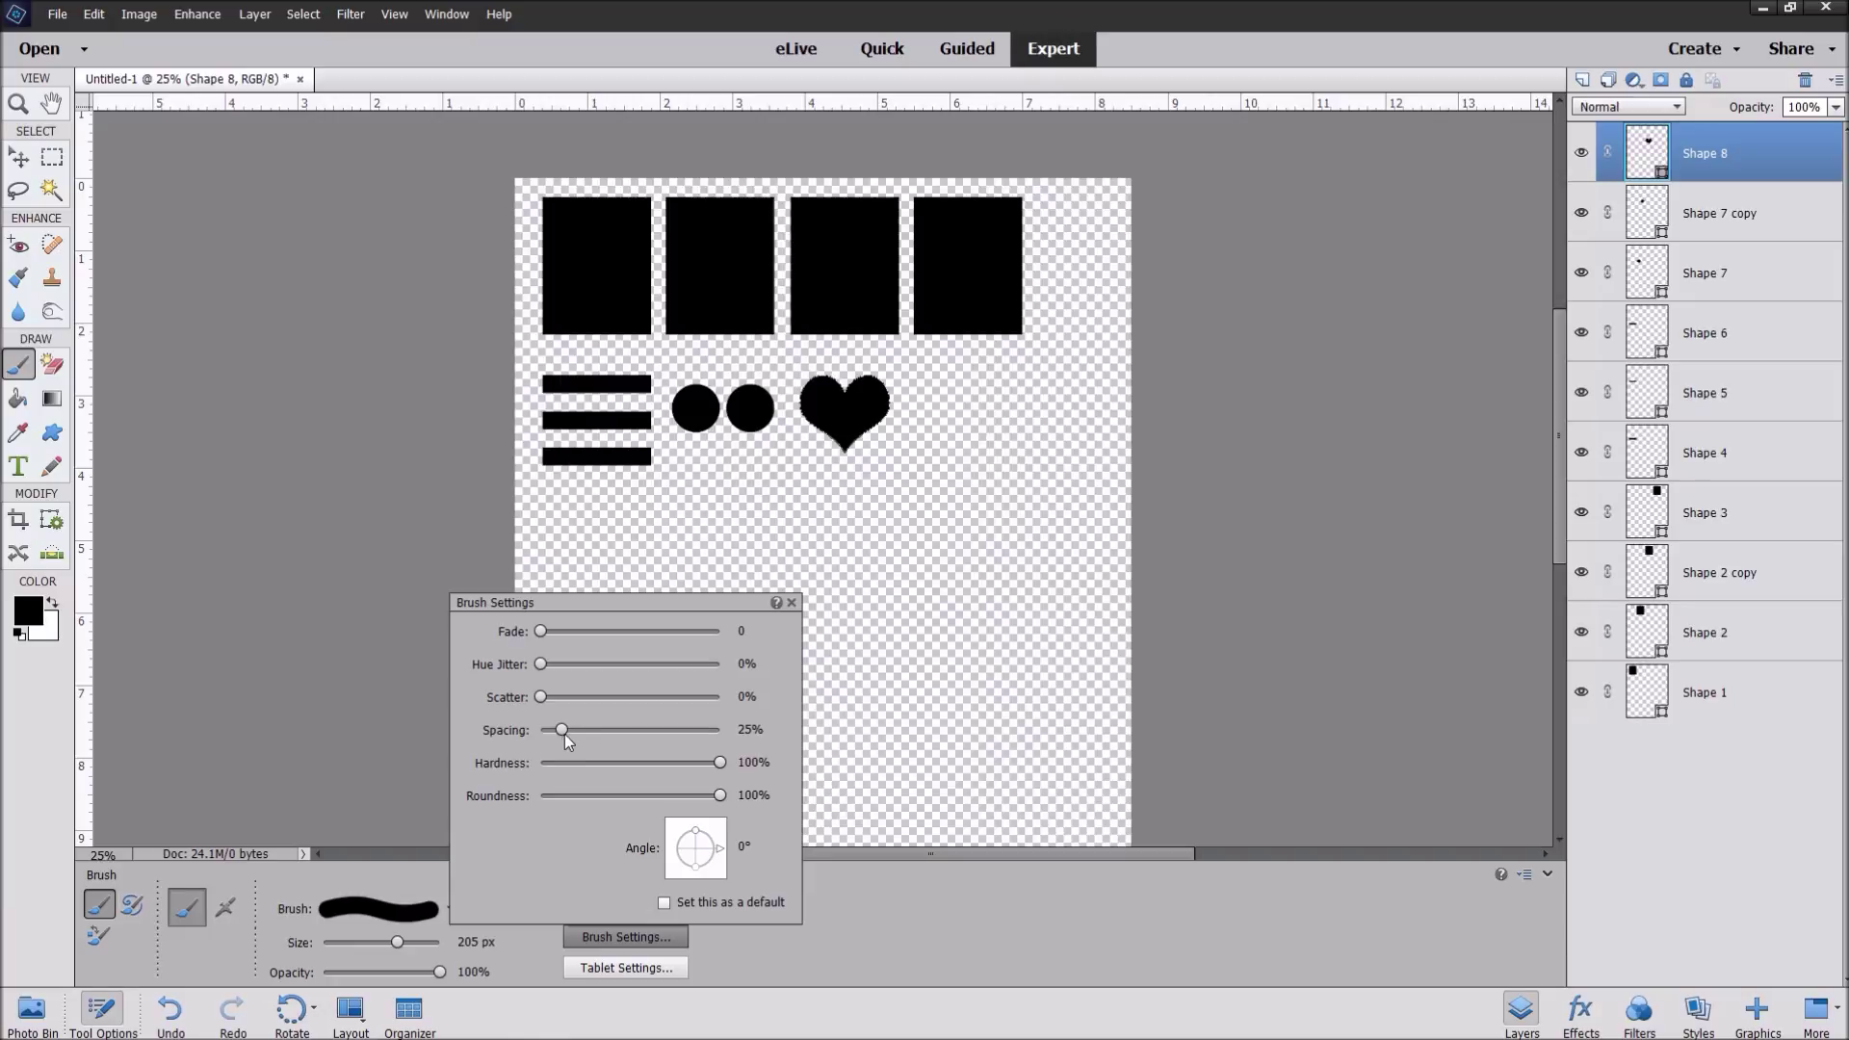
Step: Raise the brush spacing to 93% in Brush Settings and close the dialog
drag(568, 730, 588, 730)
drag(608, 730, 615, 730)
click(793, 603)
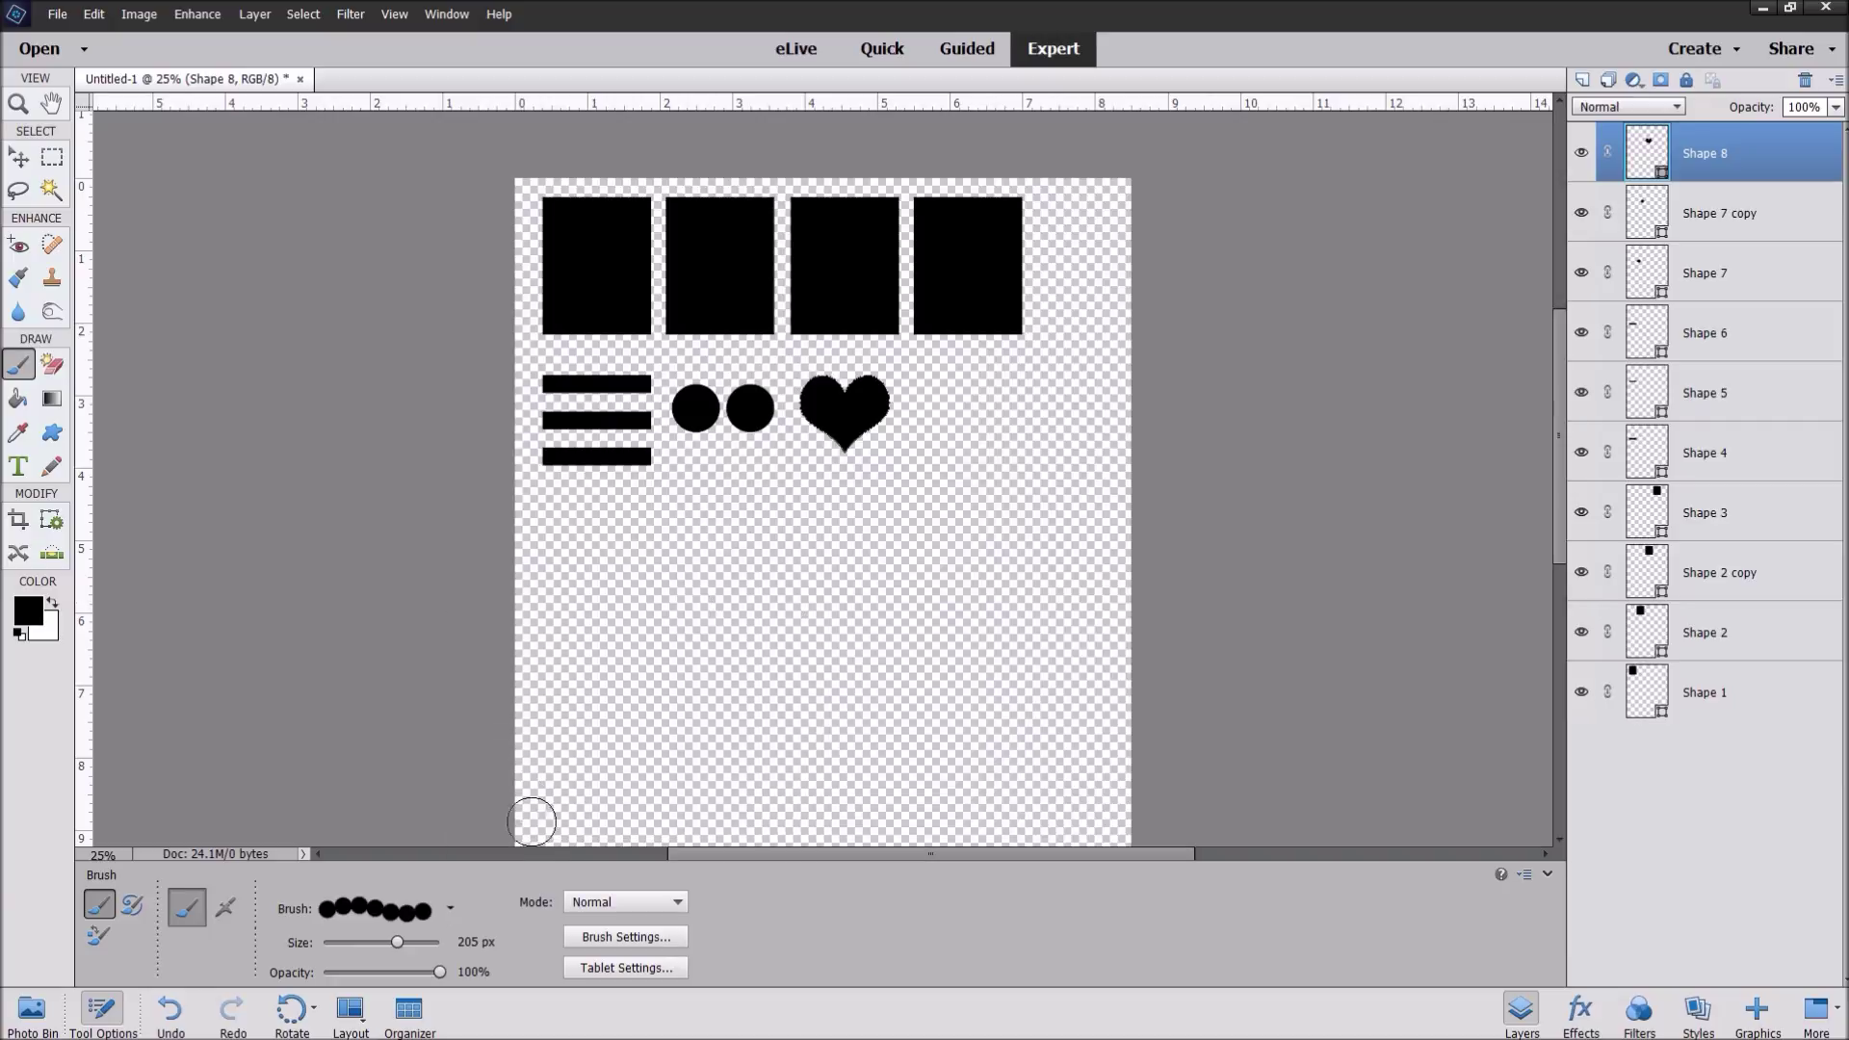
Step: Decline simplifying the heart, add Layer 1, and paint a straight row of black dots
click(575, 571)
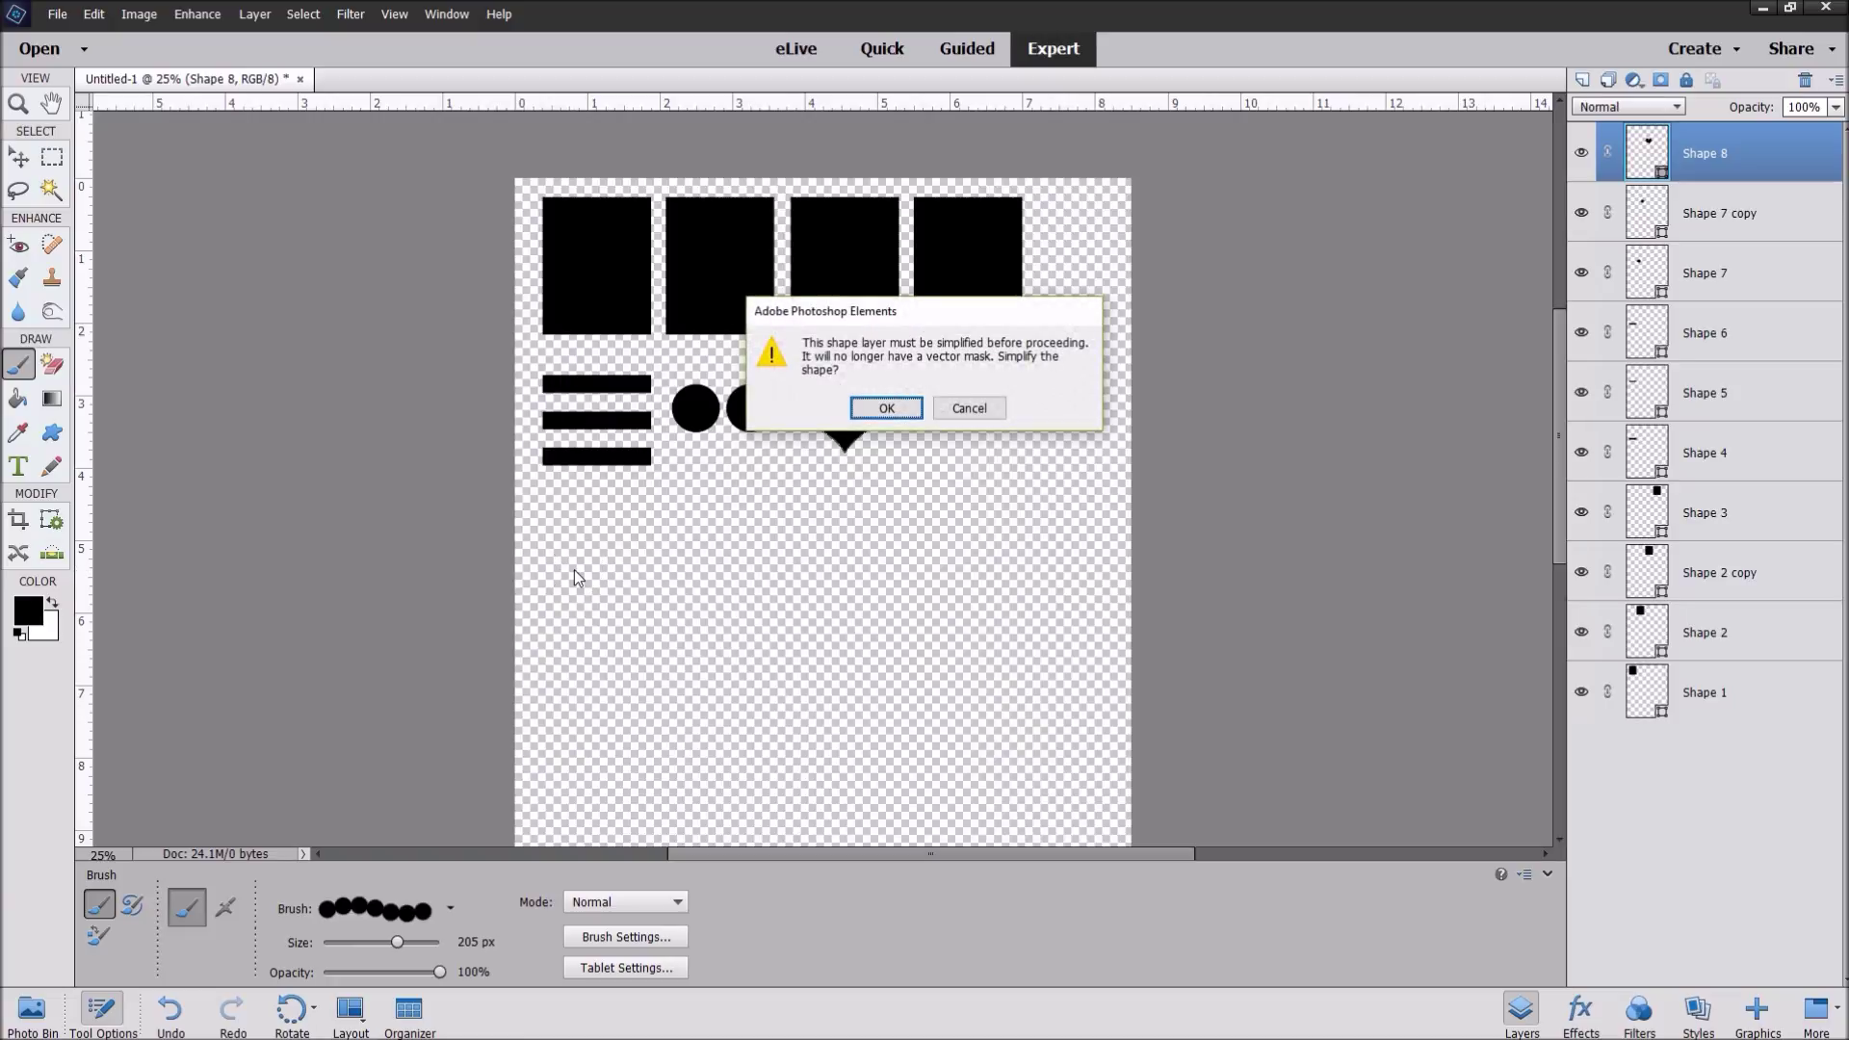
click(982, 416)
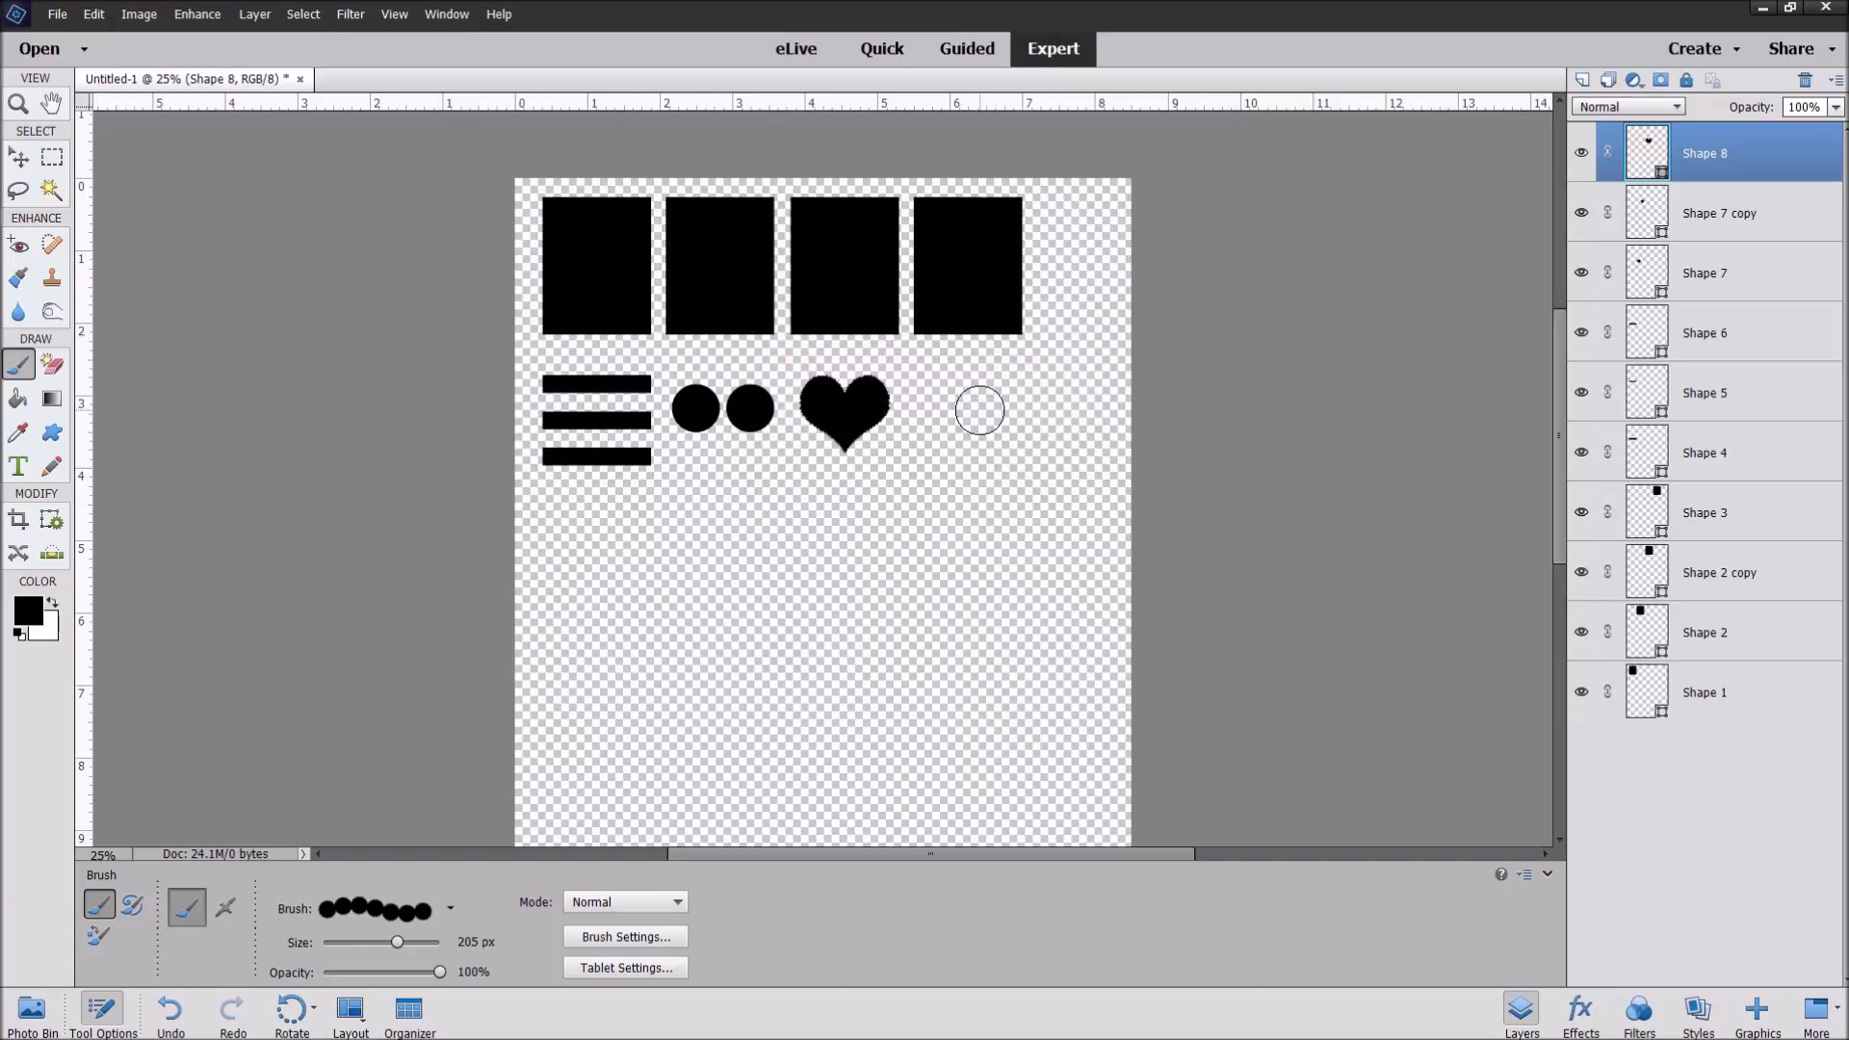
click(1583, 80)
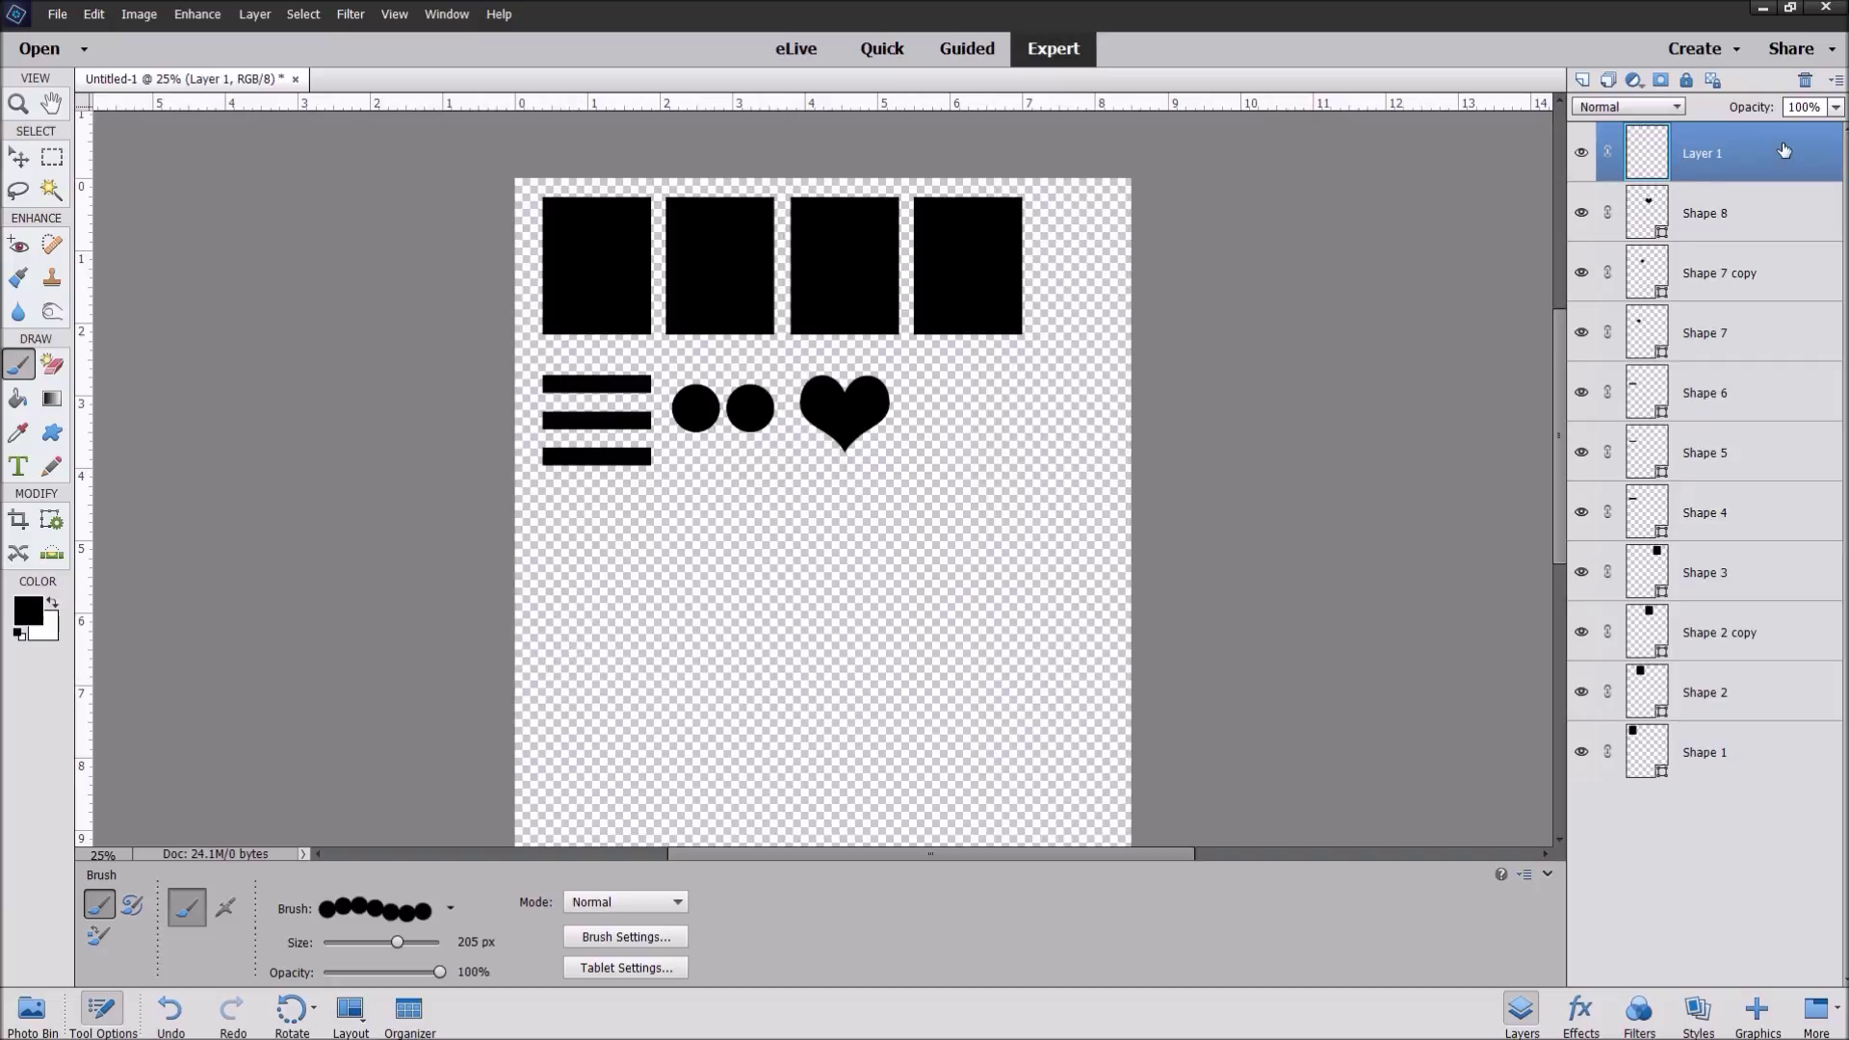
click(575, 603)
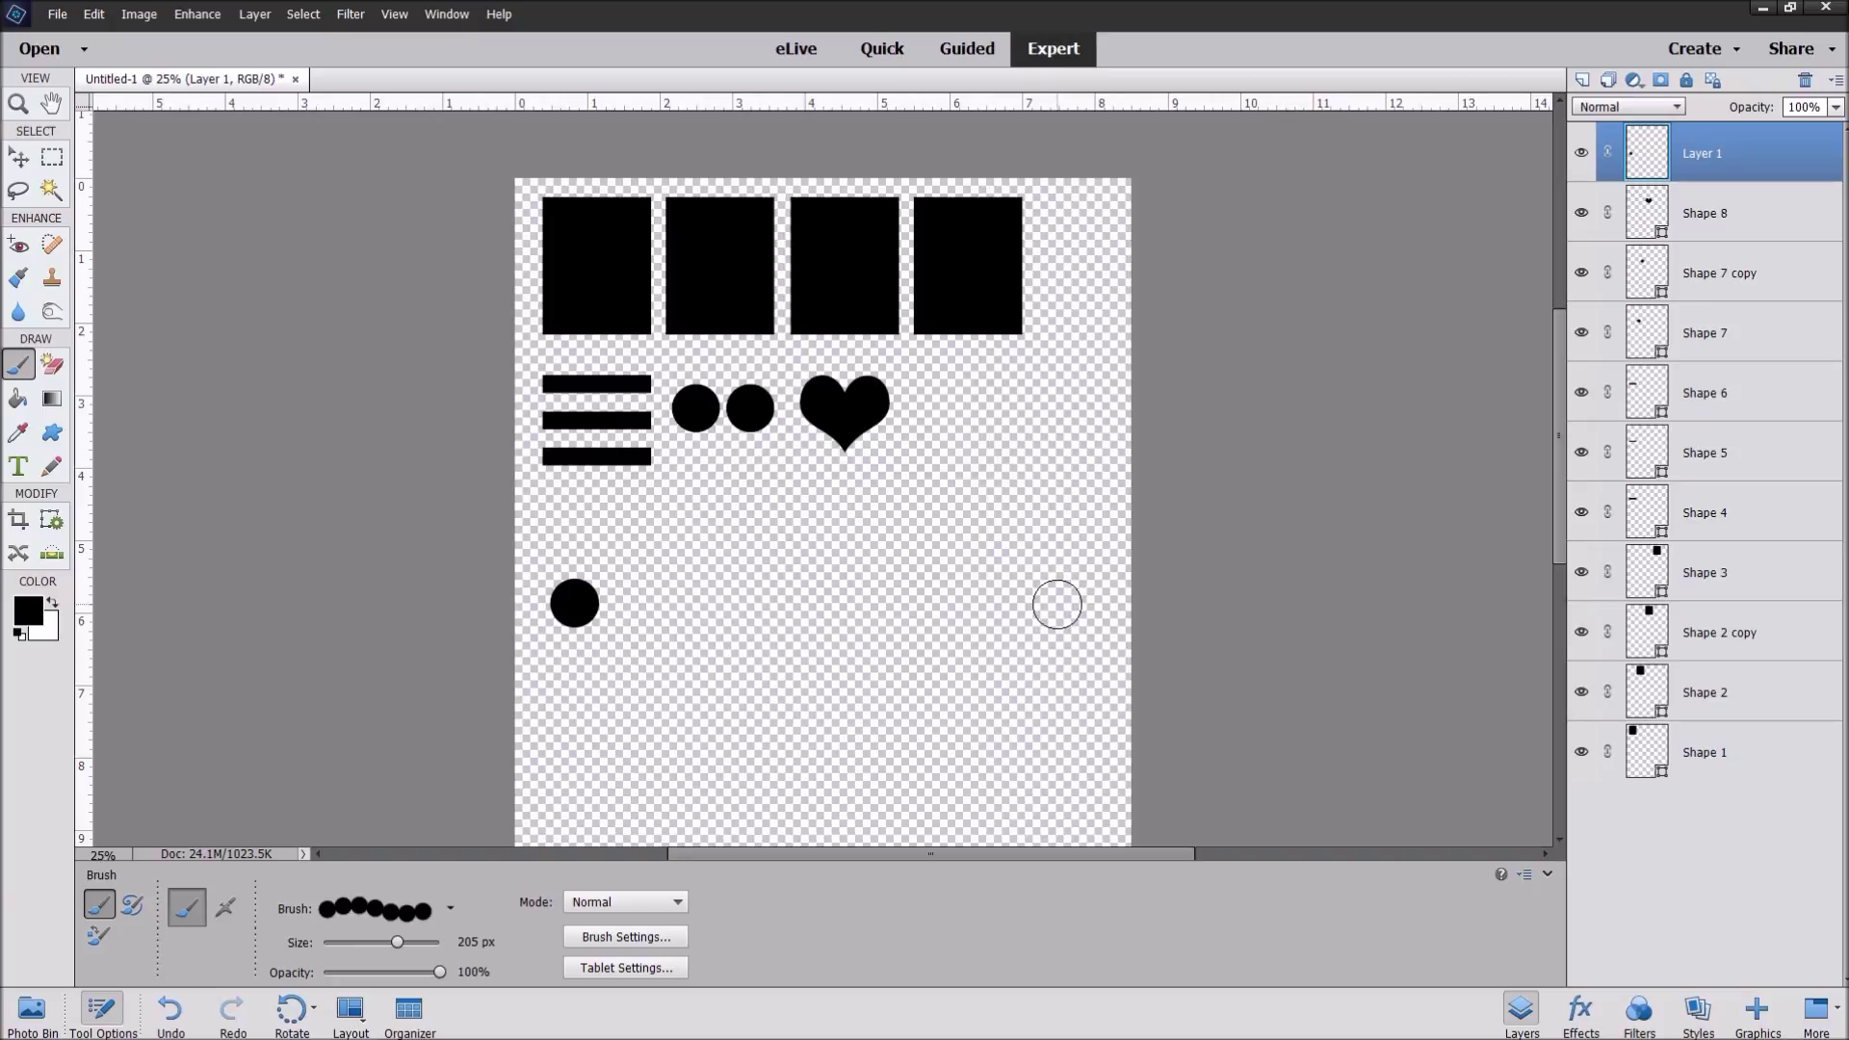
shift+click(1056, 605)
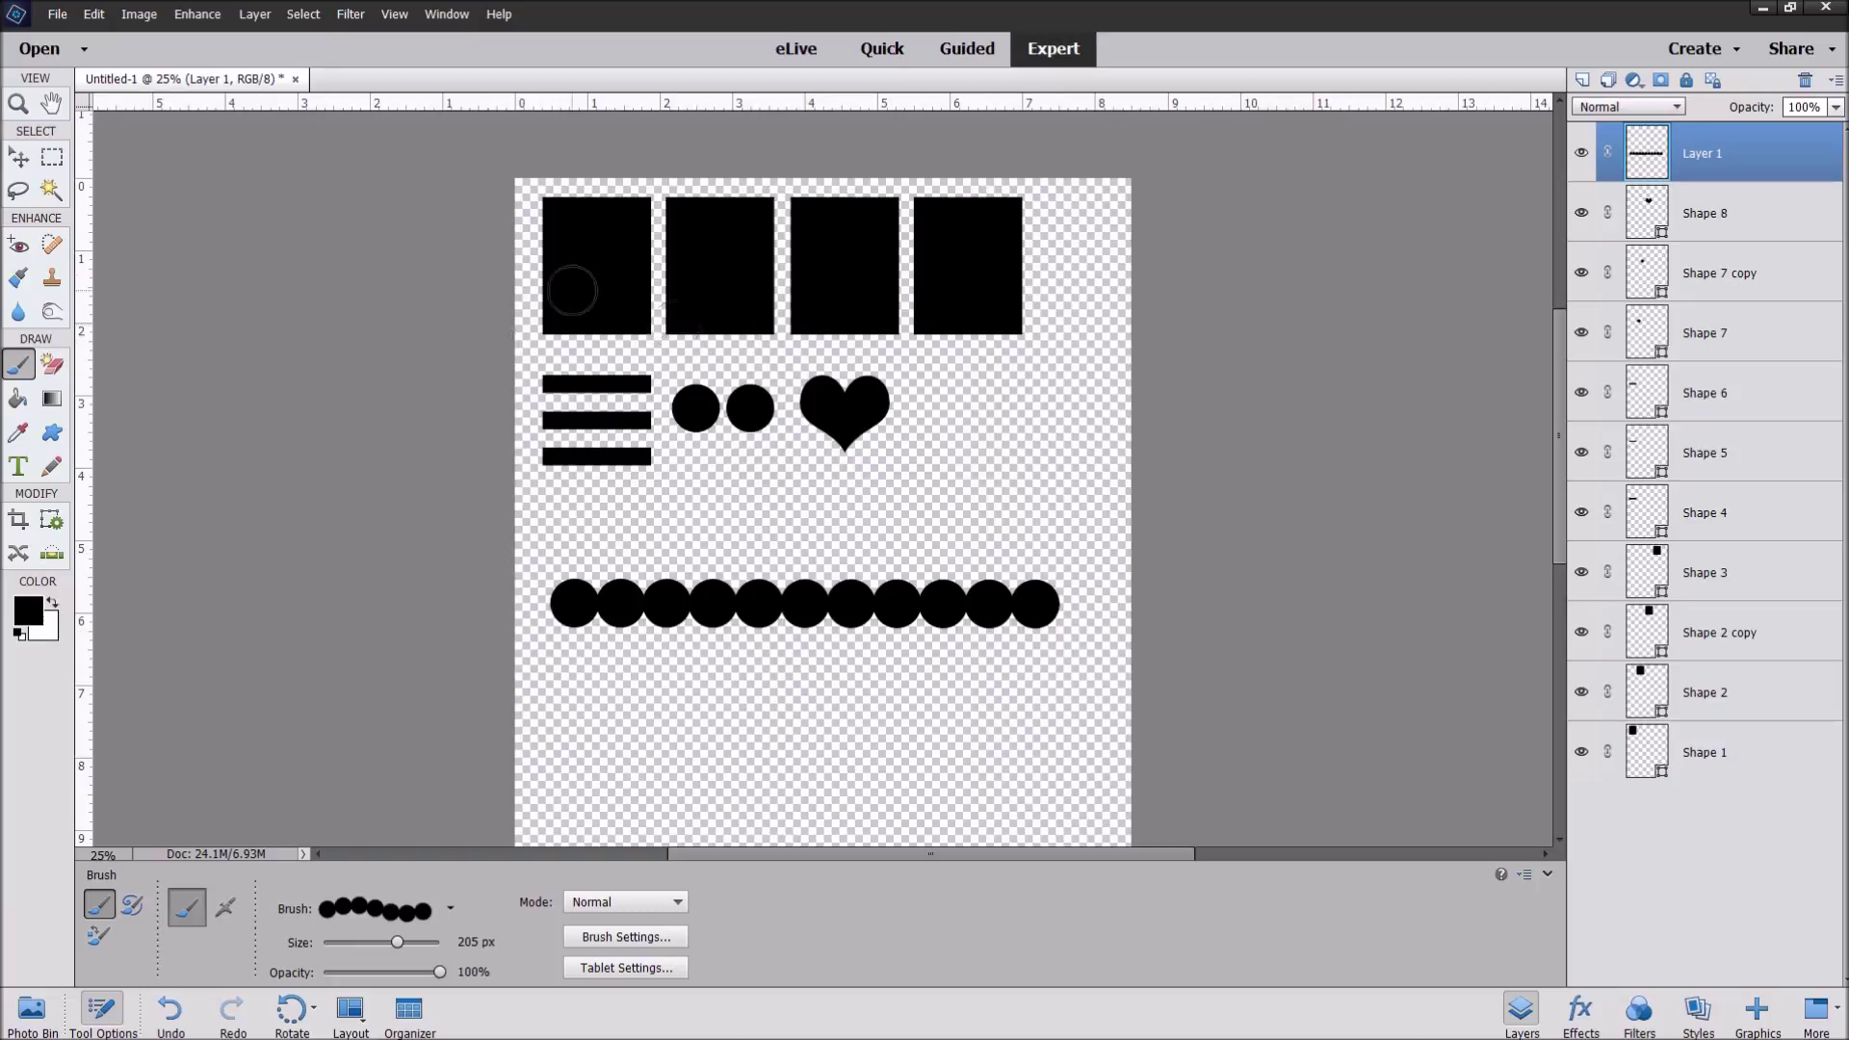
click(53, 158)
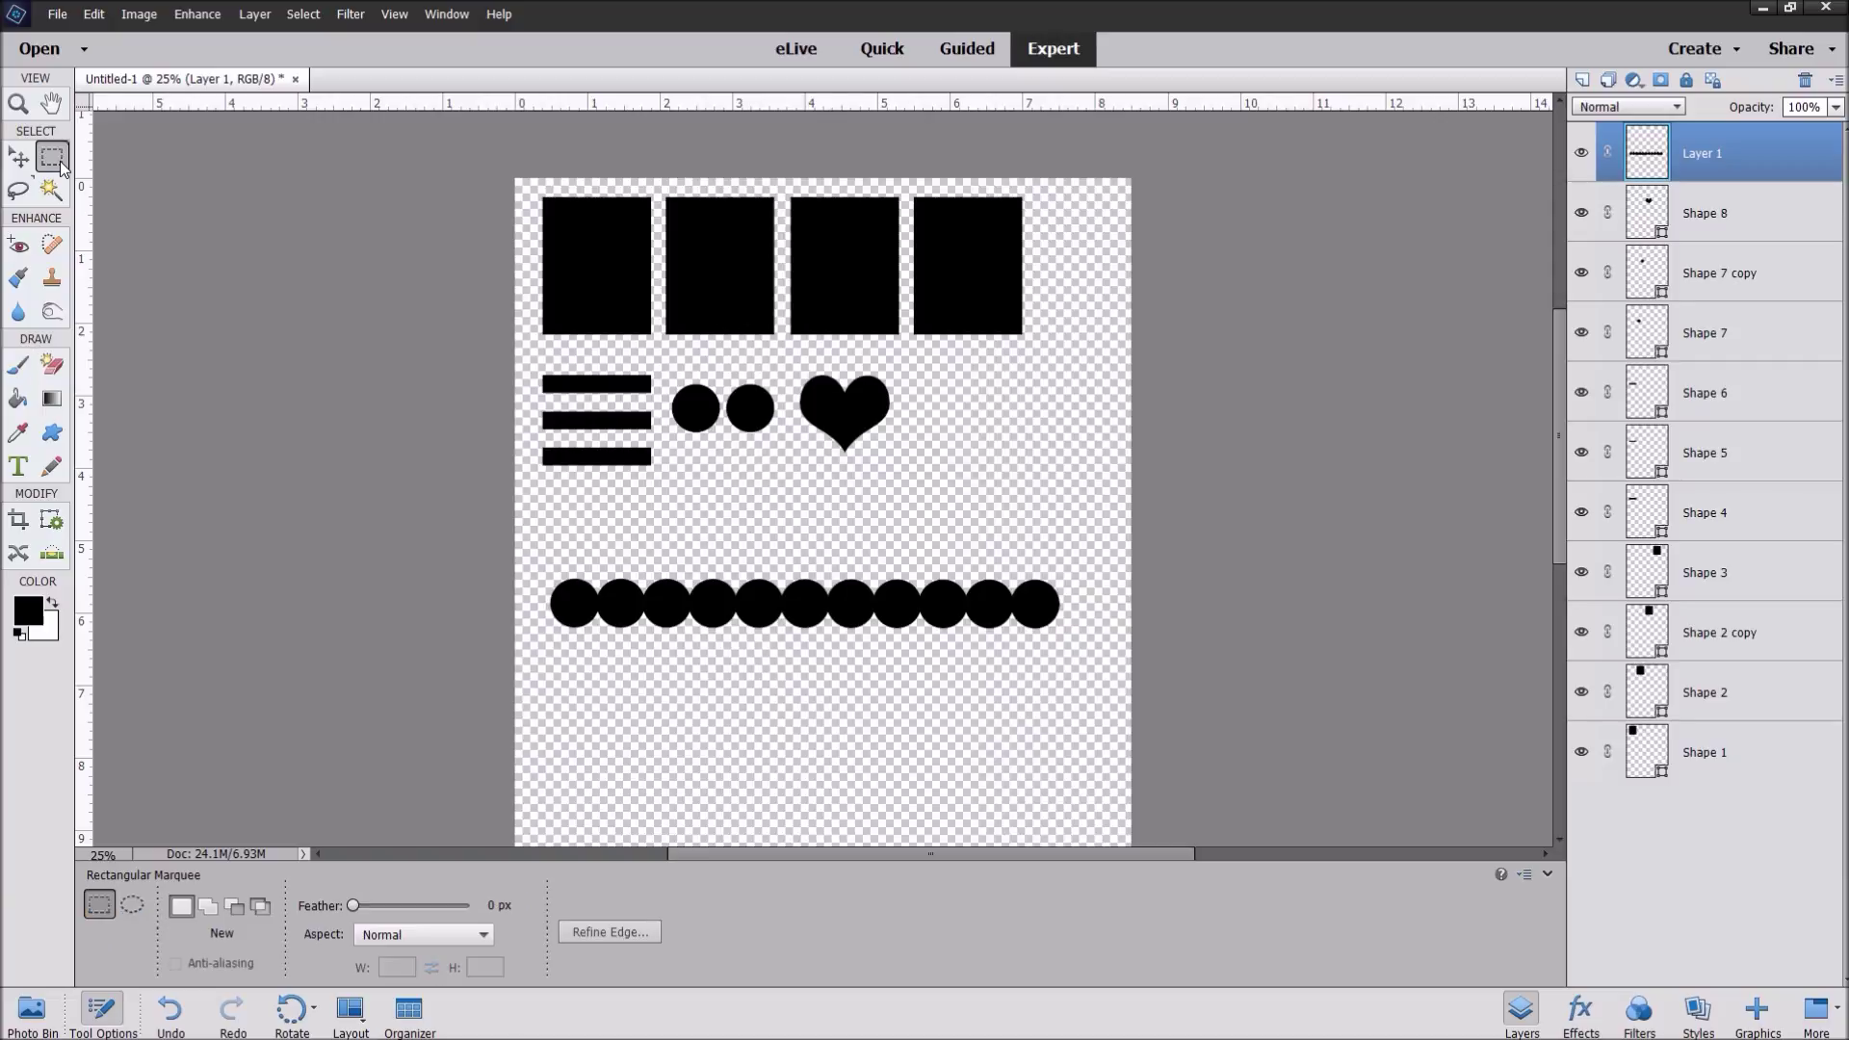
Step: Cut away the lower half of the dot row and move the scalloped strip up under the heart
drag(533, 604, 1090, 639)
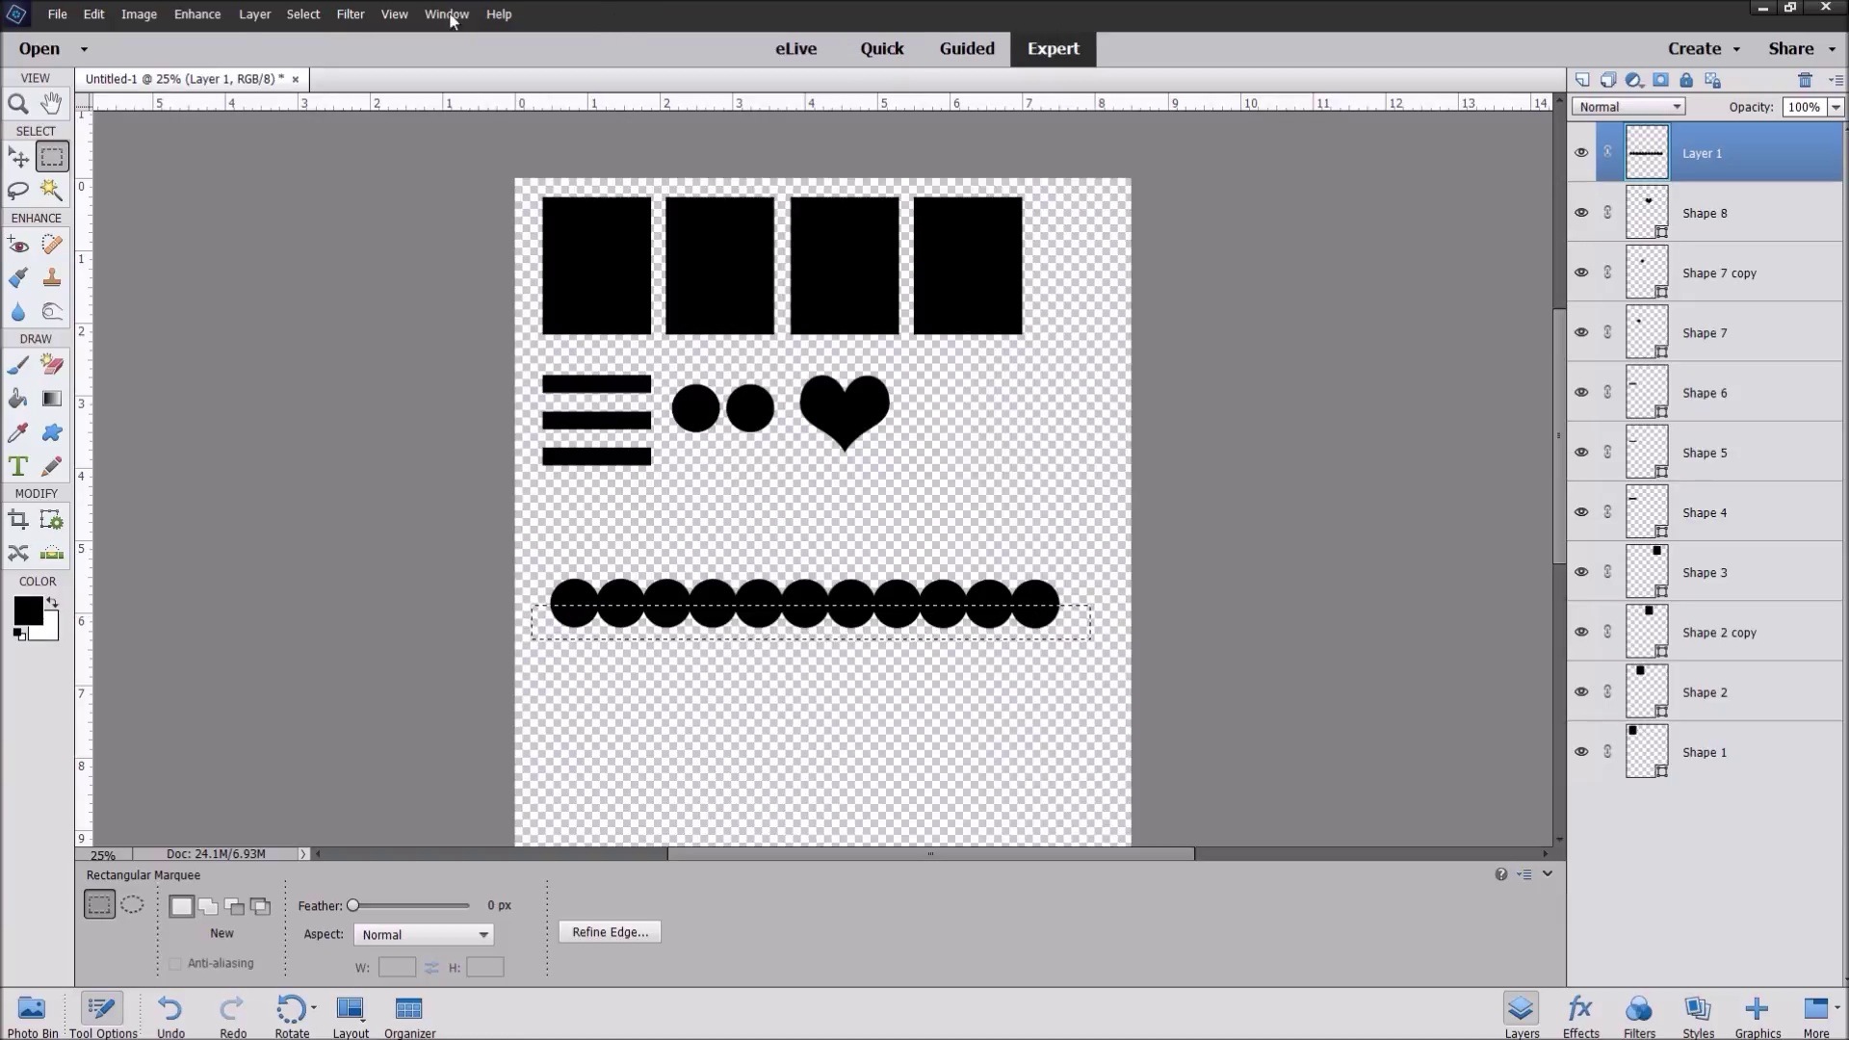
click(93, 13)
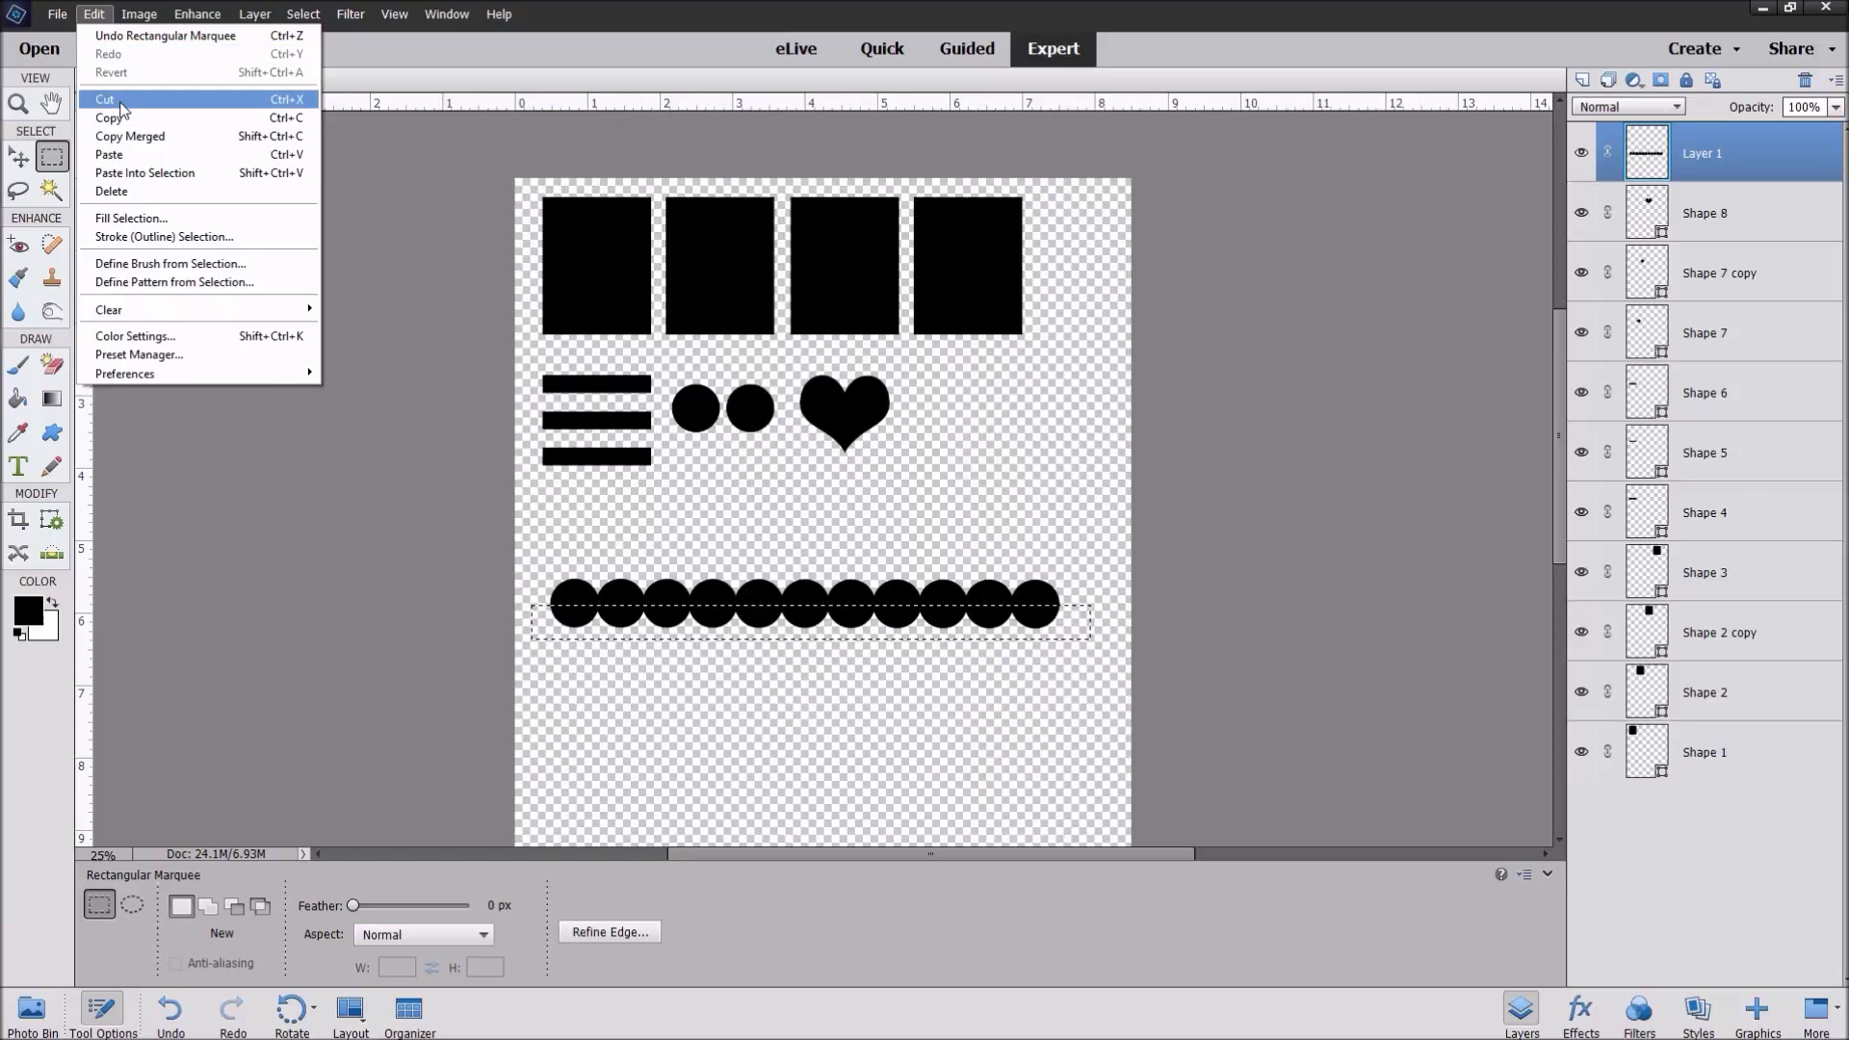
click(122, 103)
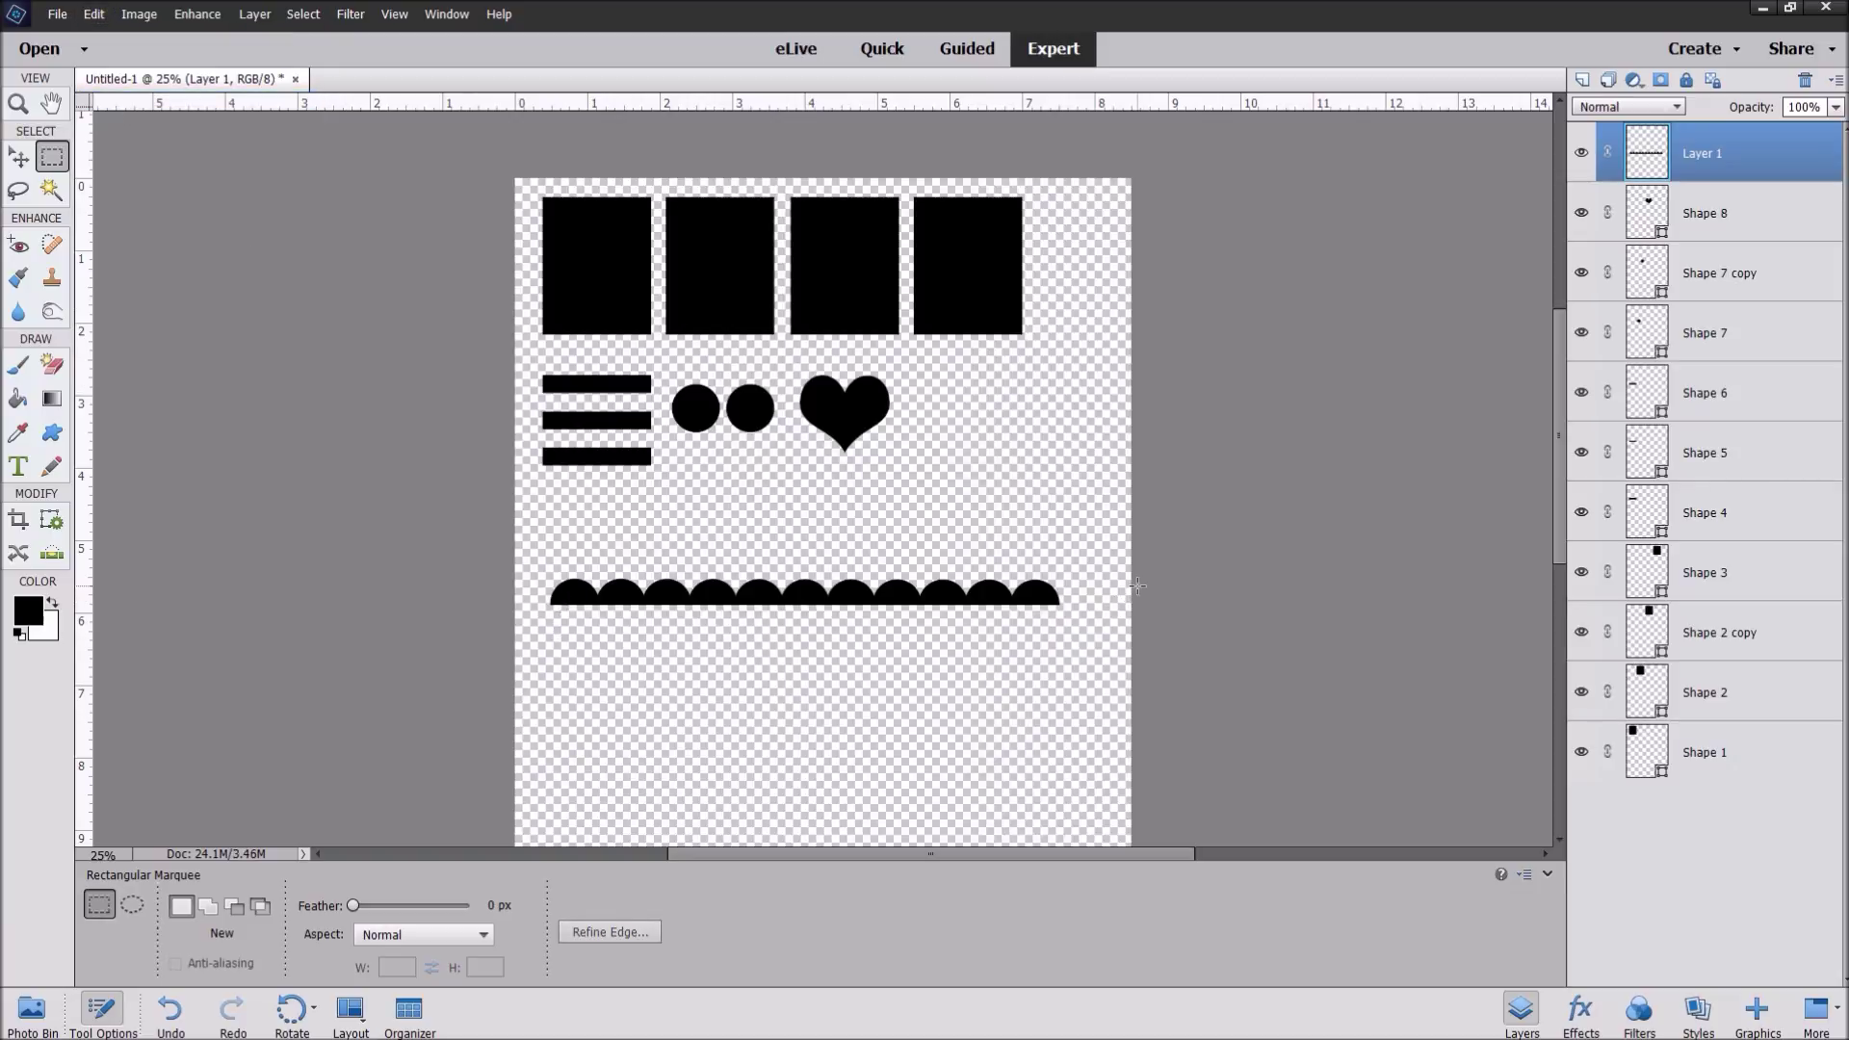
click(19, 156)
drag(861, 600, 860, 518)
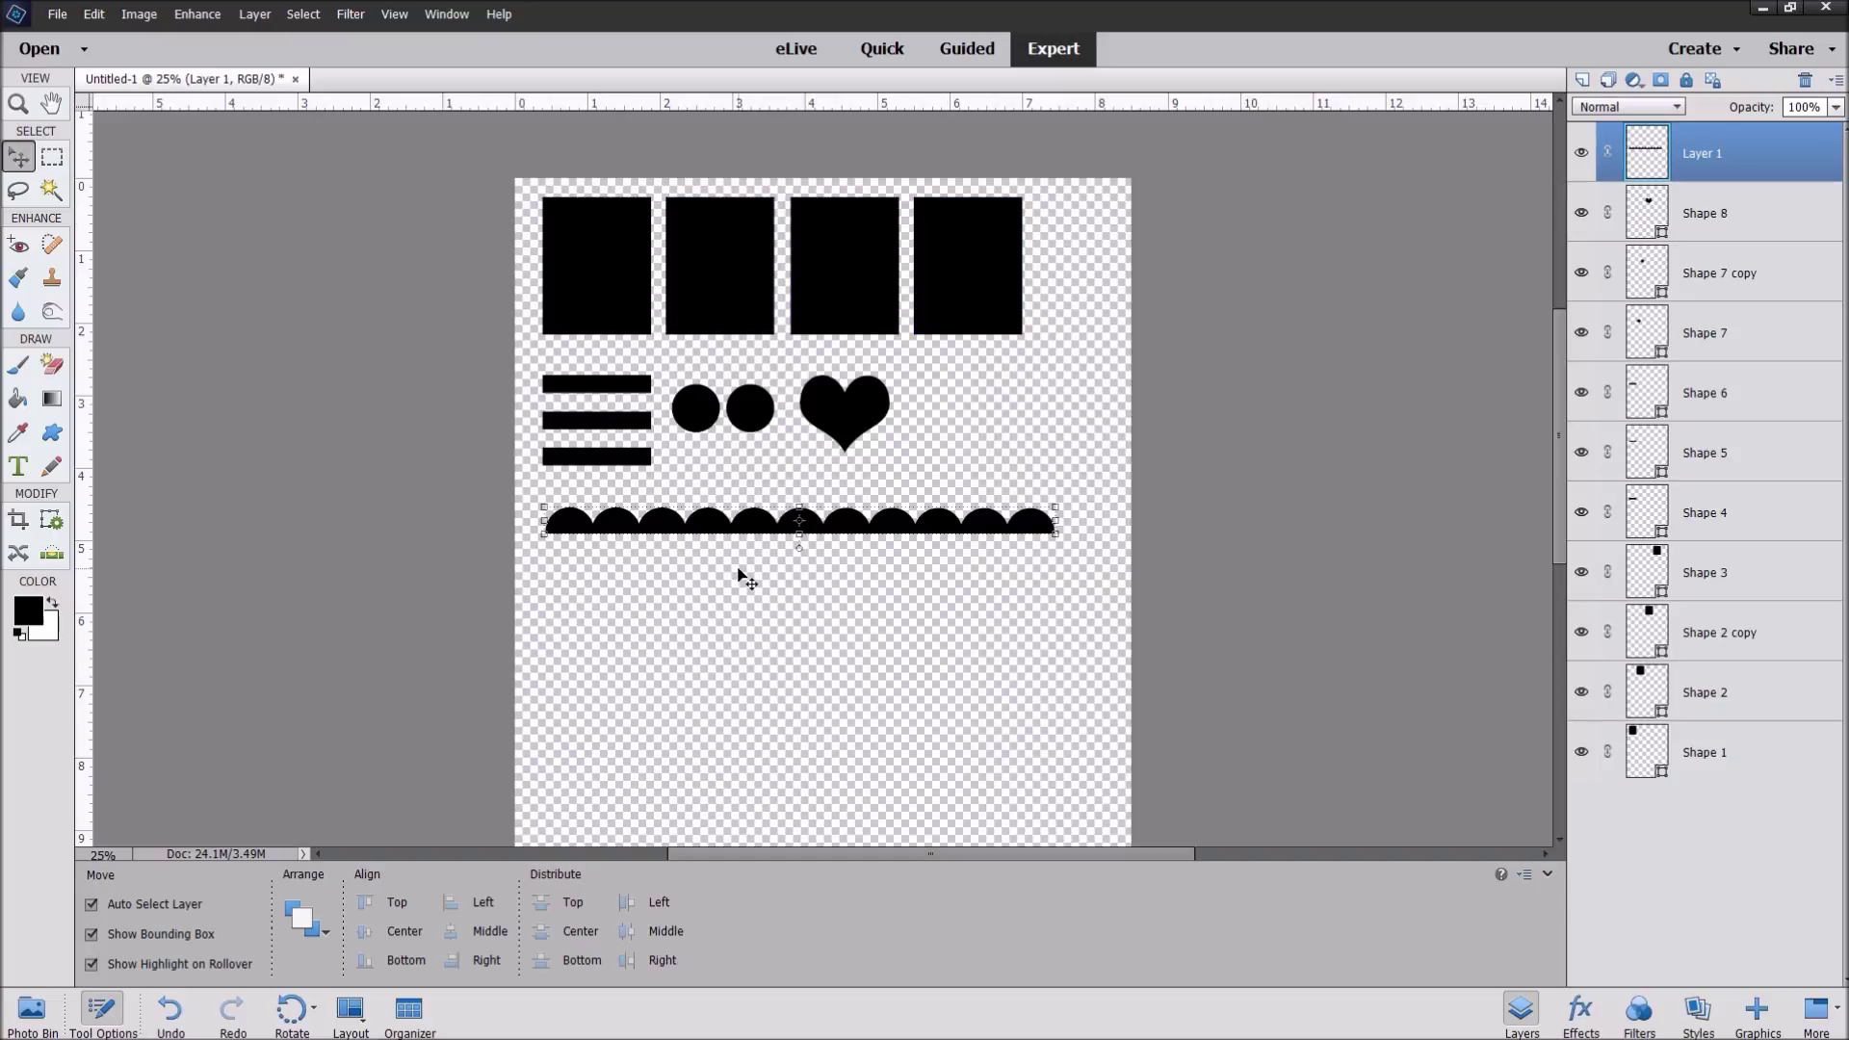
mouse_move(1558, 347)
mouse_down()
mouse_move(1557, 409)
mouse_move(1556, 370)
mouse_up()
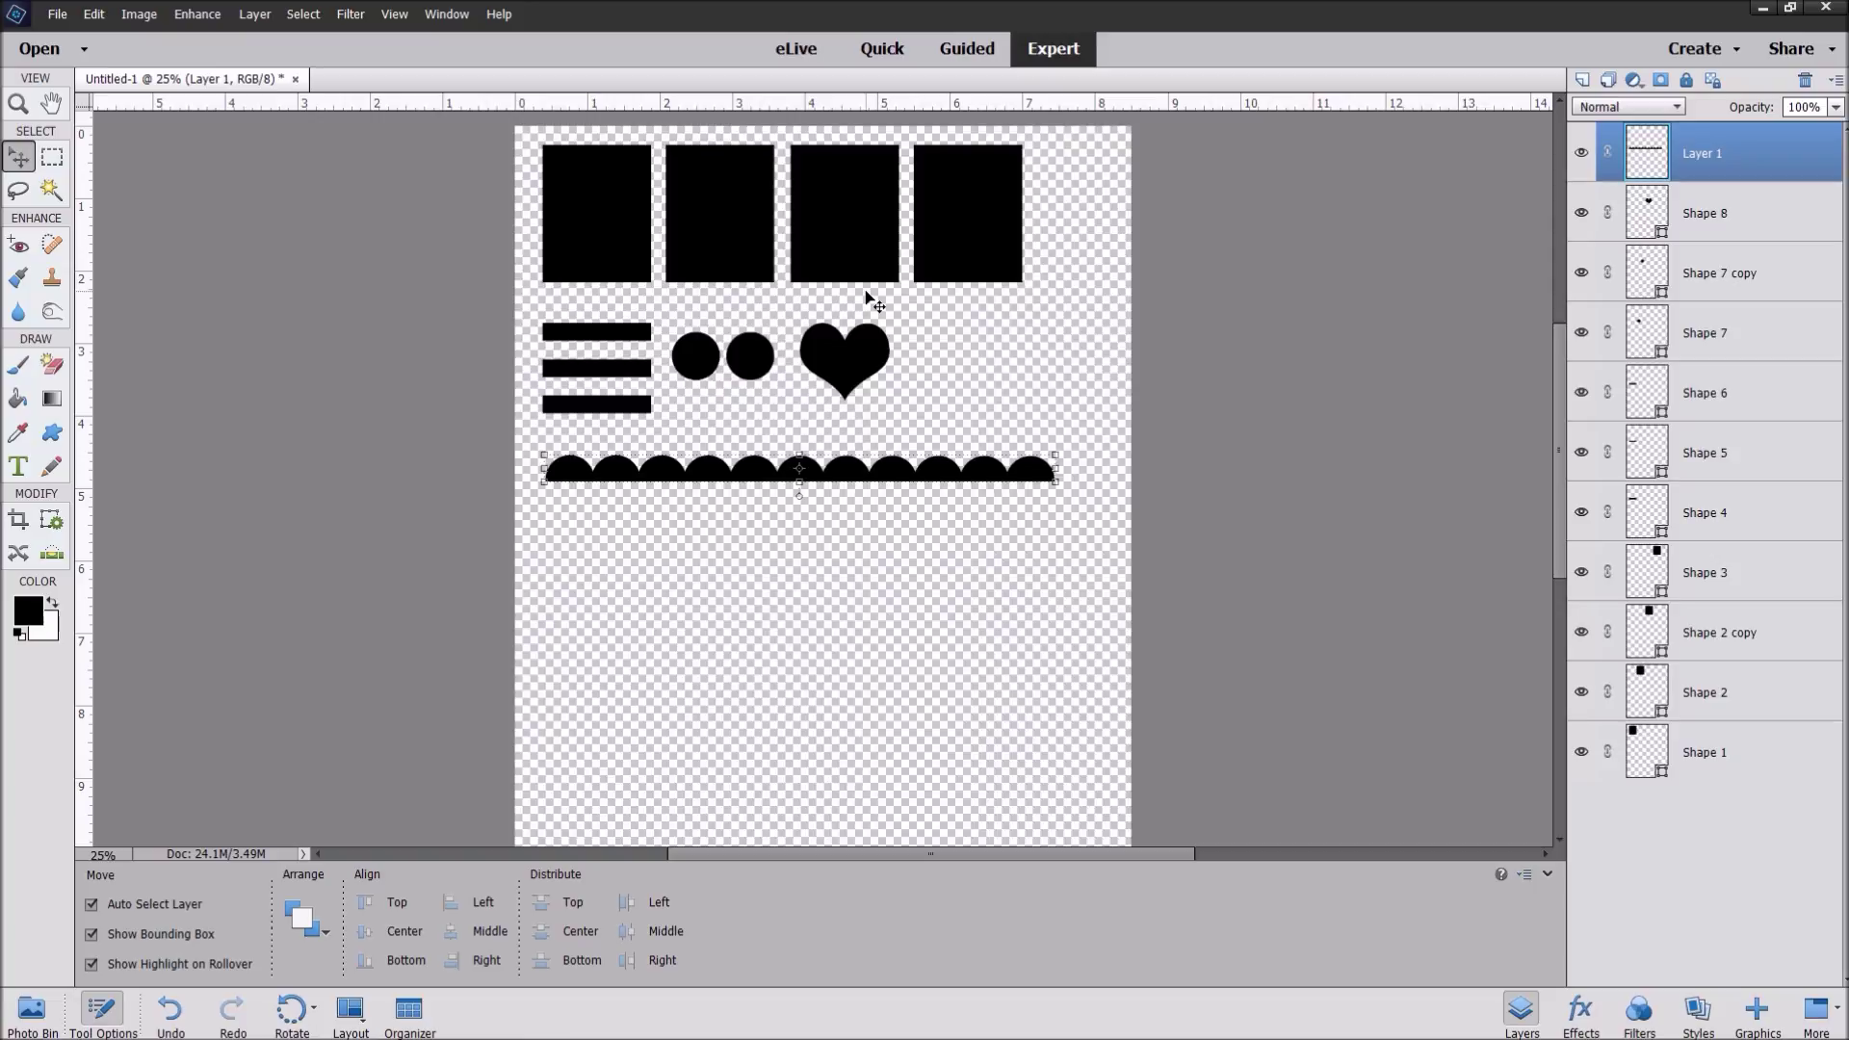
Step: Save the template, then select BlueGlitter, blushdots and BlushStripes in the Open dialog
click(50, 17)
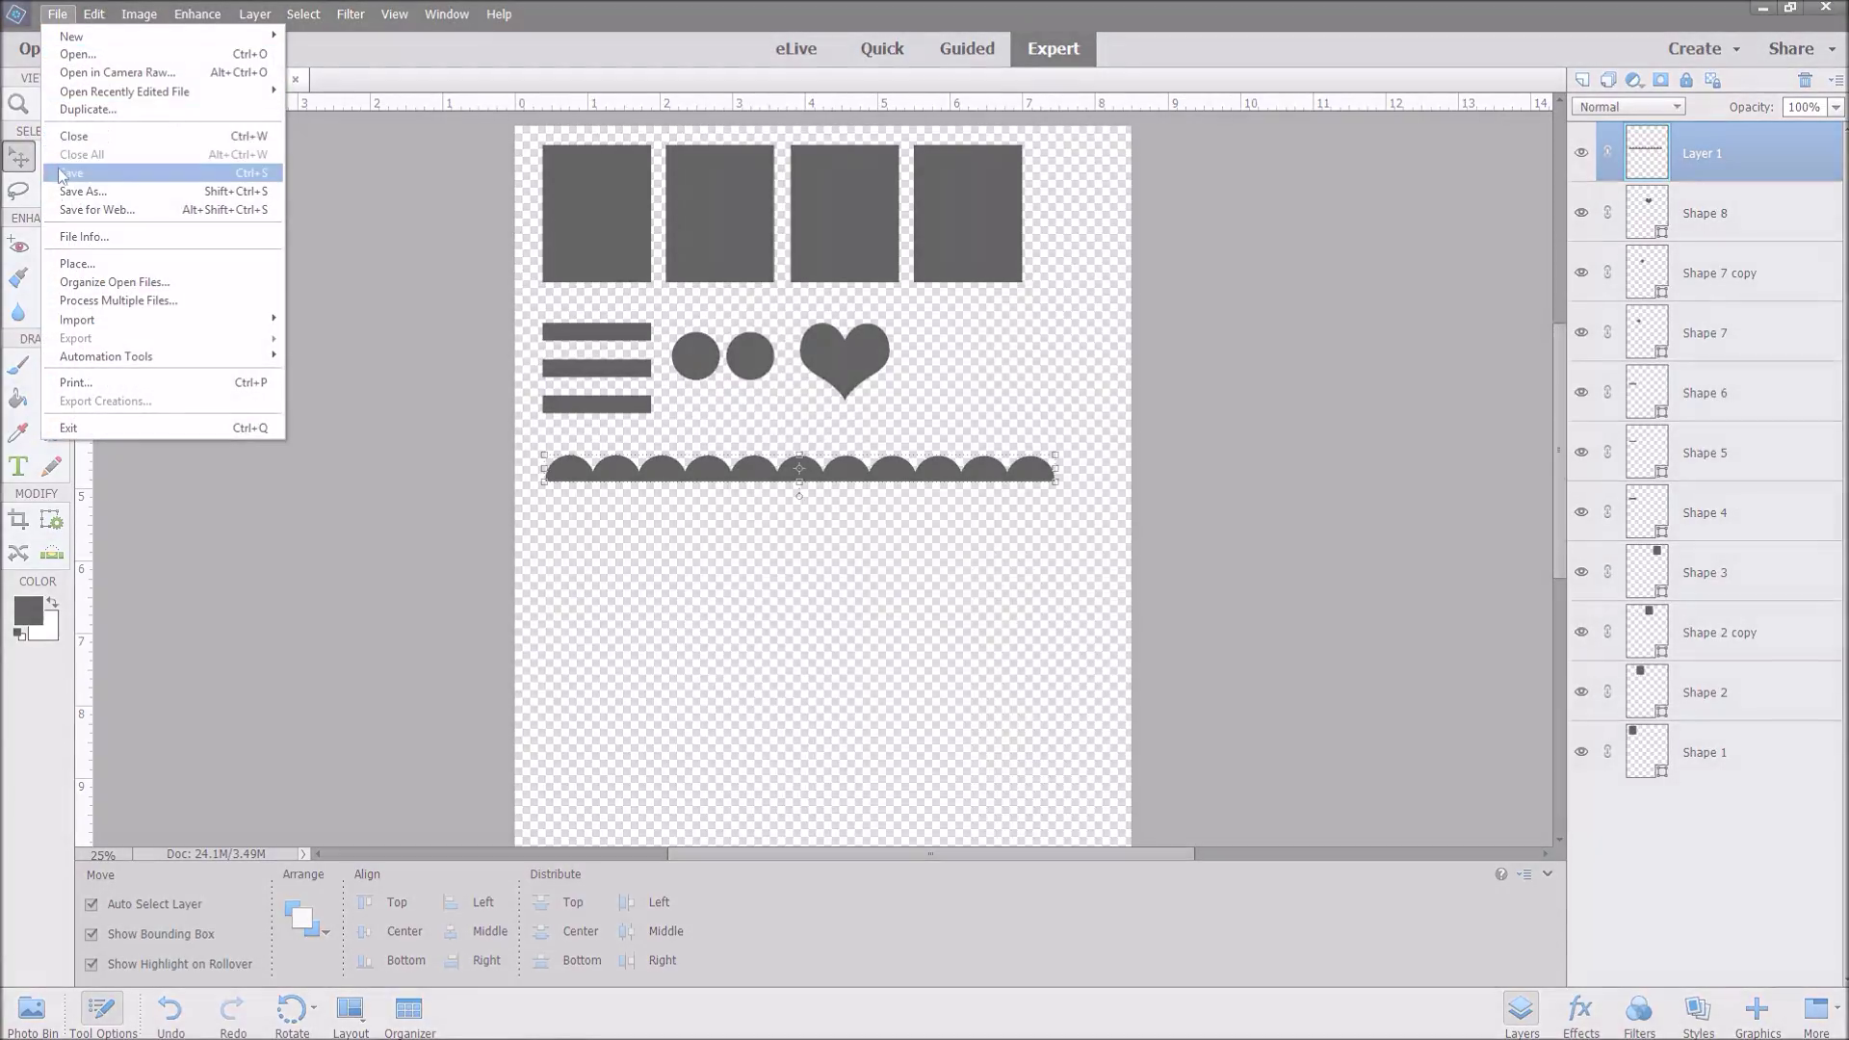
click(67, 172)
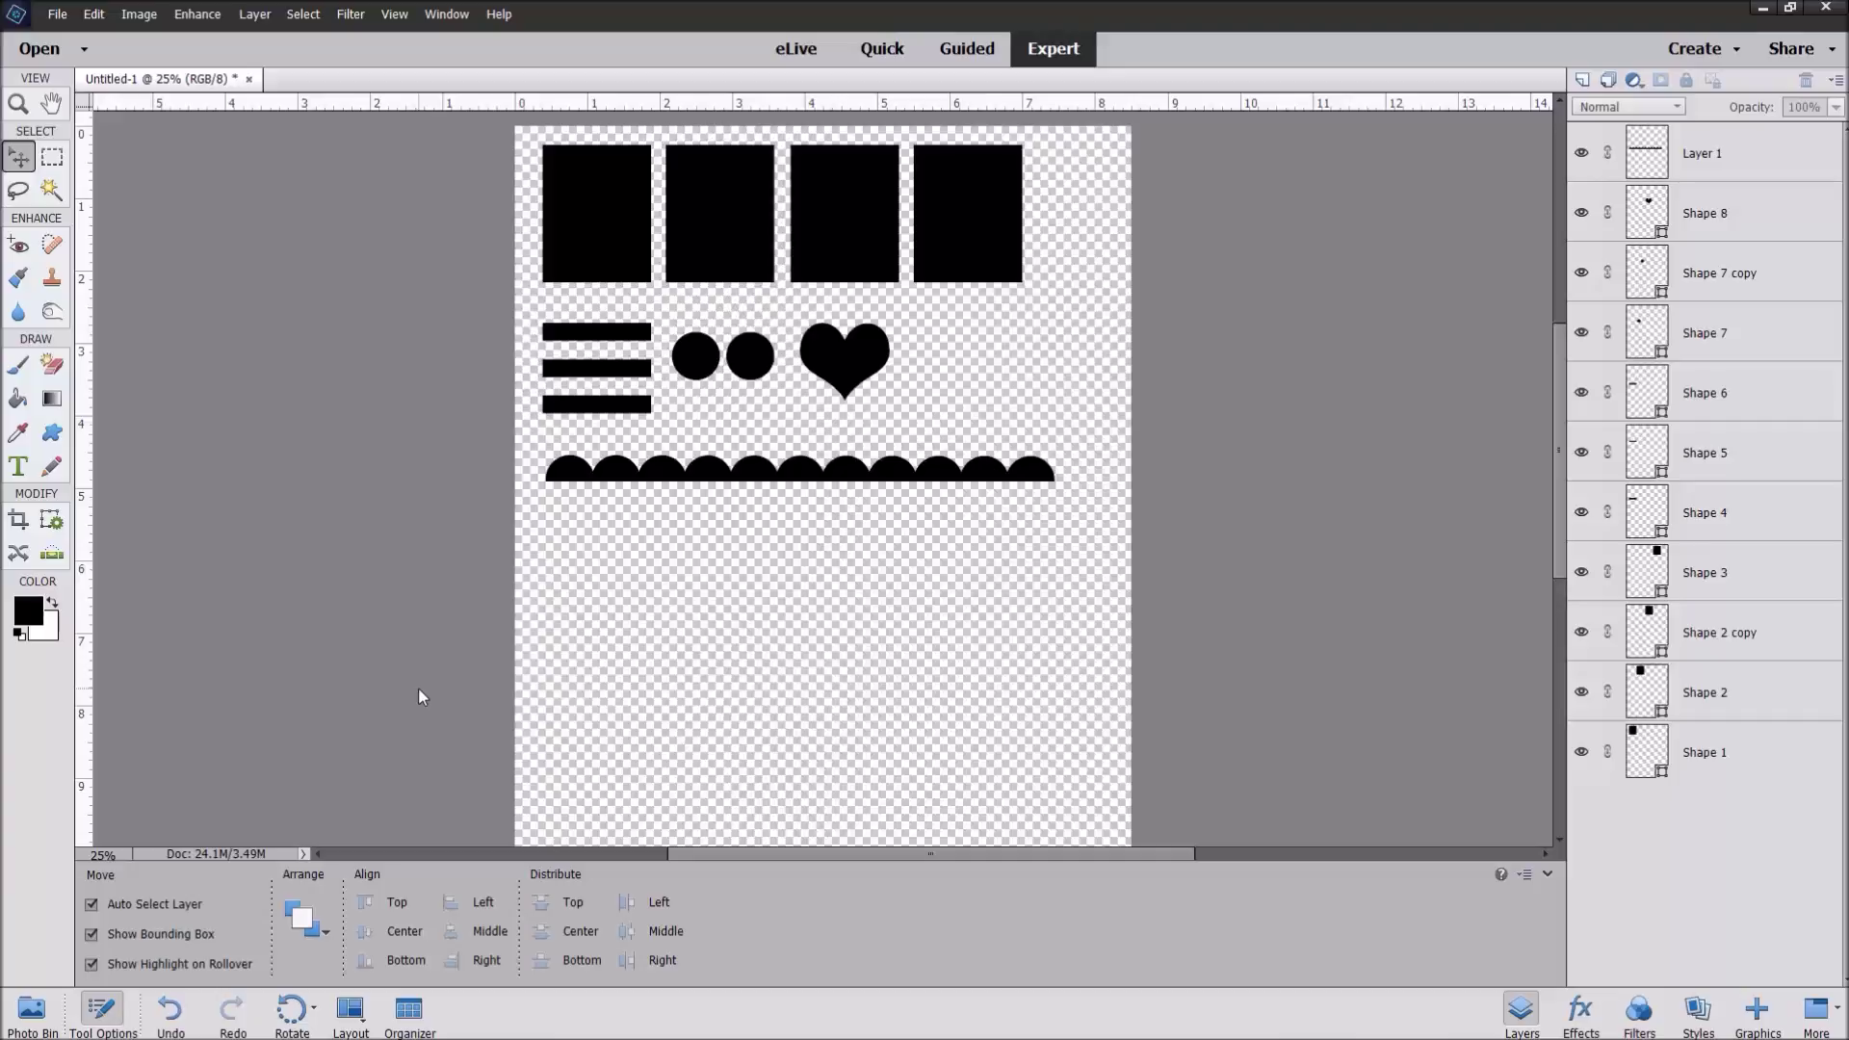
click(57, 13)
click(77, 53)
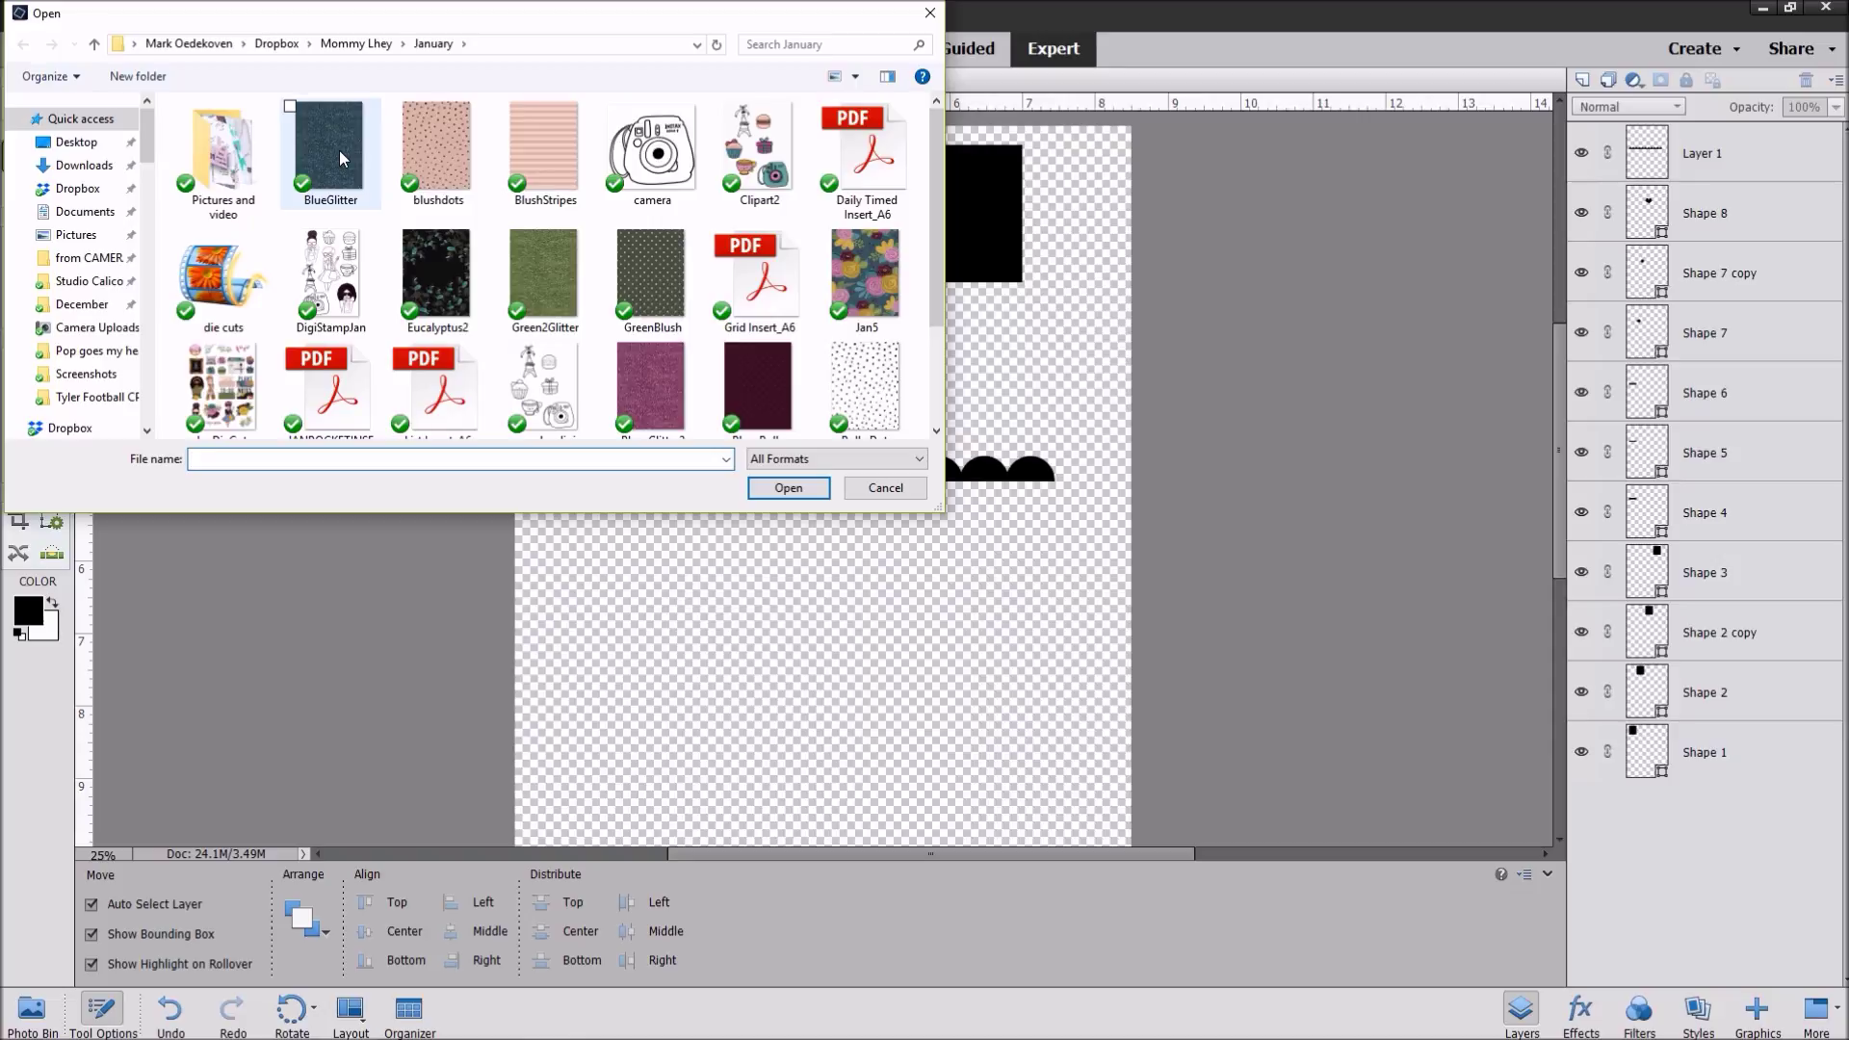
click(333, 153)
ctrl+click(438, 149)
ctrl+click(549, 146)
Step: Add Eucalyptus2, Green2Glitter, GreenBlush, Jan5, PolkaDots and JanDieCuts, and open all nine papers
ctrl+click(441, 274)
ctrl+click(543, 249)
ctrl+click(651, 274)
ctrl+click(834, 261)
ctrl+click(862, 383)
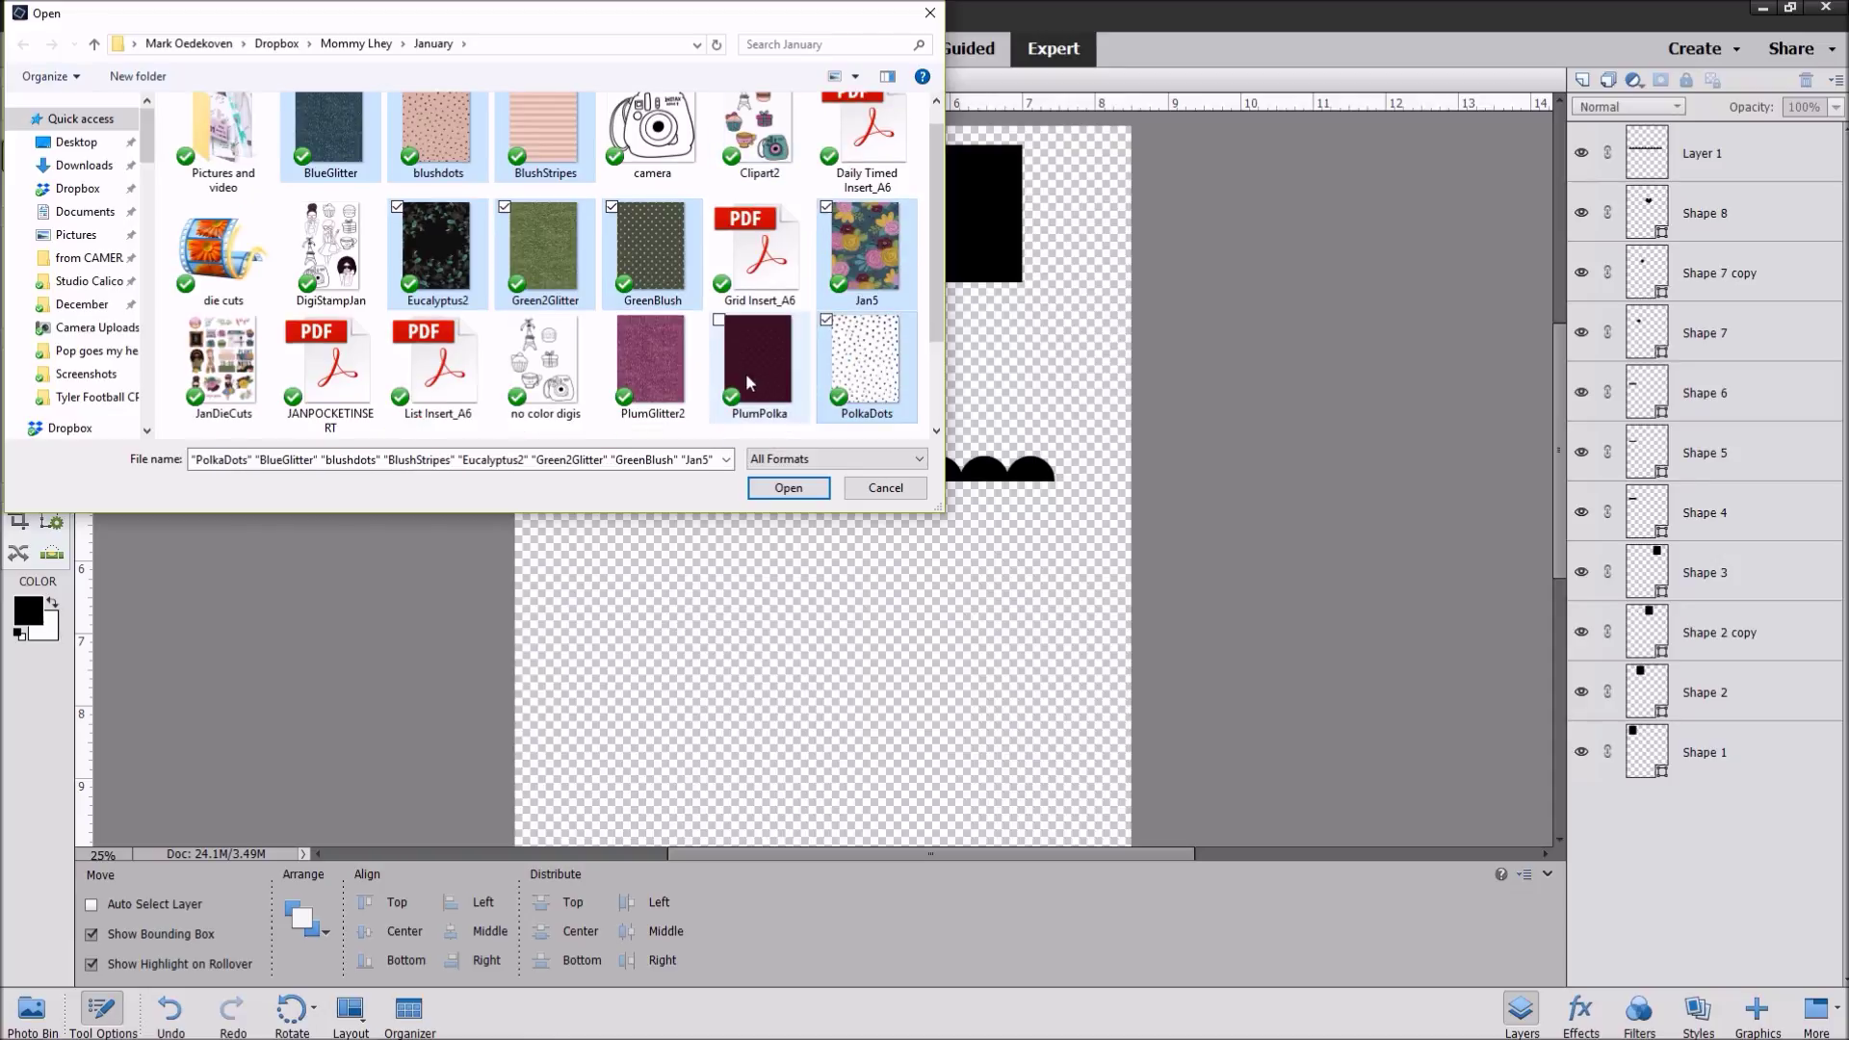
ctrl+click(222, 366)
click(788, 489)
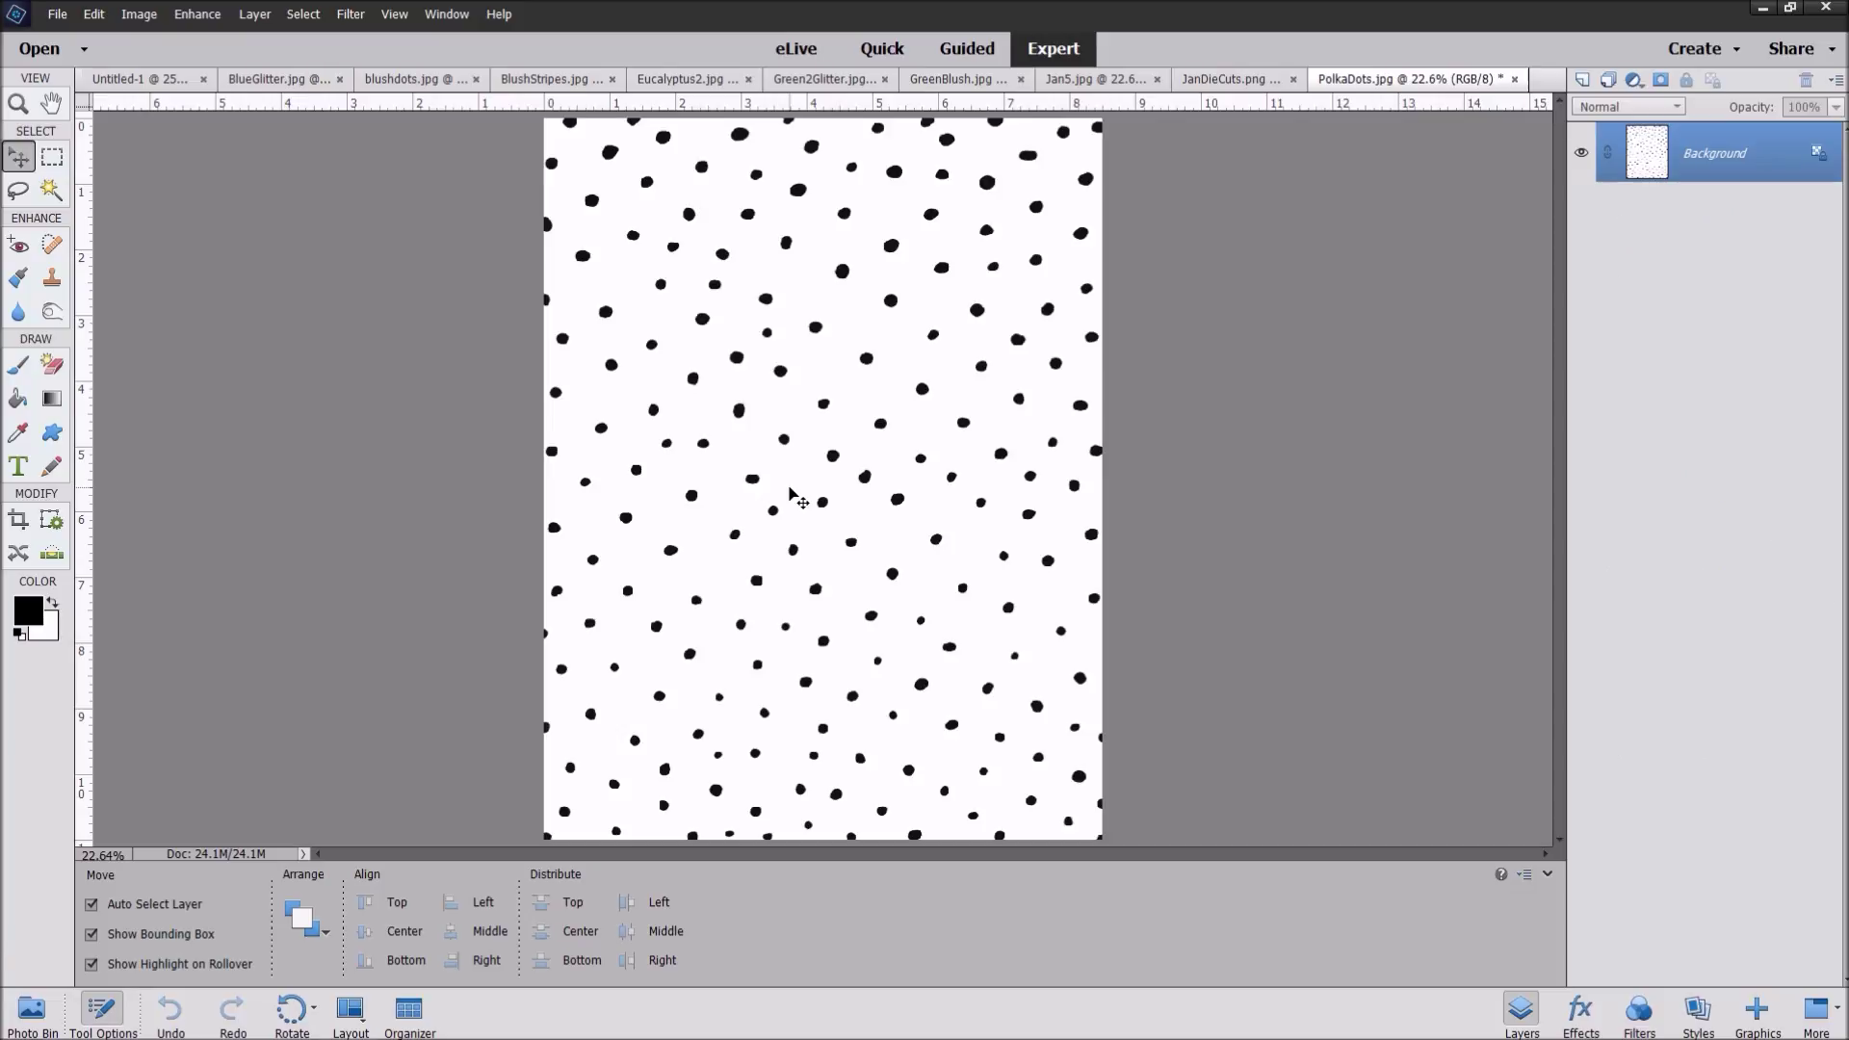
Step: Create a new blank U.S. Paper Letter document with a transparent background
click(32, 1012)
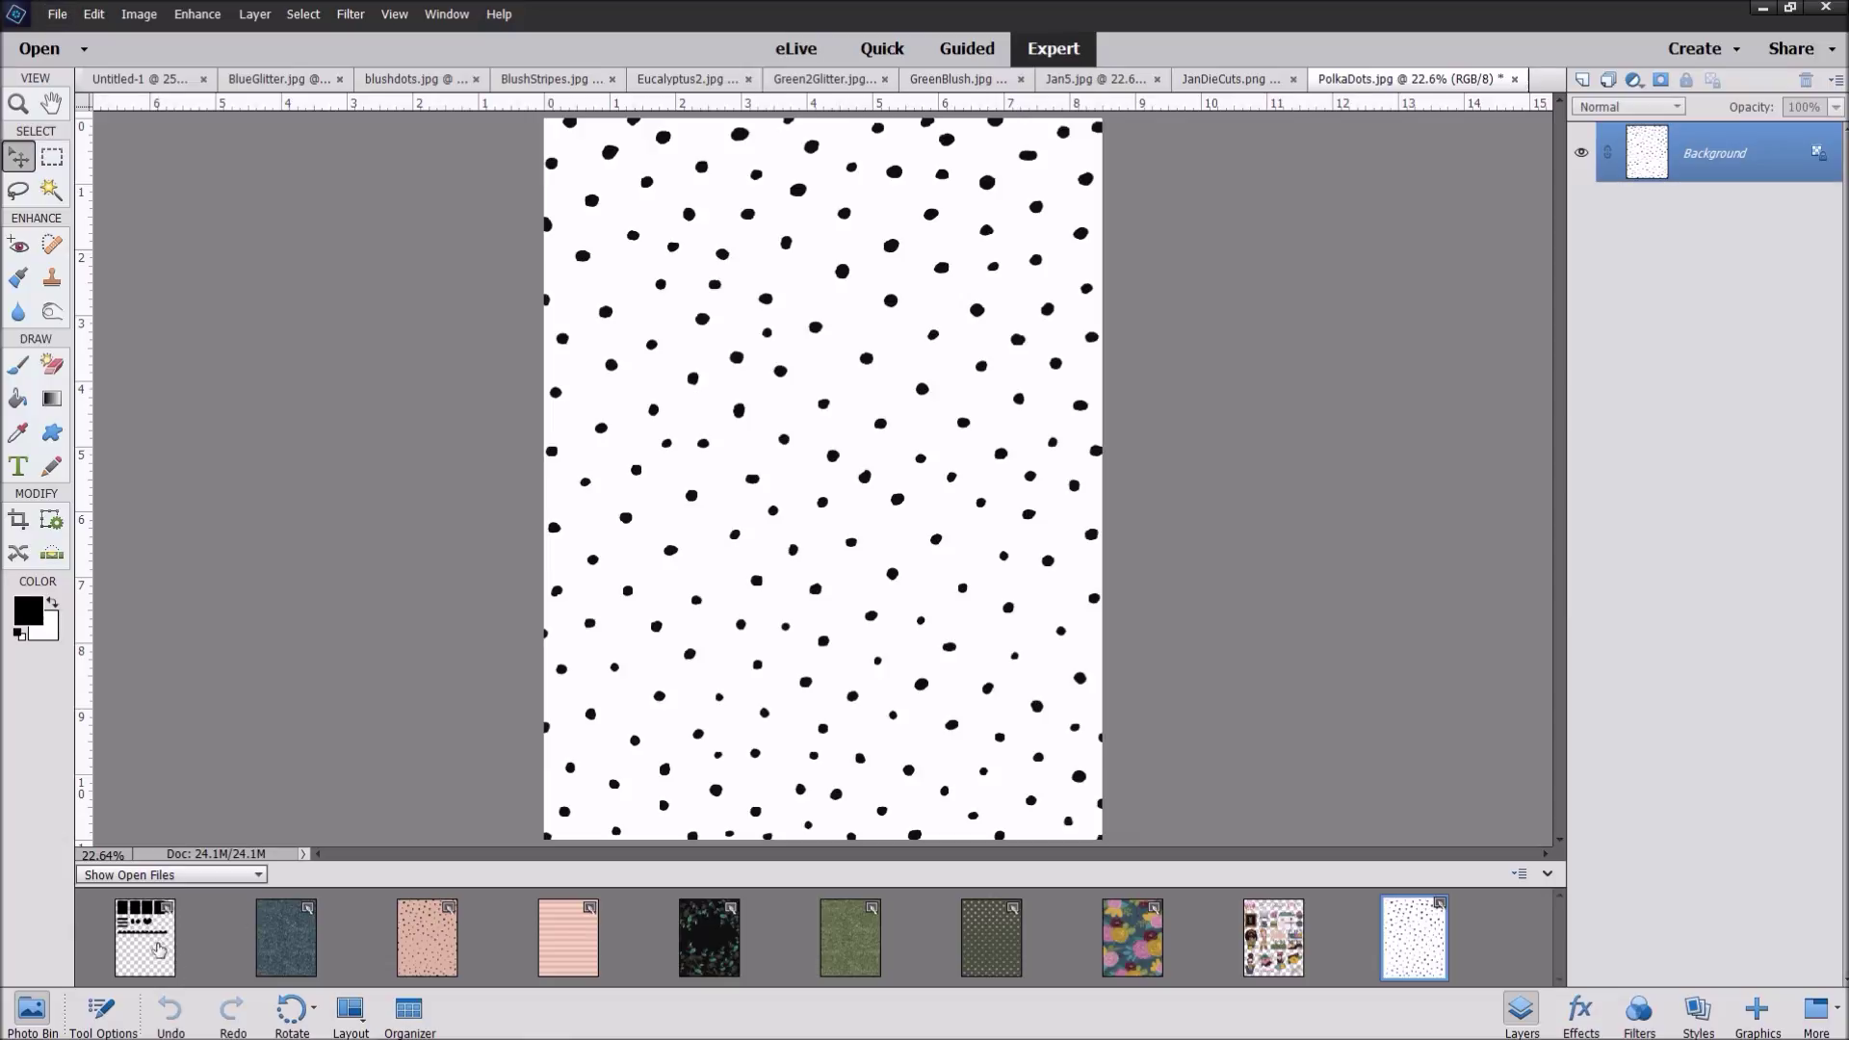
click(60, 15)
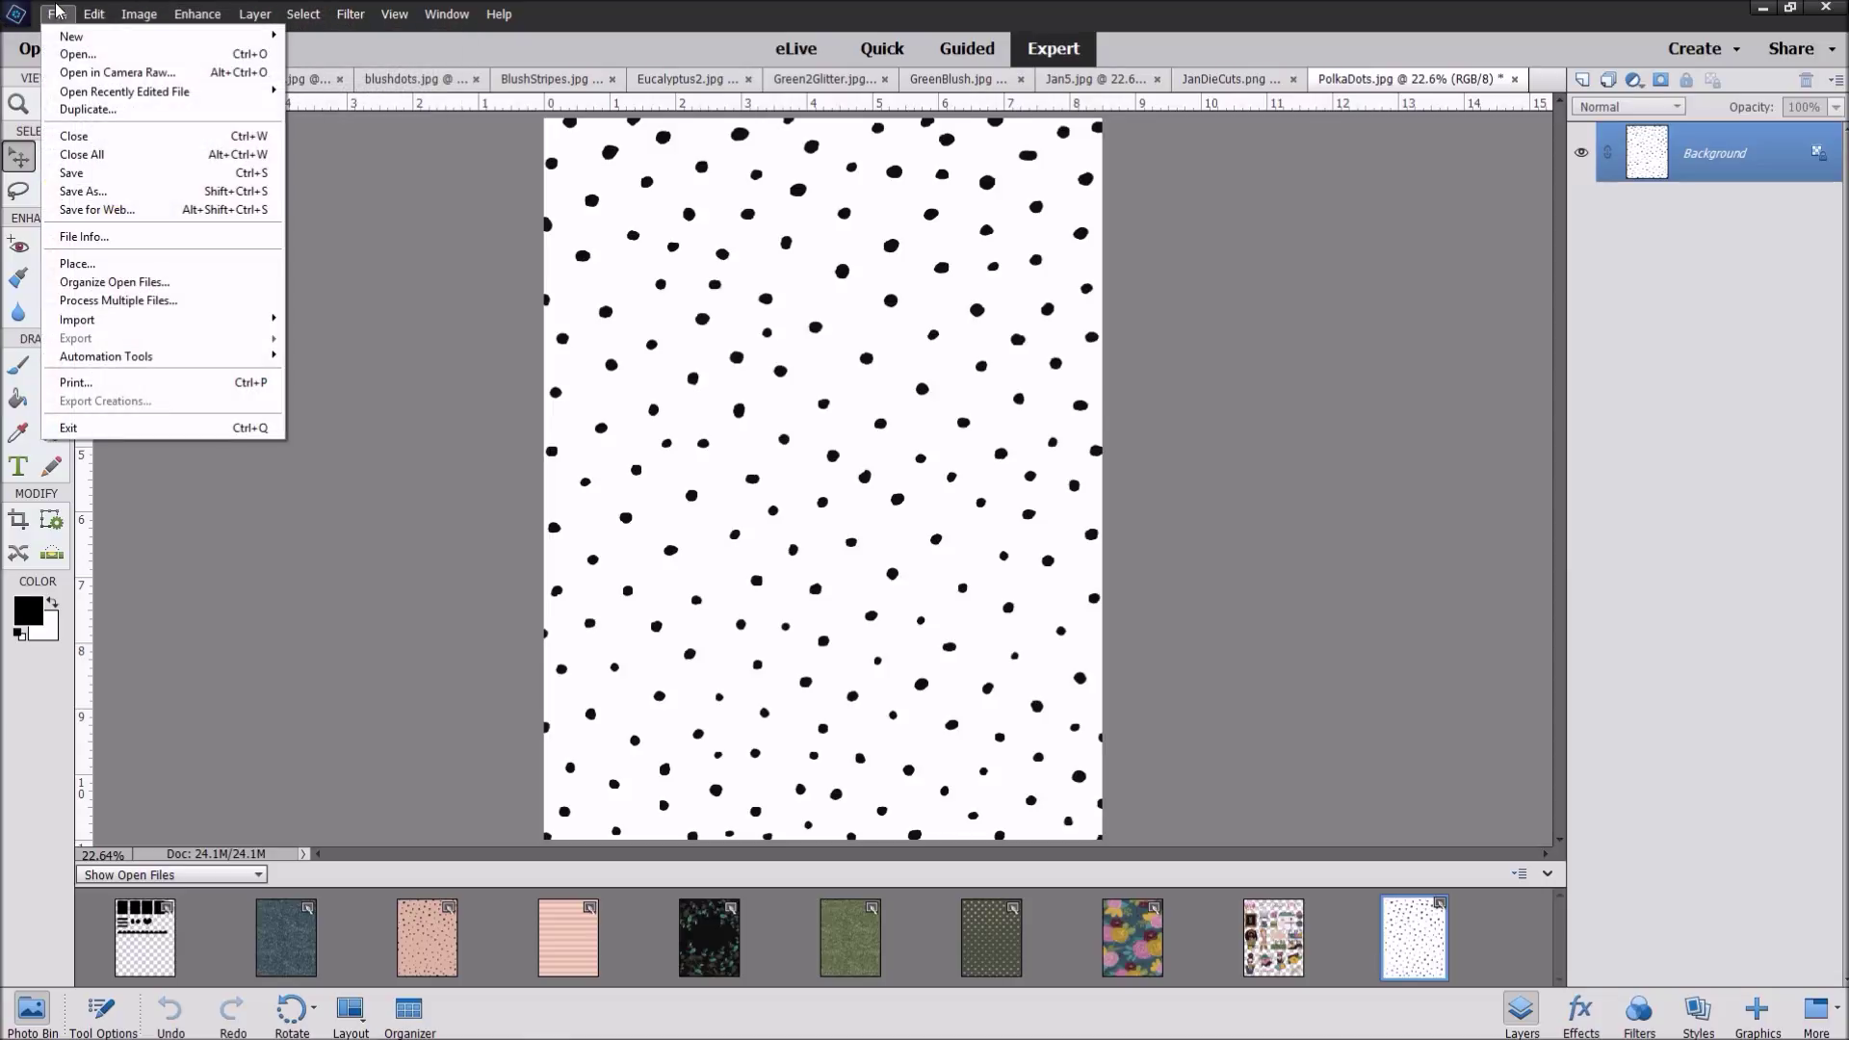
mouse_move(65, 38)
click(328, 36)
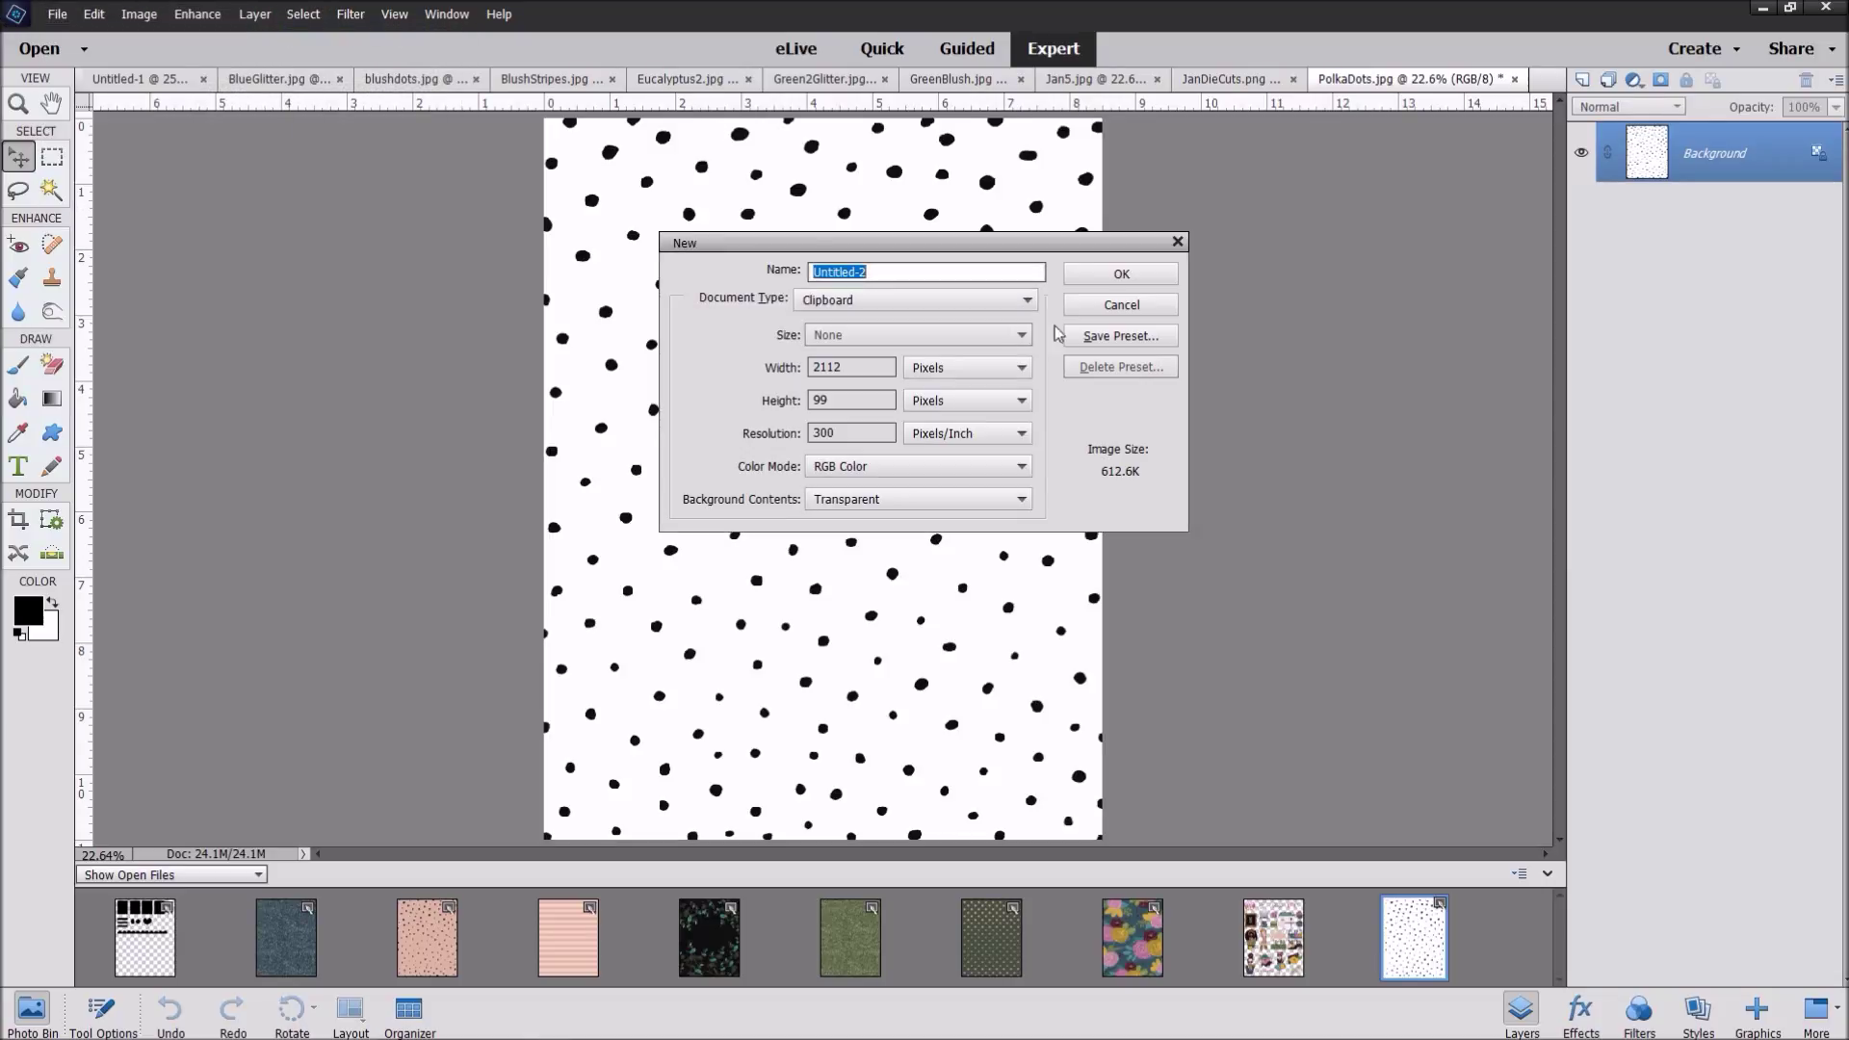
click(963, 303)
click(963, 404)
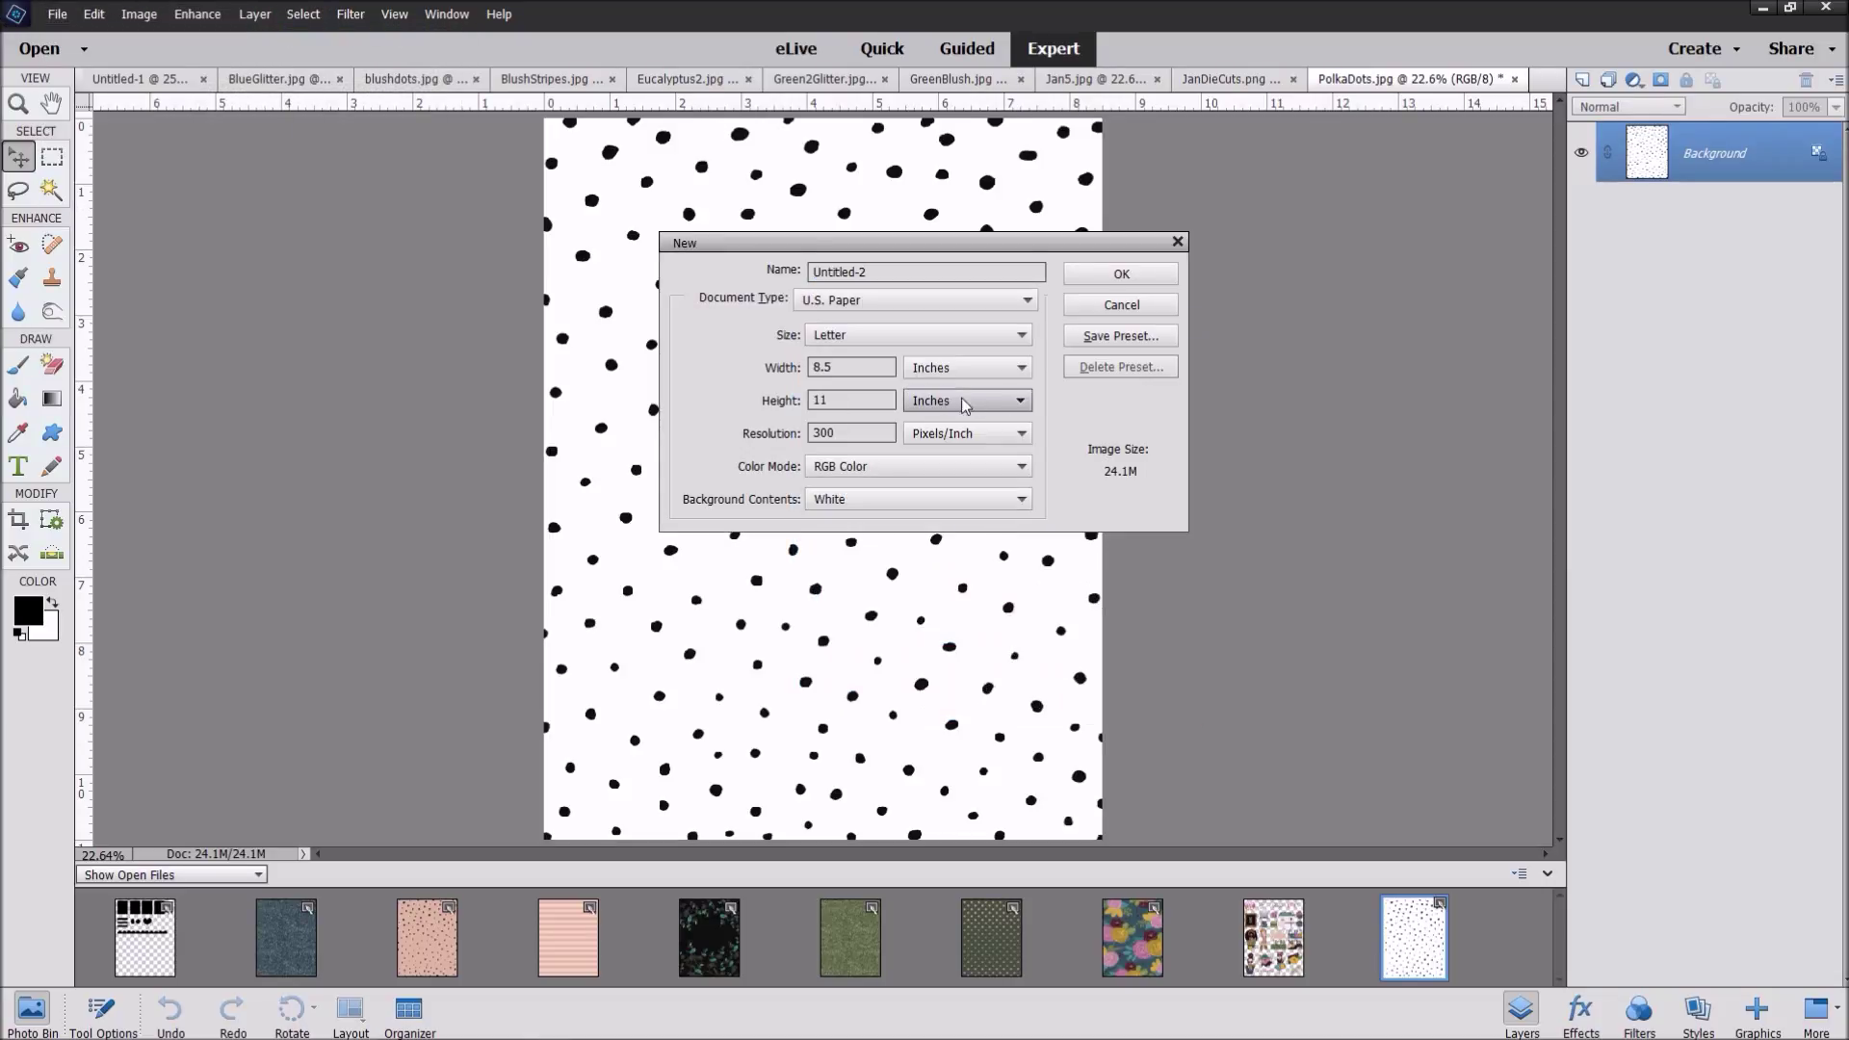
click(828, 499)
click(871, 556)
click(1137, 276)
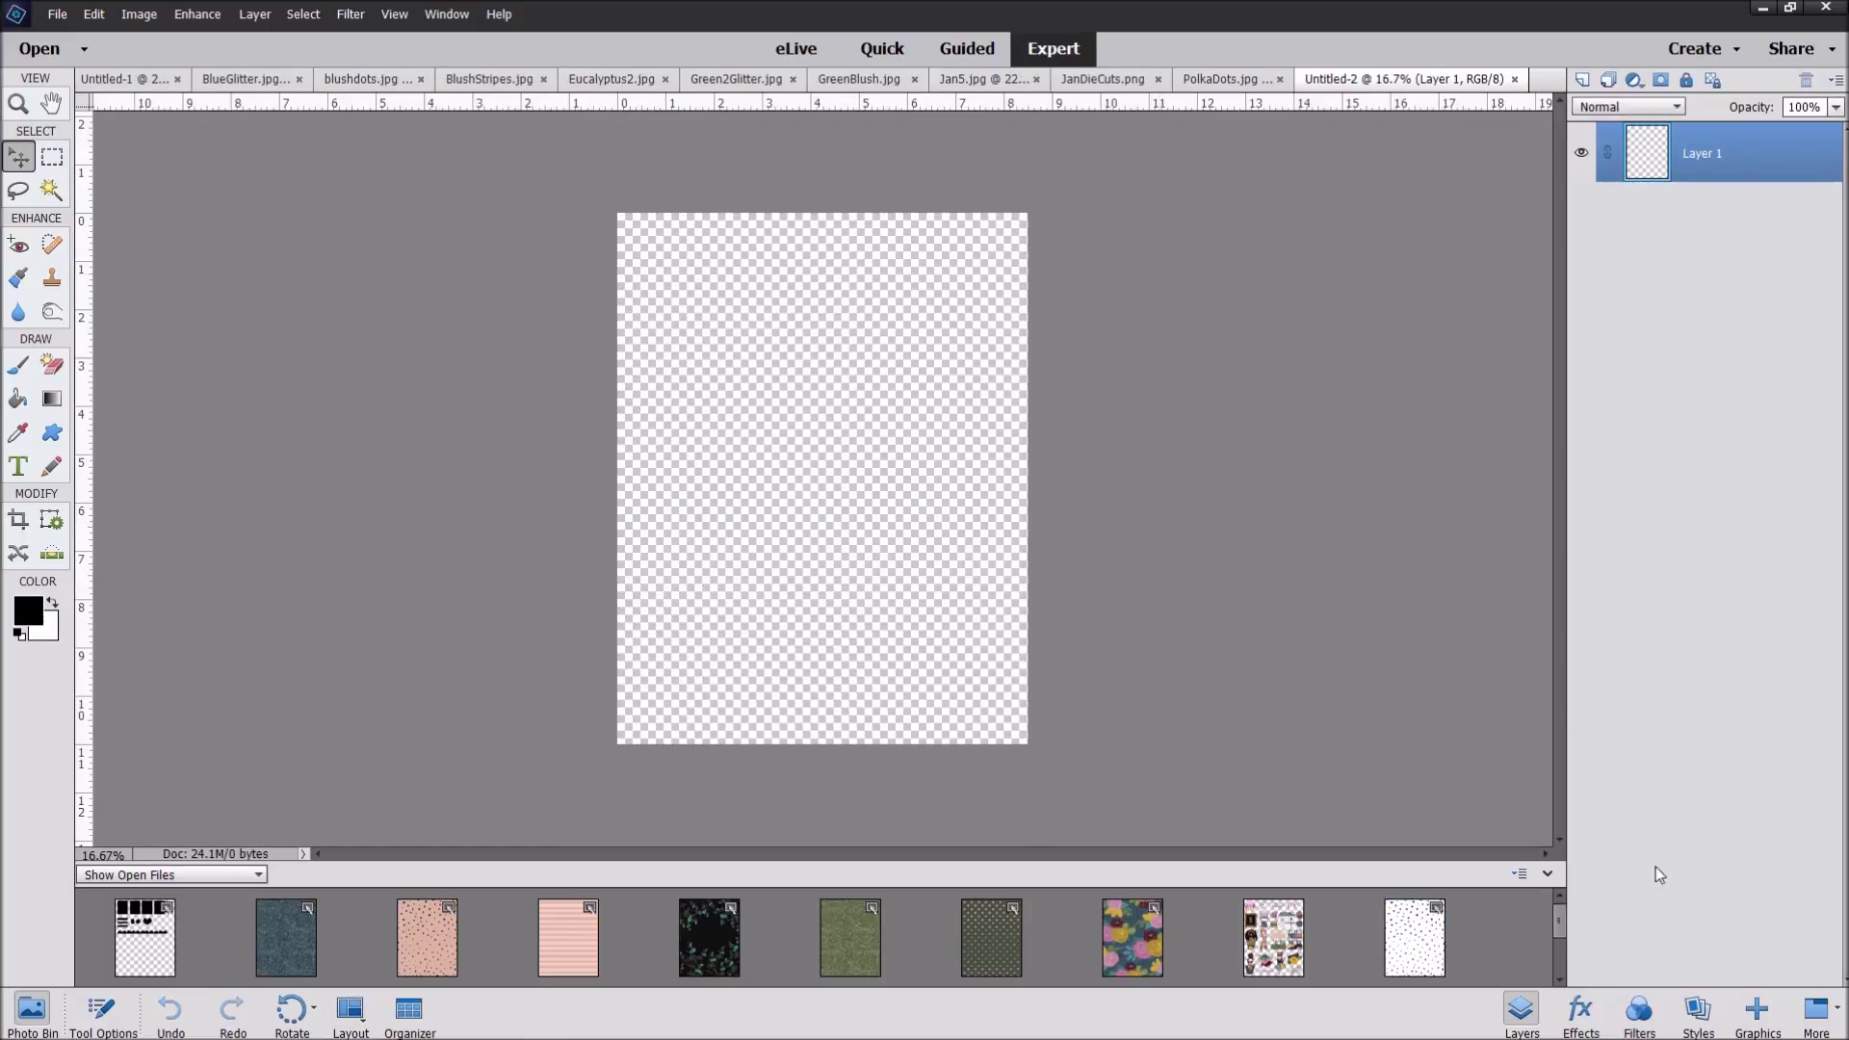
Step: Place Untitled-2 beside the template in the Photo Bin and return to Untitled-1
click(1558, 957)
drag(144, 961, 303, 966)
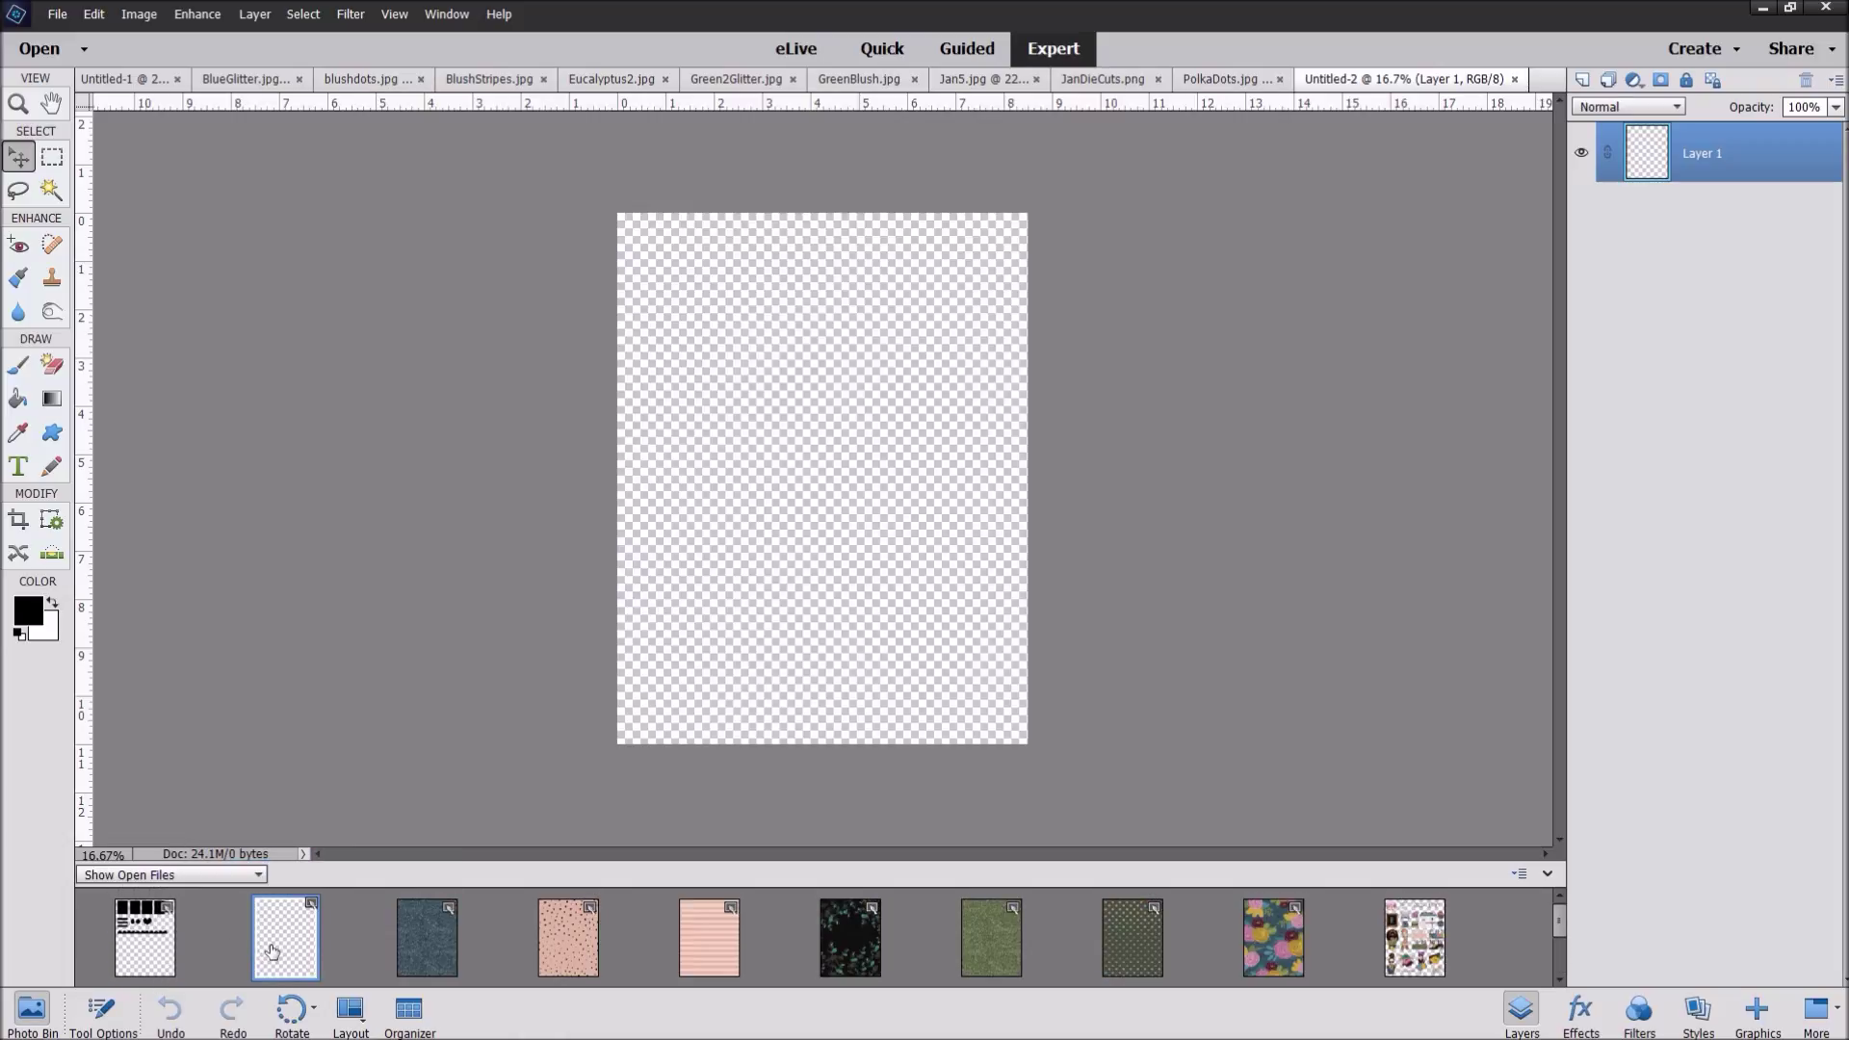
drag(154, 932, 258, 968)
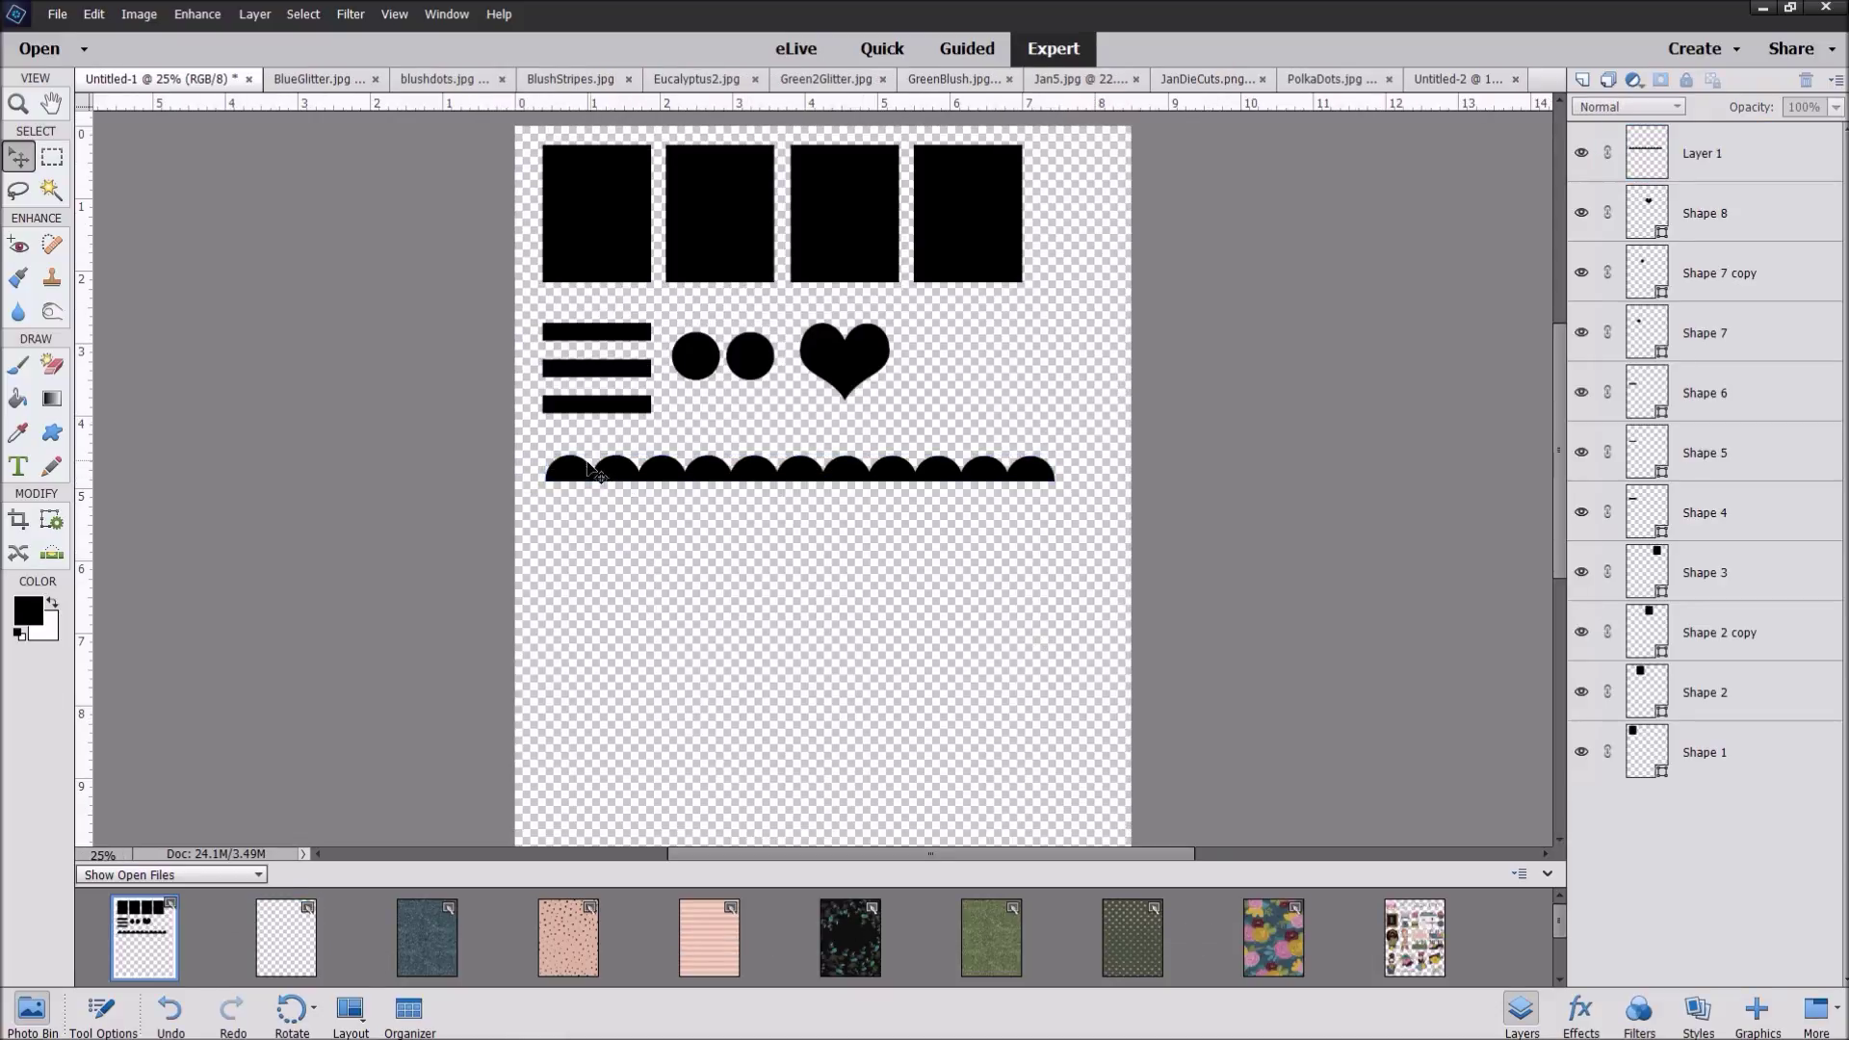
Step: Bring the GreenBlush paper into the template above Layer 1 and clip it with Ctrl+G
click(1144, 927)
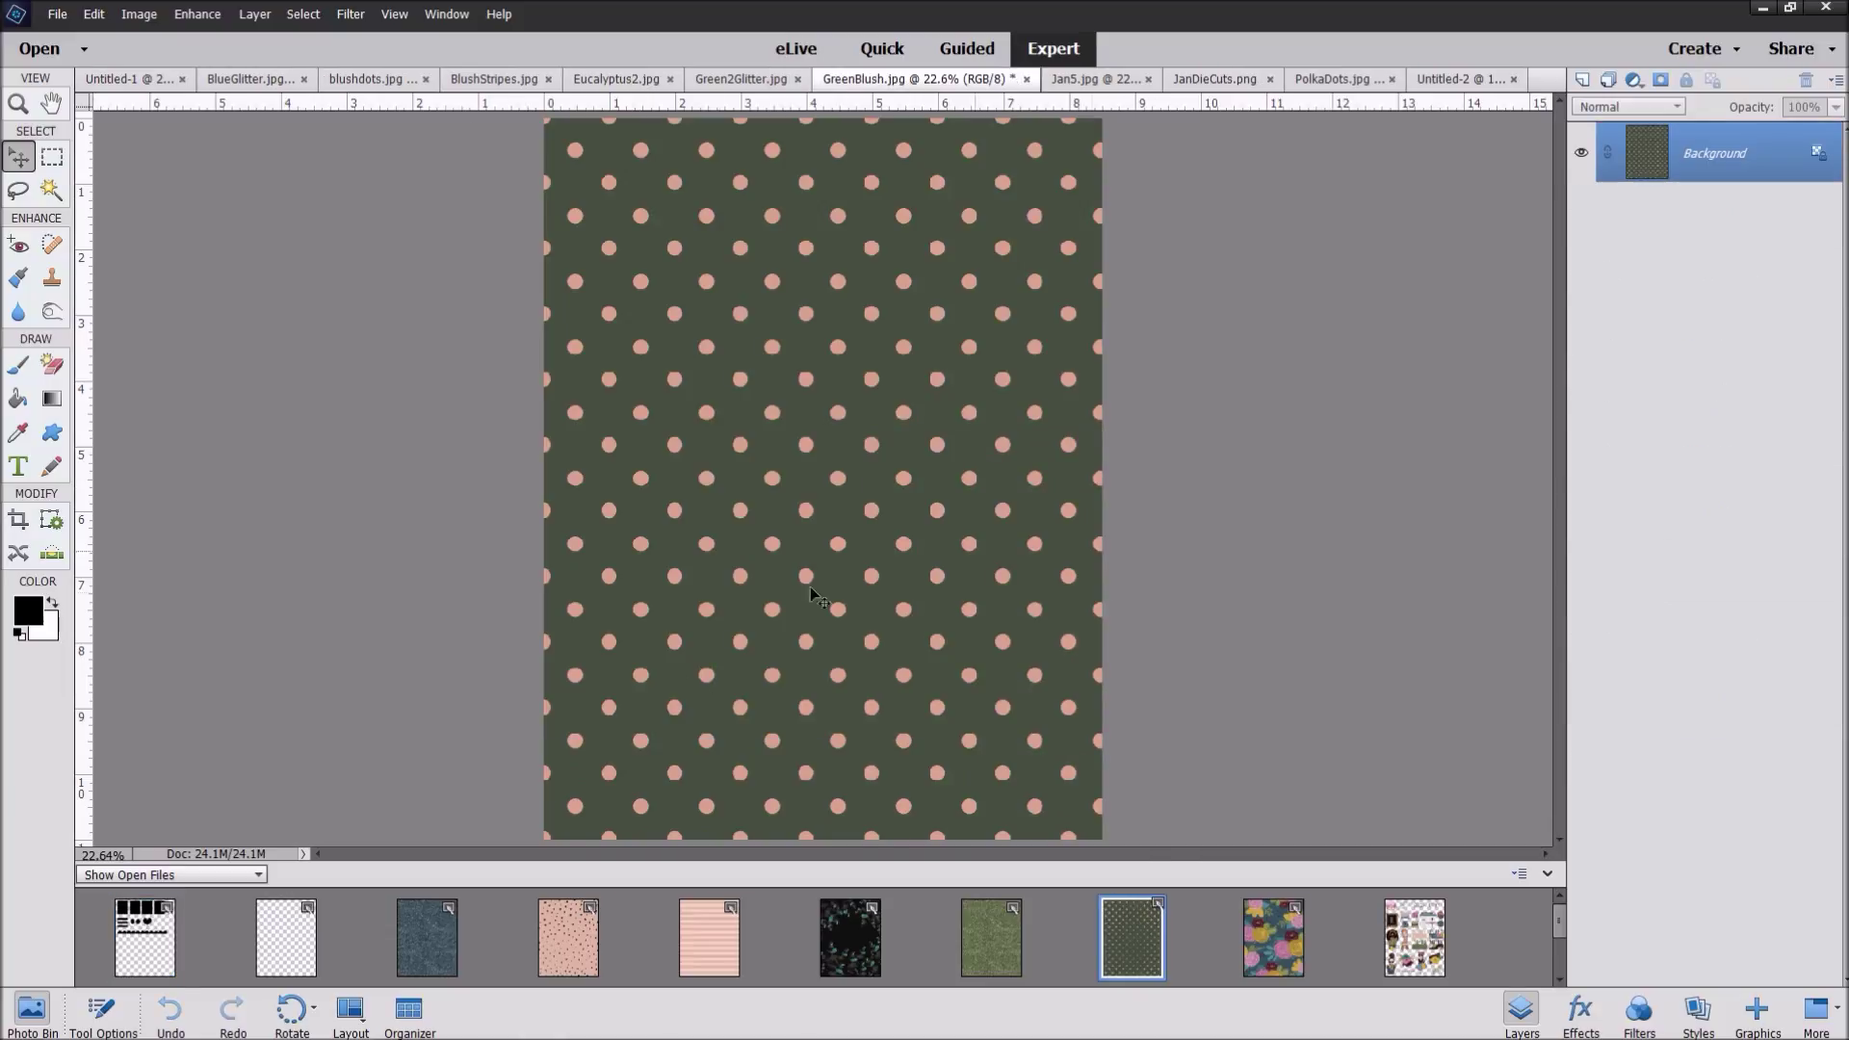
click(157, 946)
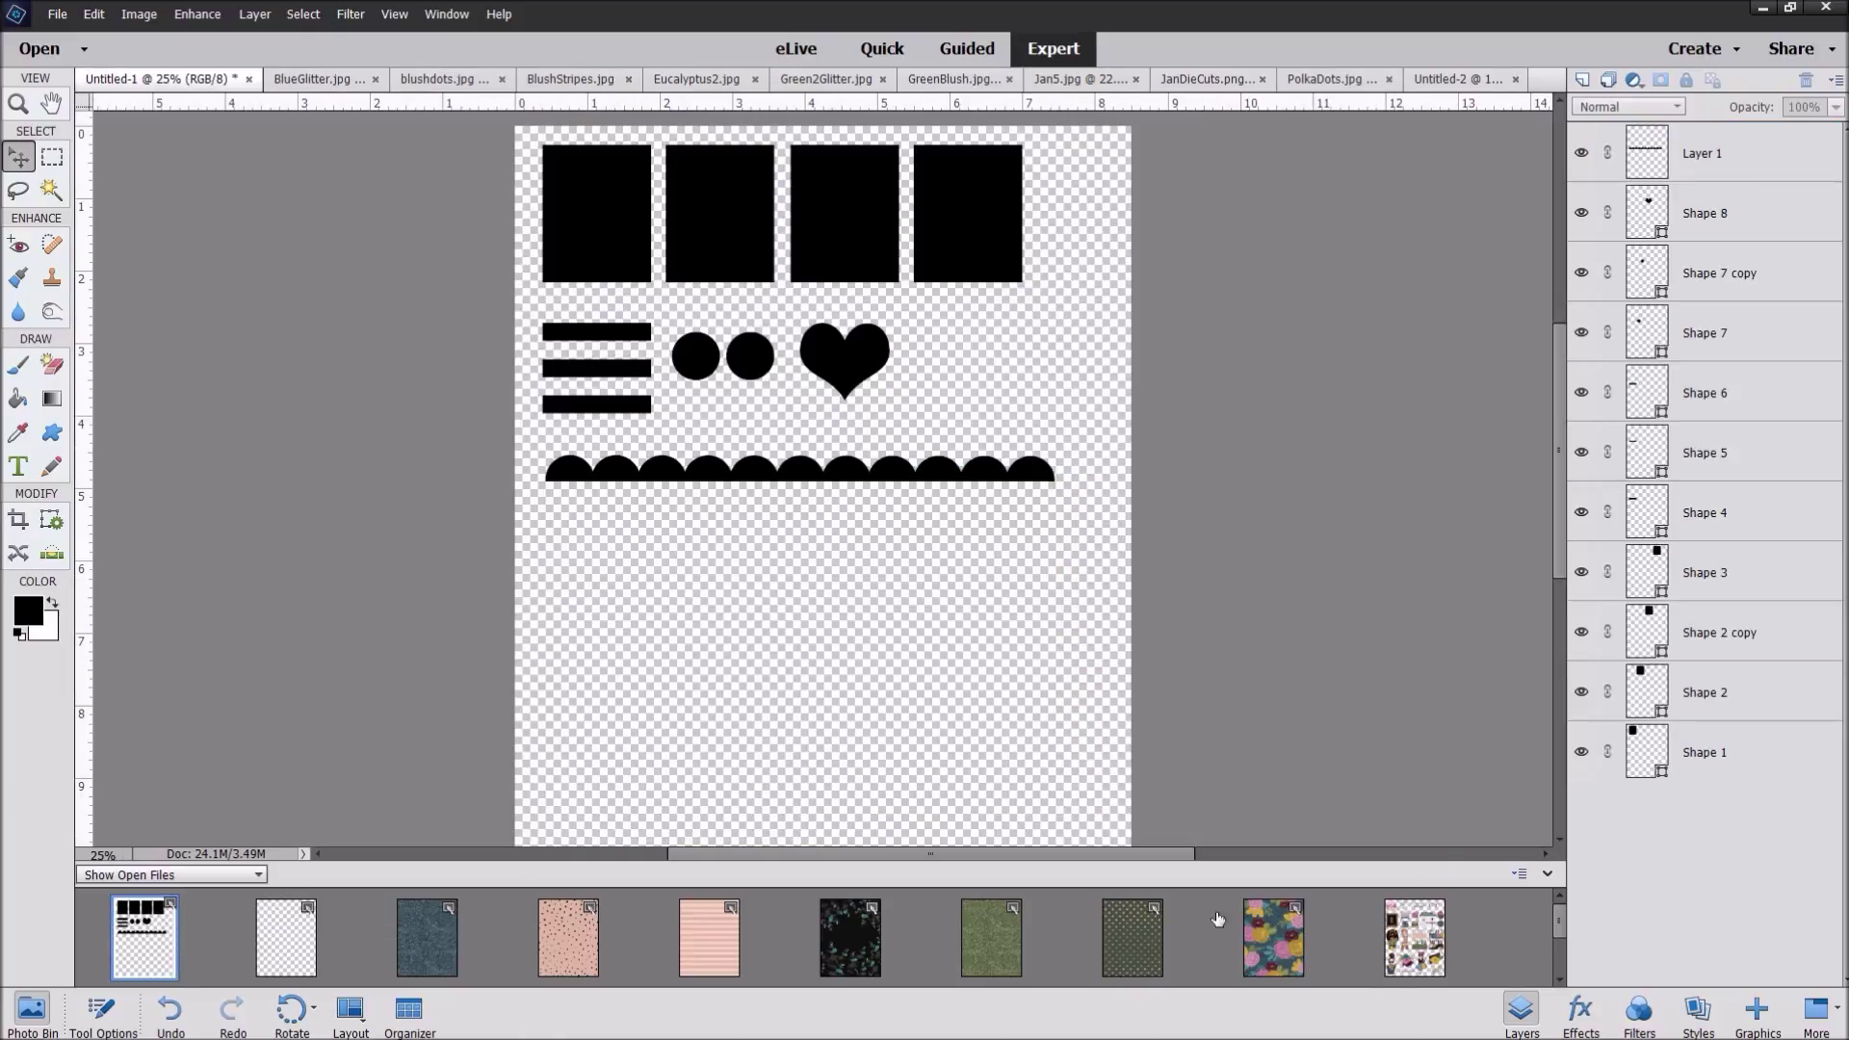
click(1143, 953)
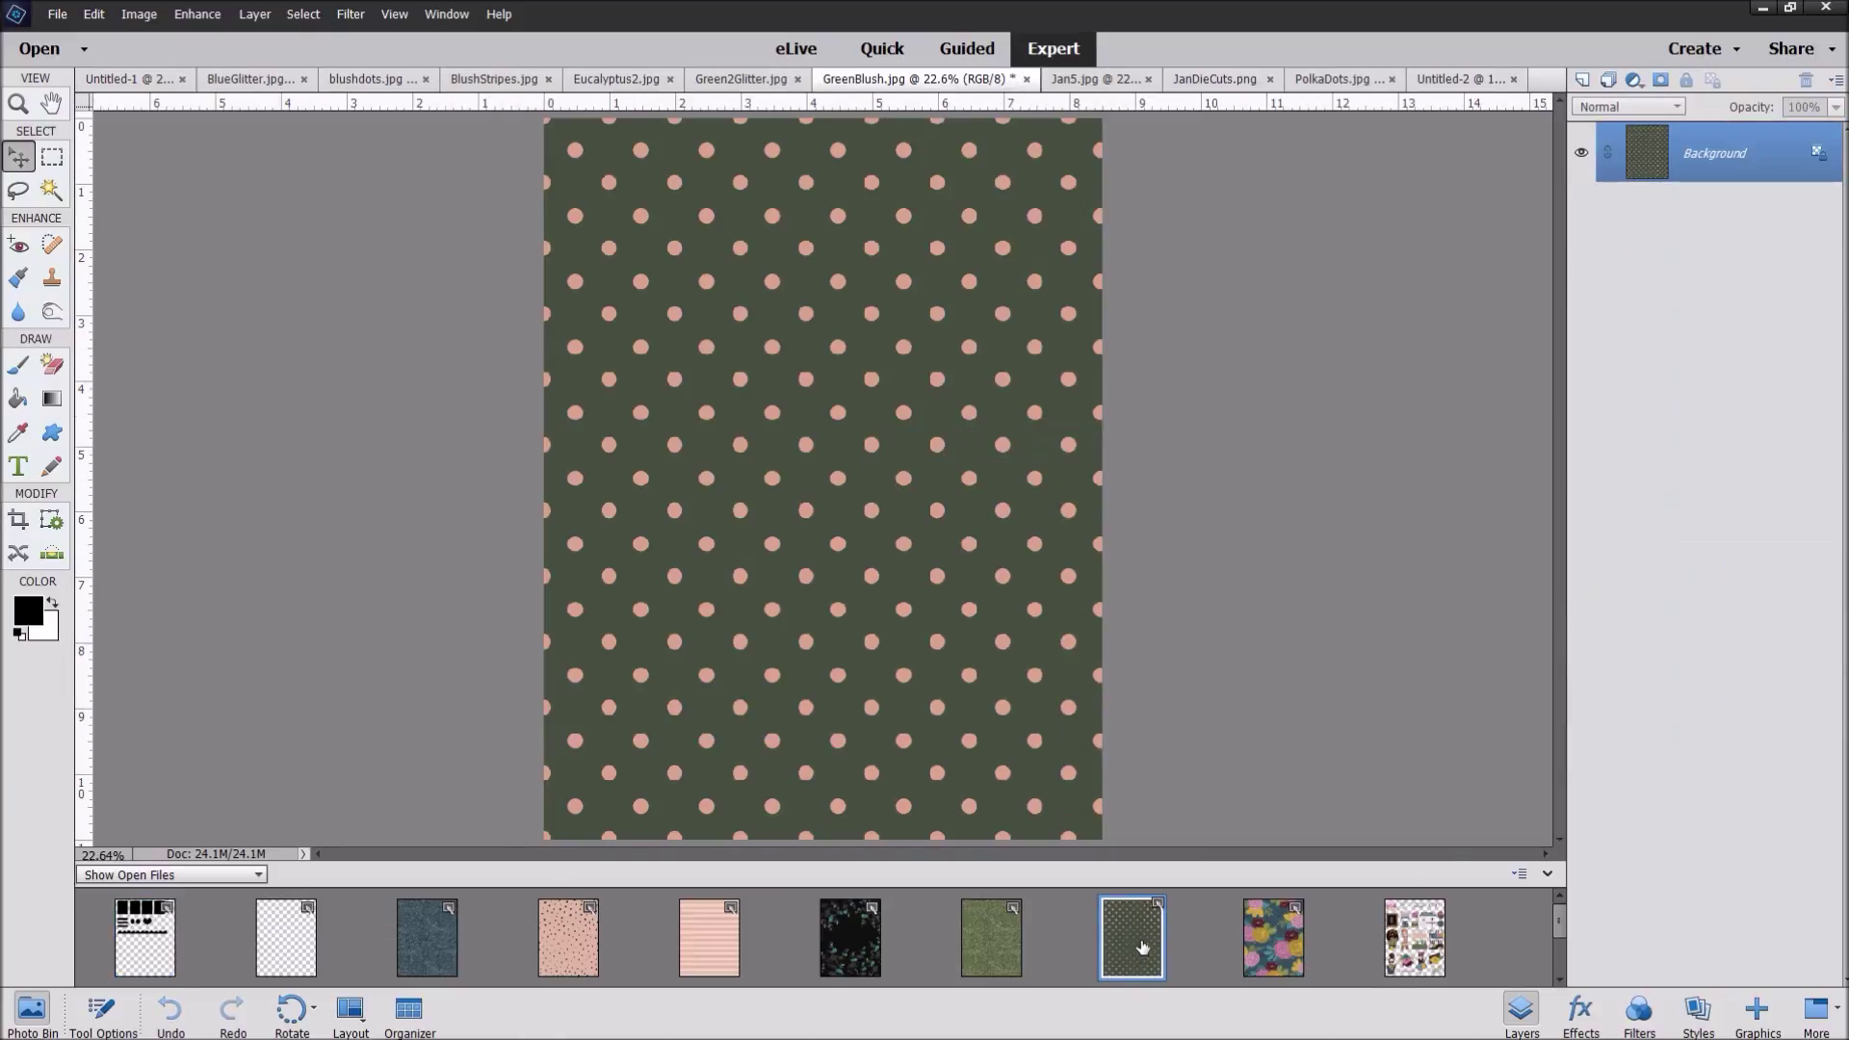
click(154, 944)
drag(1143, 958, 843, 391)
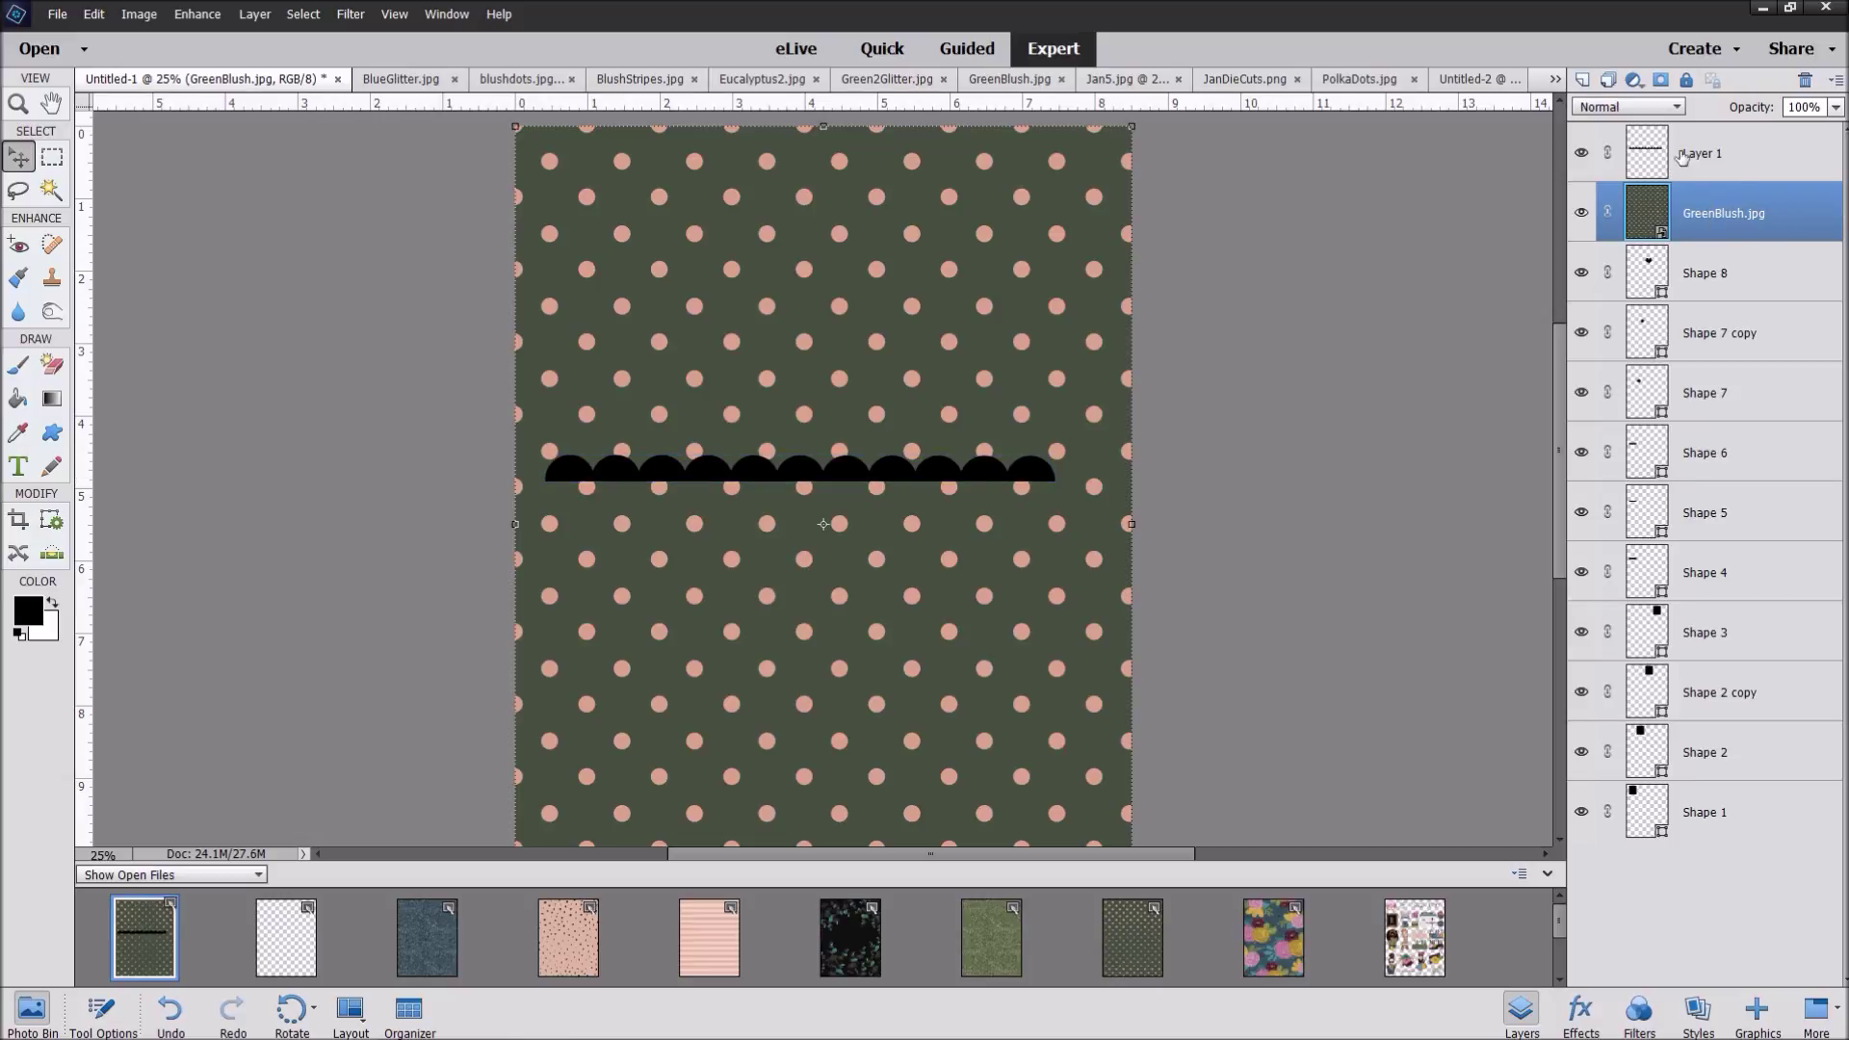
drag(1787, 227, 1785, 154)
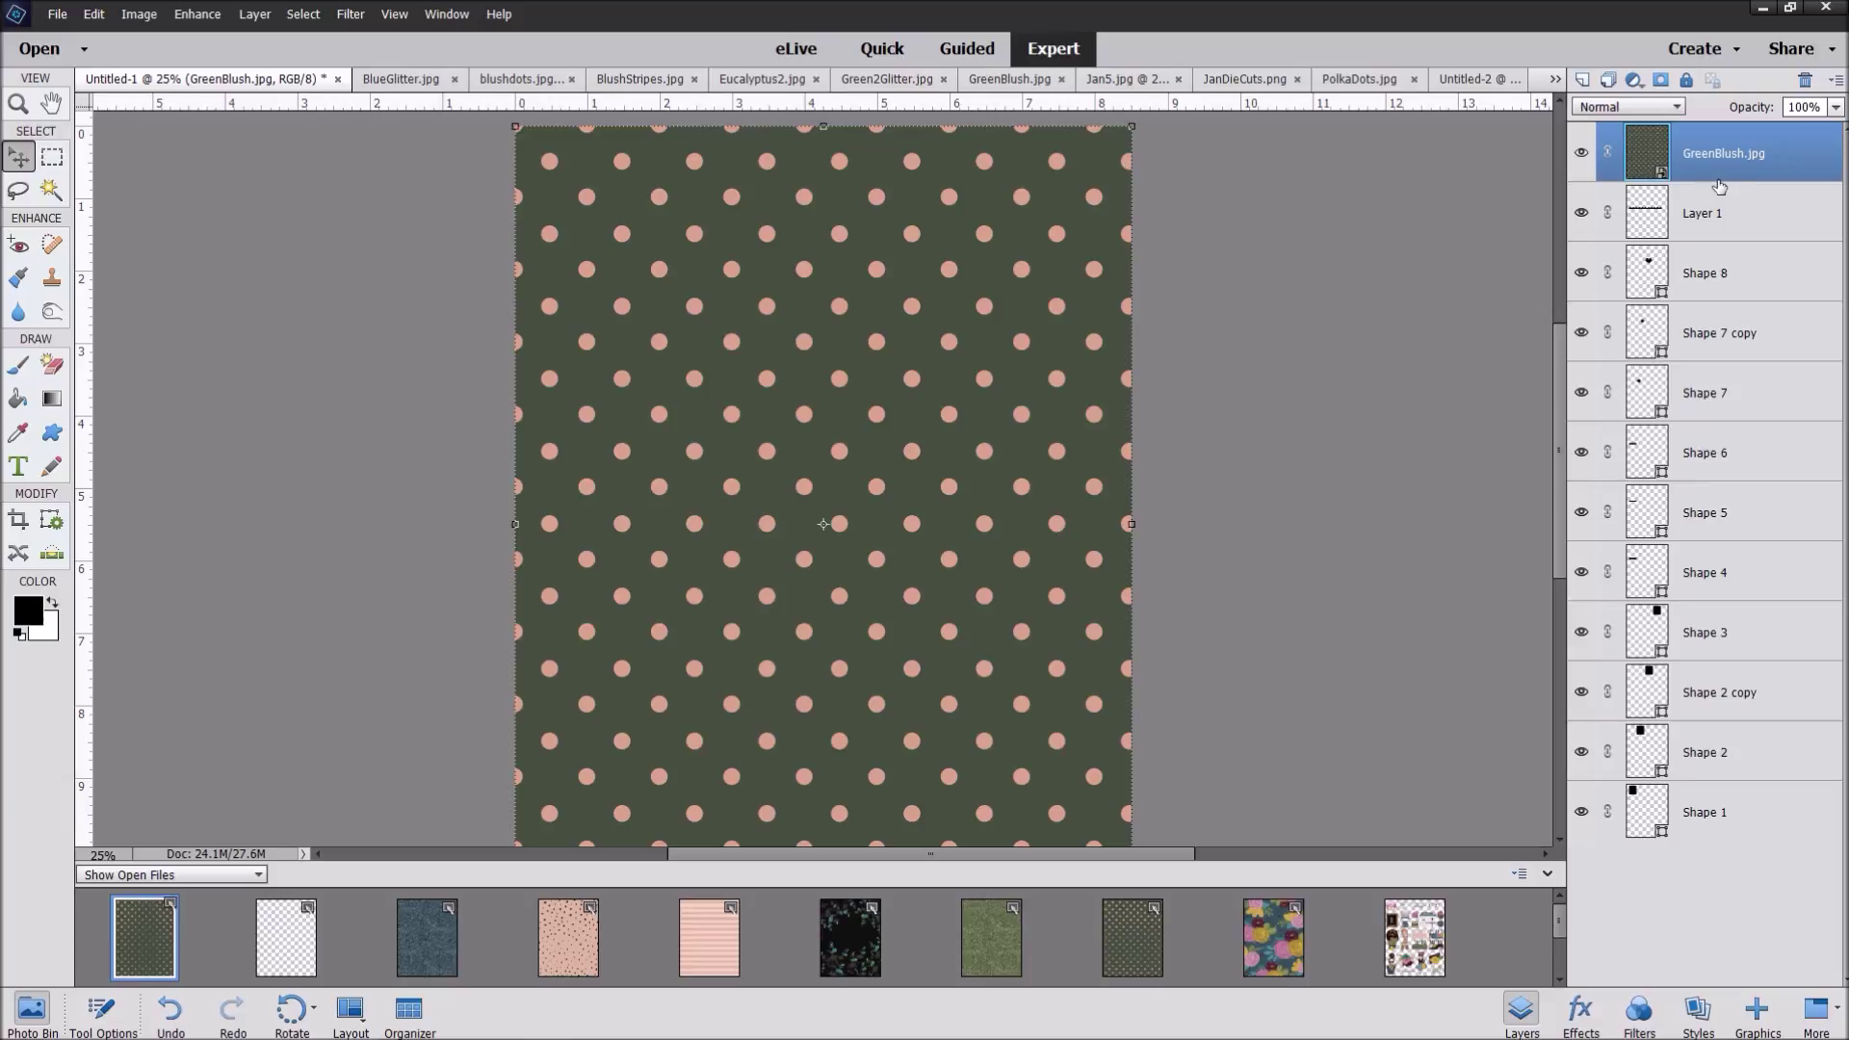
drag(1718, 186, 1711, 174)
key(ctrl+g)
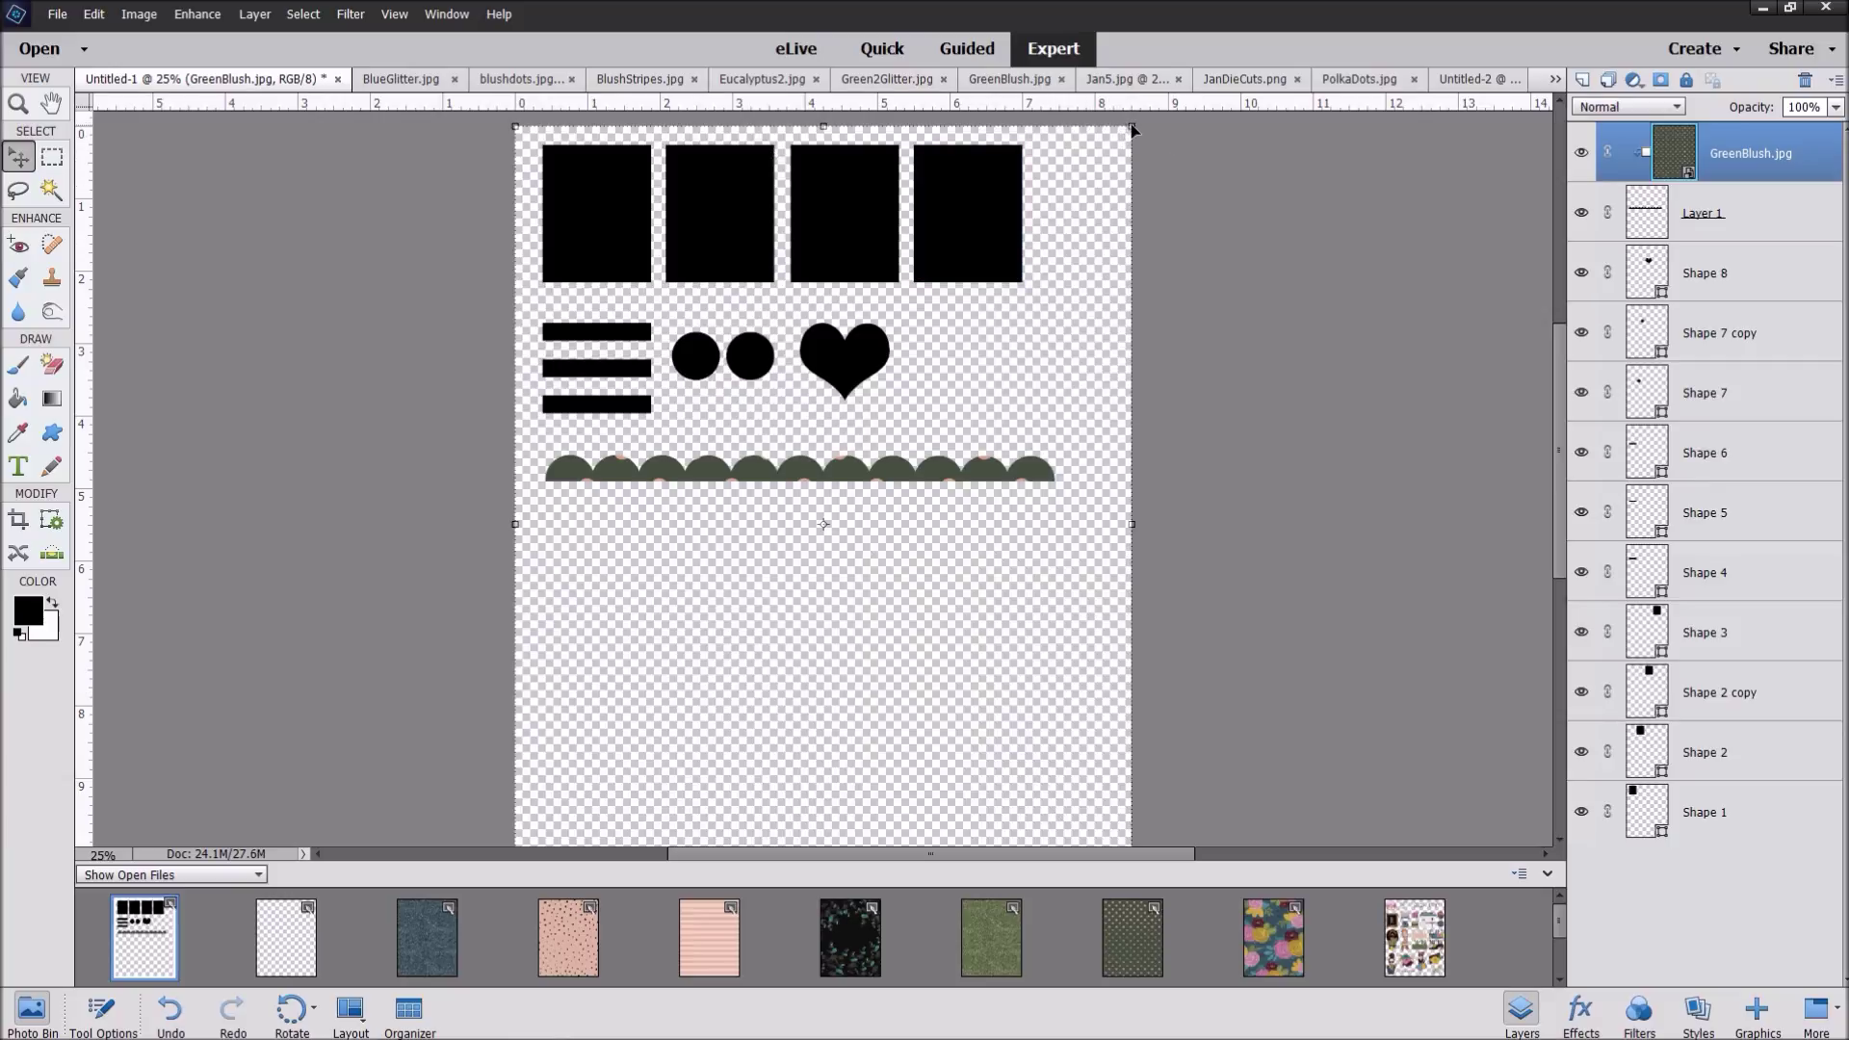
Step: Scale the GreenBlush paper down, rotate it a quarter turn over the strip, and commit
drag(1133, 130, 1063, 229)
drag(899, 325, 926, 357)
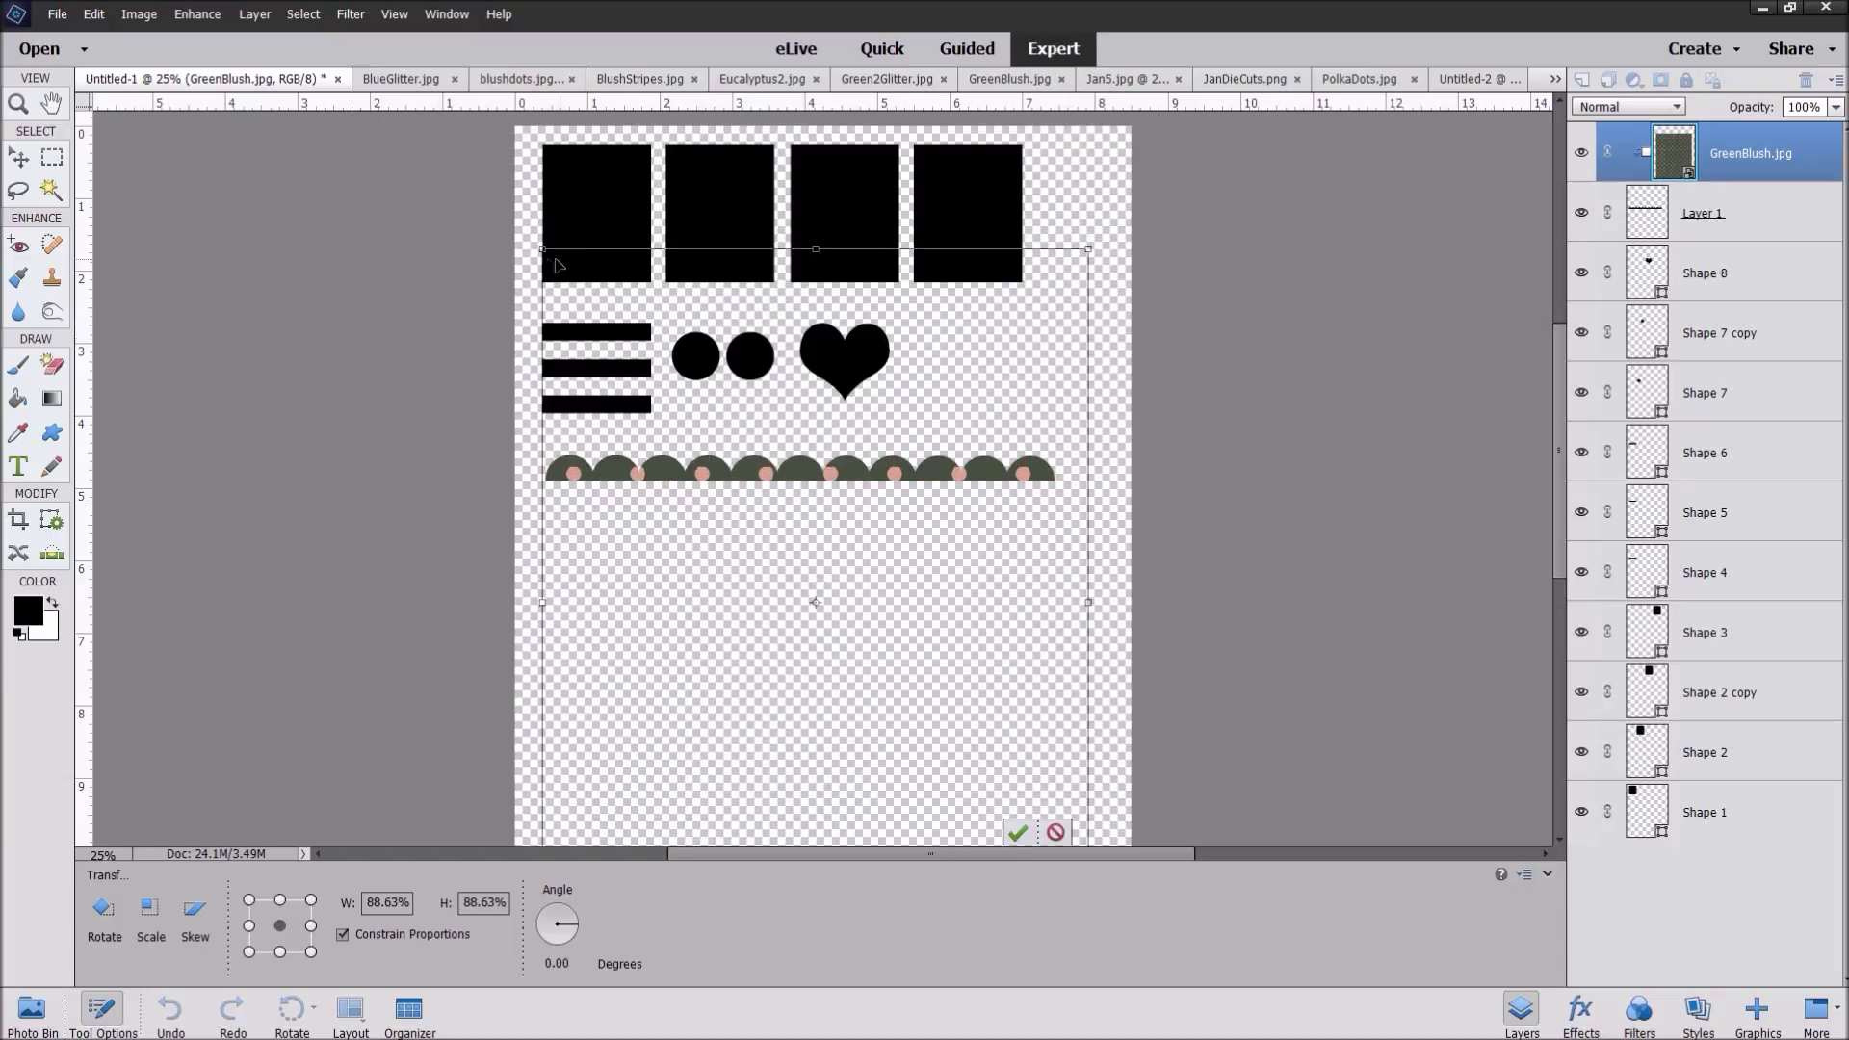
drag(542, 250, 753, 523)
drag(895, 566, 866, 412)
drag(1099, 351, 610, 339)
drag(787, 485, 709, 502)
drag(1052, 363, 1058, 359)
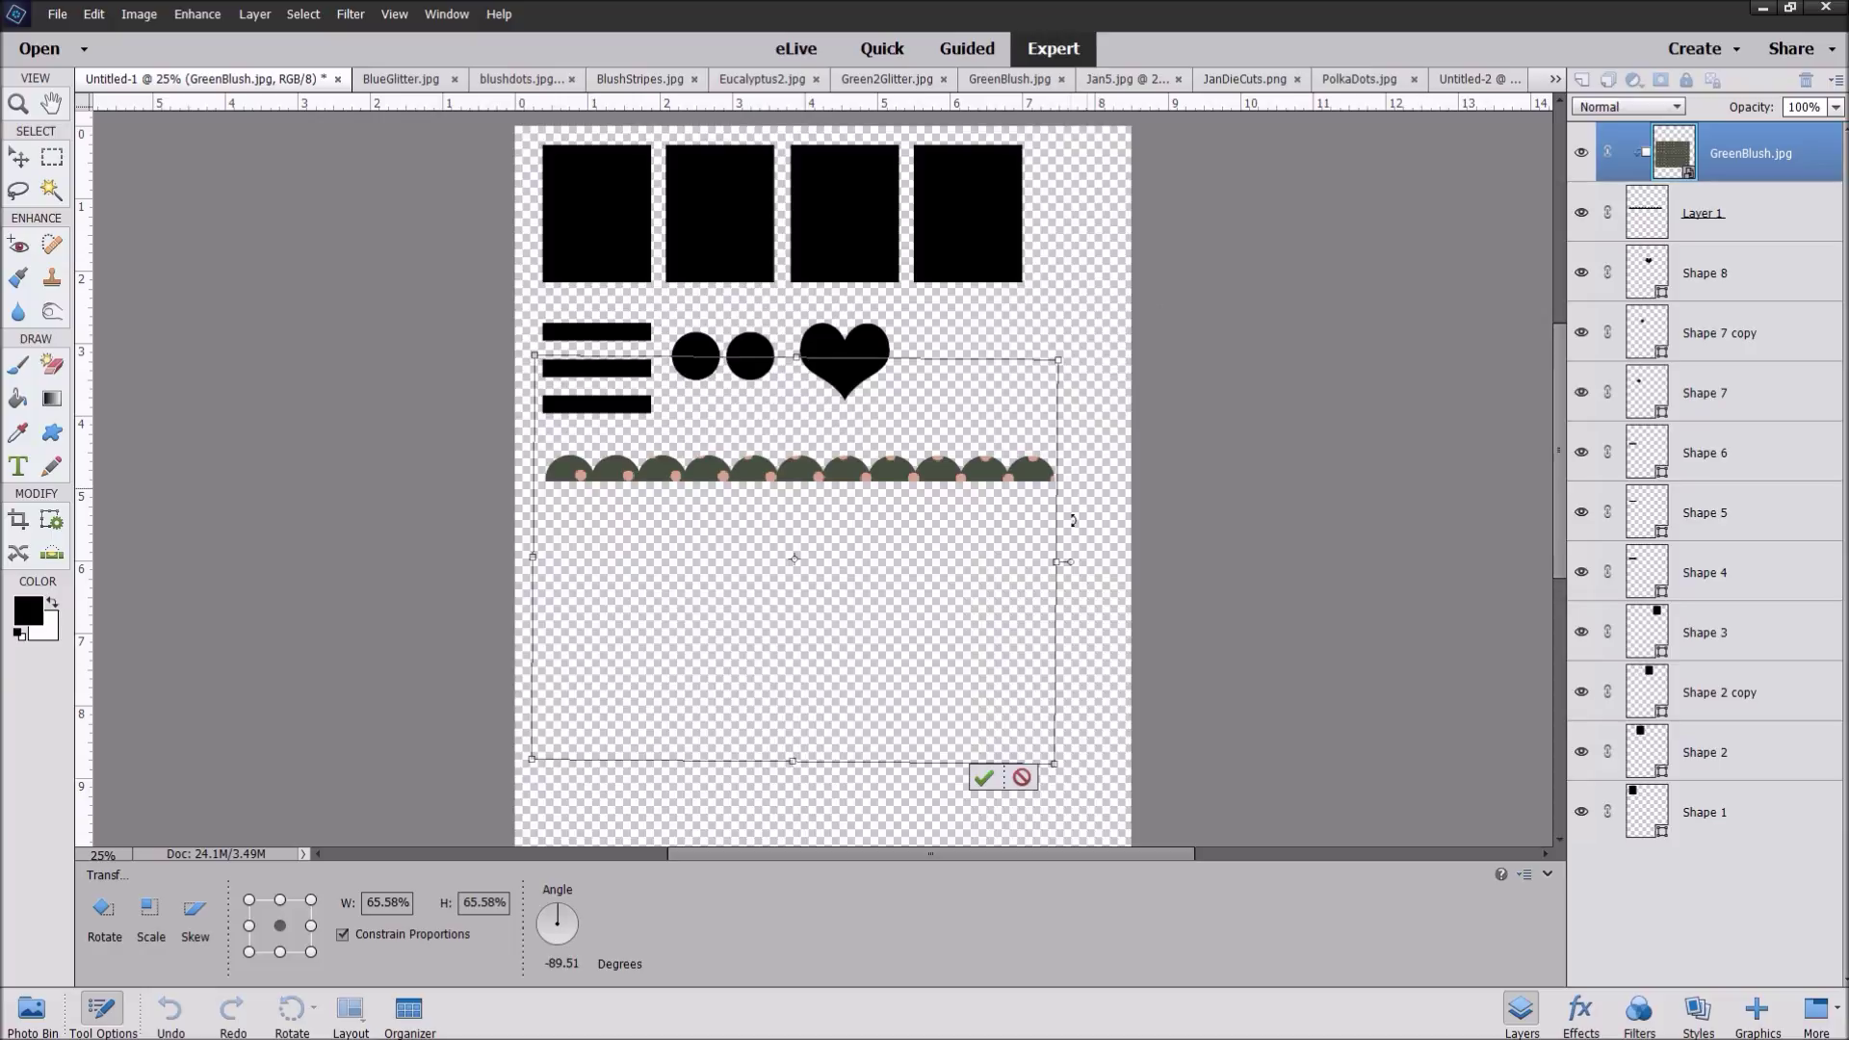
click(983, 778)
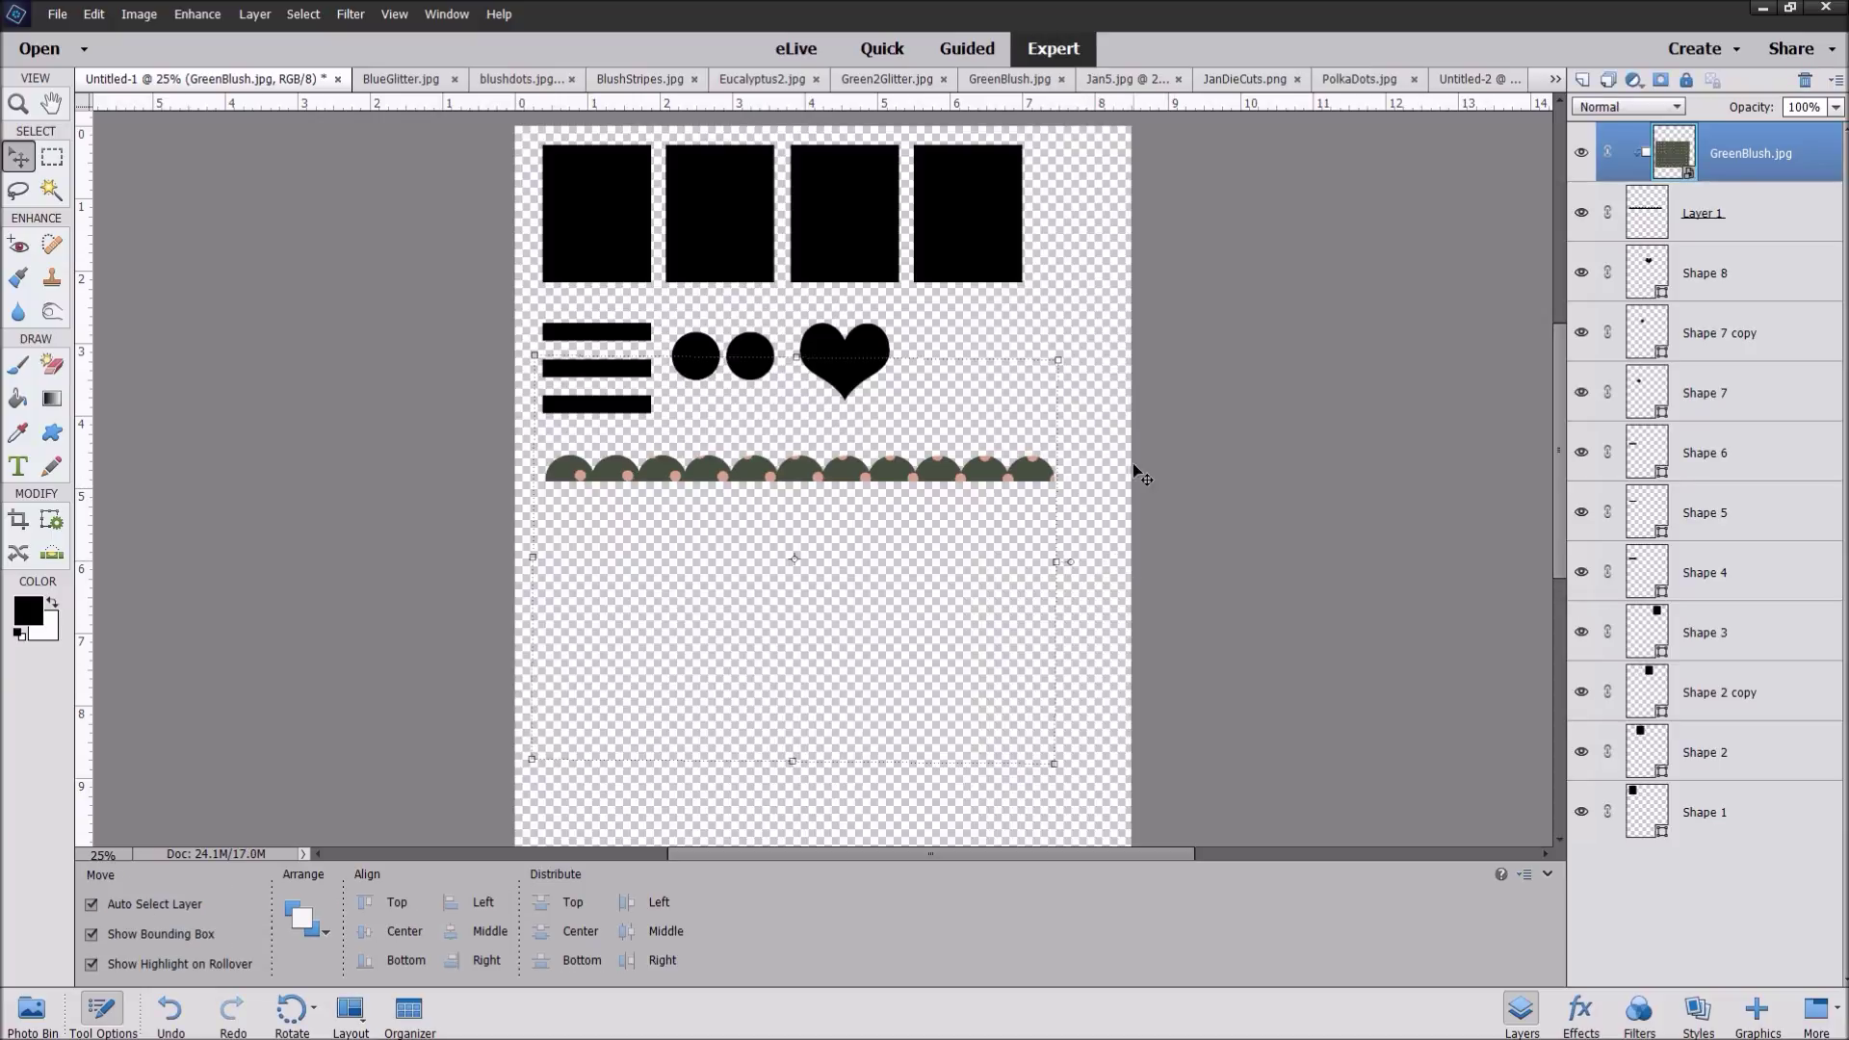
click(1103, 503)
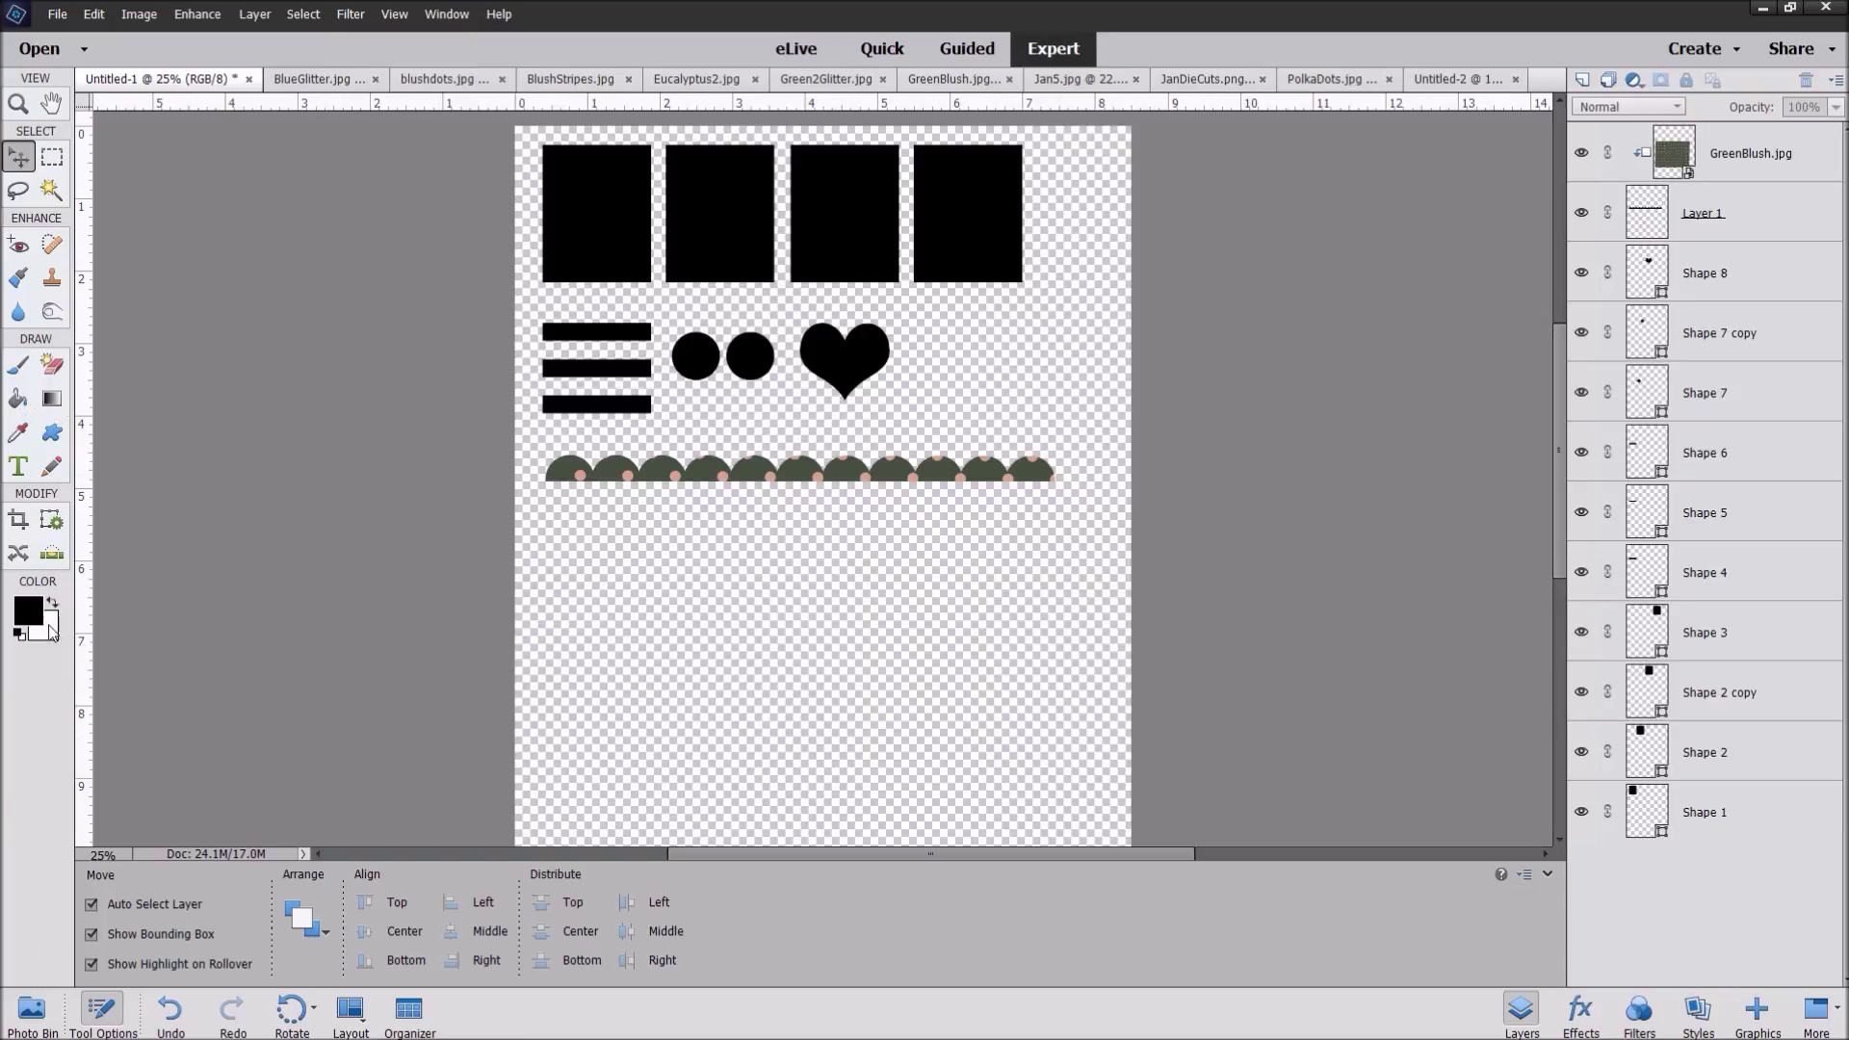
Step: Set the Paint Bucket to solid-colour Paint mode and switch to the Jan5 floral paper
click(16, 404)
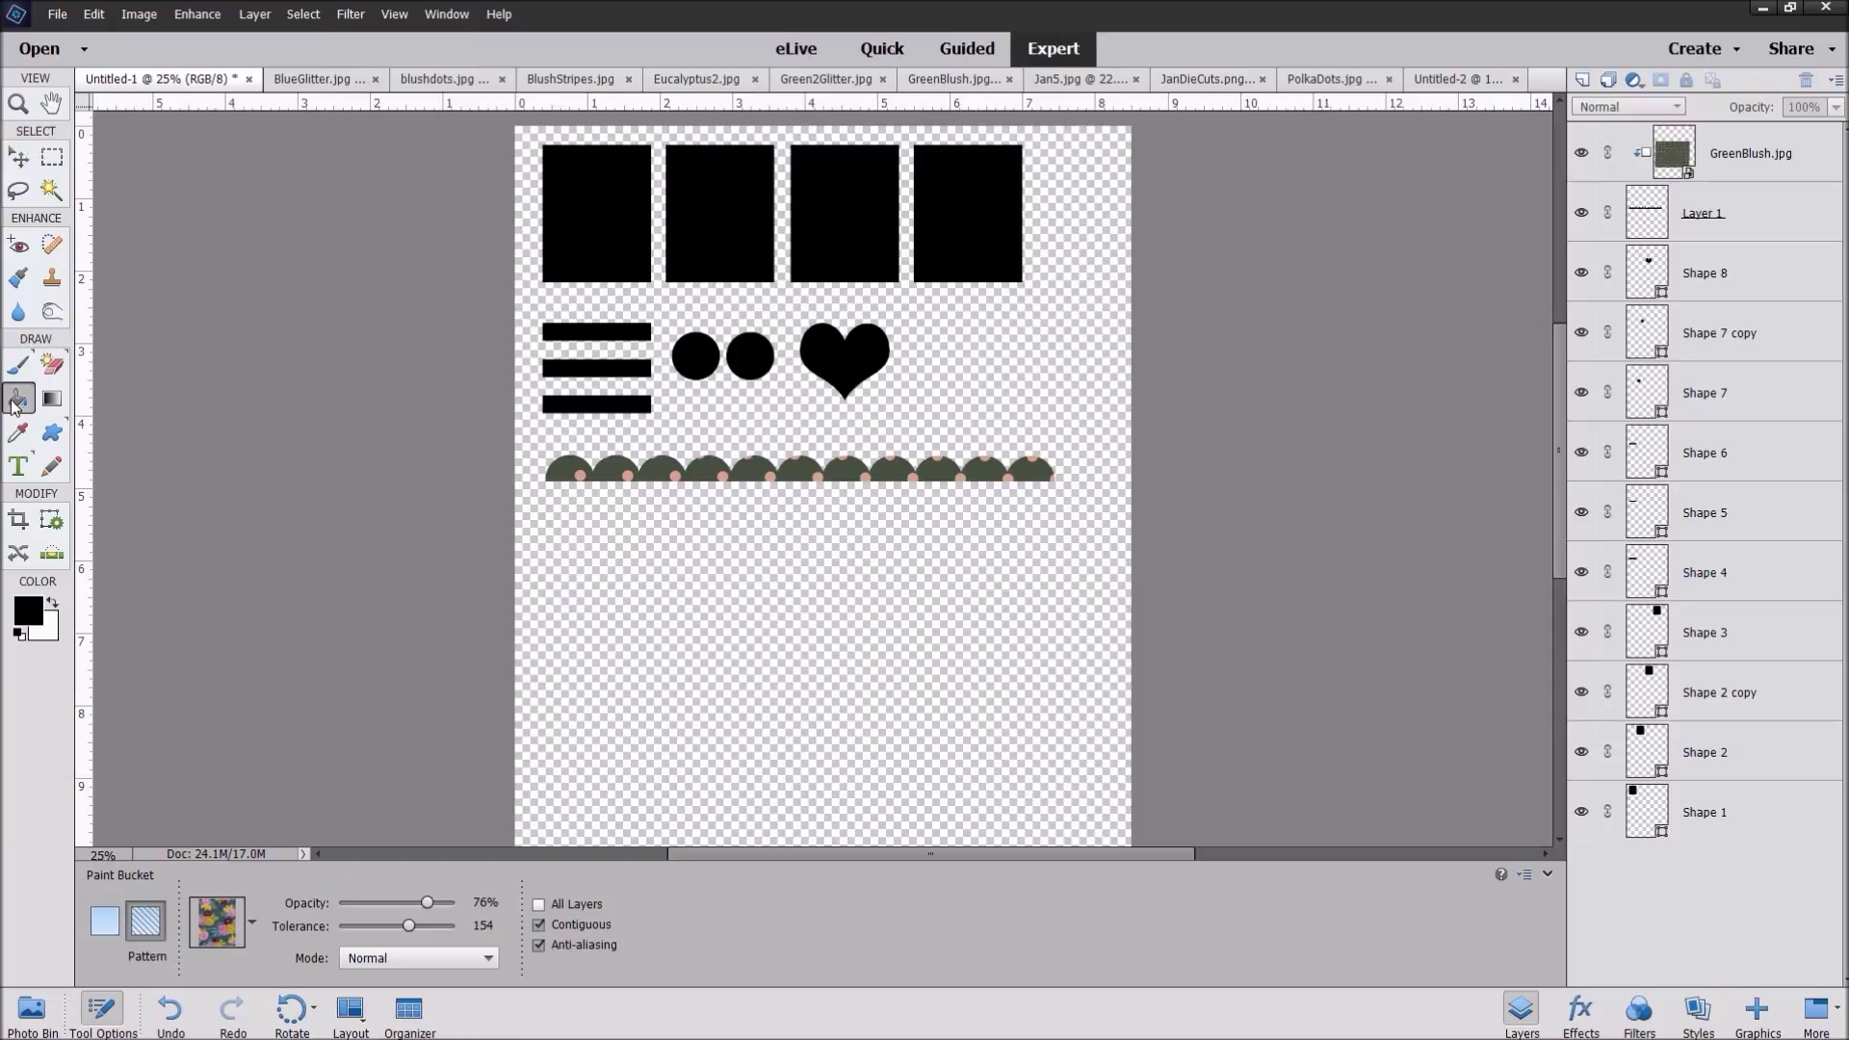
click(105, 920)
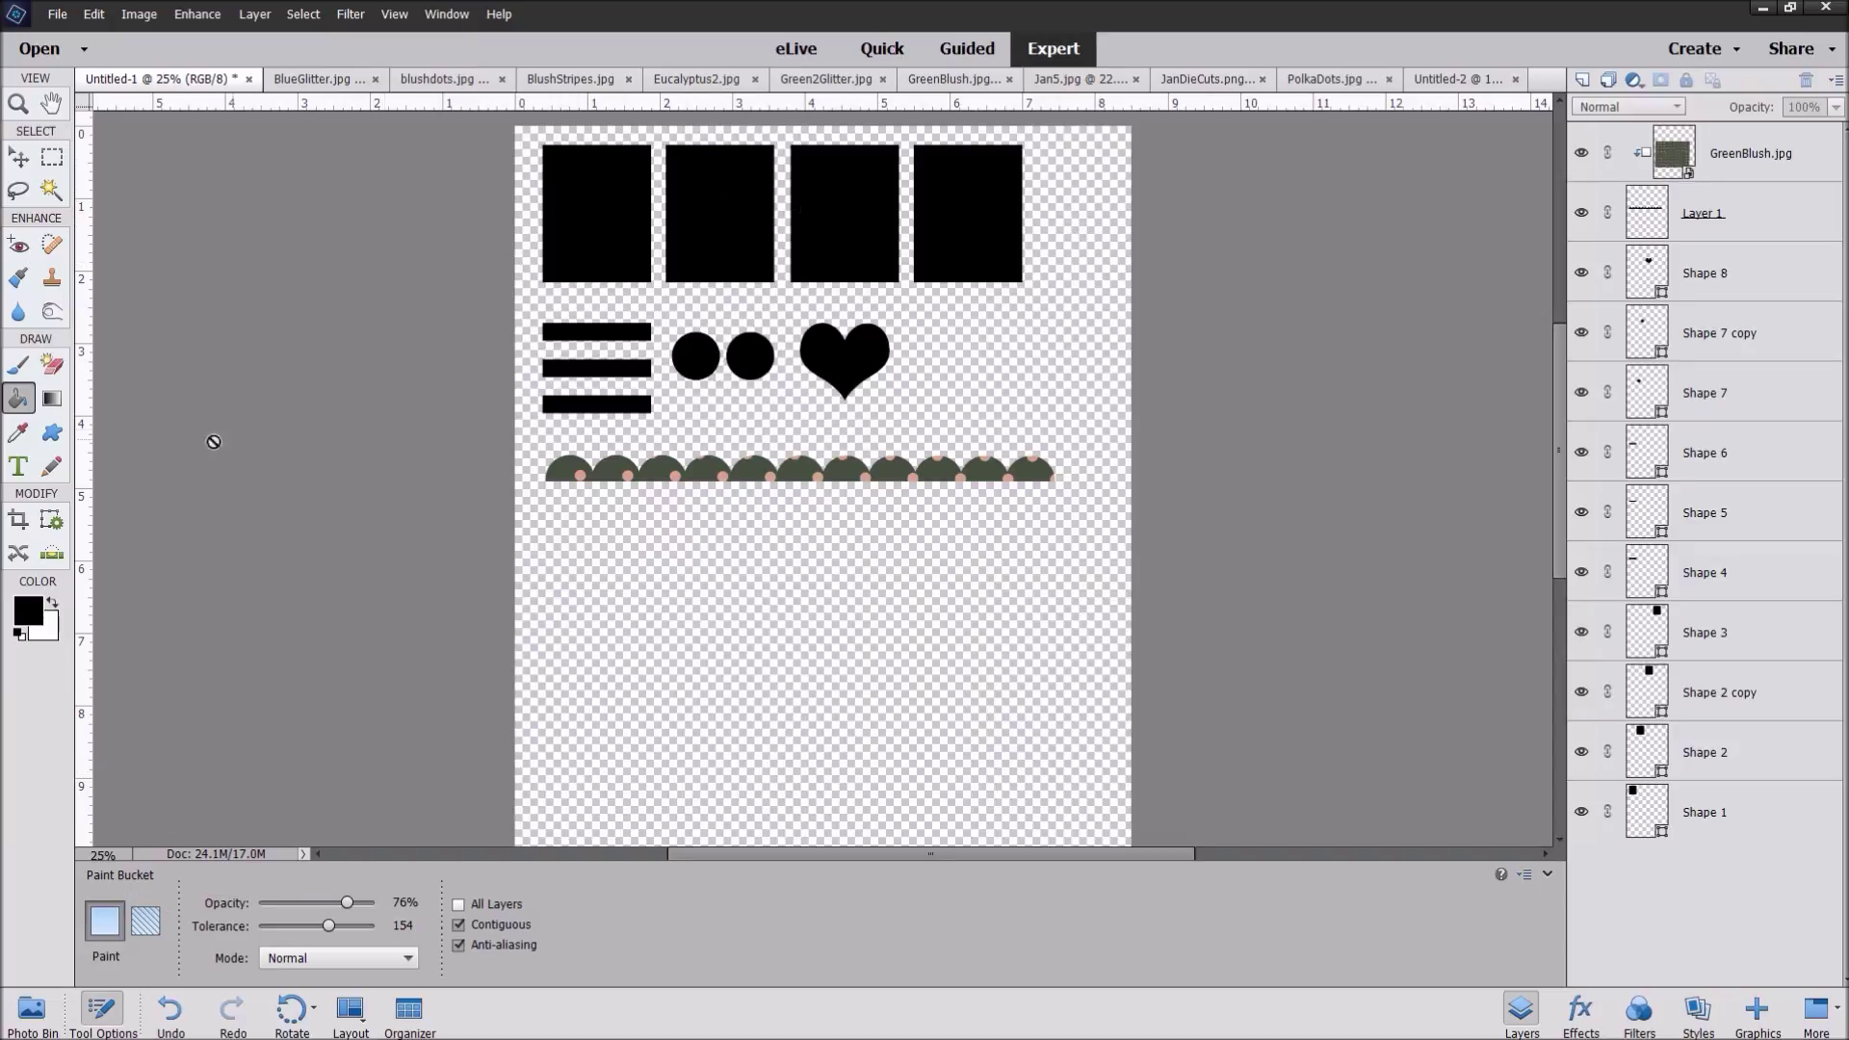
click(32, 1011)
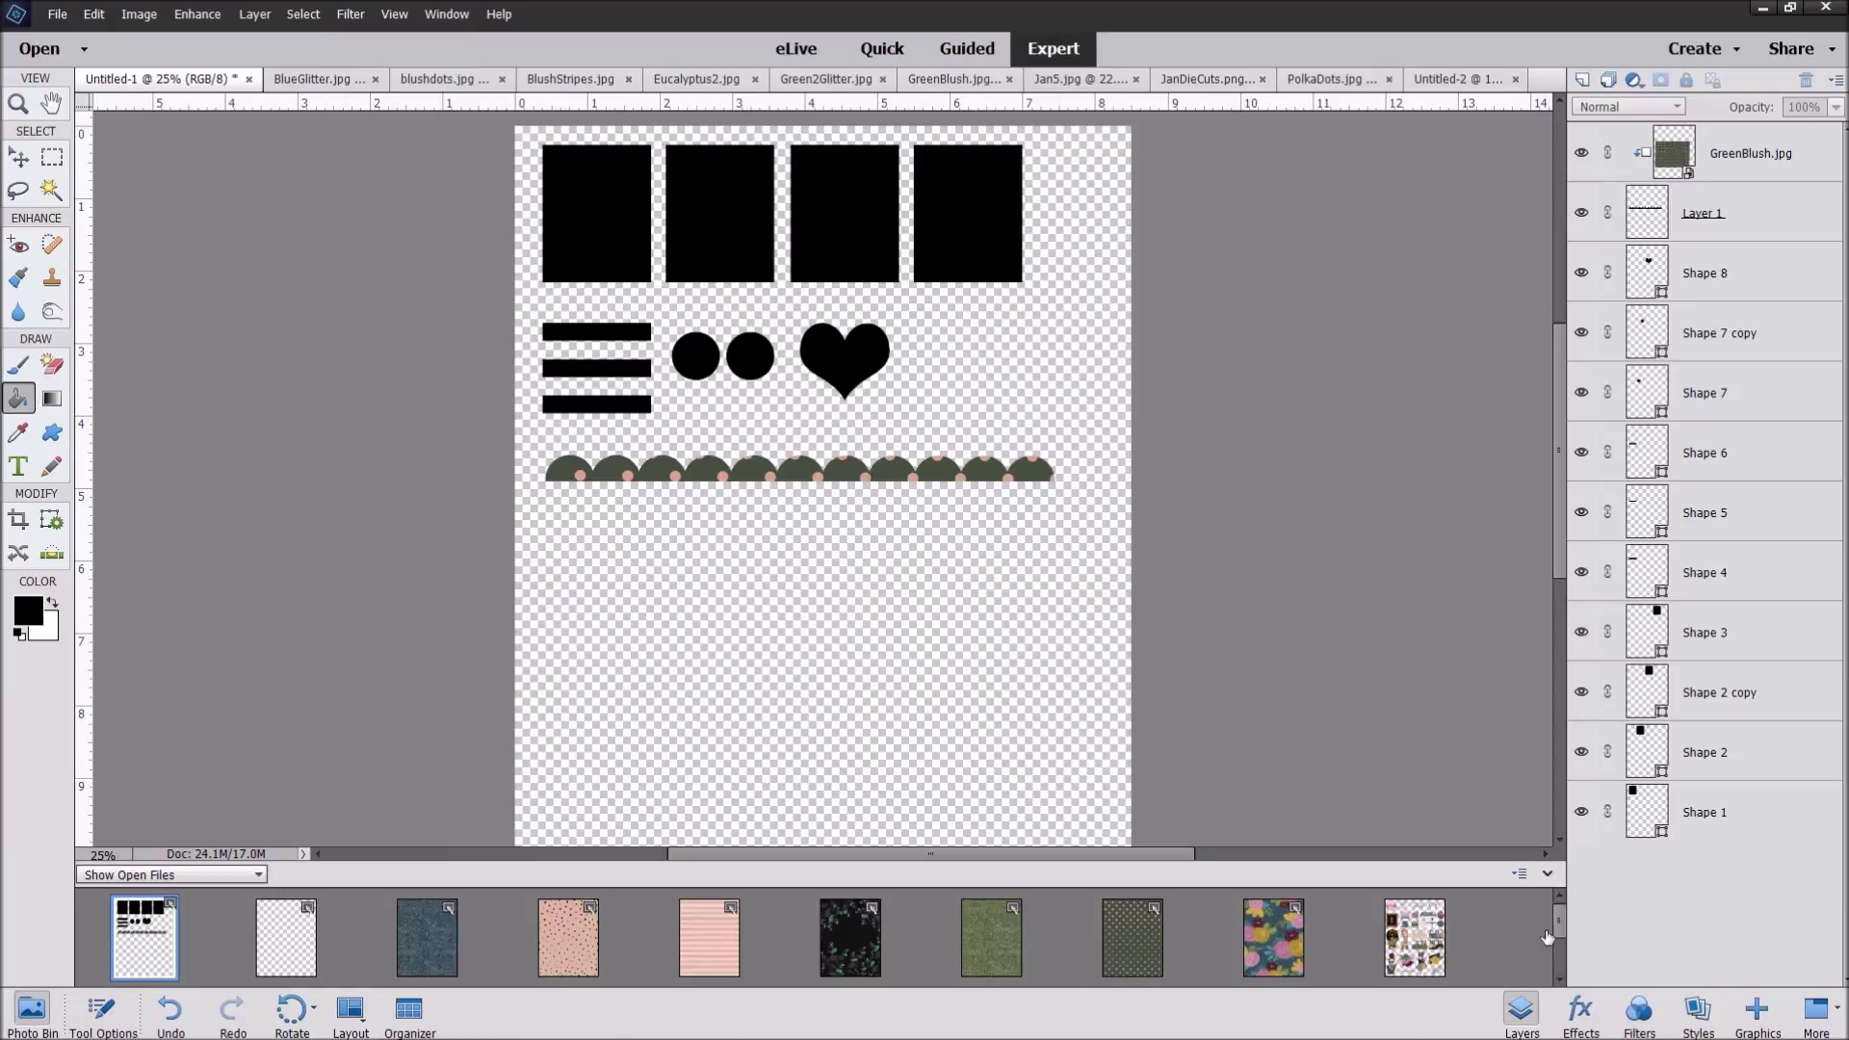
click(1273, 939)
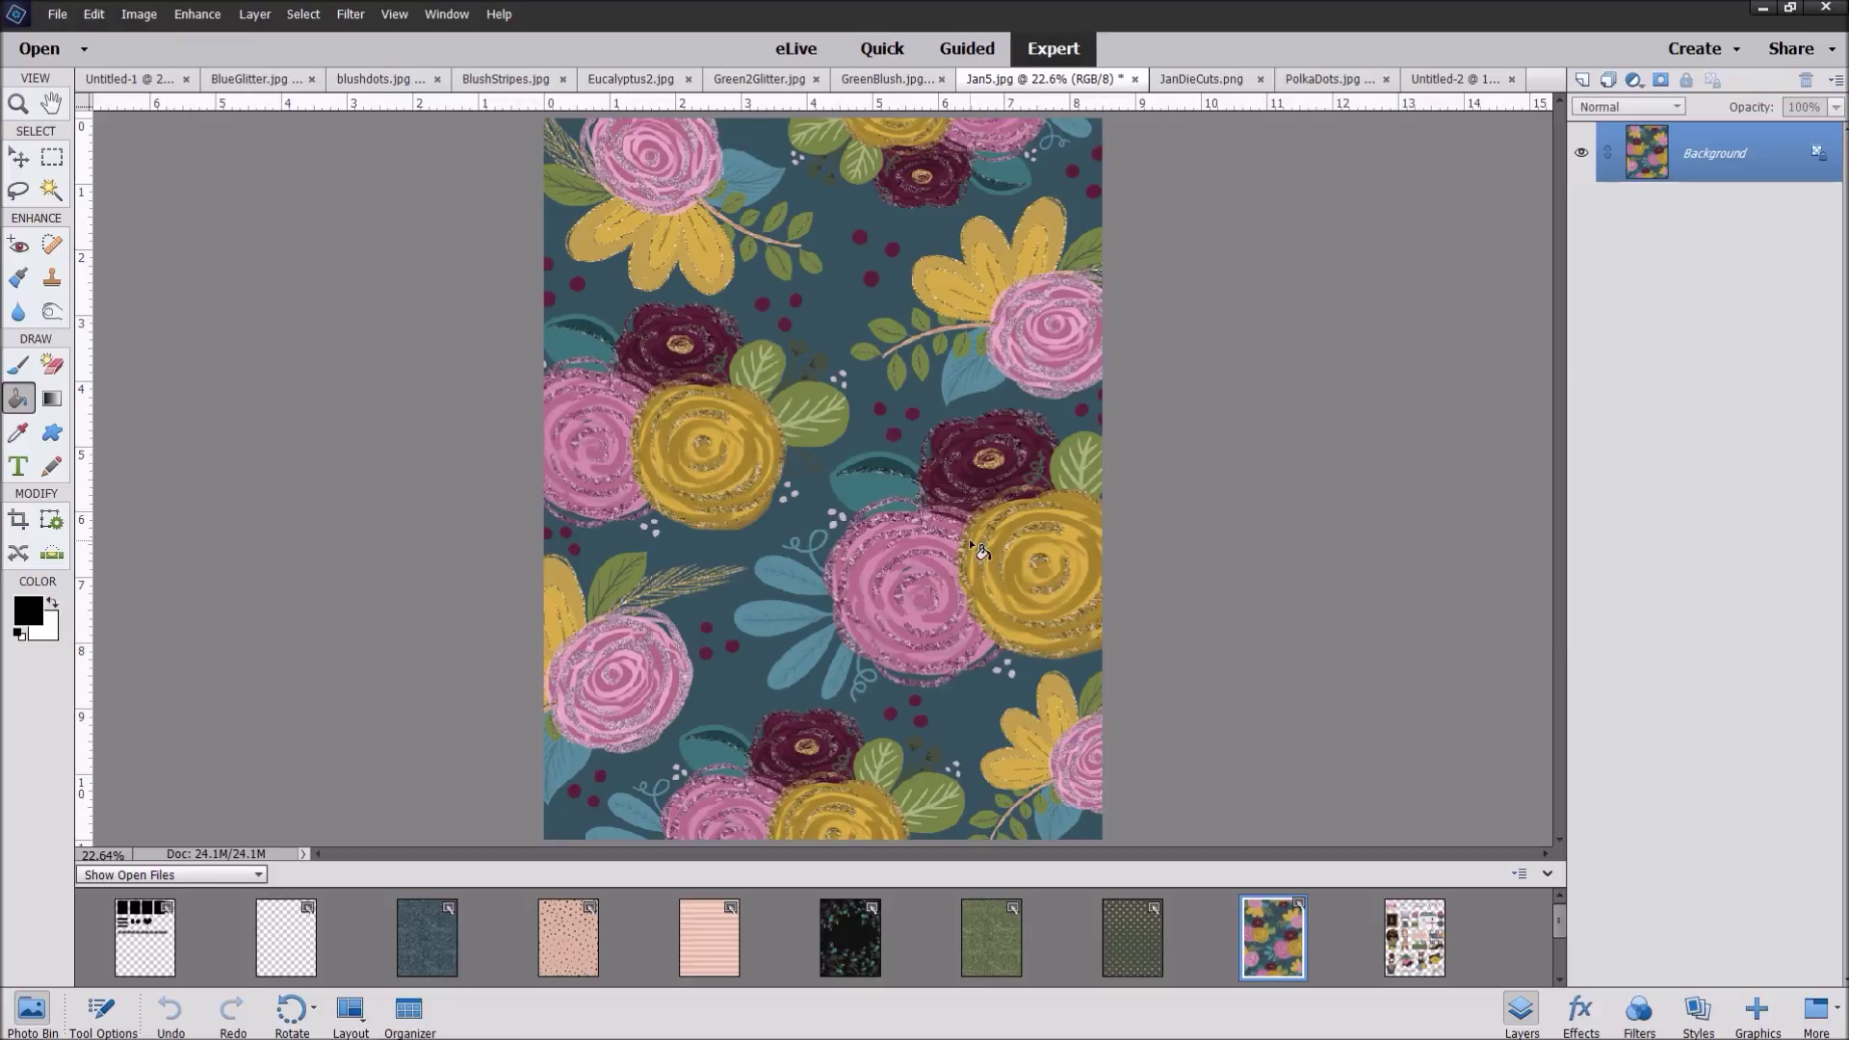
Step: Define the Jan5 floral paper as a pattern named Jan5.jpg, then return to Untitled-1
click(84, 16)
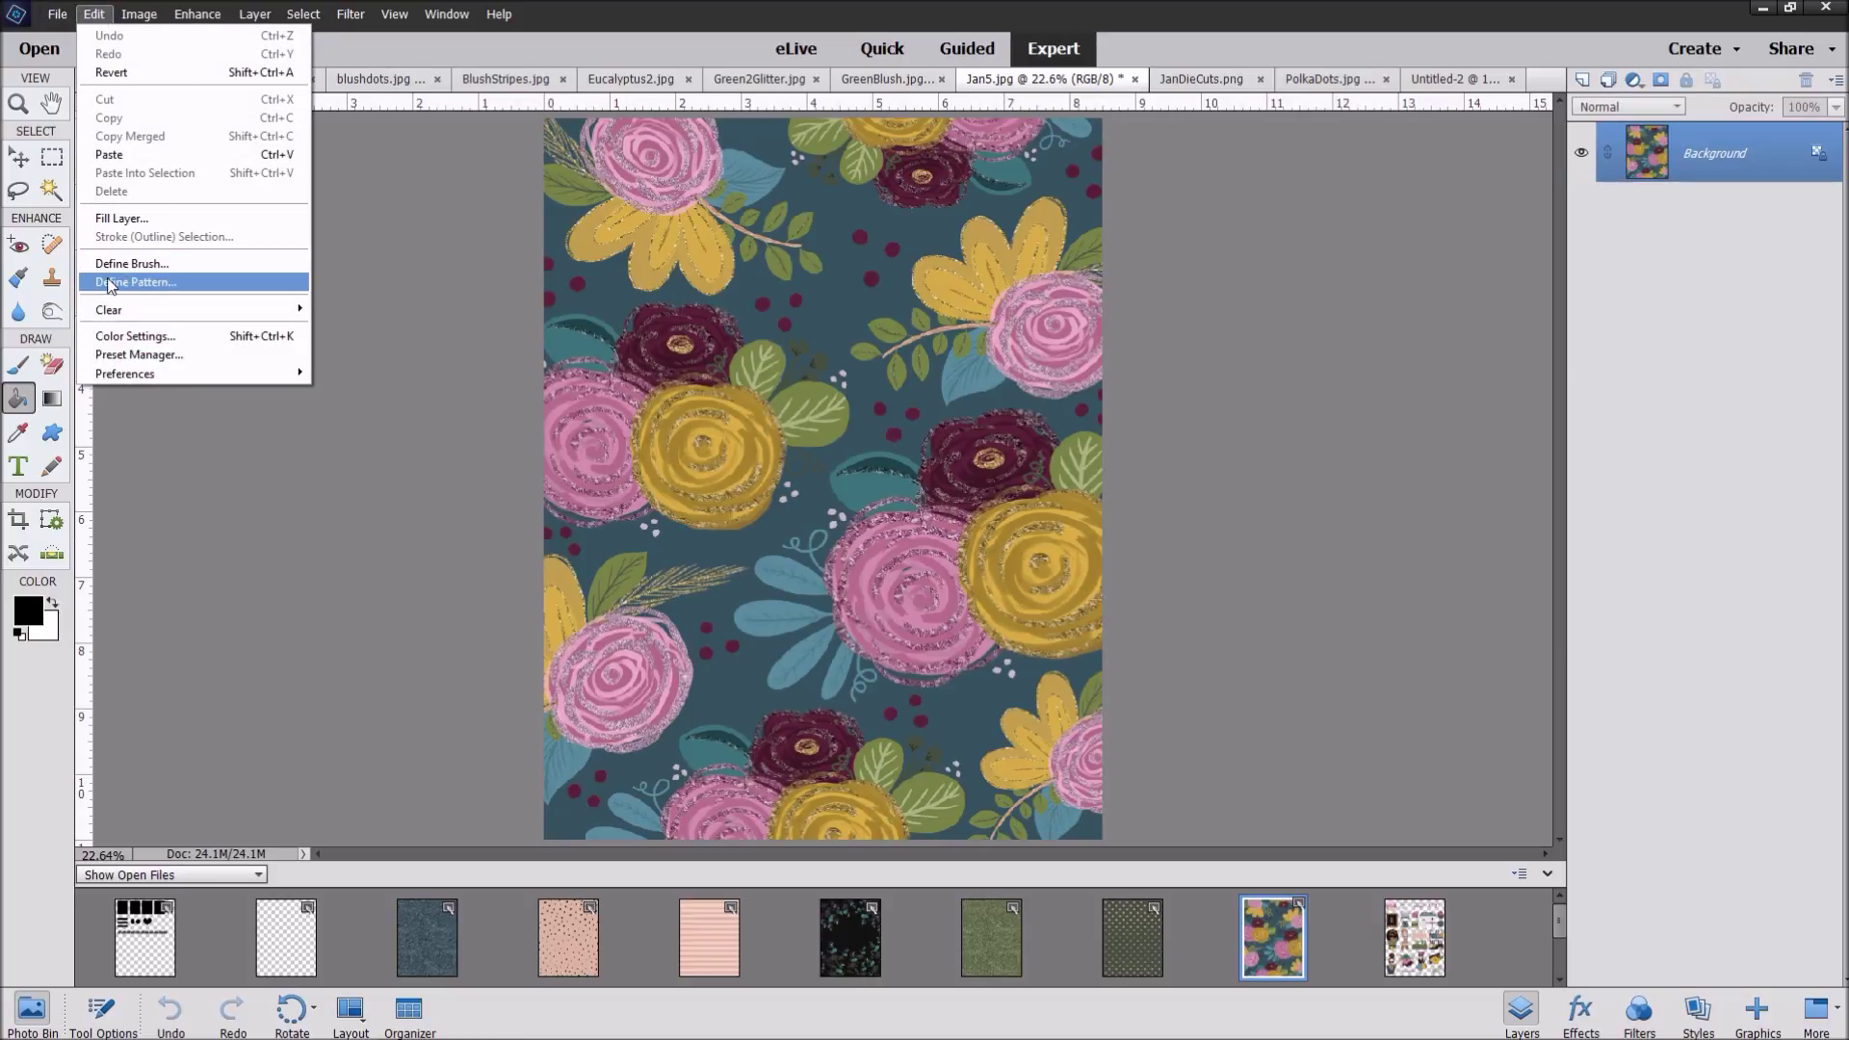
click(109, 282)
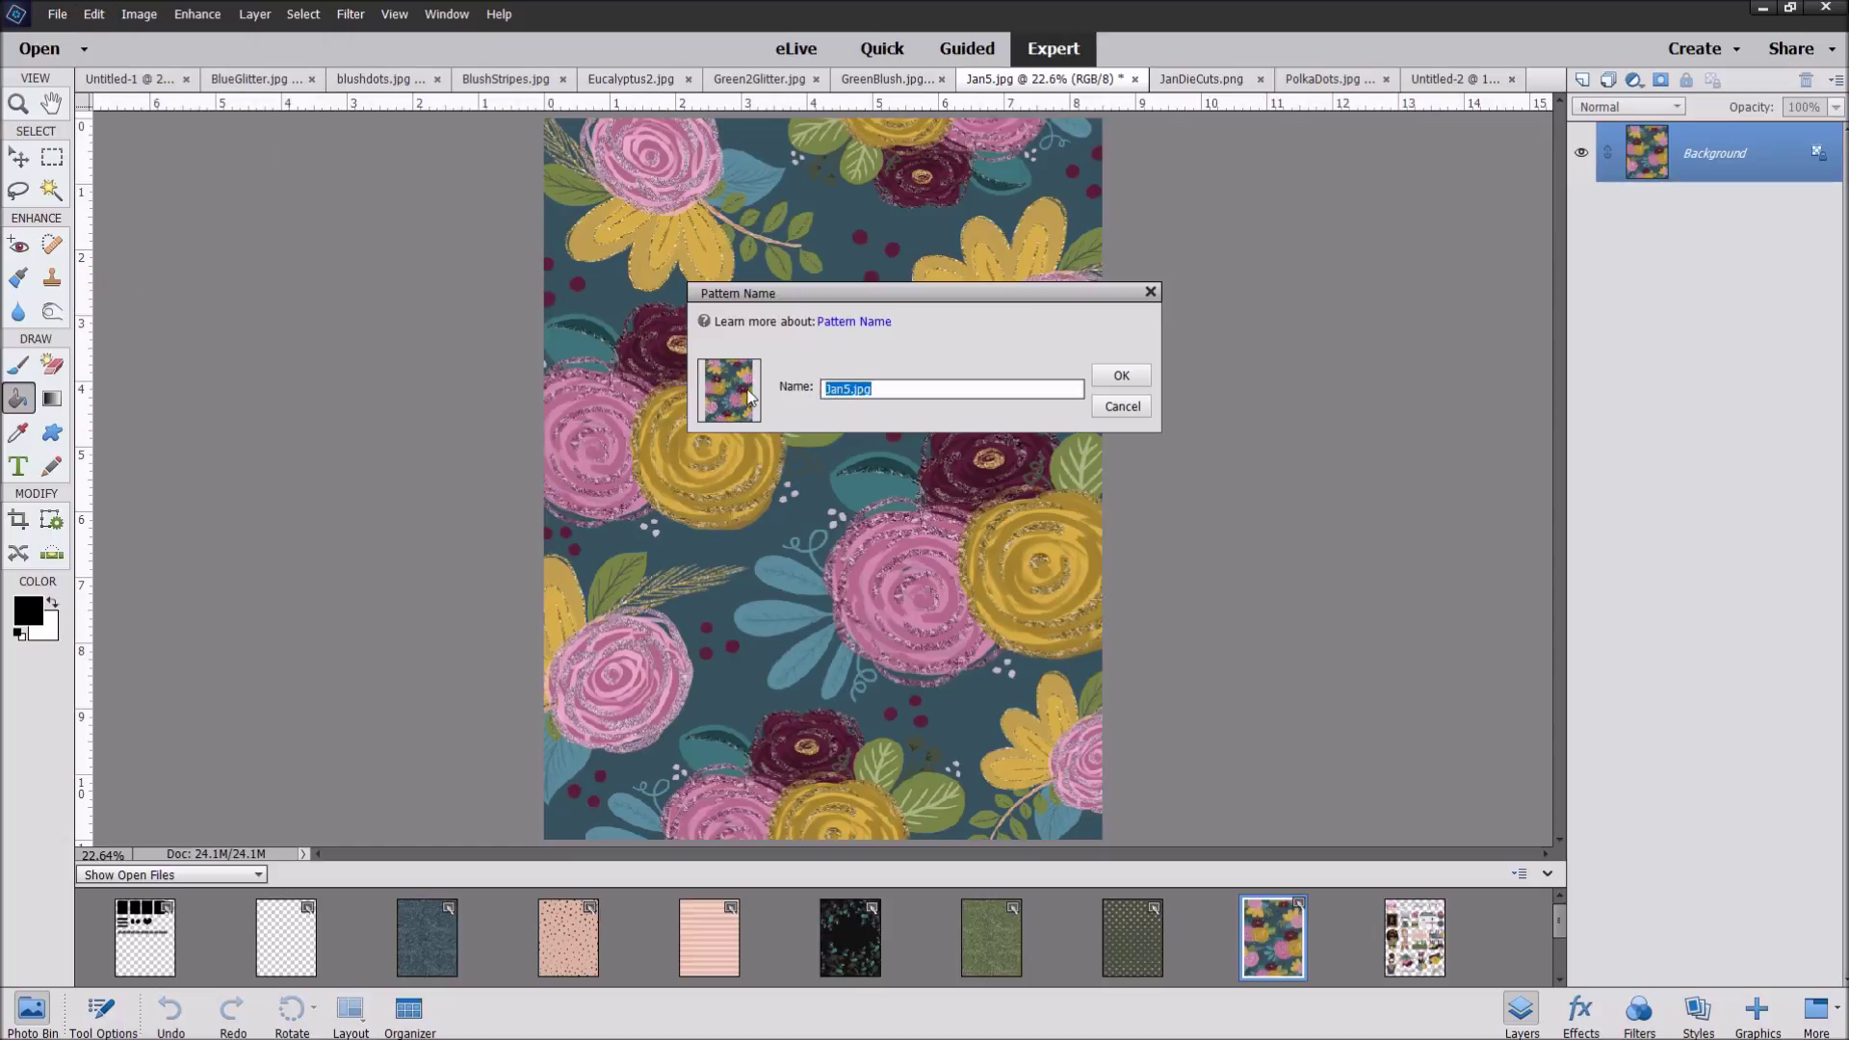
click(1120, 374)
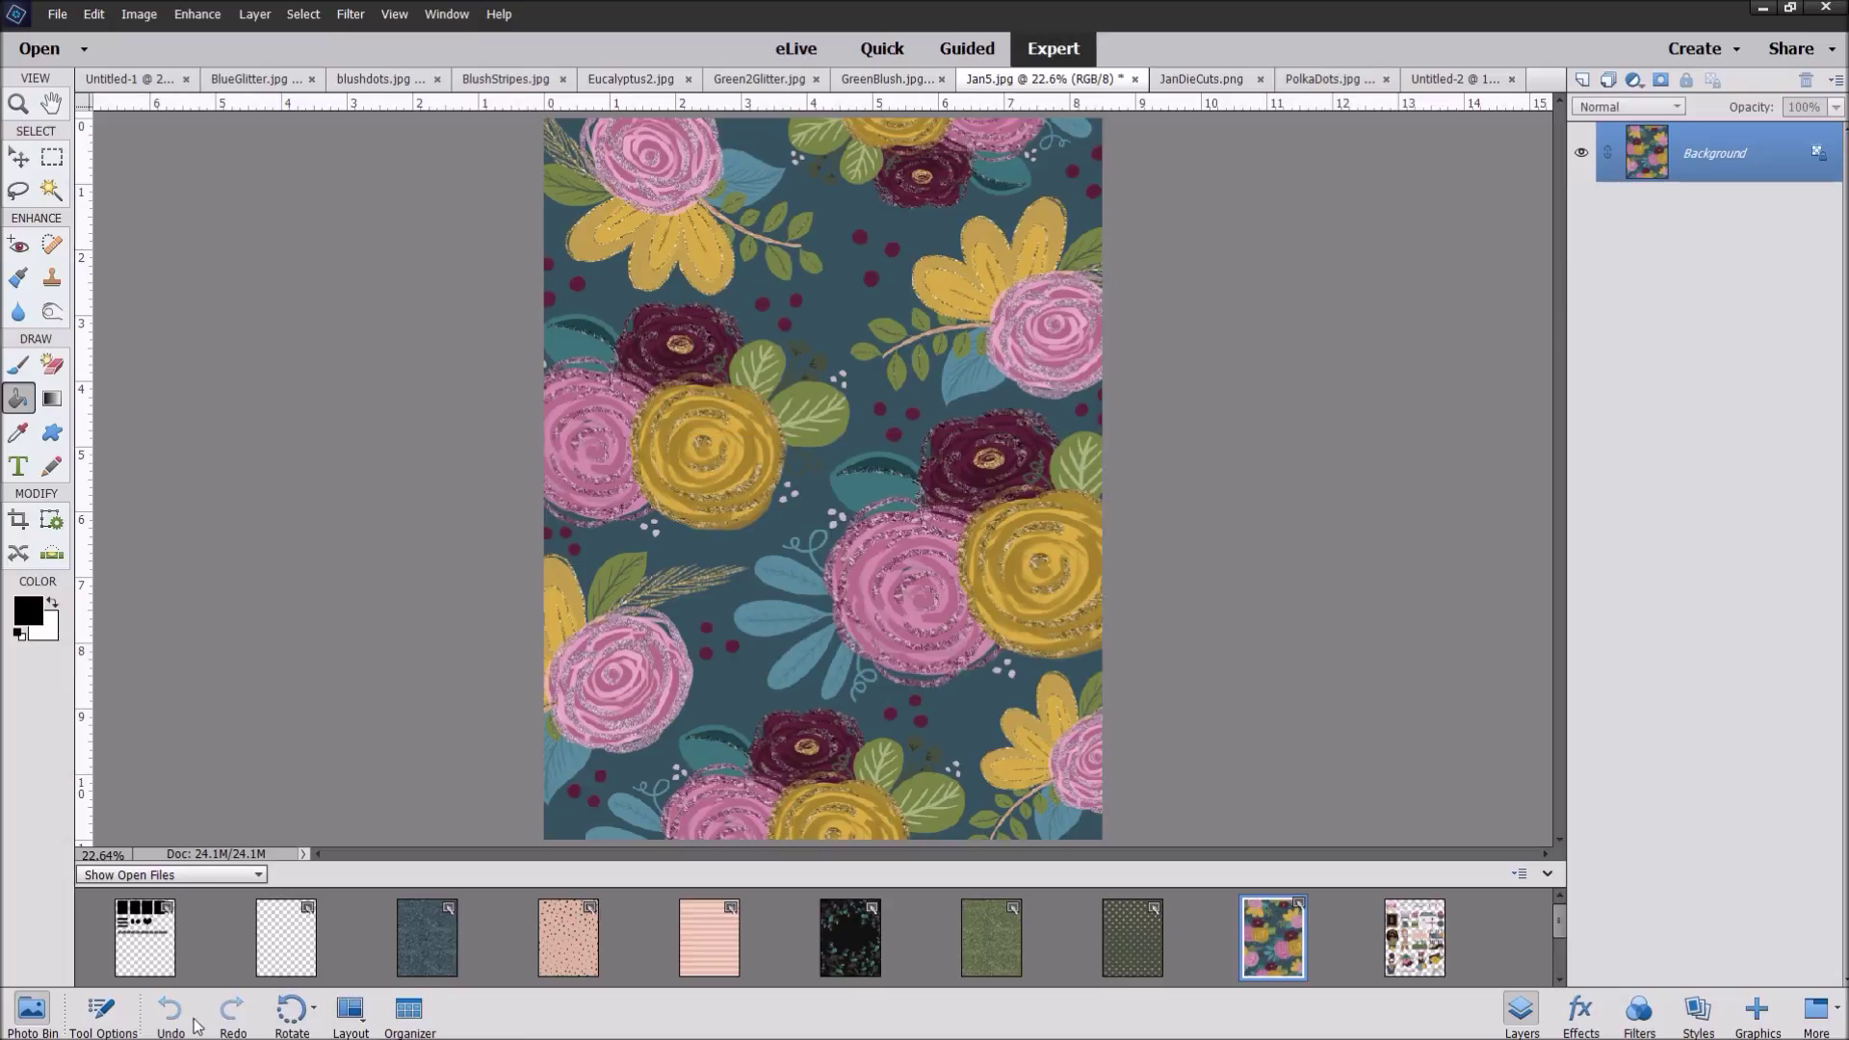
click(130, 936)
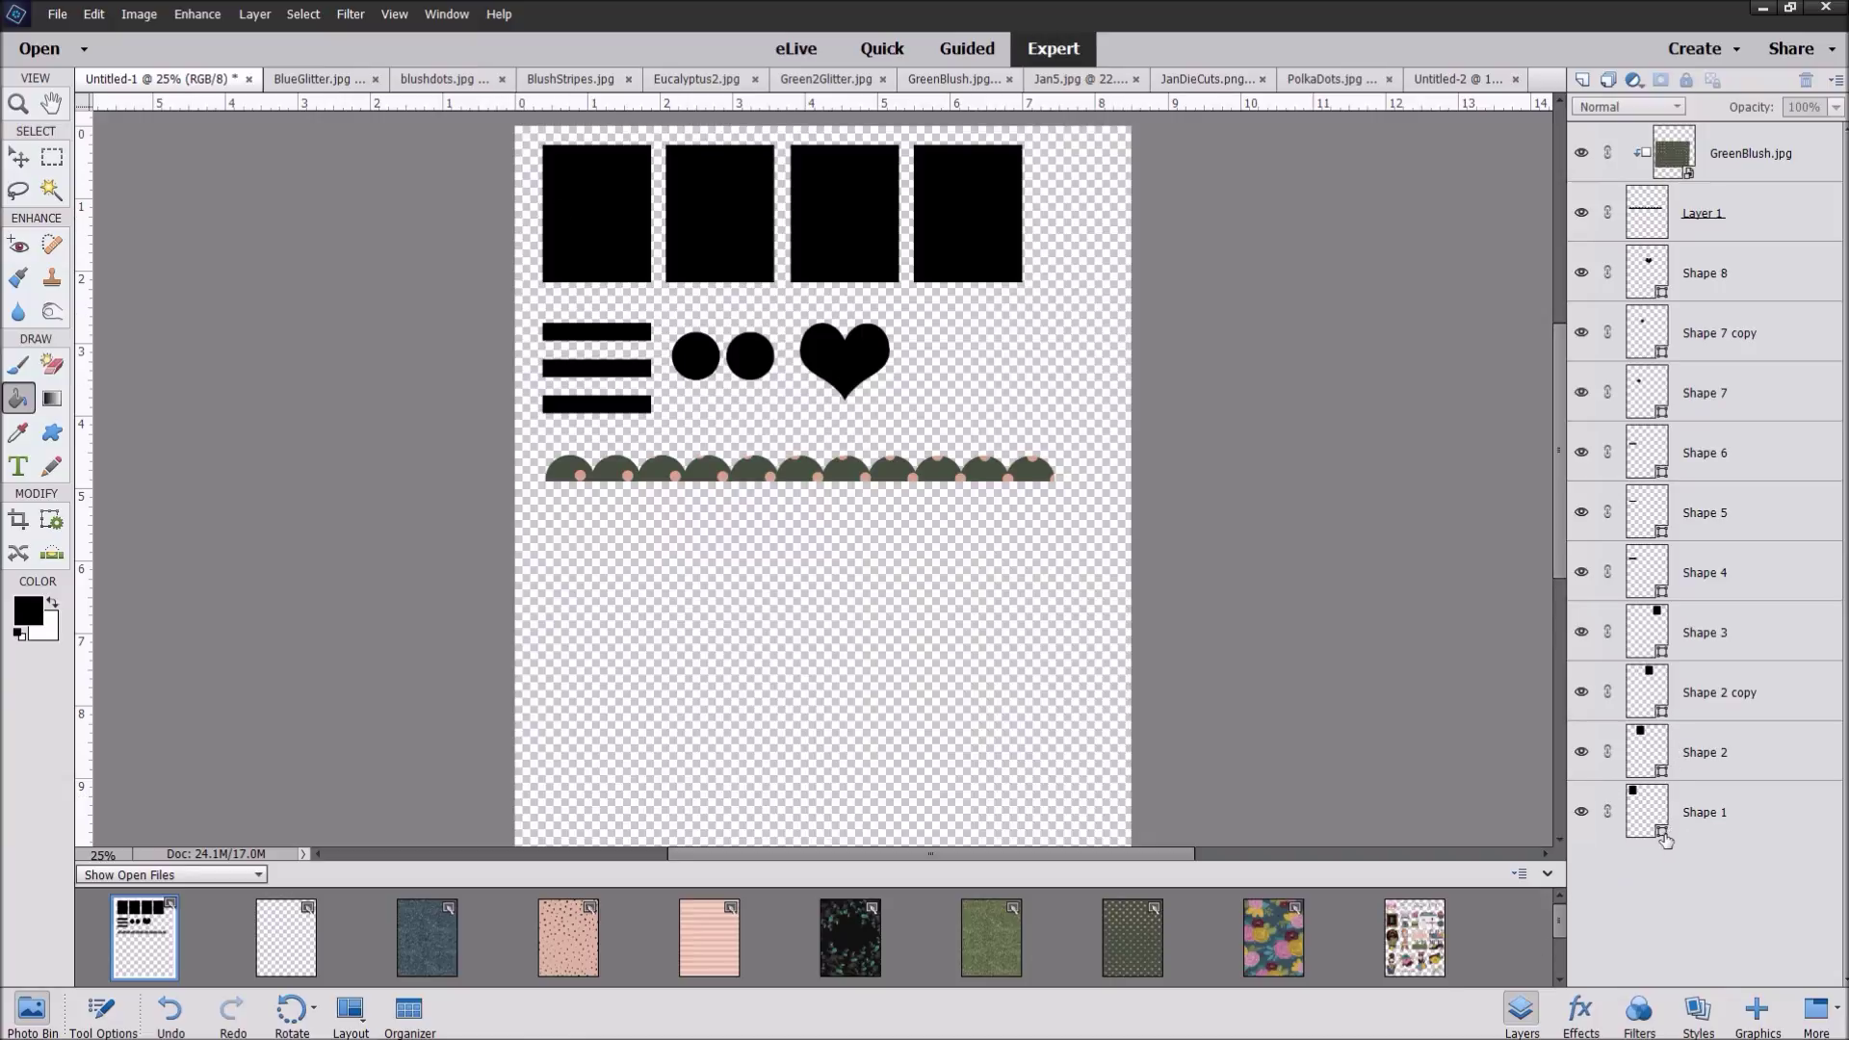
Step: Simplify the Shape 1 layer into pixels and bring up the Paint Bucket settings
click(1730, 827)
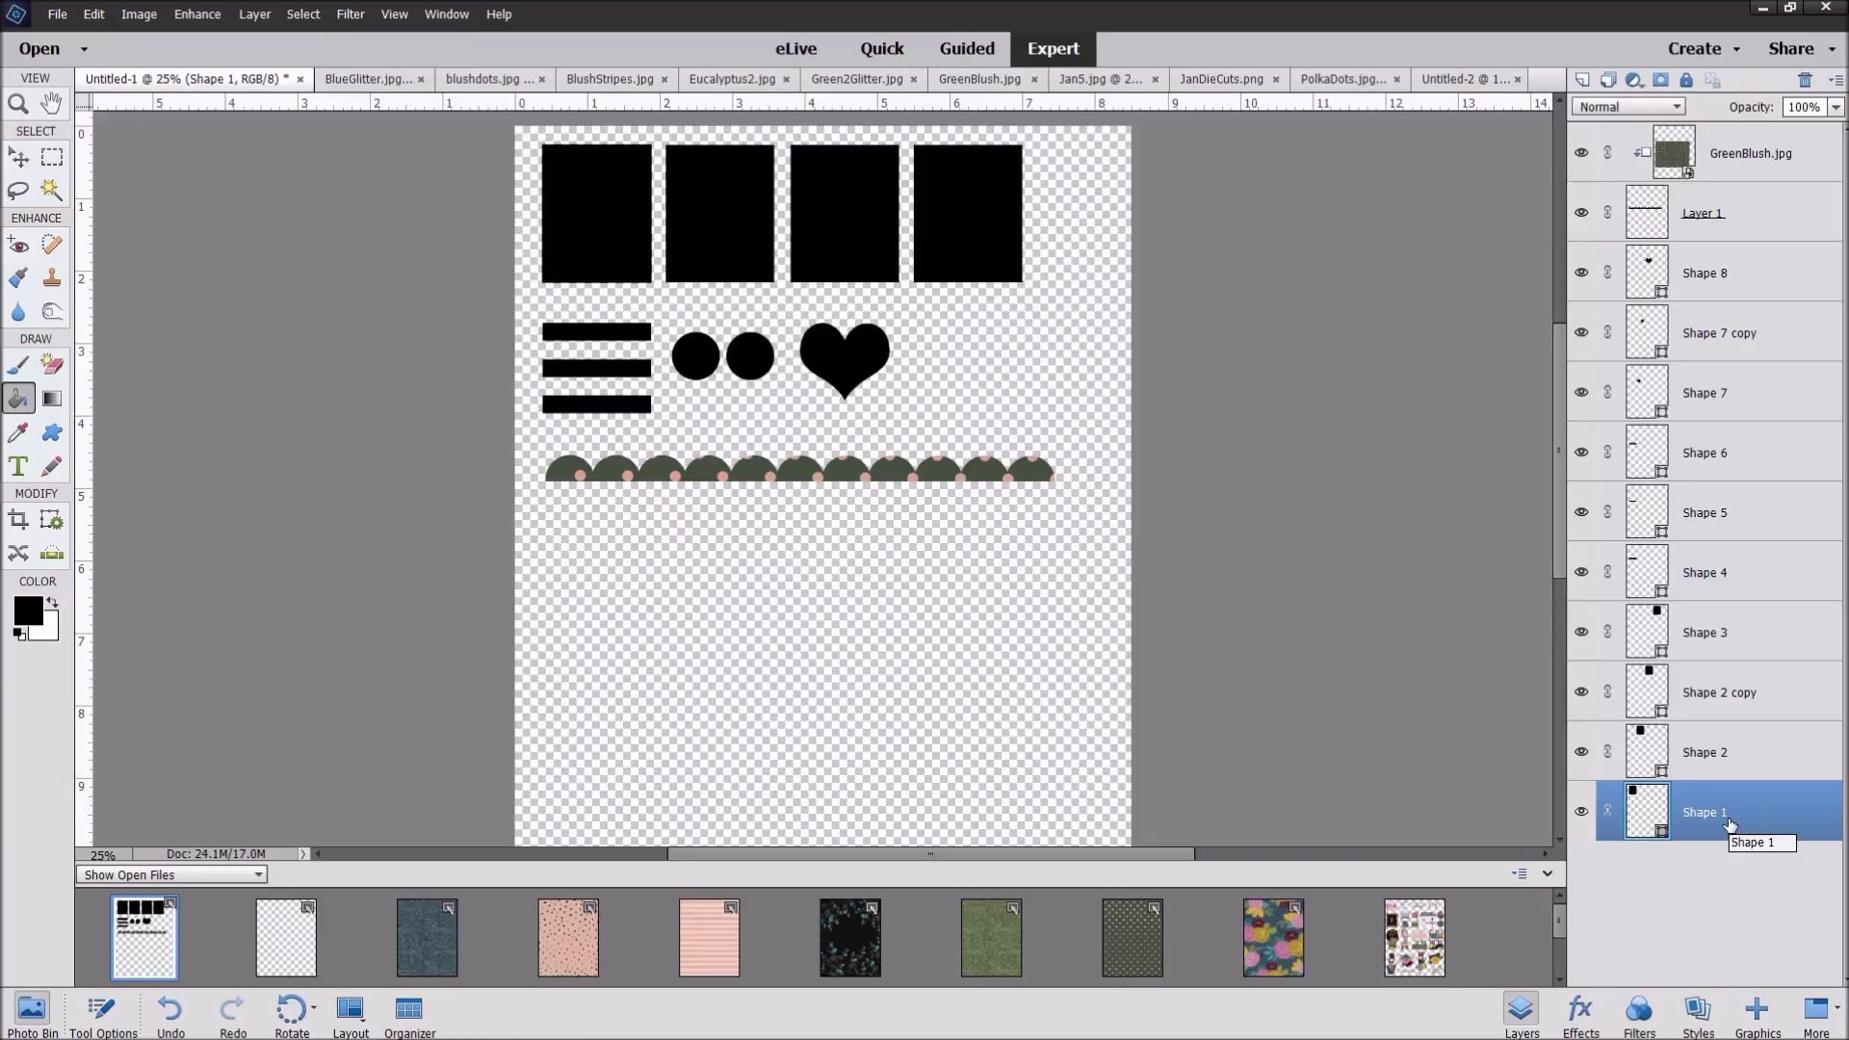
right_click(1731, 826)
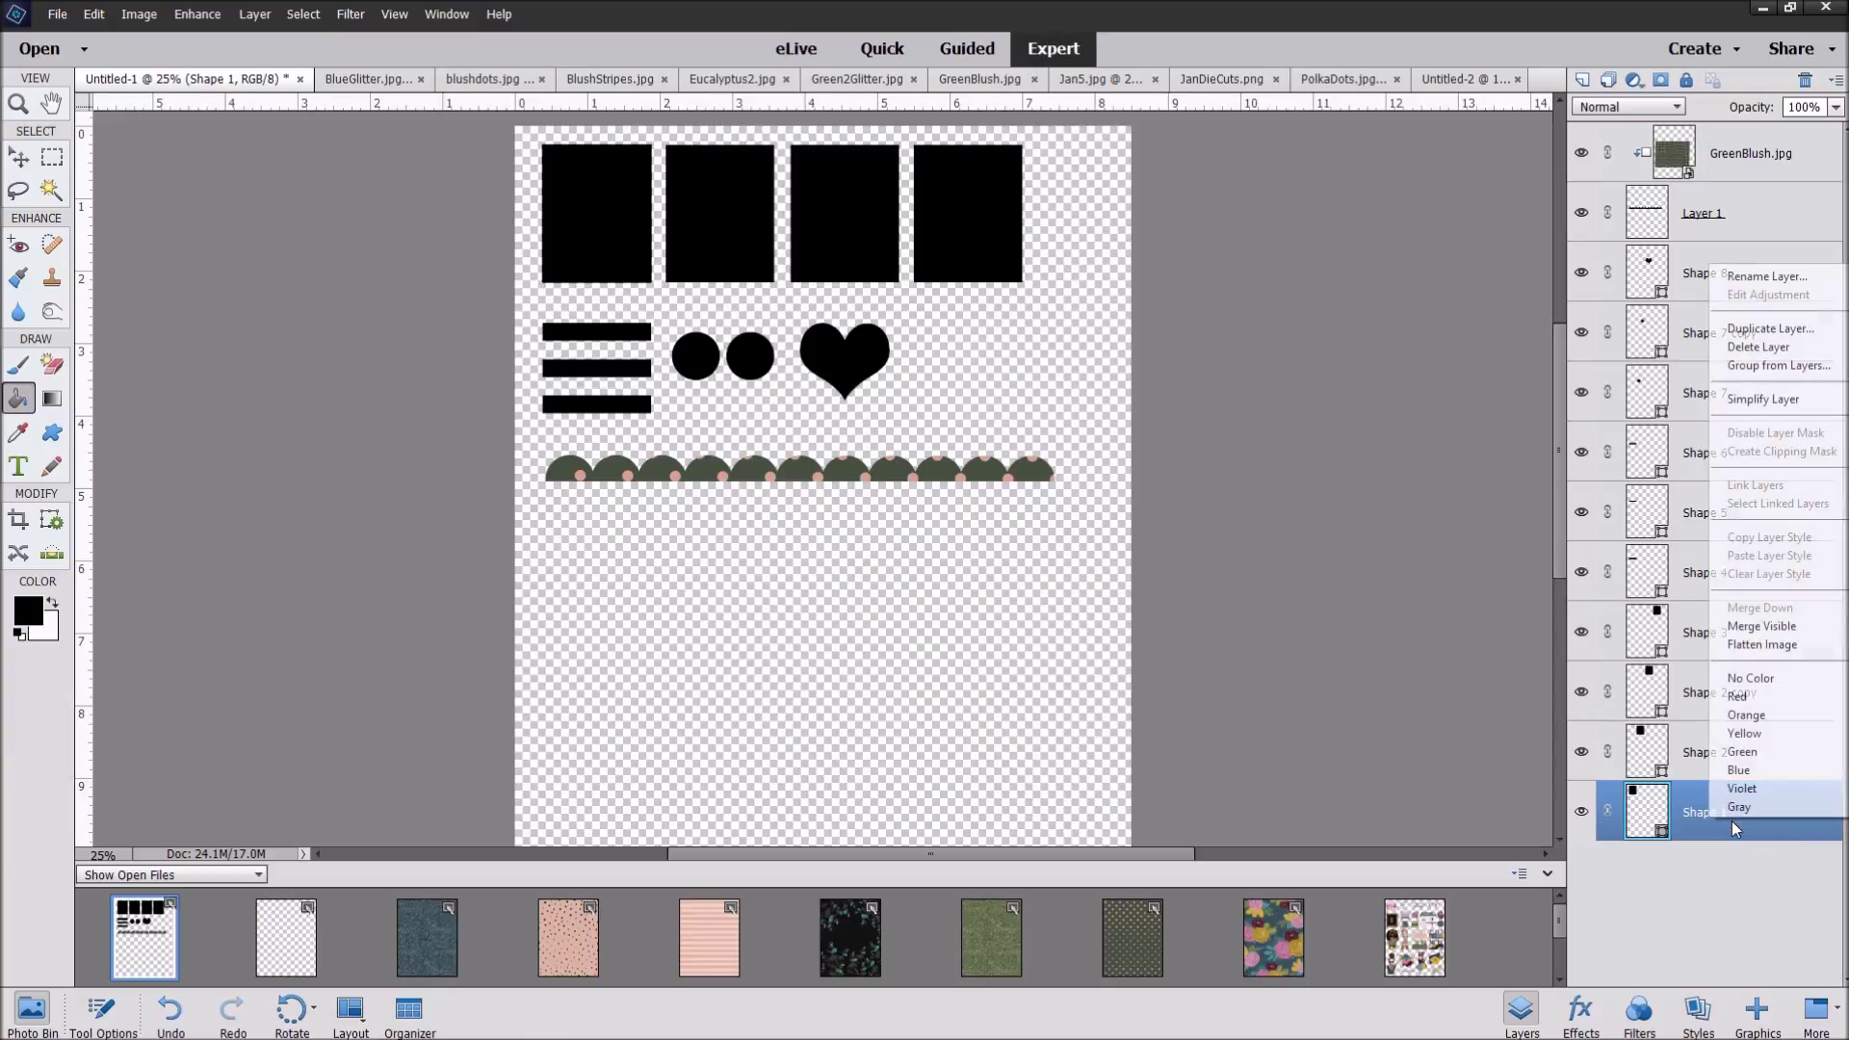
click(1779, 398)
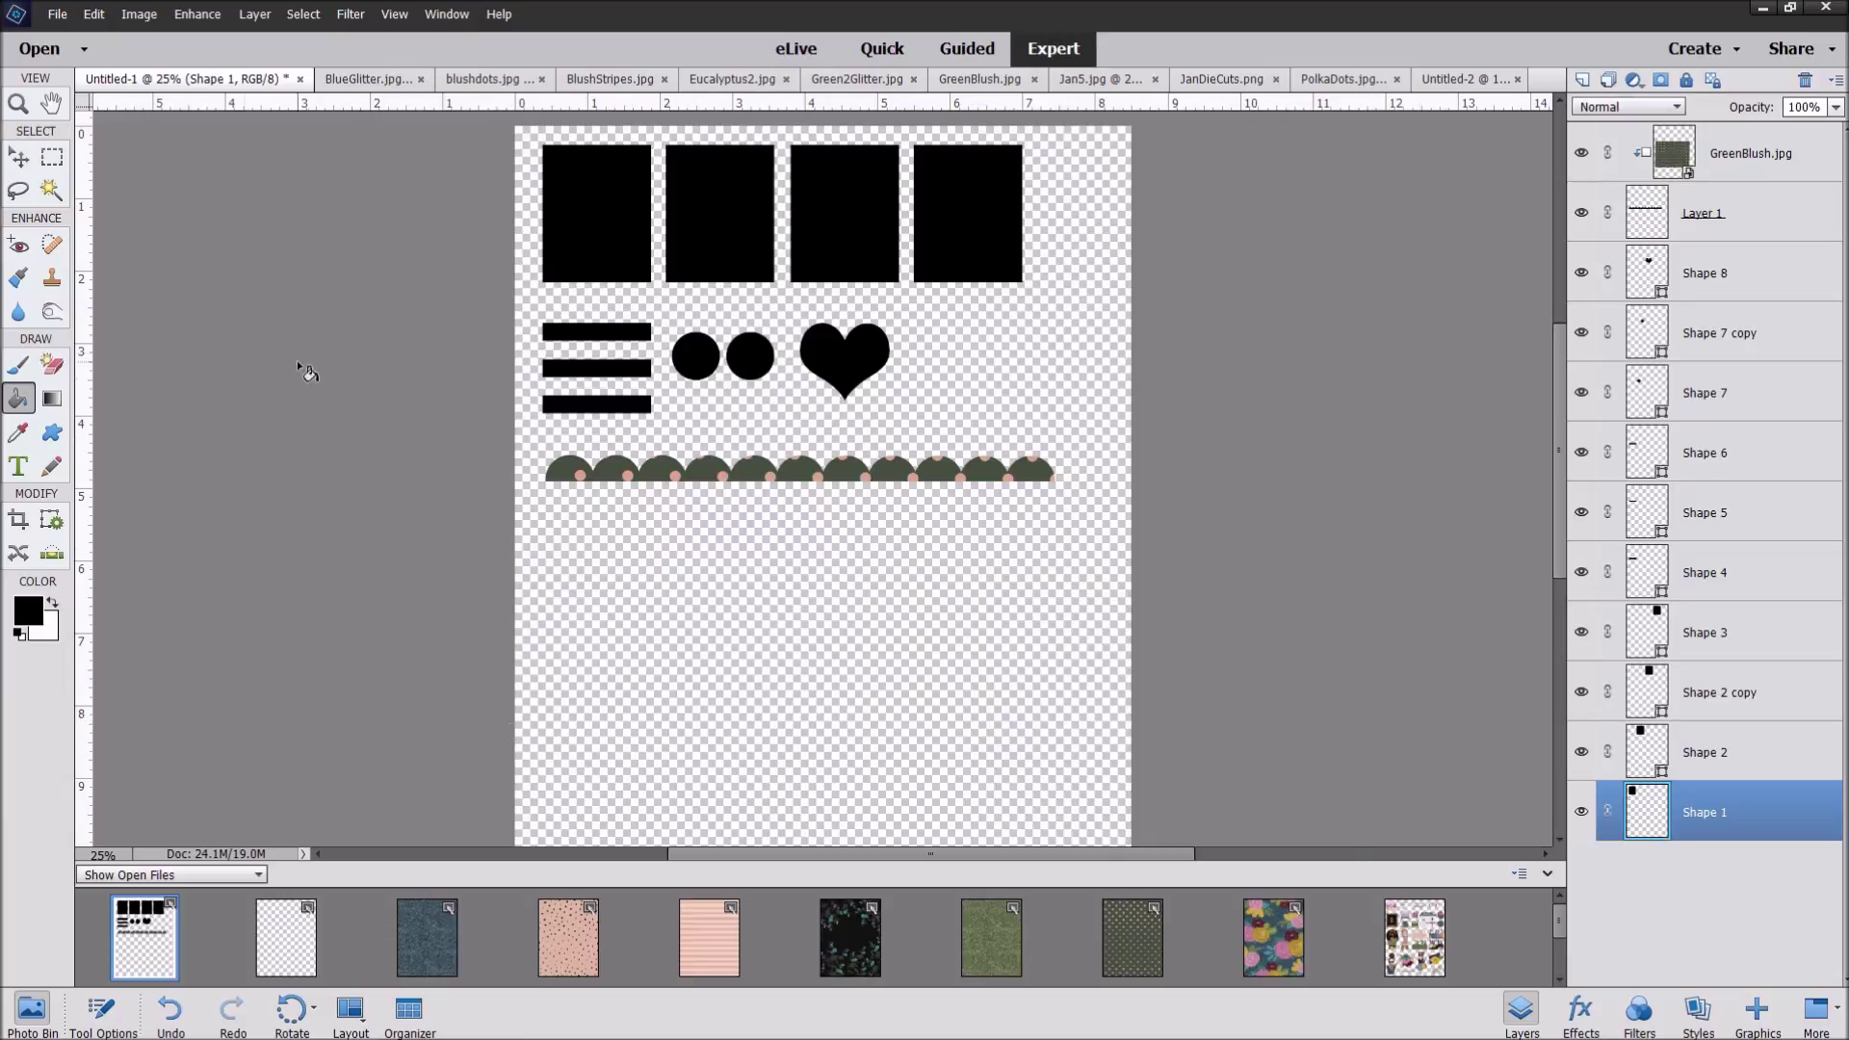
click(20, 405)
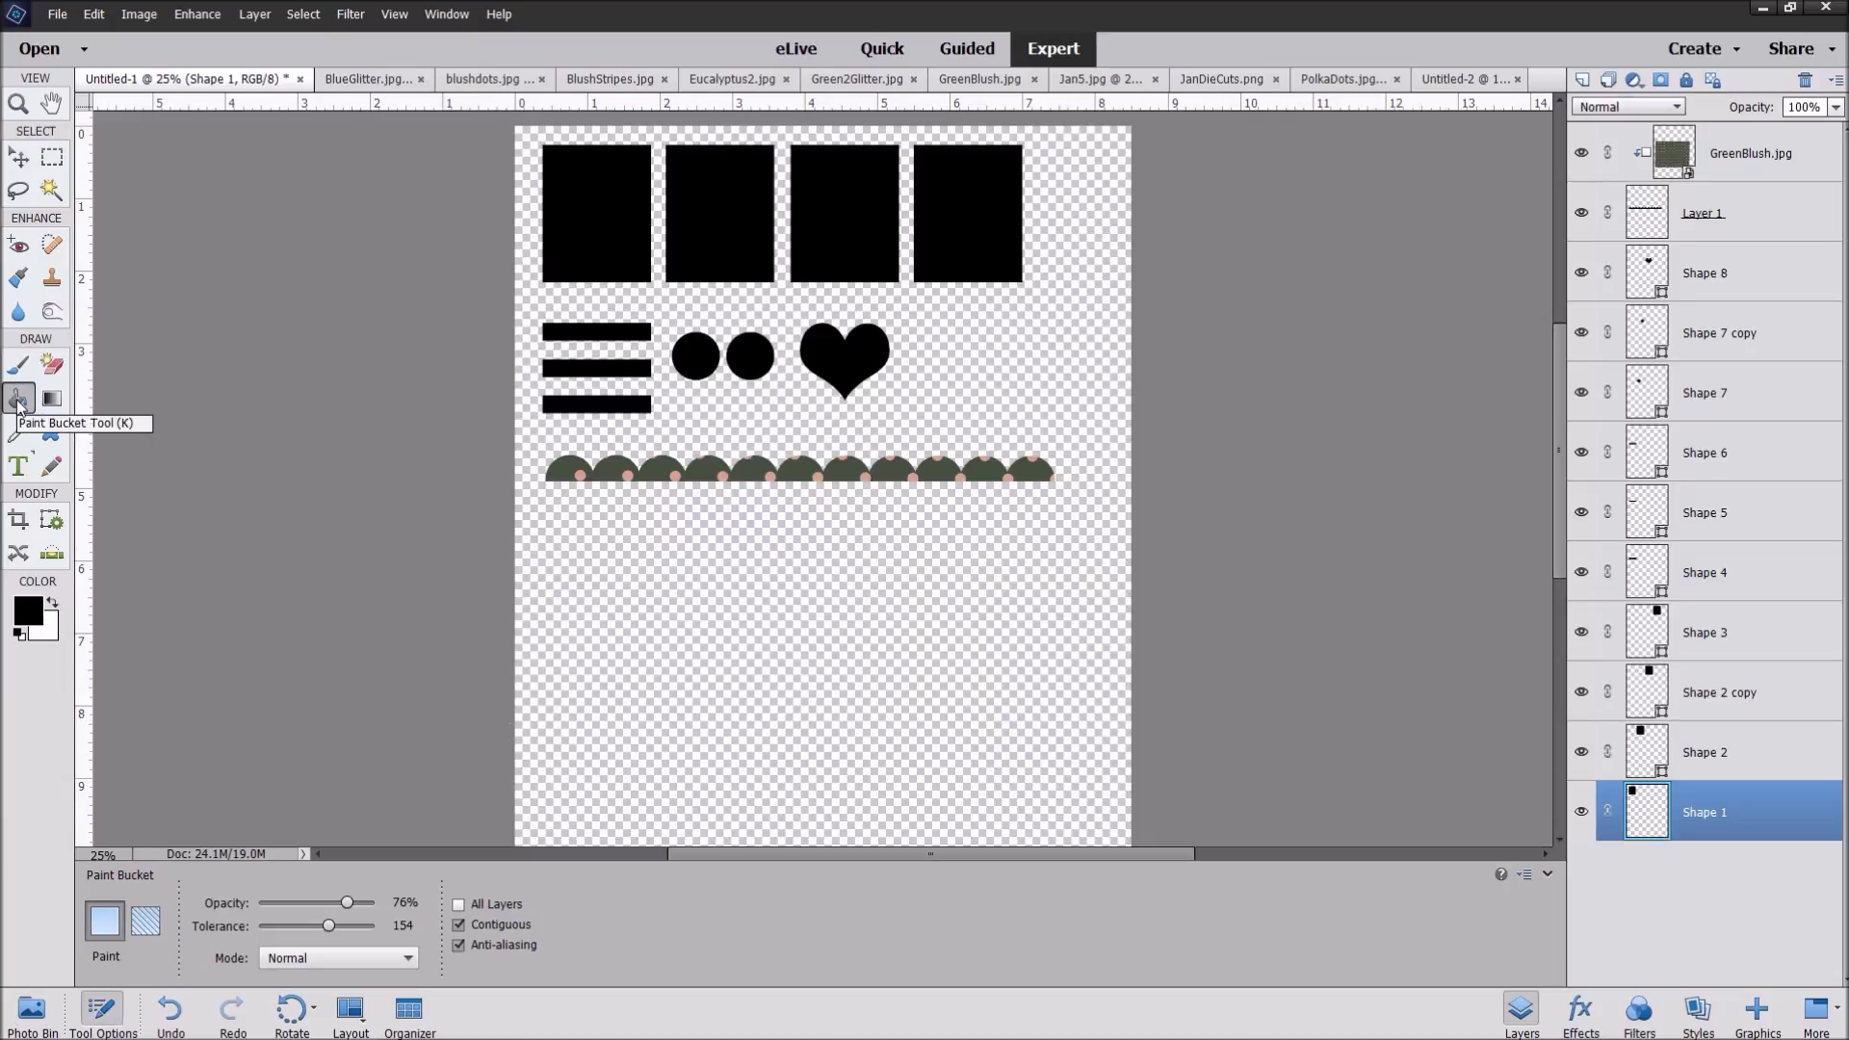
Step: Set the Paint Bucket to Pattern mode and choose the Jan5 floral pattern
click(145, 920)
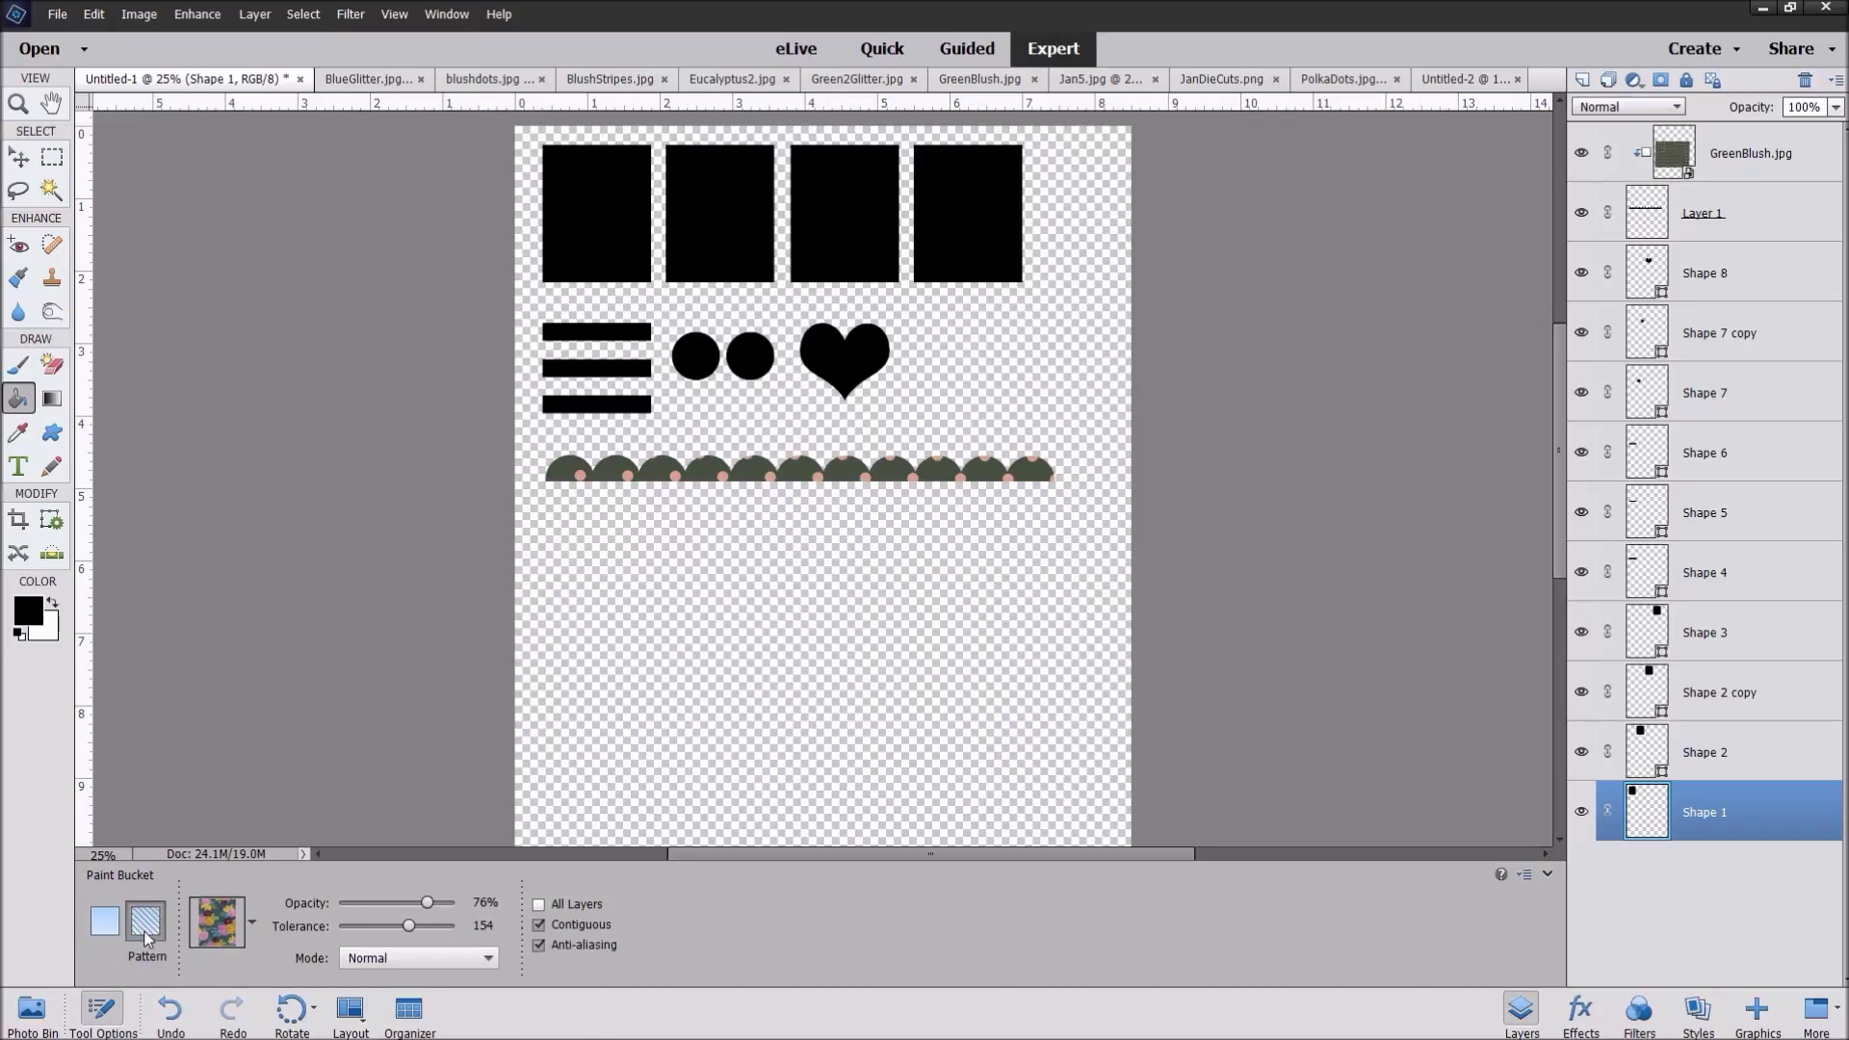
click(251, 926)
scroll(277, 855, down, 2)
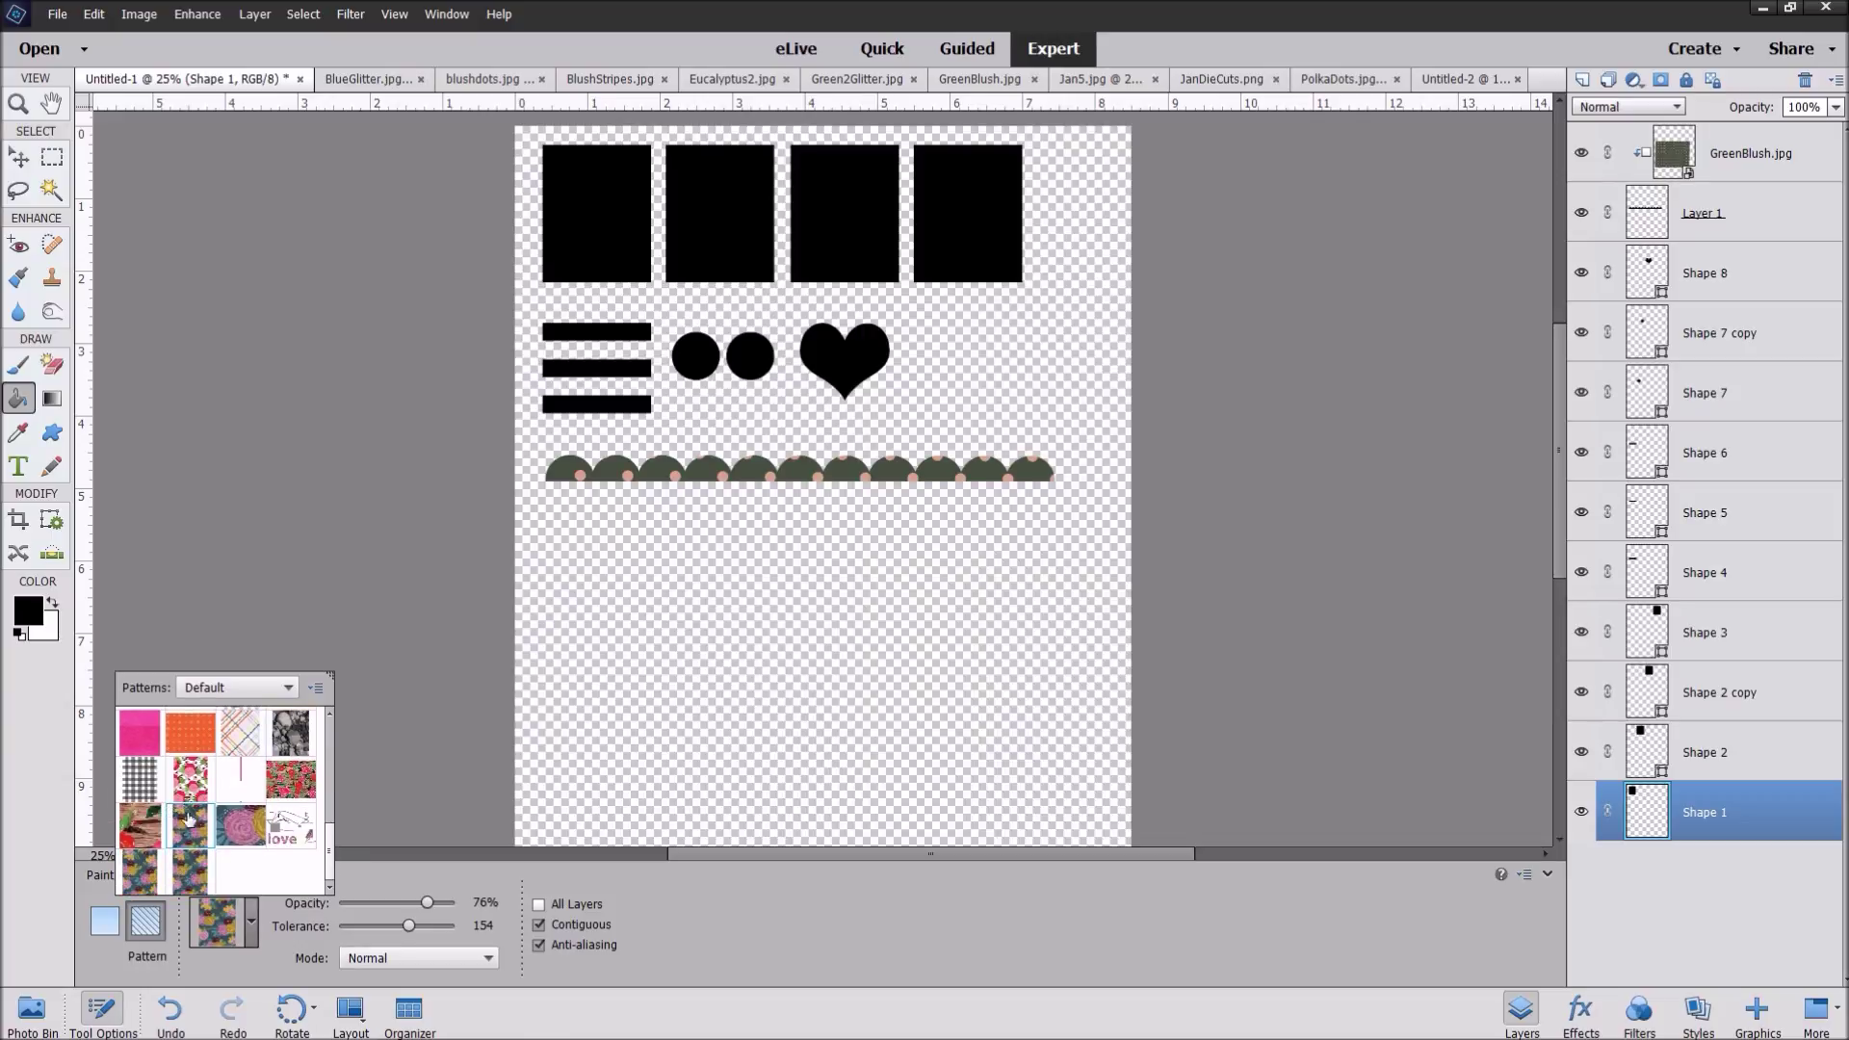
click(140, 828)
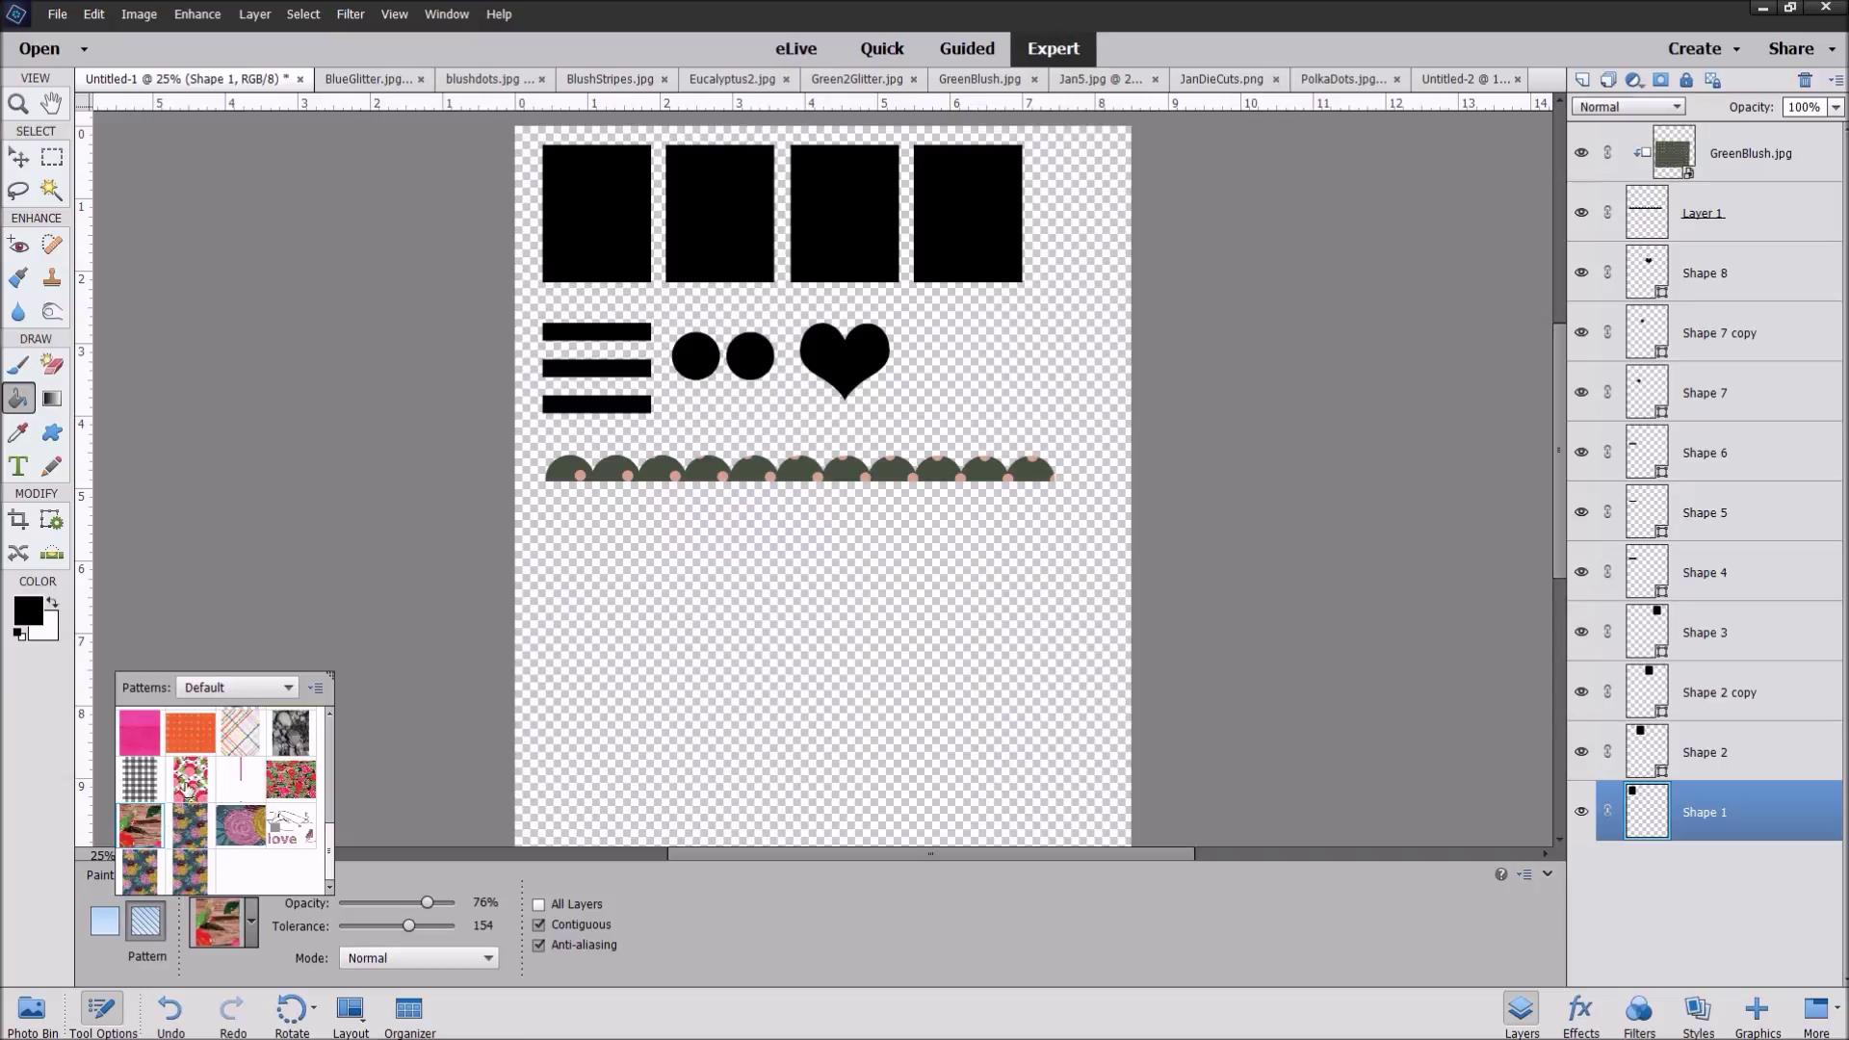
click(188, 788)
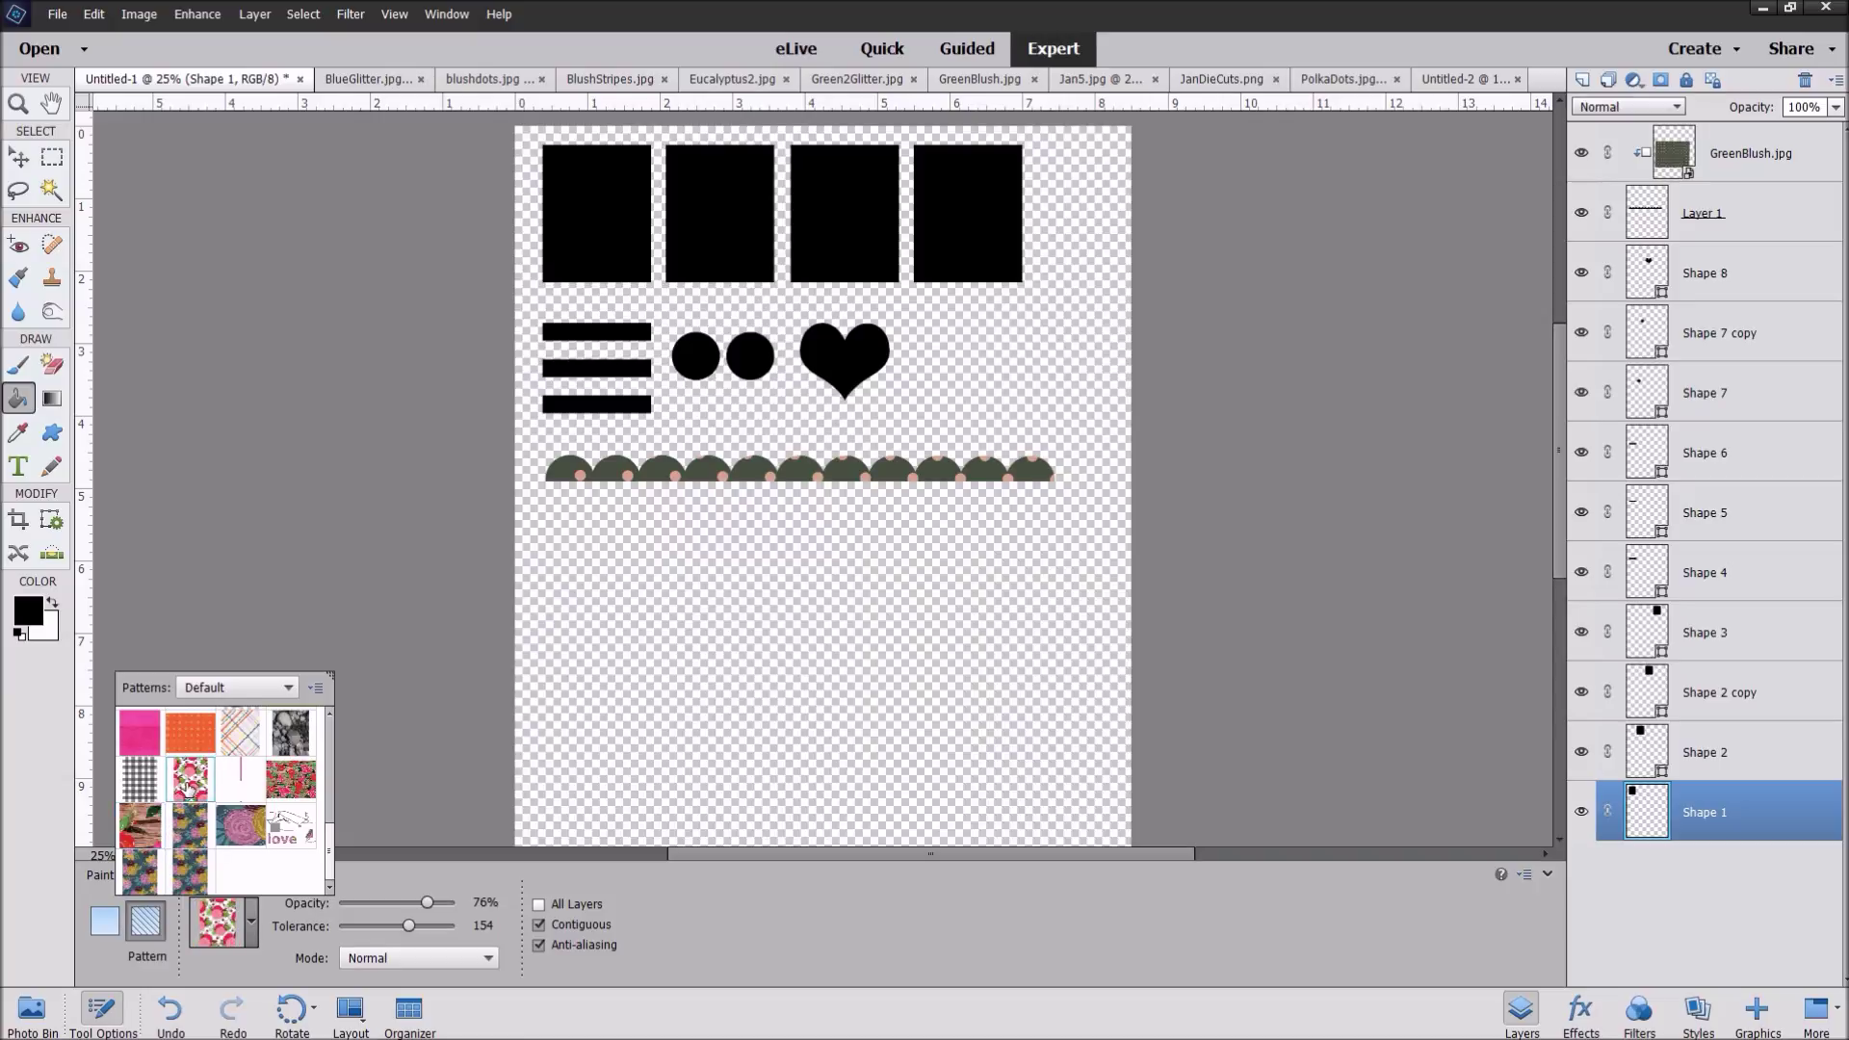
click(286, 790)
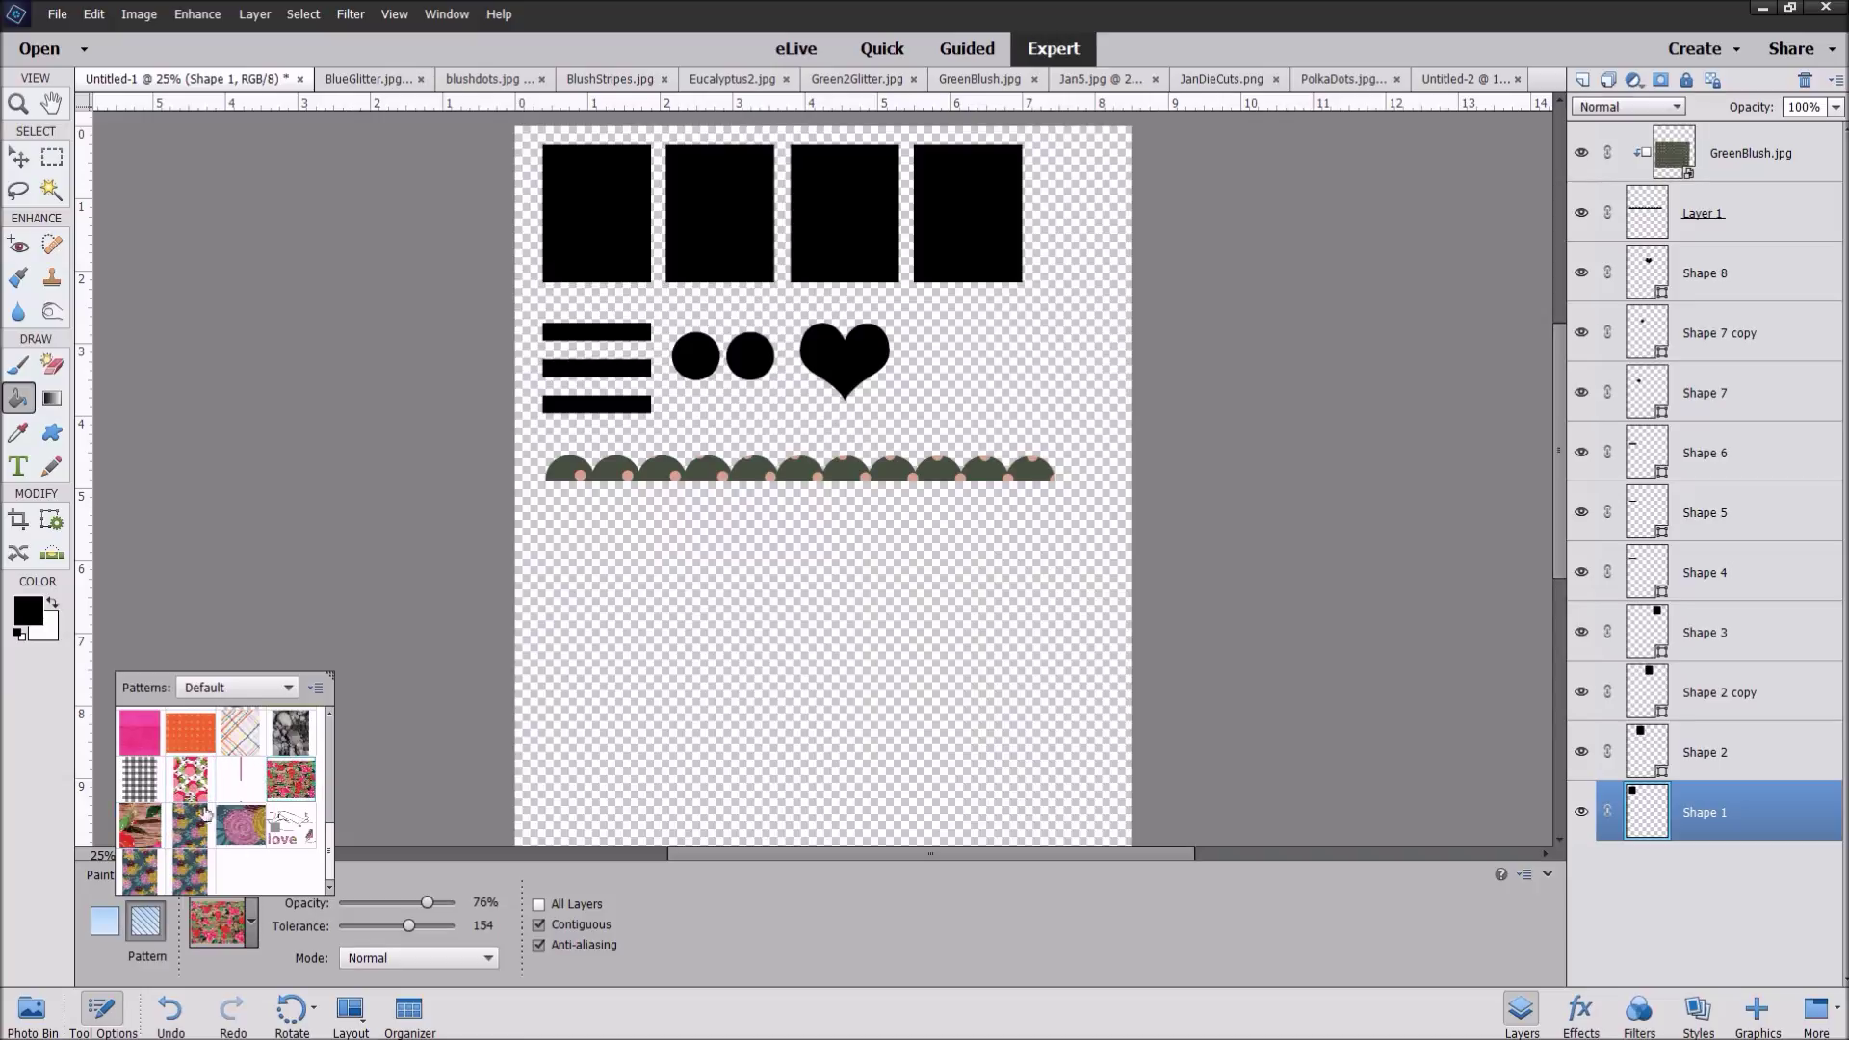
click(193, 830)
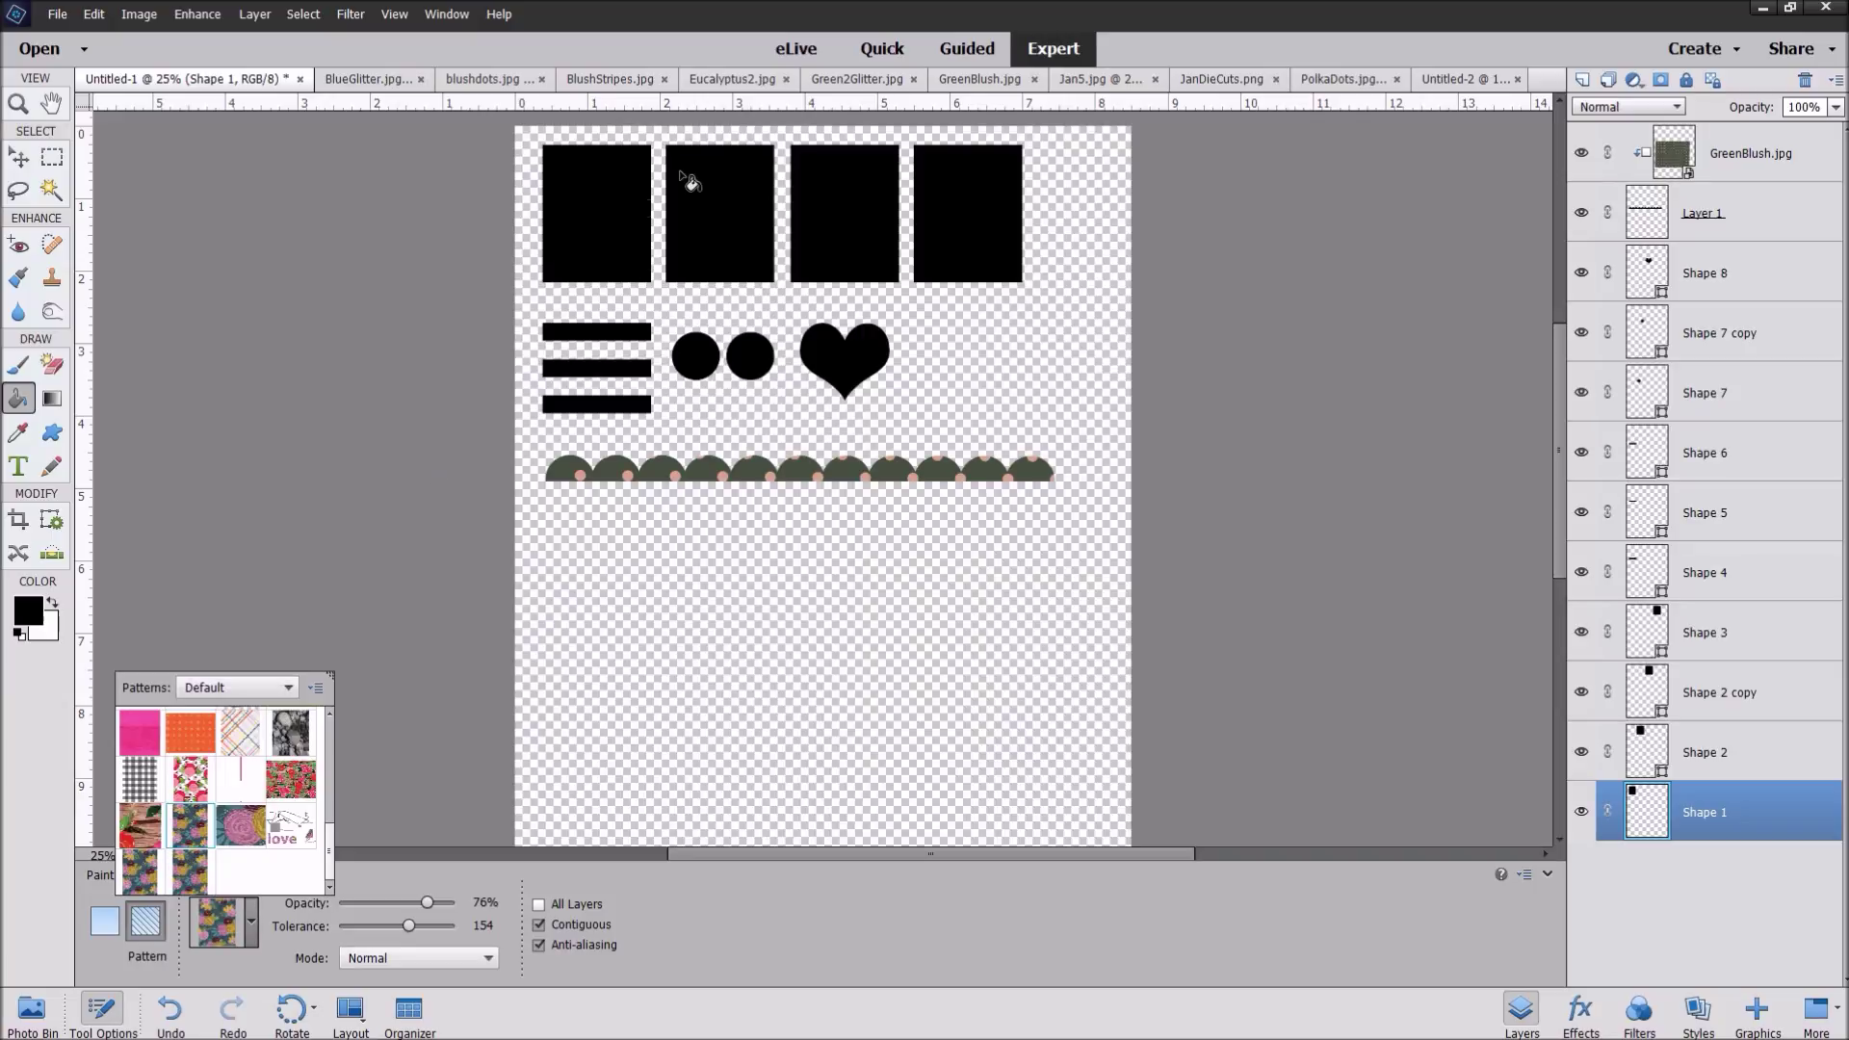
click(189, 874)
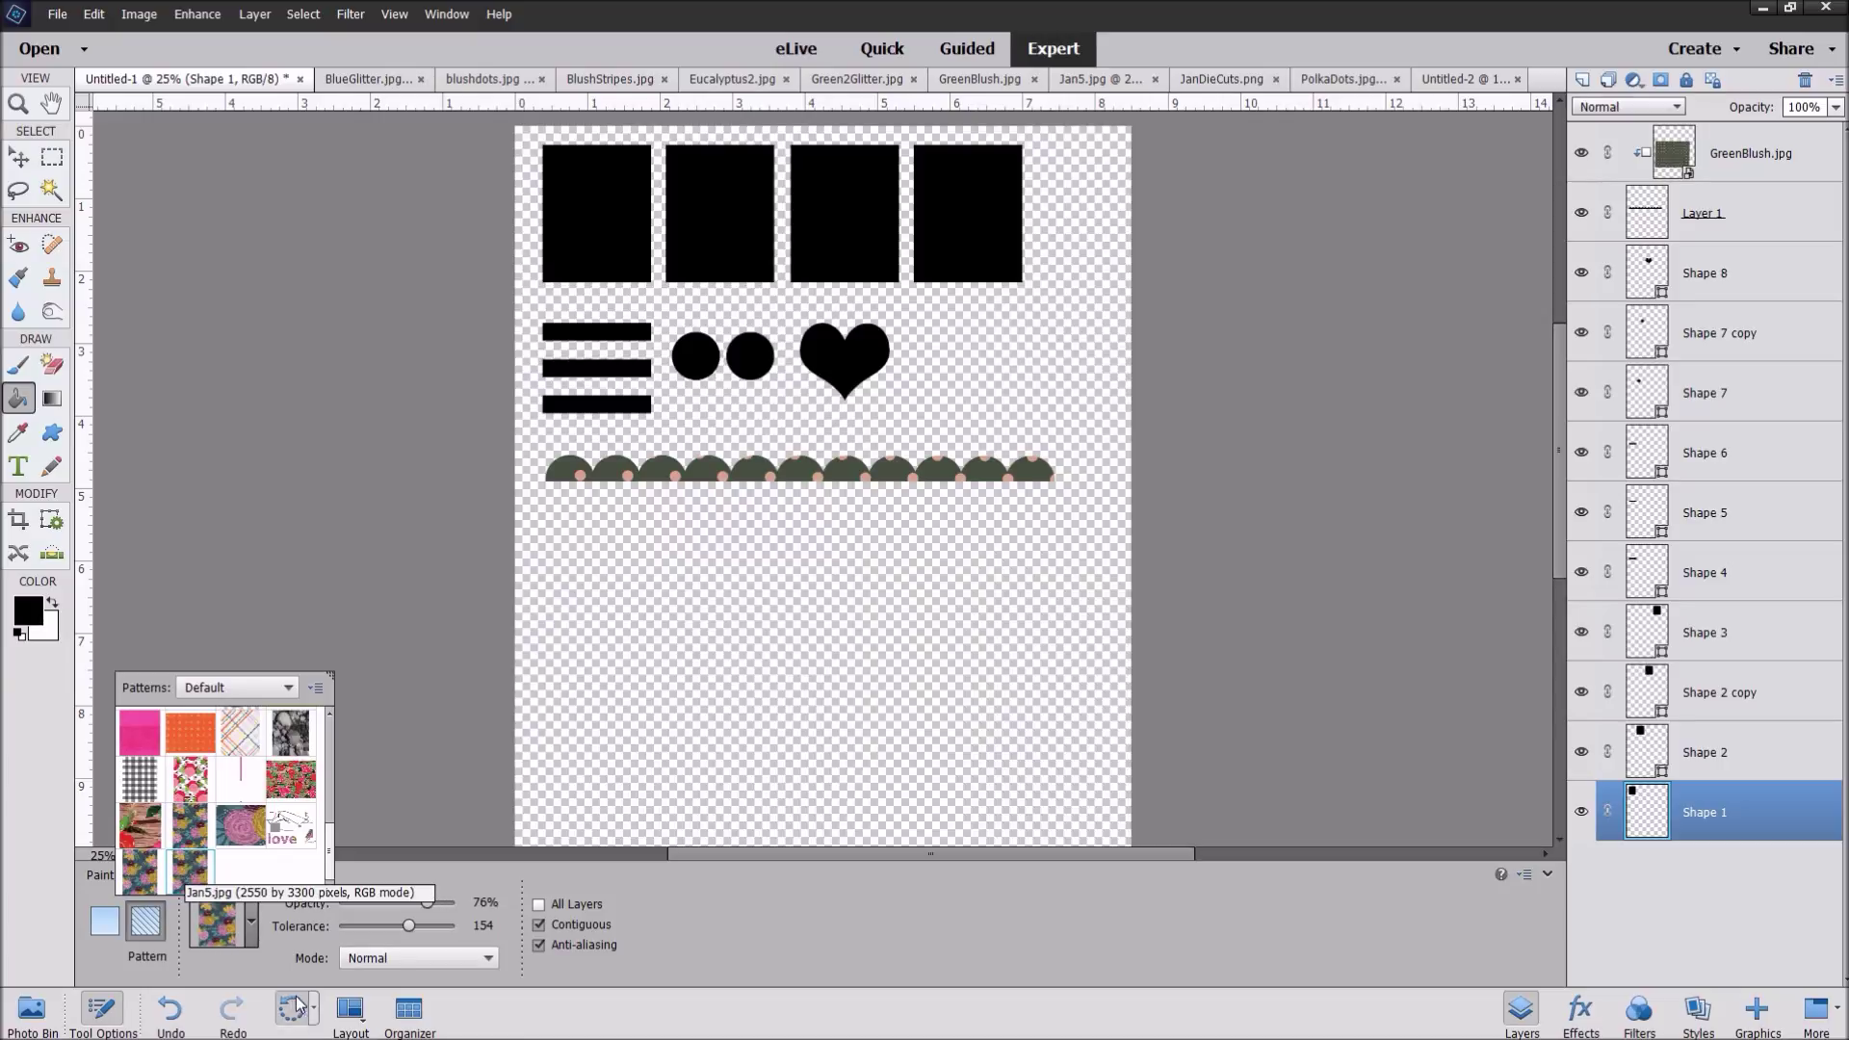
click(251, 967)
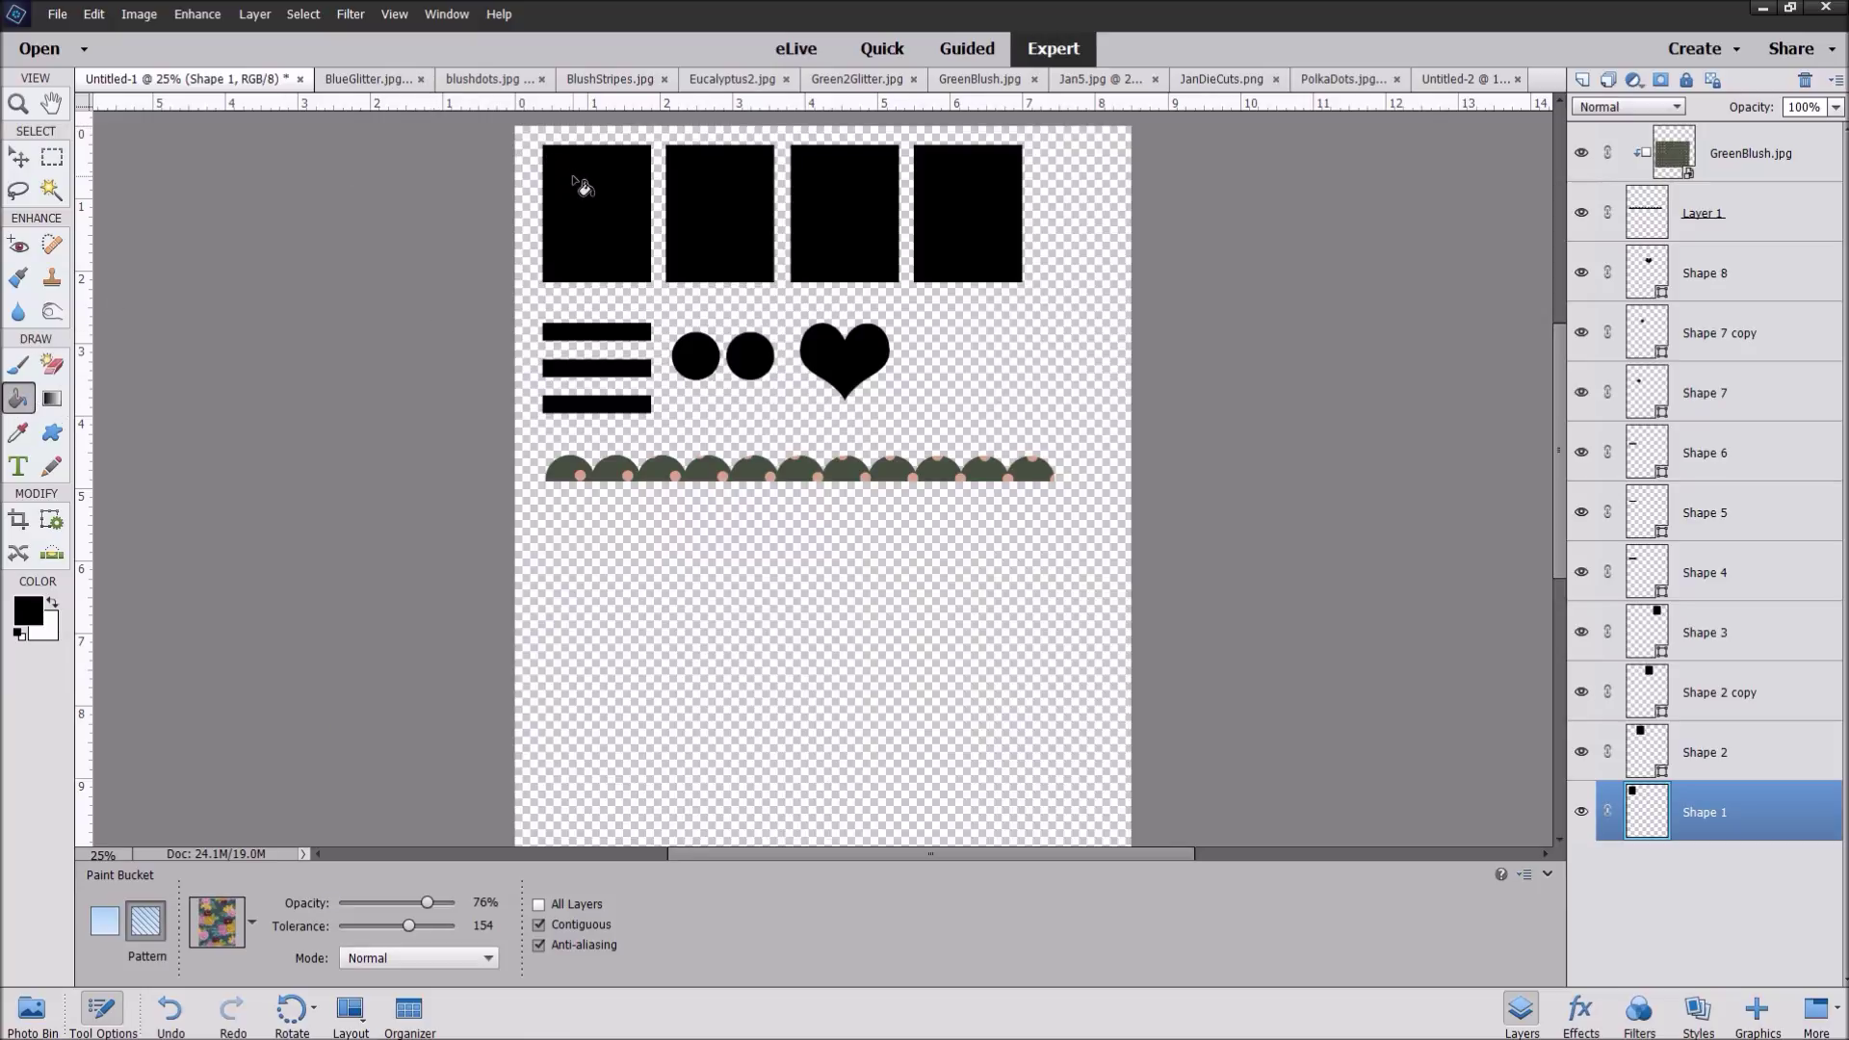
Step: Fill the first black rectangle with the Jan5 pattern and switch to the Move tool
click(594, 241)
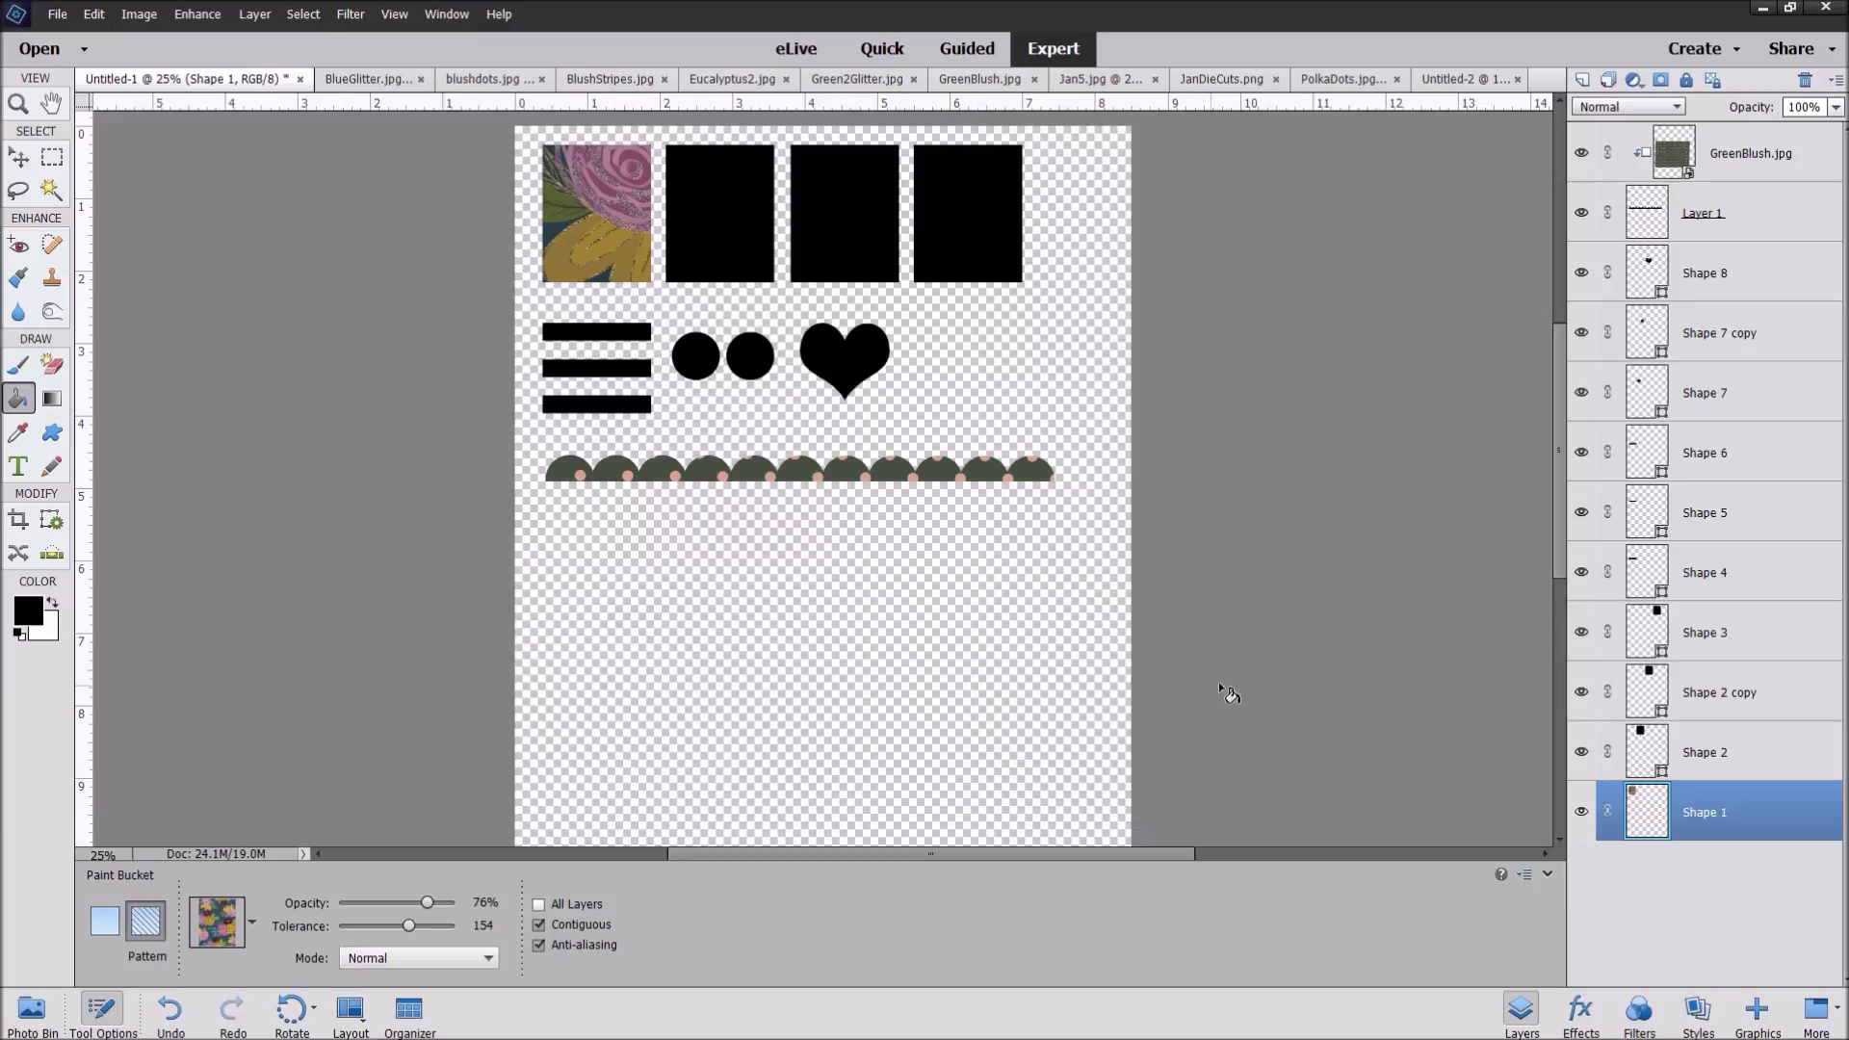
click(18, 156)
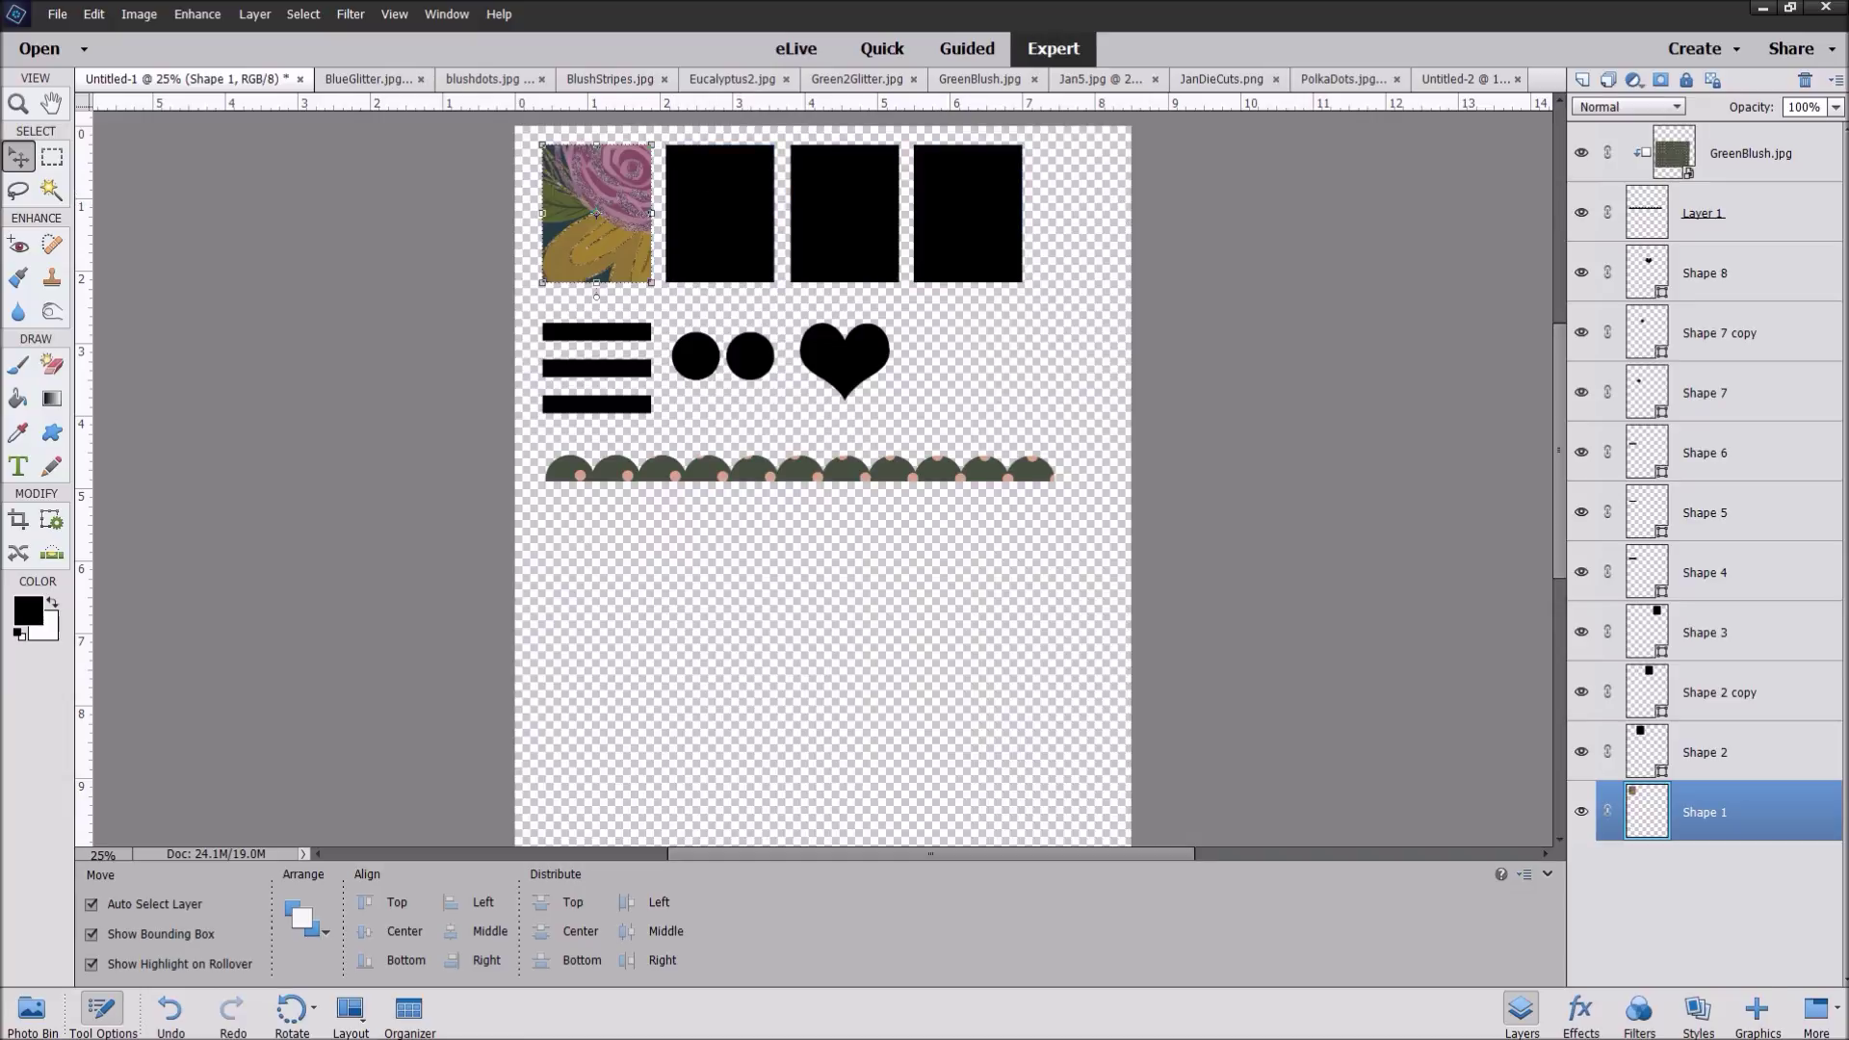
click(30, 1009)
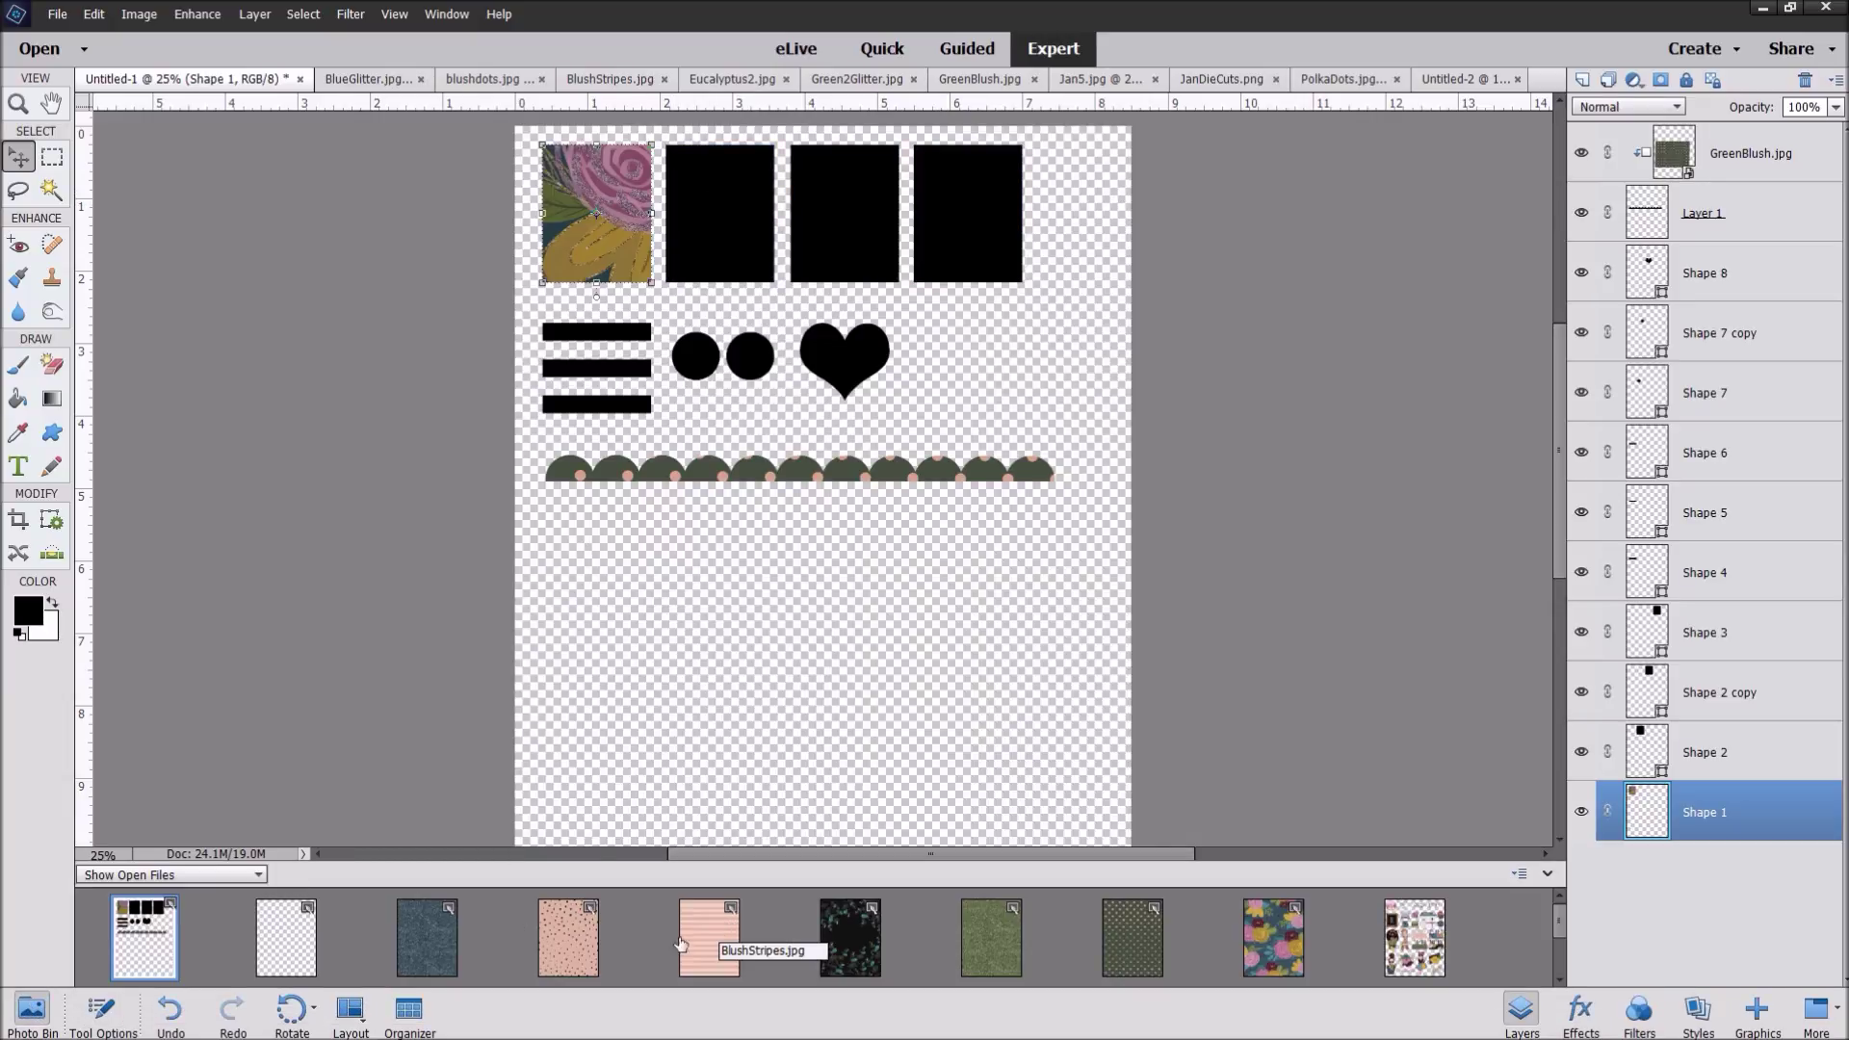
Step: Place BlushStripes above Shape 3 and merge Shape 2, Shape 2 copy and Shape 3
drag(706, 951, 823, 196)
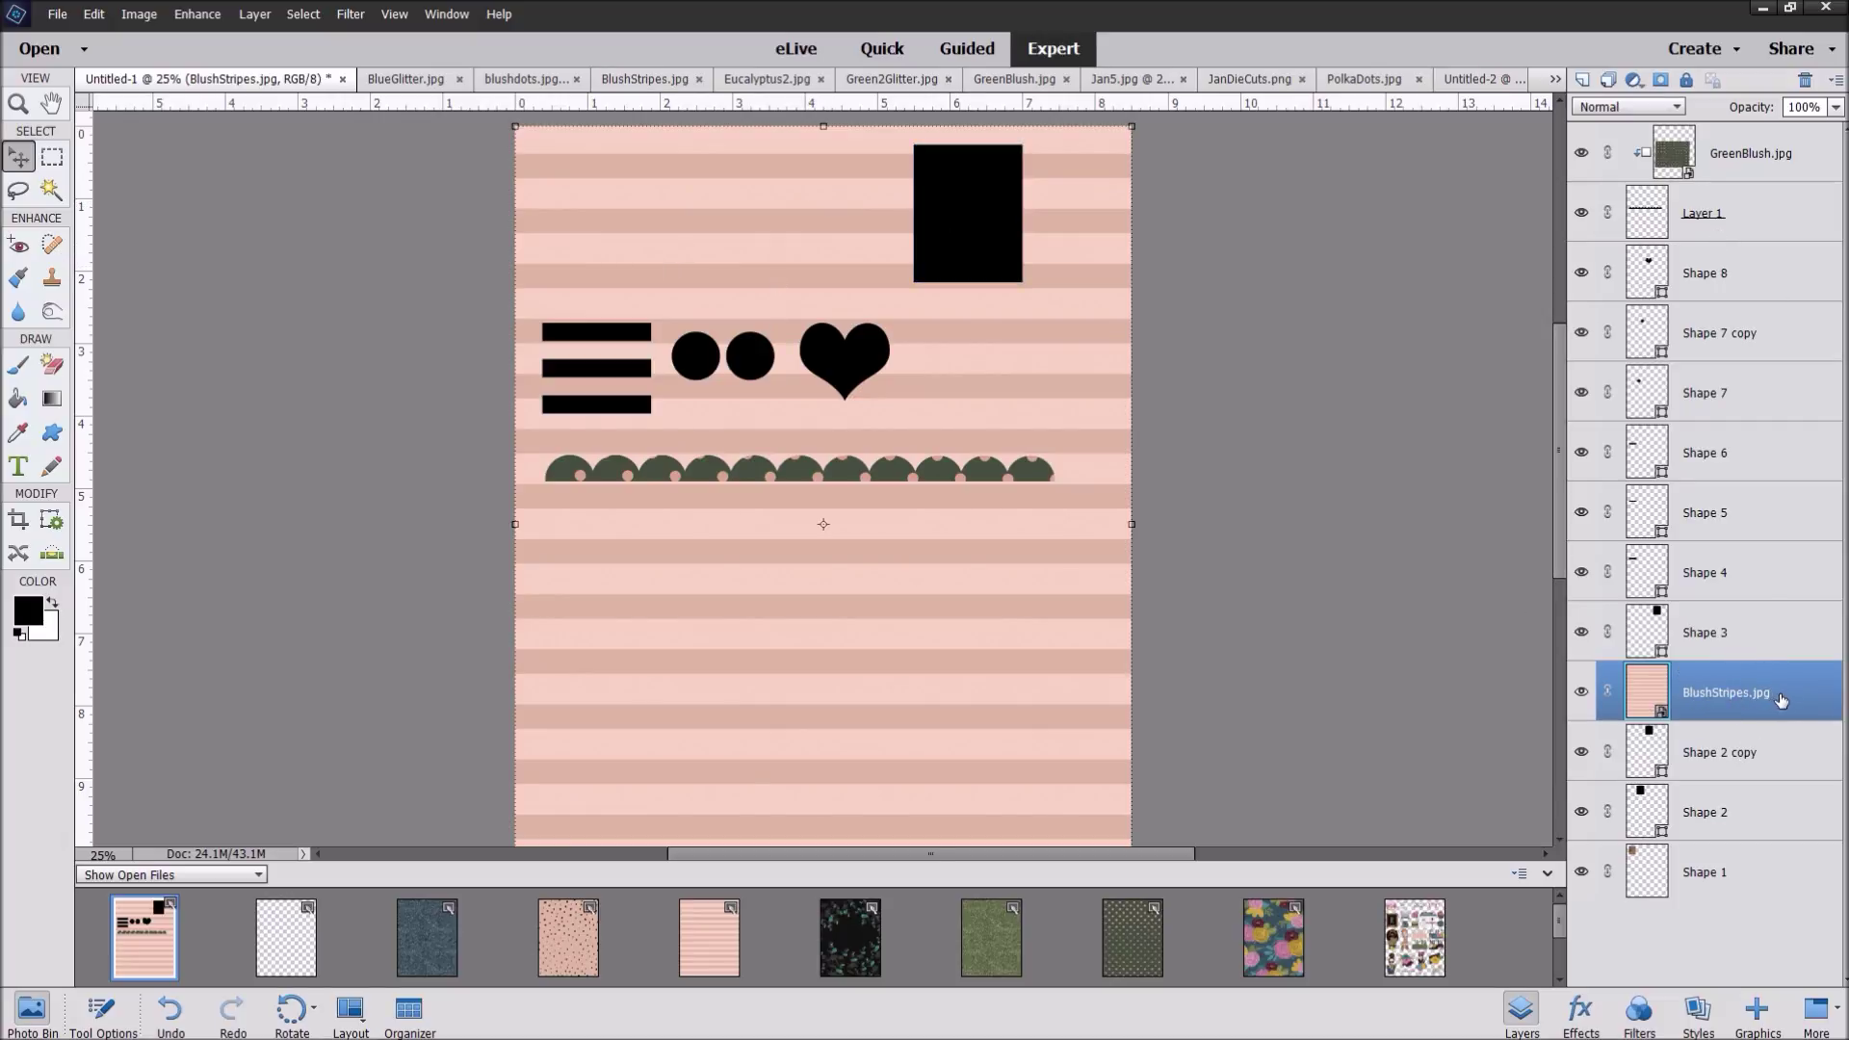
drag(1746, 698, 1755, 632)
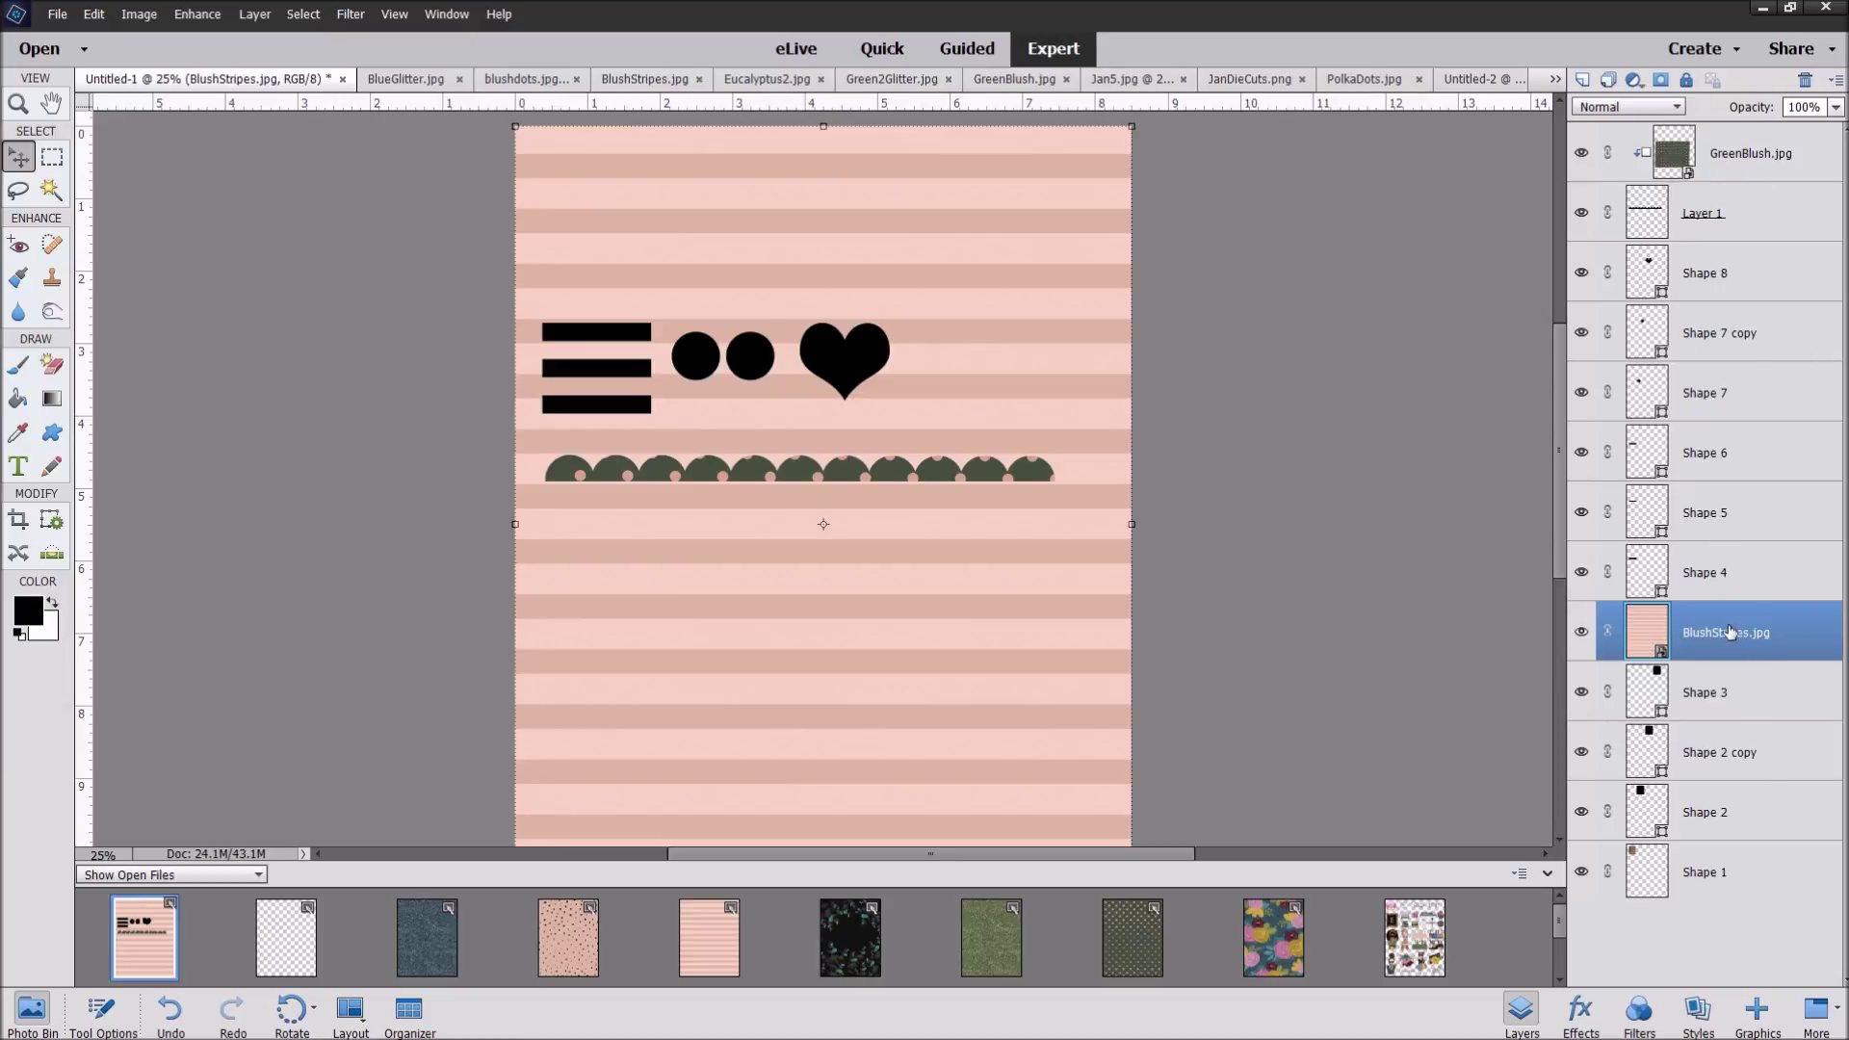
click(1786, 693)
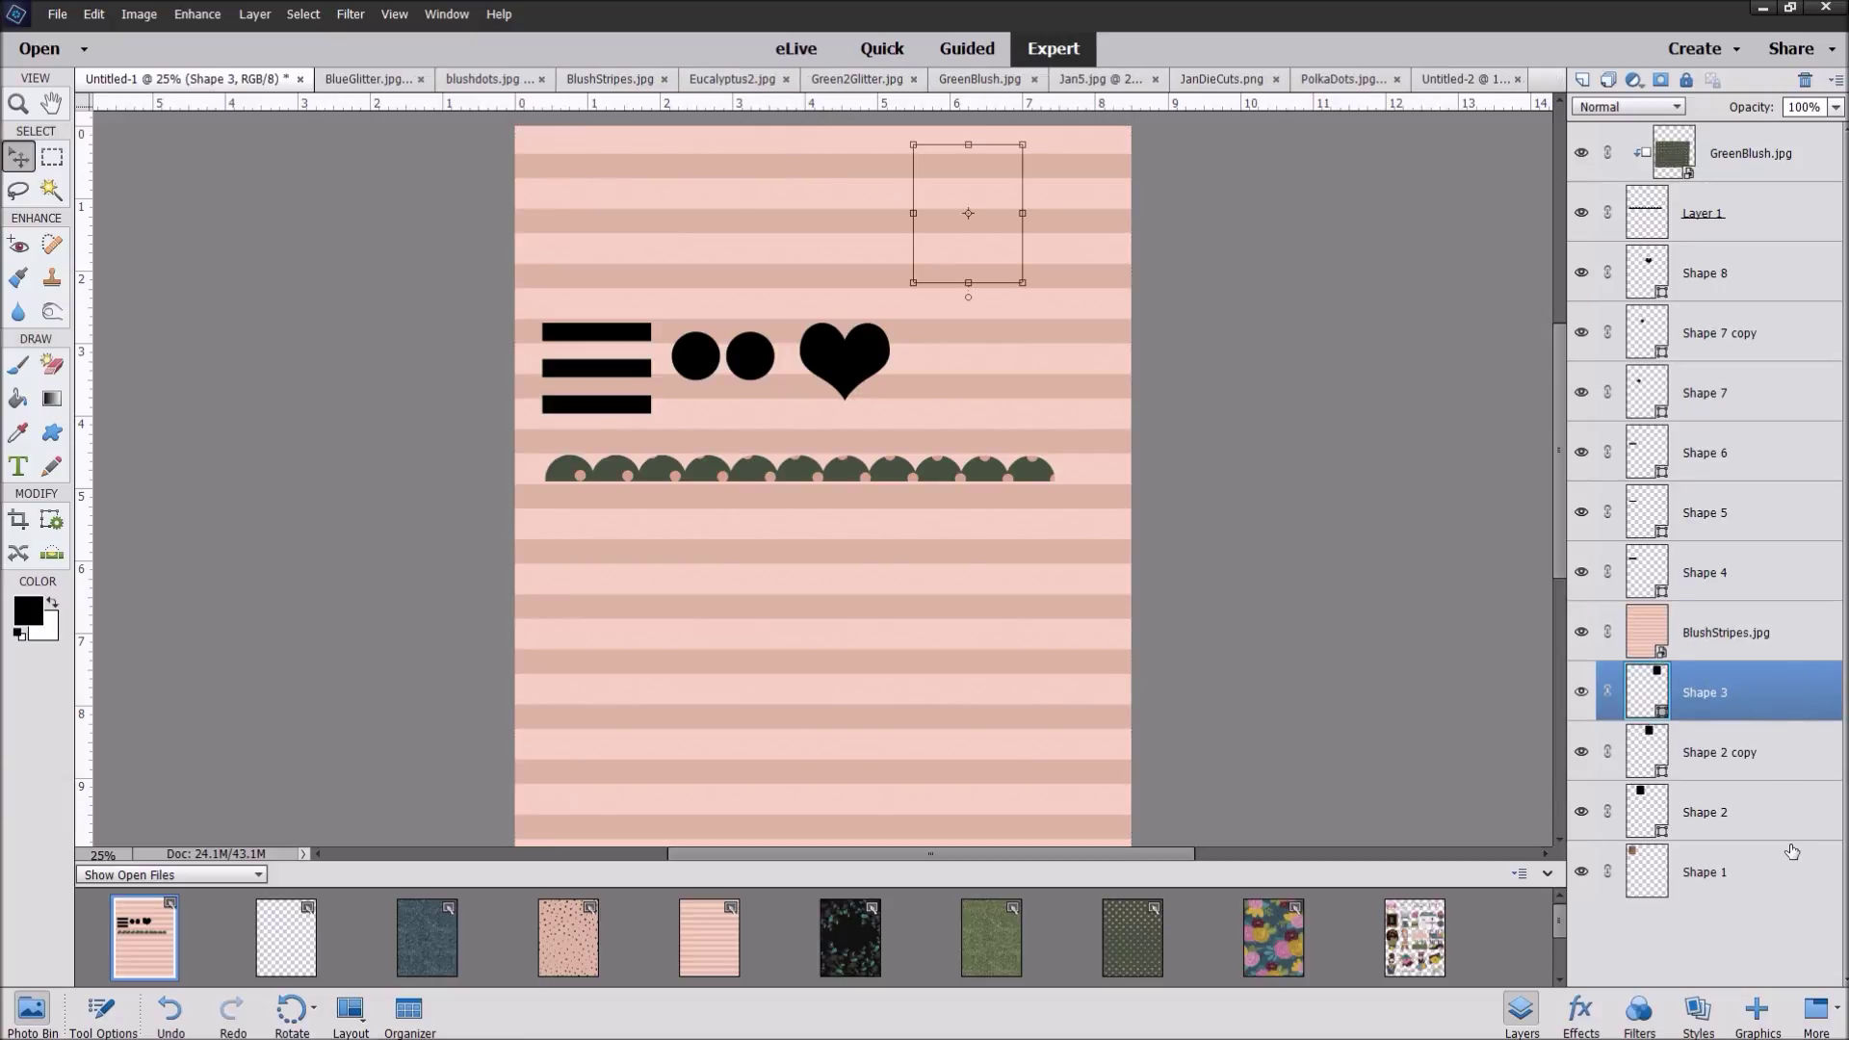
ctrl+click(1791, 753)
ctrl+click(1780, 815)
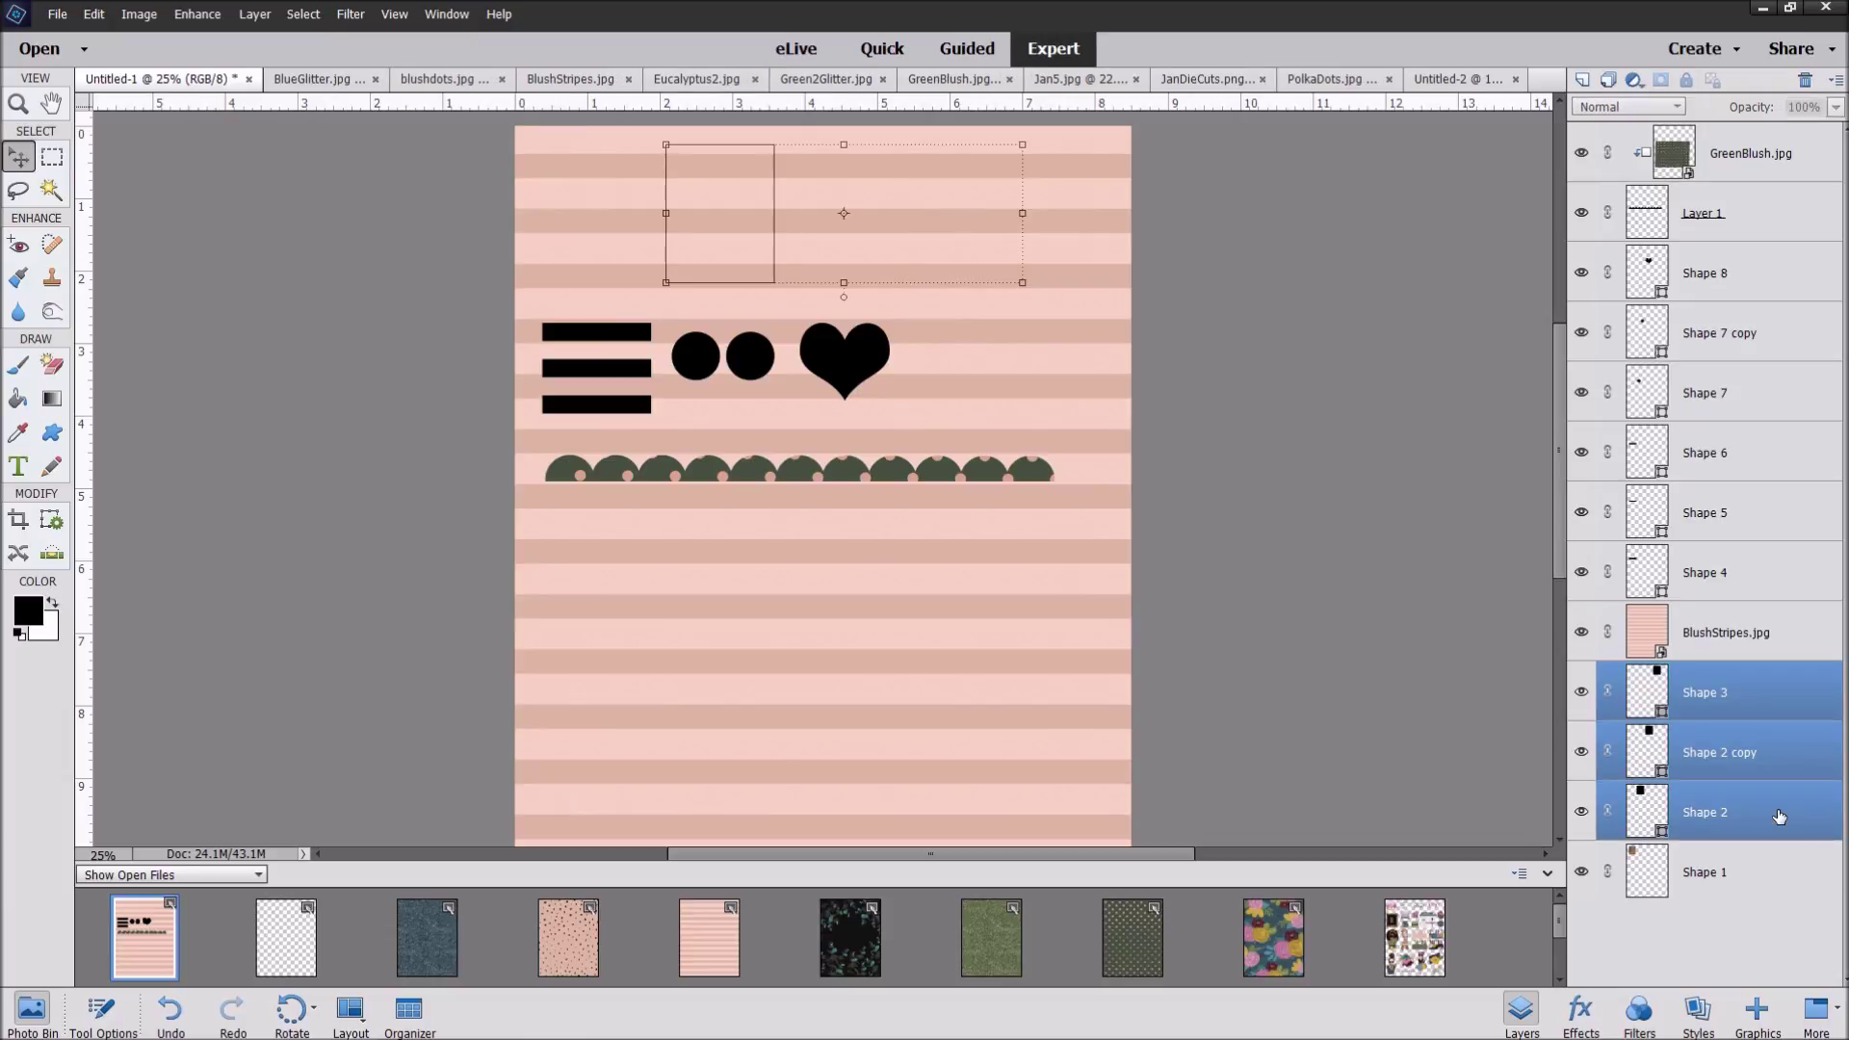
right_click(1781, 751)
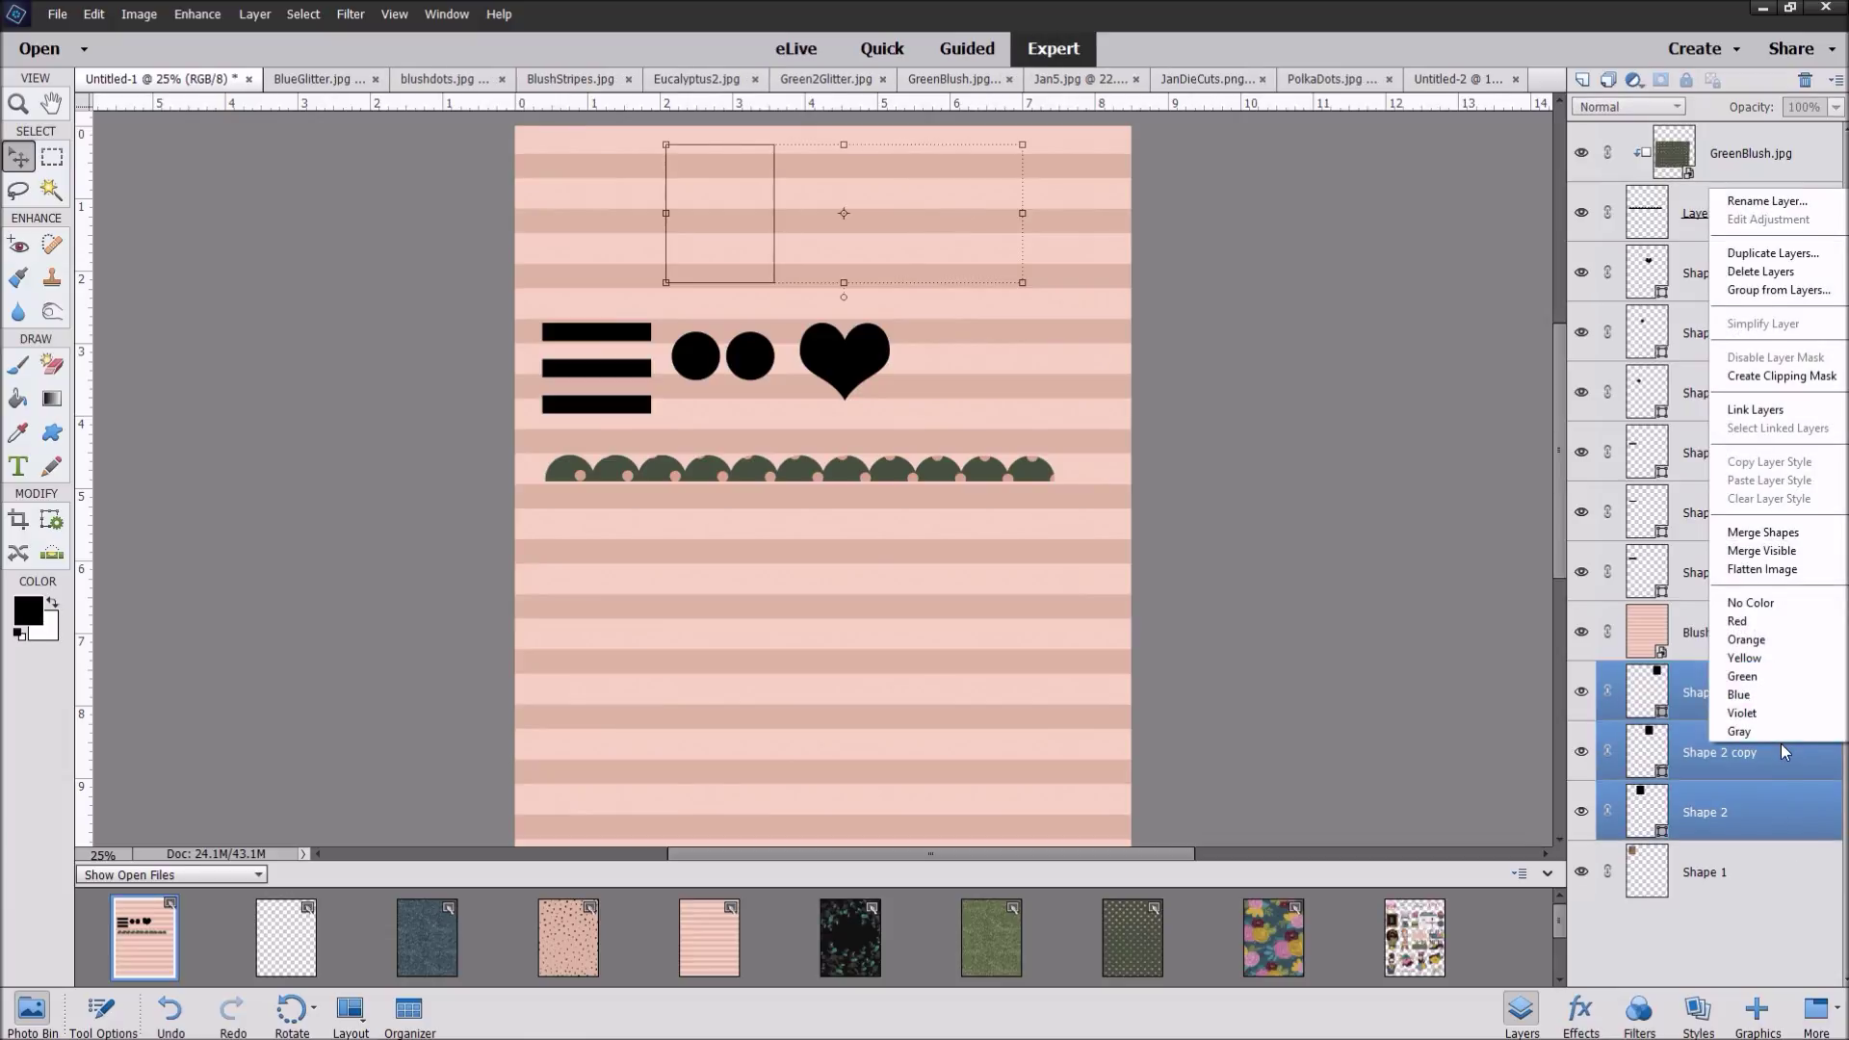
click(1746, 532)
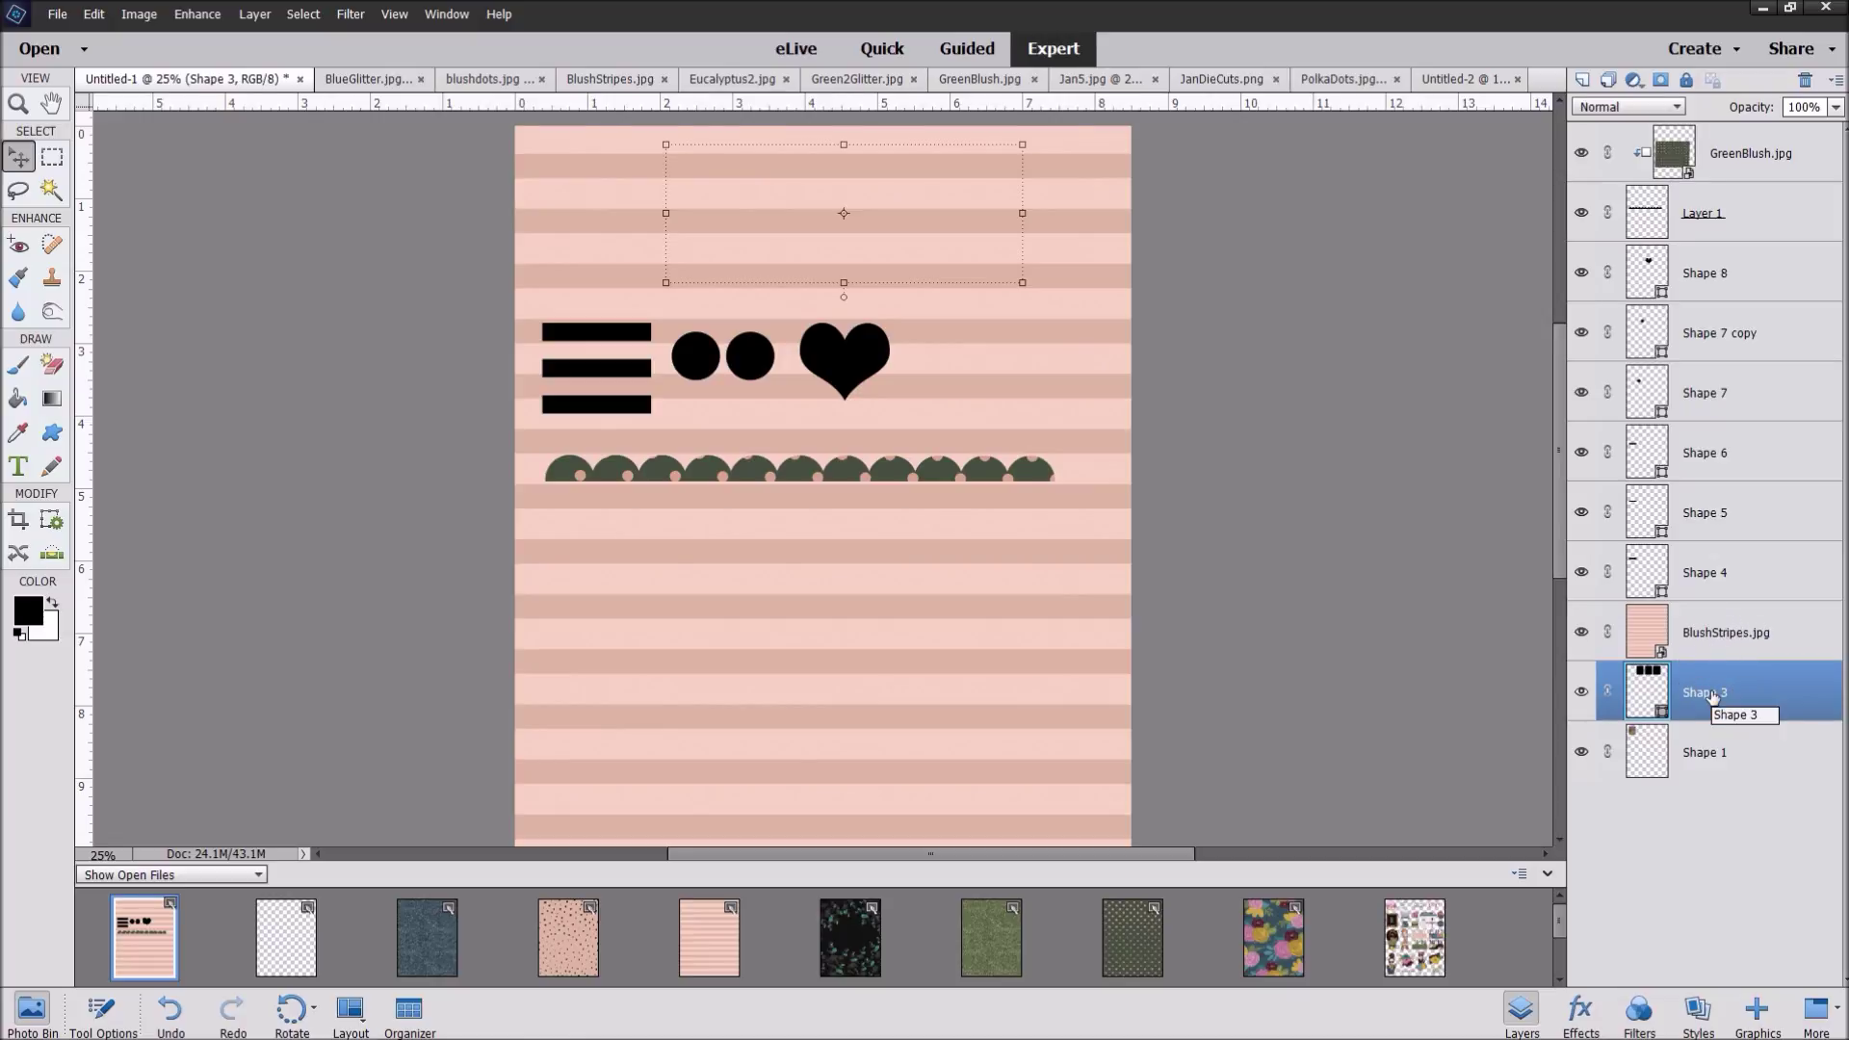
Step: Clip the BlushStripes paper to the merged rectangles
click(1722, 644)
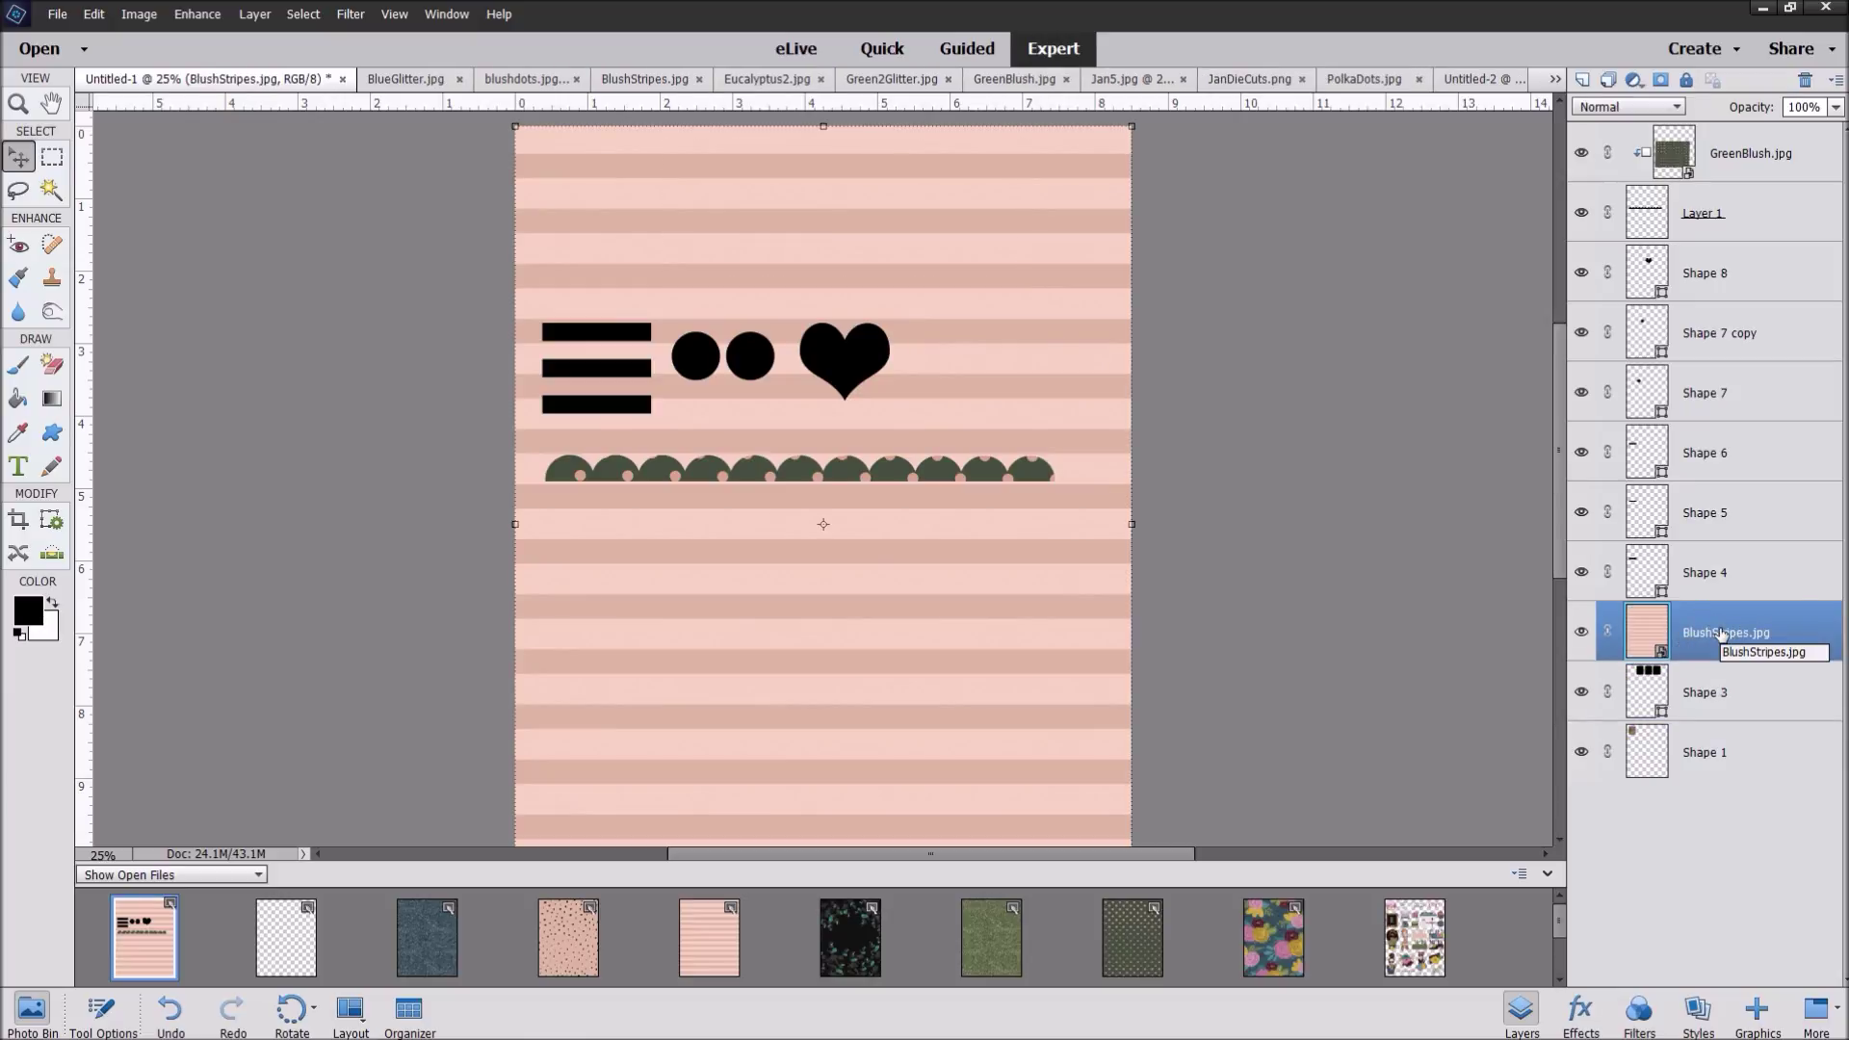
drag(1714, 659, 1709, 649)
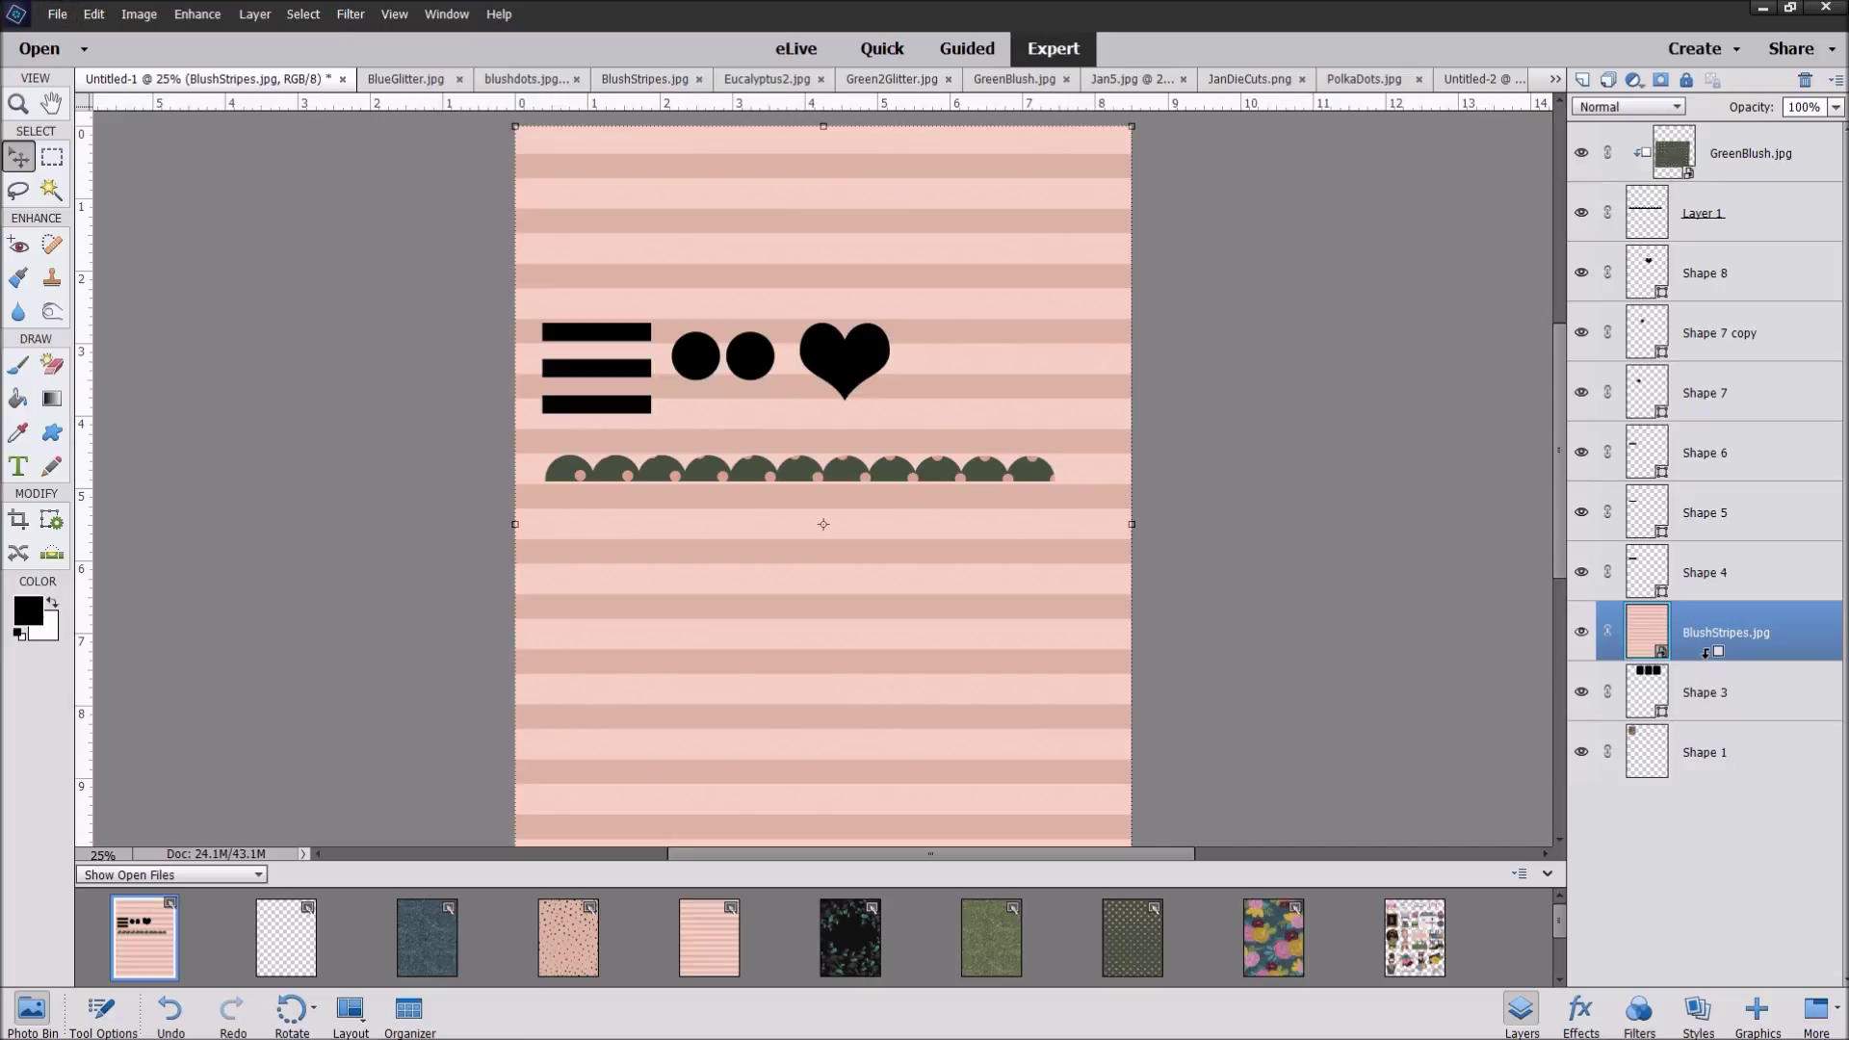
alt+click(1705, 653)
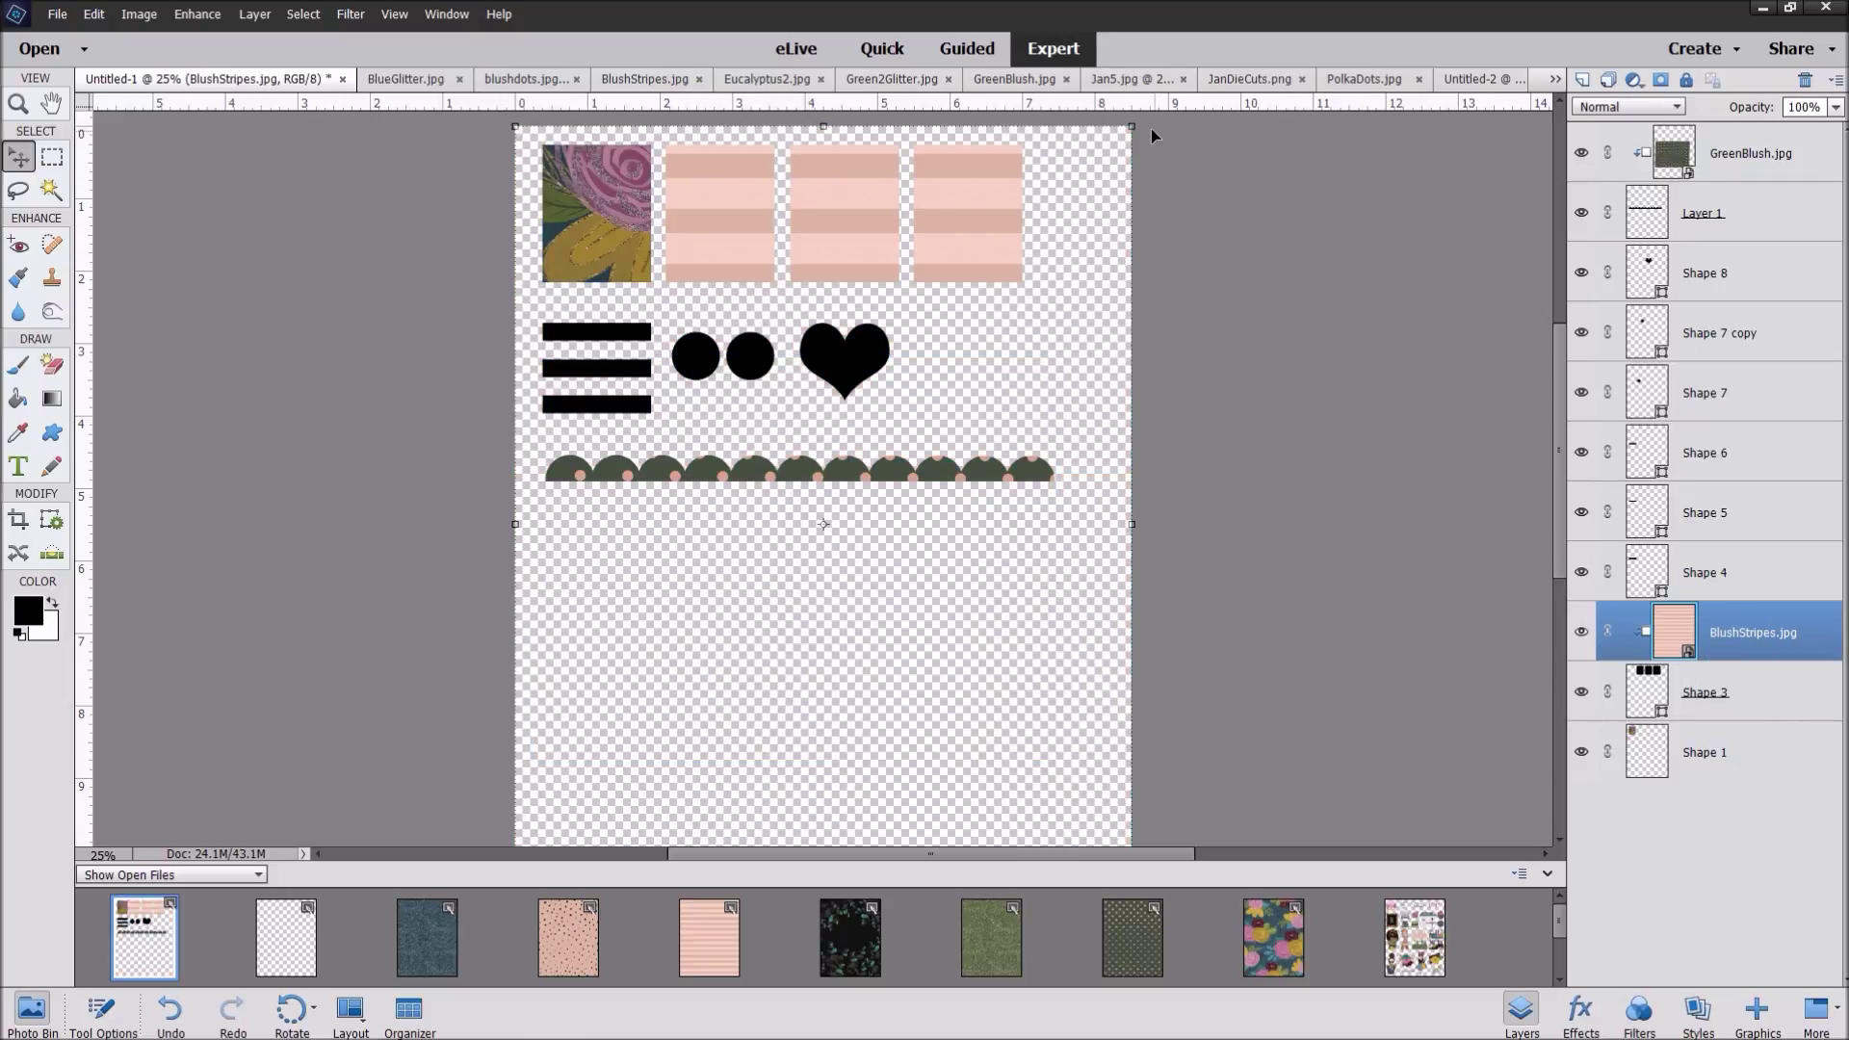
Step: Scale the stripes paper down over the rectangles and commit the resize
drag(1131, 126, 982, 173)
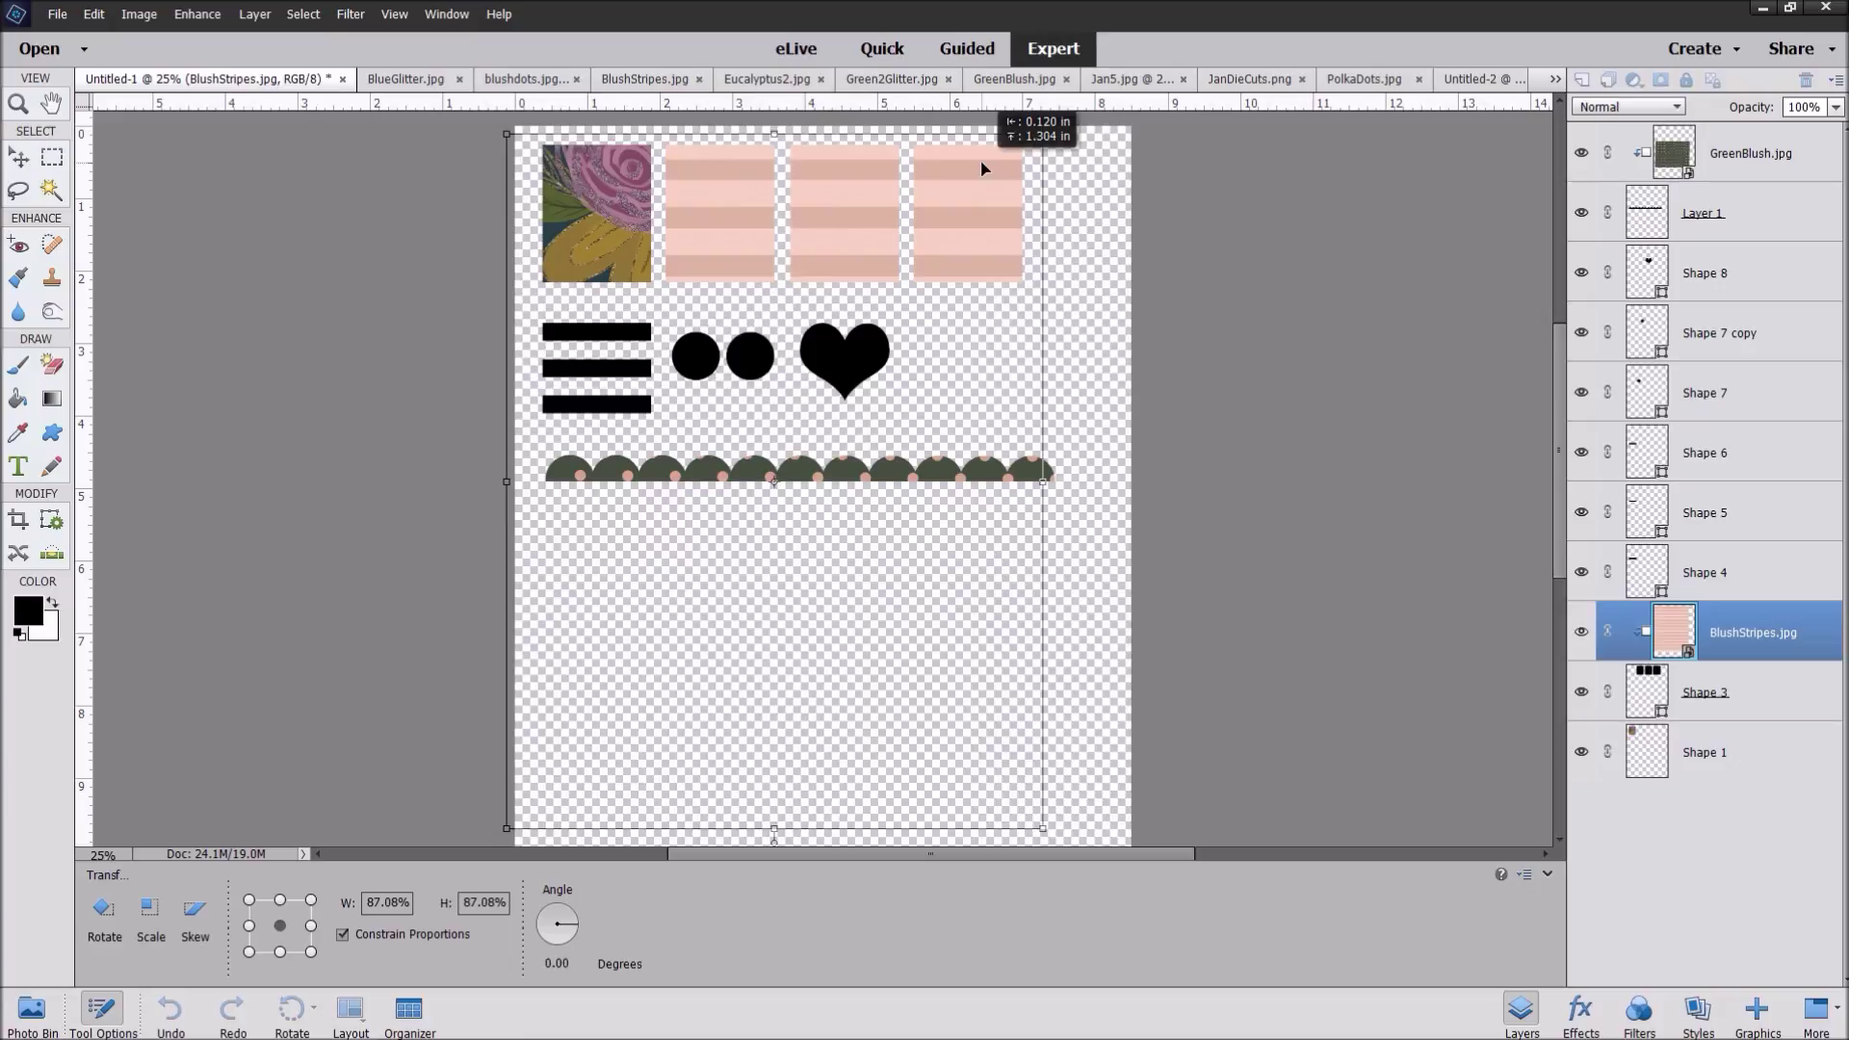
drag(982, 168, 982, 165)
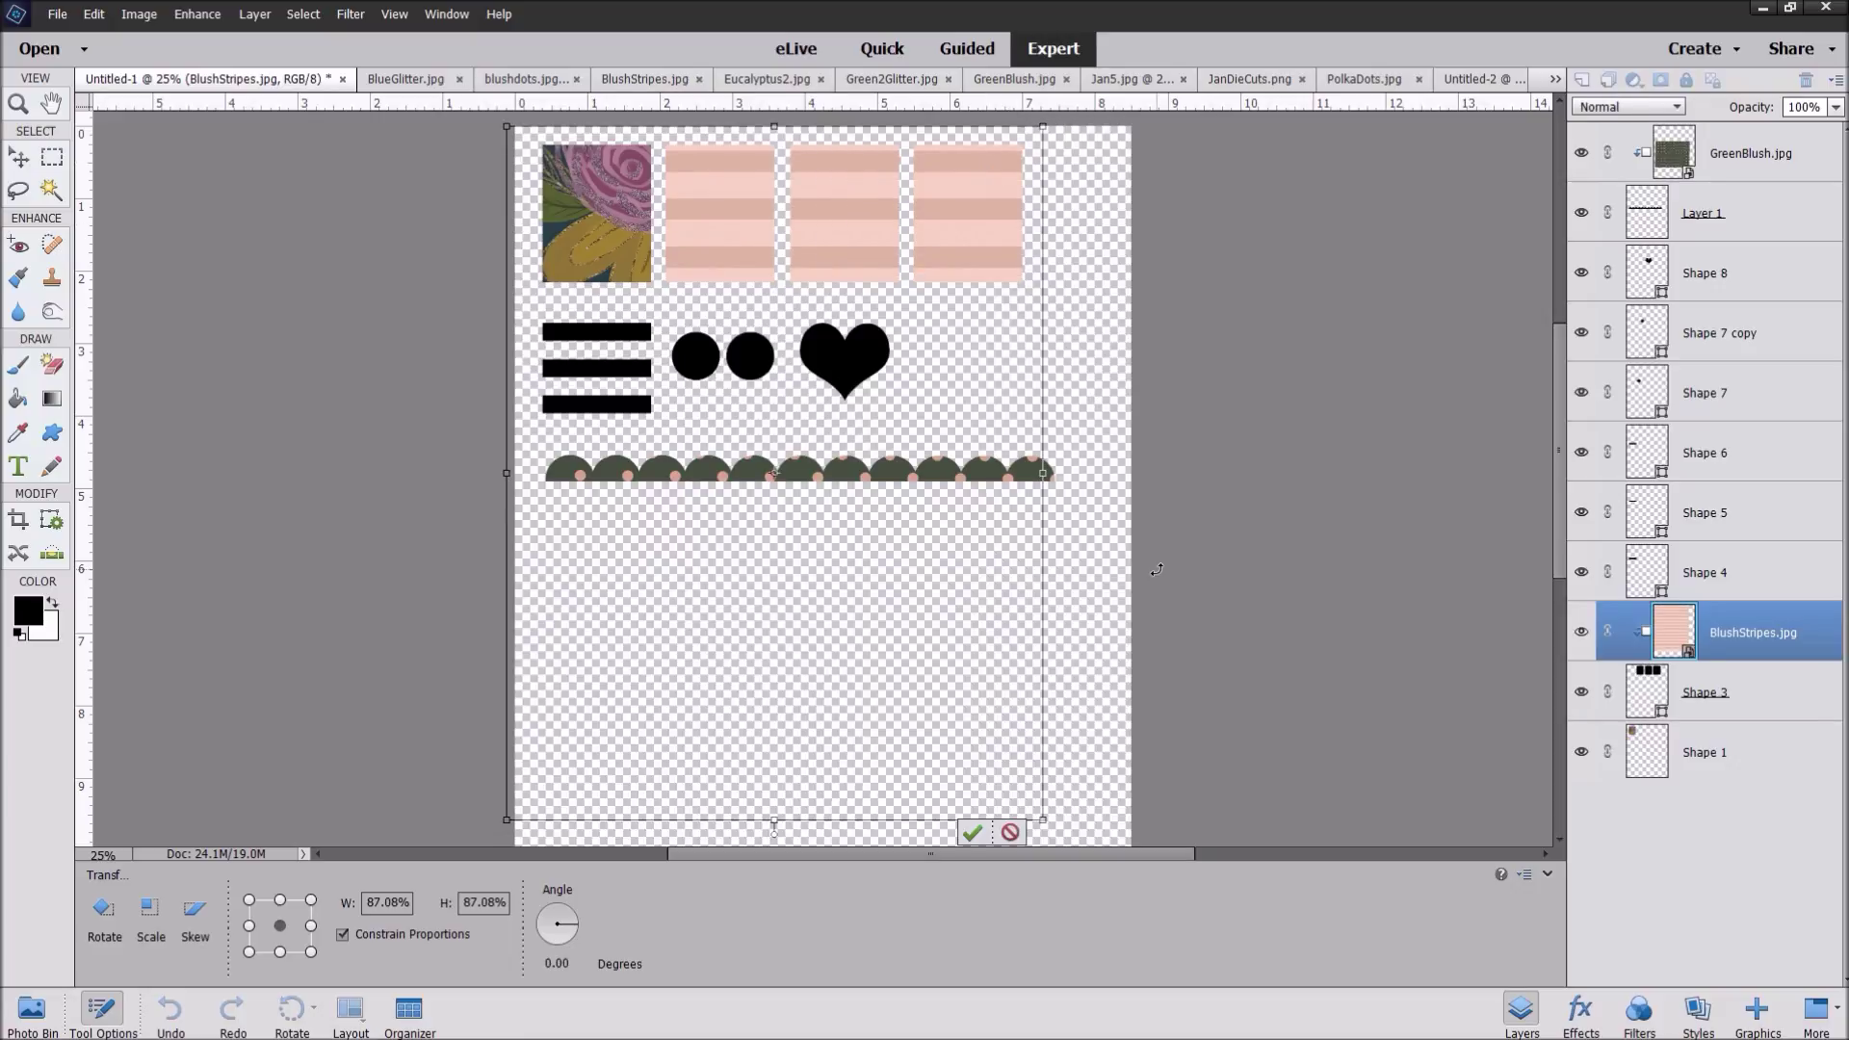
click(972, 832)
Step: Add the blushdots paper to the page as a new full-page layer
click(1288, 659)
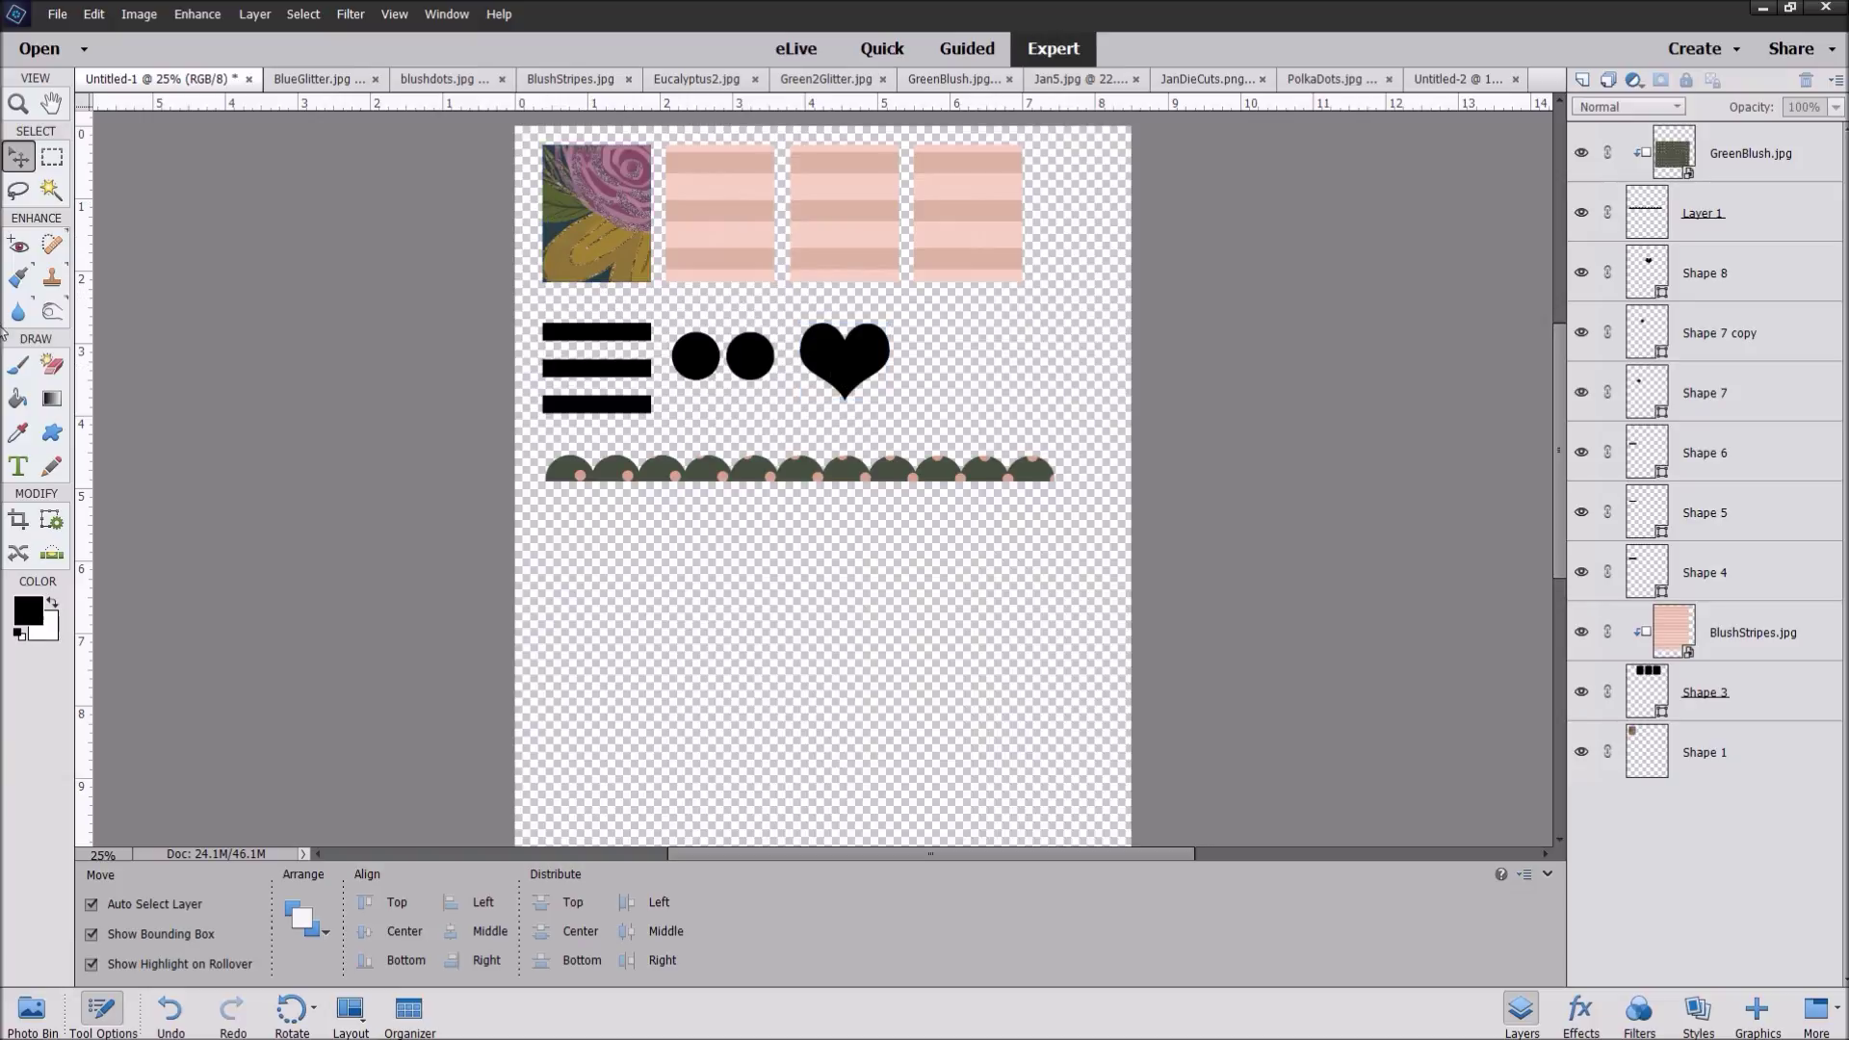
click(32, 1011)
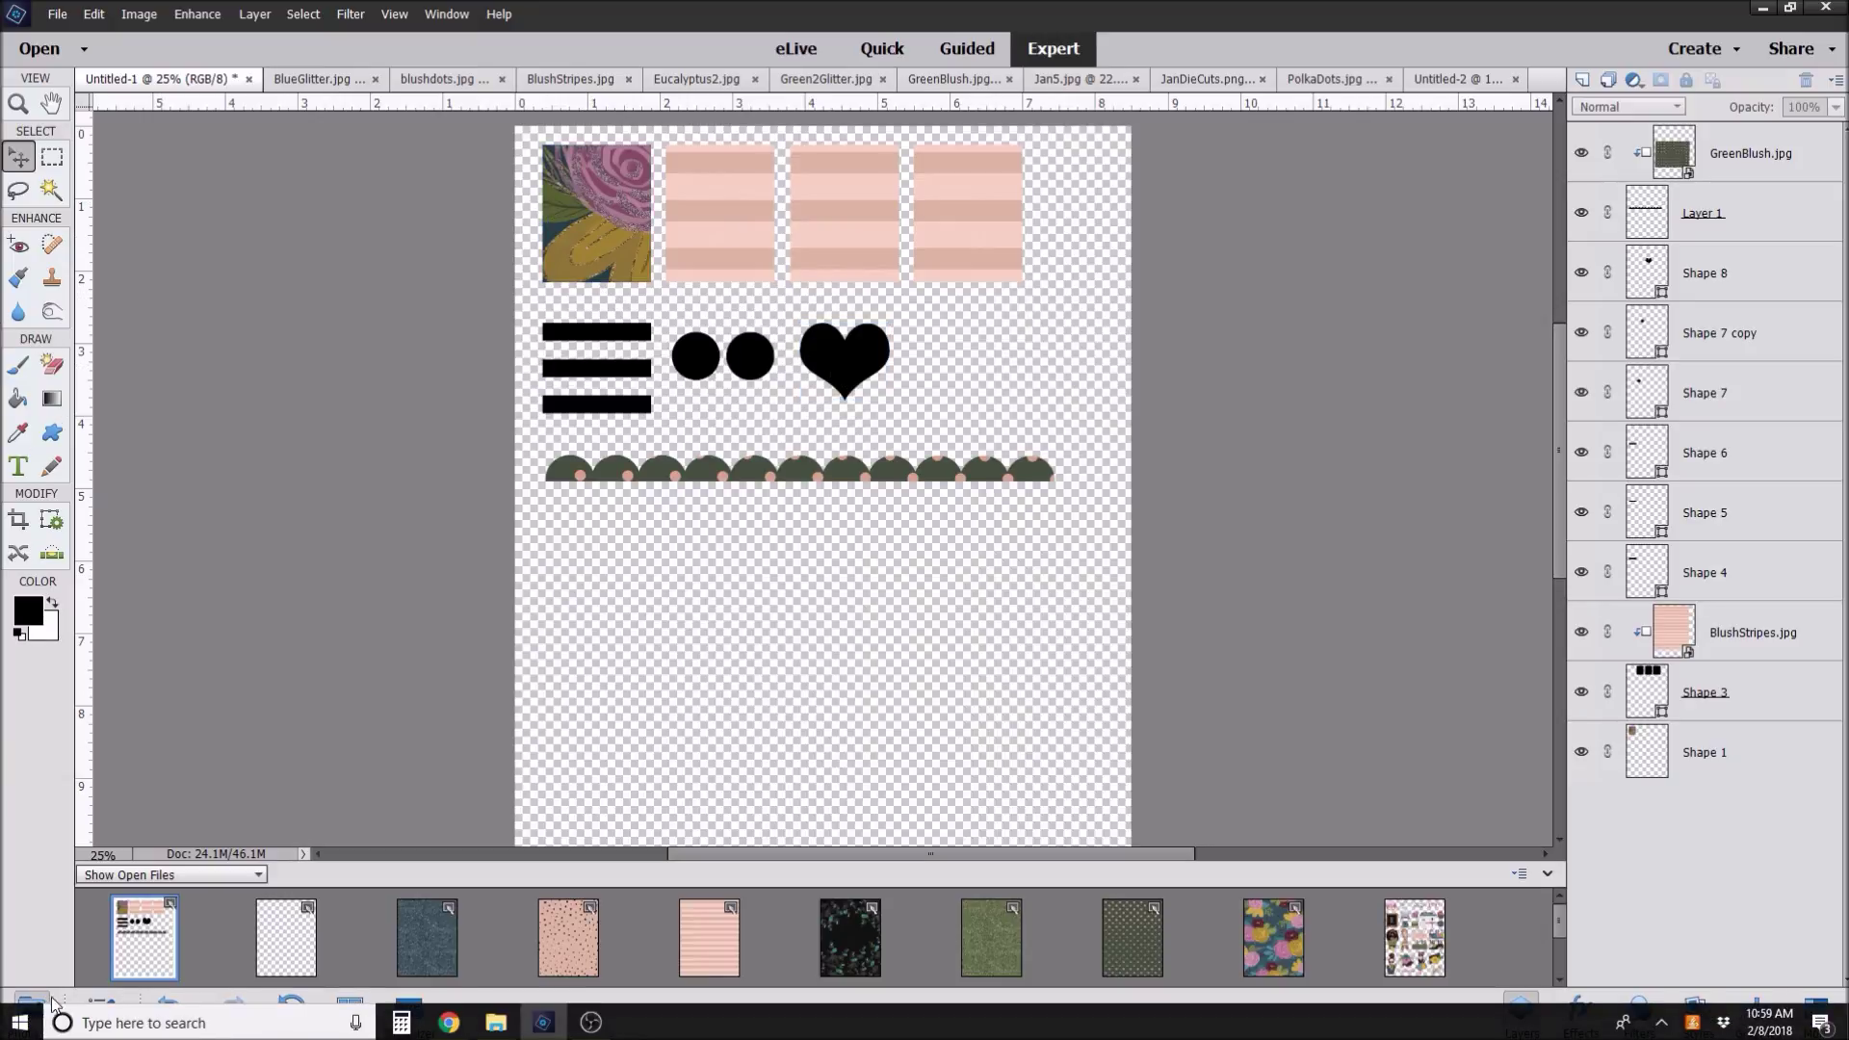
drag(568, 958, 819, 481)
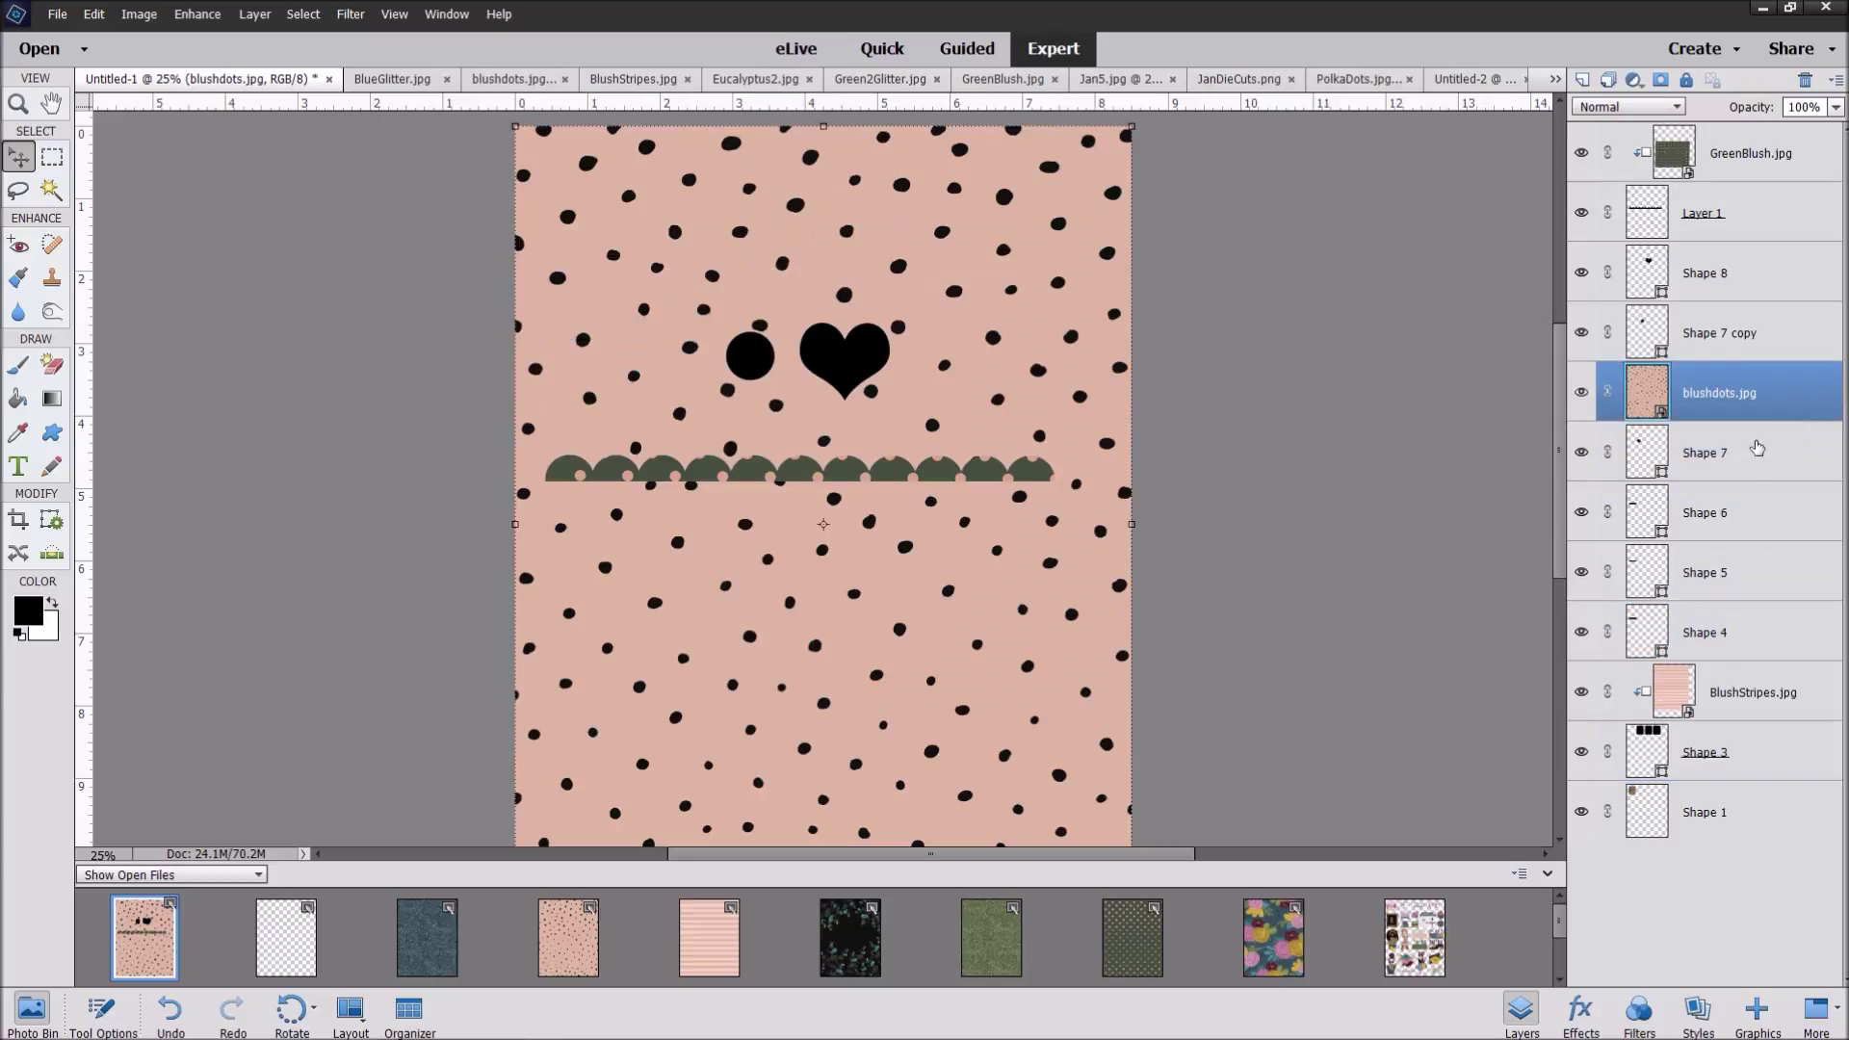
Step: Merge the three bar shapes, clip blushdots to them, and shrink the dot pattern
click(1733, 515)
shift+click(1743, 632)
right_click(1743, 632)
click(1637, 414)
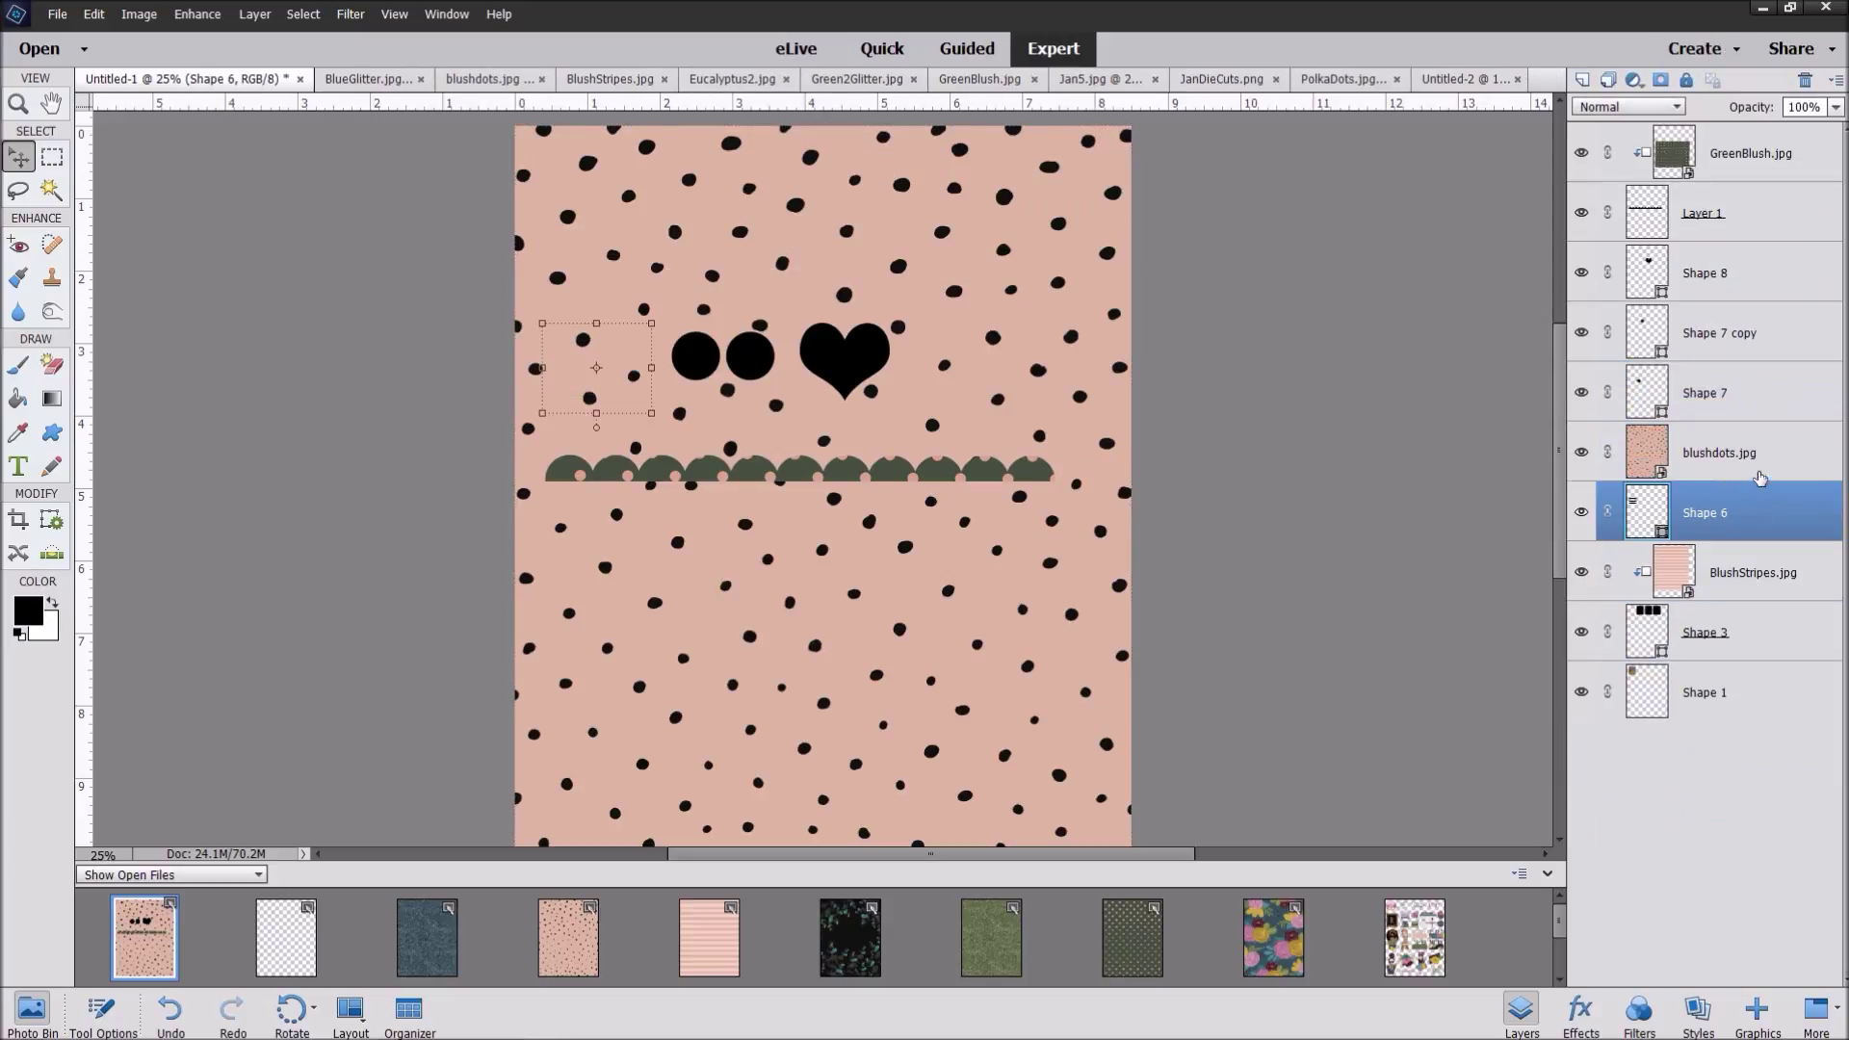
click(1743, 453)
alt+click(1748, 482)
drag(516, 126, 616, 322)
key(Return)
Step: Add Eucalyptus2 clipped to the heart, scaled and positioned over it
click(32, 1011)
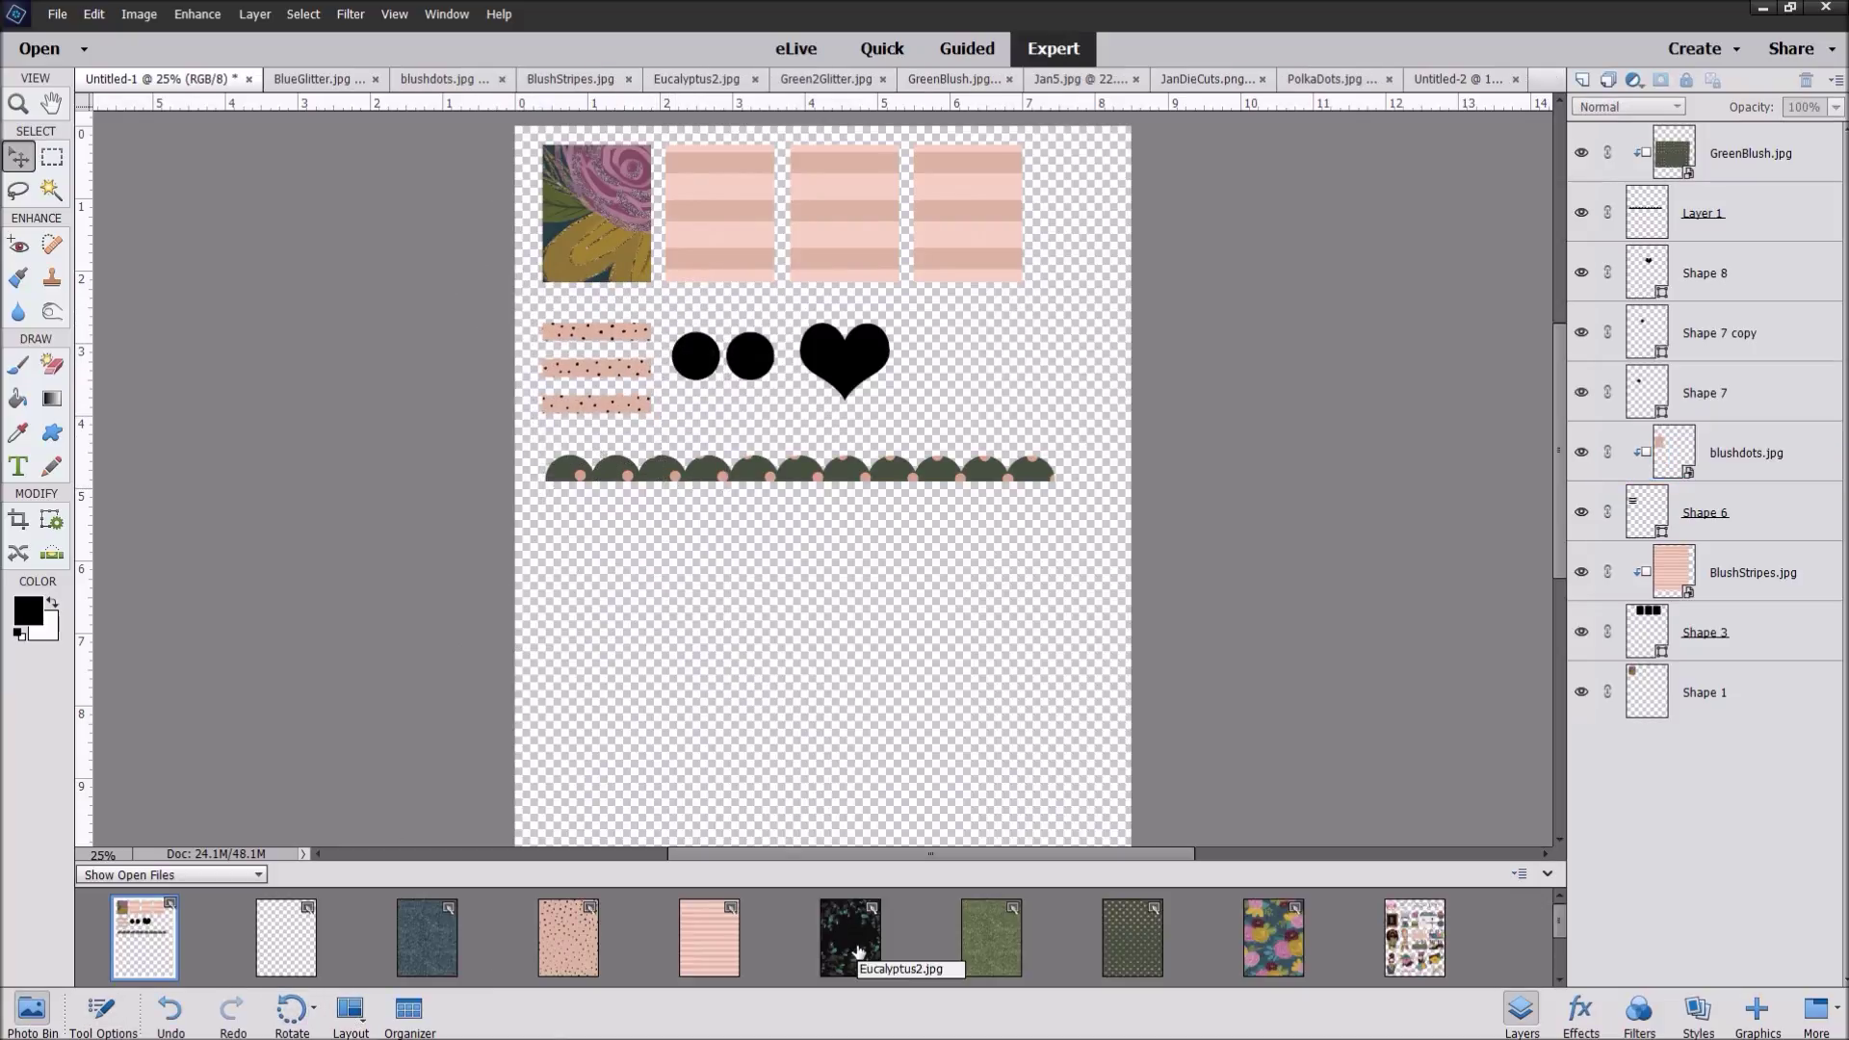
drag(849, 939, 1756, 269)
alt+click(1739, 300)
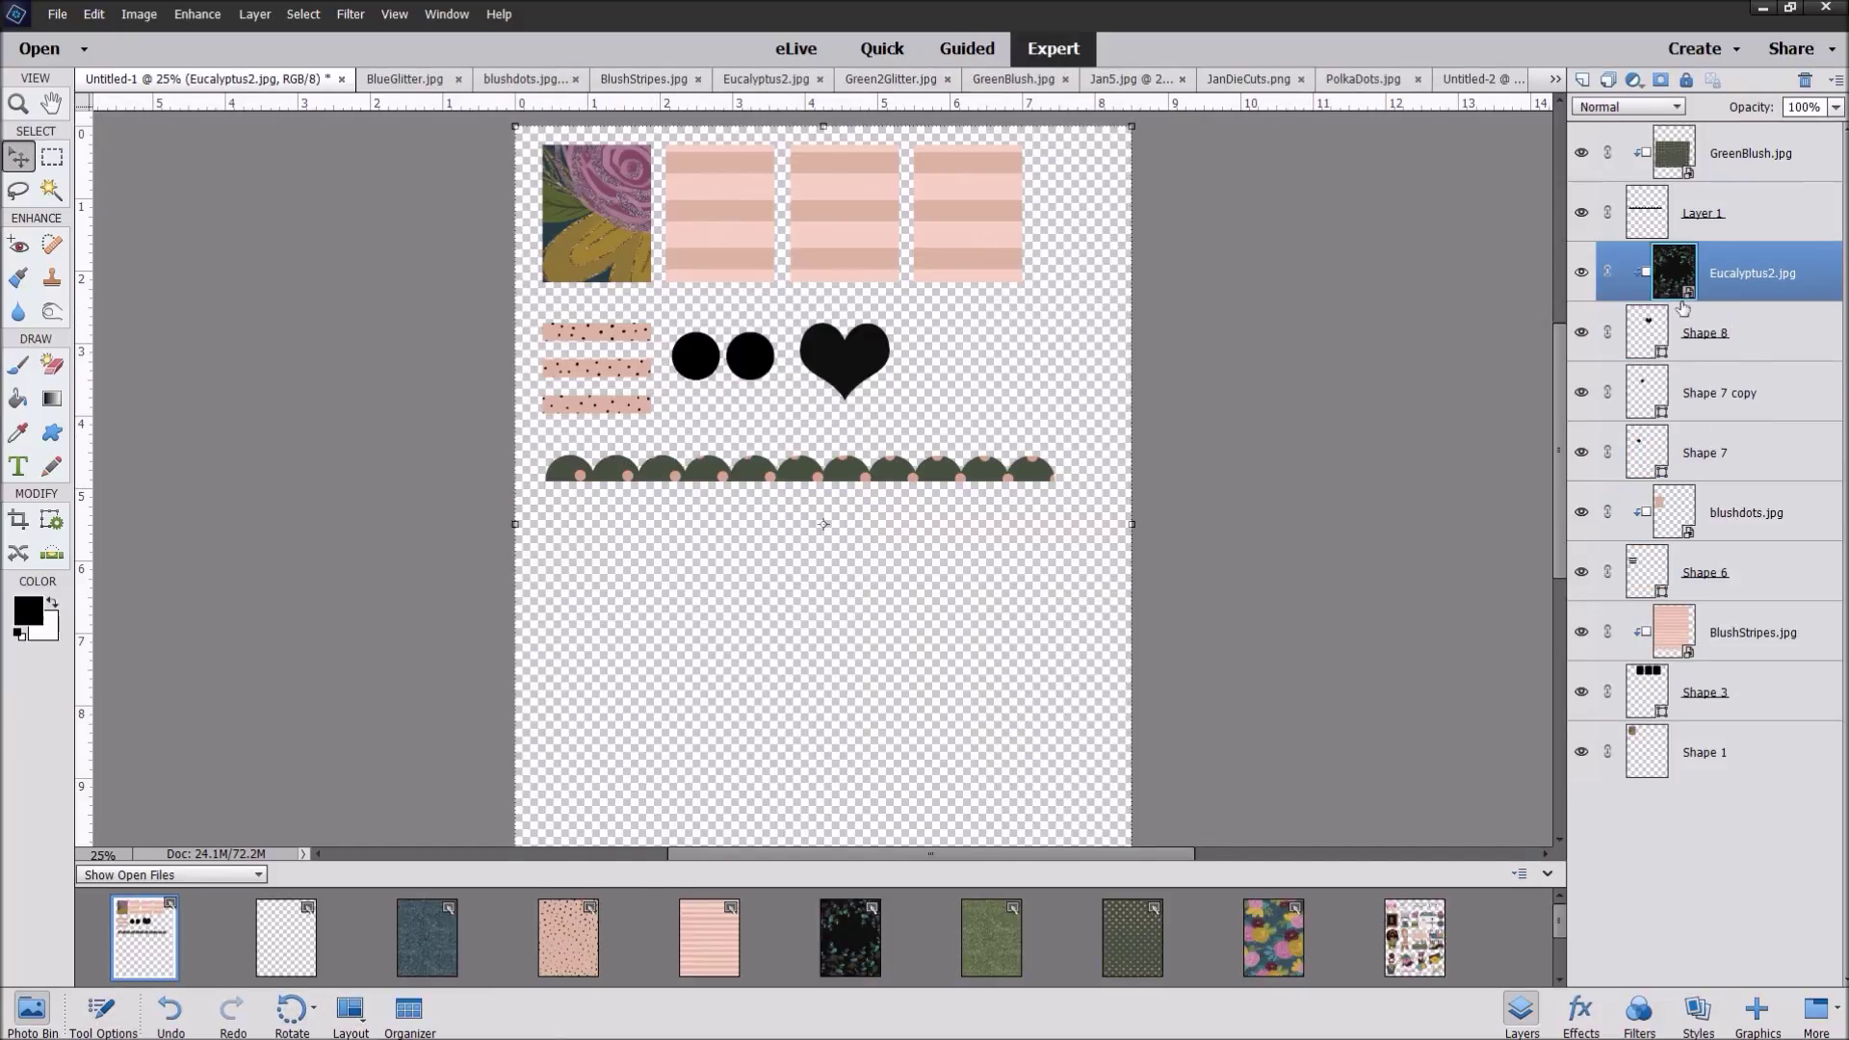
drag(516, 126, 920, 704)
drag(1030, 761, 881, 332)
drag(847, 529, 875, 346)
key(Return)
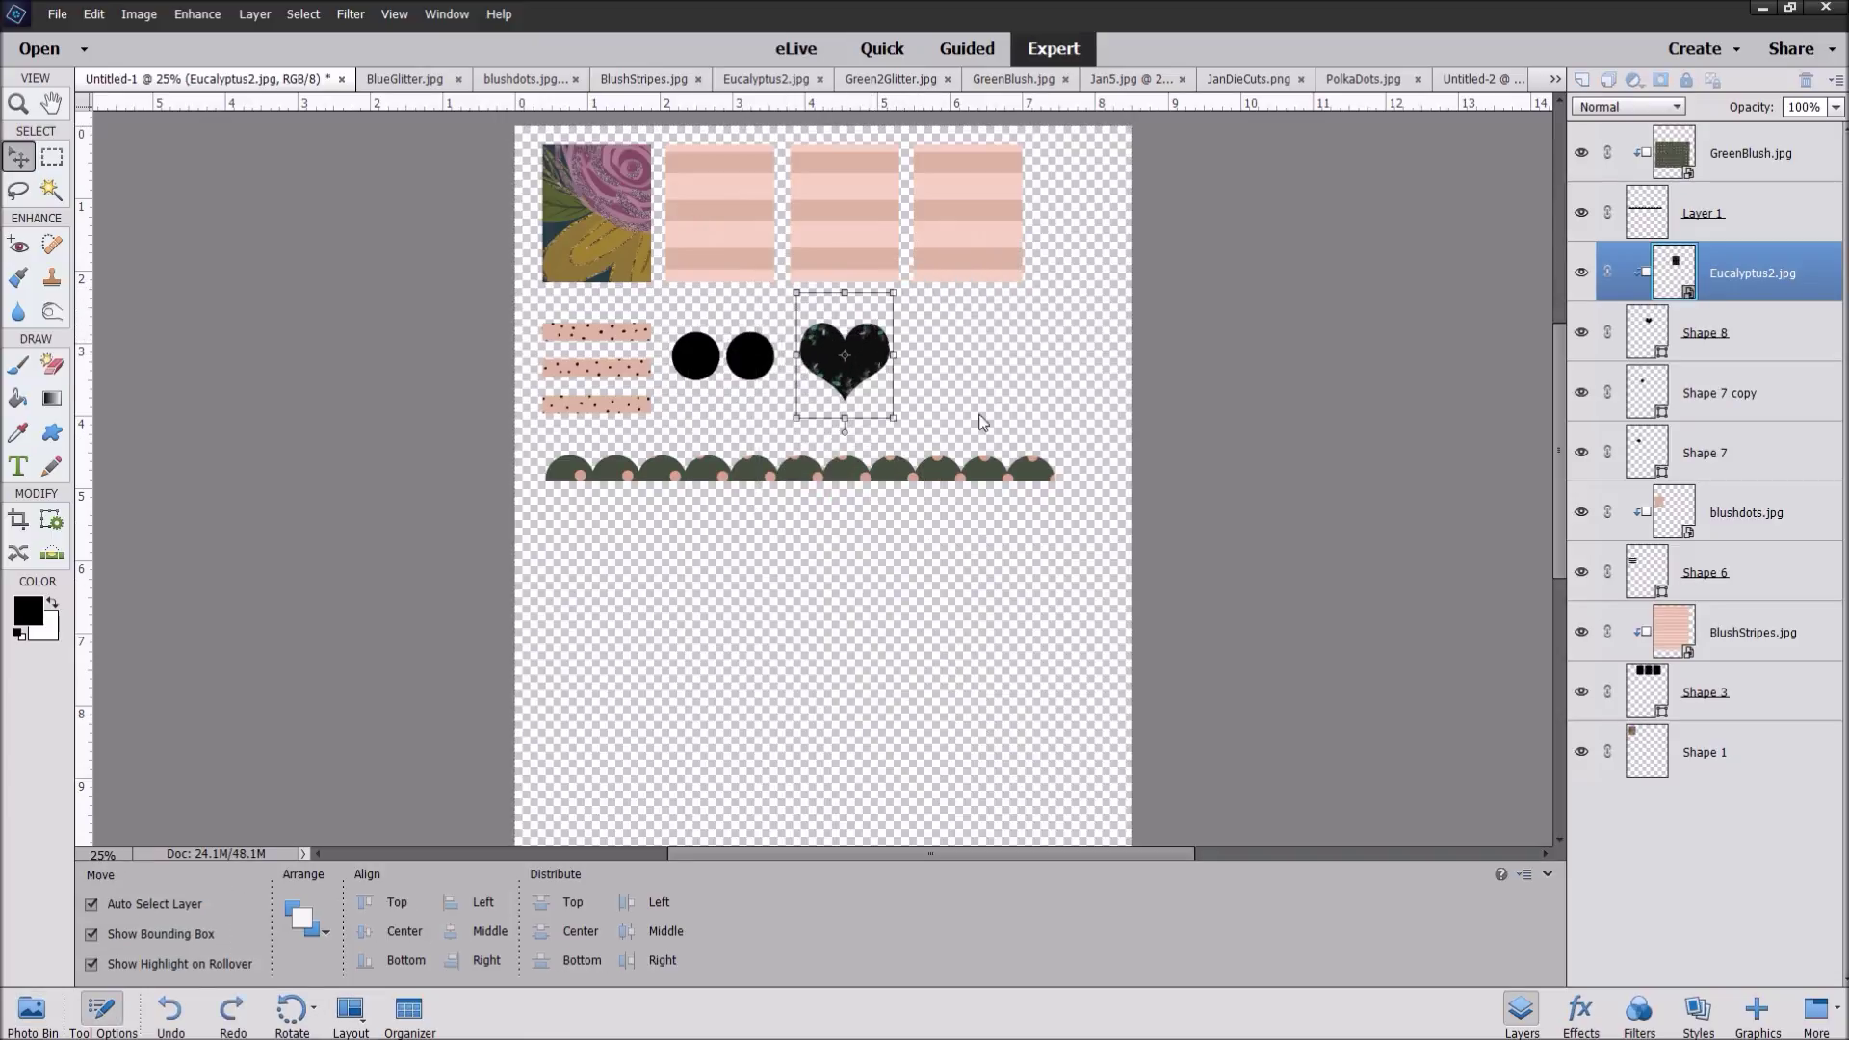
click(1097, 283)
Step: Clip Green2Glitter to the two circles, delete Shape 7, and bring up the Jan5 paper
click(32, 1011)
drag(975, 958, 1733, 460)
click(1733, 460)
right_click(1728, 491)
click(1628, 570)
alt+click(1746, 414)
click(1016, 686)
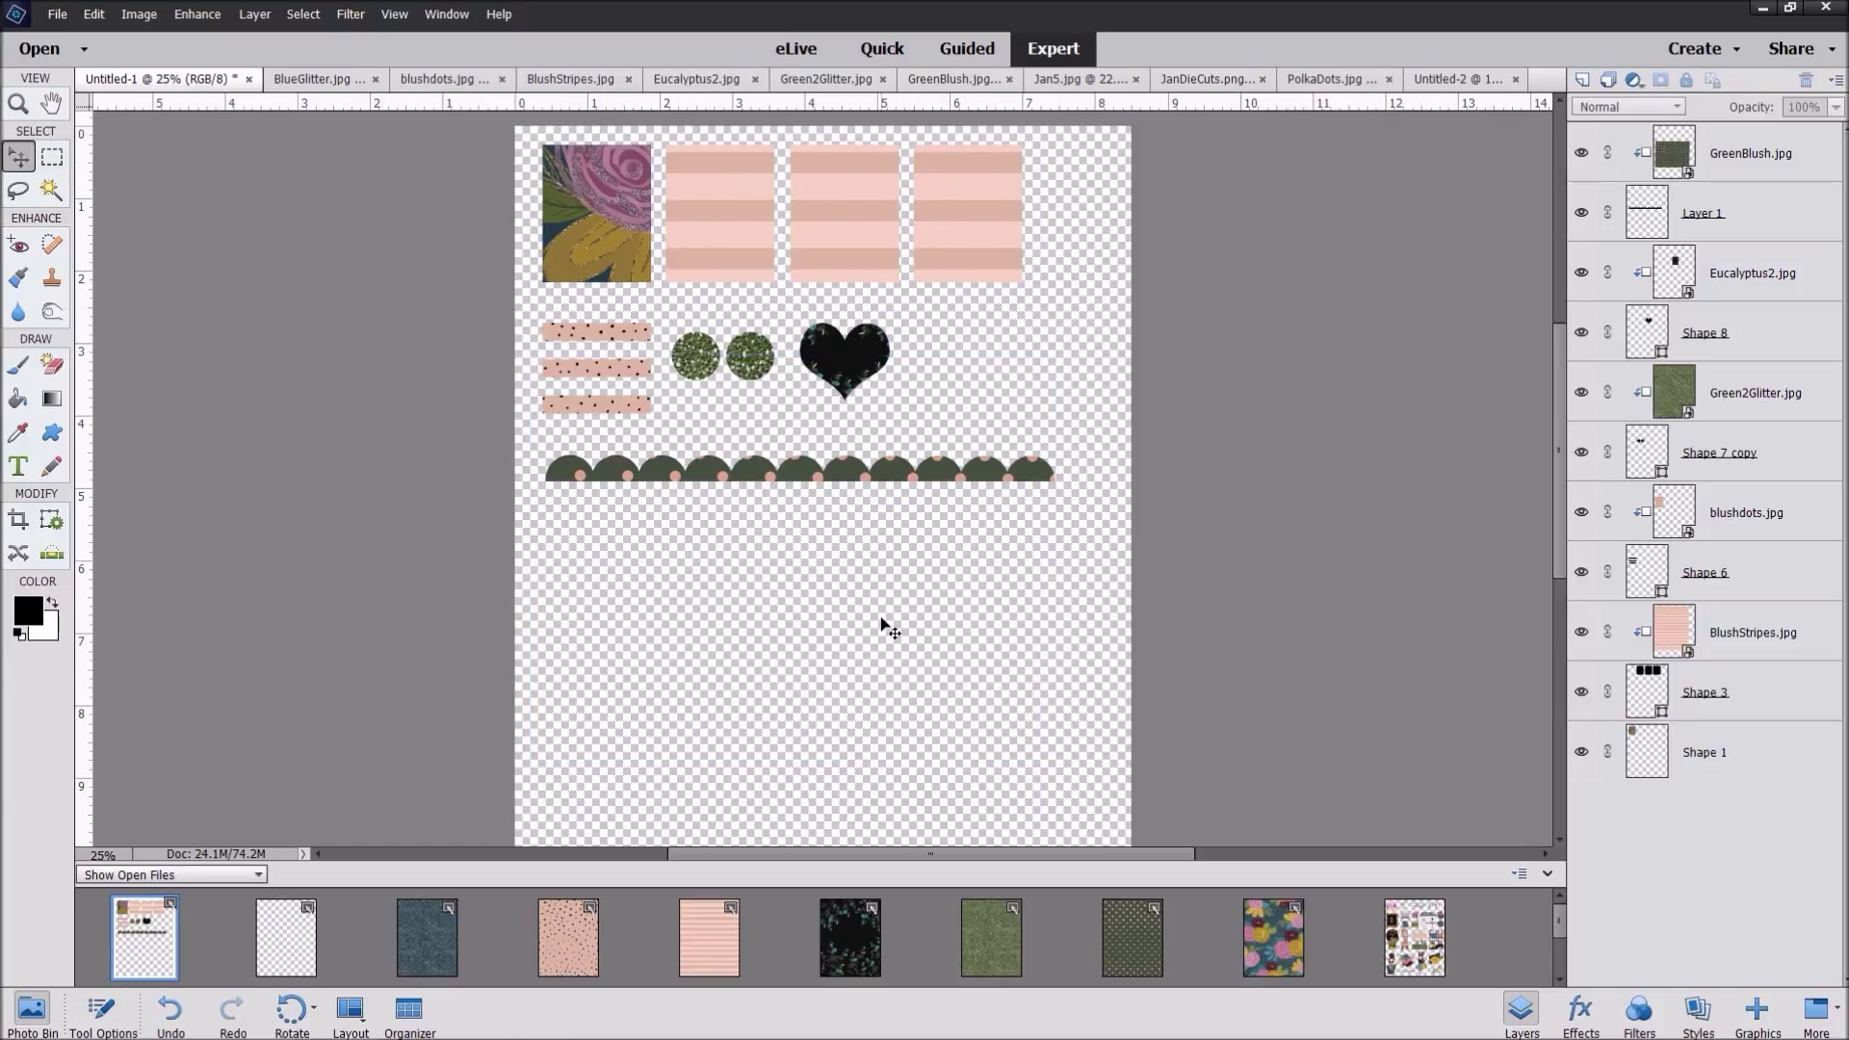
mouse_move(369, 1007)
click(1255, 941)
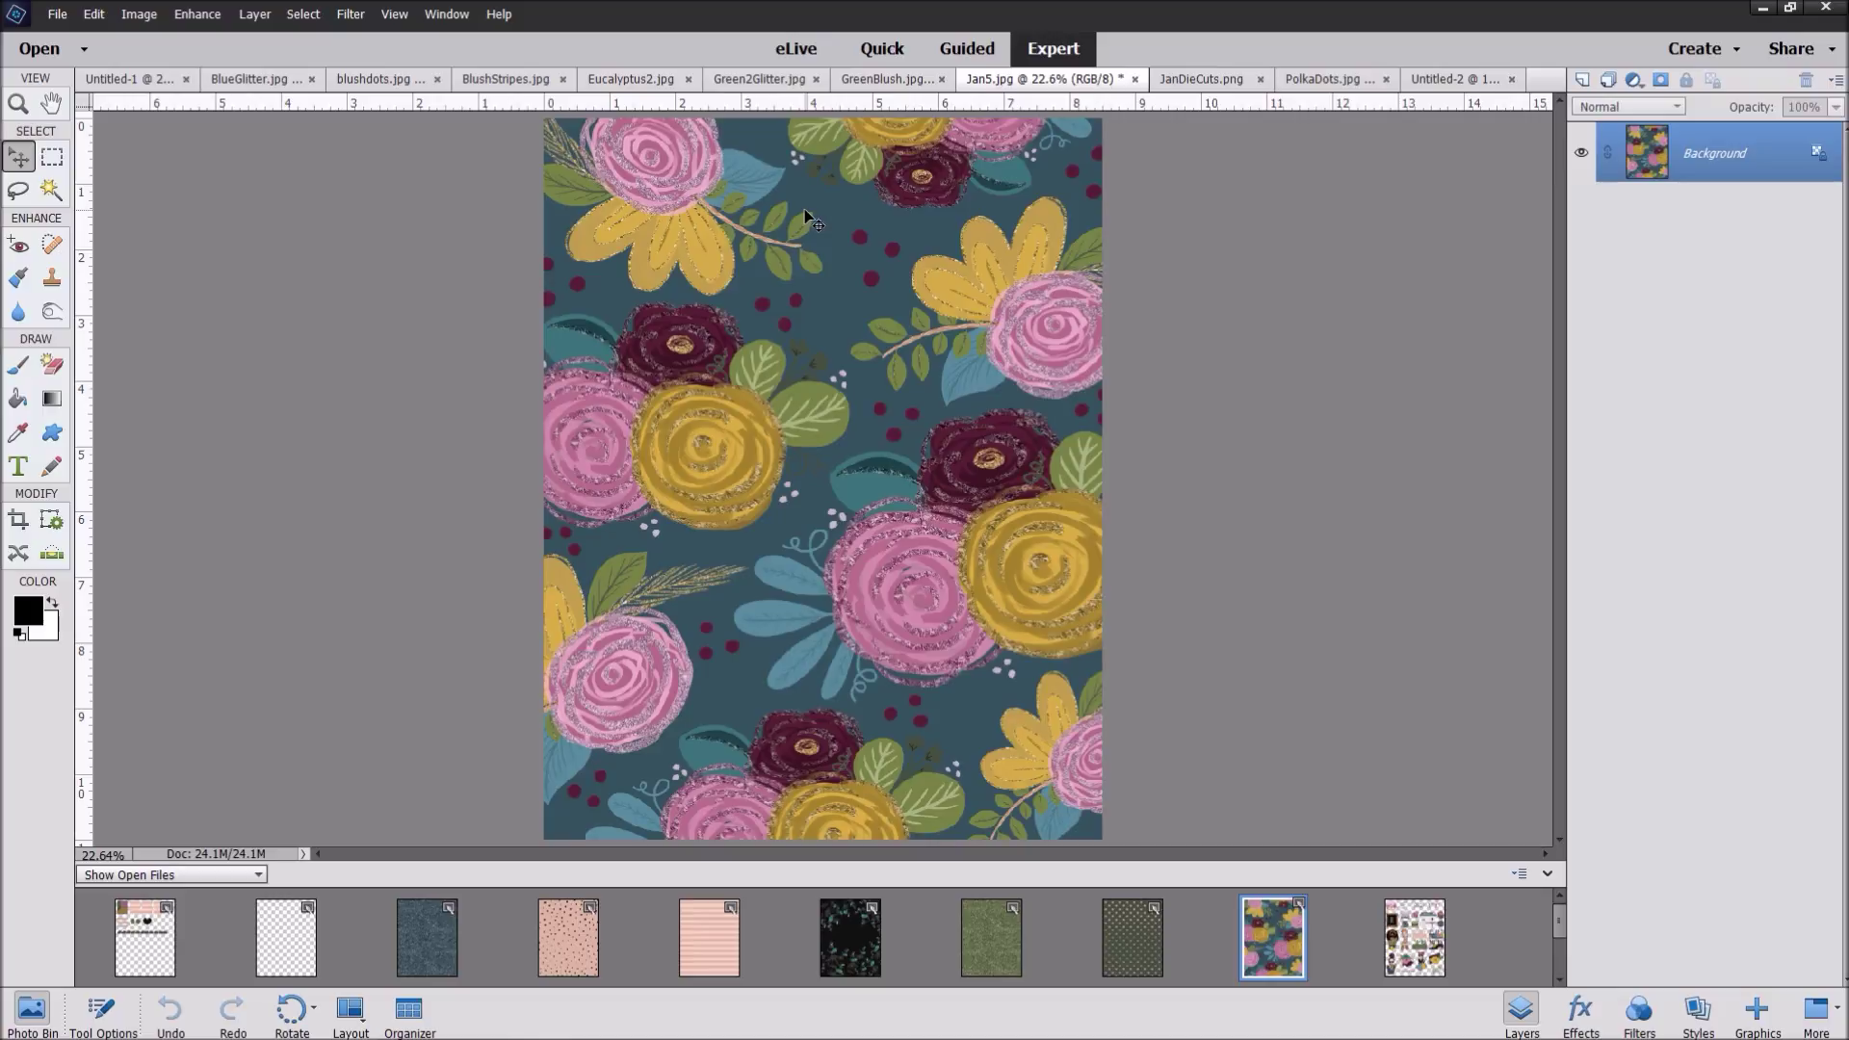
Step: Choose the Type tool and set the font to Myriad Pro Light
click(19, 469)
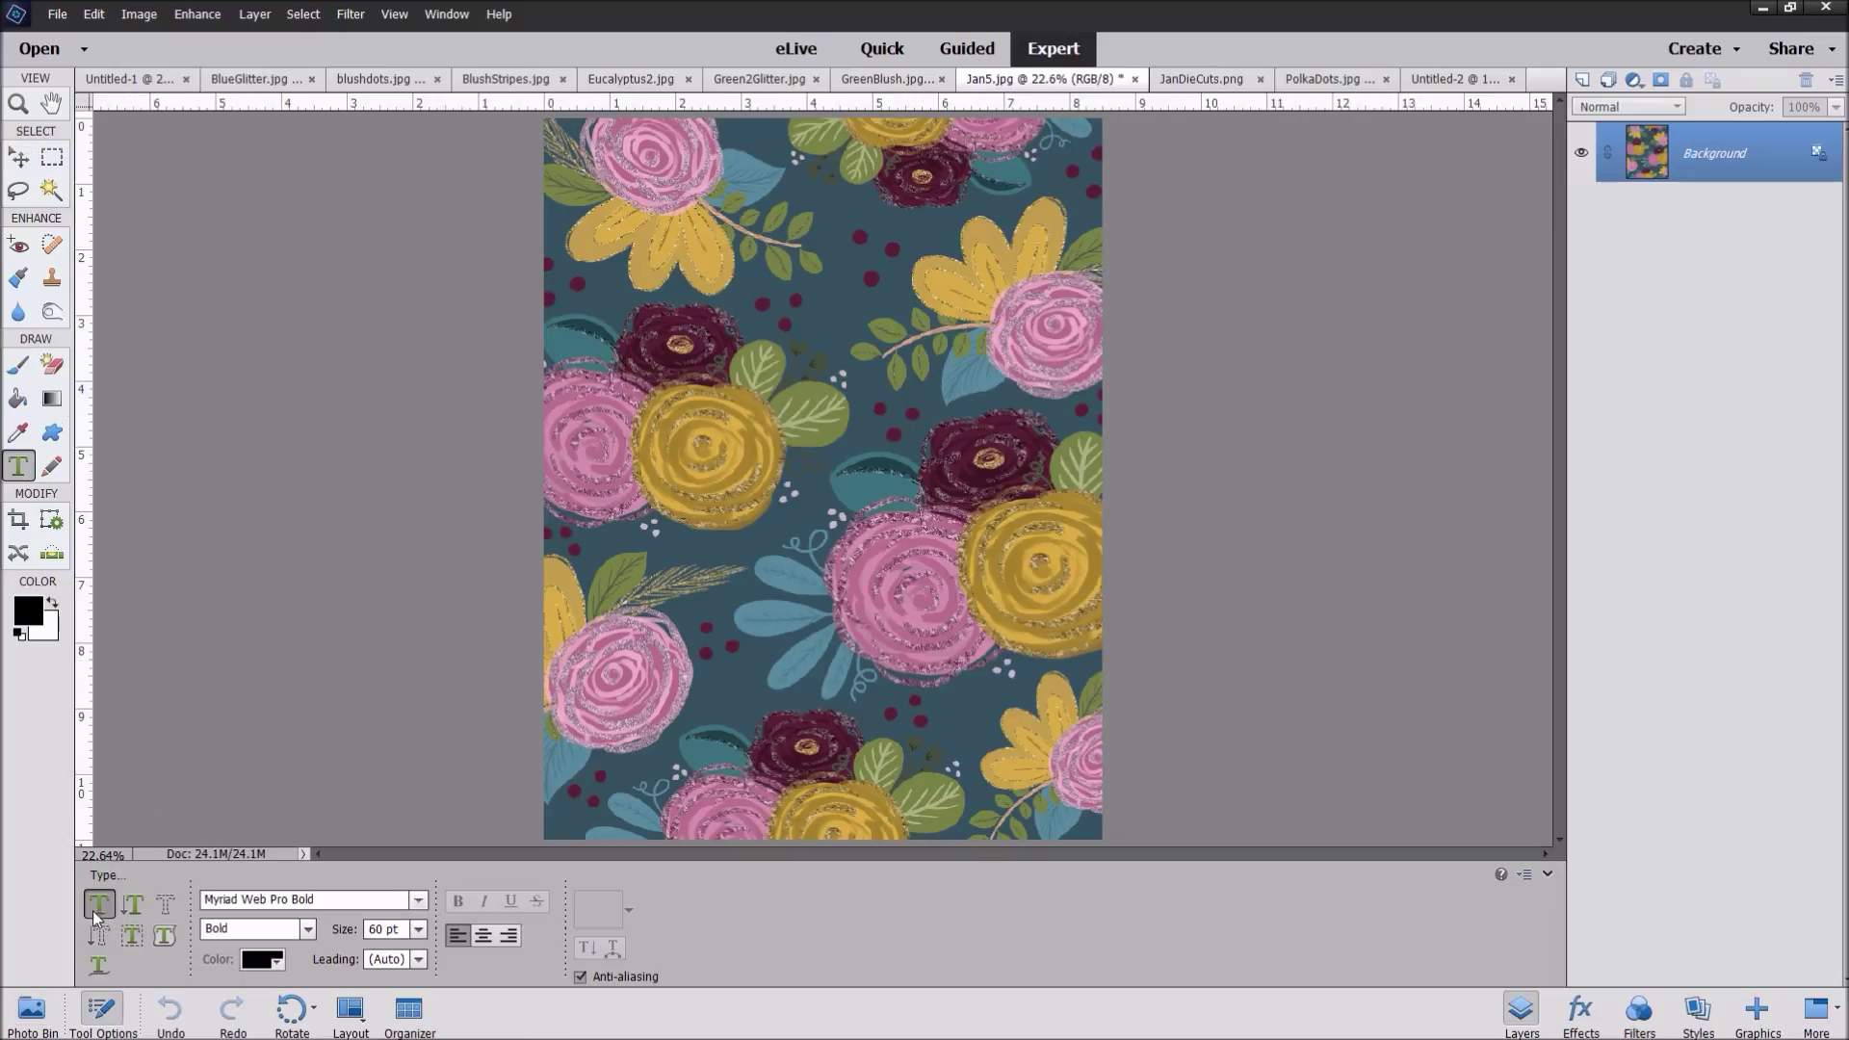
click(419, 901)
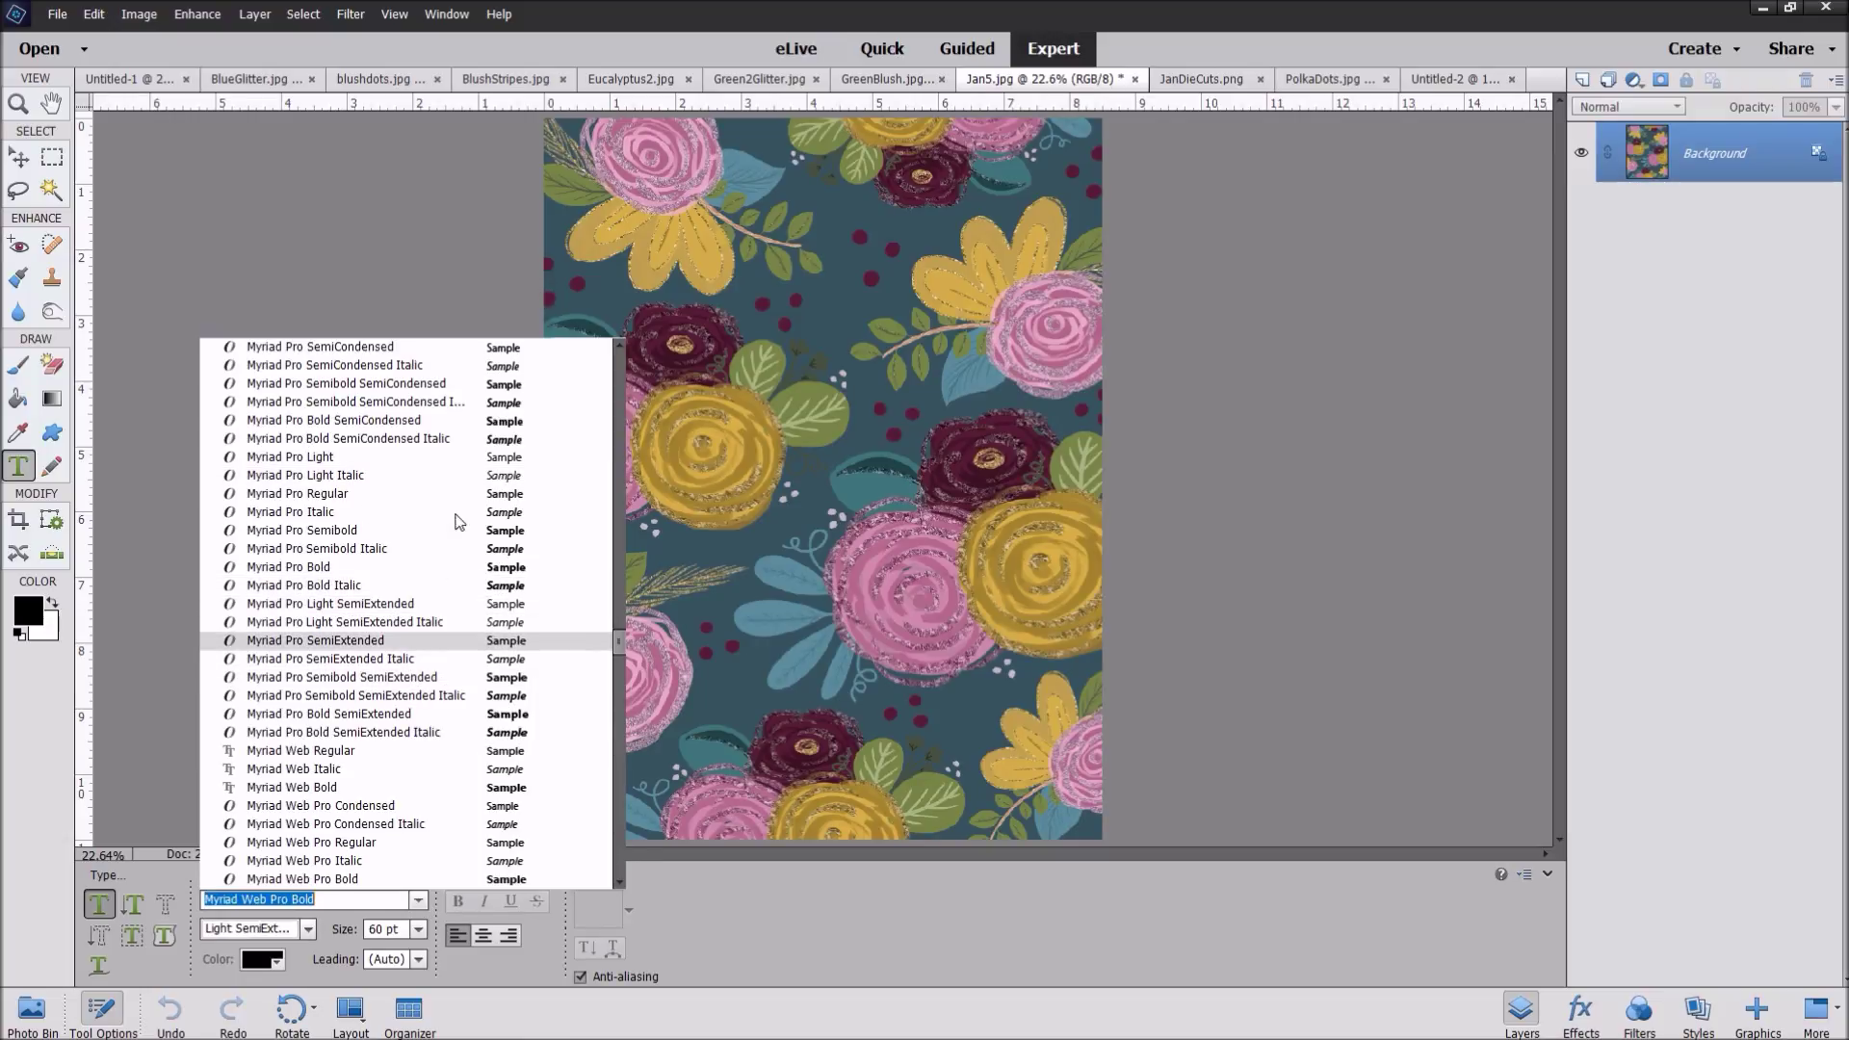
key(Return)
Step: Start a Horizontal Type Mask over the pink rose on the Jan5 floral paper
click(209, 250)
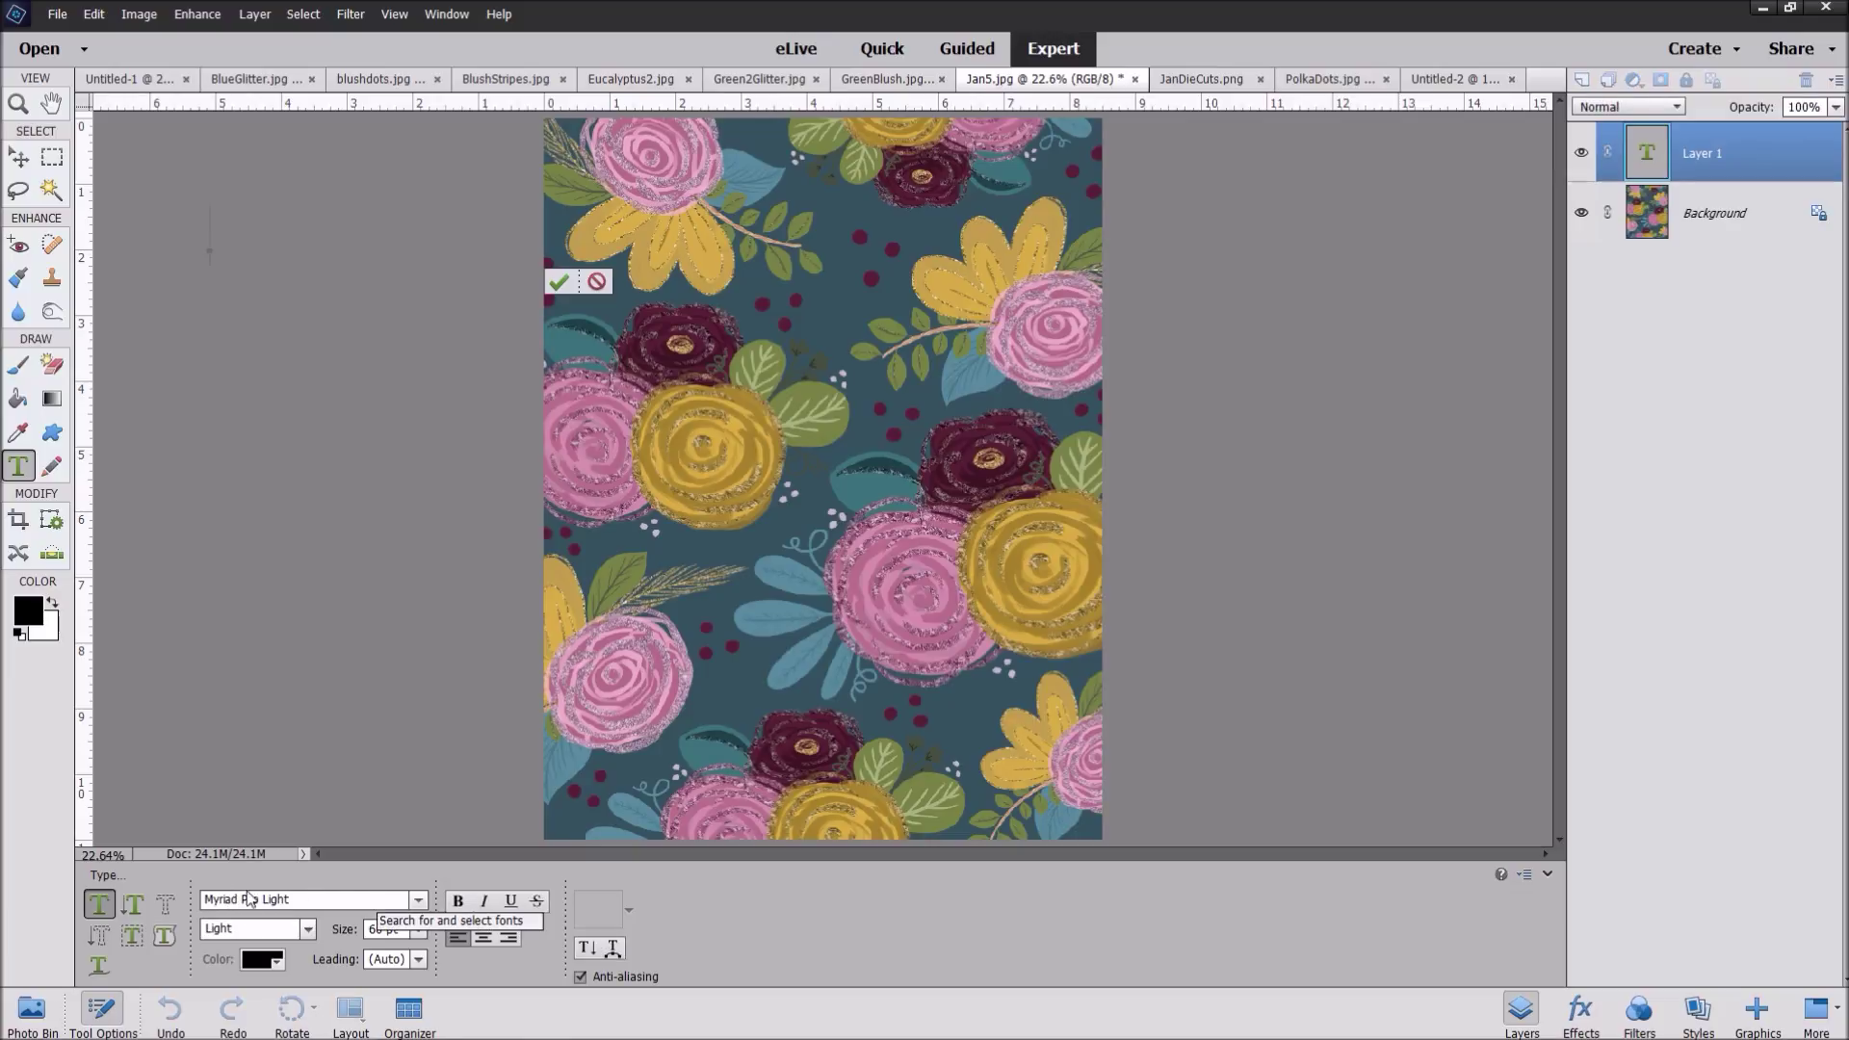
click(166, 903)
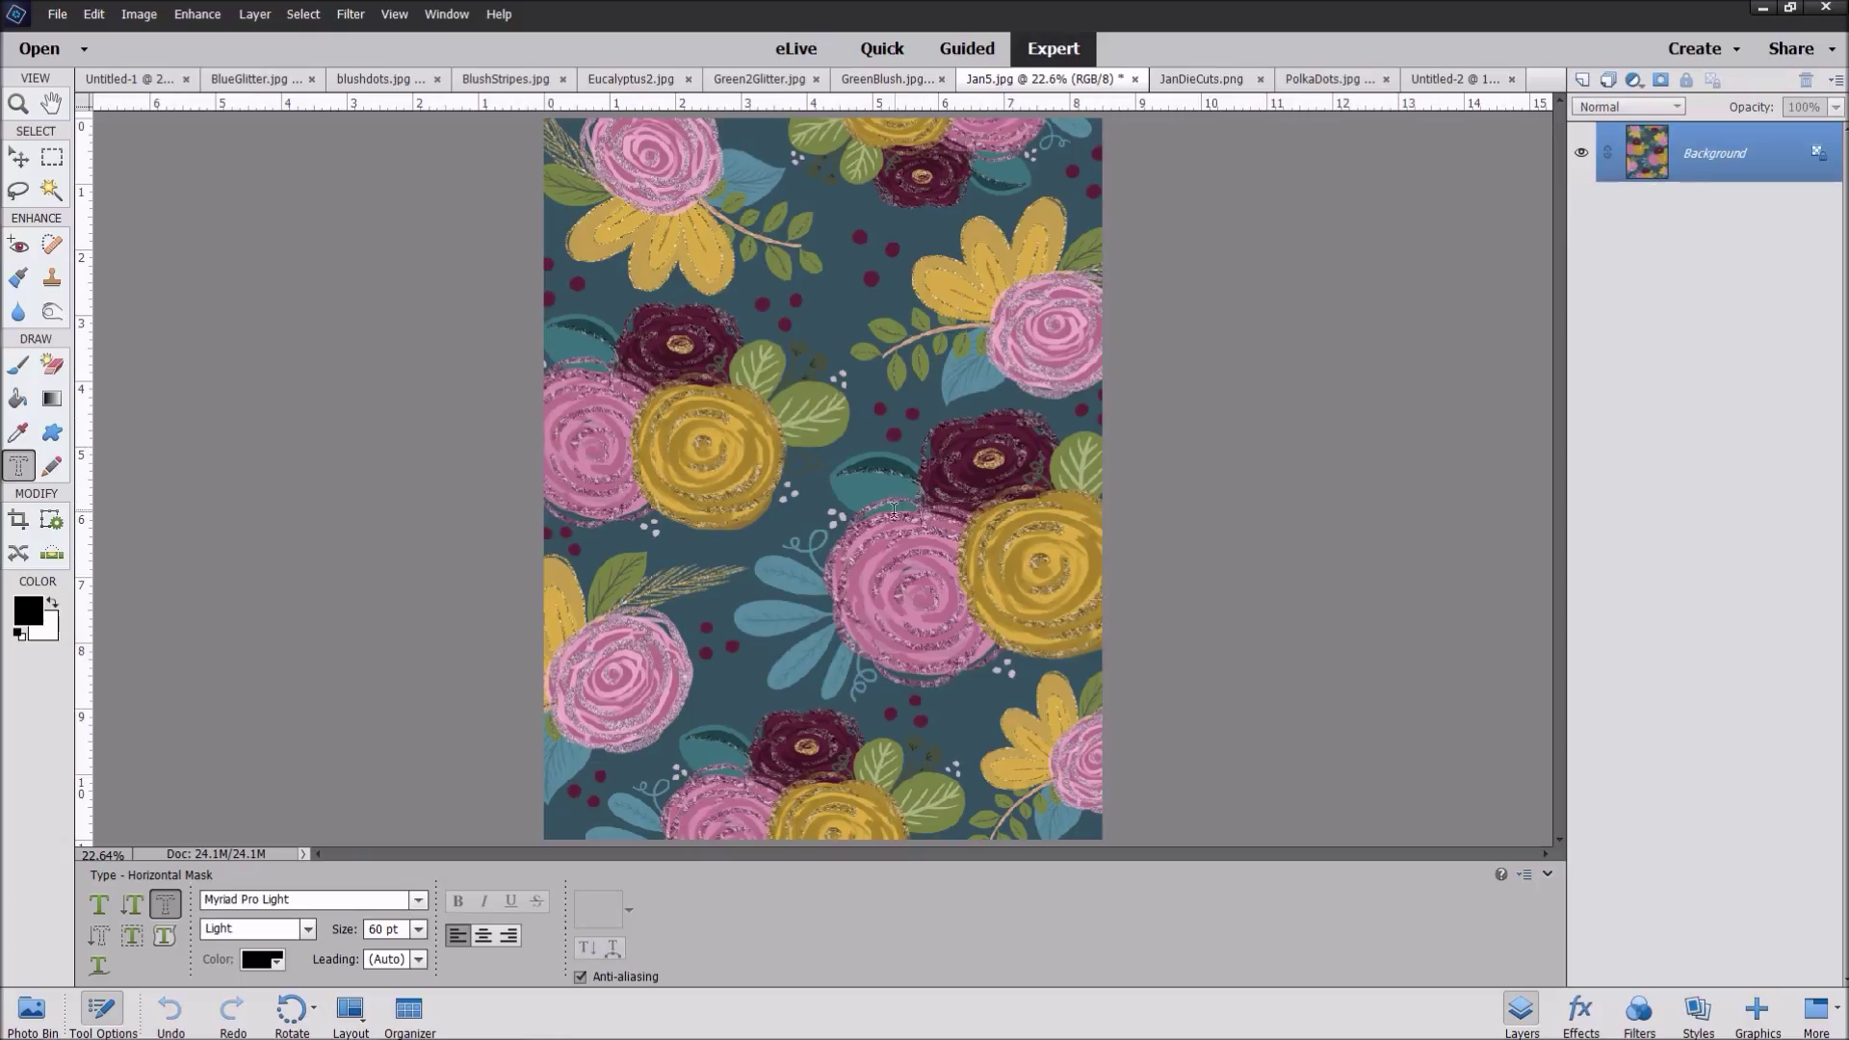
click(842, 574)
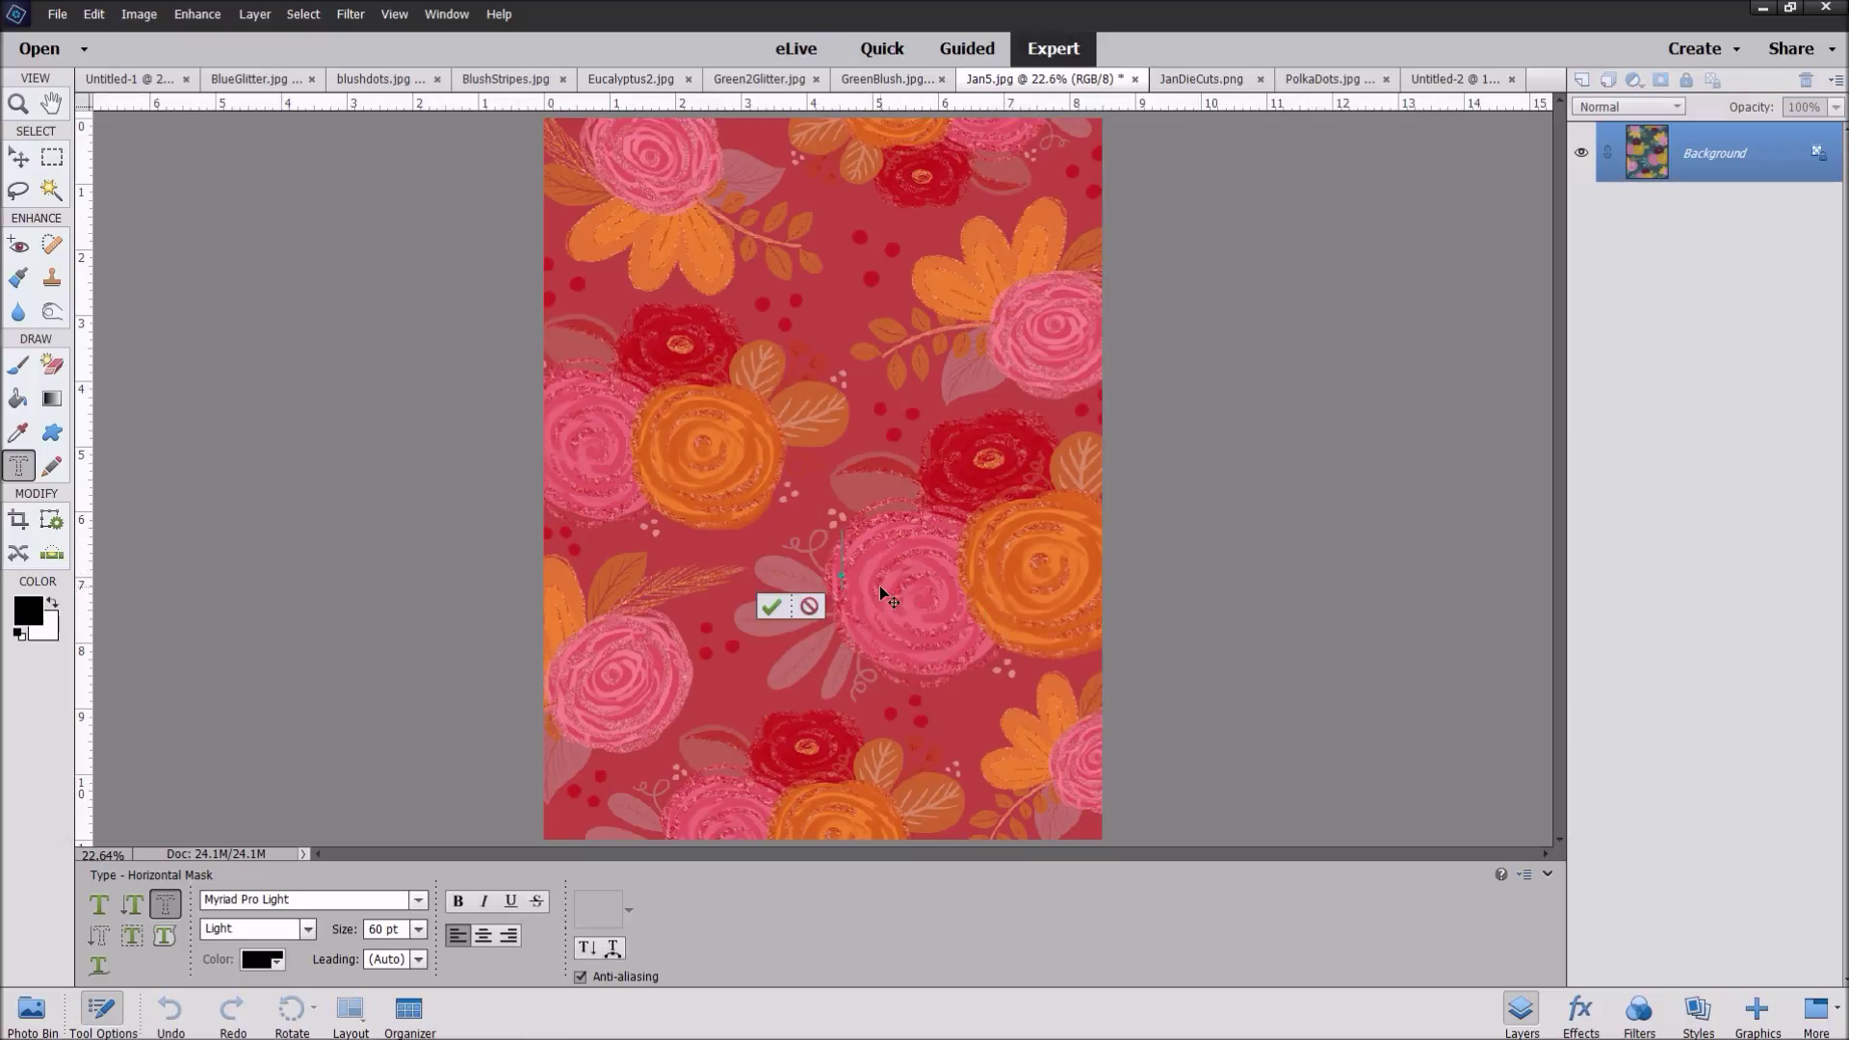
Step: Zoom to 50% and type 'love' in the type mask
click(84, 852)
text(50)
key(Return)
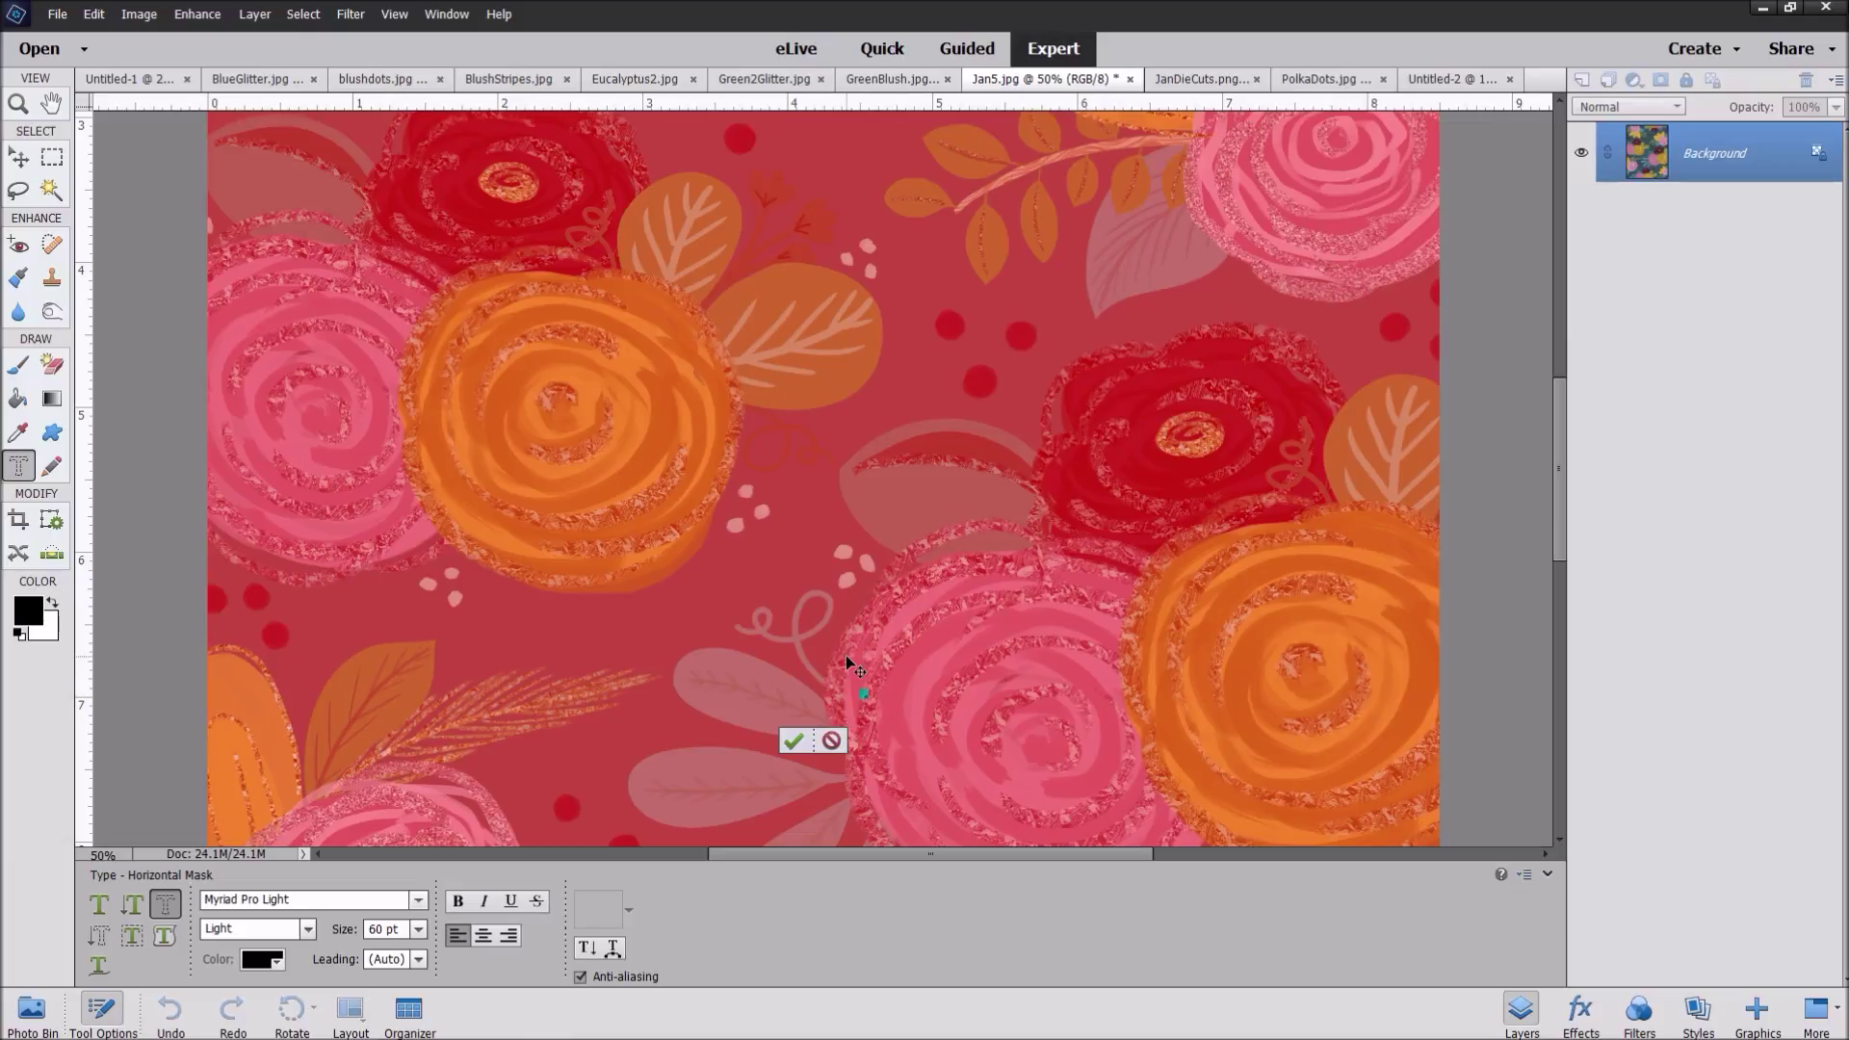
text(lov)
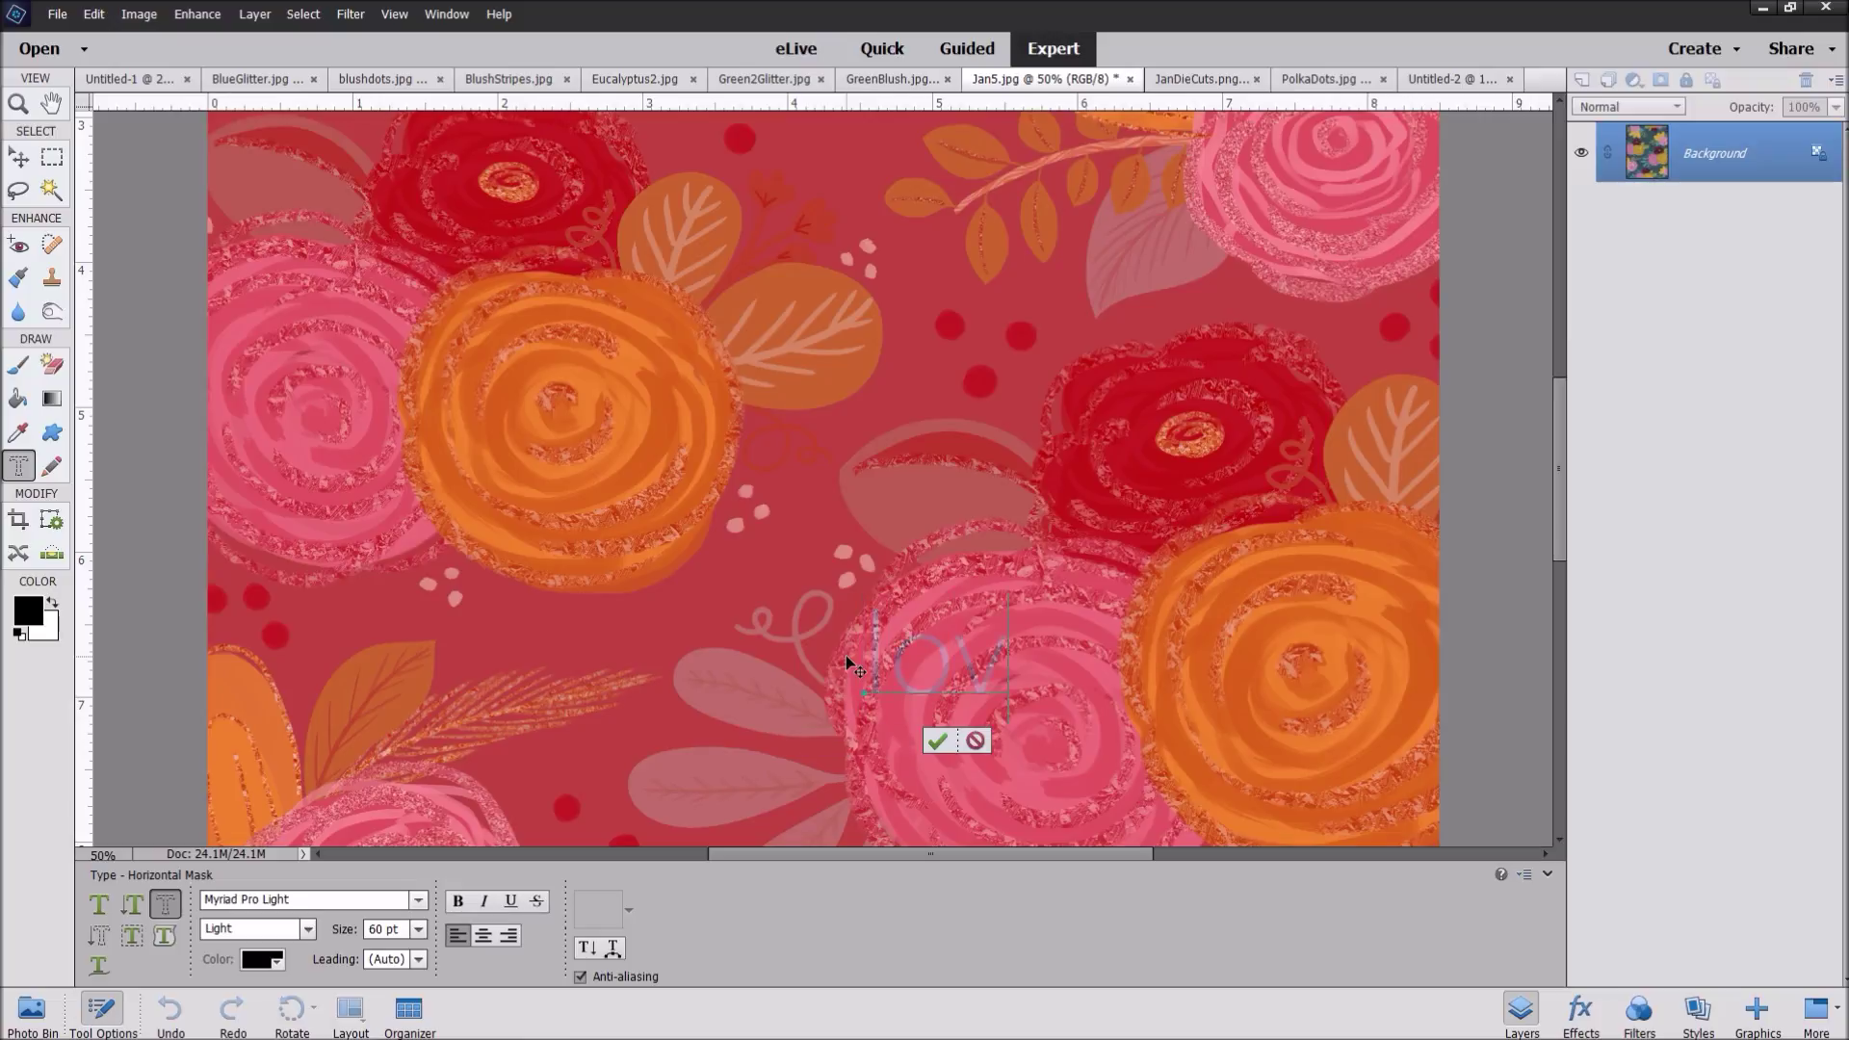
text(e)
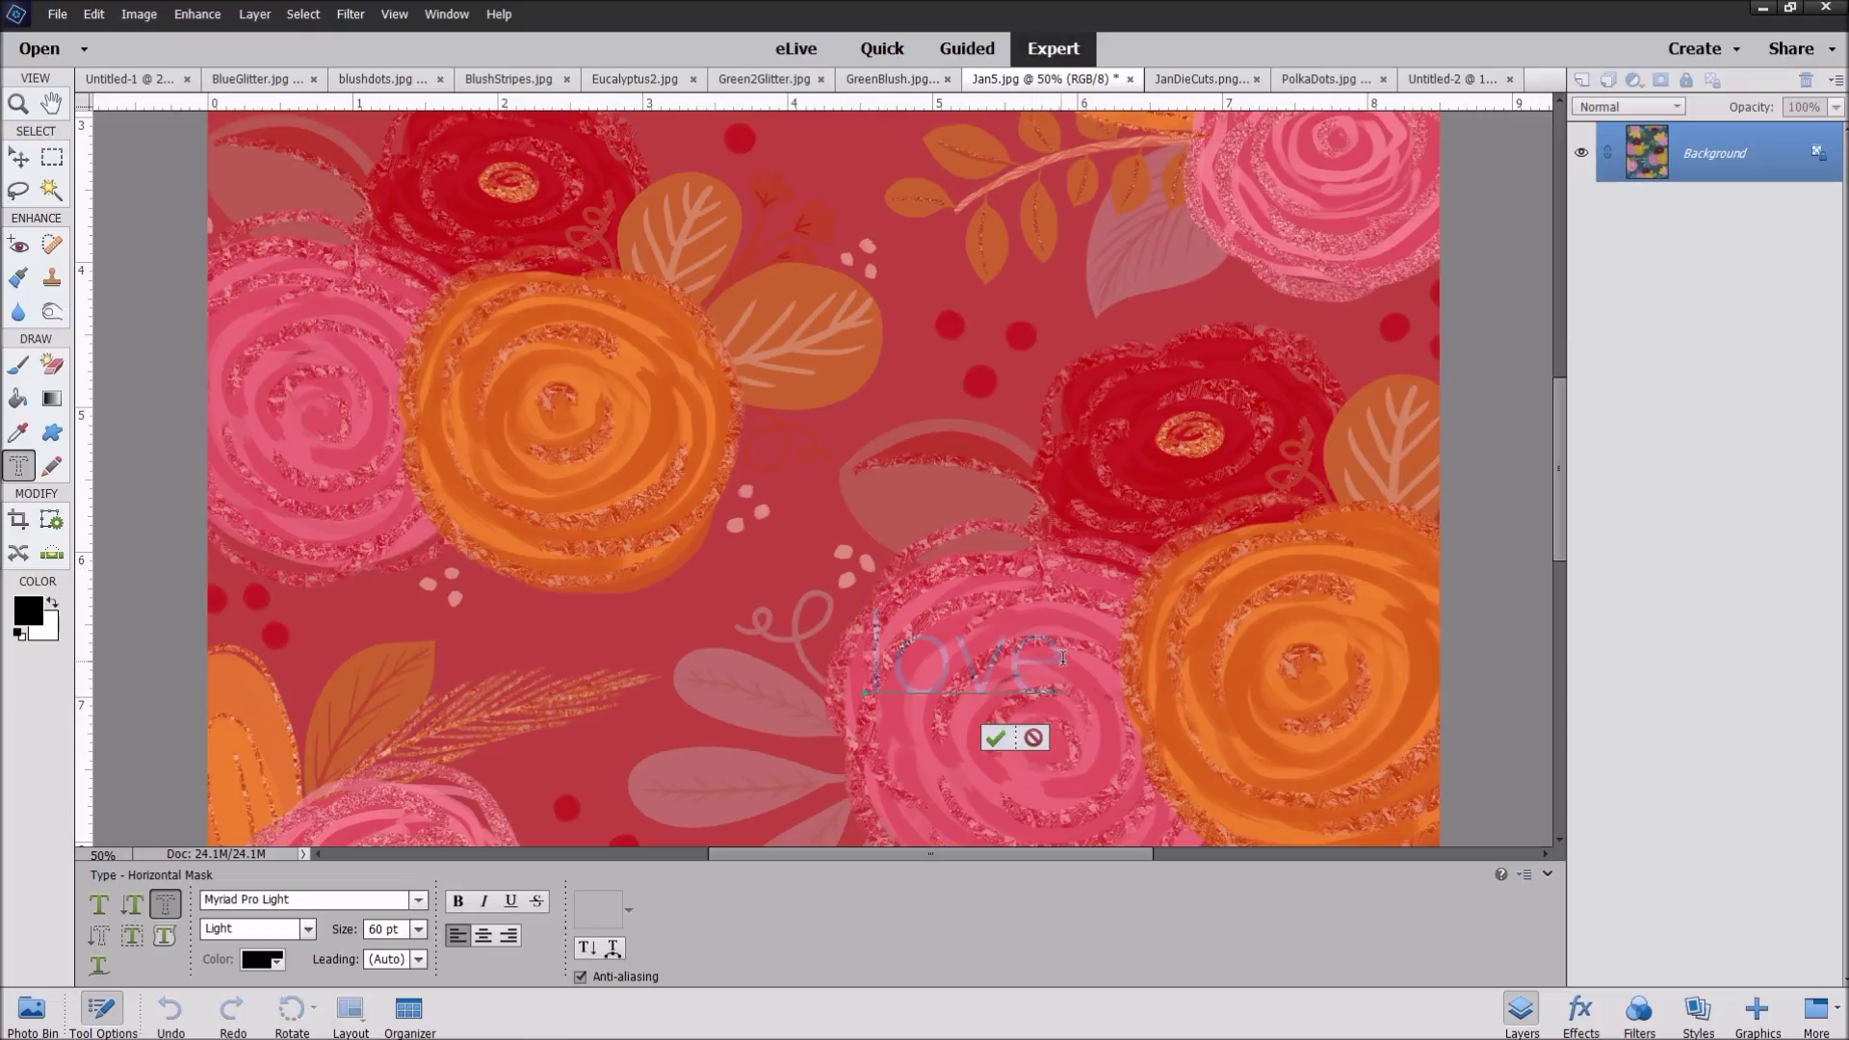
Step: Make the 'love' lettering Bold, commit it as a selection, and drag the floral letters out
drag(1072, 653, 832, 659)
click(306, 928)
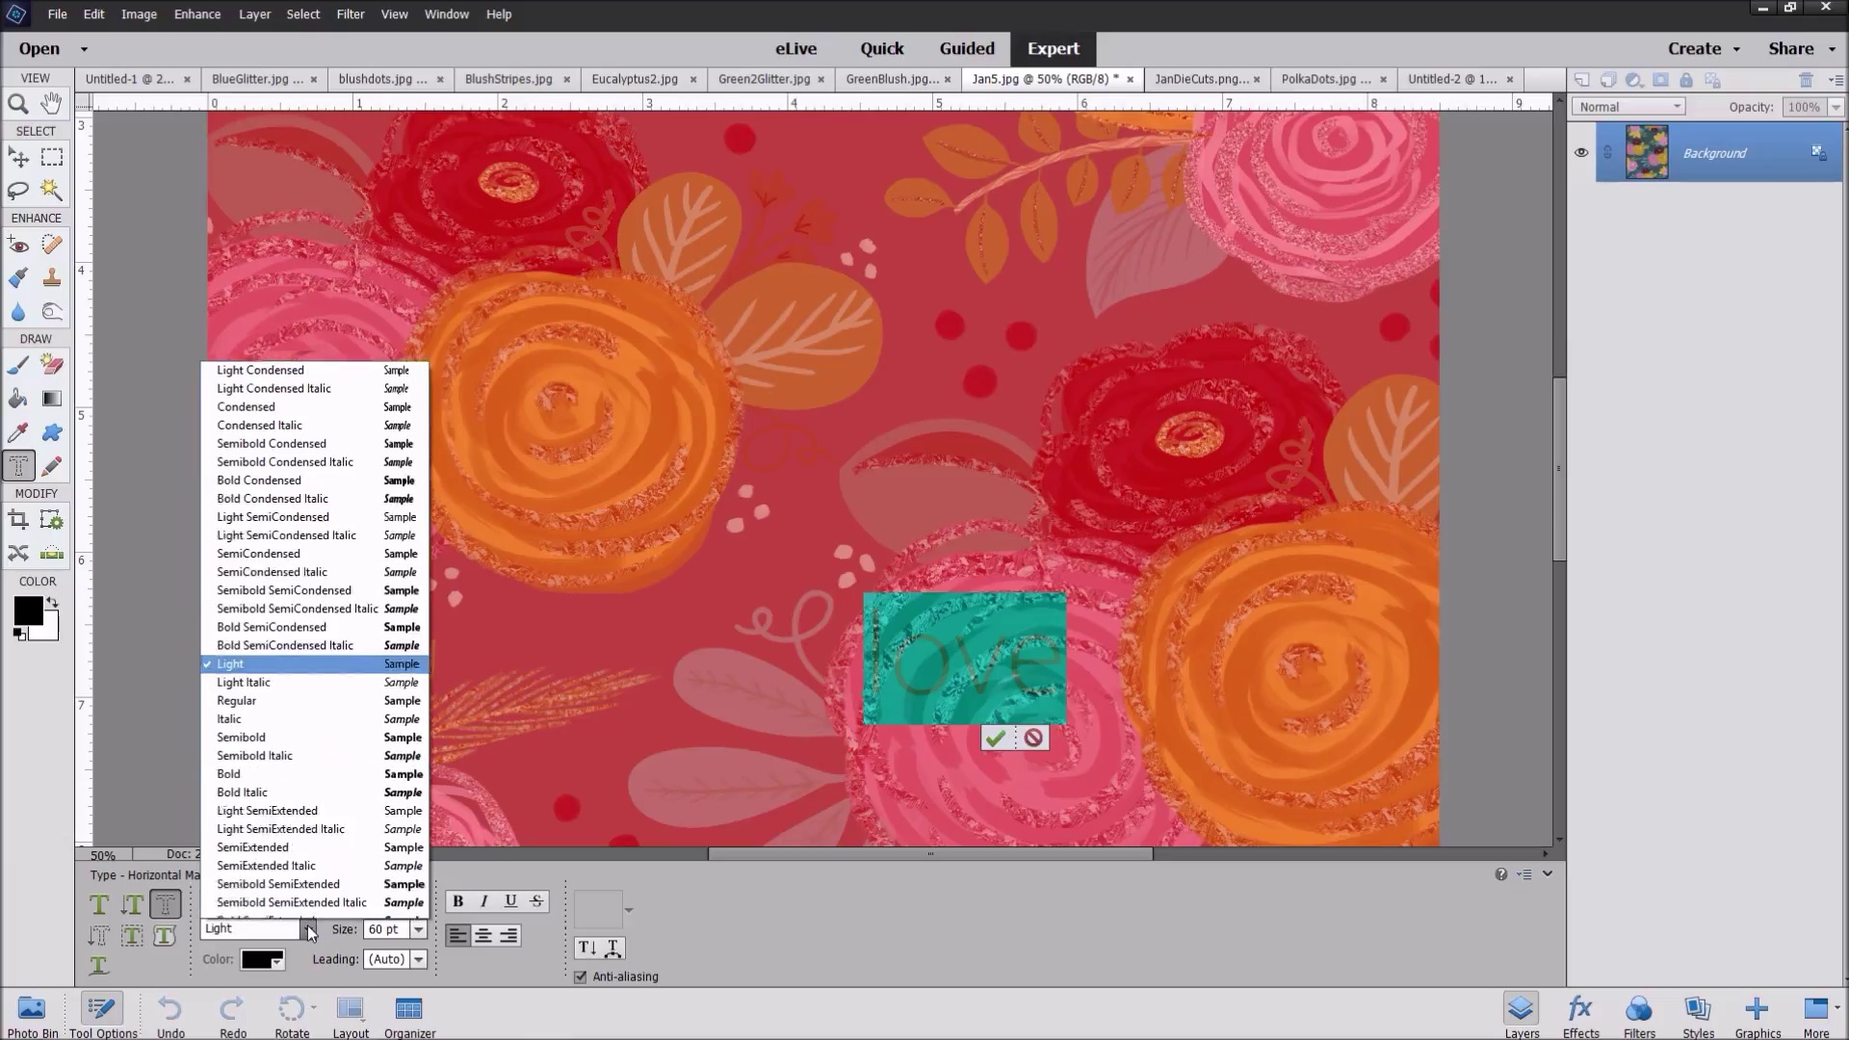
click(262, 742)
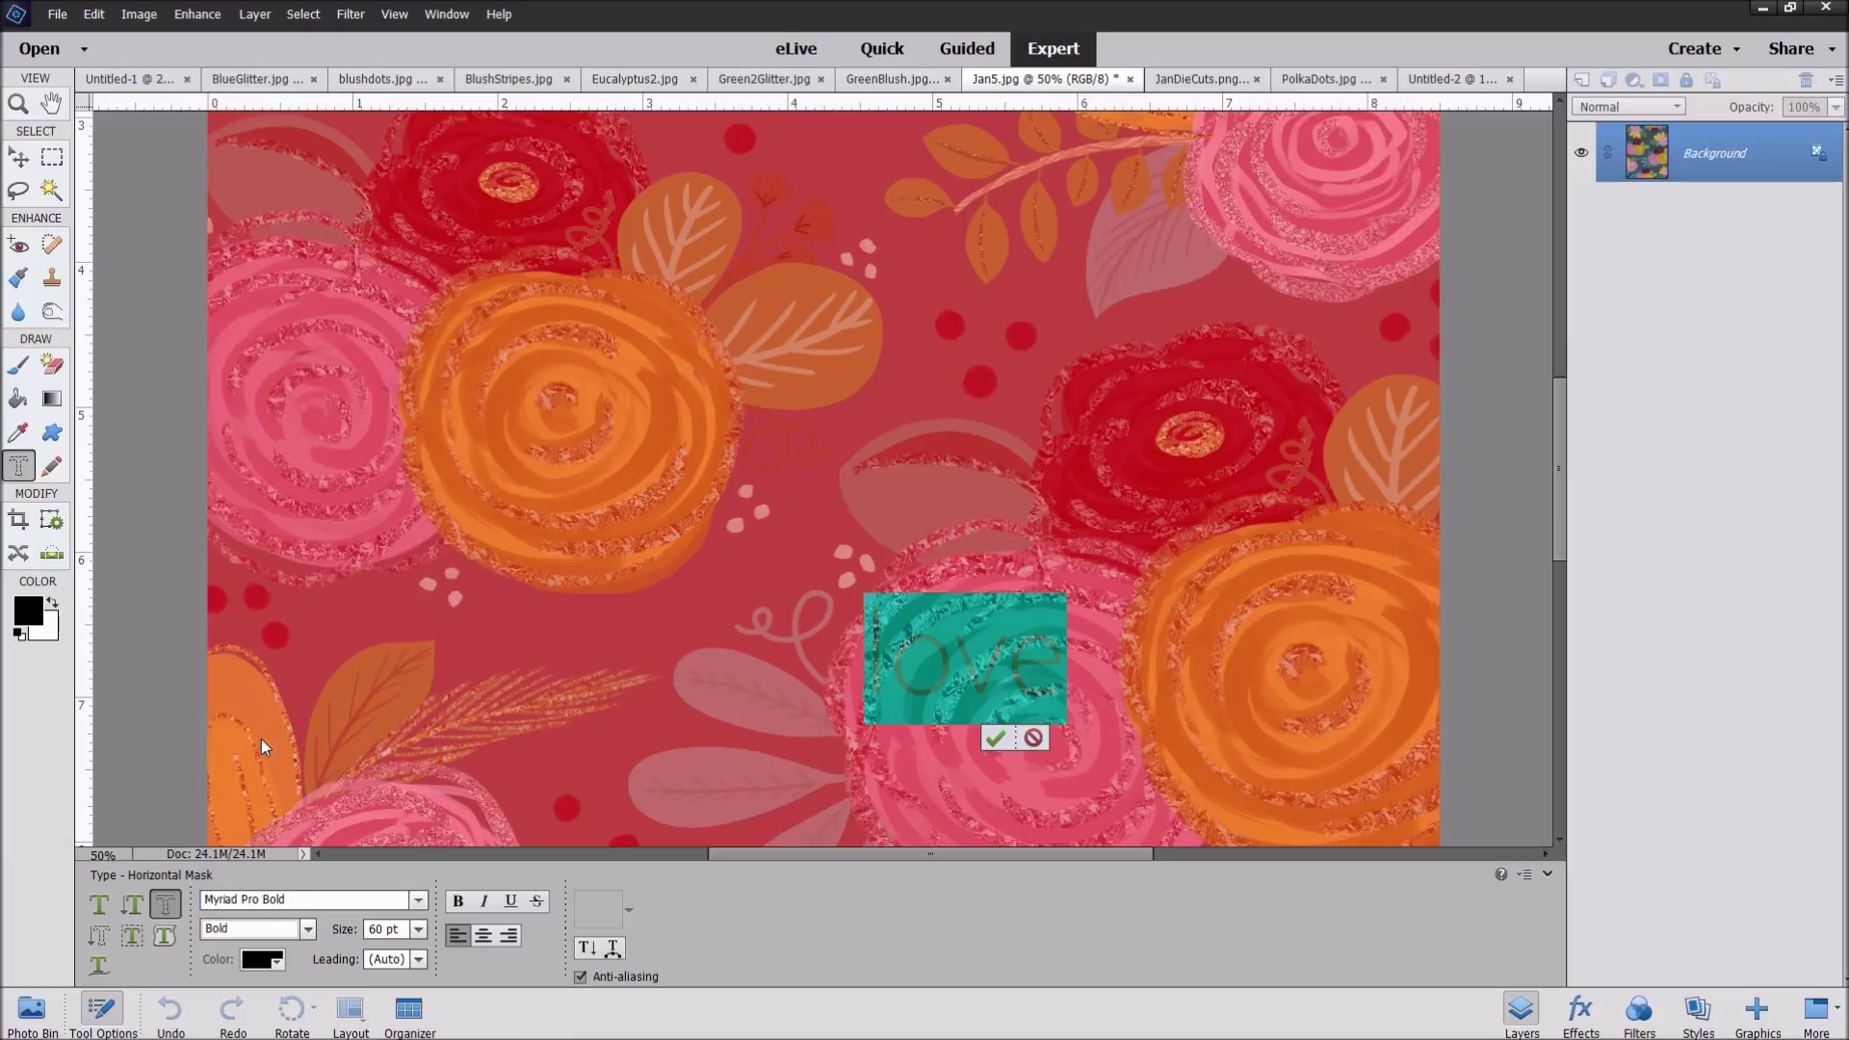
click(1021, 738)
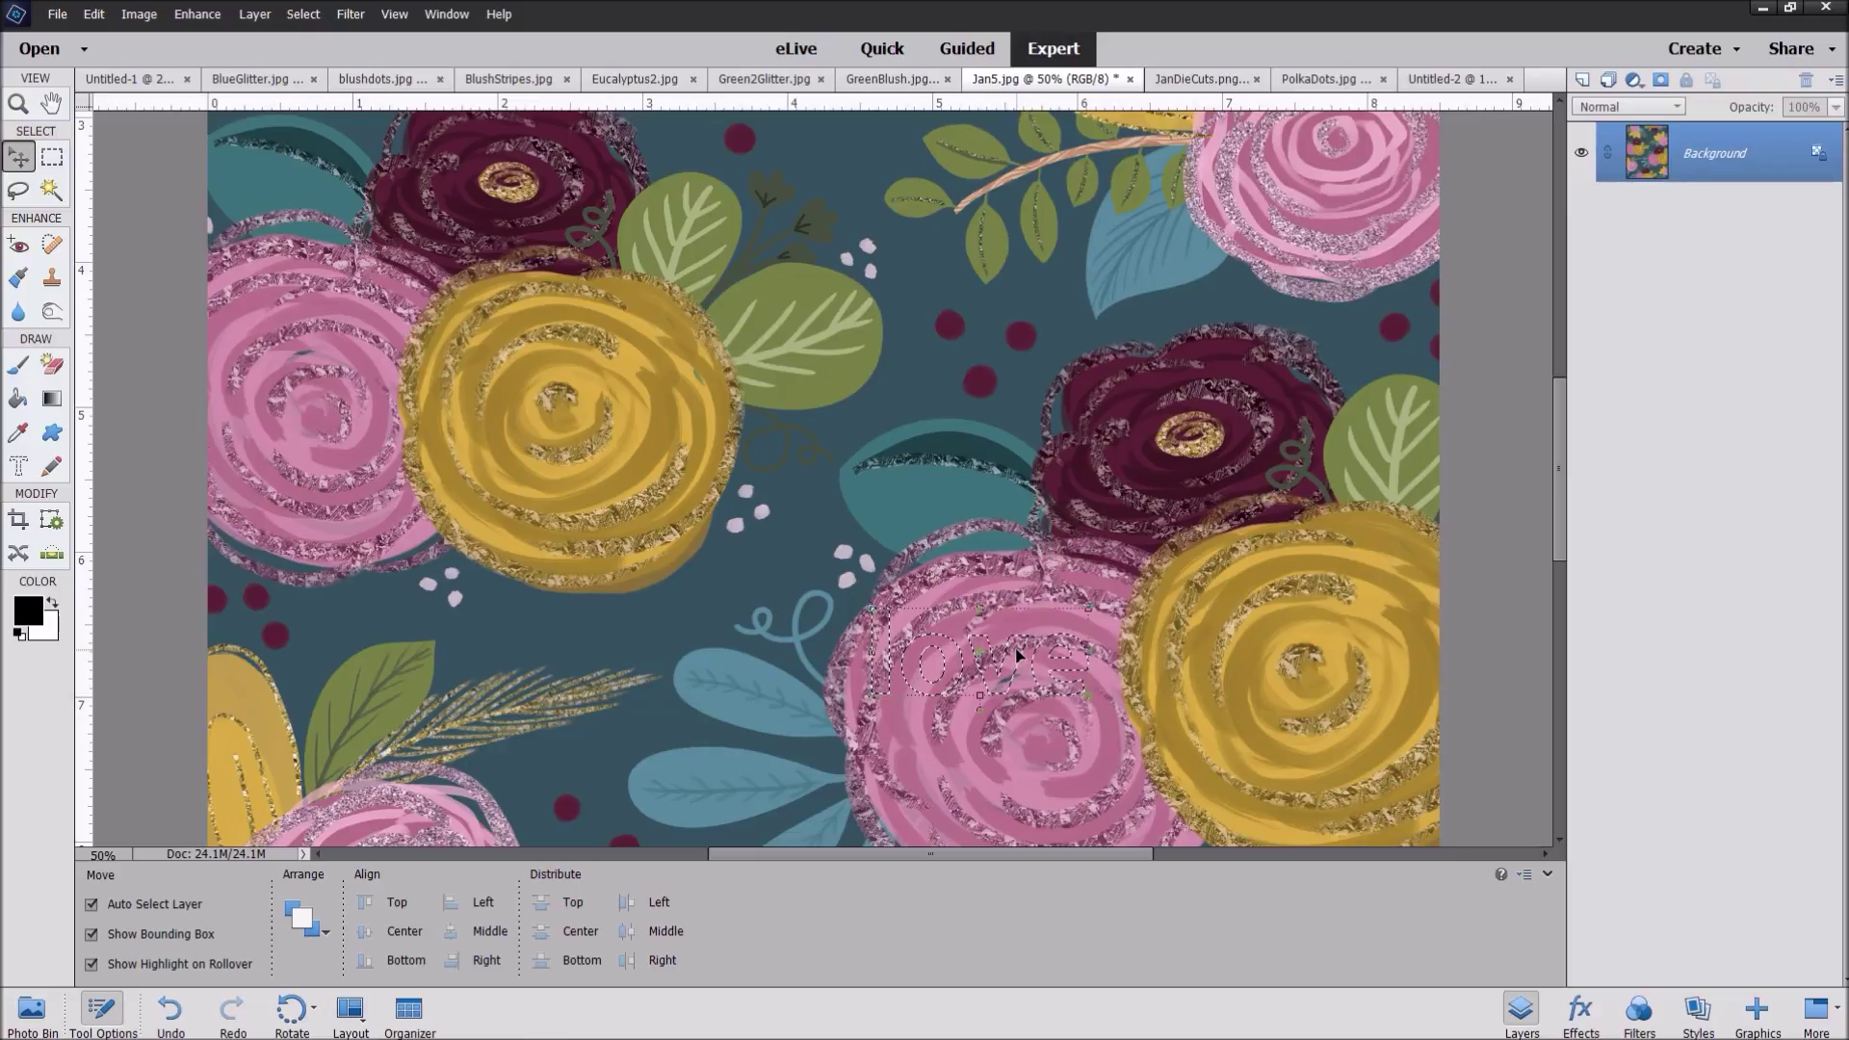
drag(1019, 655, 942, 460)
Step: Drag the floral 'love' selection into Untitled-2 as Layer 1 and scale it up
click(32, 1008)
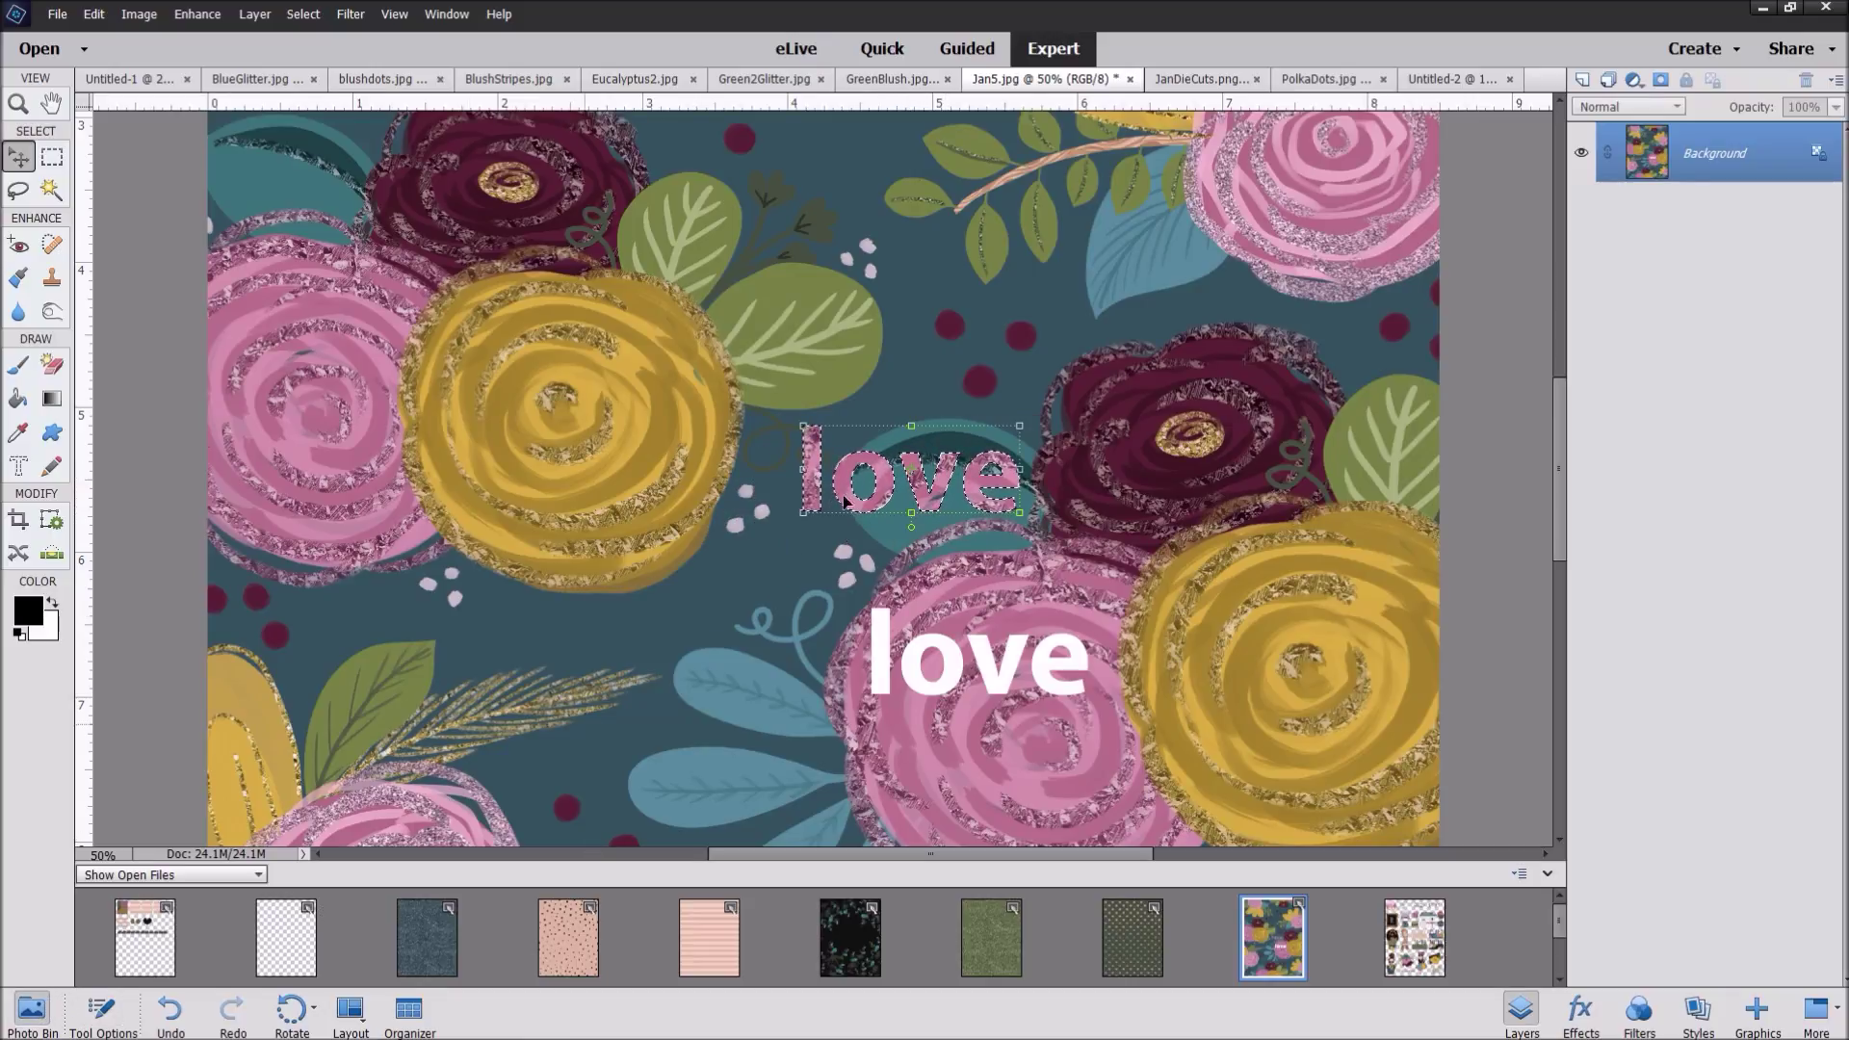
drag(840, 546, 289, 936)
drag(887, 490, 969, 523)
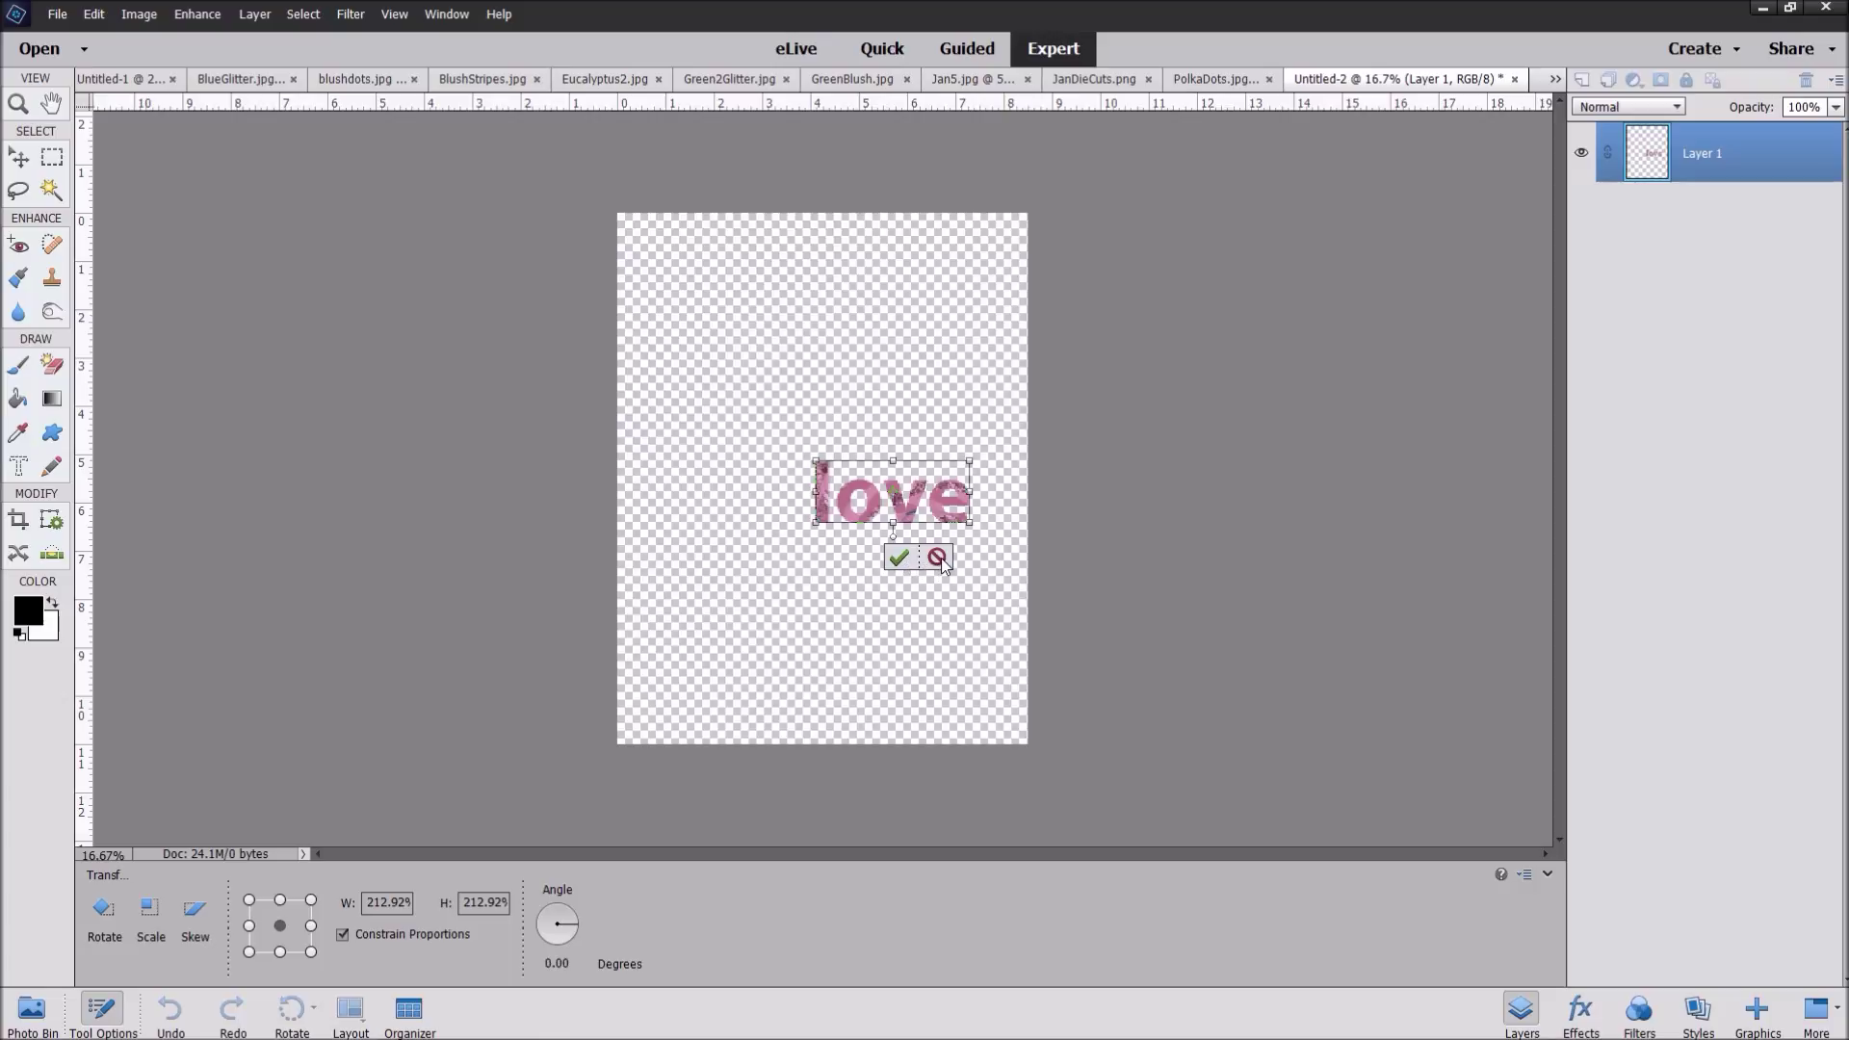
click(910, 562)
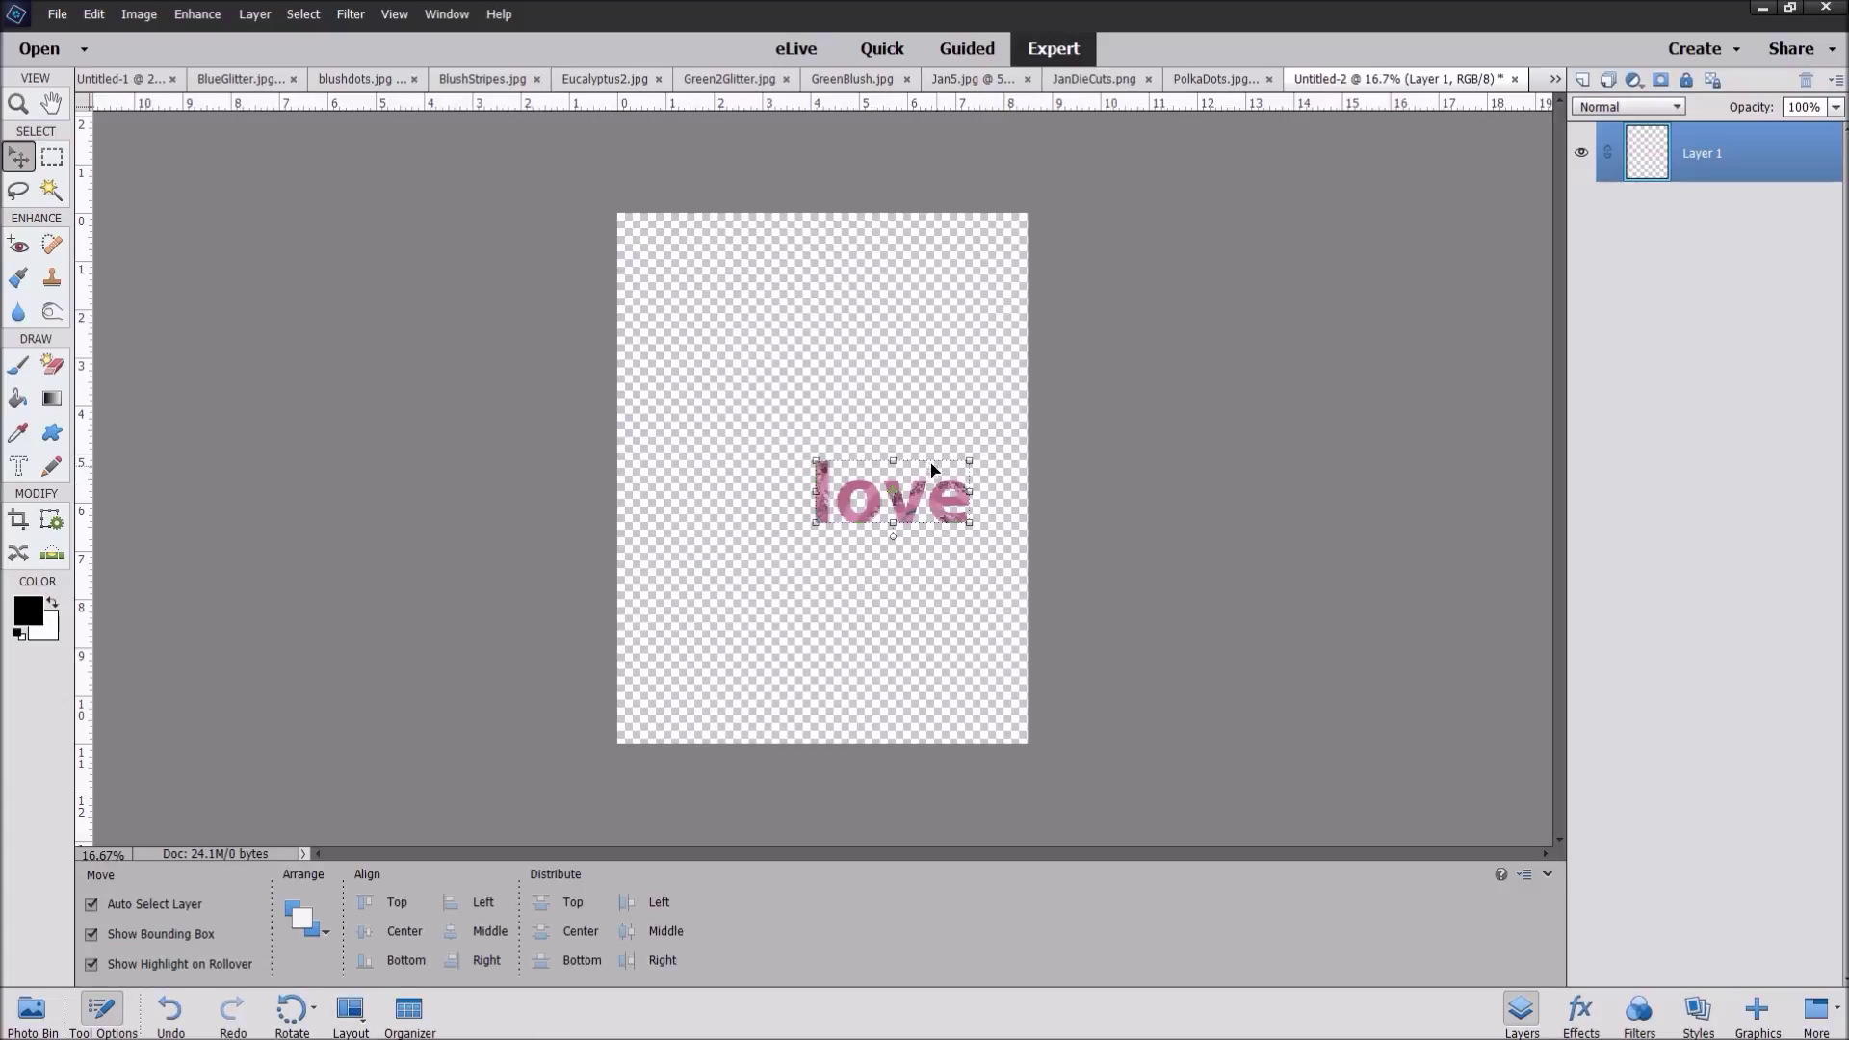
click(54, 1015)
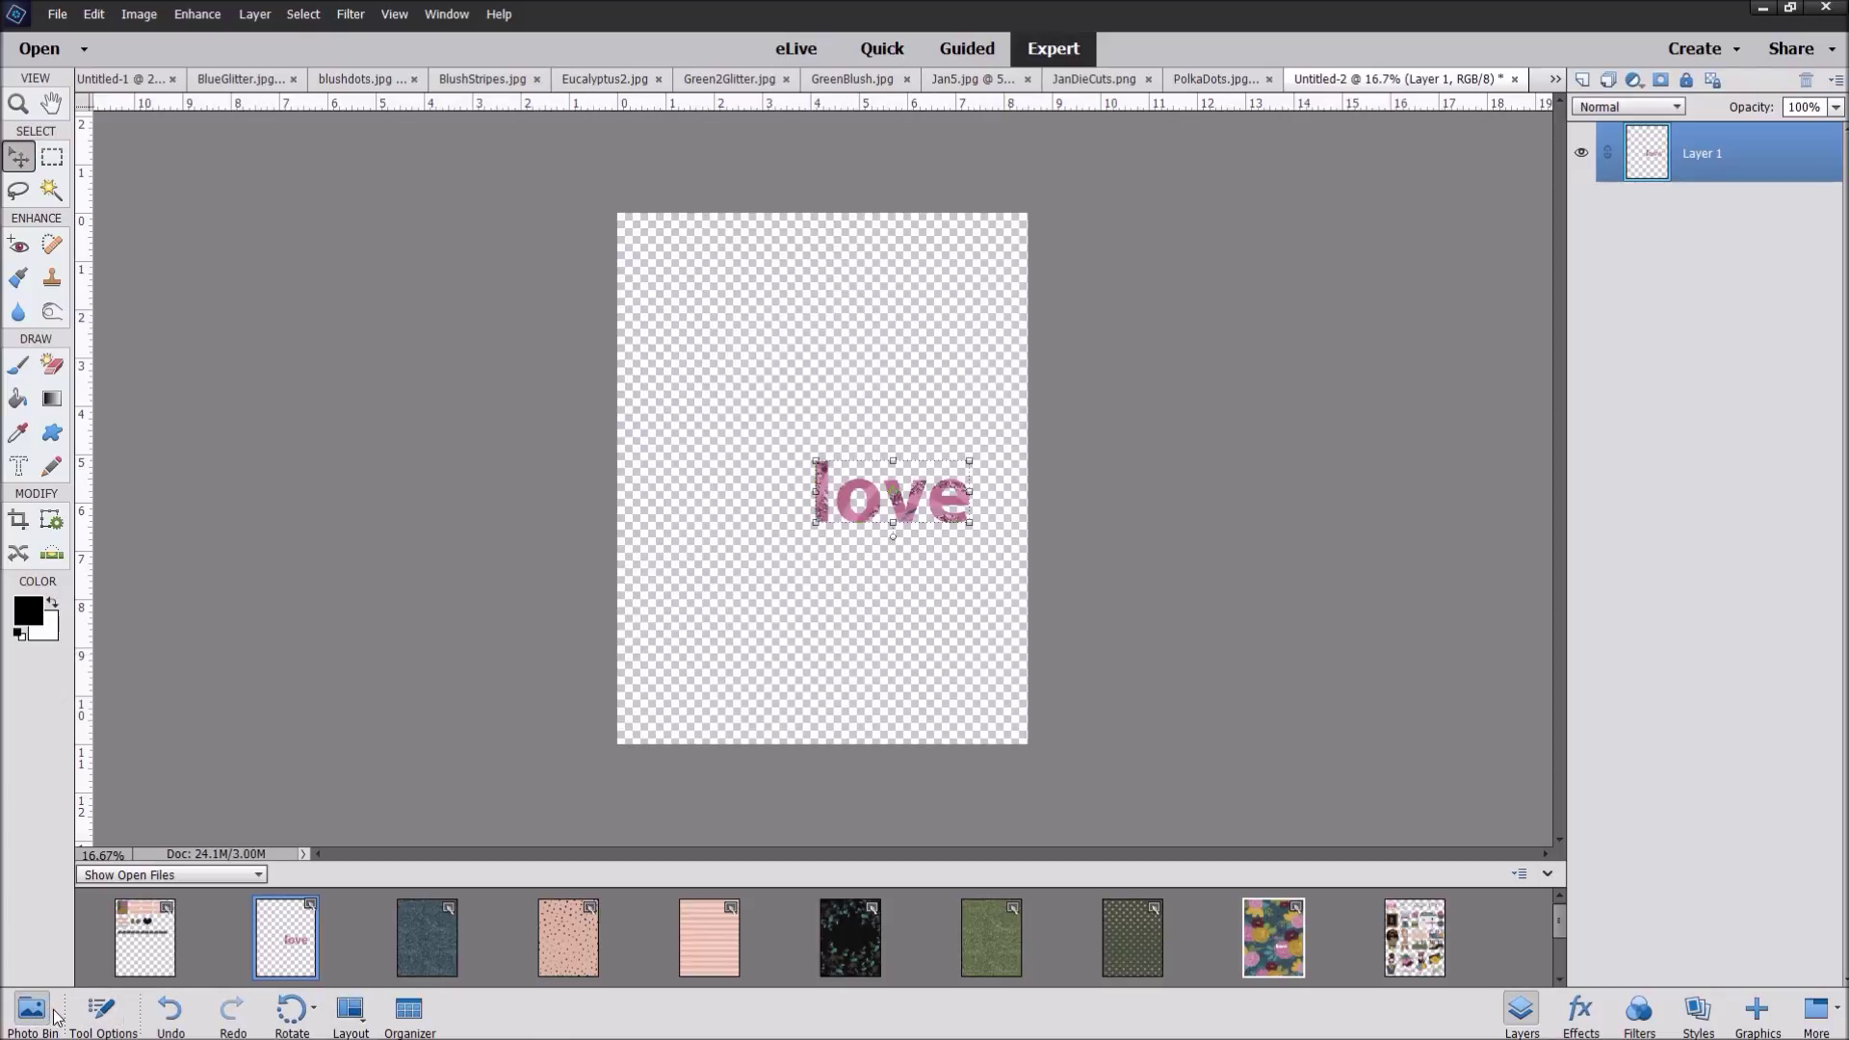
Step: Bring the 'love' letters into Untitled-1 and shrink them to 42.73% over the third striped rectangle
click(145, 948)
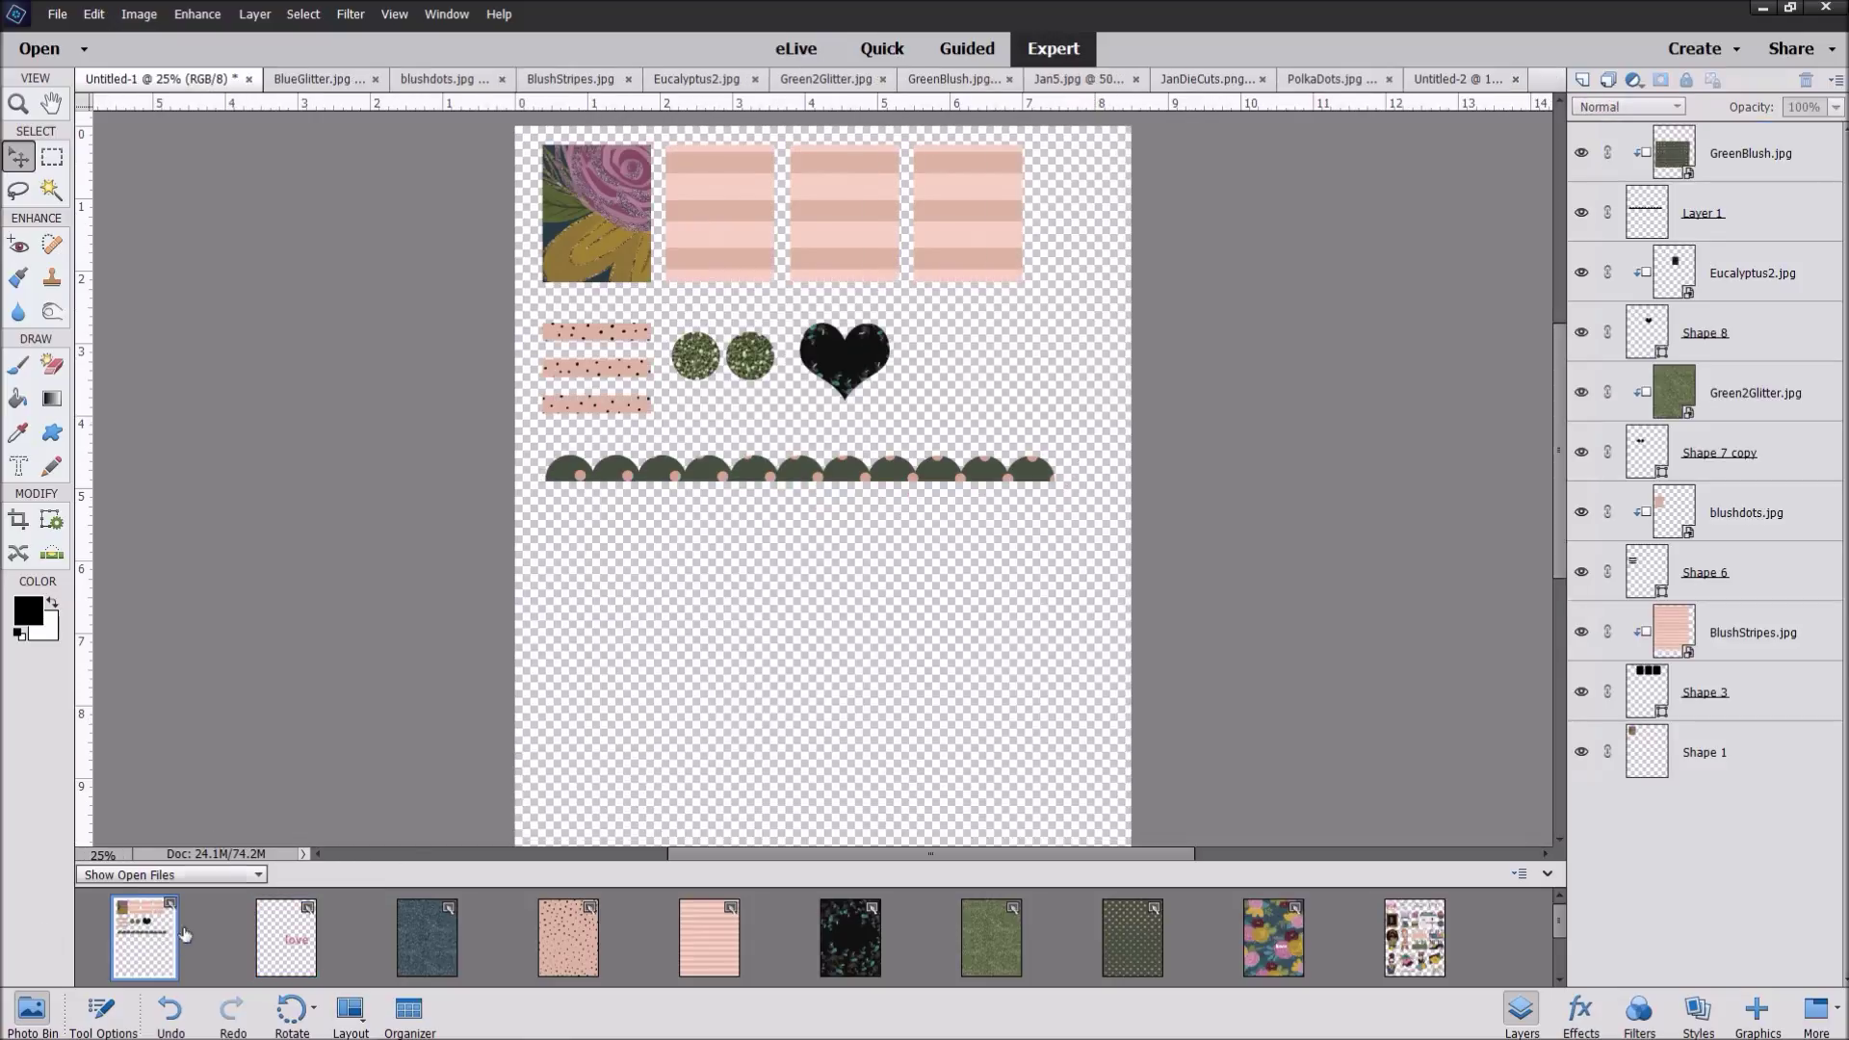
click(294, 954)
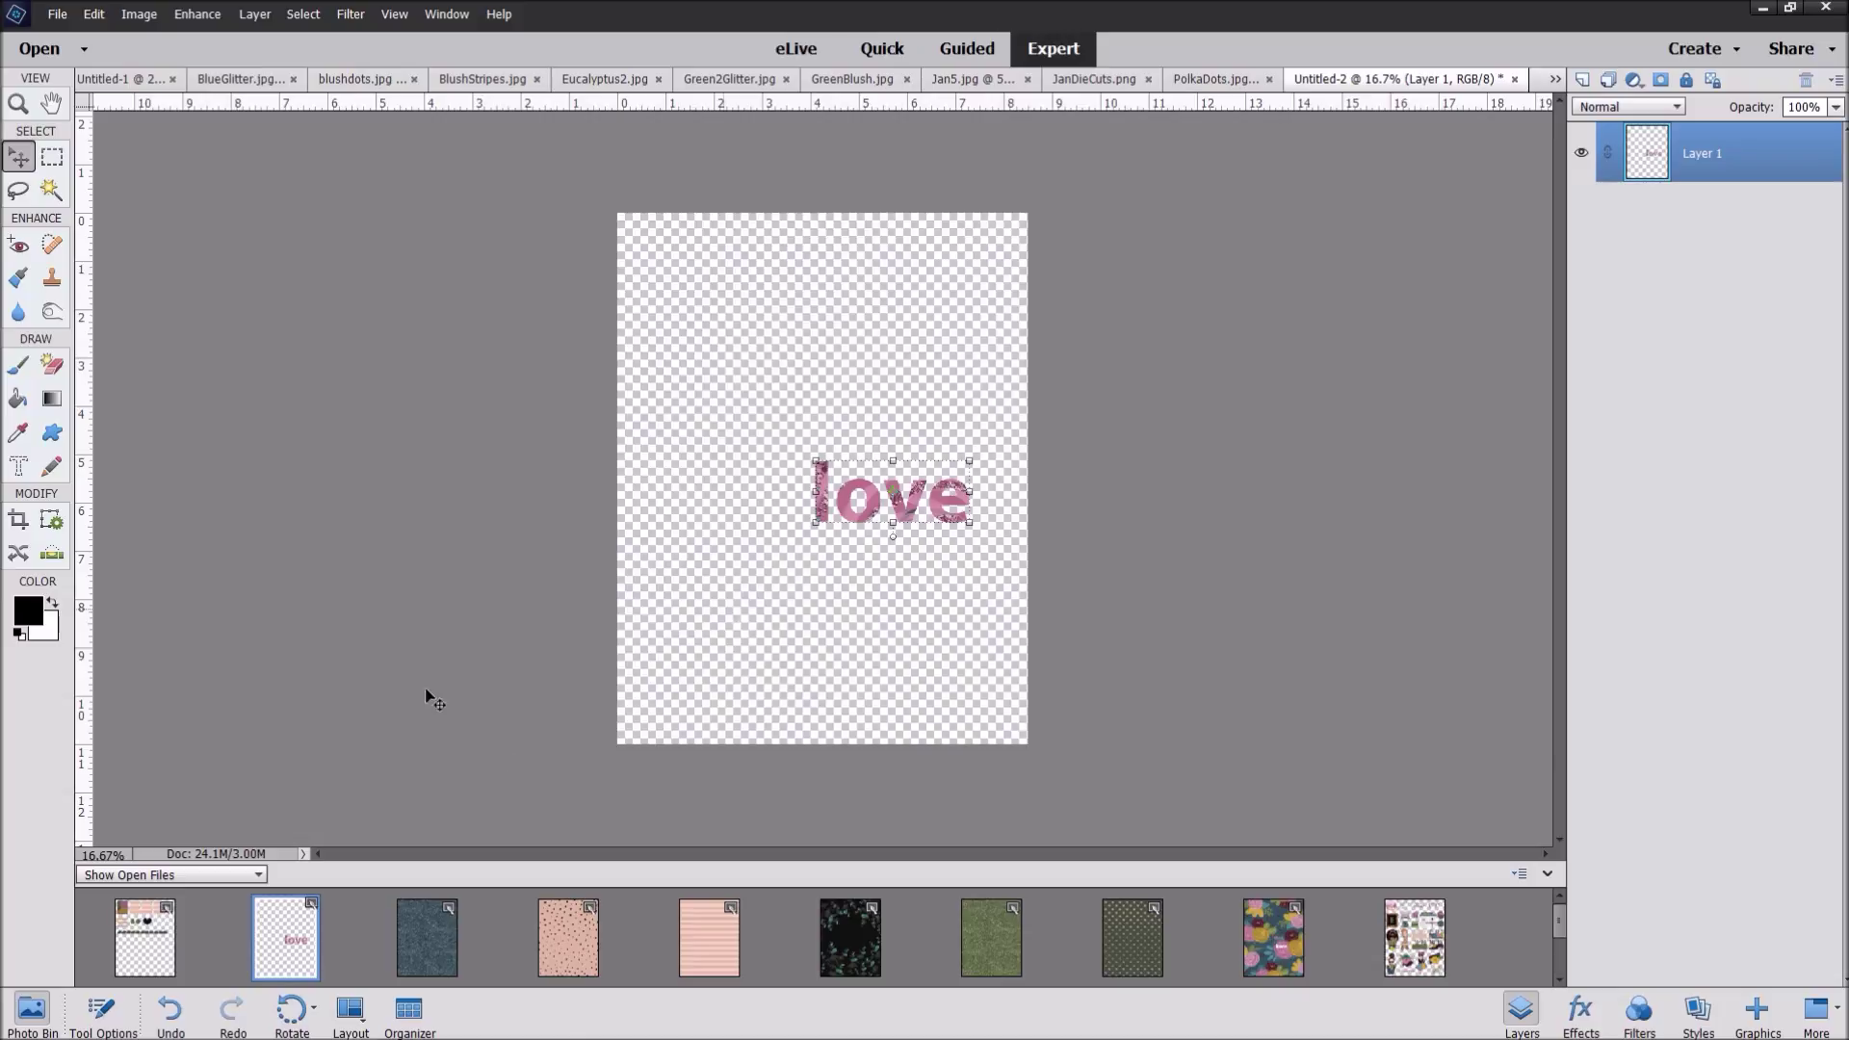
drag(905, 508, 154, 934)
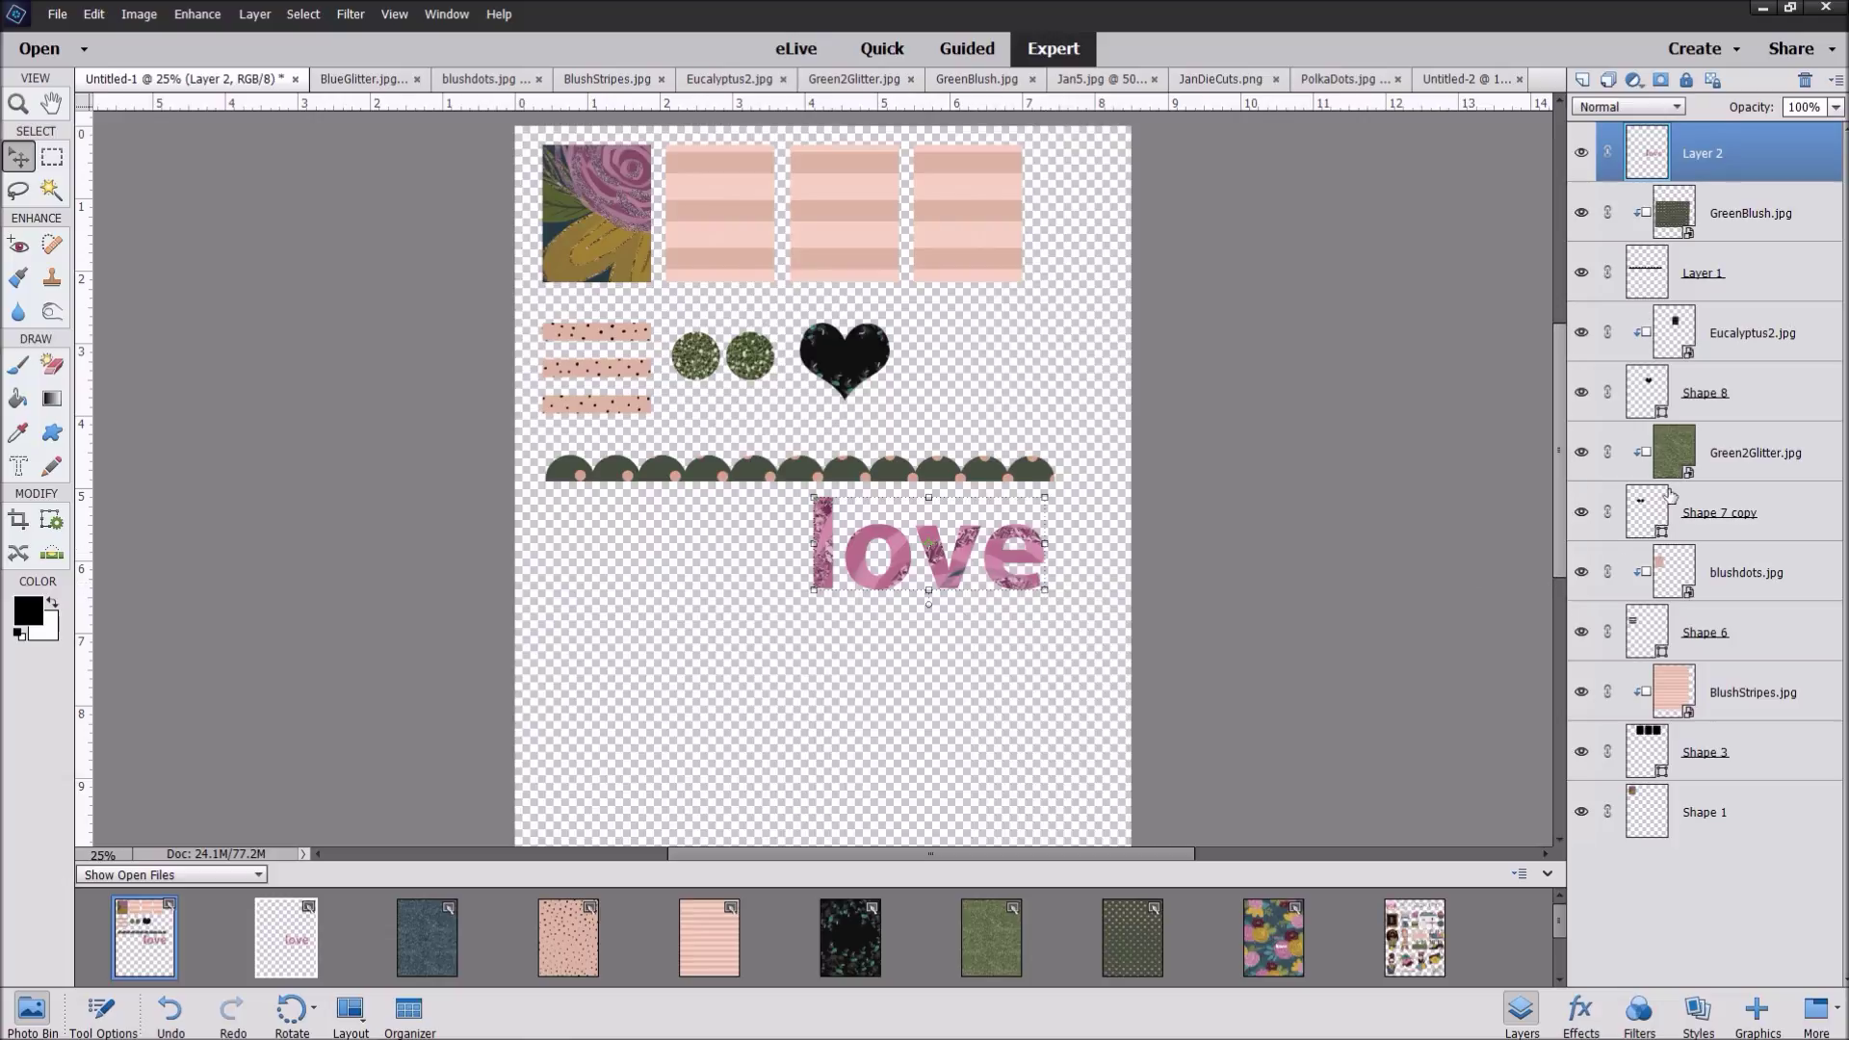
drag(1011, 585, 859, 225)
drag(670, 252, 786, 184)
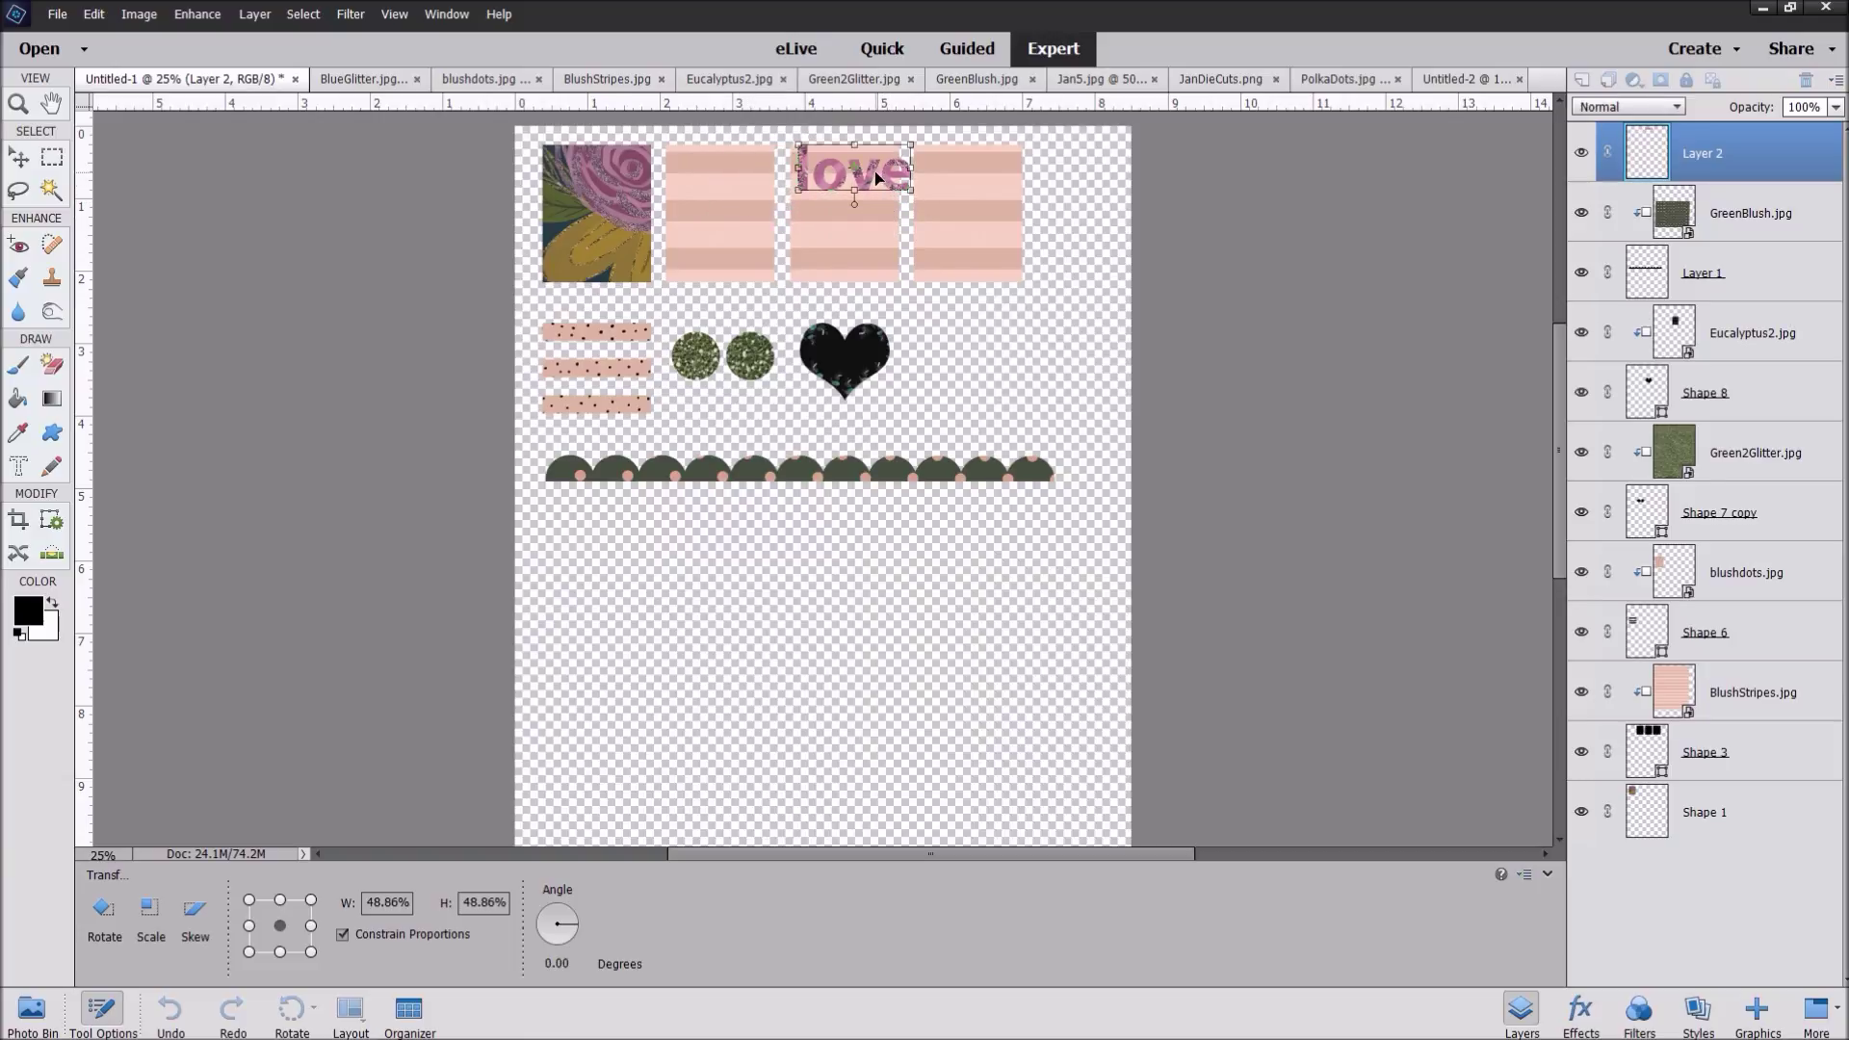
drag(890, 179, 873, 178)
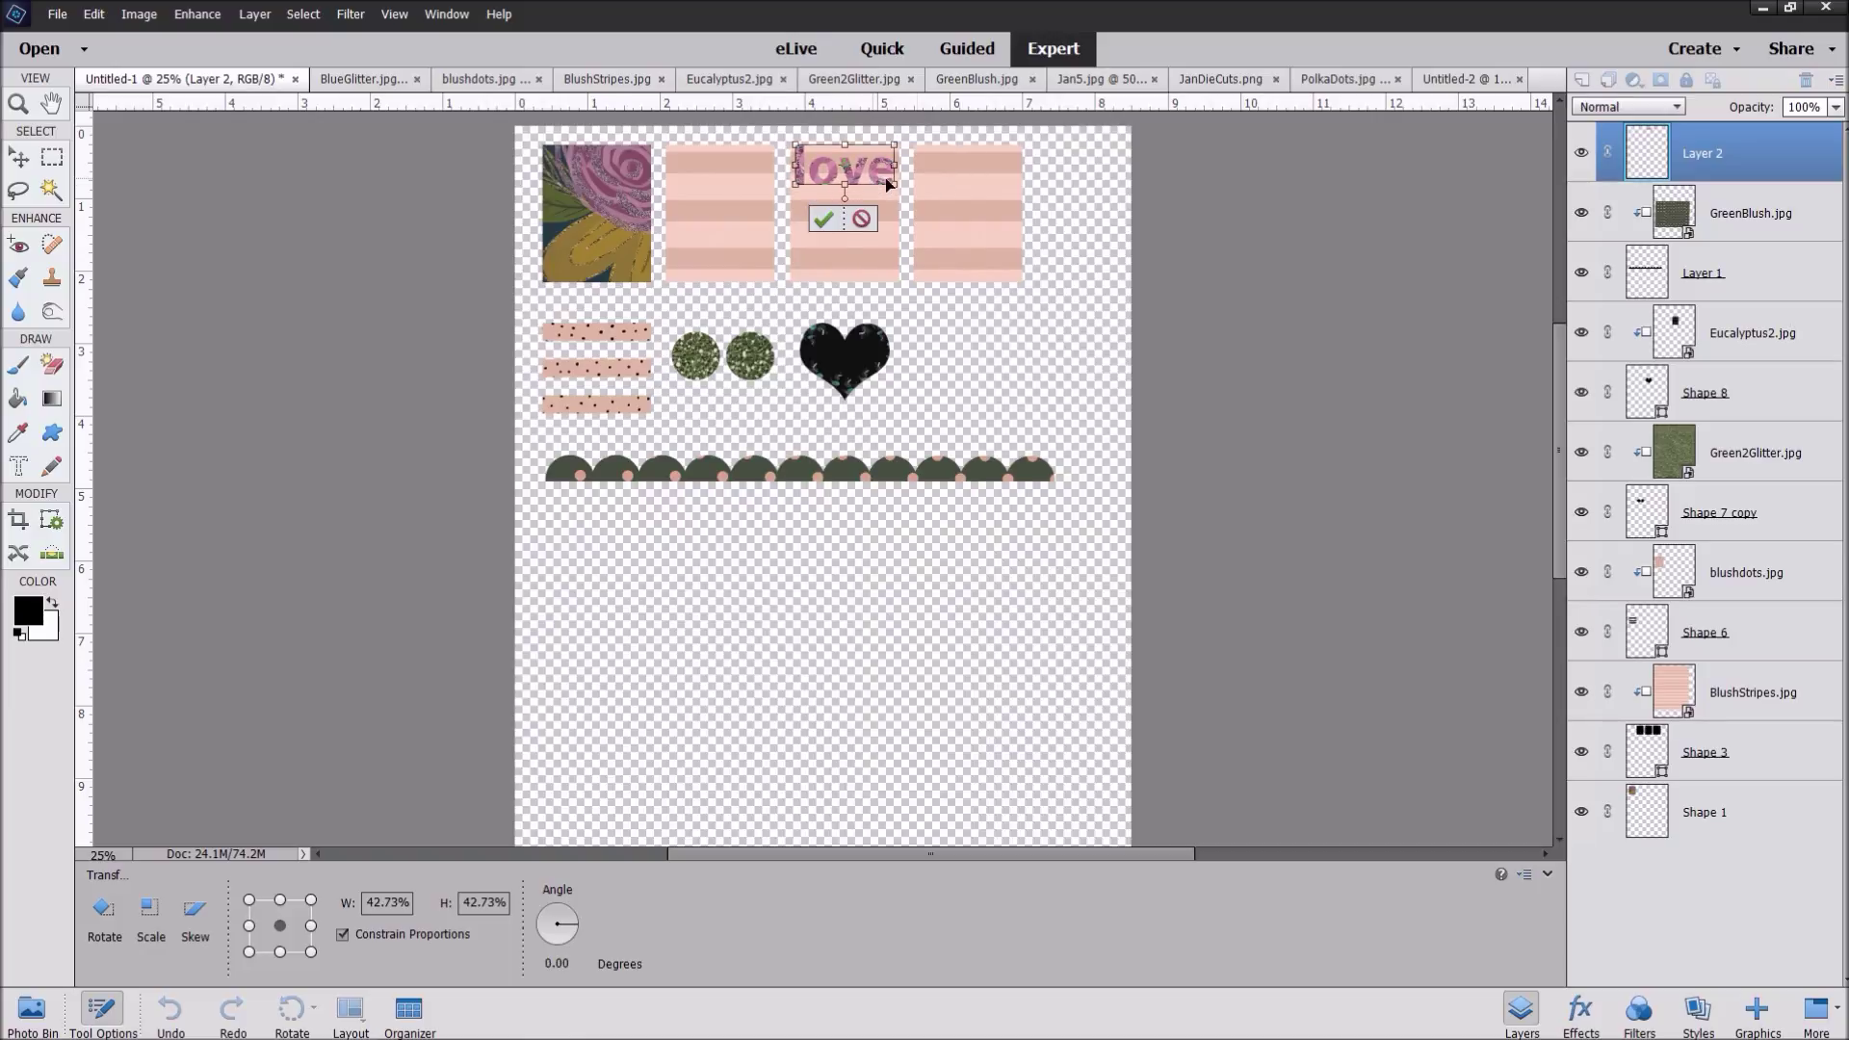
click(829, 220)
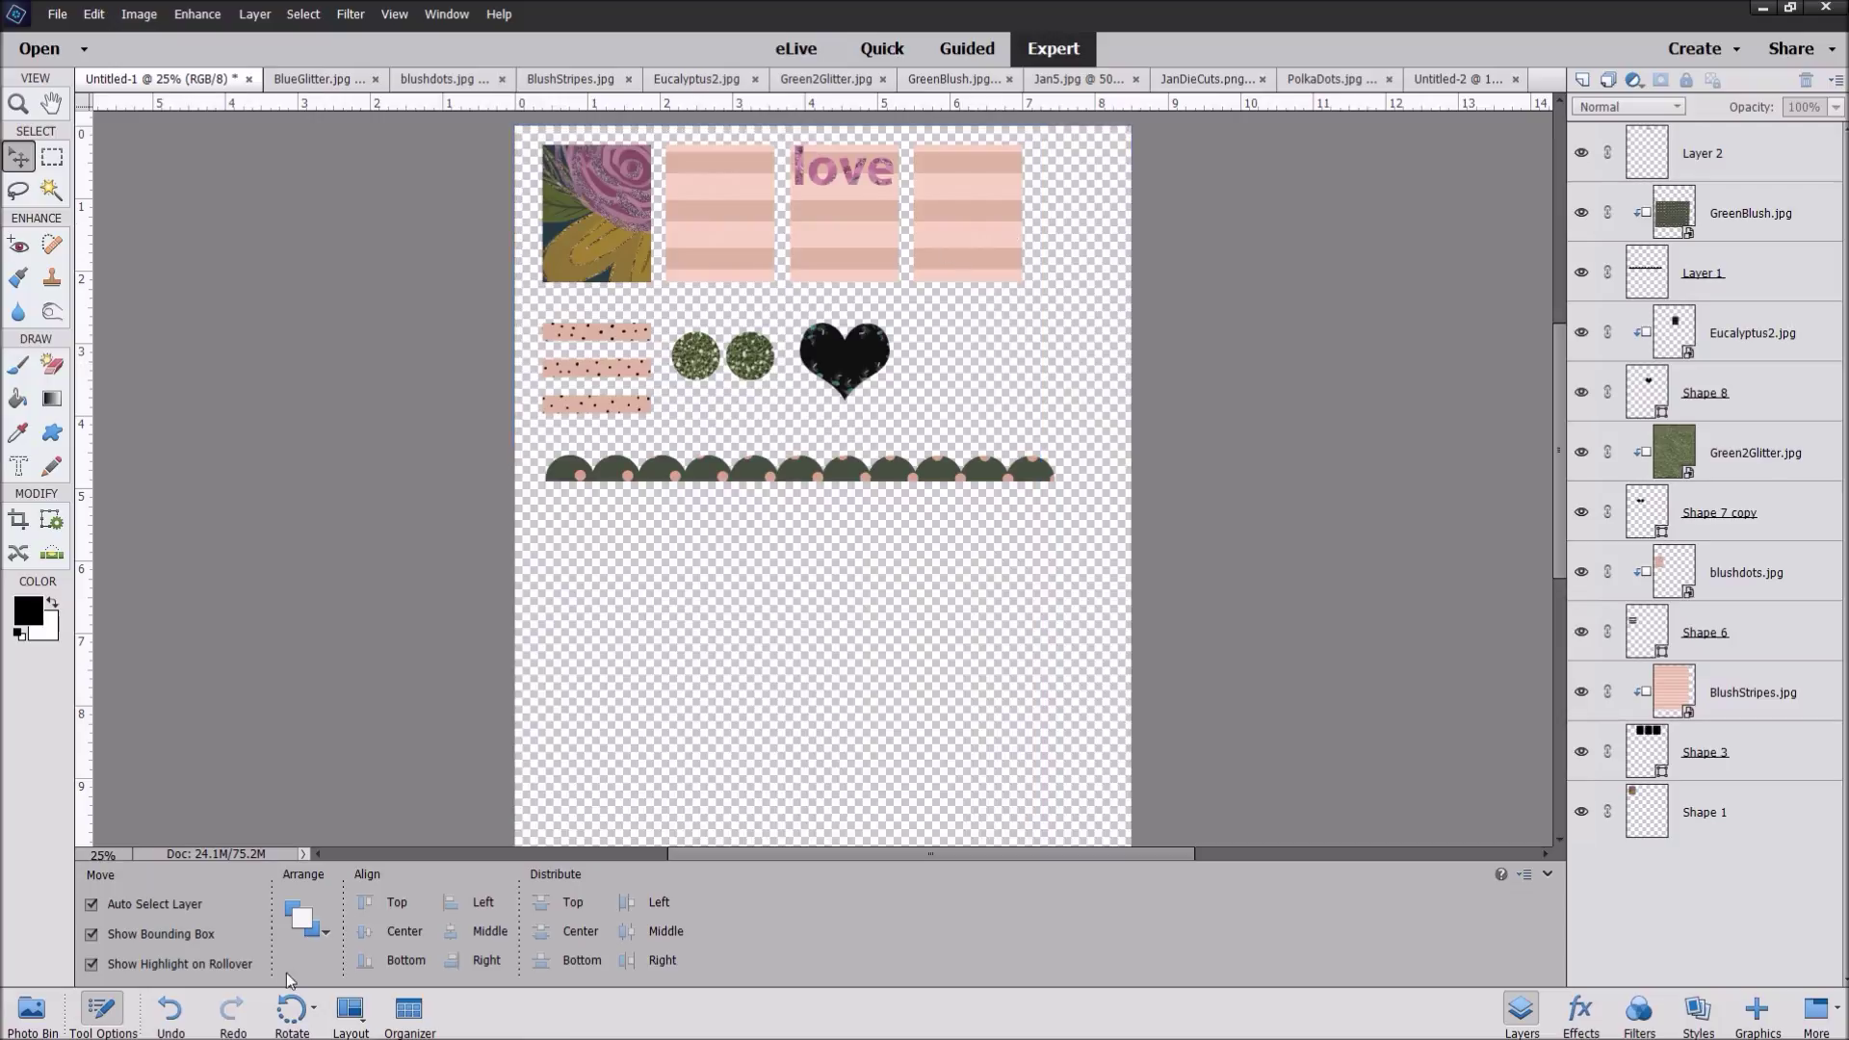
Step: Type 'love' as a normal text layer on the page
click(35, 470)
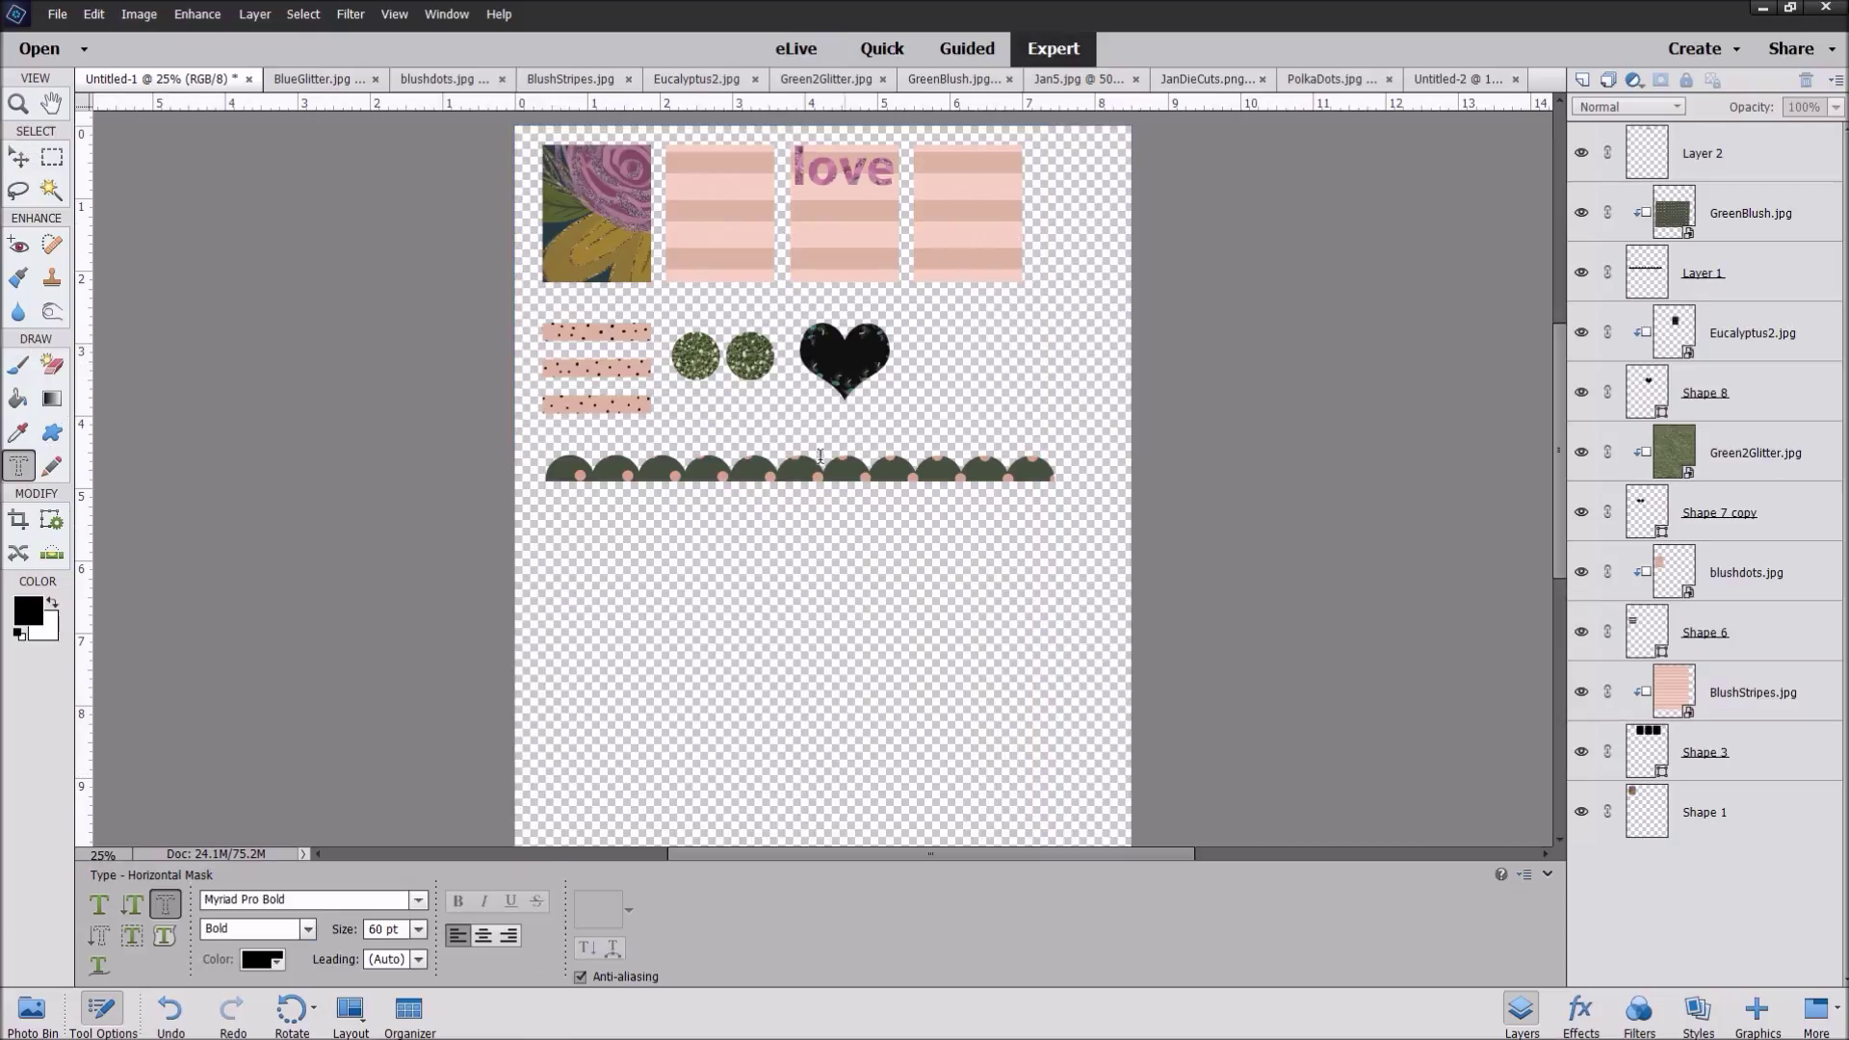
click(98, 906)
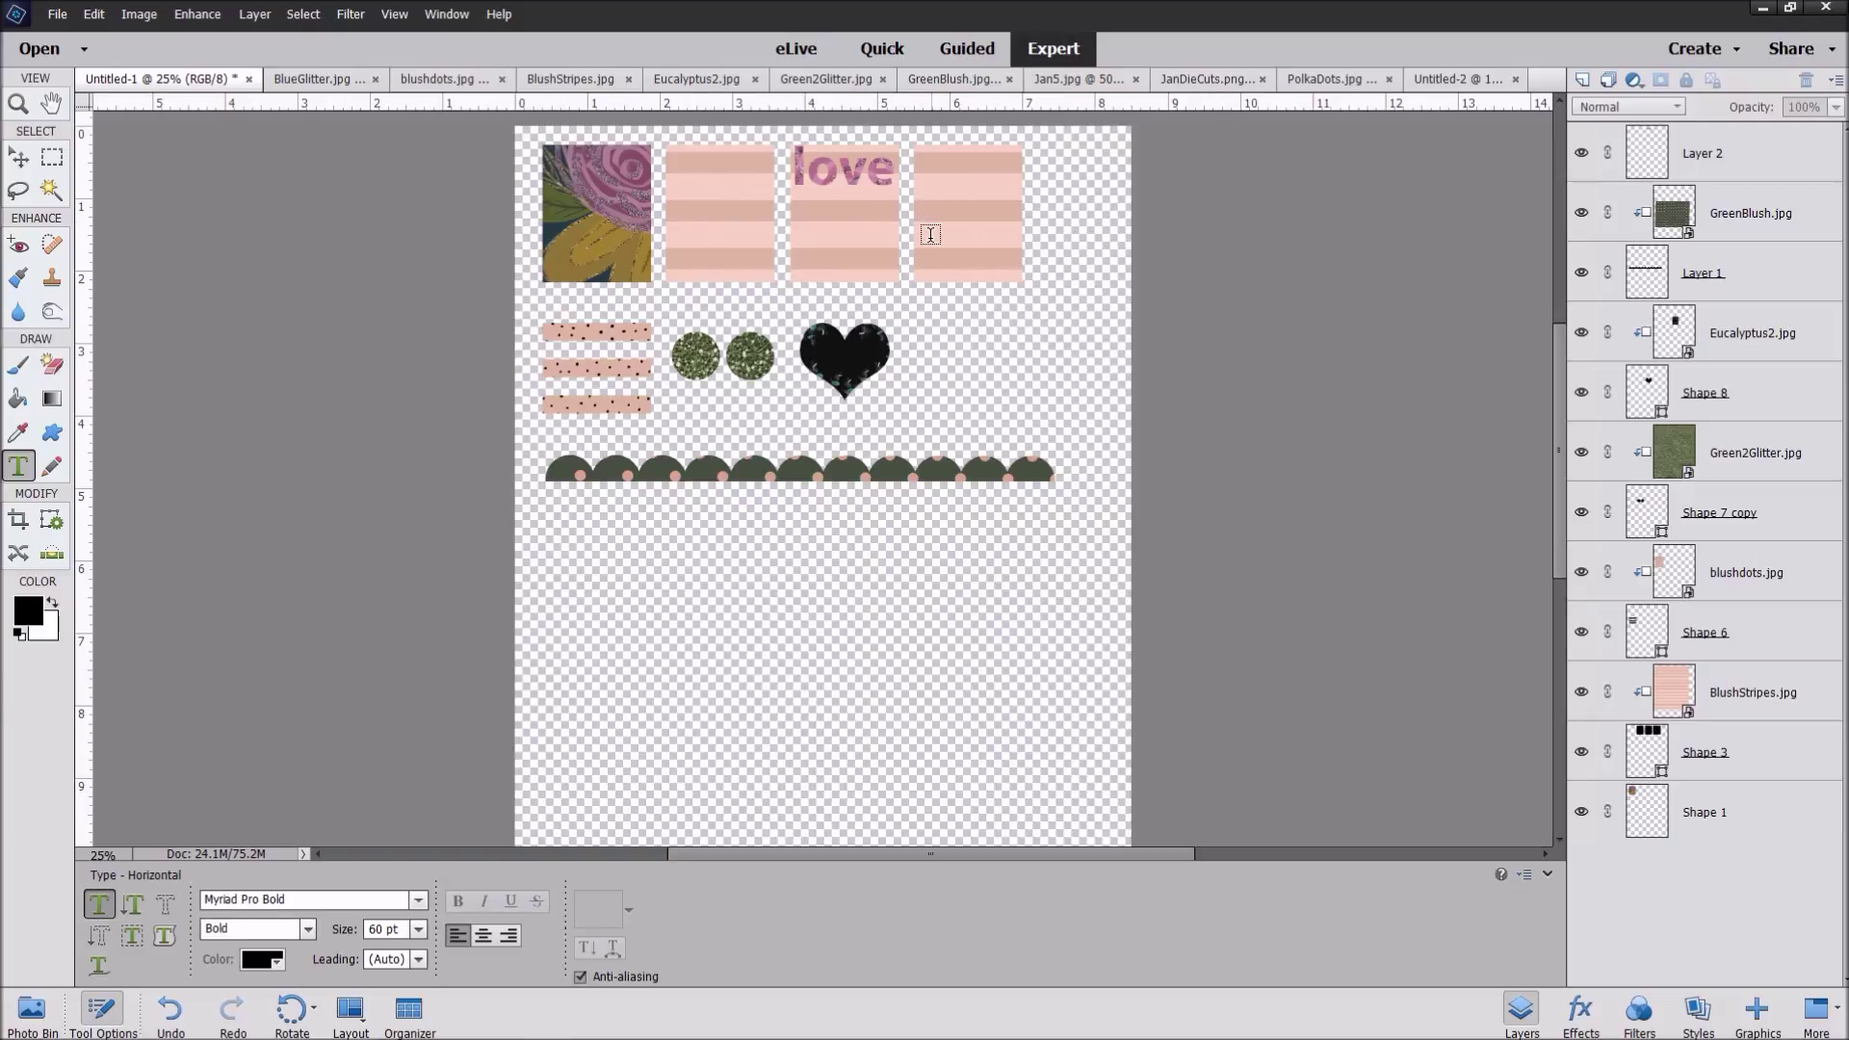
click(615, 610)
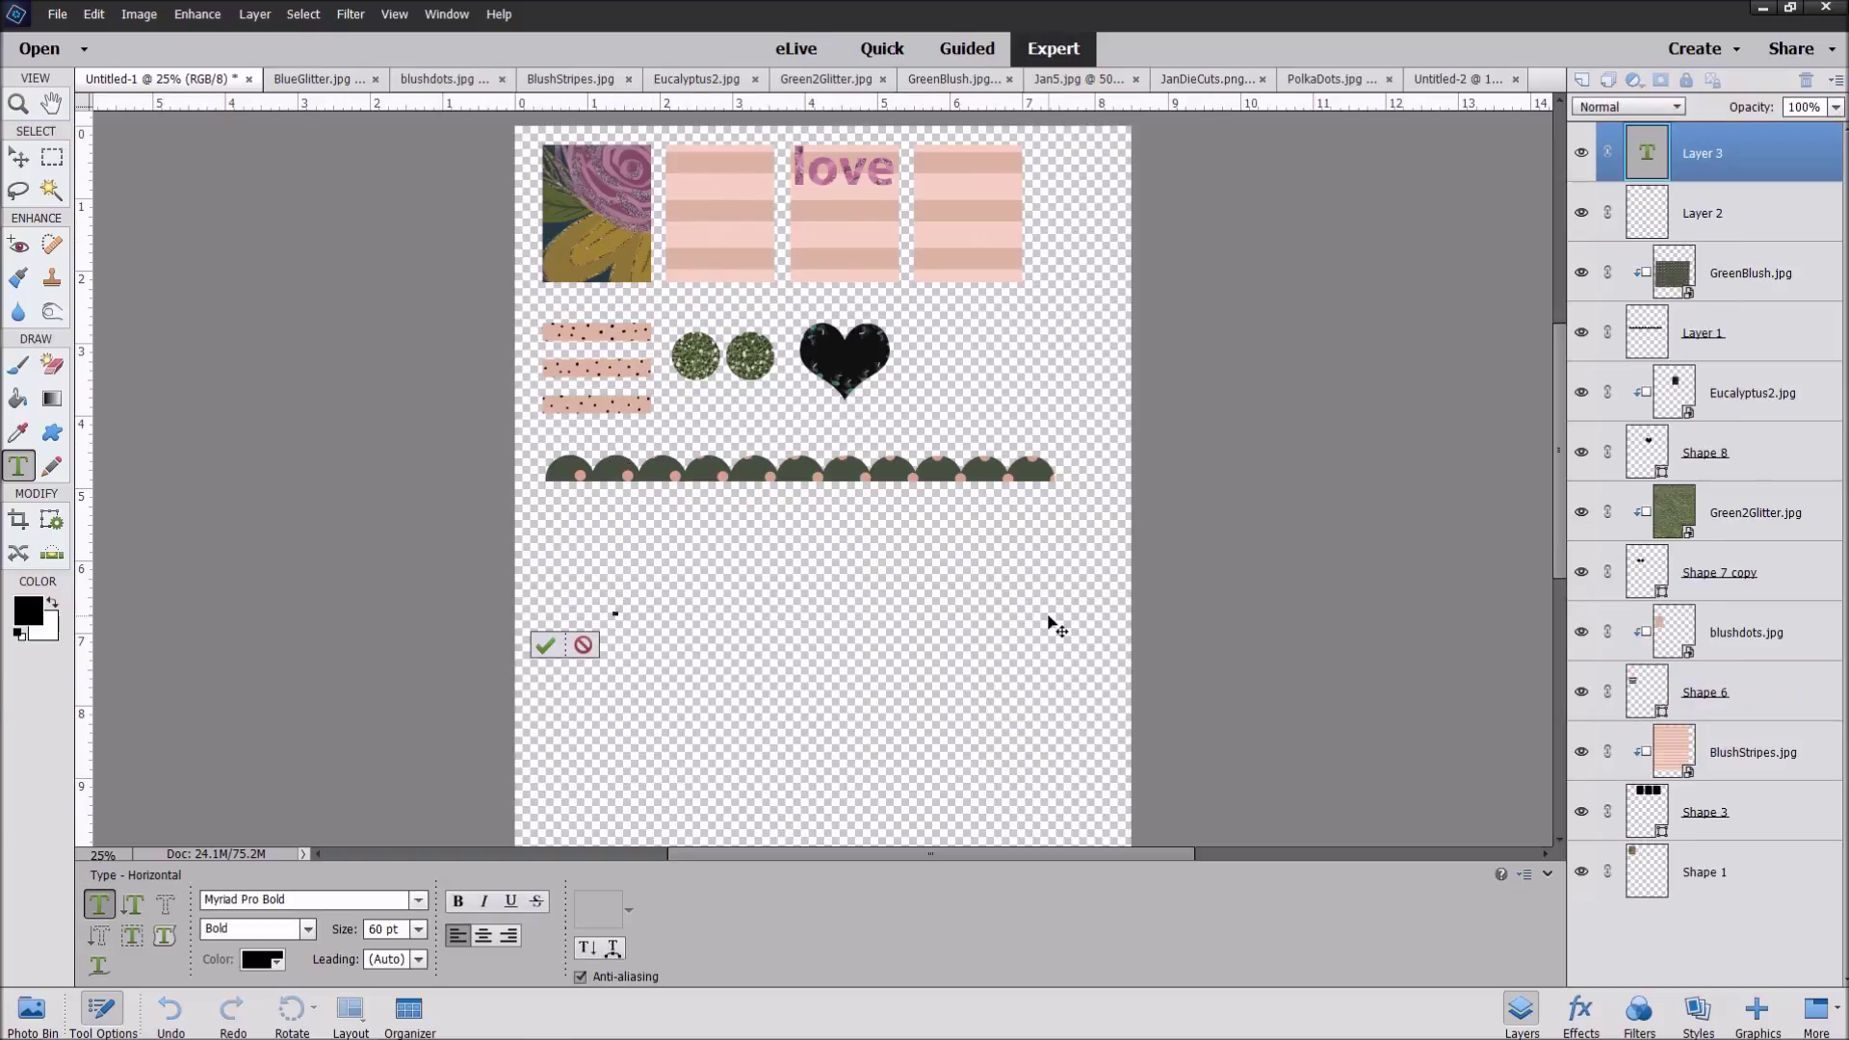
text(love)
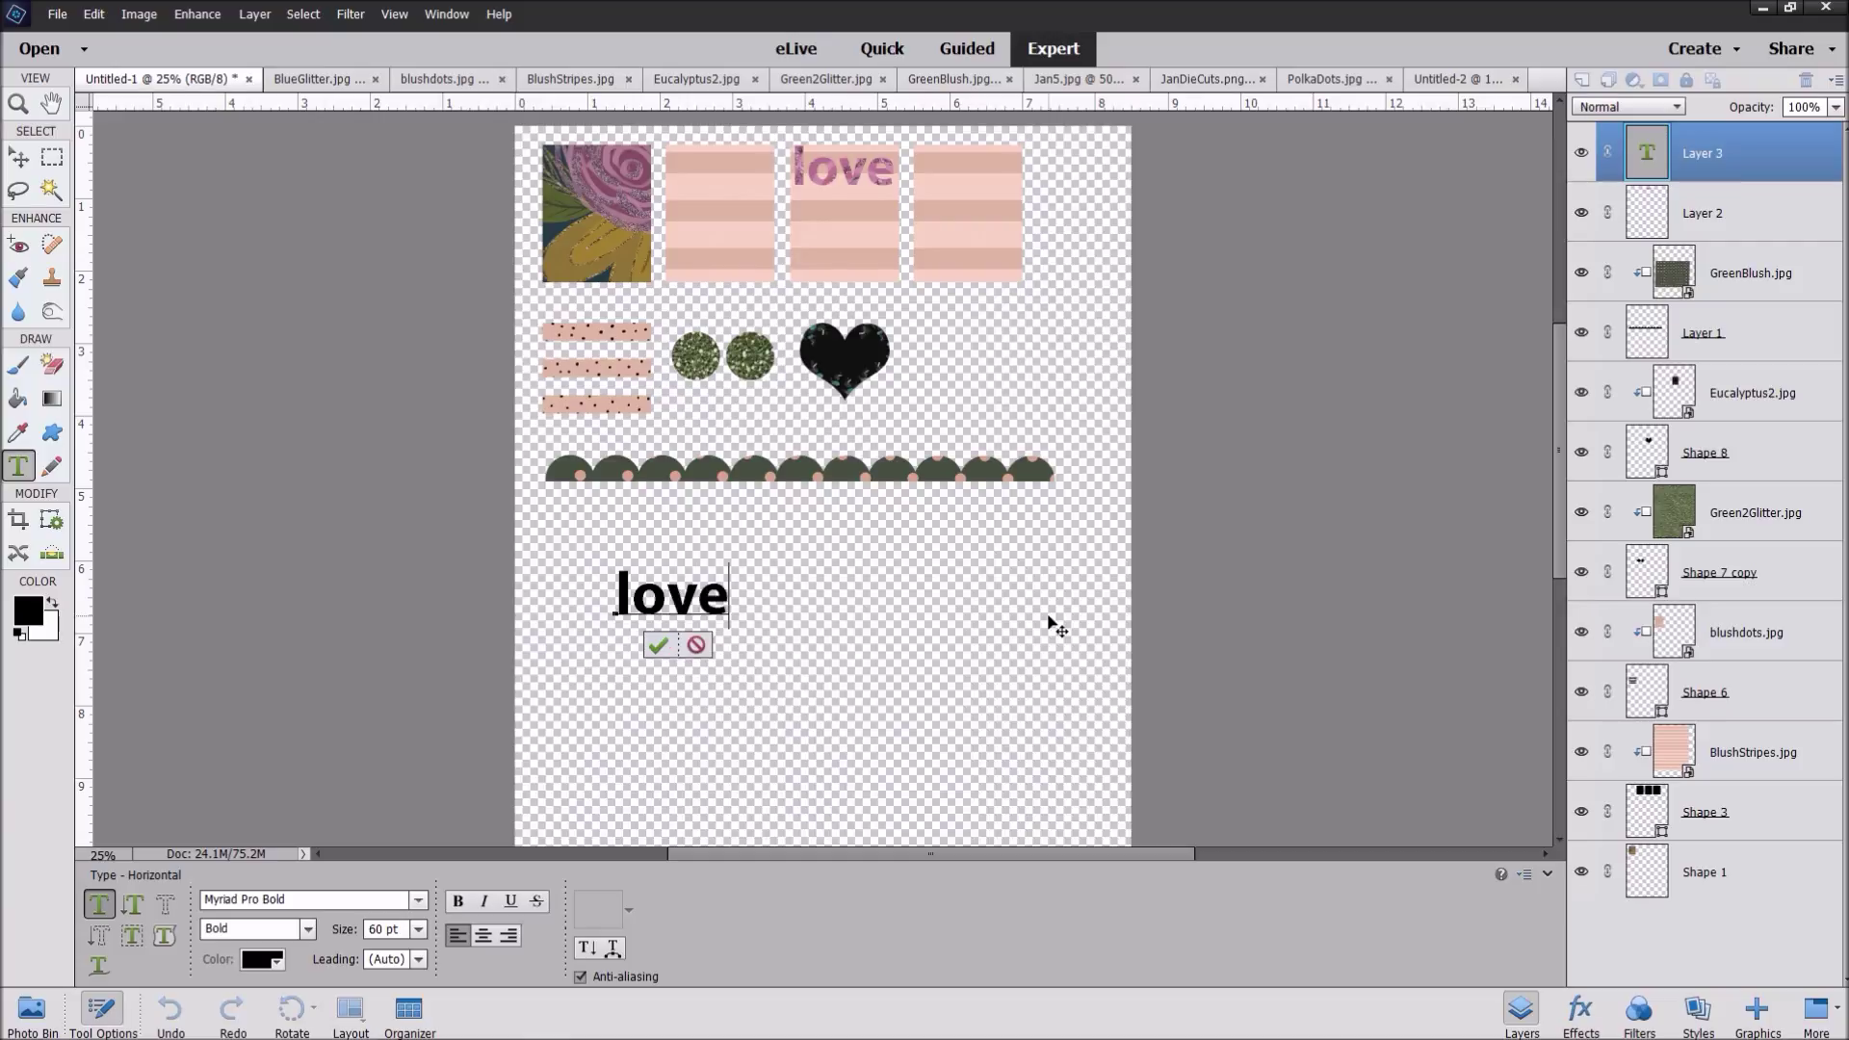
click(658, 646)
key(v)
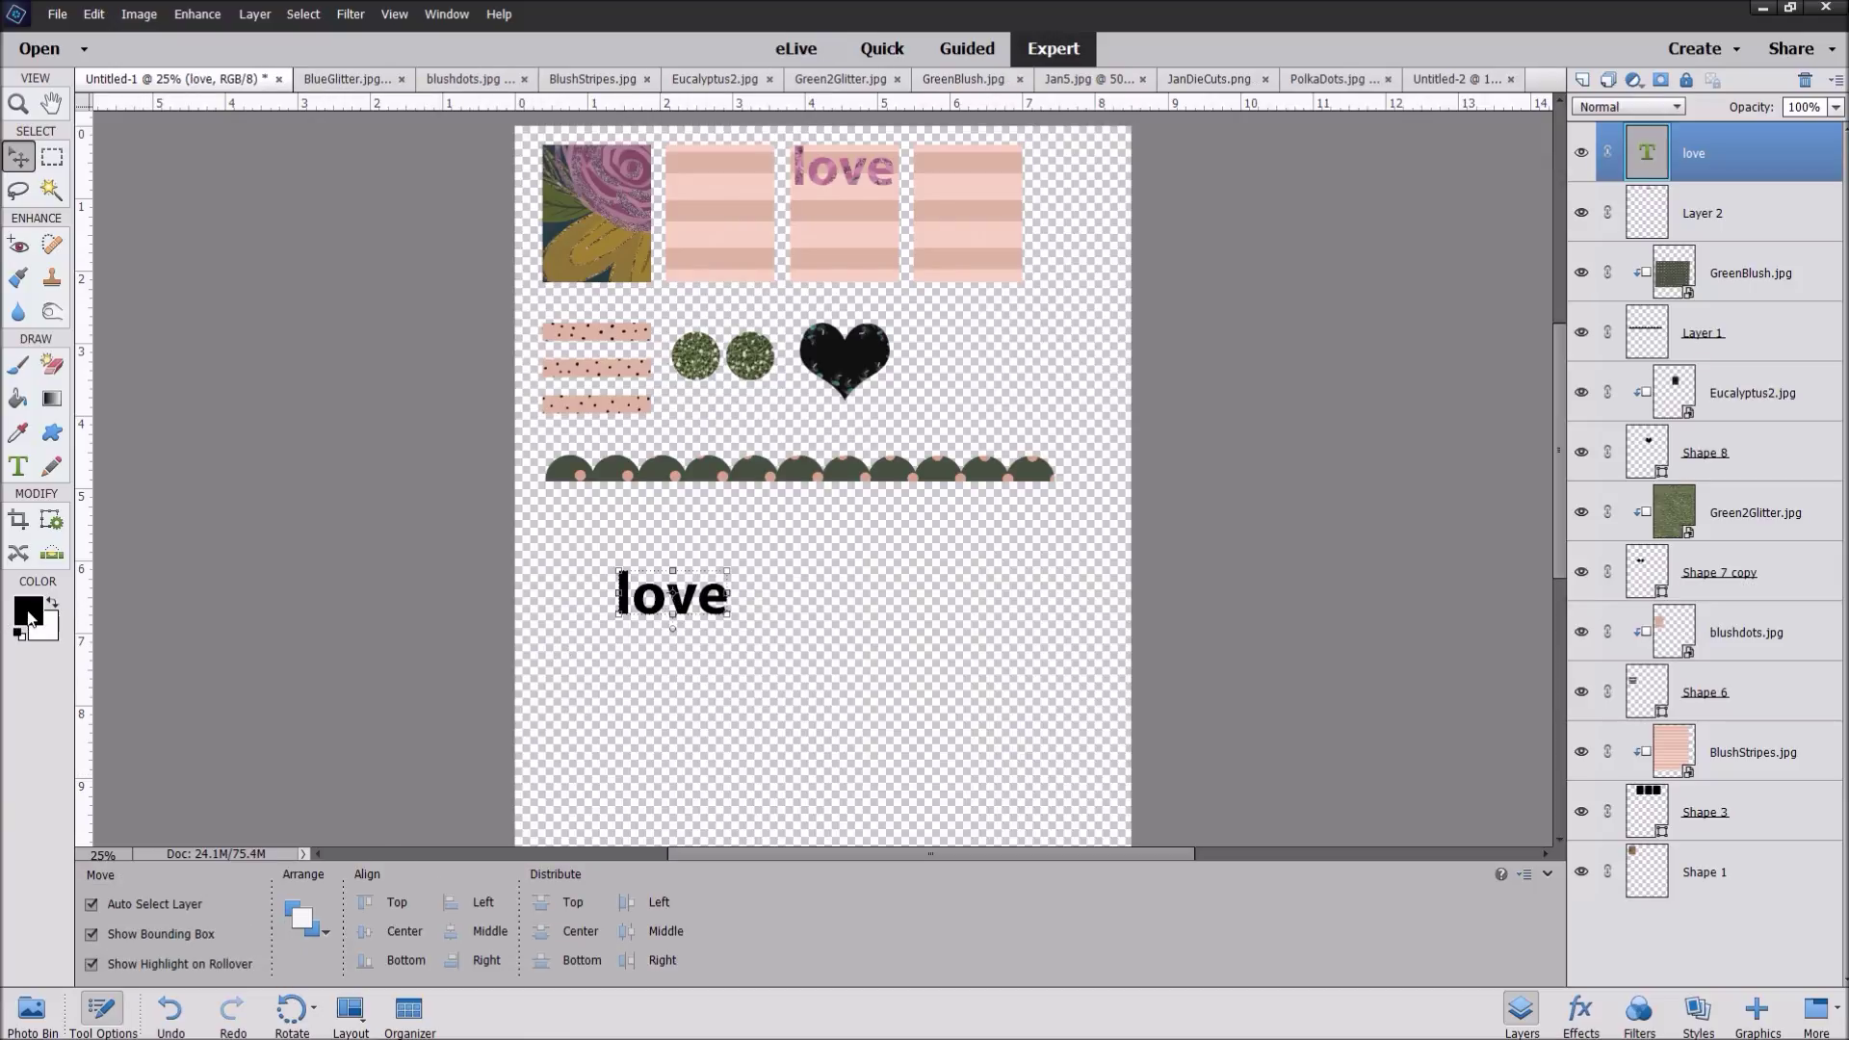
Step: Sample a dark teal from the floral card and apply it to the 'love' text
click(29, 616)
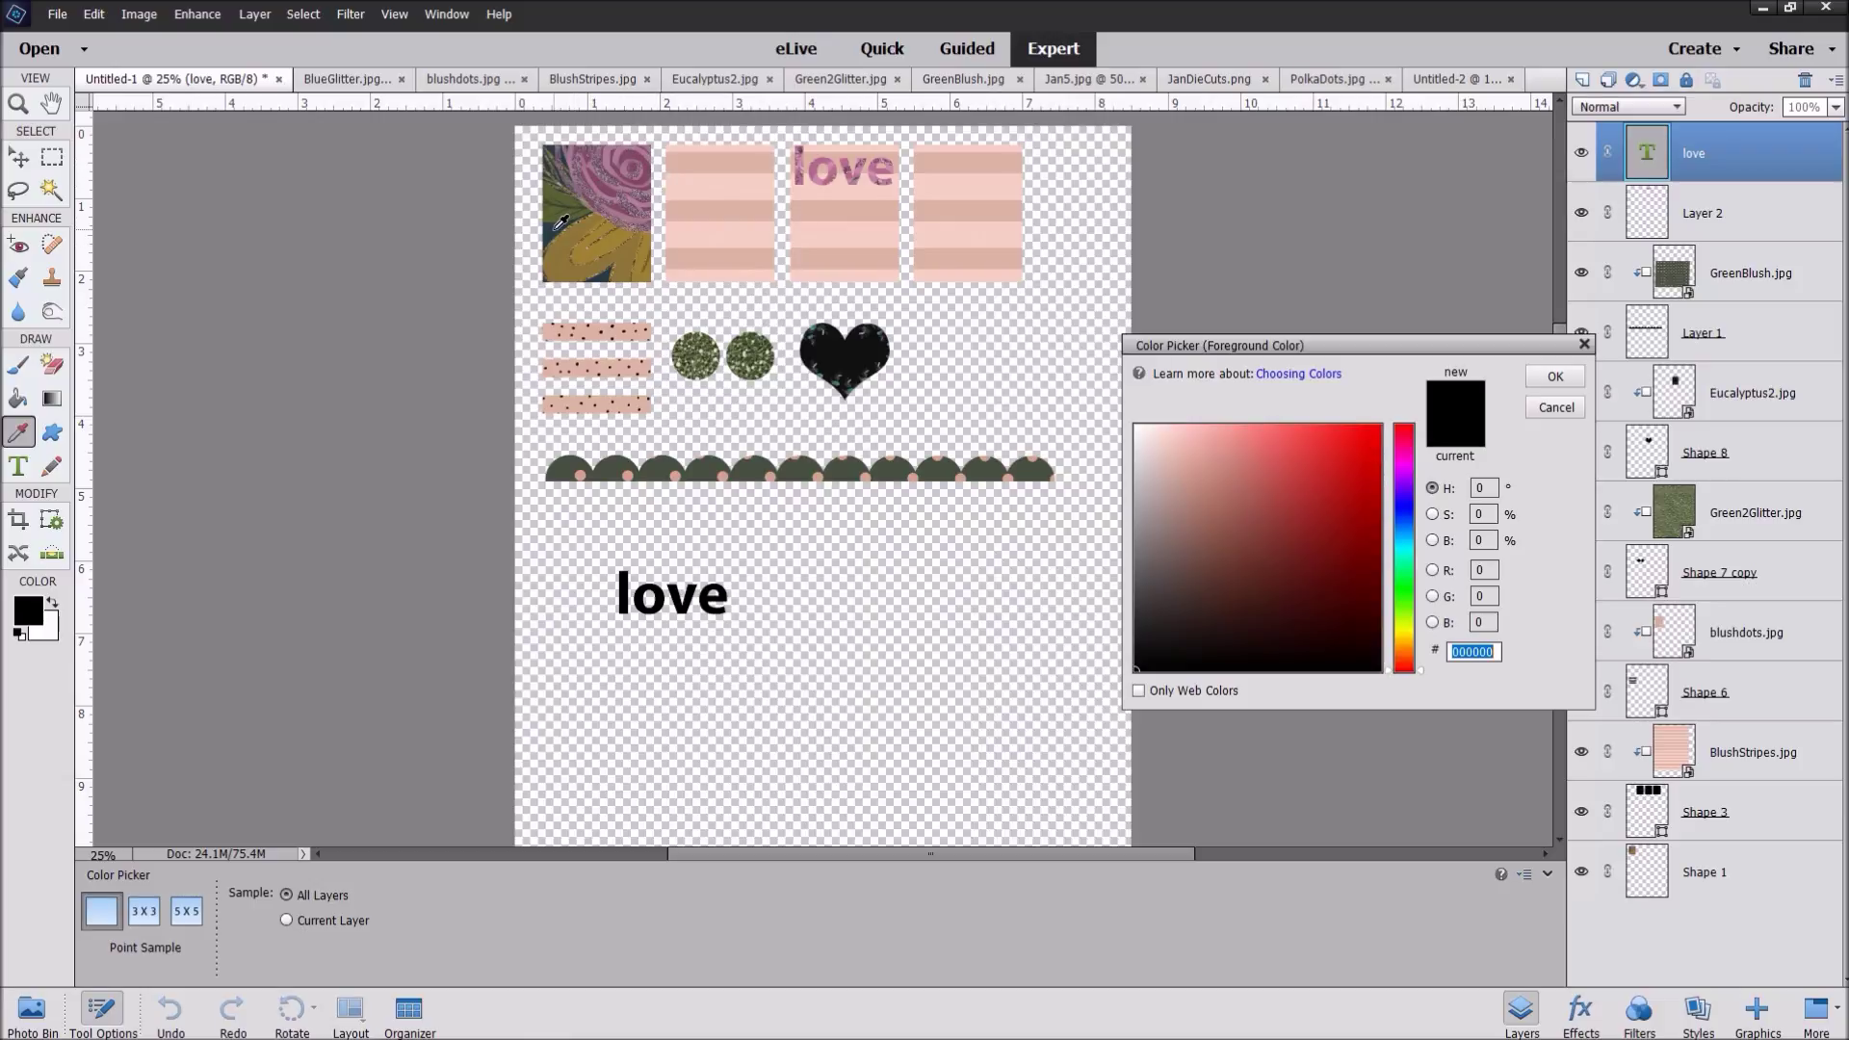
click(559, 226)
click(1556, 375)
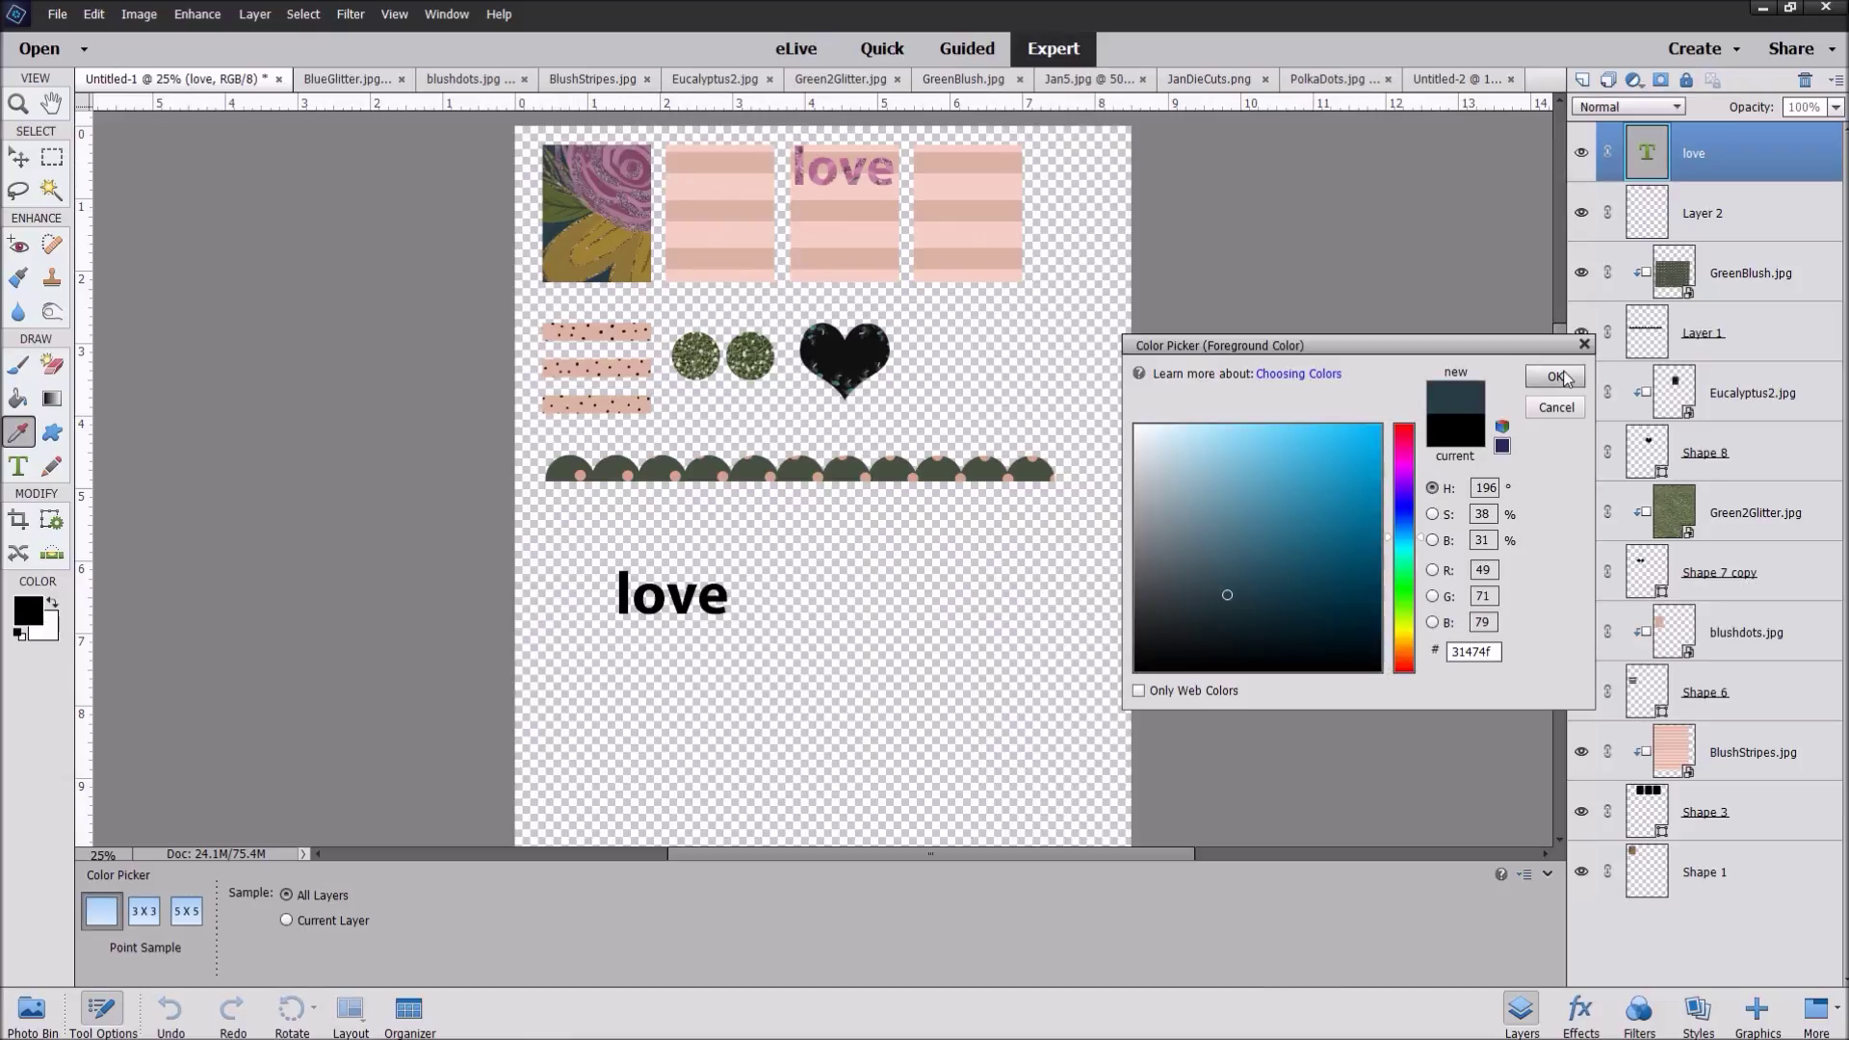
key(t)
double_click(700, 598)
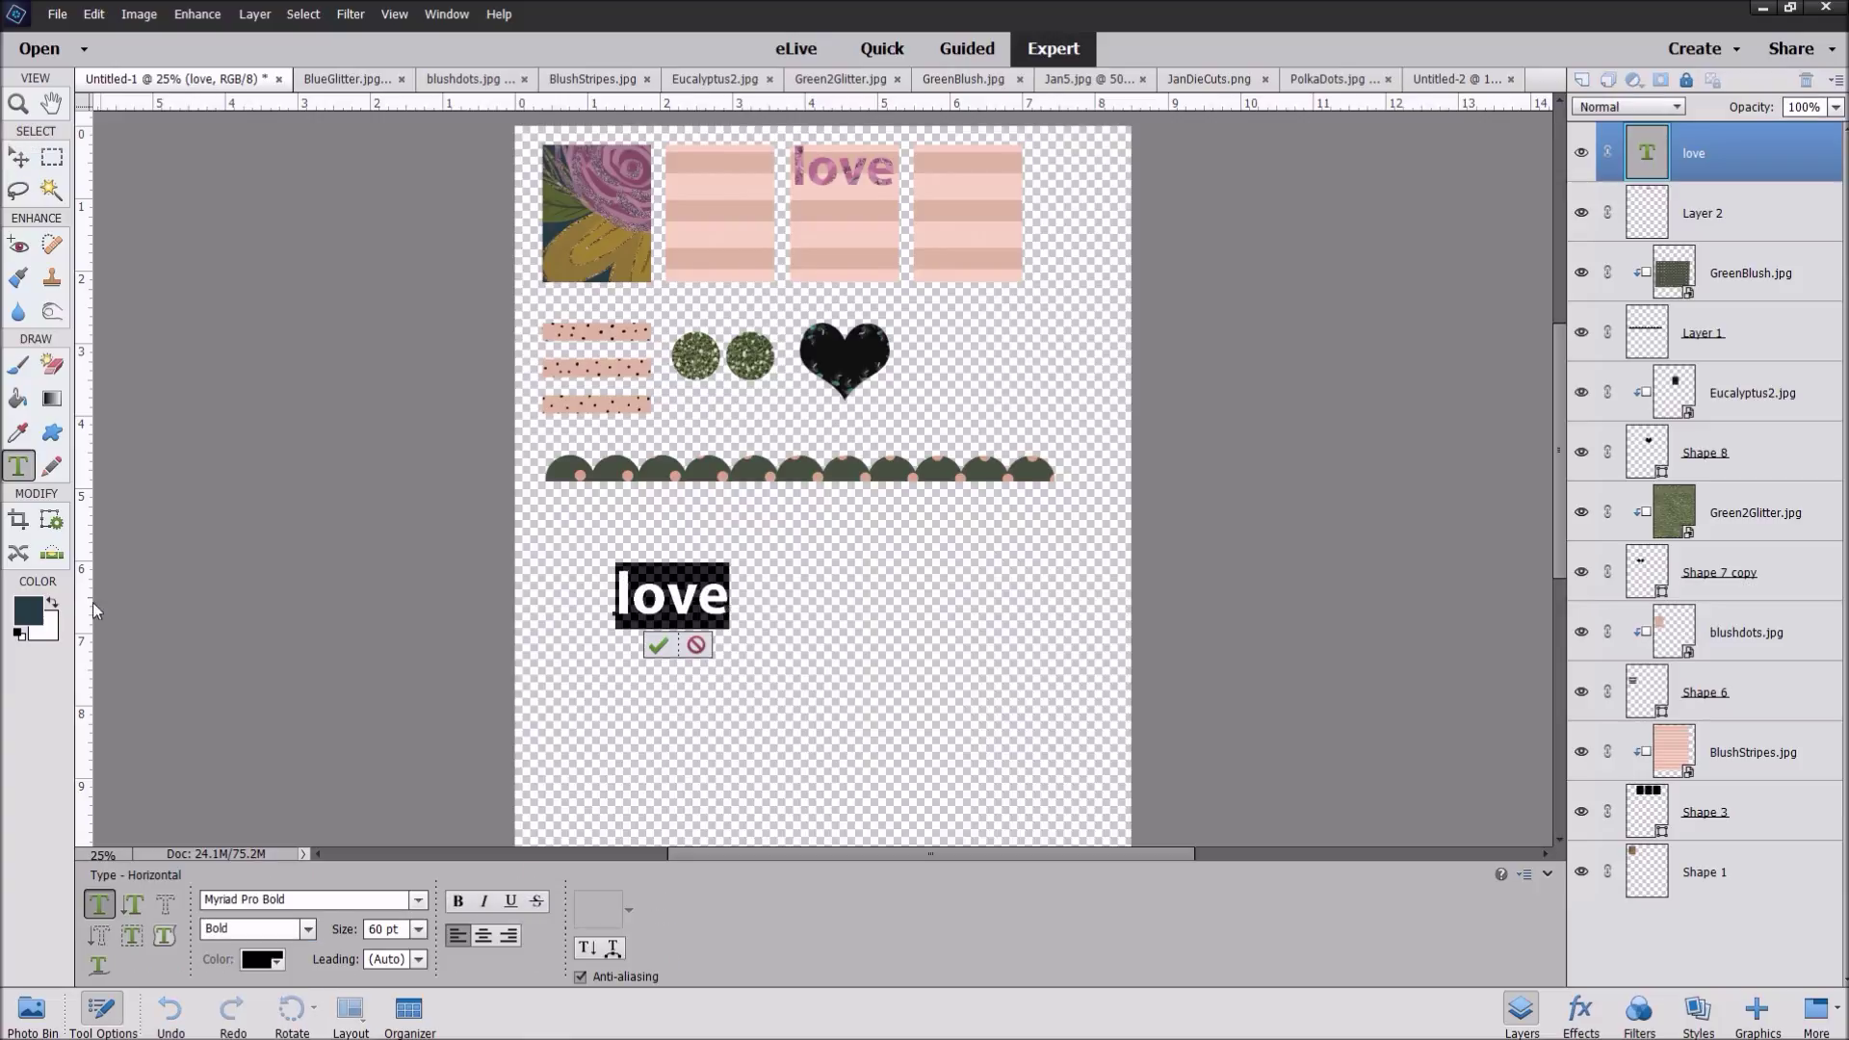
click(29, 618)
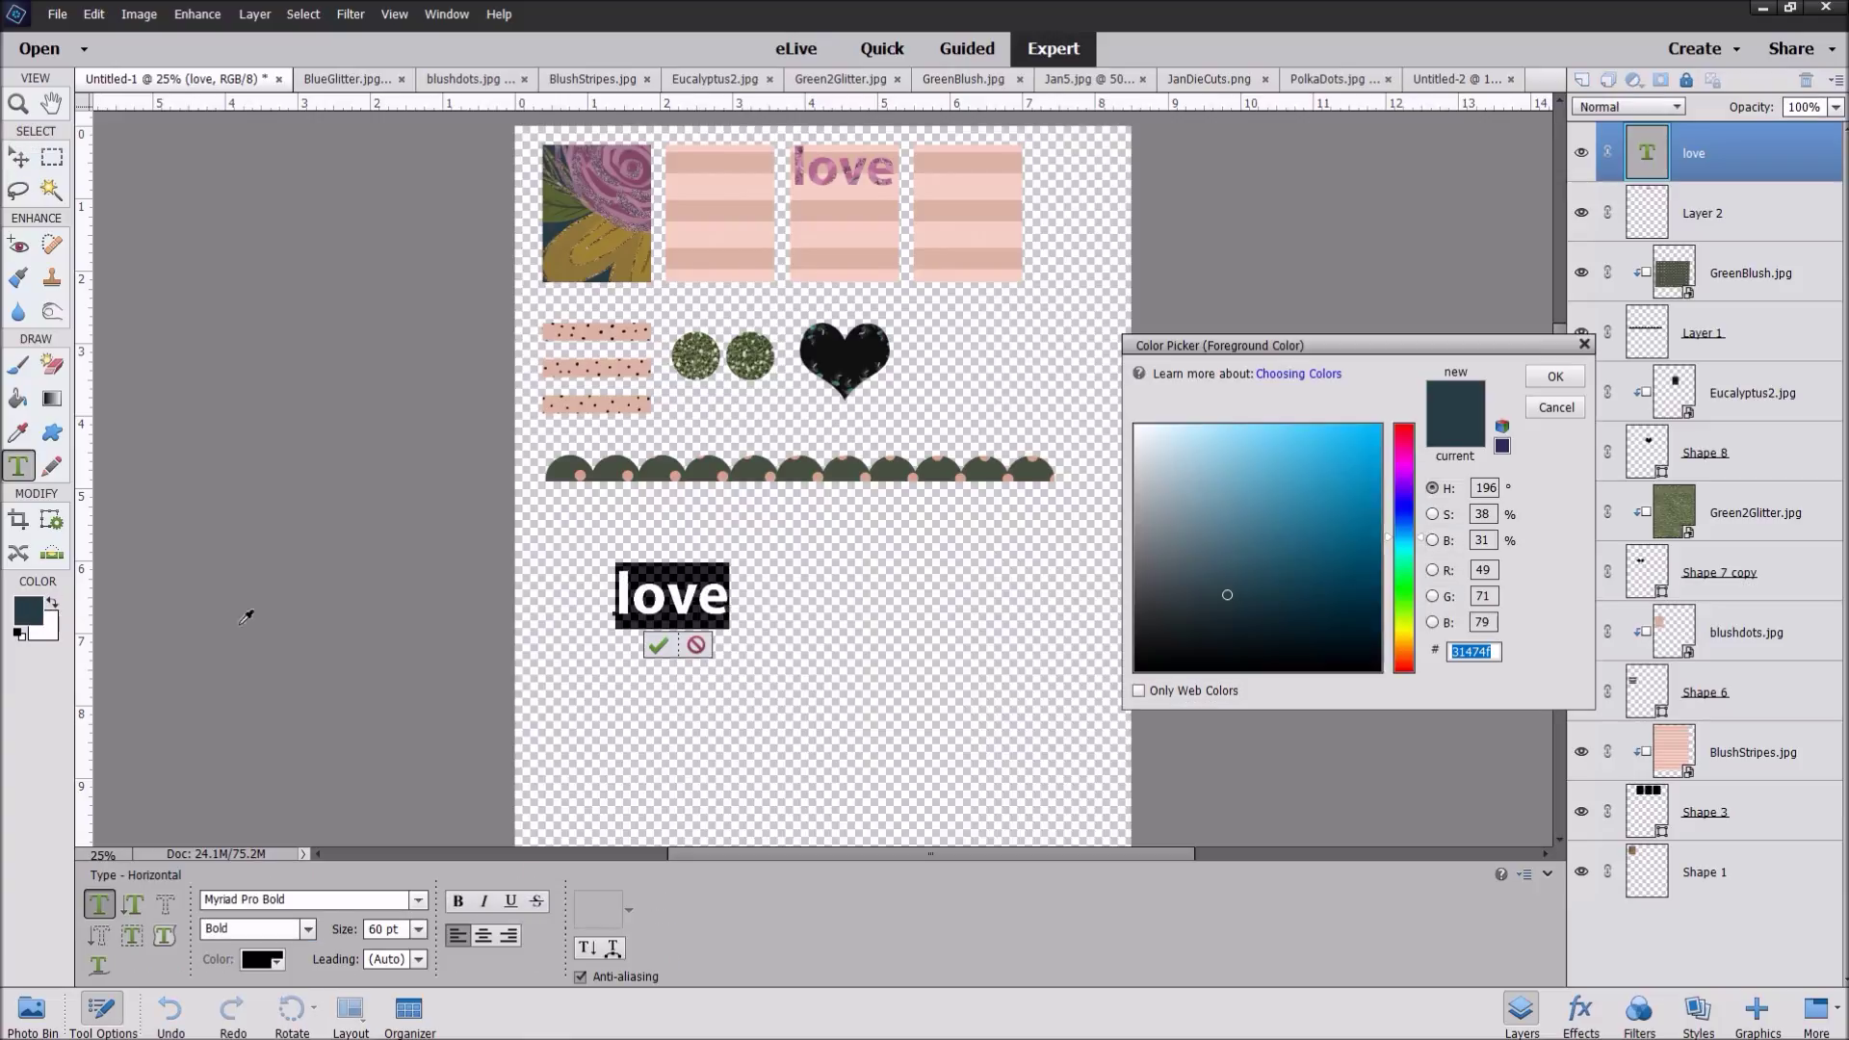
click(1555, 375)
click(658, 645)
Step: Move the teal 'love' text onto the rightmost pink striped card
key(v)
drag(683, 607, 1000, 180)
key(Return)
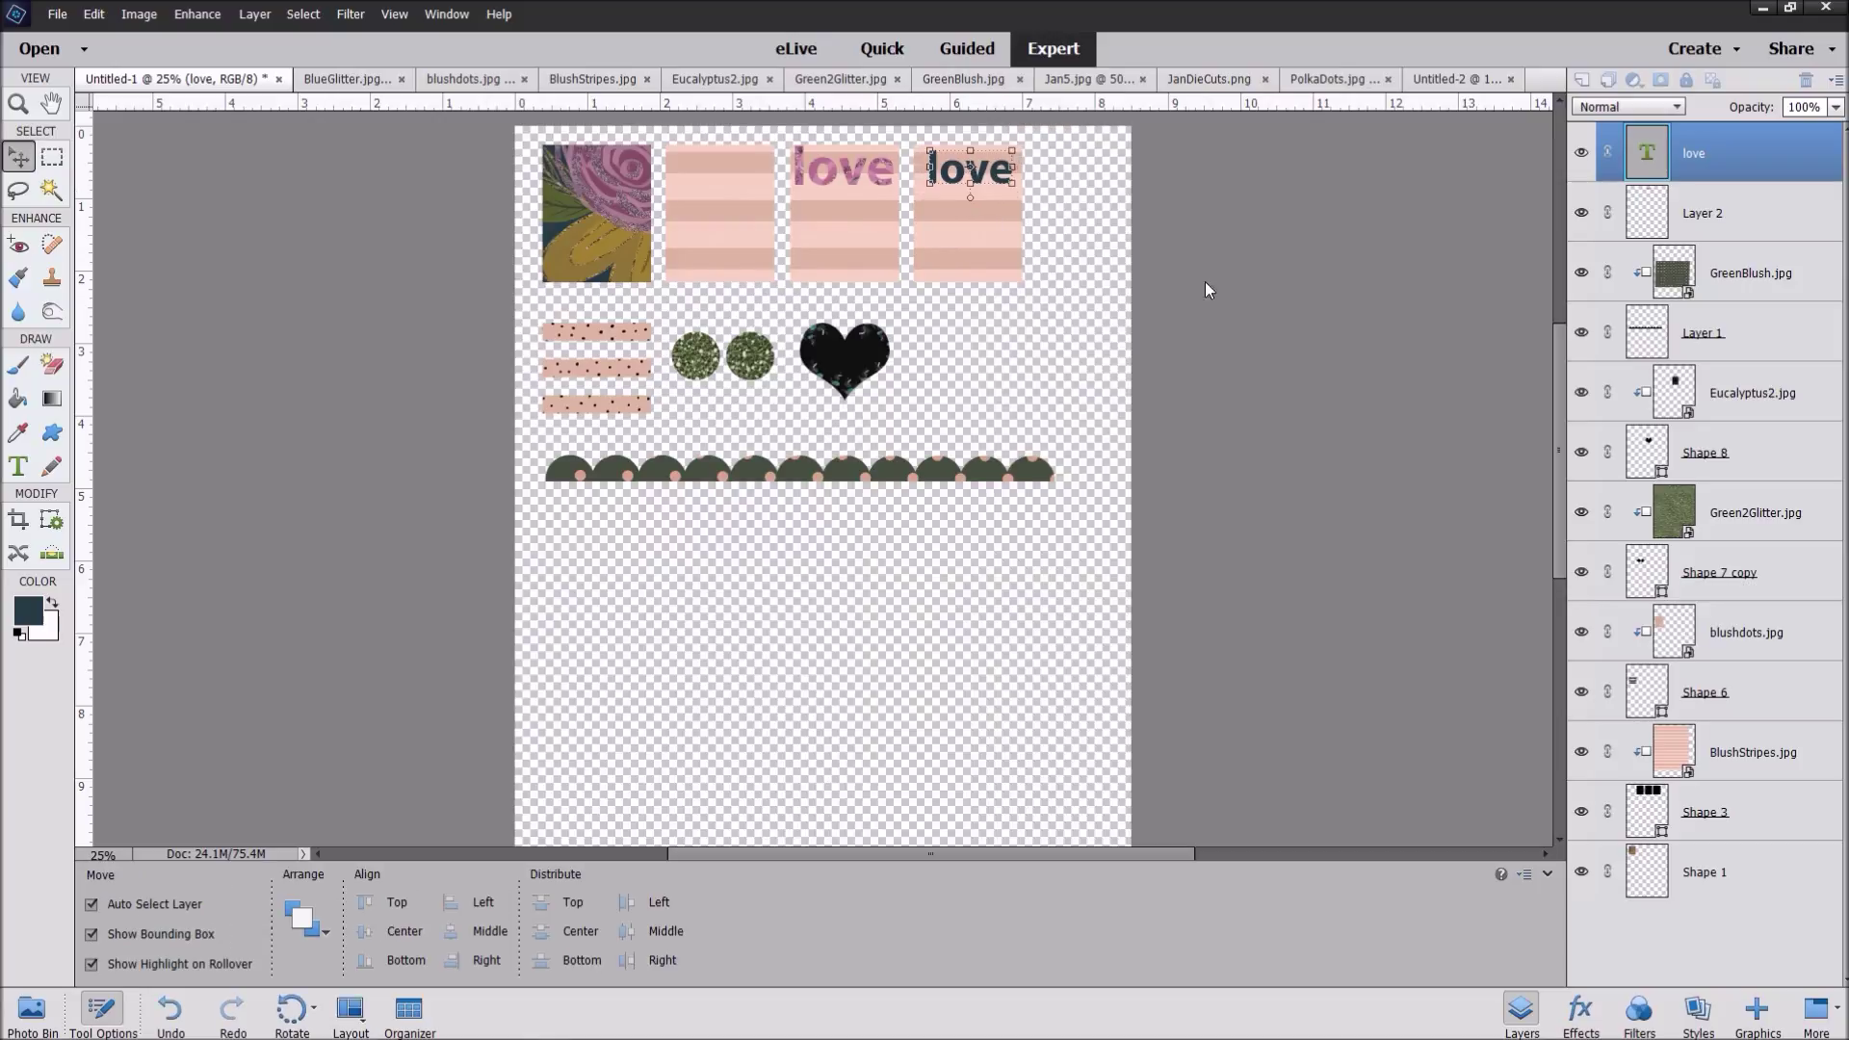
click(1096, 520)
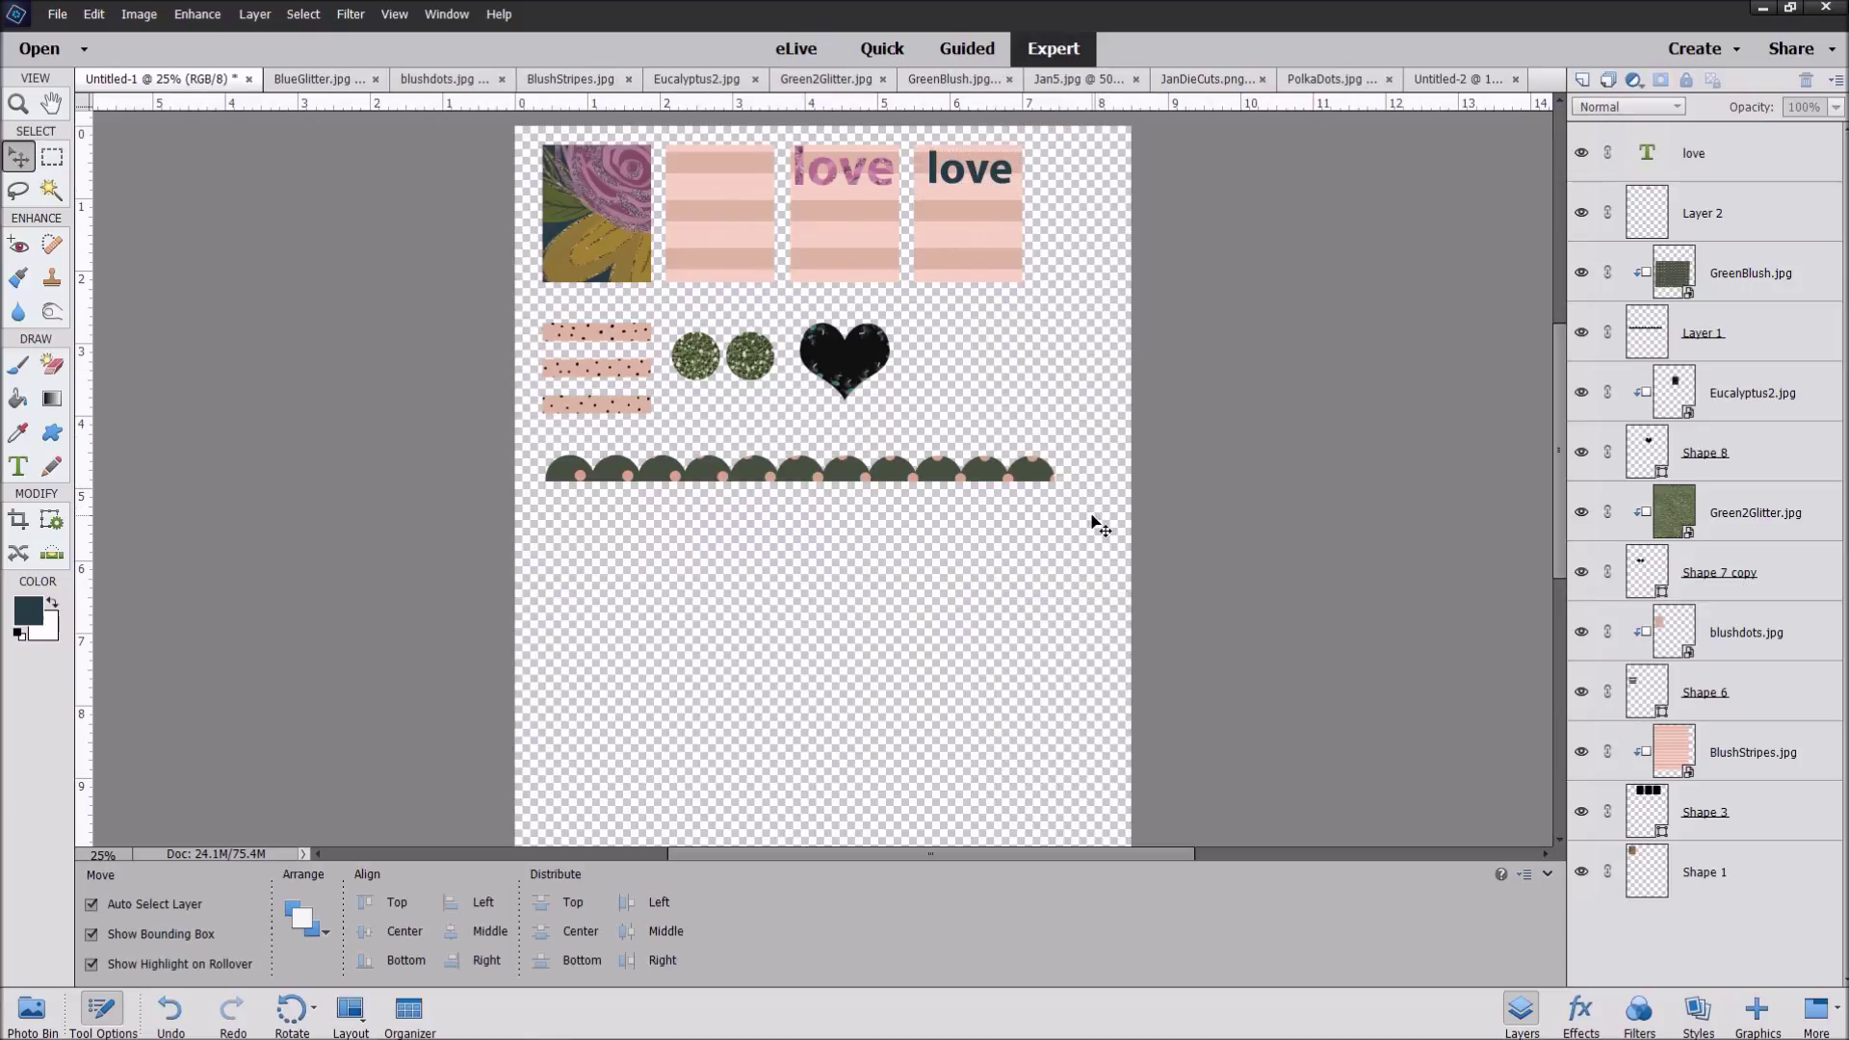
Step: Switch to the JanDieCuts sheet and lasso around the Carpe diem sticker
click(32, 1011)
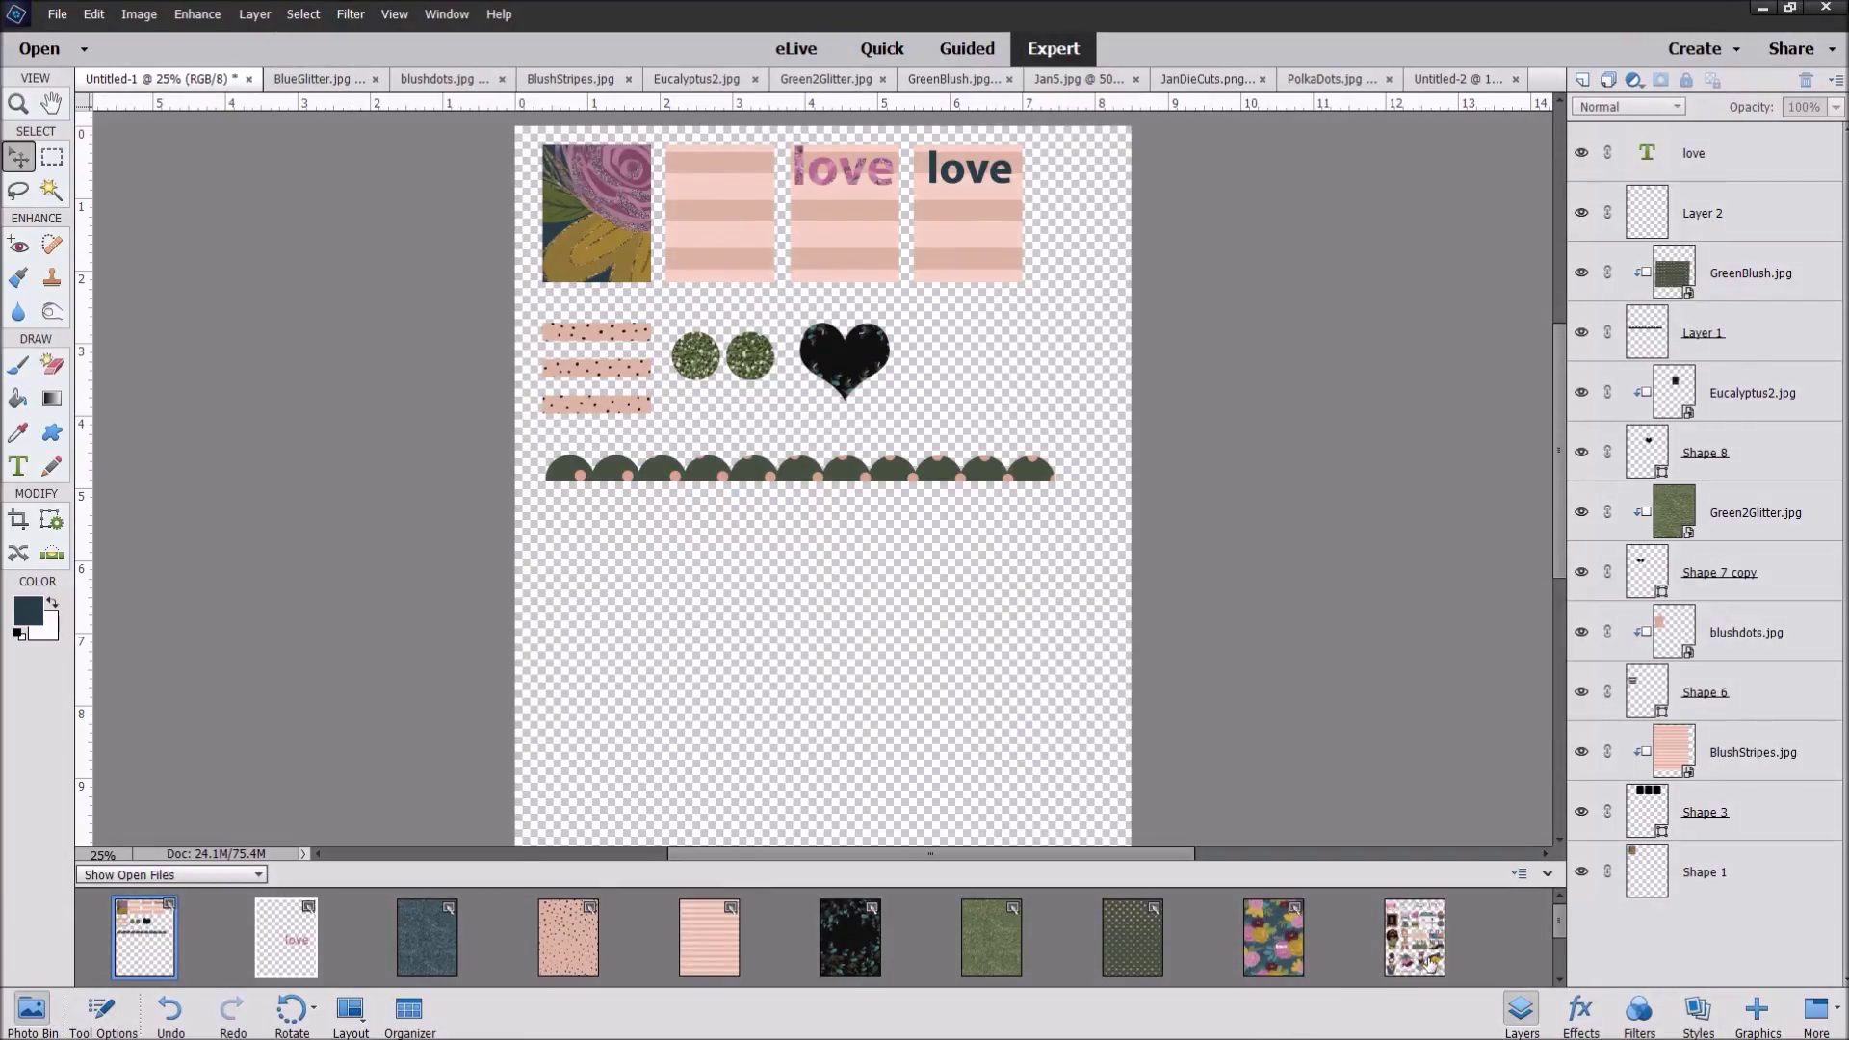
click(1415, 949)
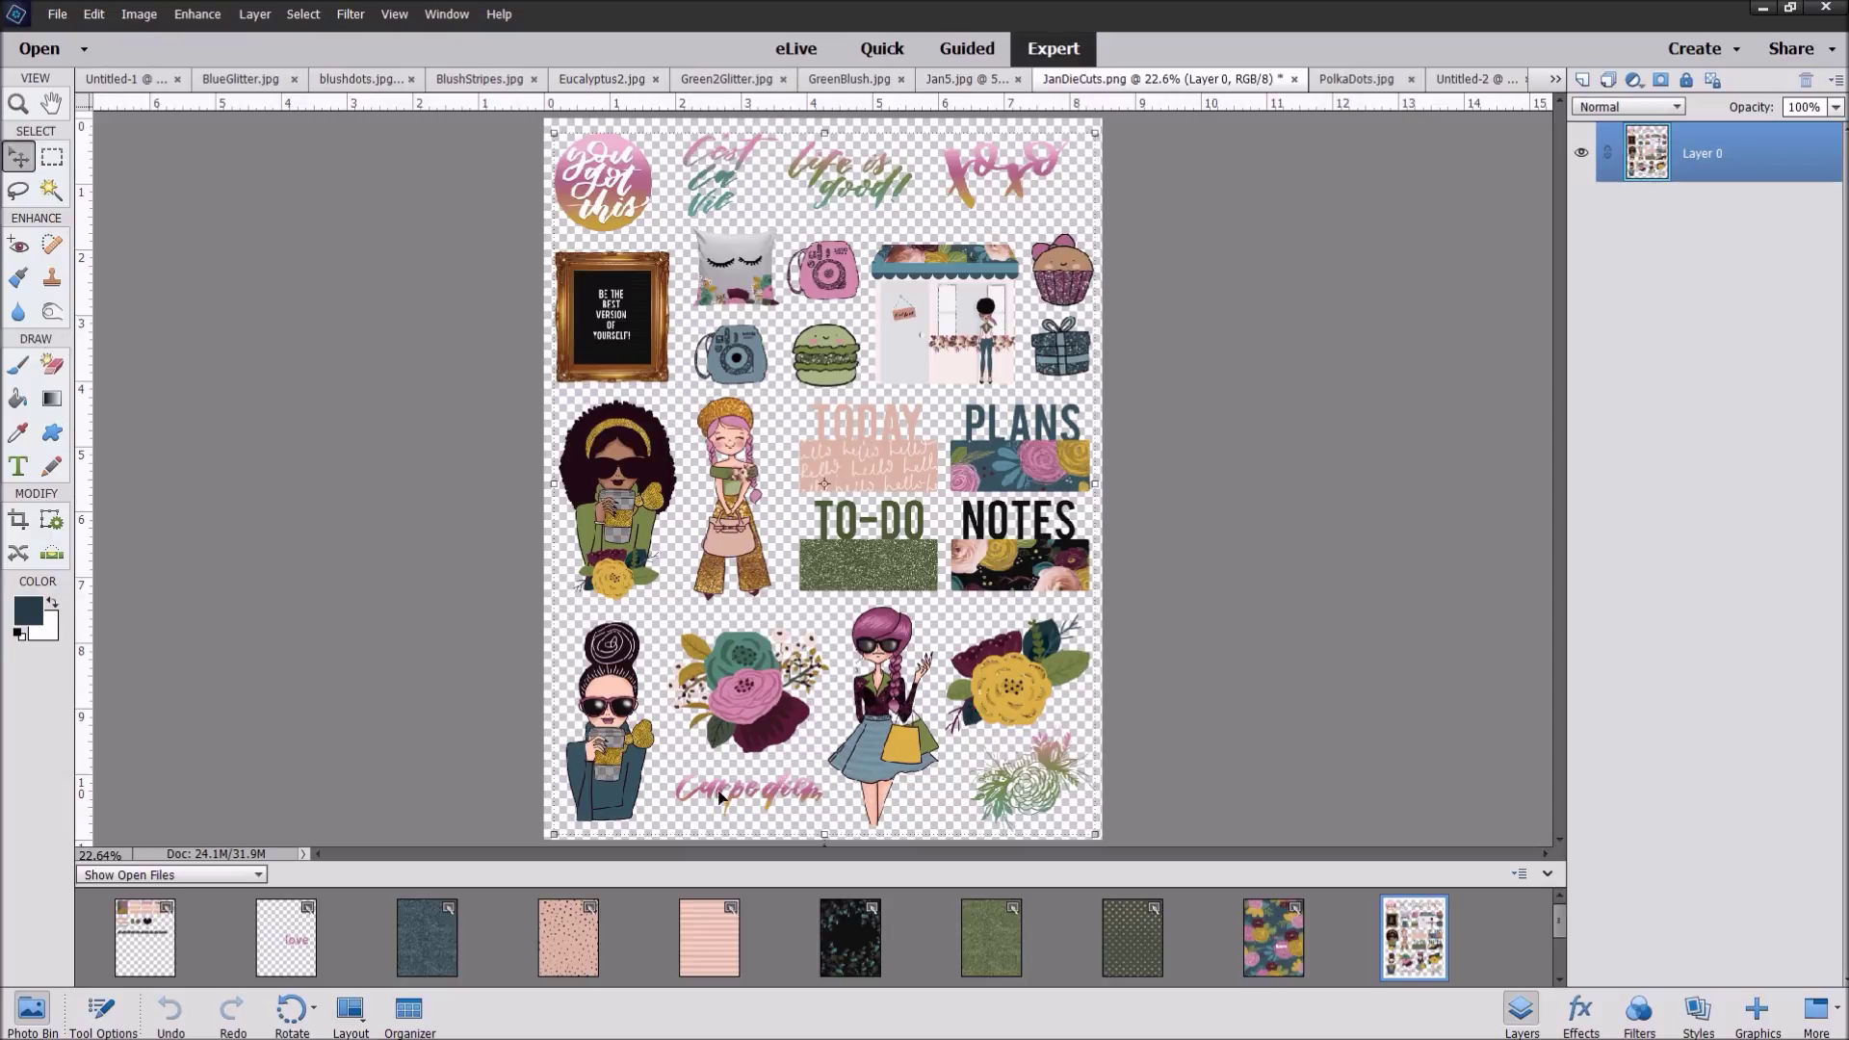
click(21, 189)
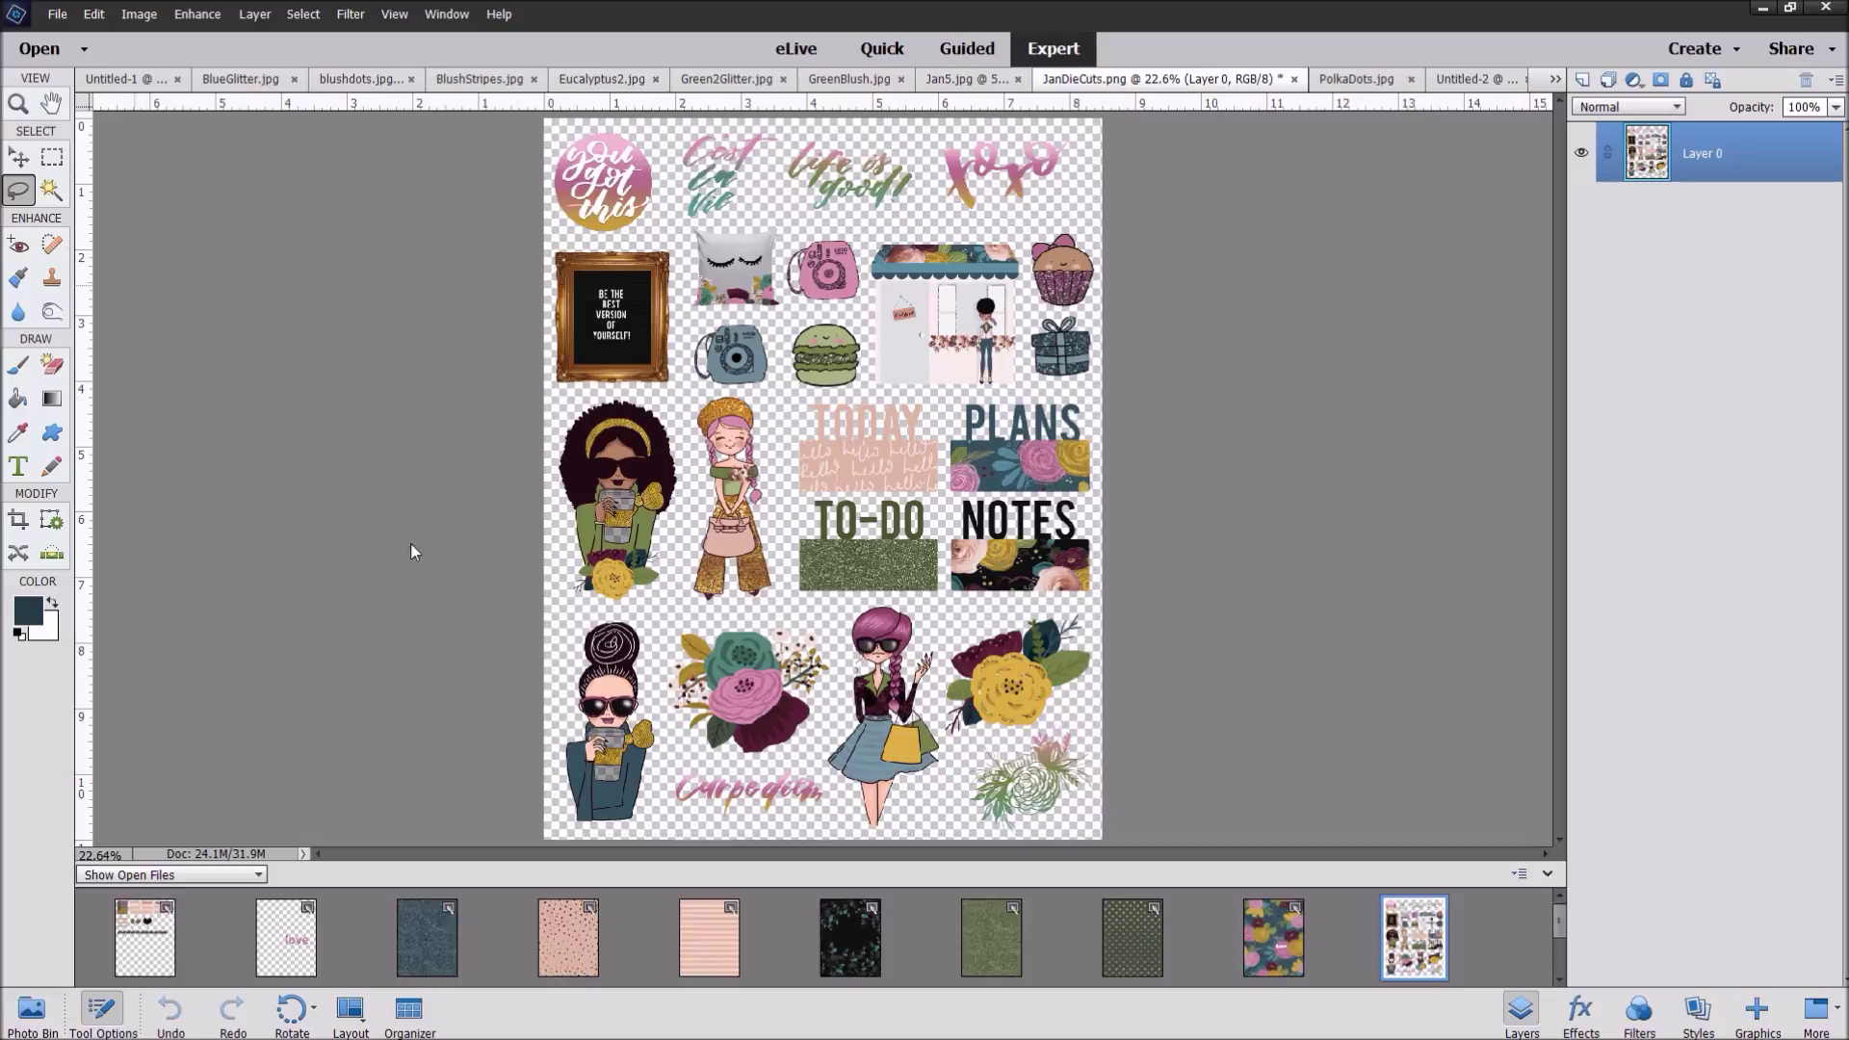
mouse_move(768, 761)
mouse_down()
mouse_move(679, 768)
mouse_move(651, 803)
mouse_move(723, 835)
mouse_move(822, 825)
mouse_move(843, 781)
mouse_move(769, 762)
mouse_up()
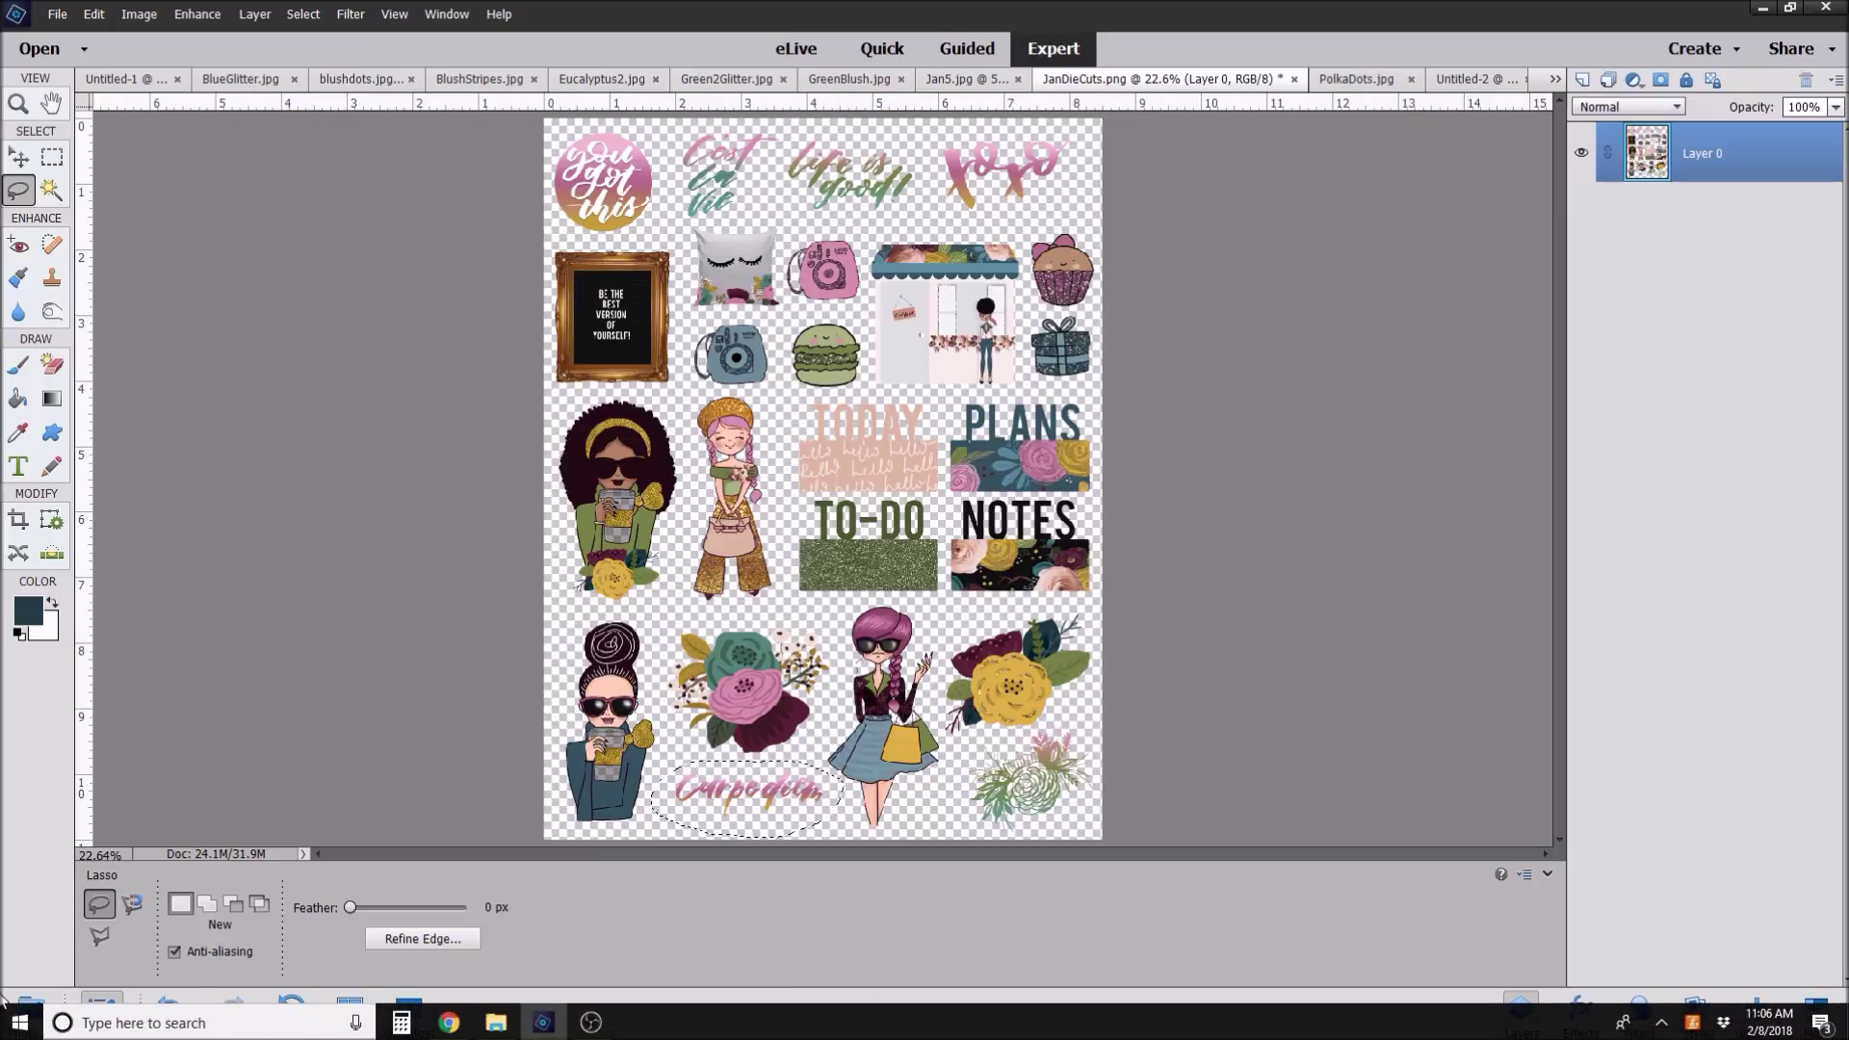
click(31, 1009)
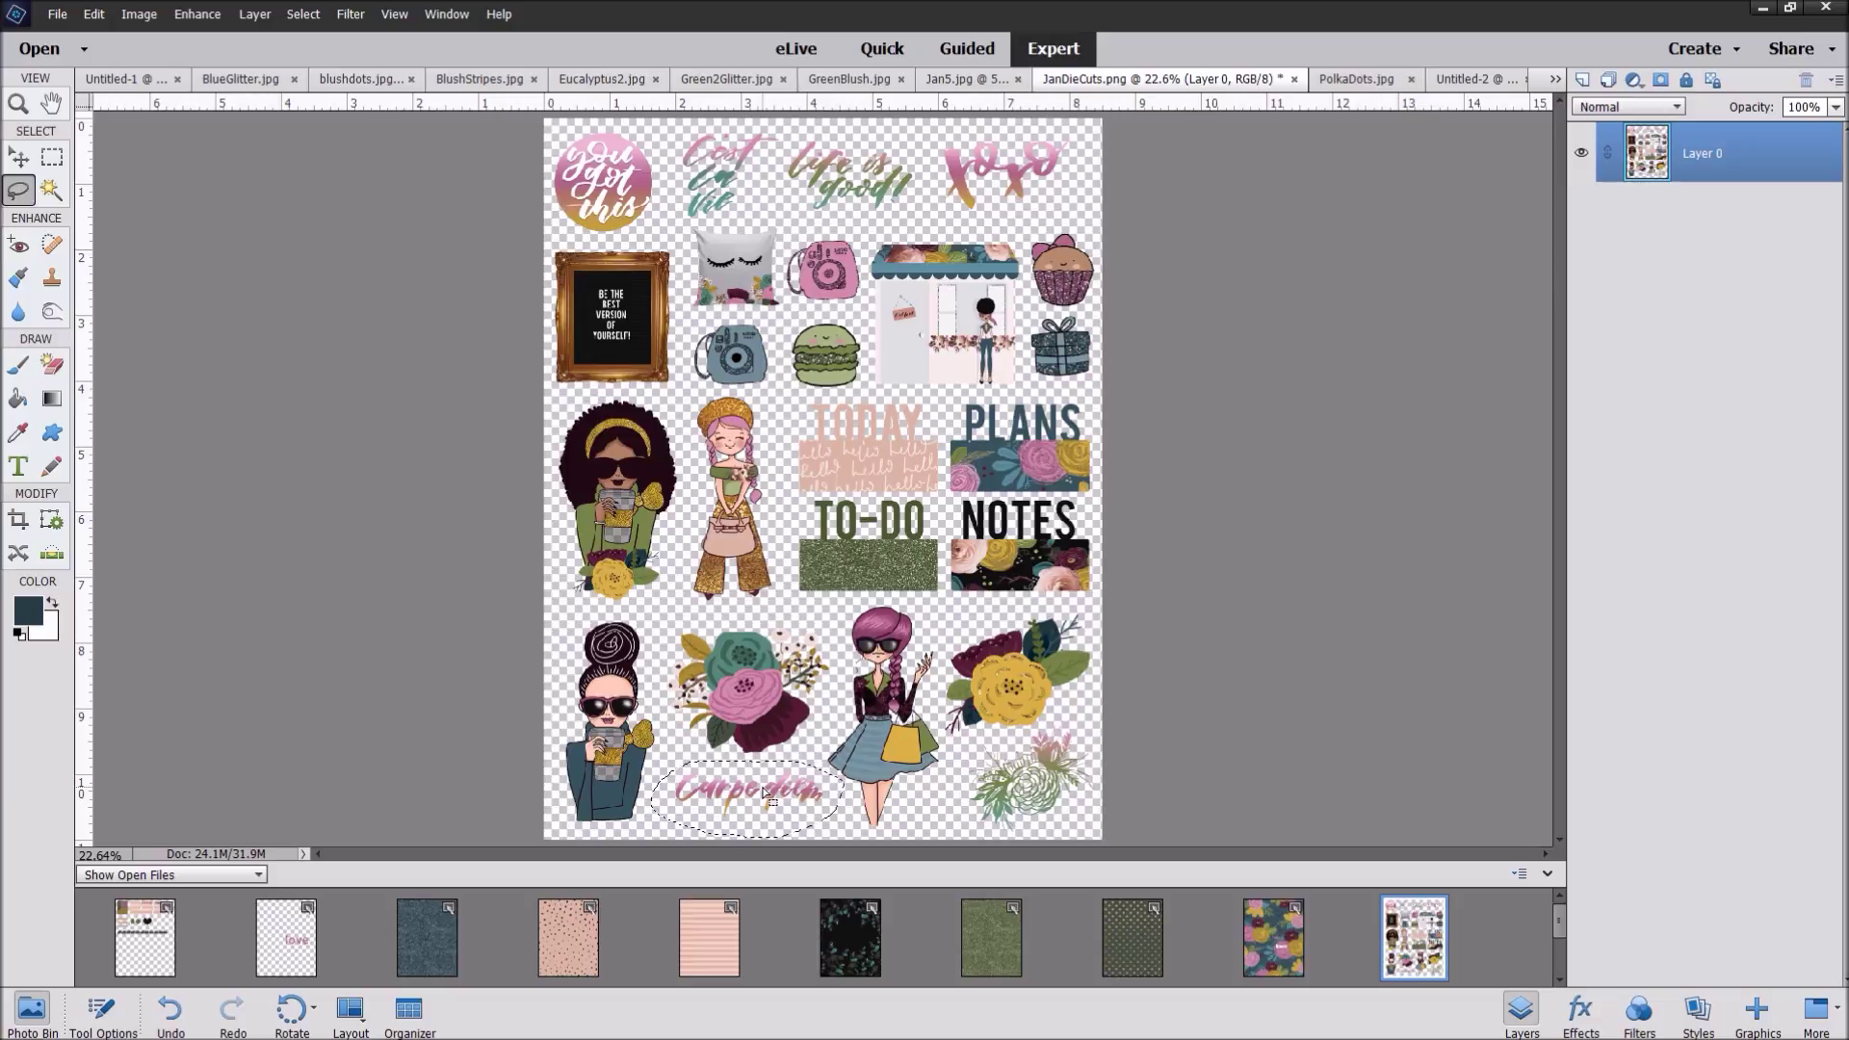
mouse_move(782, 795)
mouse_down()
mouse_move(820, 782)
mouse_move(1073, 878)
mouse_move(809, 784)
mouse_move(771, 792)
mouse_up()
Step: Drag the Carpe diem selection onto the Jan5 floral paper
click(20, 157)
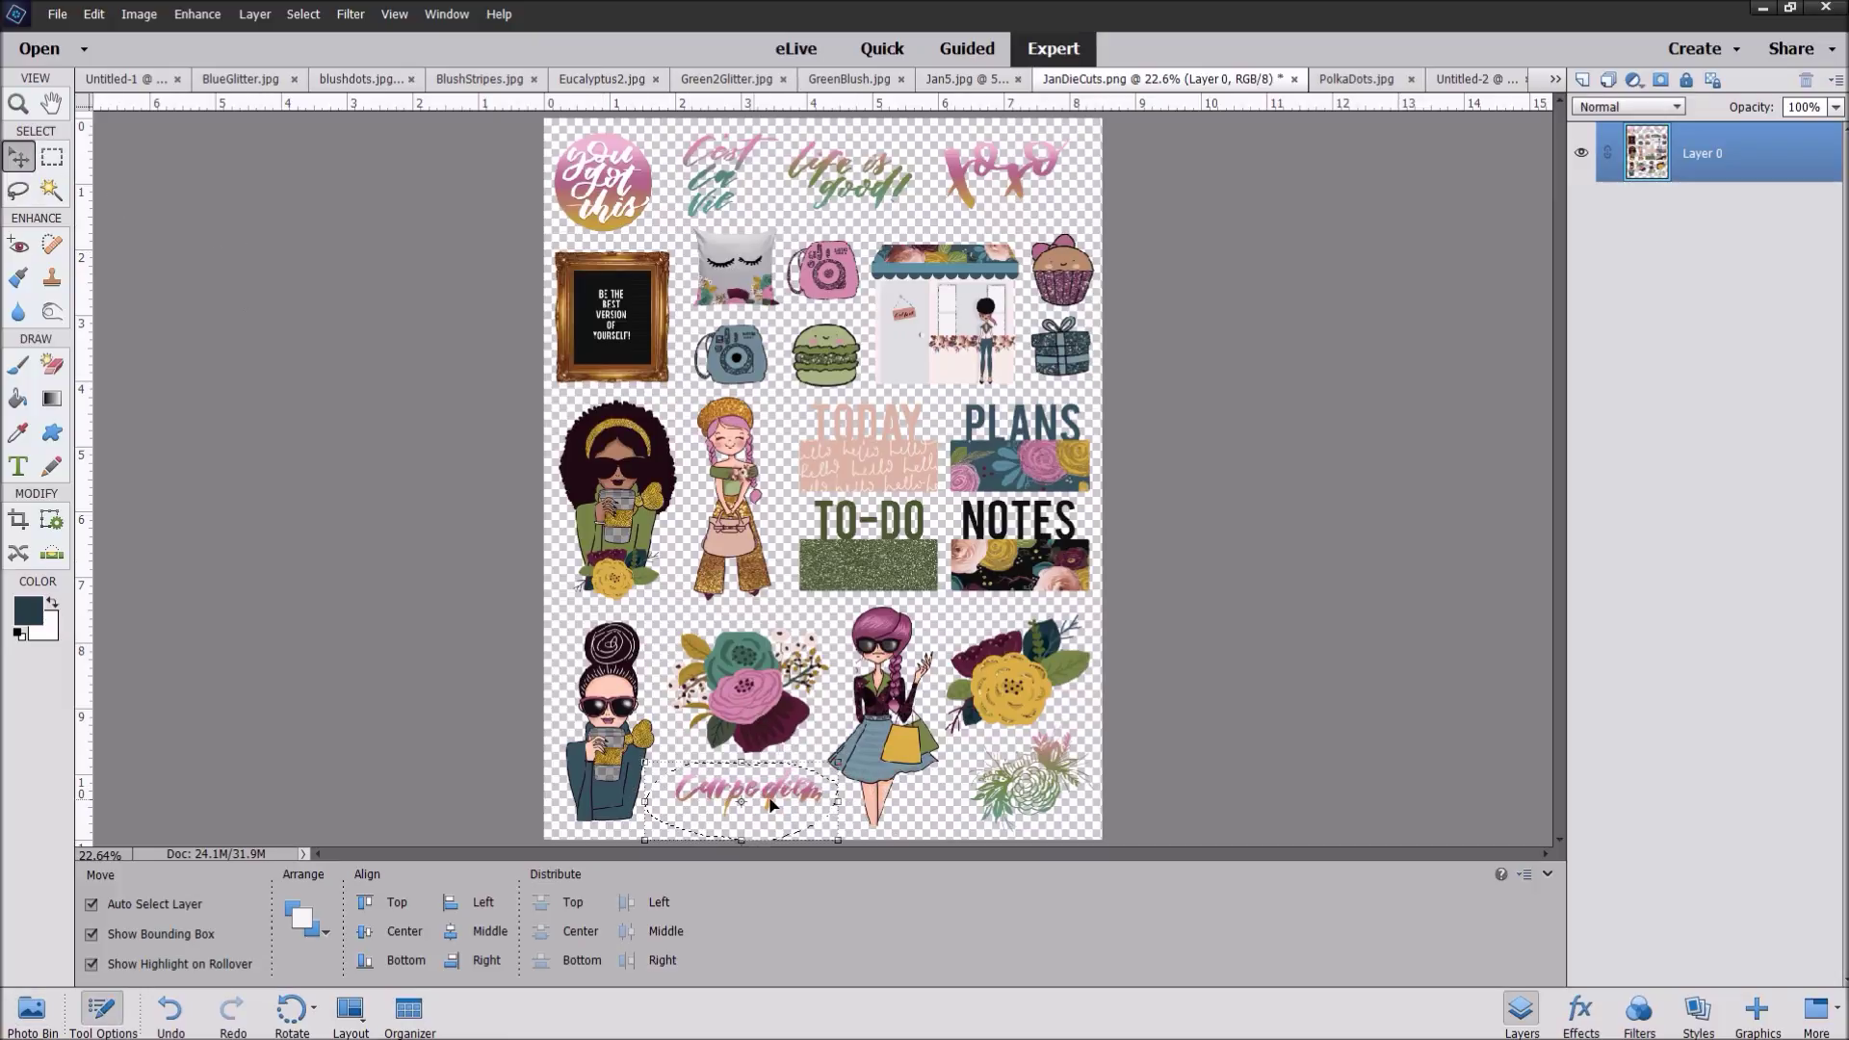
click(31, 1008)
drag(742, 799, 1281, 923)
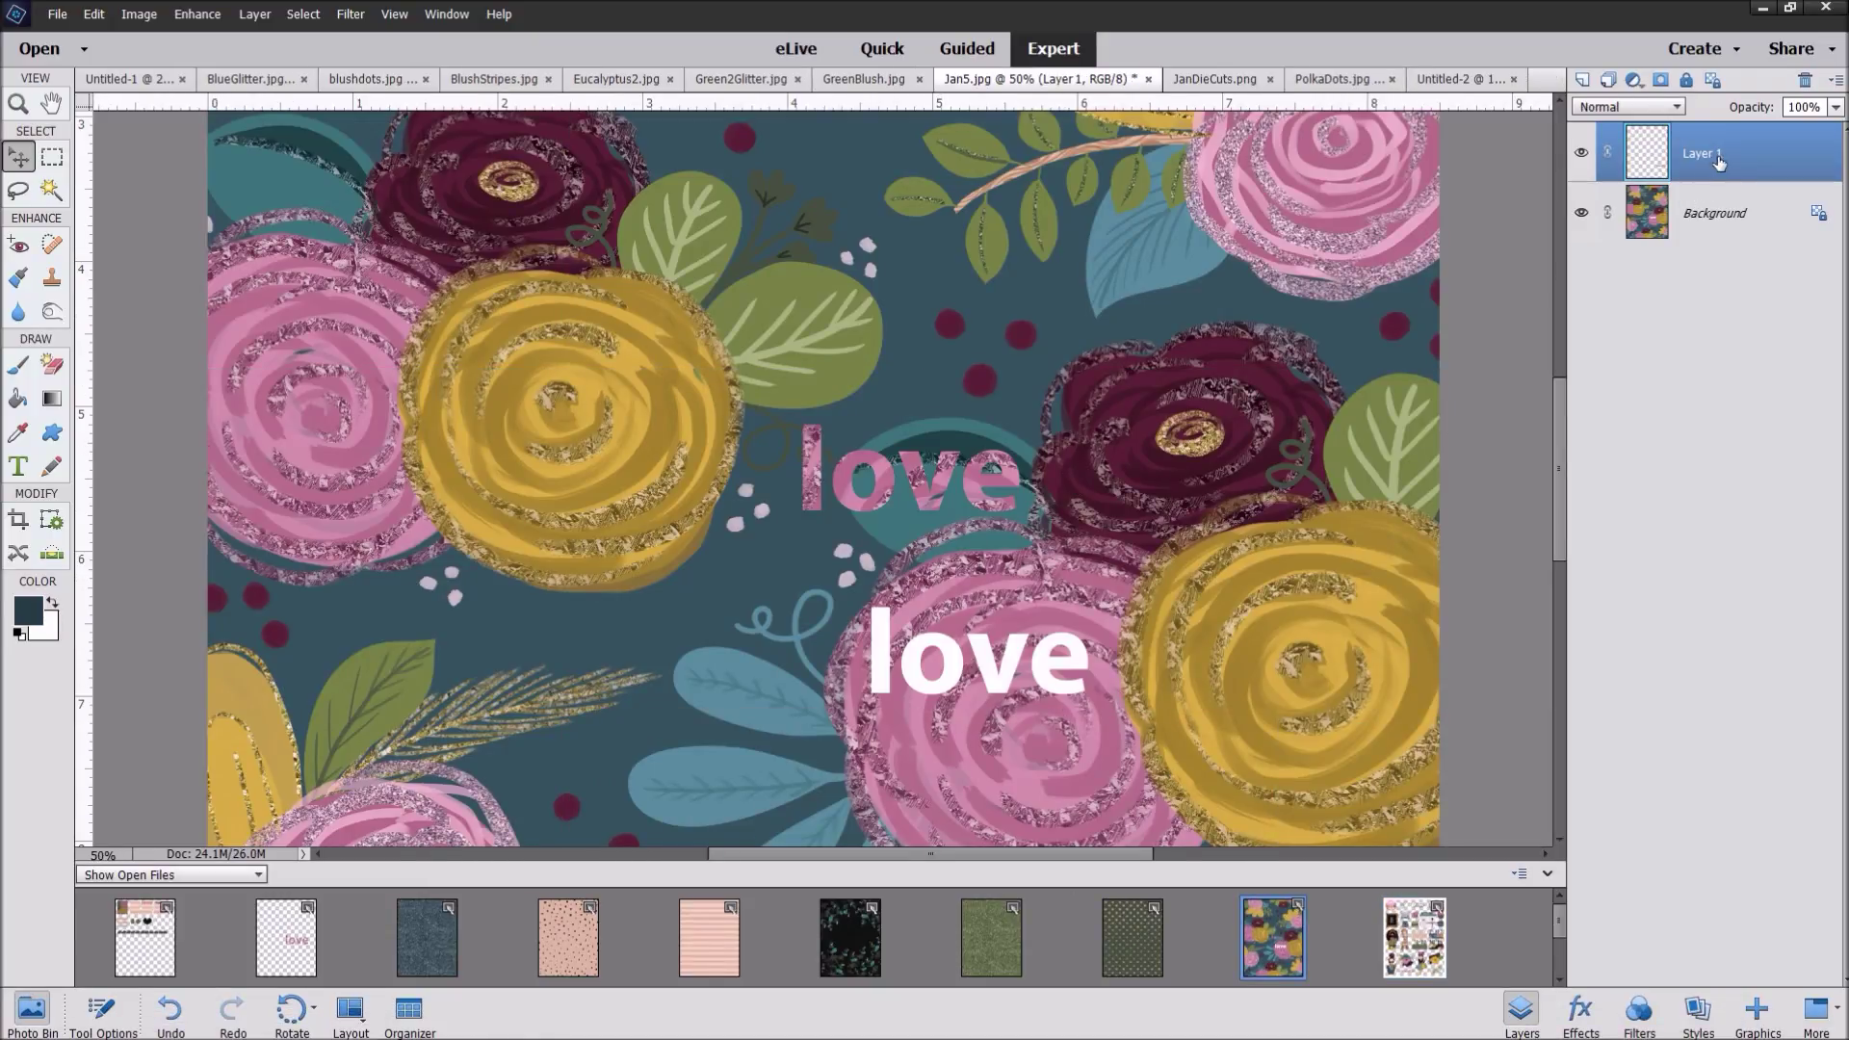
Step: Place the Carpe diem sticker over the yellow rose, scaled to 92.67%
drag(1558, 443, 1558, 561)
drag(1215, 460, 790, 342)
drag(1560, 567, 1557, 448)
drag(902, 804, 635, 396)
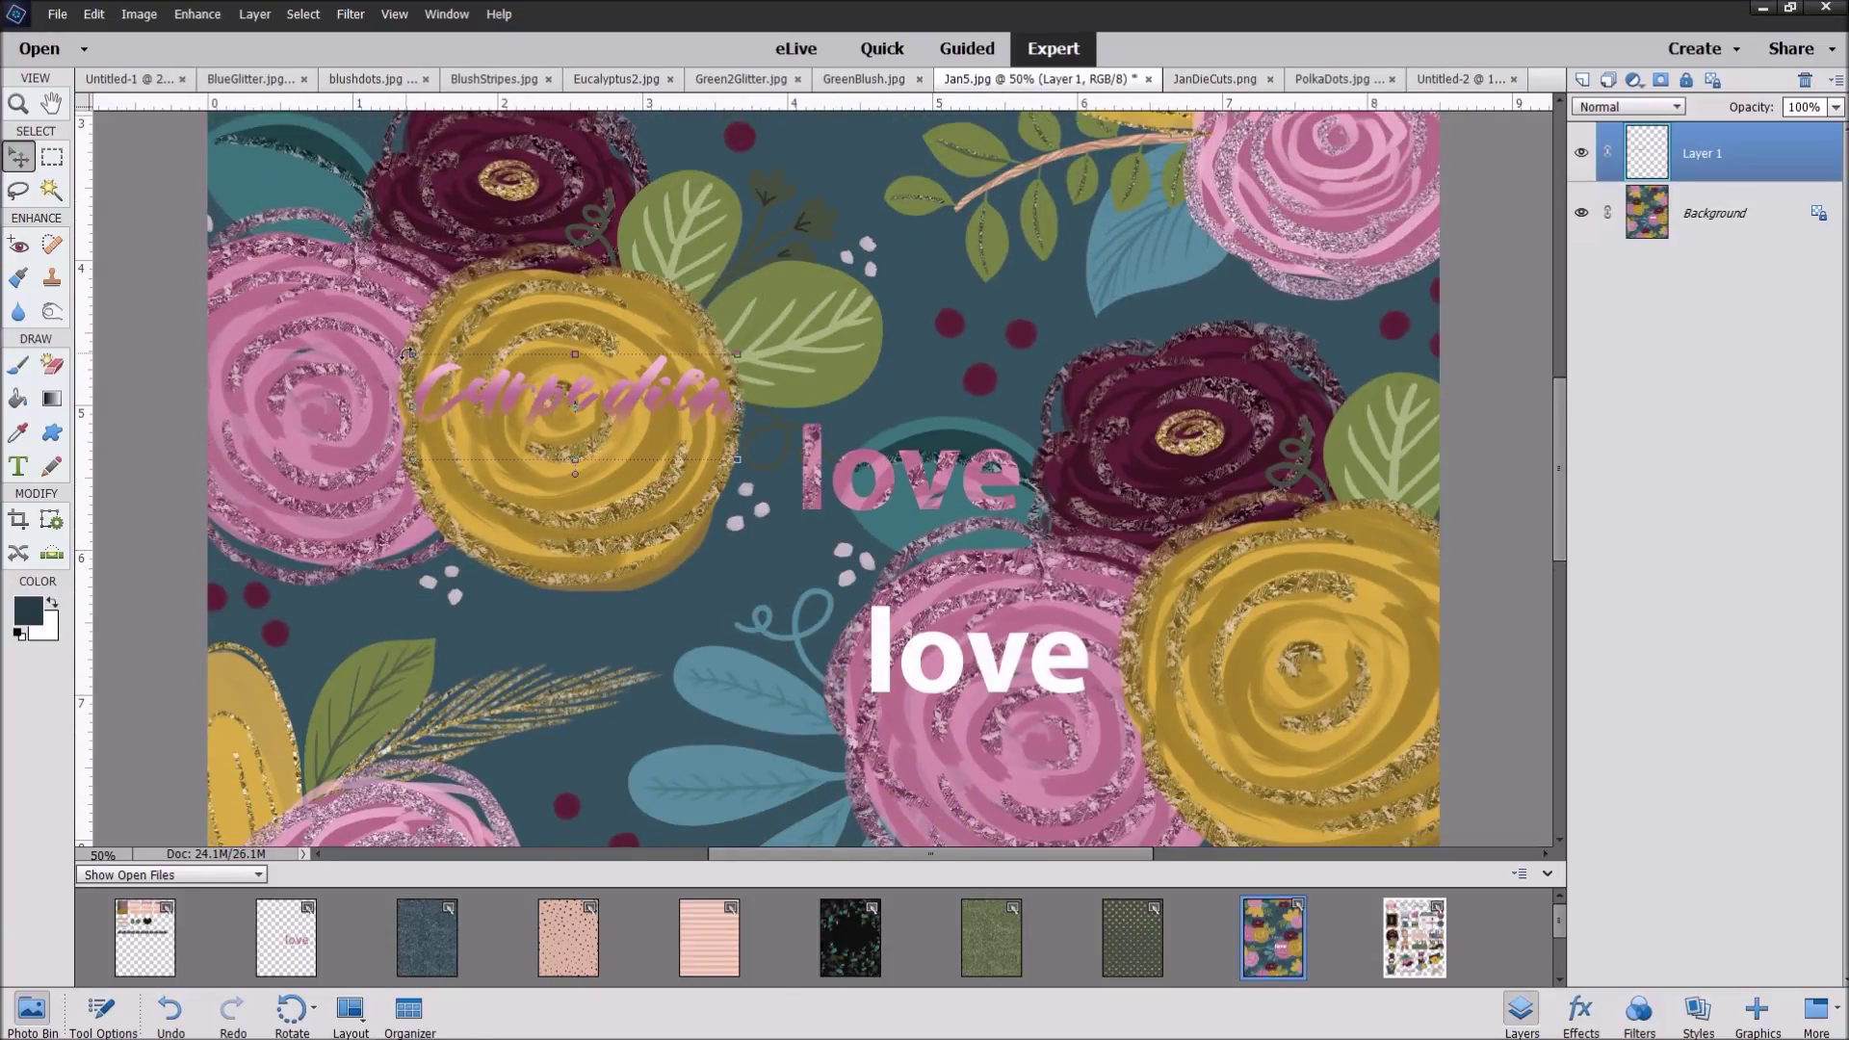
drag(428, 362, 434, 367)
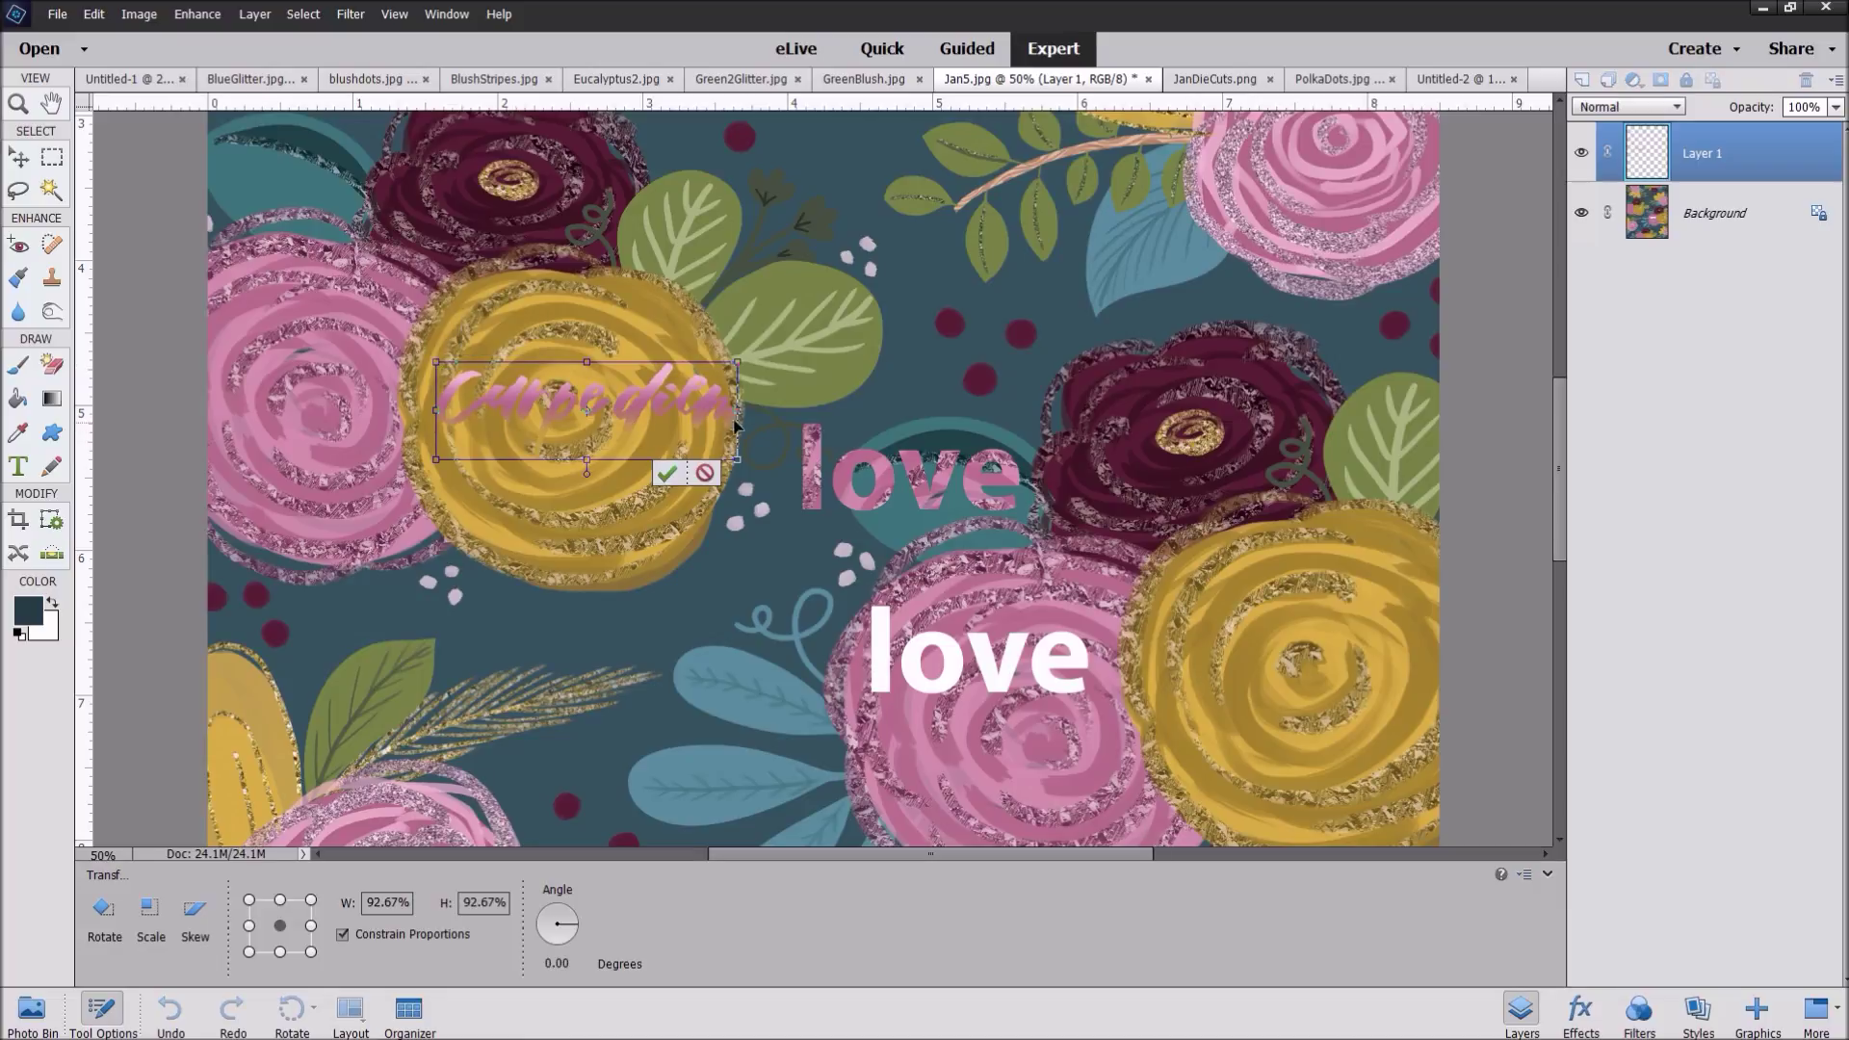
drag(711, 416, 690, 405)
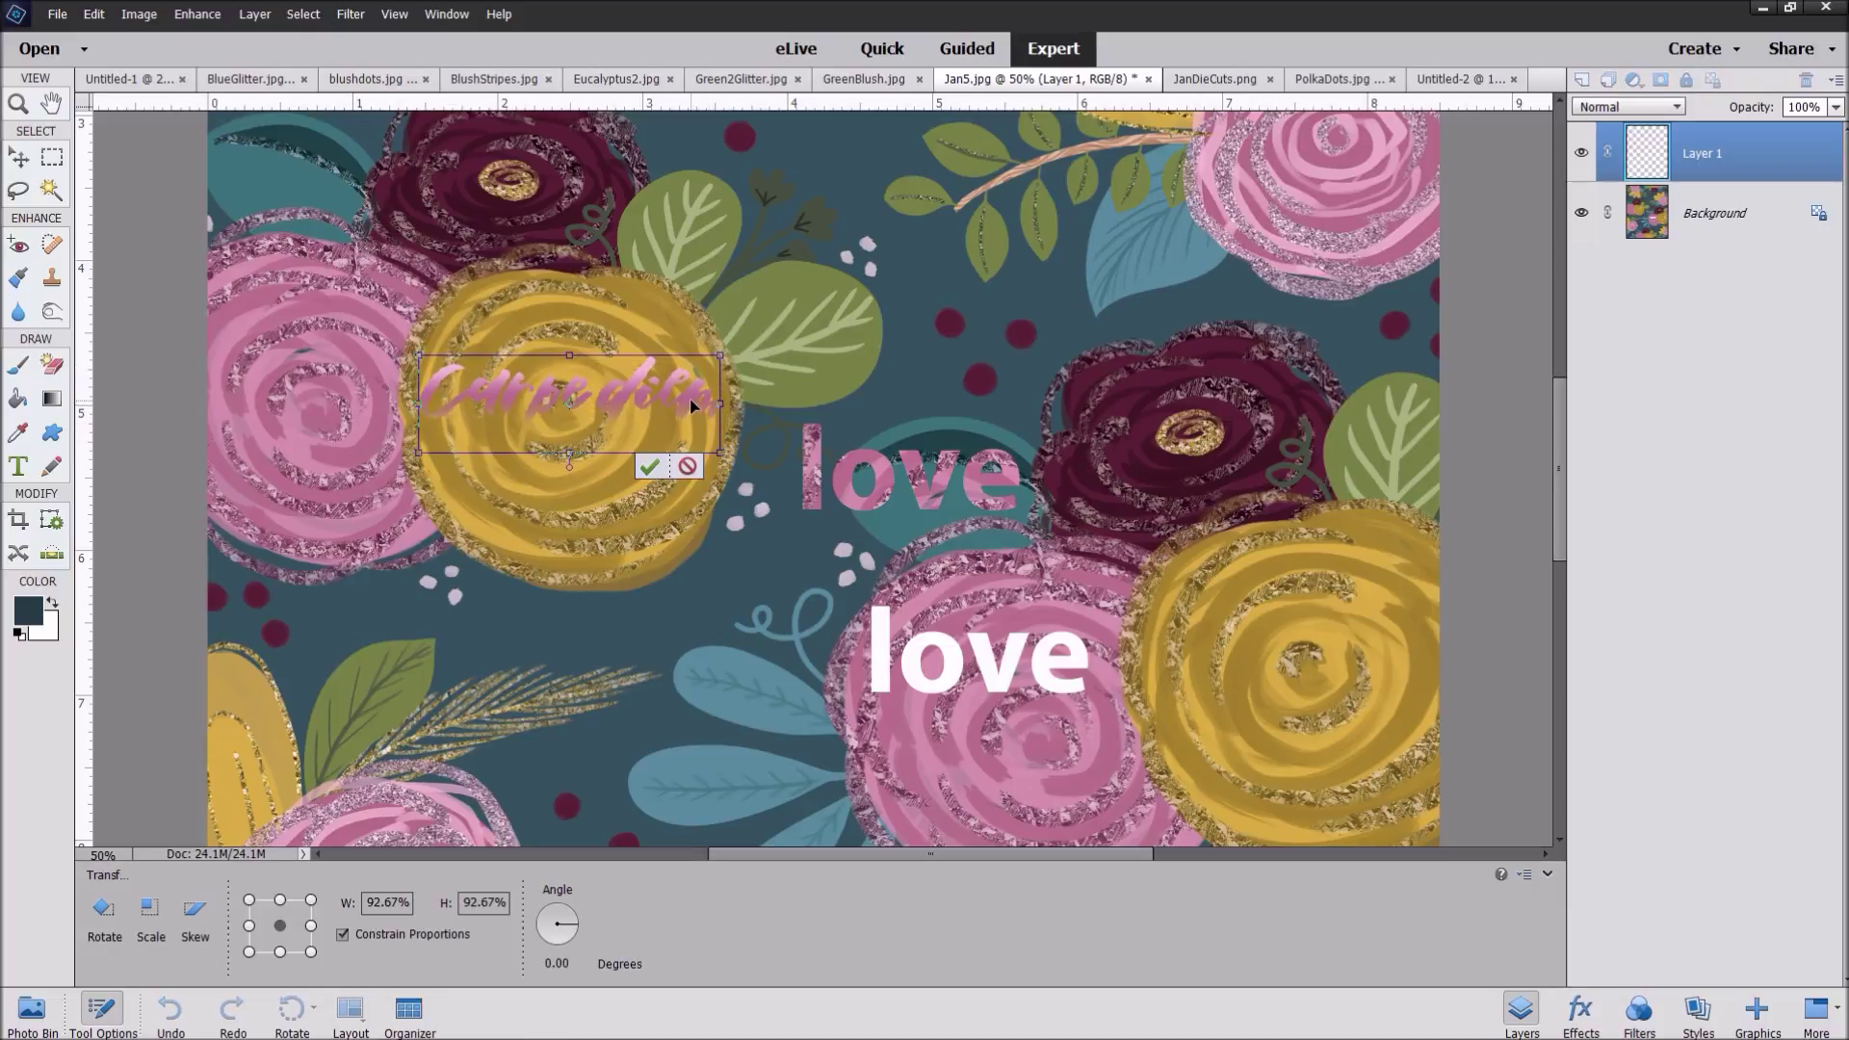
click(650, 466)
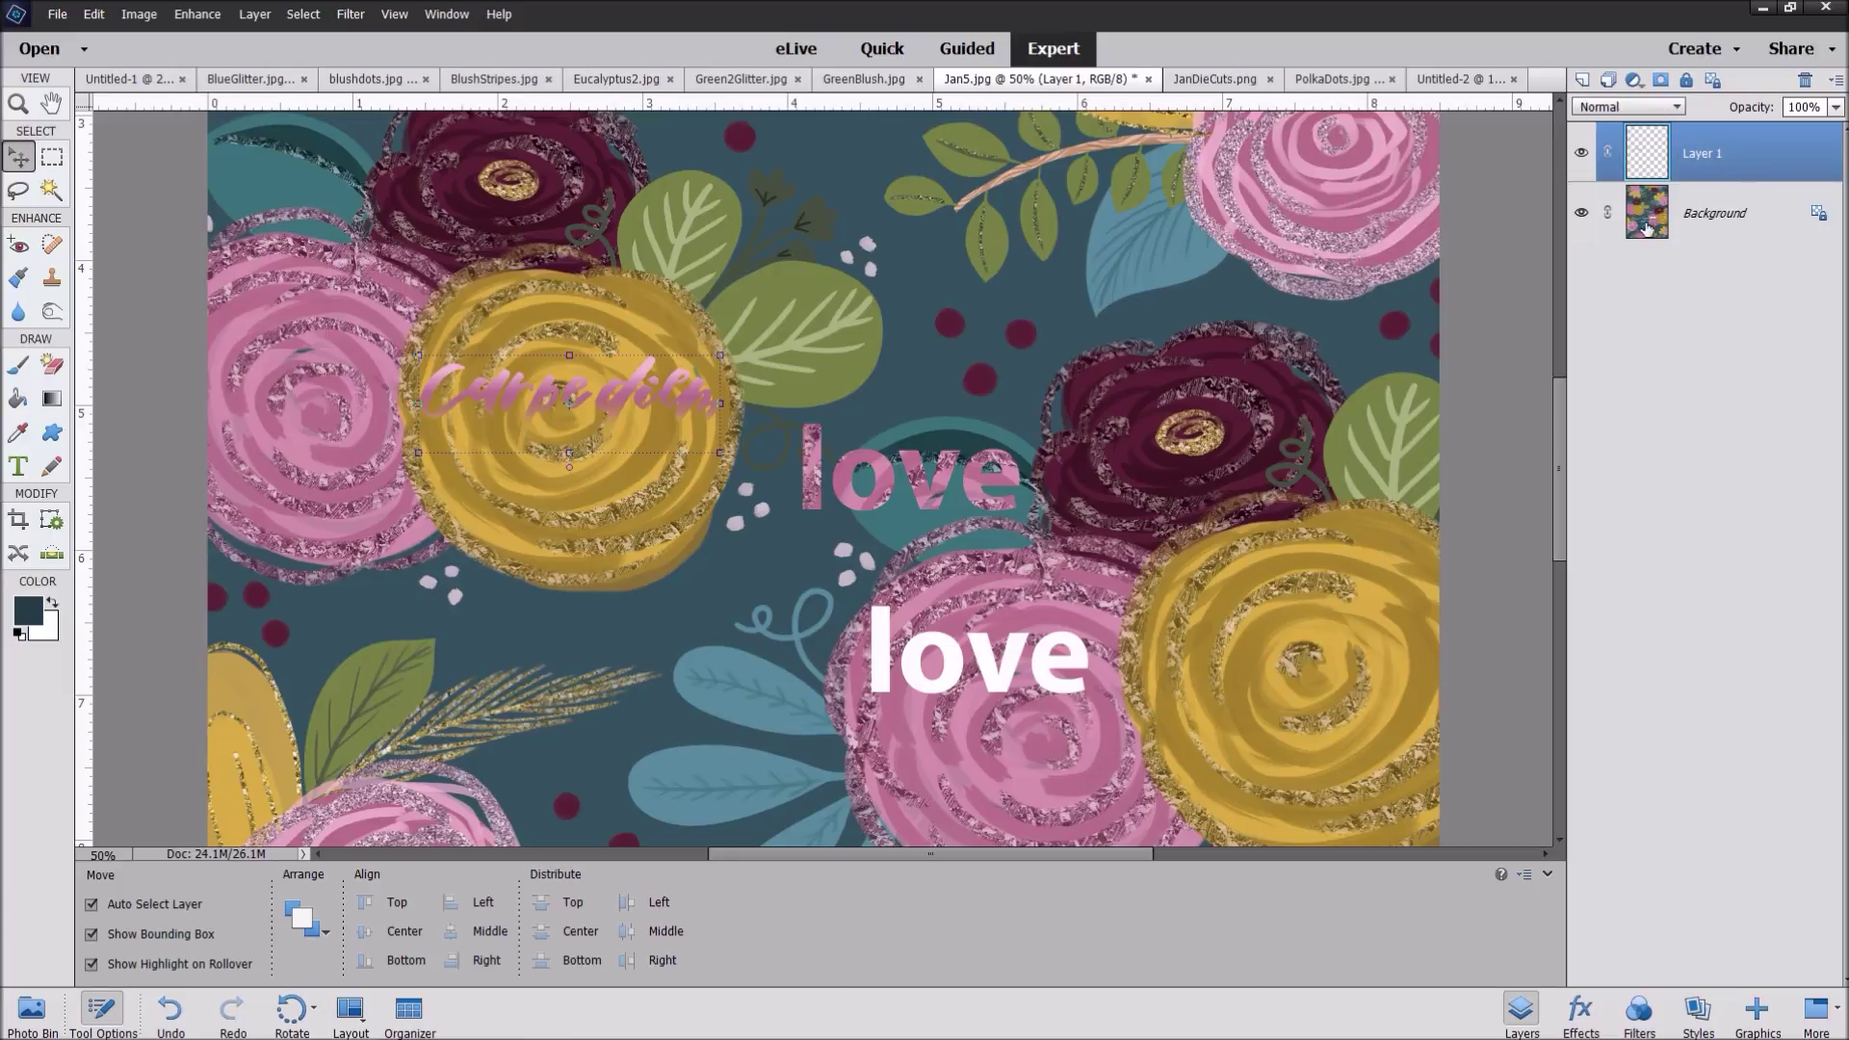
click(1714, 215)
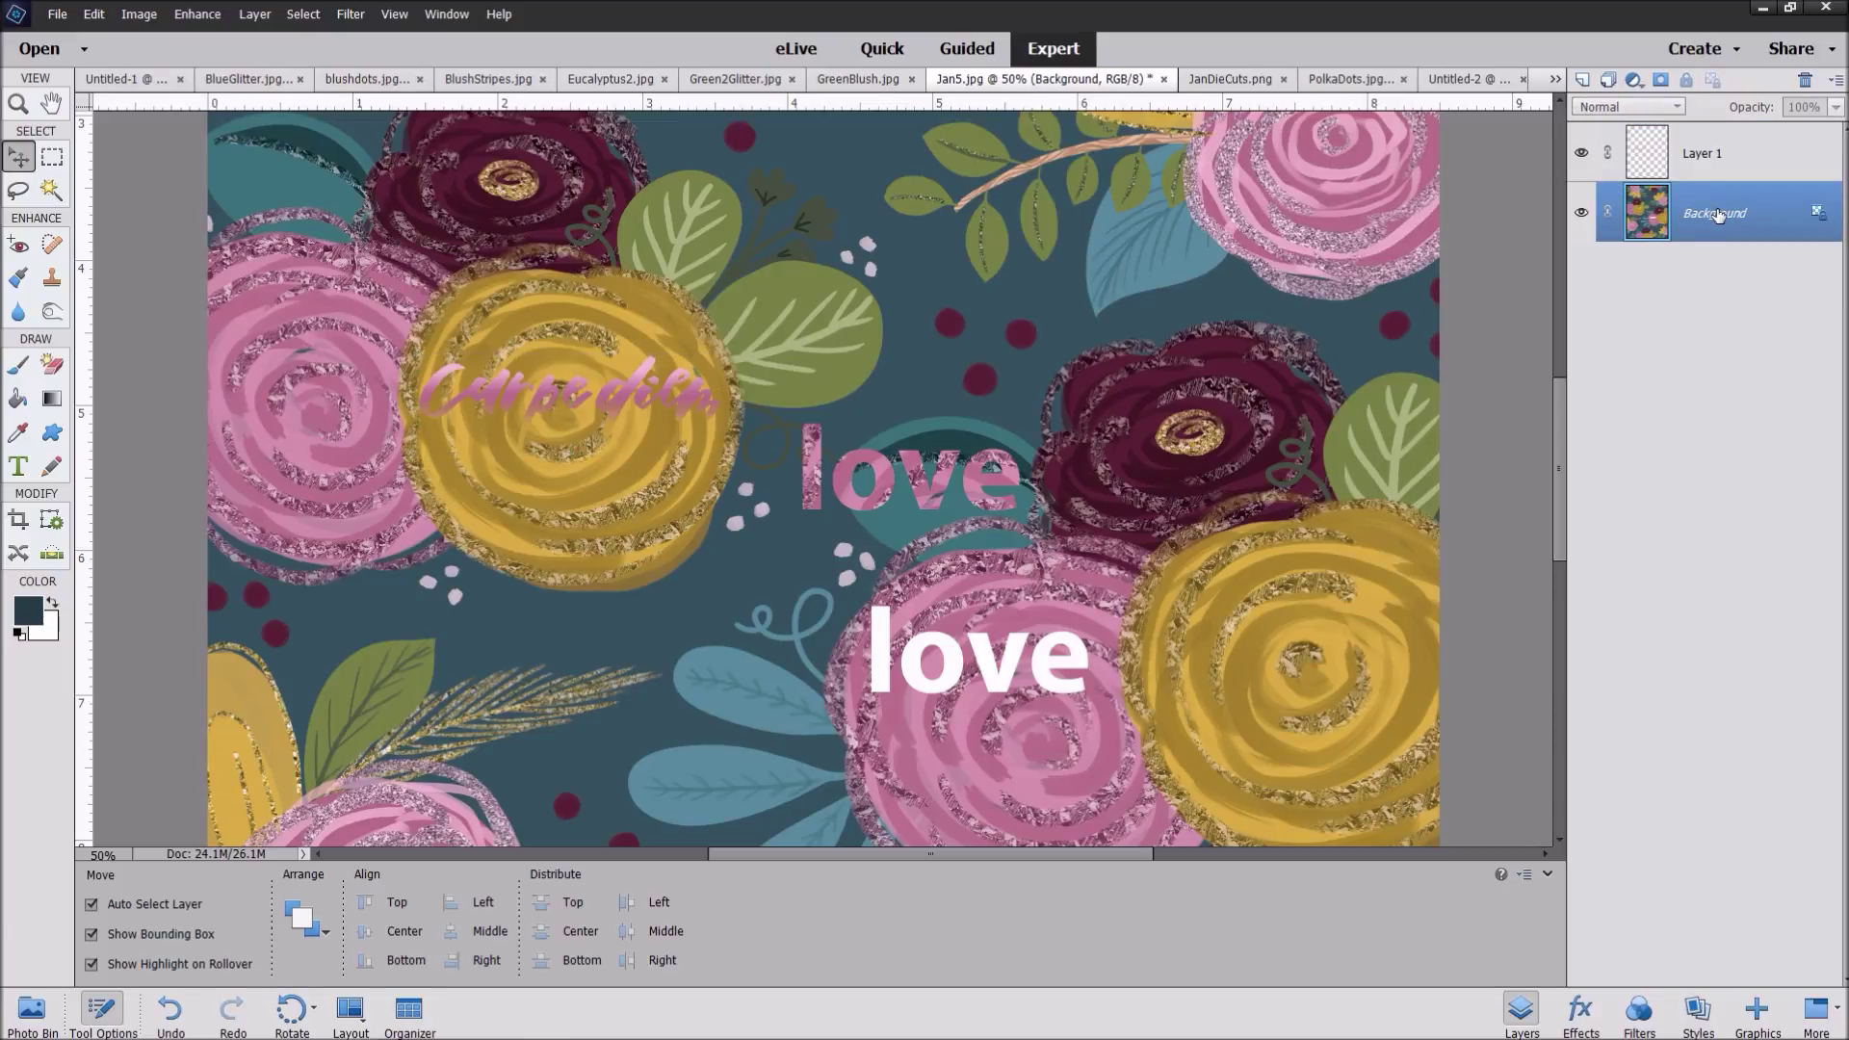
Step: Convert the floral Background to Layer 0 and clip it to the Carpe diem letters
right_click(1718, 214)
click(1751, 231)
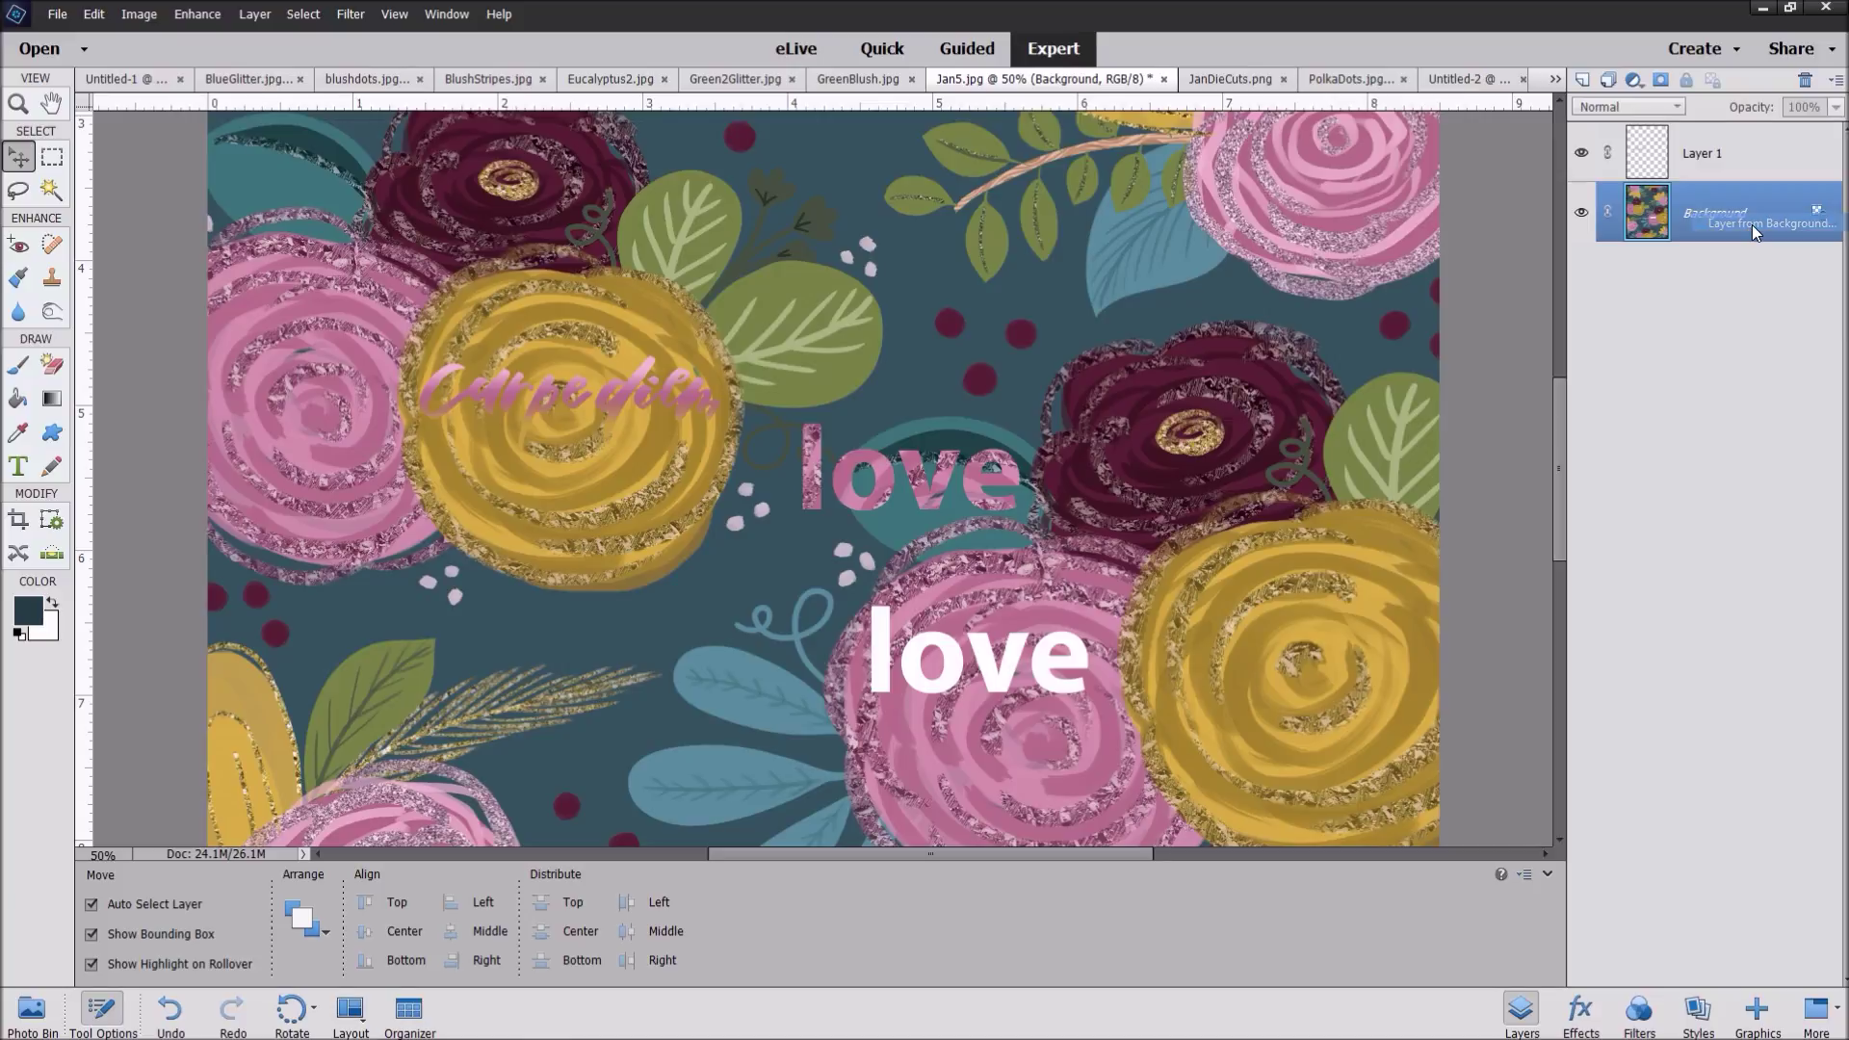
click(1094, 324)
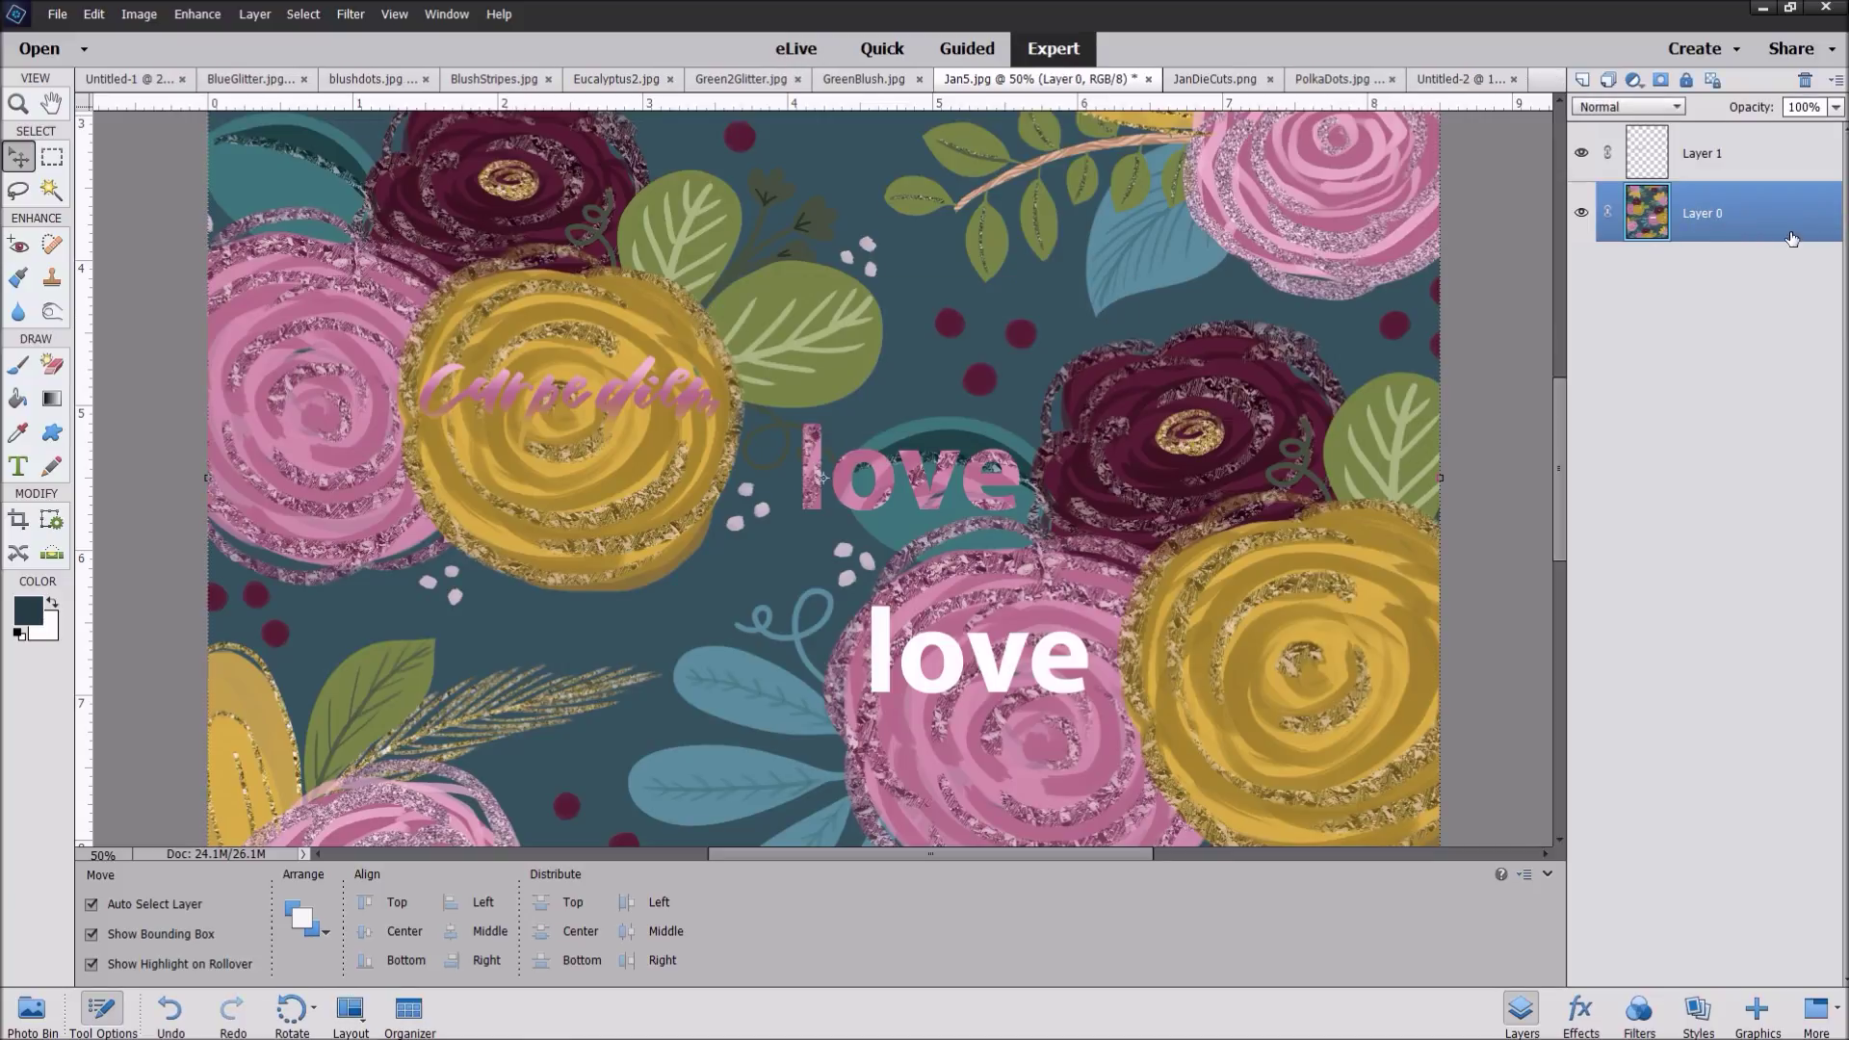
drag(1754, 218, 1768, 161)
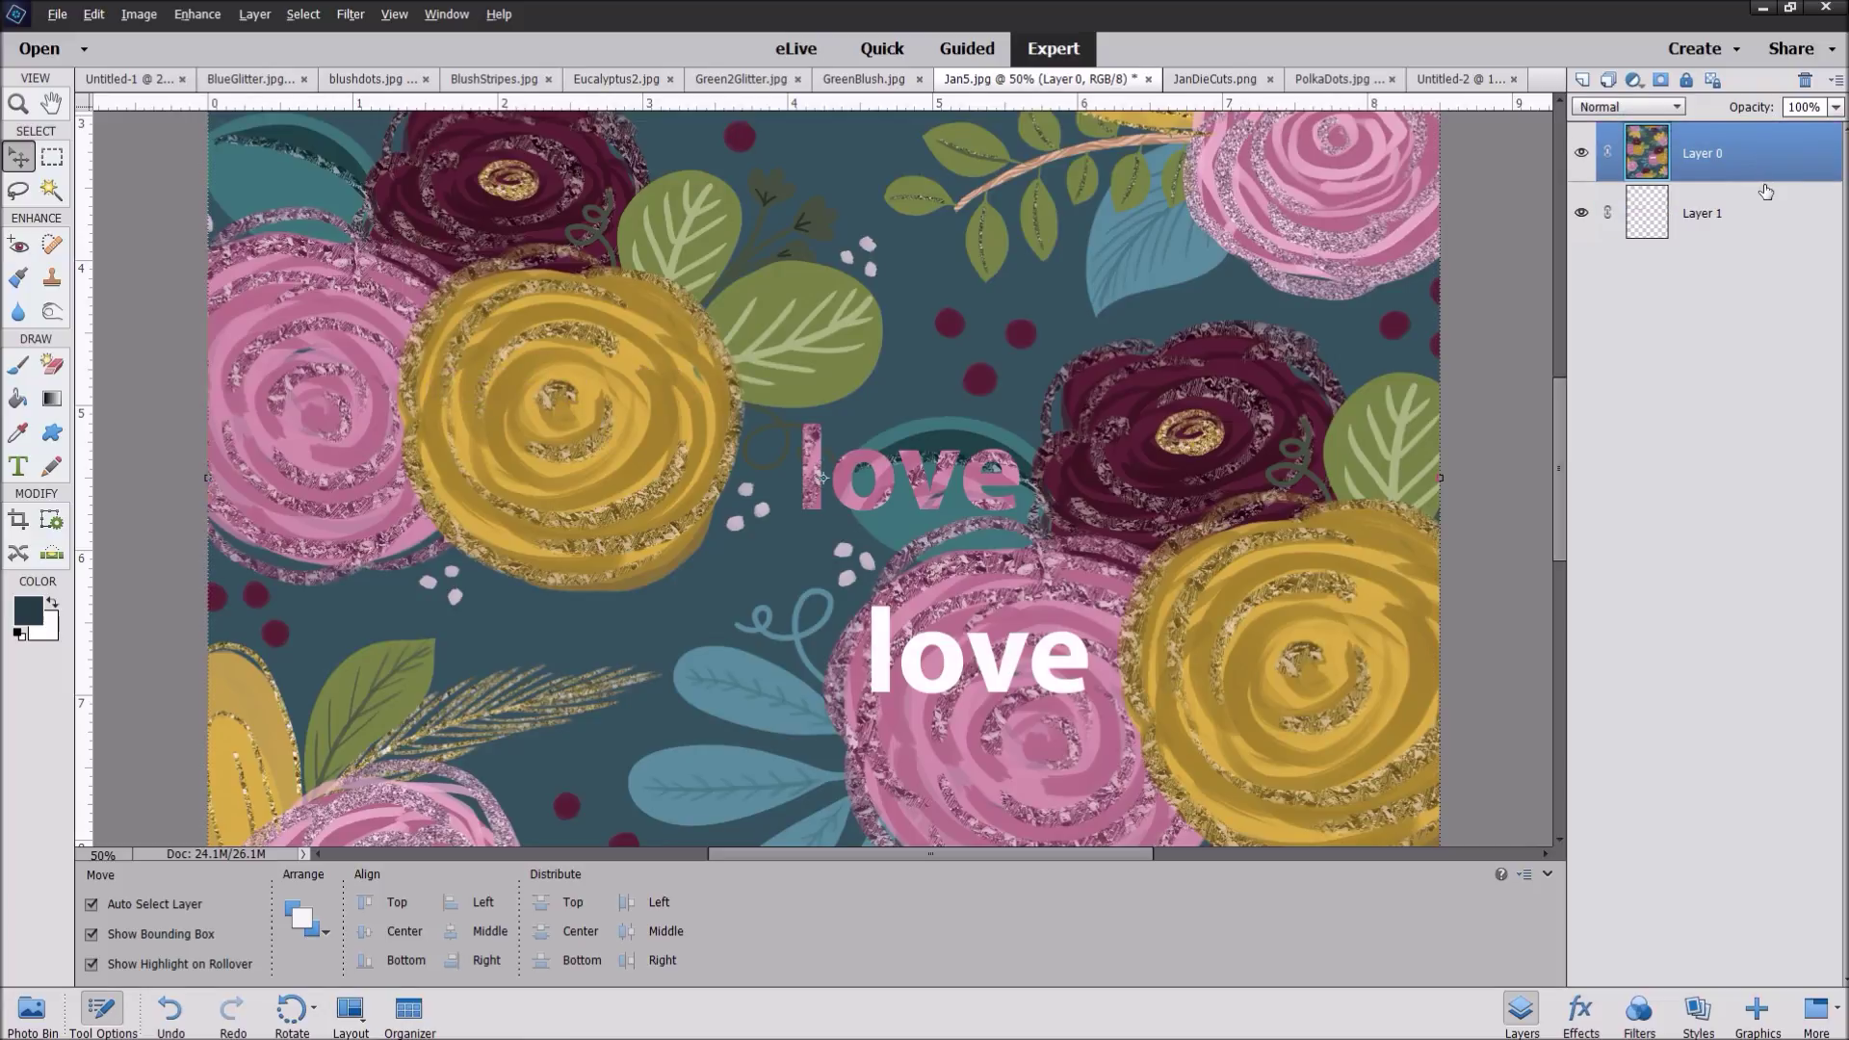
alt+click(1766, 186)
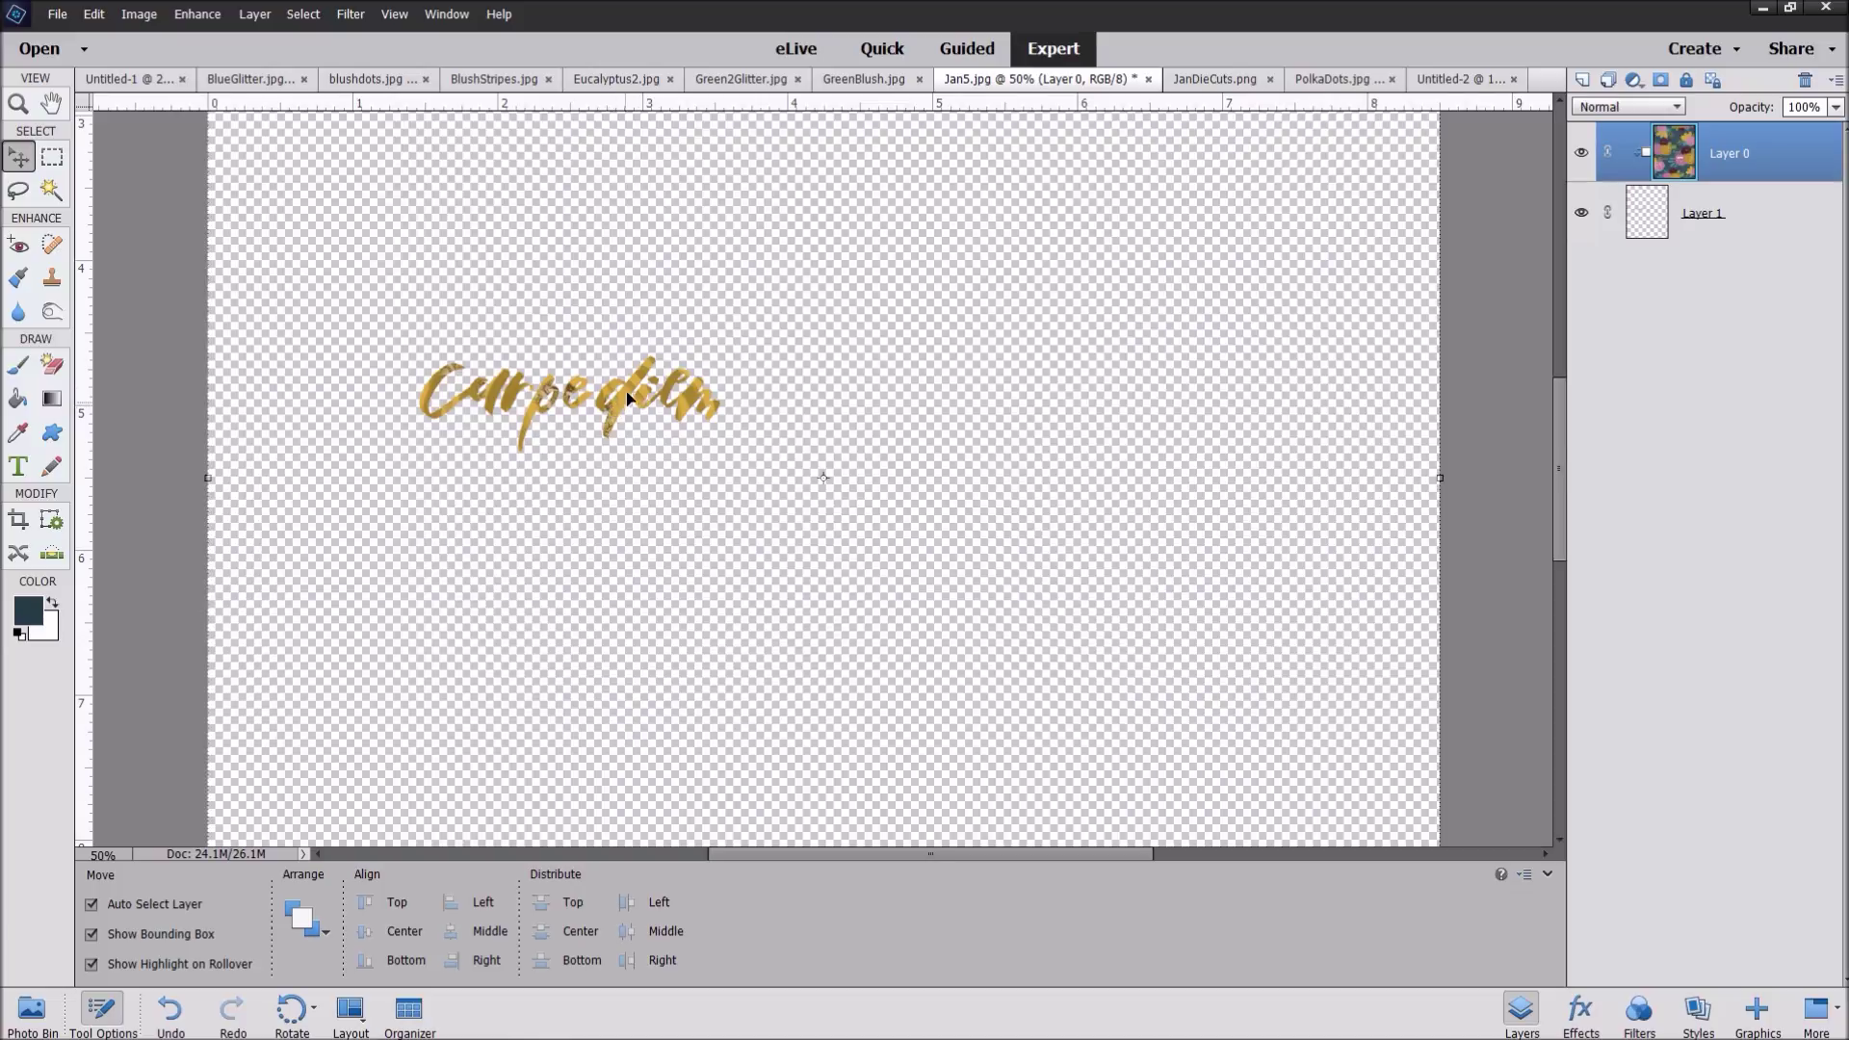
click(31, 1008)
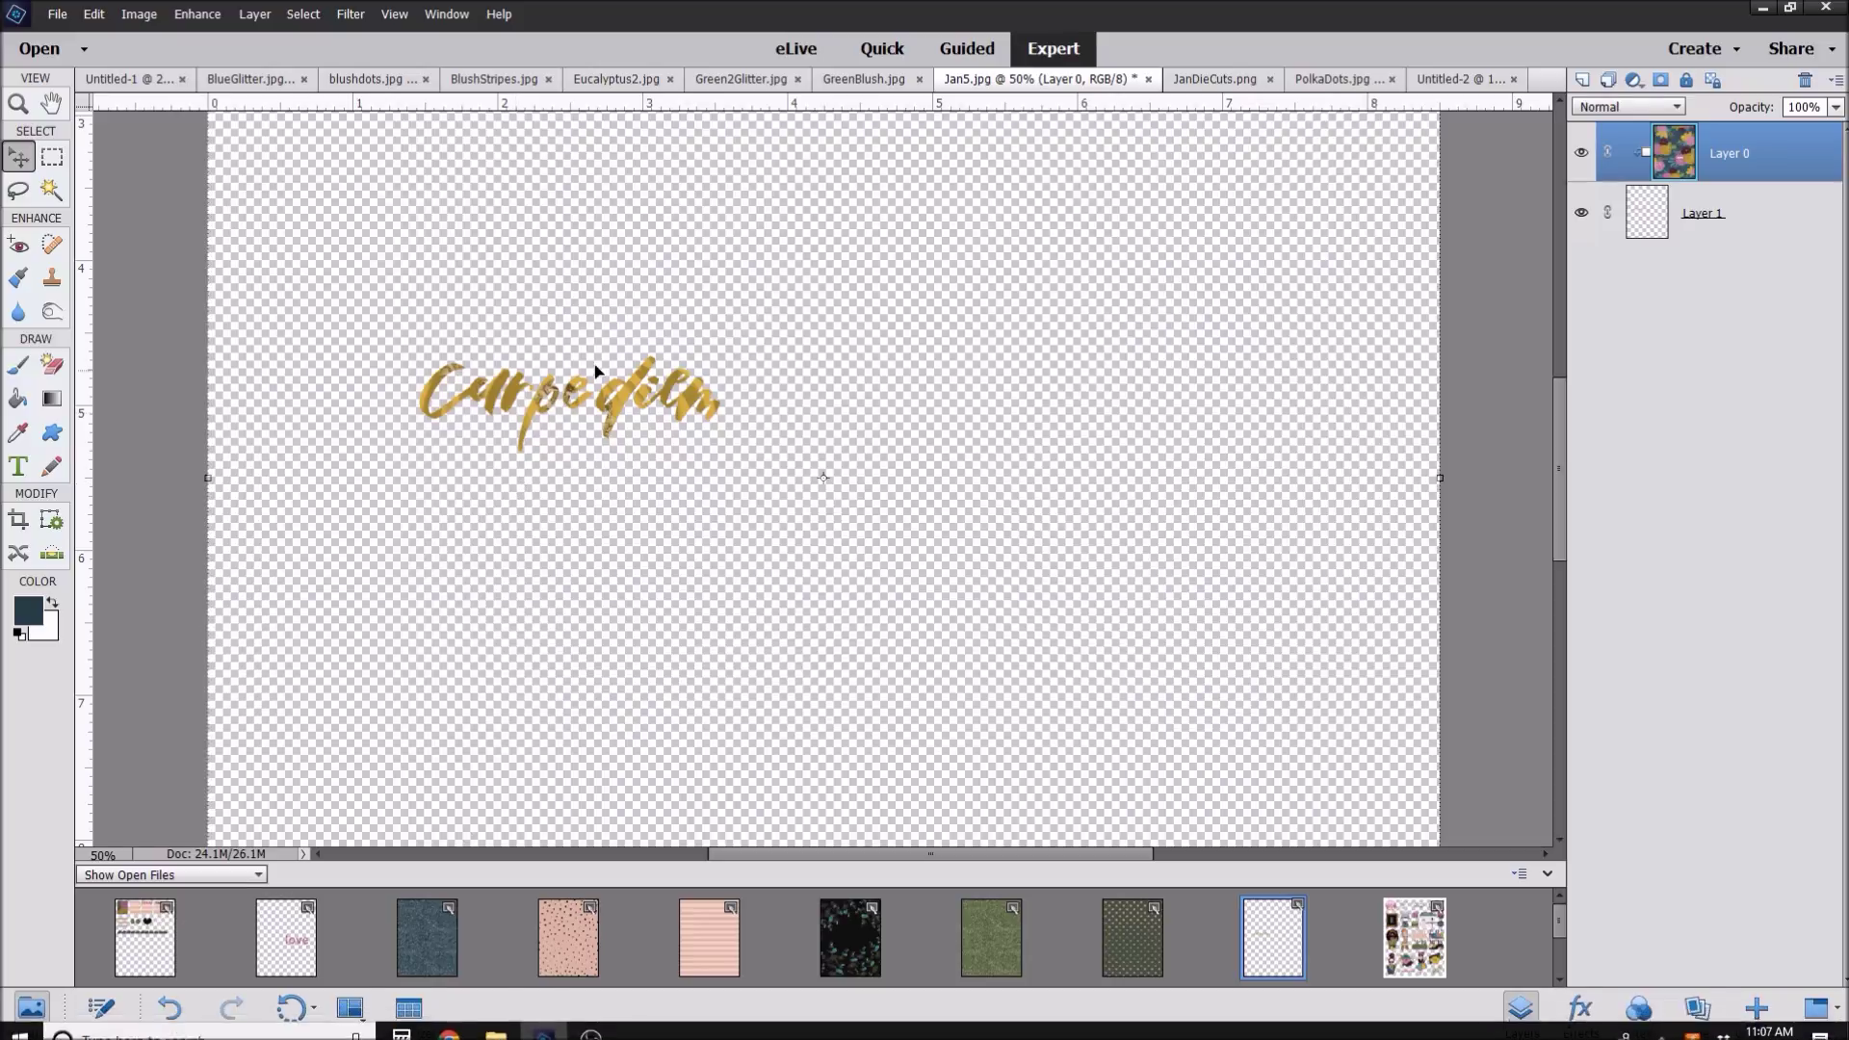
drag(622, 409, 676, 395)
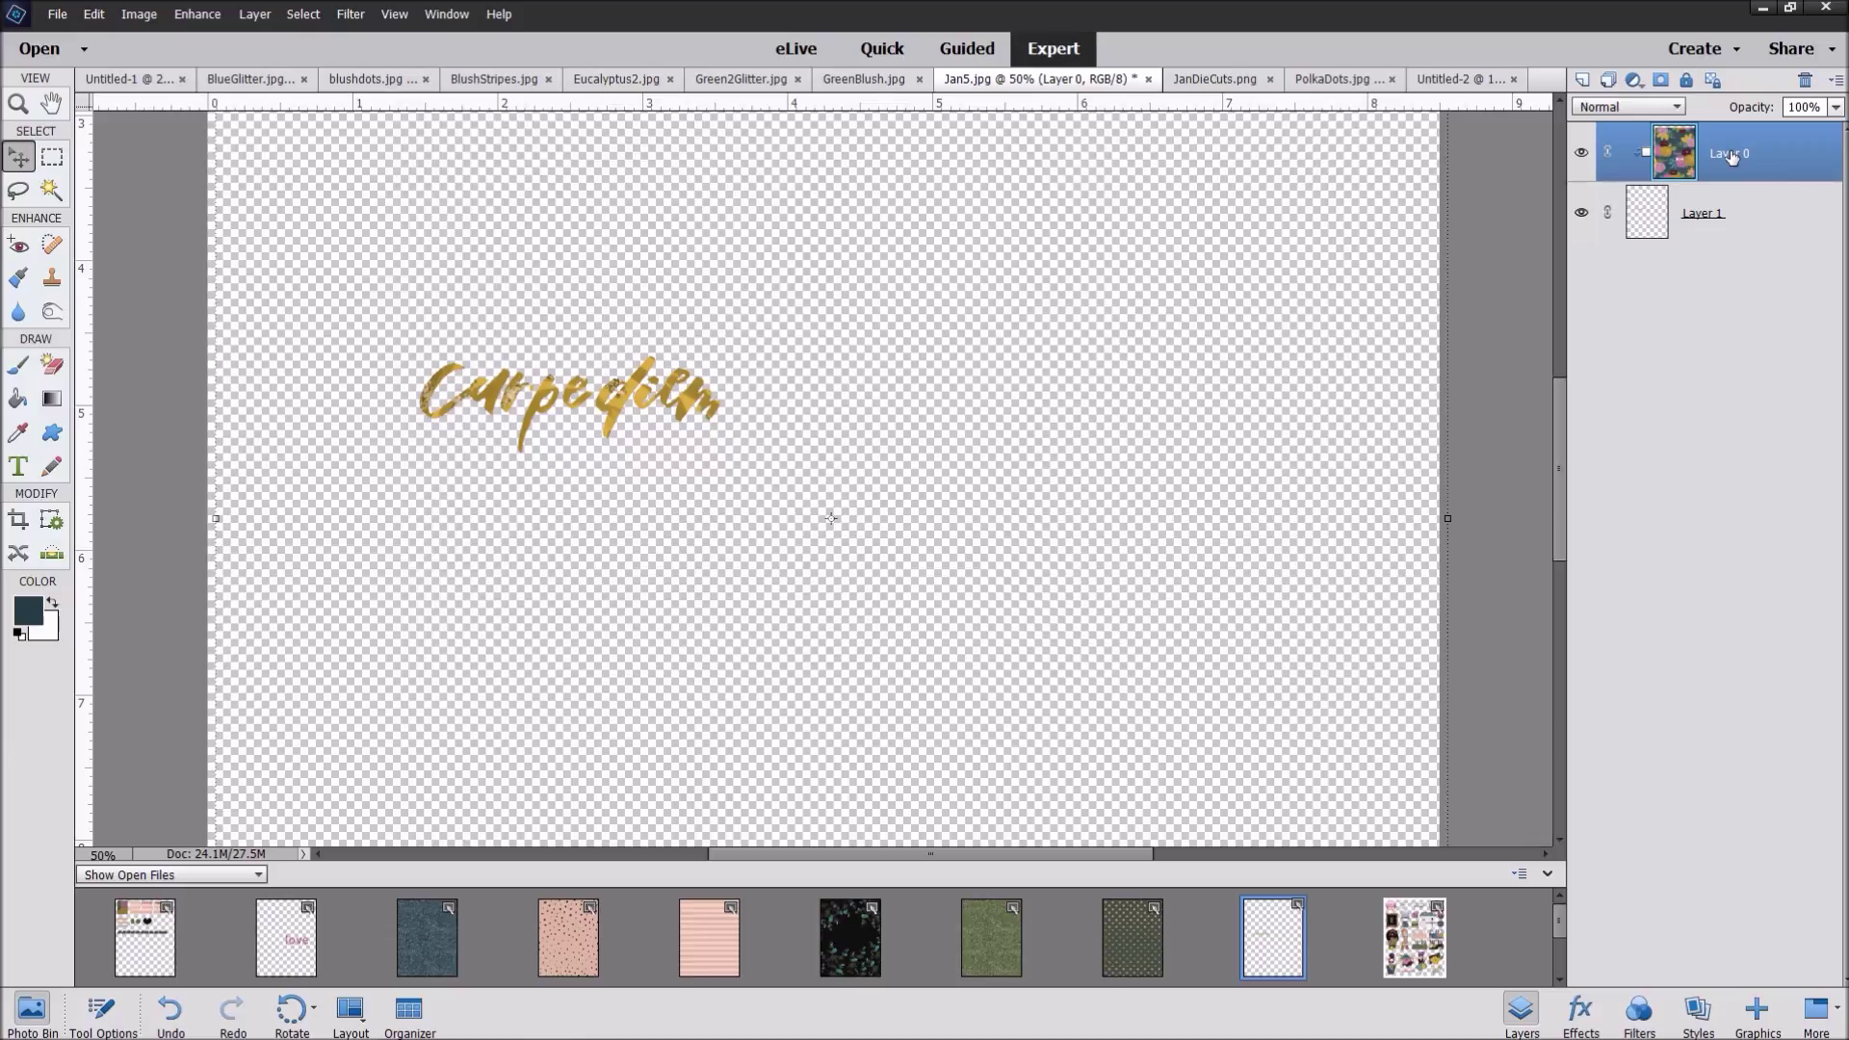
Step: Merge the glitter and lettering layers and drag the result into the Untitled-1 template
ctrl+click(1683, 223)
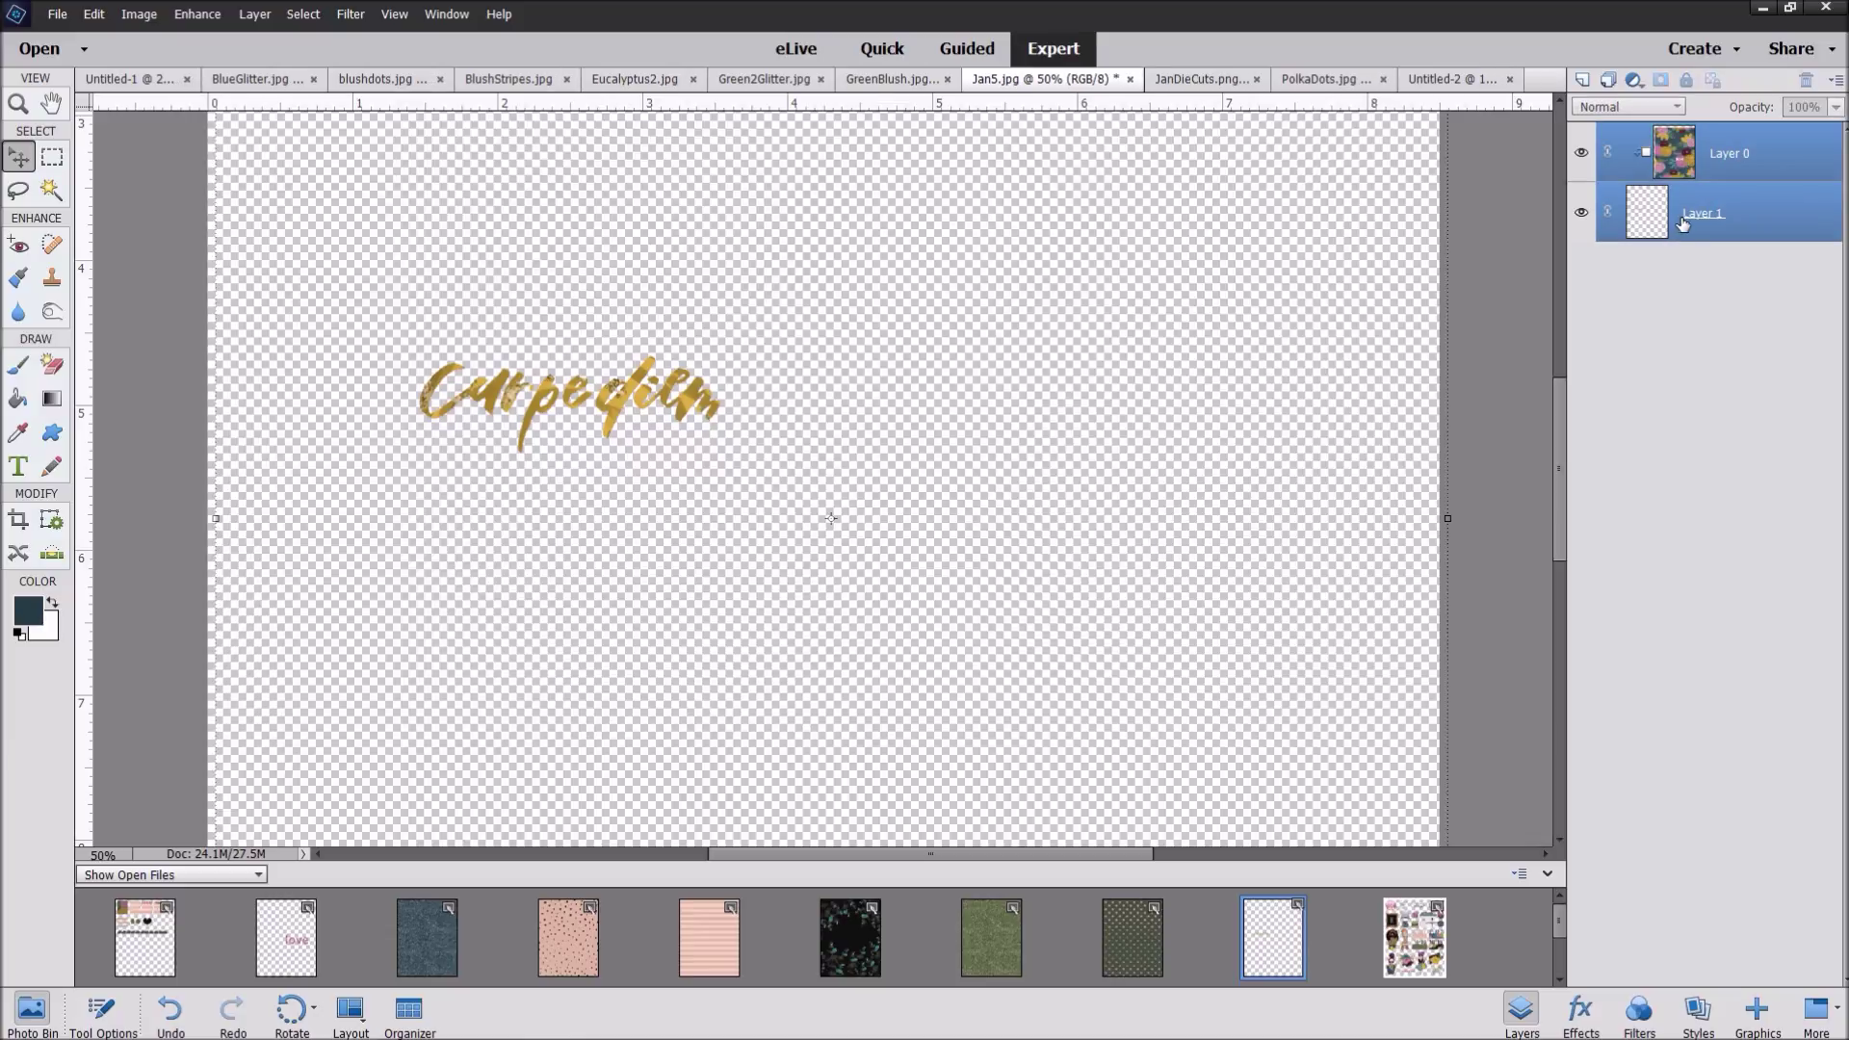
right_click(1765, 213)
click(1748, 545)
drag(626, 399, 144, 939)
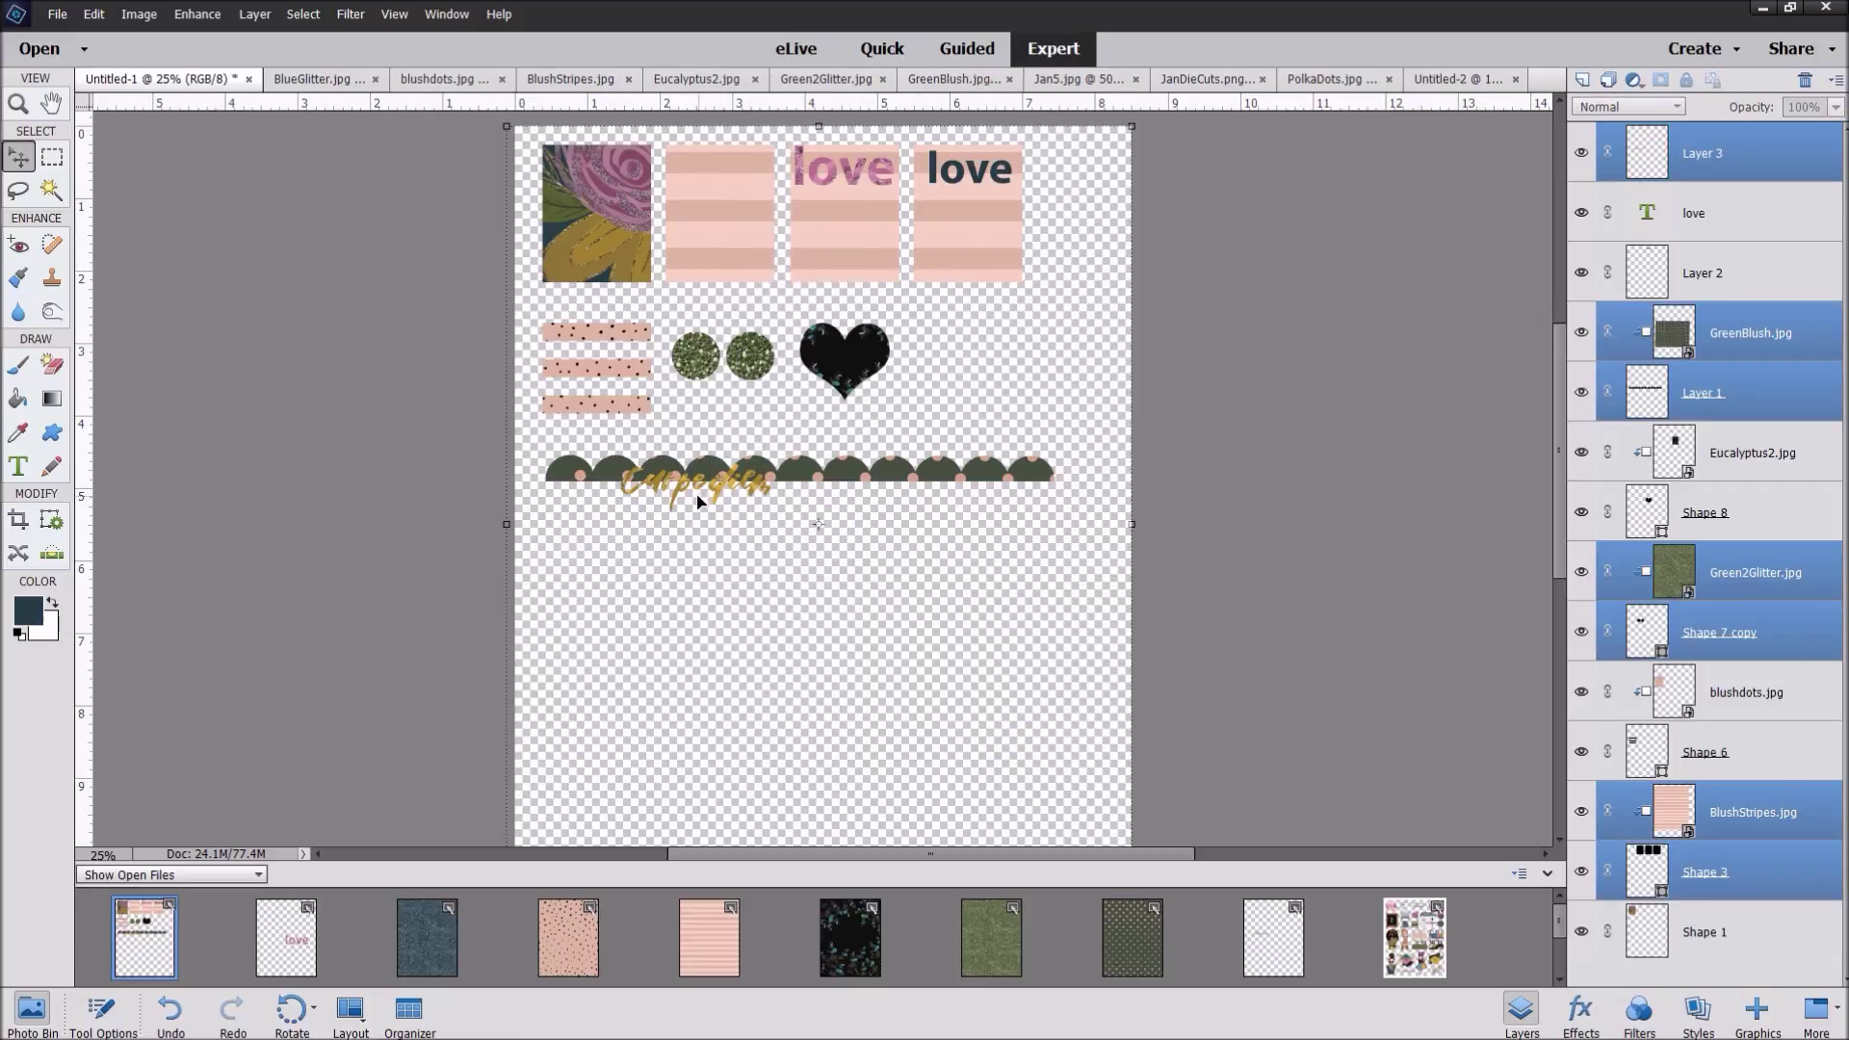
Step: Undo the accidental layer nudge with Edit > Undo Move
drag(685, 488, 695, 493)
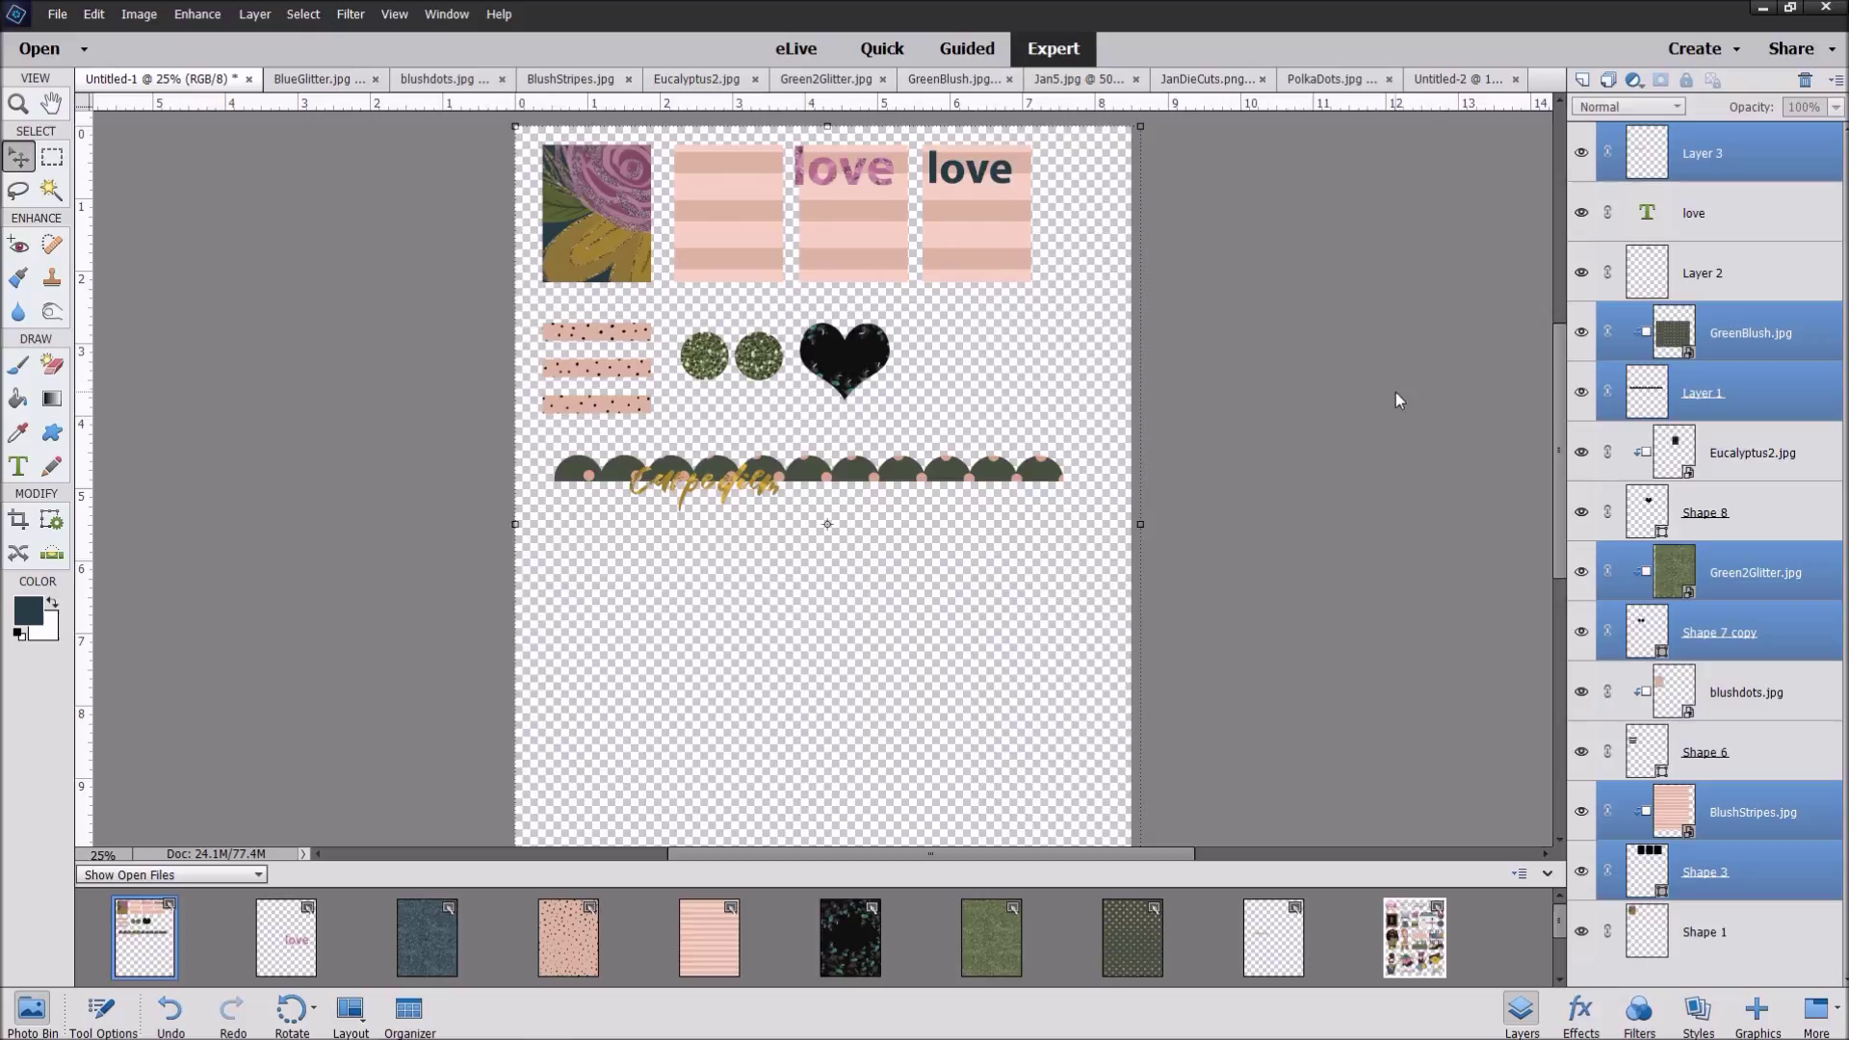
click(1385, 435)
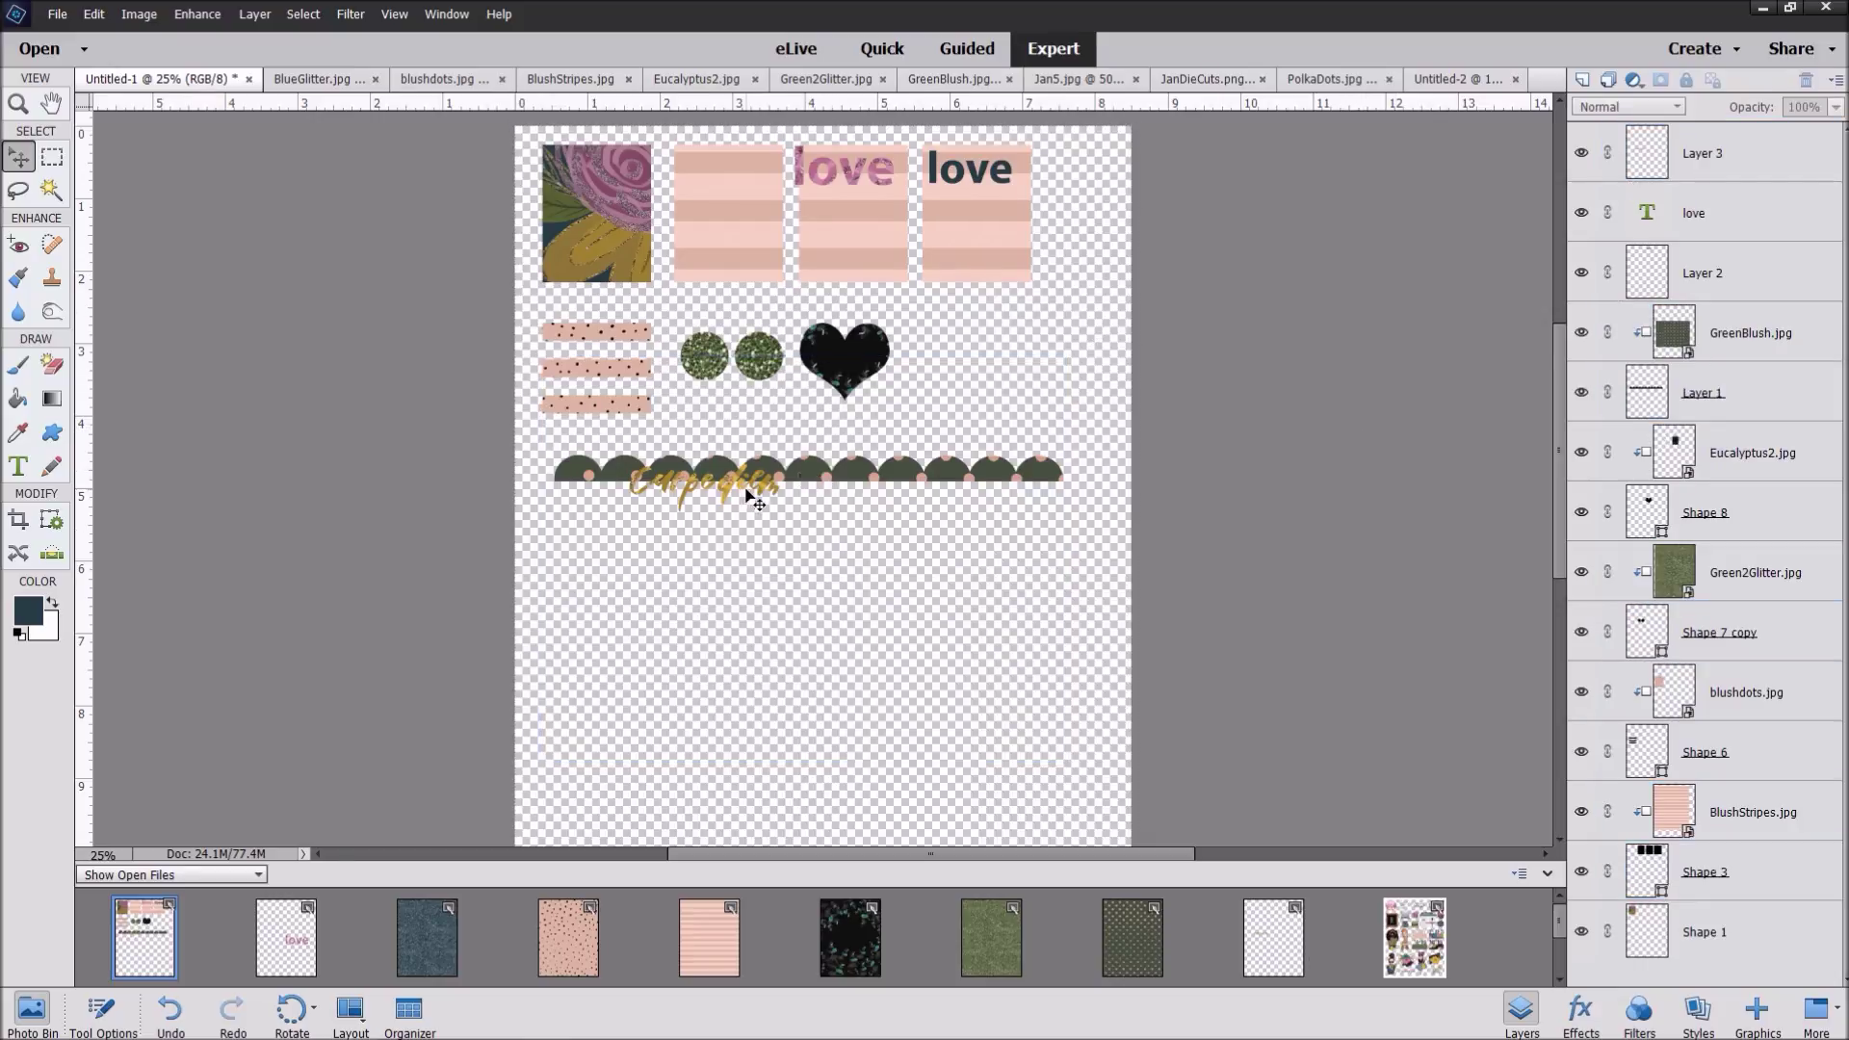
click(140, 16)
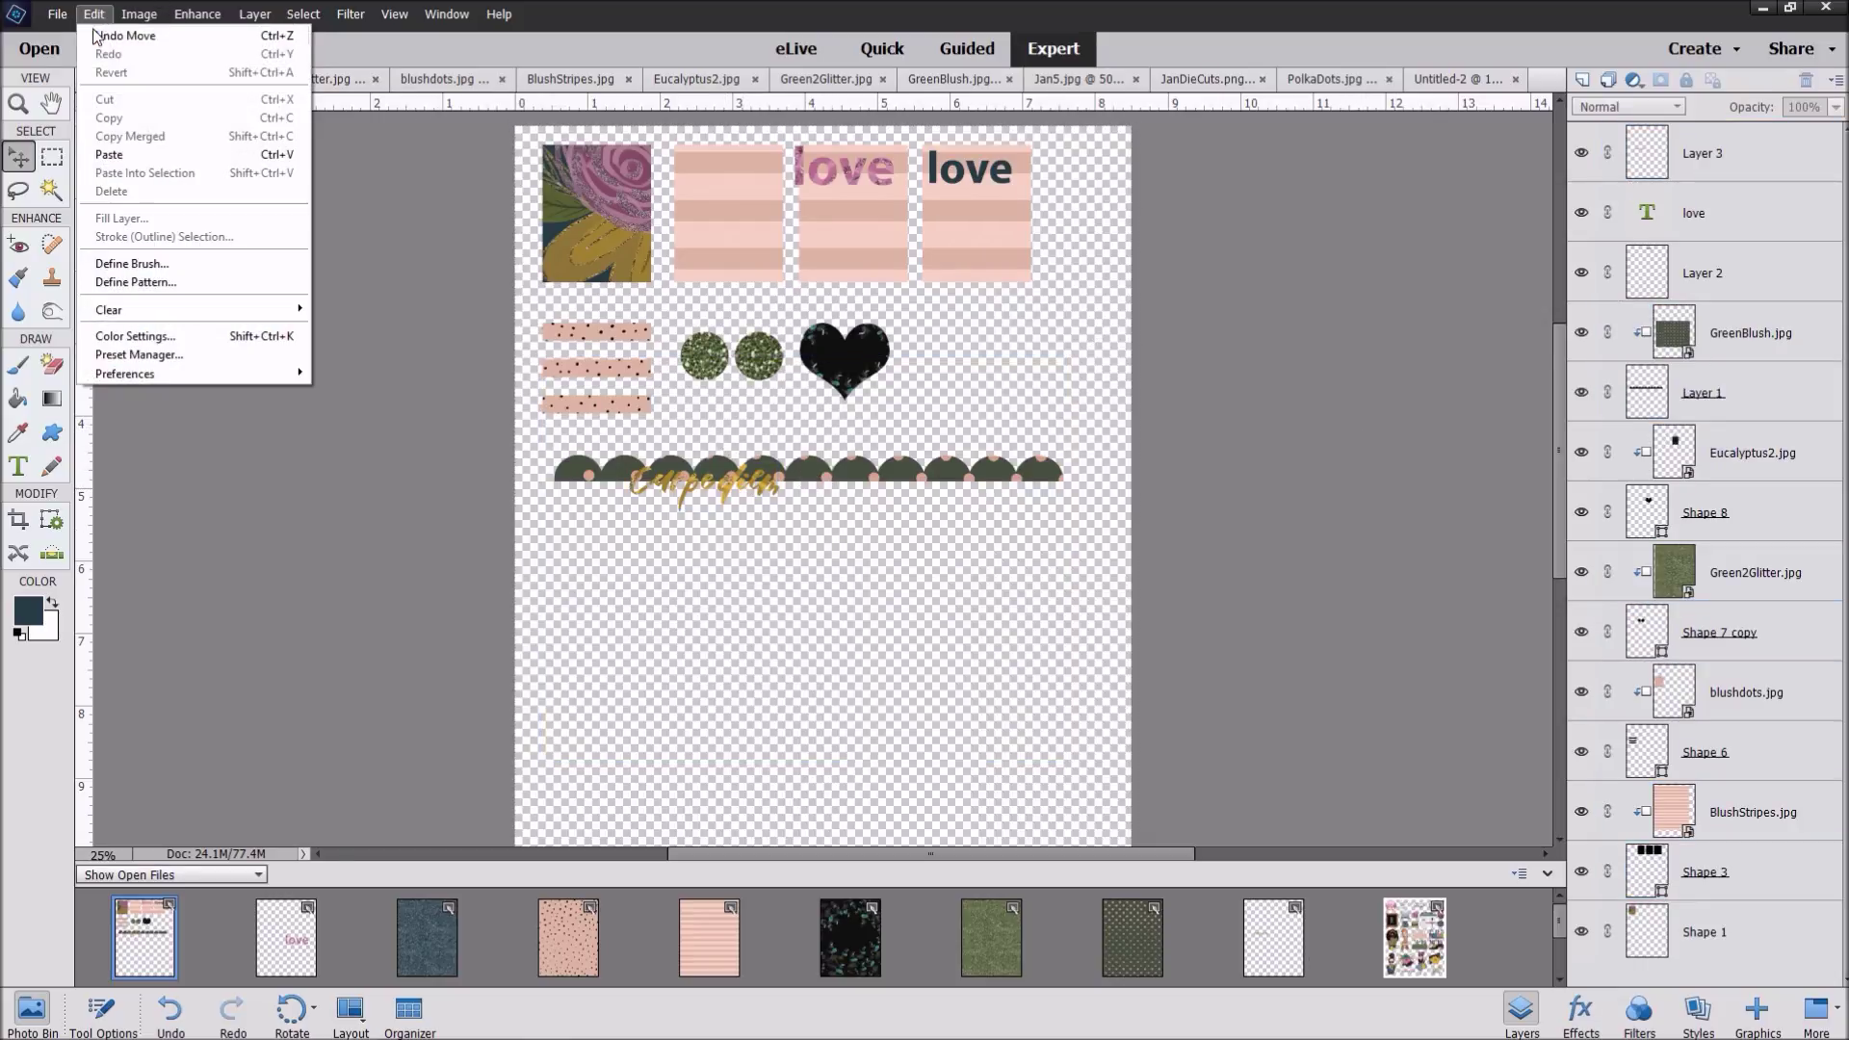
click(125, 34)
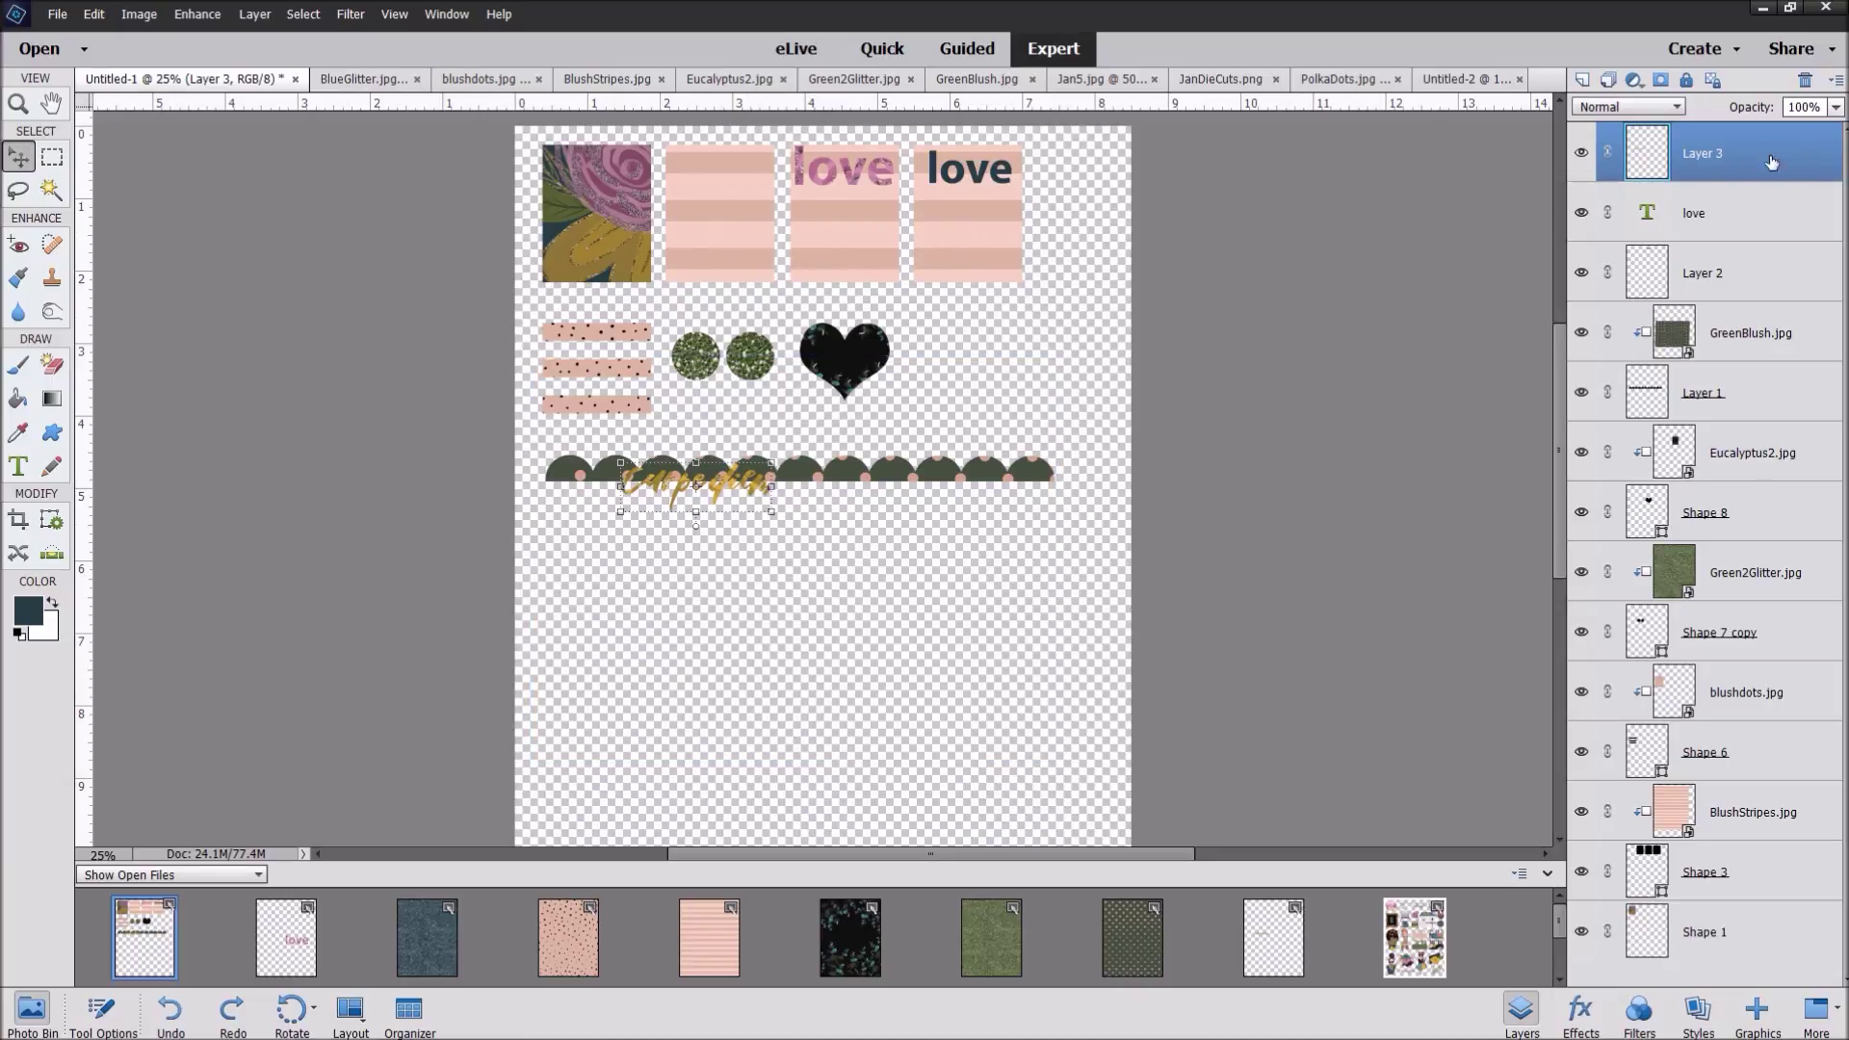
Step: Set the gold Carpe diem lettering on the second striped card at 53.28%, then open JanDieCuts
drag(756, 491, 764, 269)
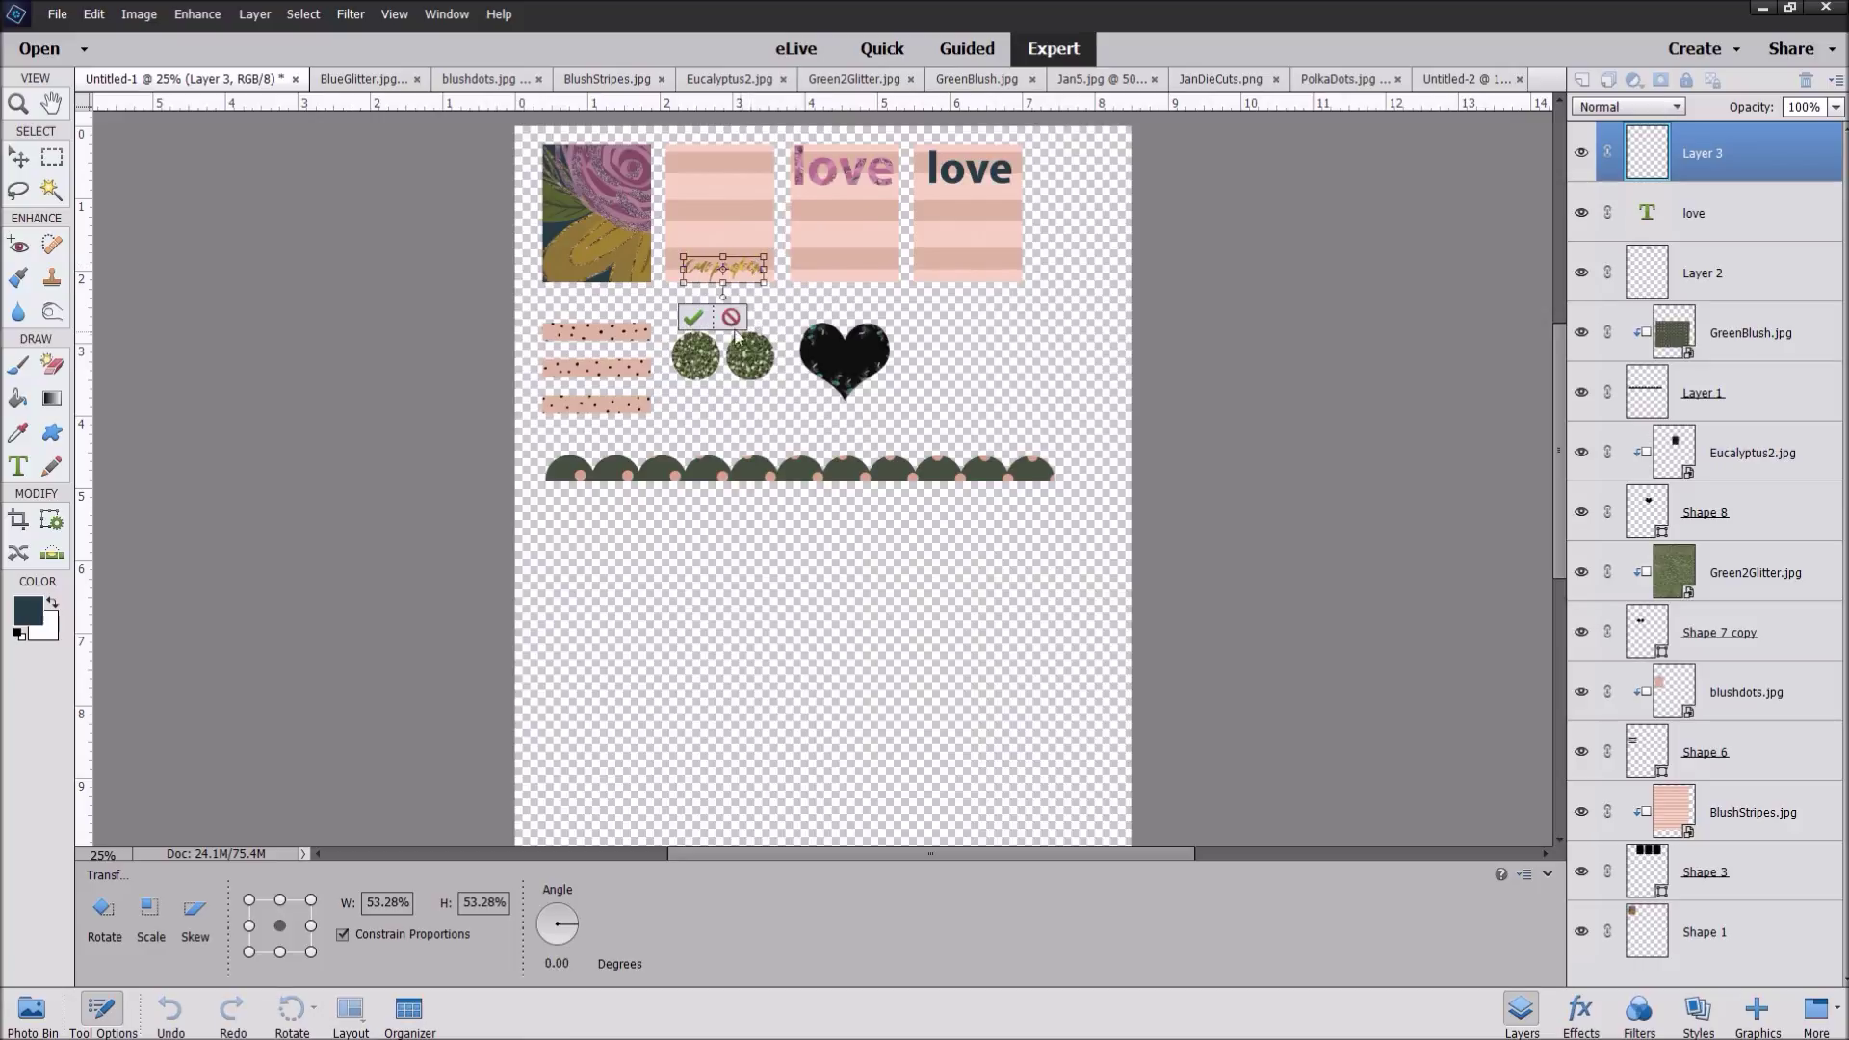
click(692, 325)
click(1011, 359)
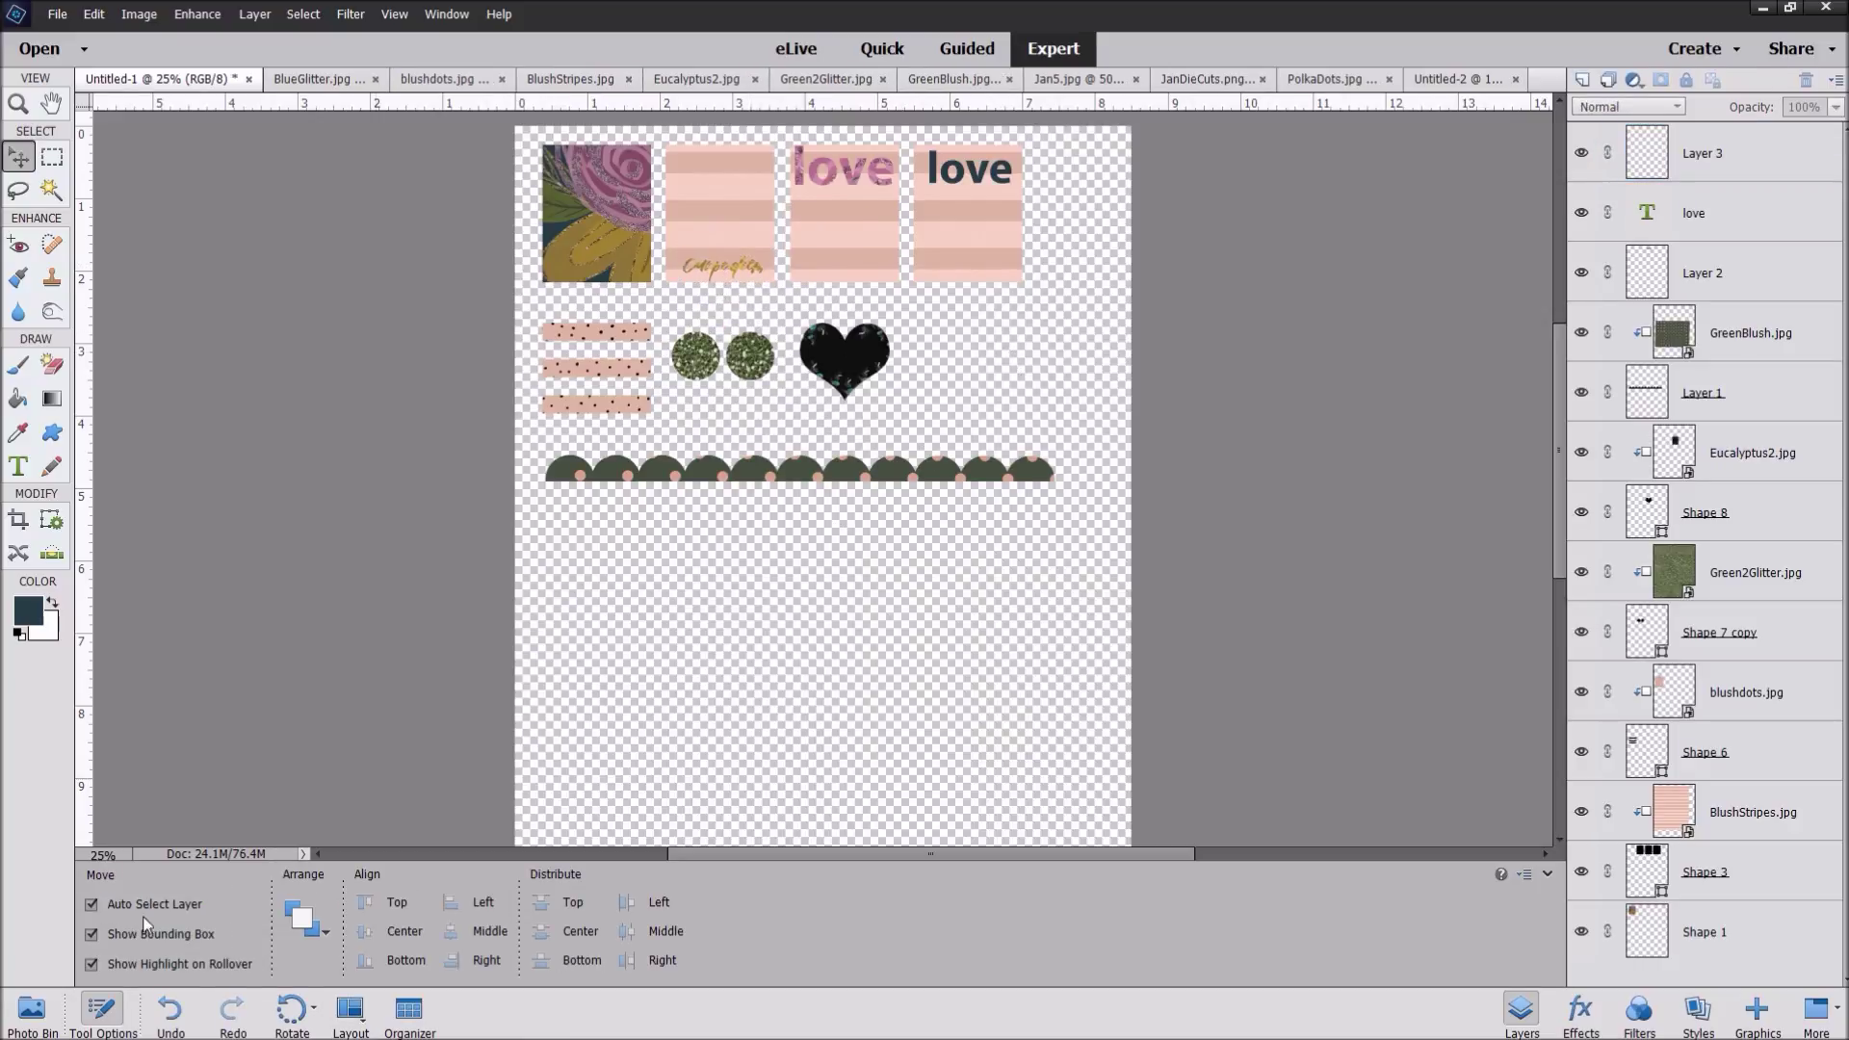
click(32, 1009)
double_click(1397, 939)
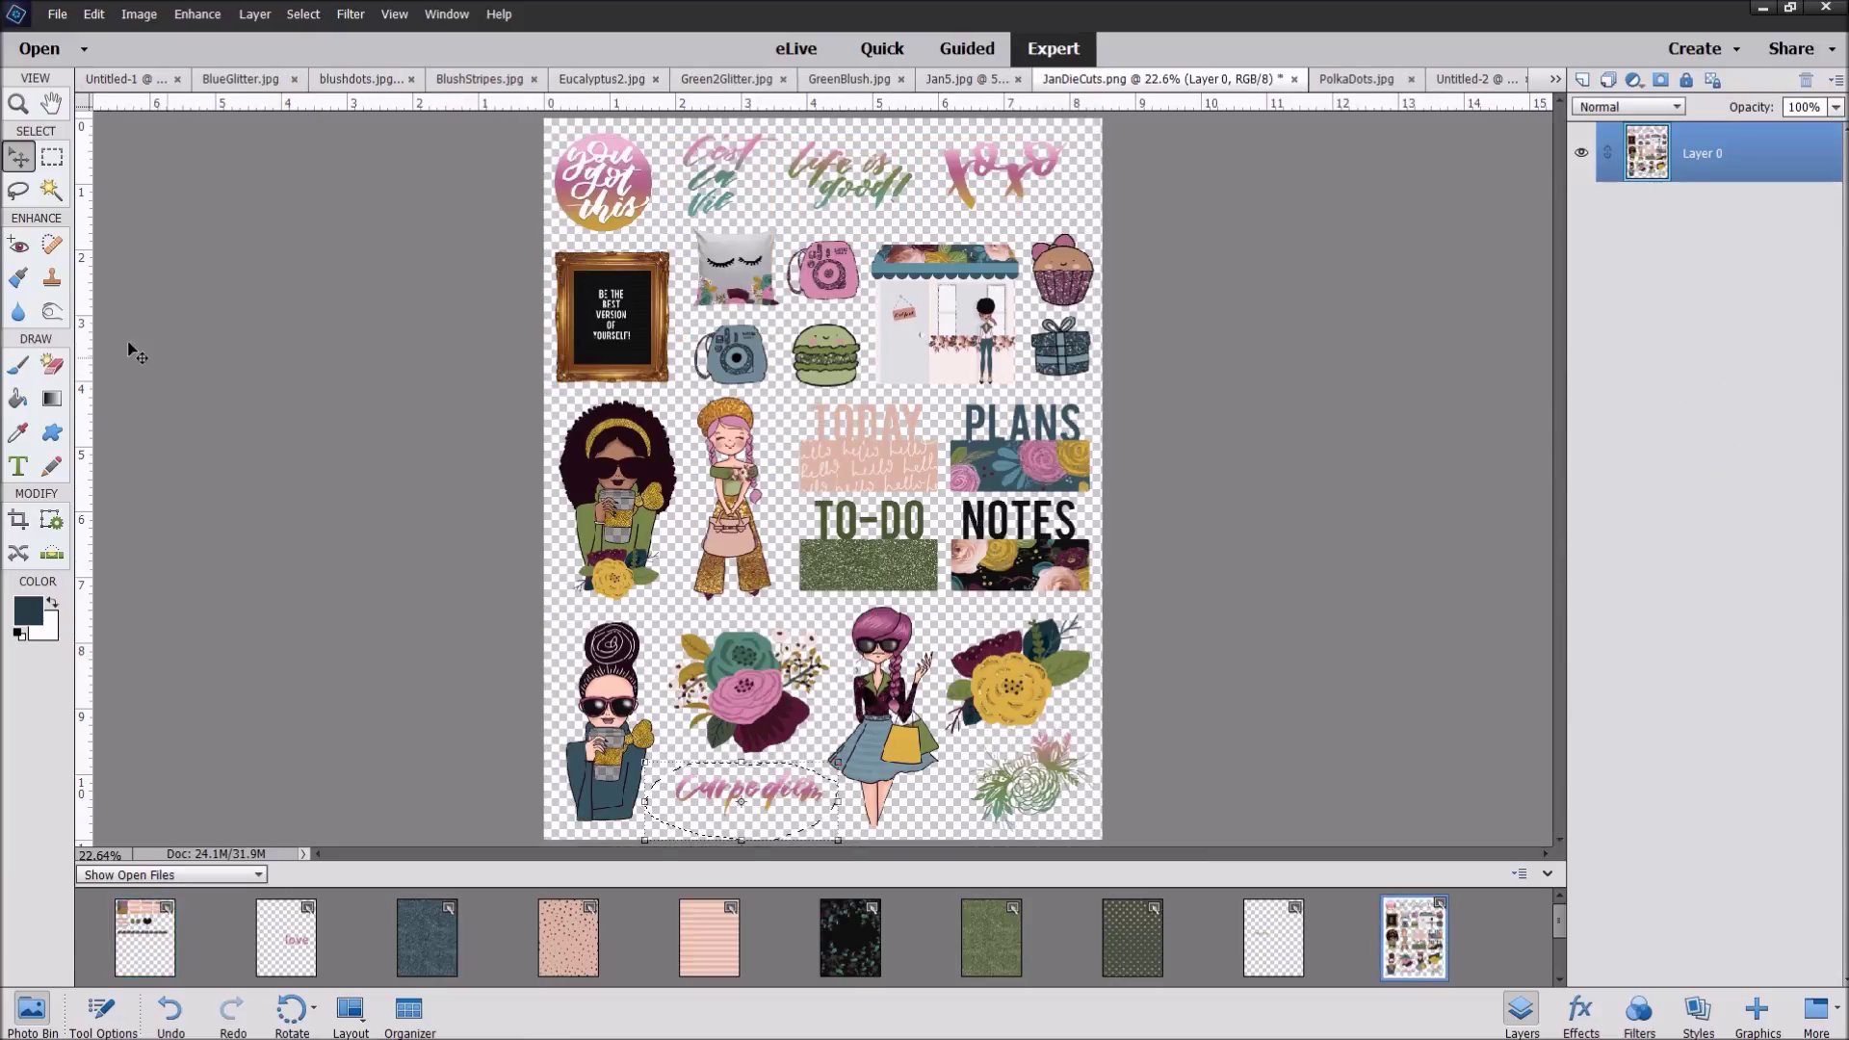
Step: Lasso the sketched flower cluster on JanDieCuts and drag it onto the Green2Glitter paper
click(17, 191)
mouse_move(1059, 722)
mouse_down()
mouse_move(1000, 741)
mouse_move(966, 823)
mouse_move(1069, 828)
mouse_move(1103, 775)
mouse_move(1077, 720)
mouse_move(1059, 724)
mouse_up()
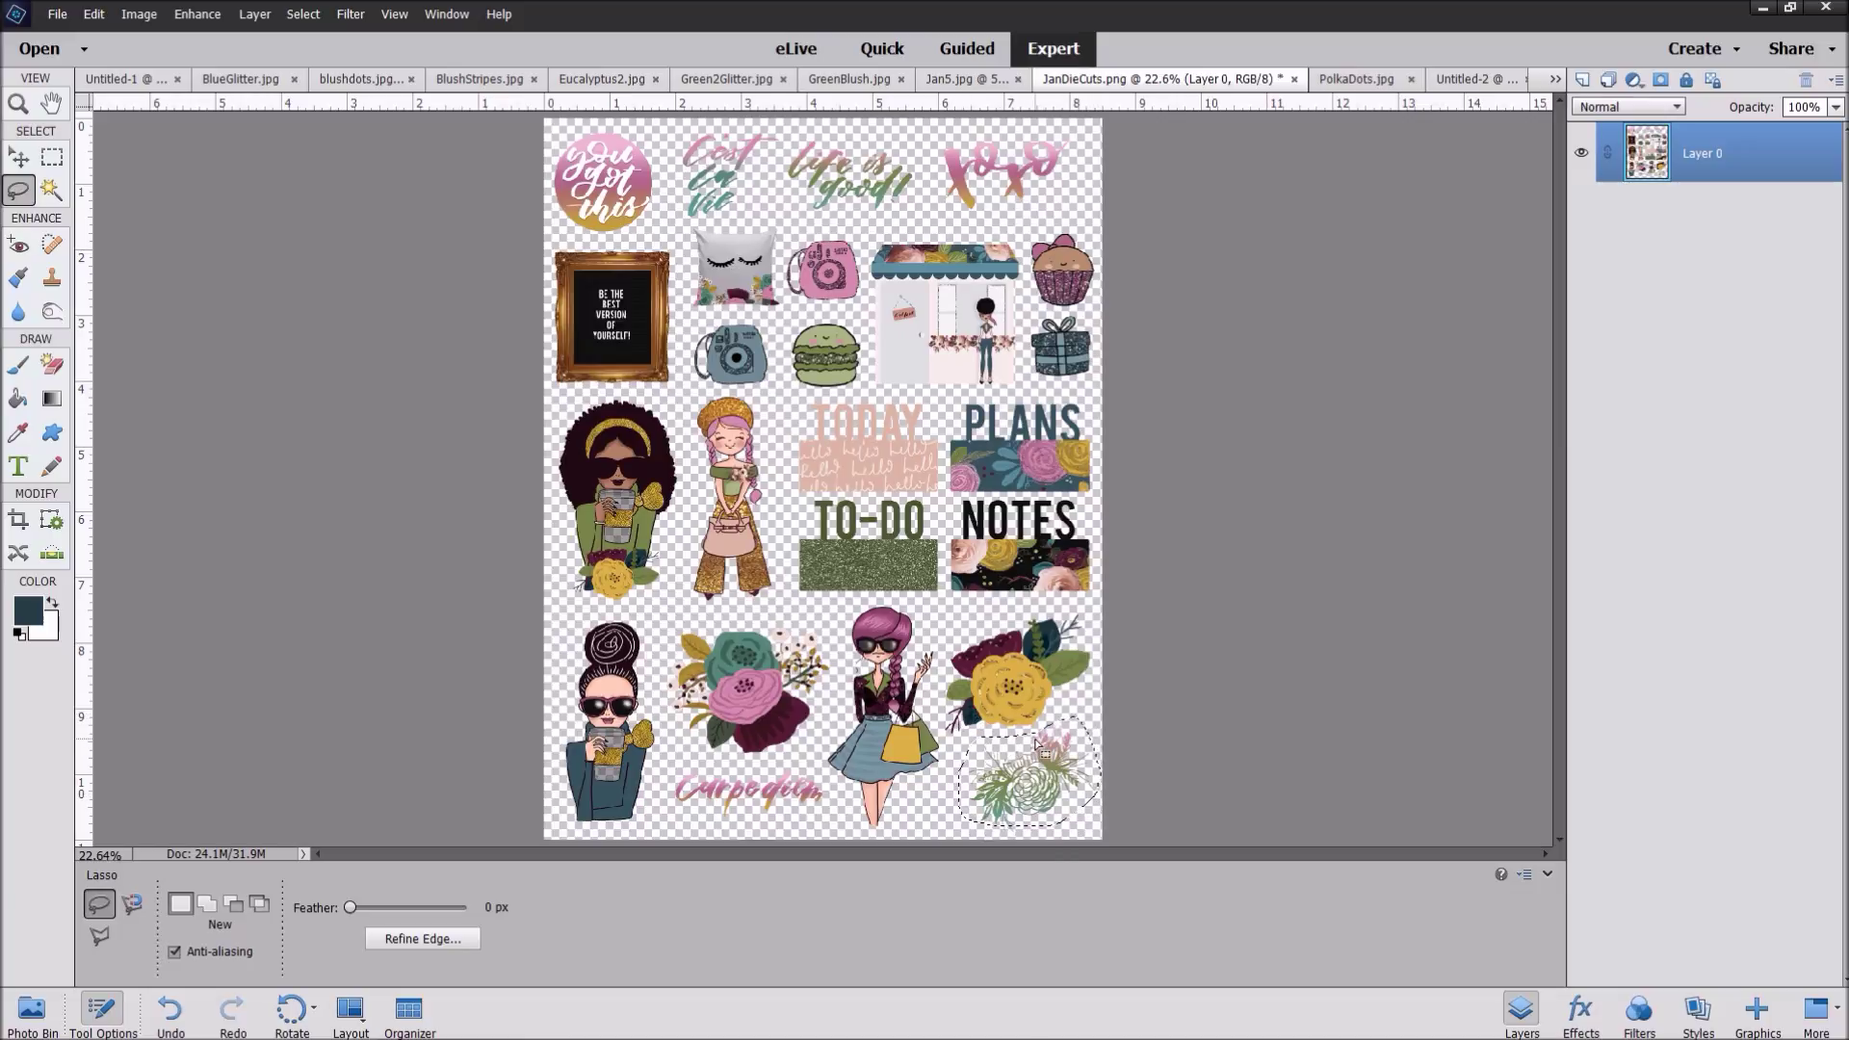
click(20, 158)
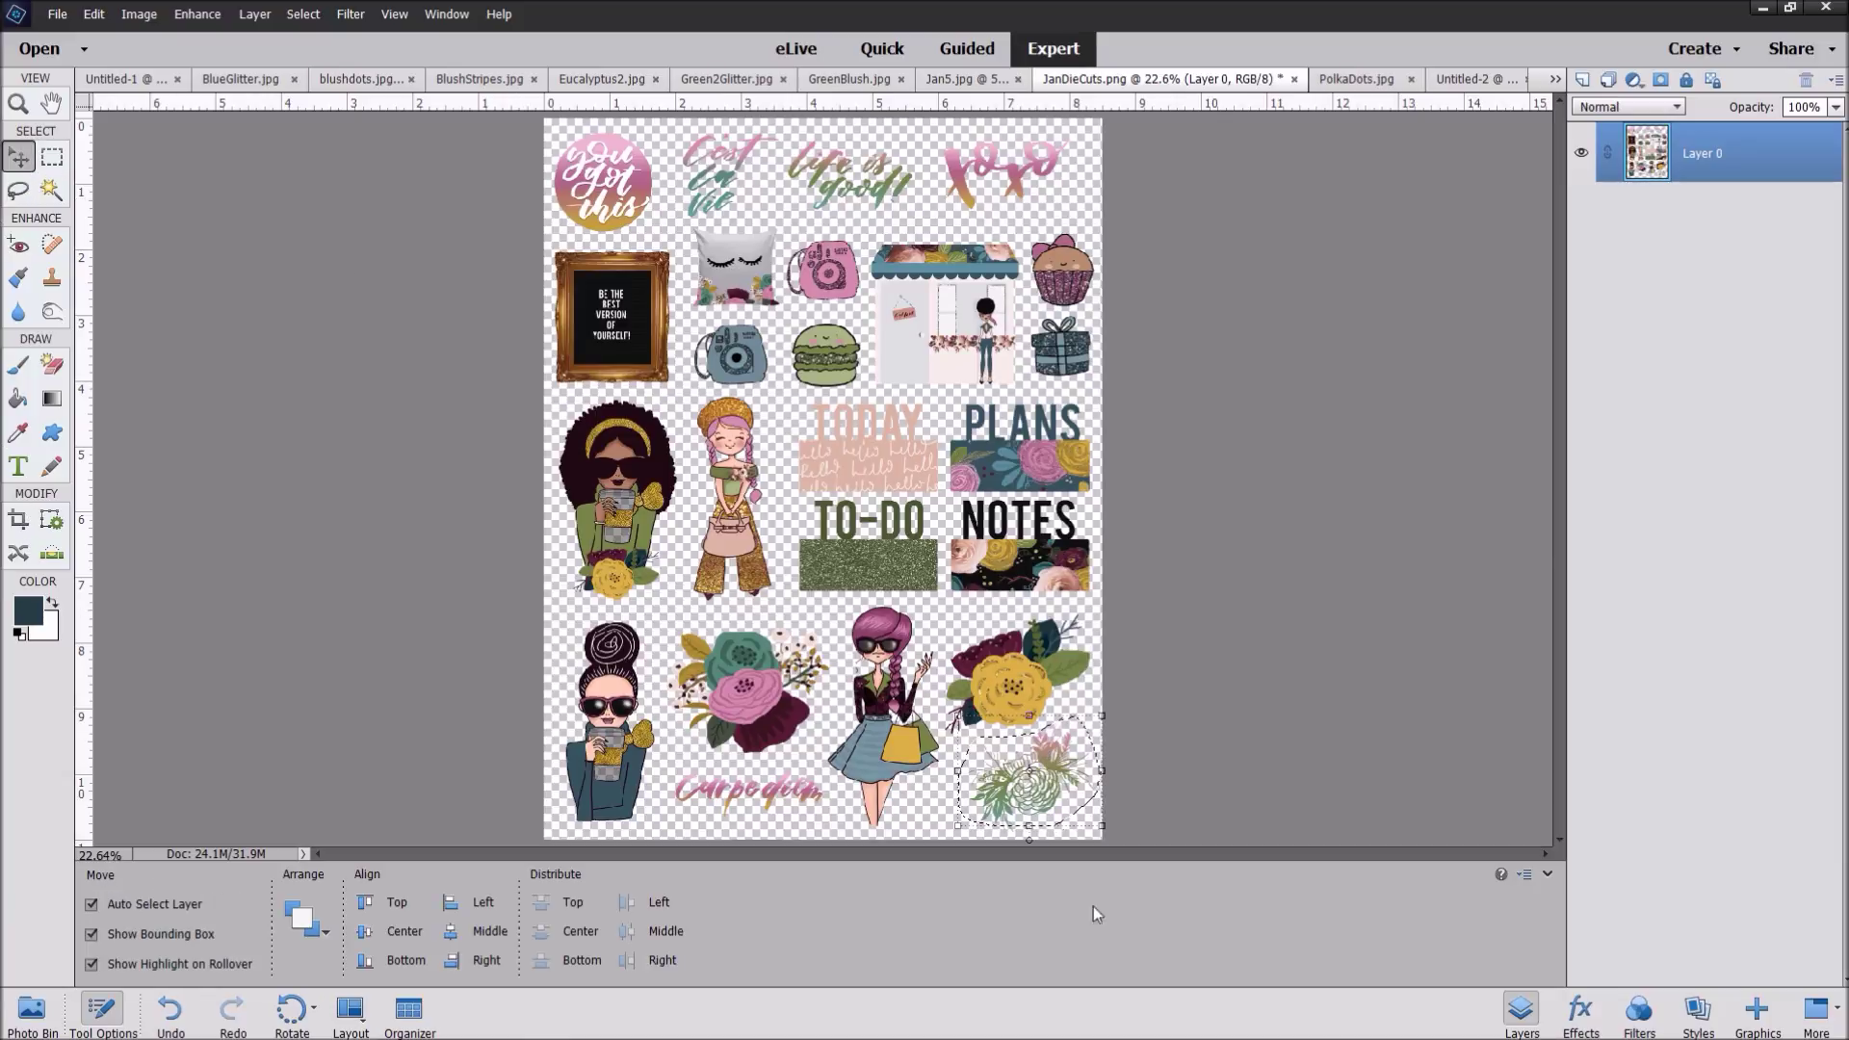
click(32, 1008)
drag(1035, 805, 1007, 942)
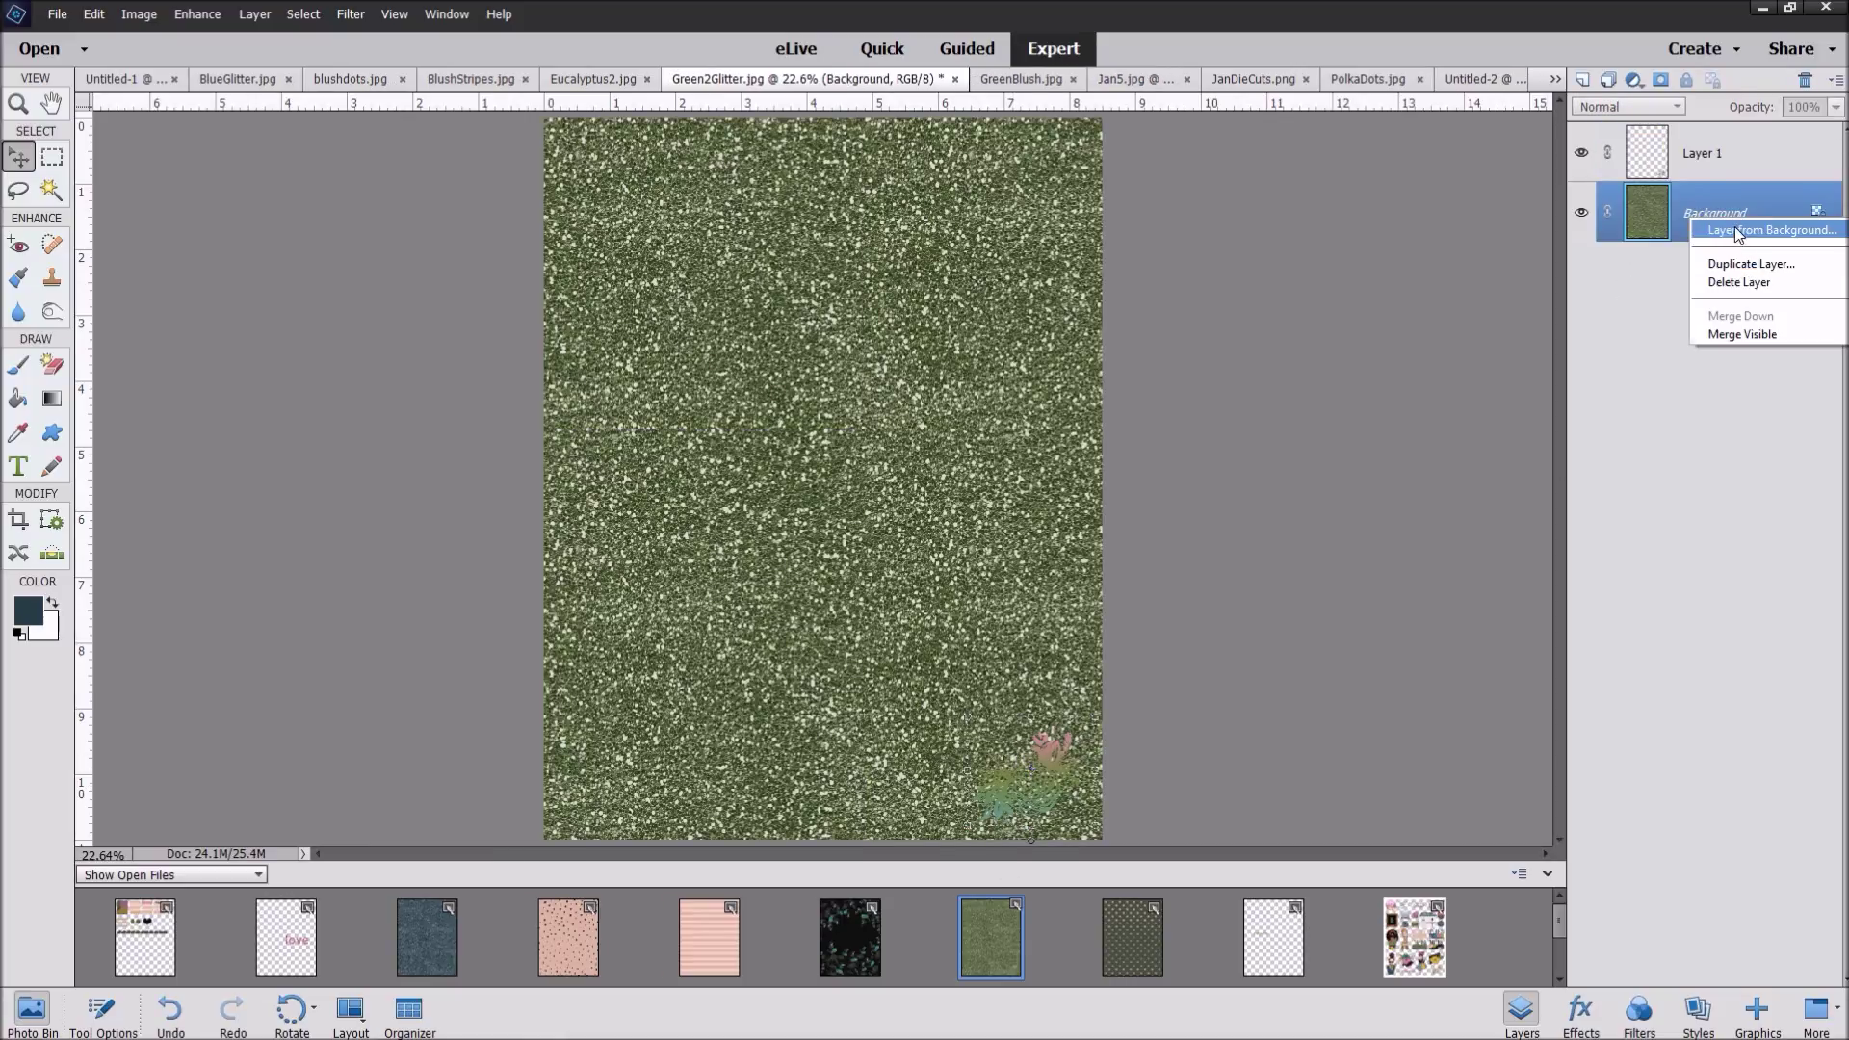
Step: Convert the glitter background to a layer, clip it to the flower sketch, and merge them
click(1748, 230)
click(1100, 318)
drag(1675, 213, 1690, 139)
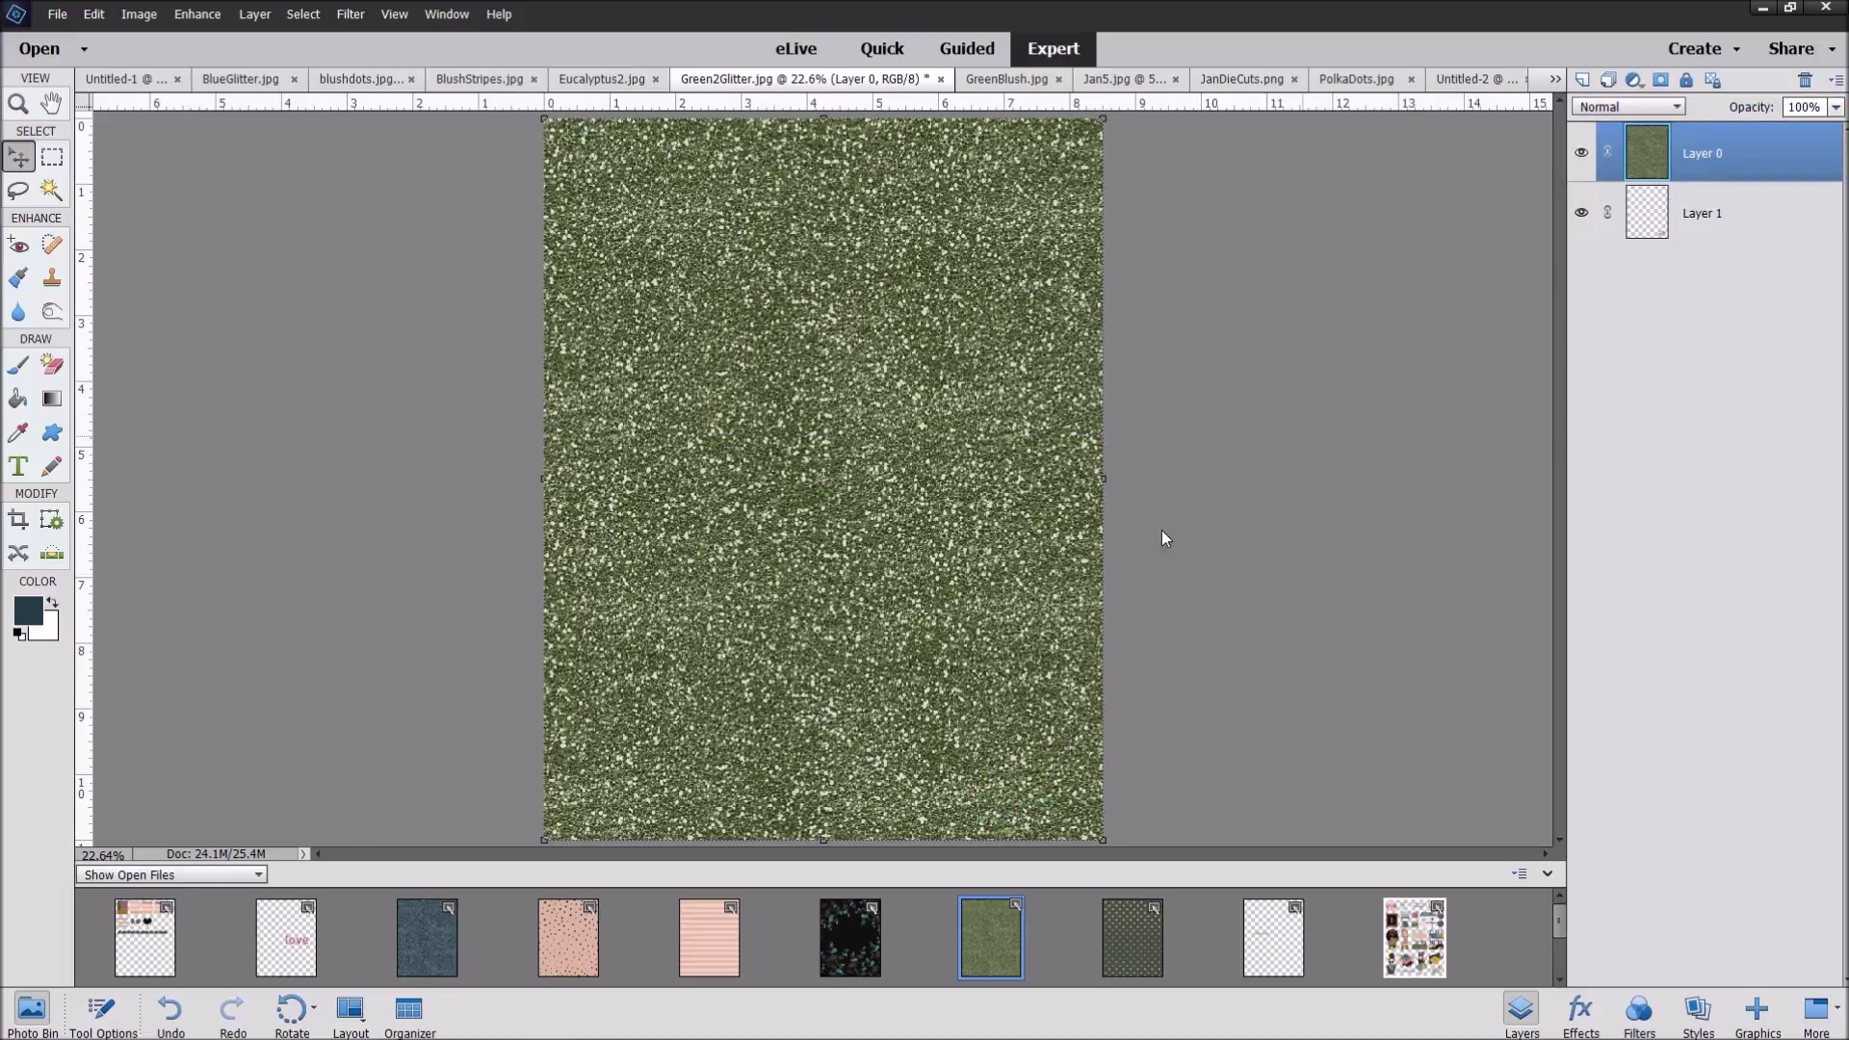
alt+click(1752, 187)
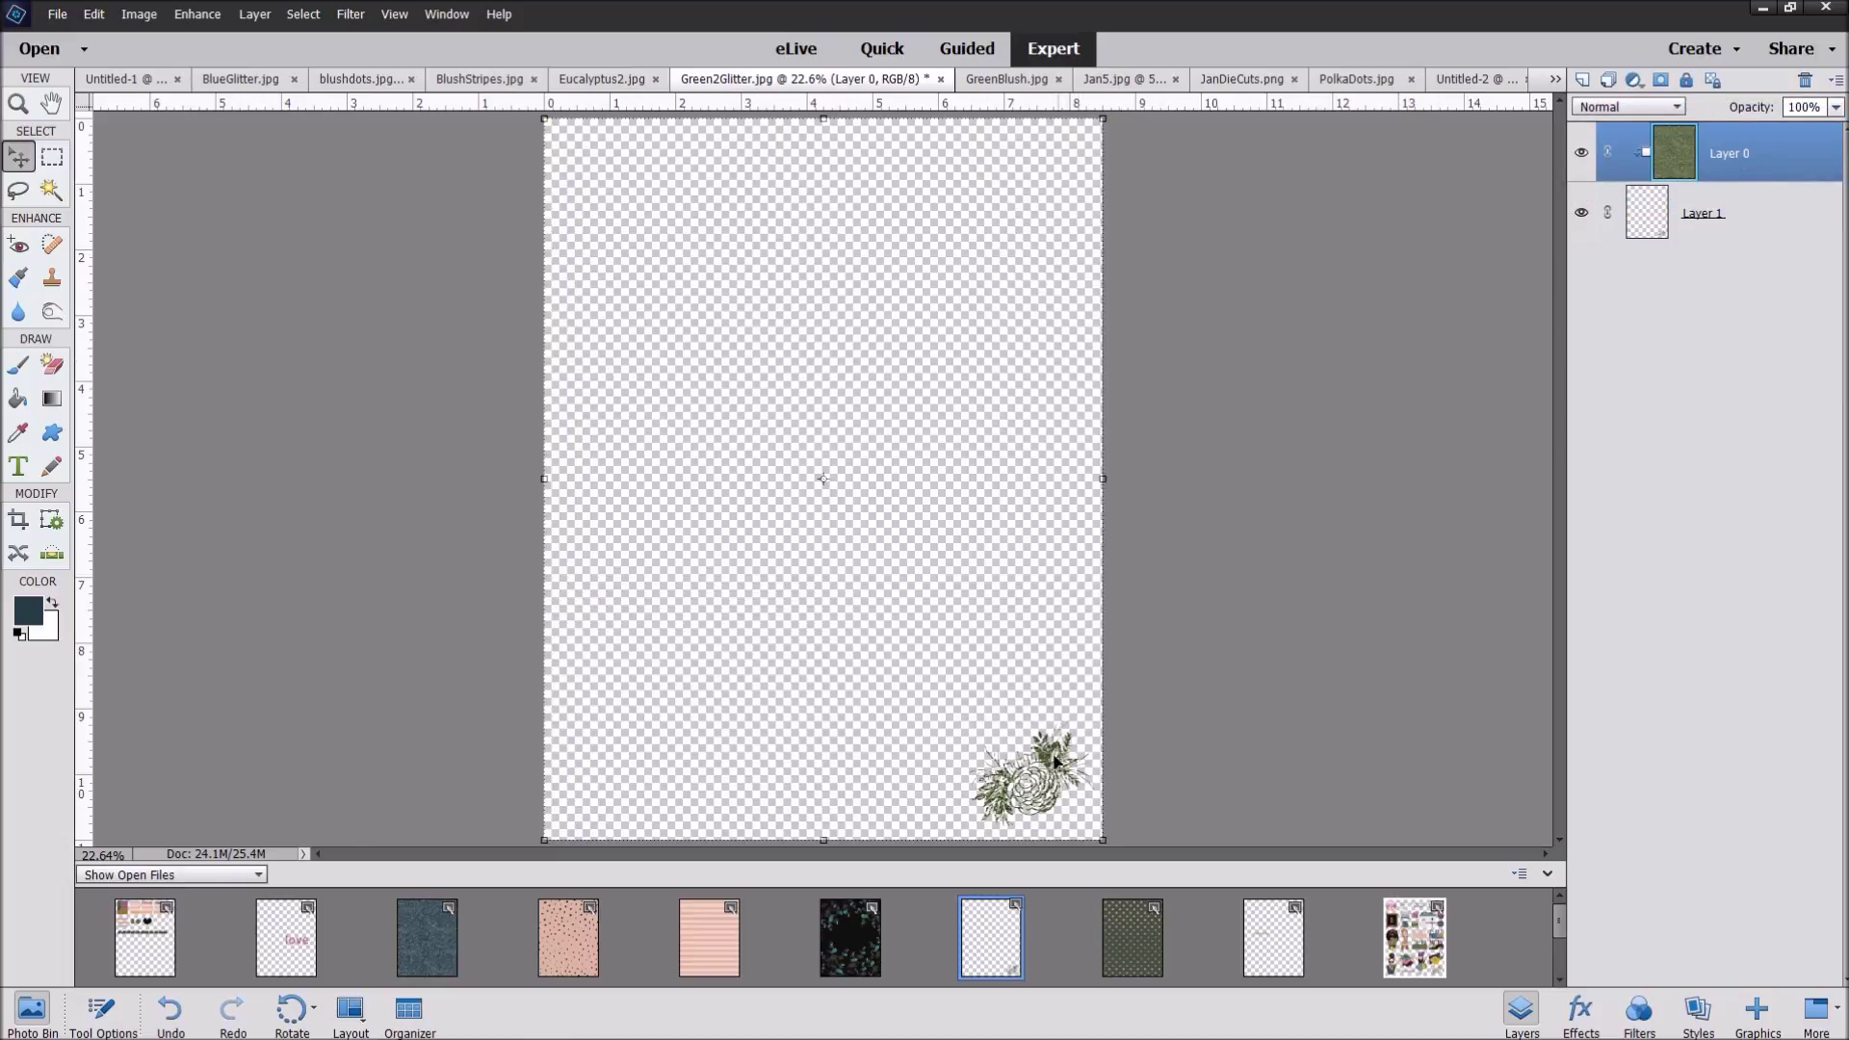
shift+click(1660, 210)
right_click(1660, 212)
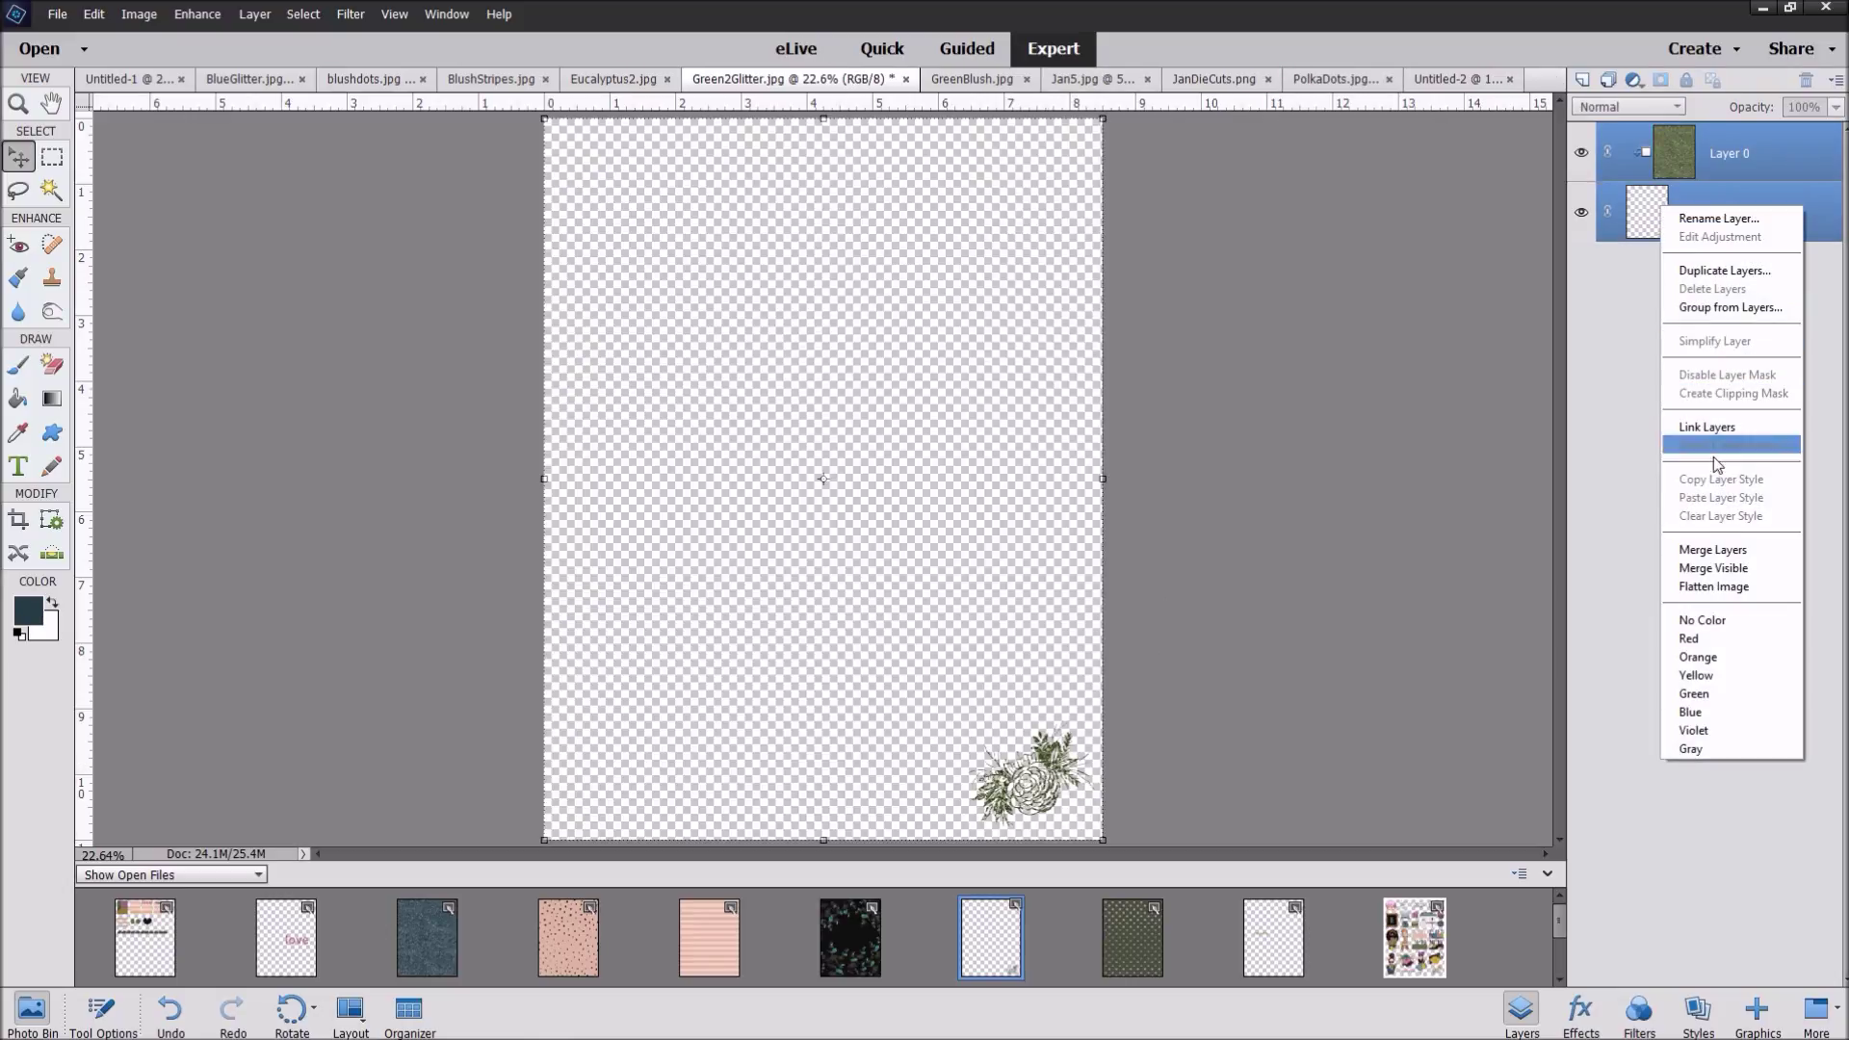
click(1724, 535)
Step: Drag the green-glitter flower into Untitled-1 and place it over the fourth love card
click(144, 939)
click(1098, 952)
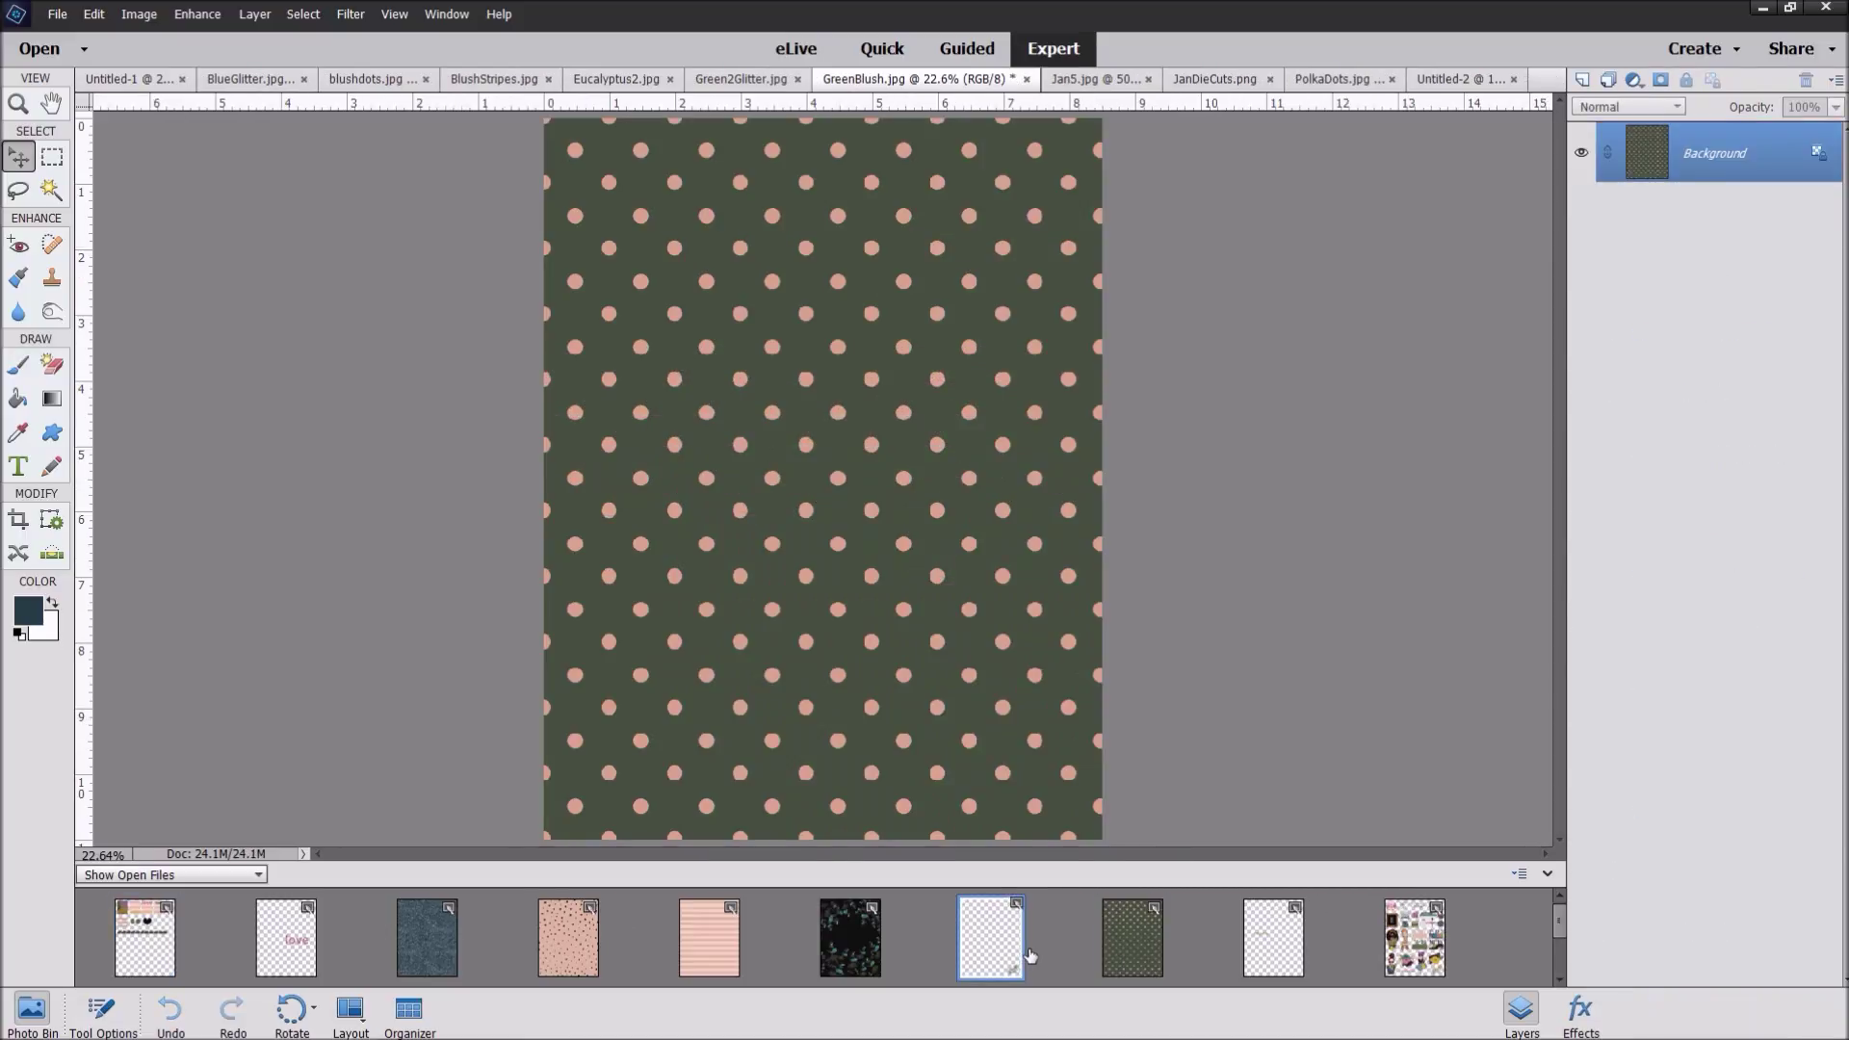
click(991, 939)
drag(1037, 787, 154, 942)
drag(1049, 770, 147, 944)
drag(1071, 815, 997, 216)
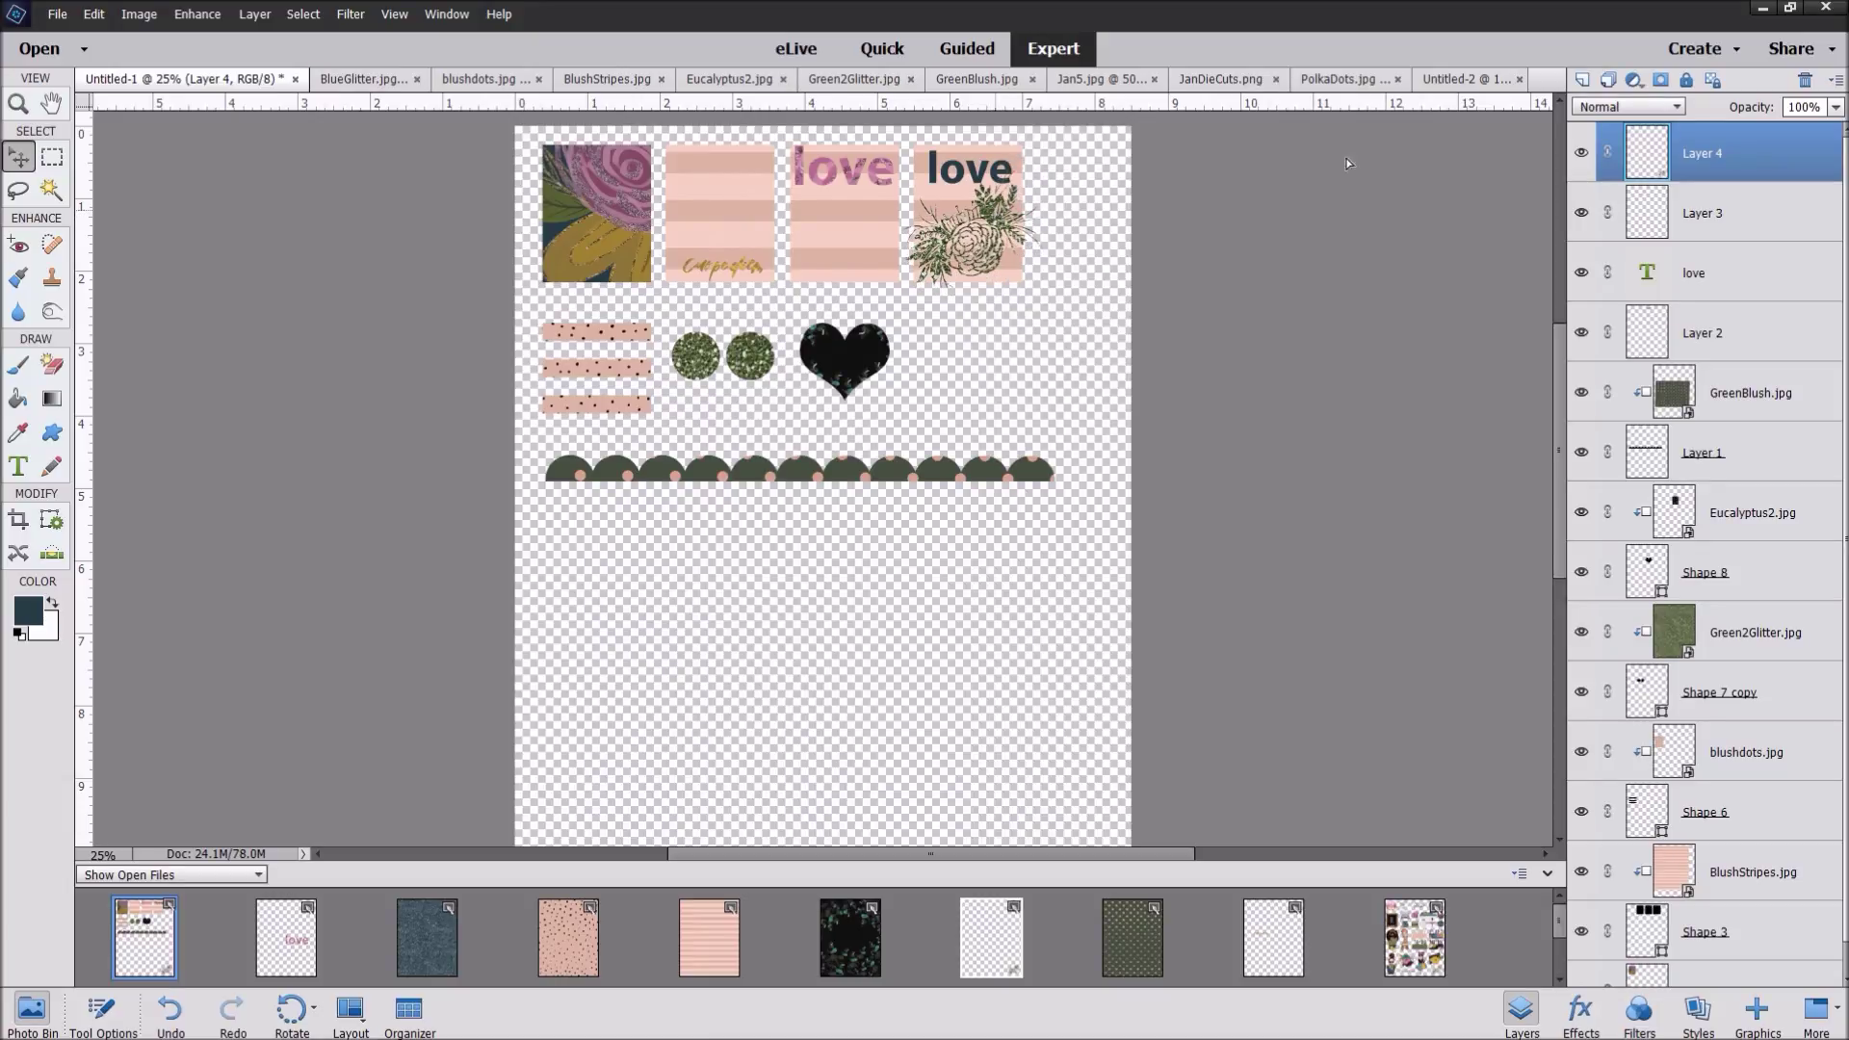
Step: Change Layer 4's blend mode to Lighten, then settle on Overlay
click(1677, 105)
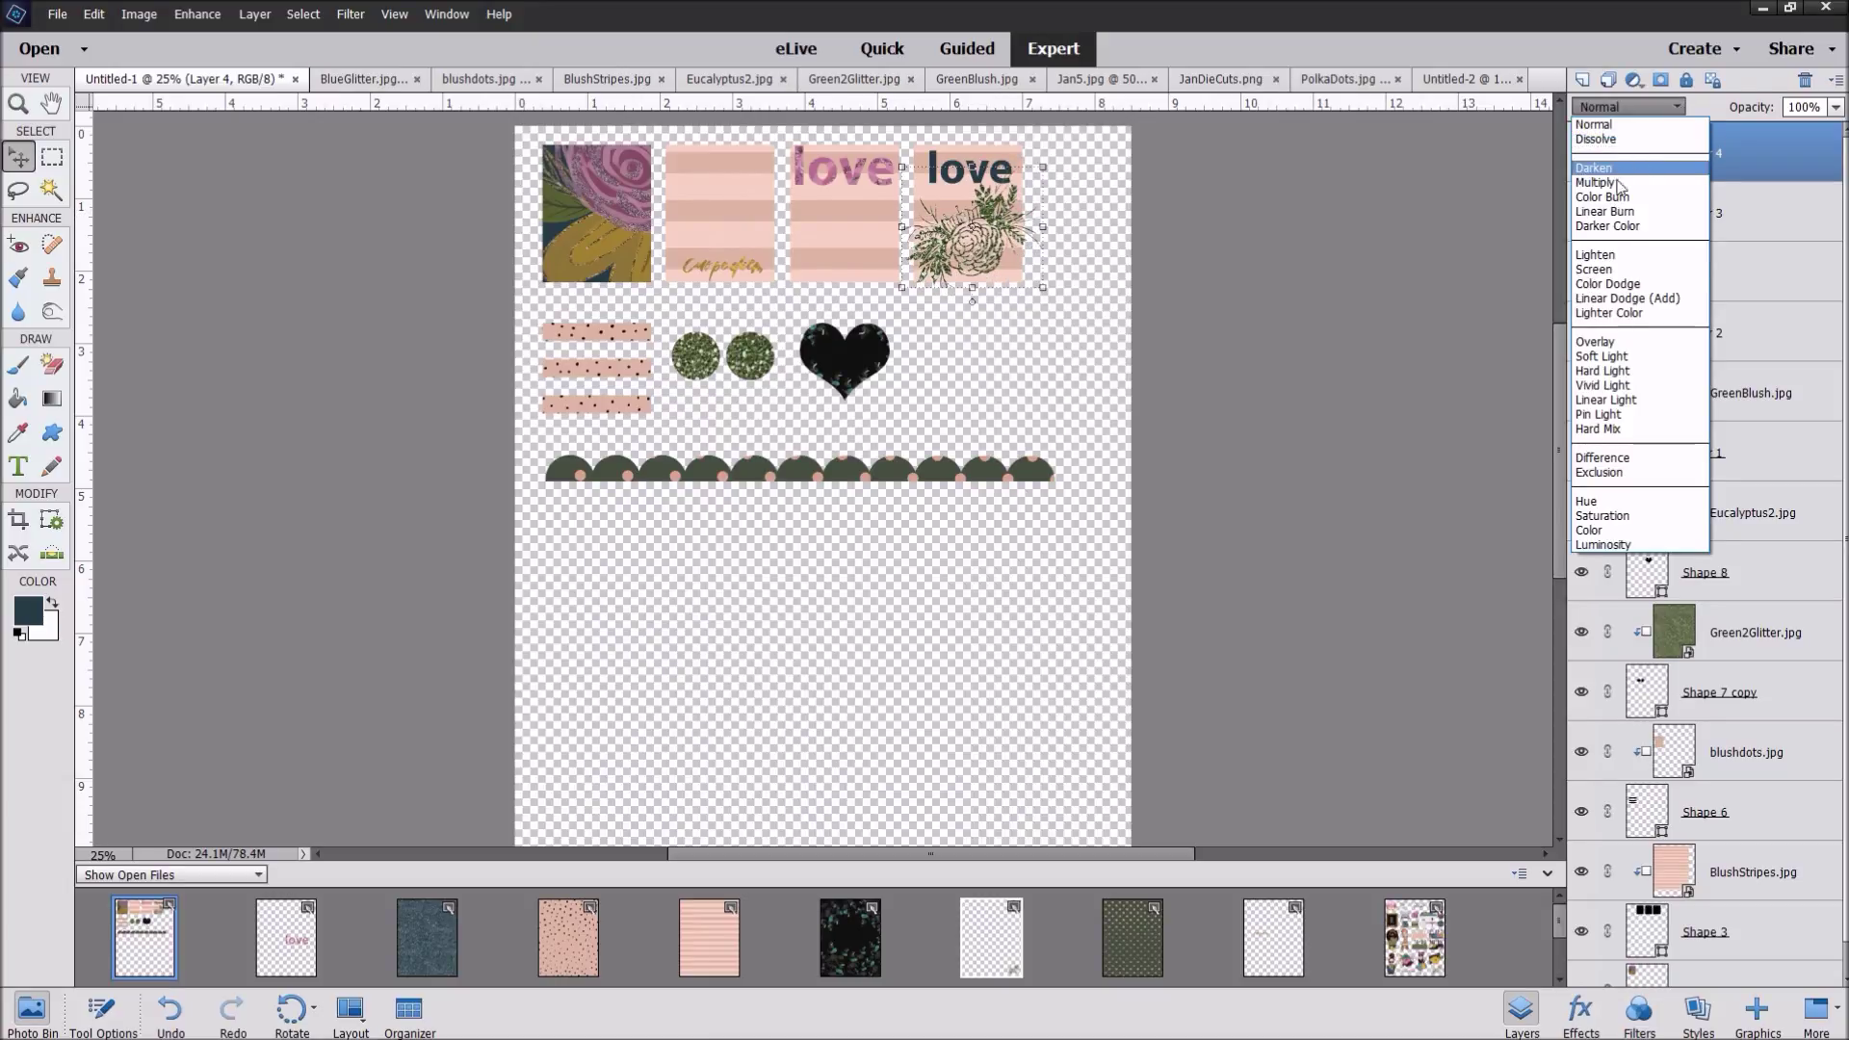
click(1605, 256)
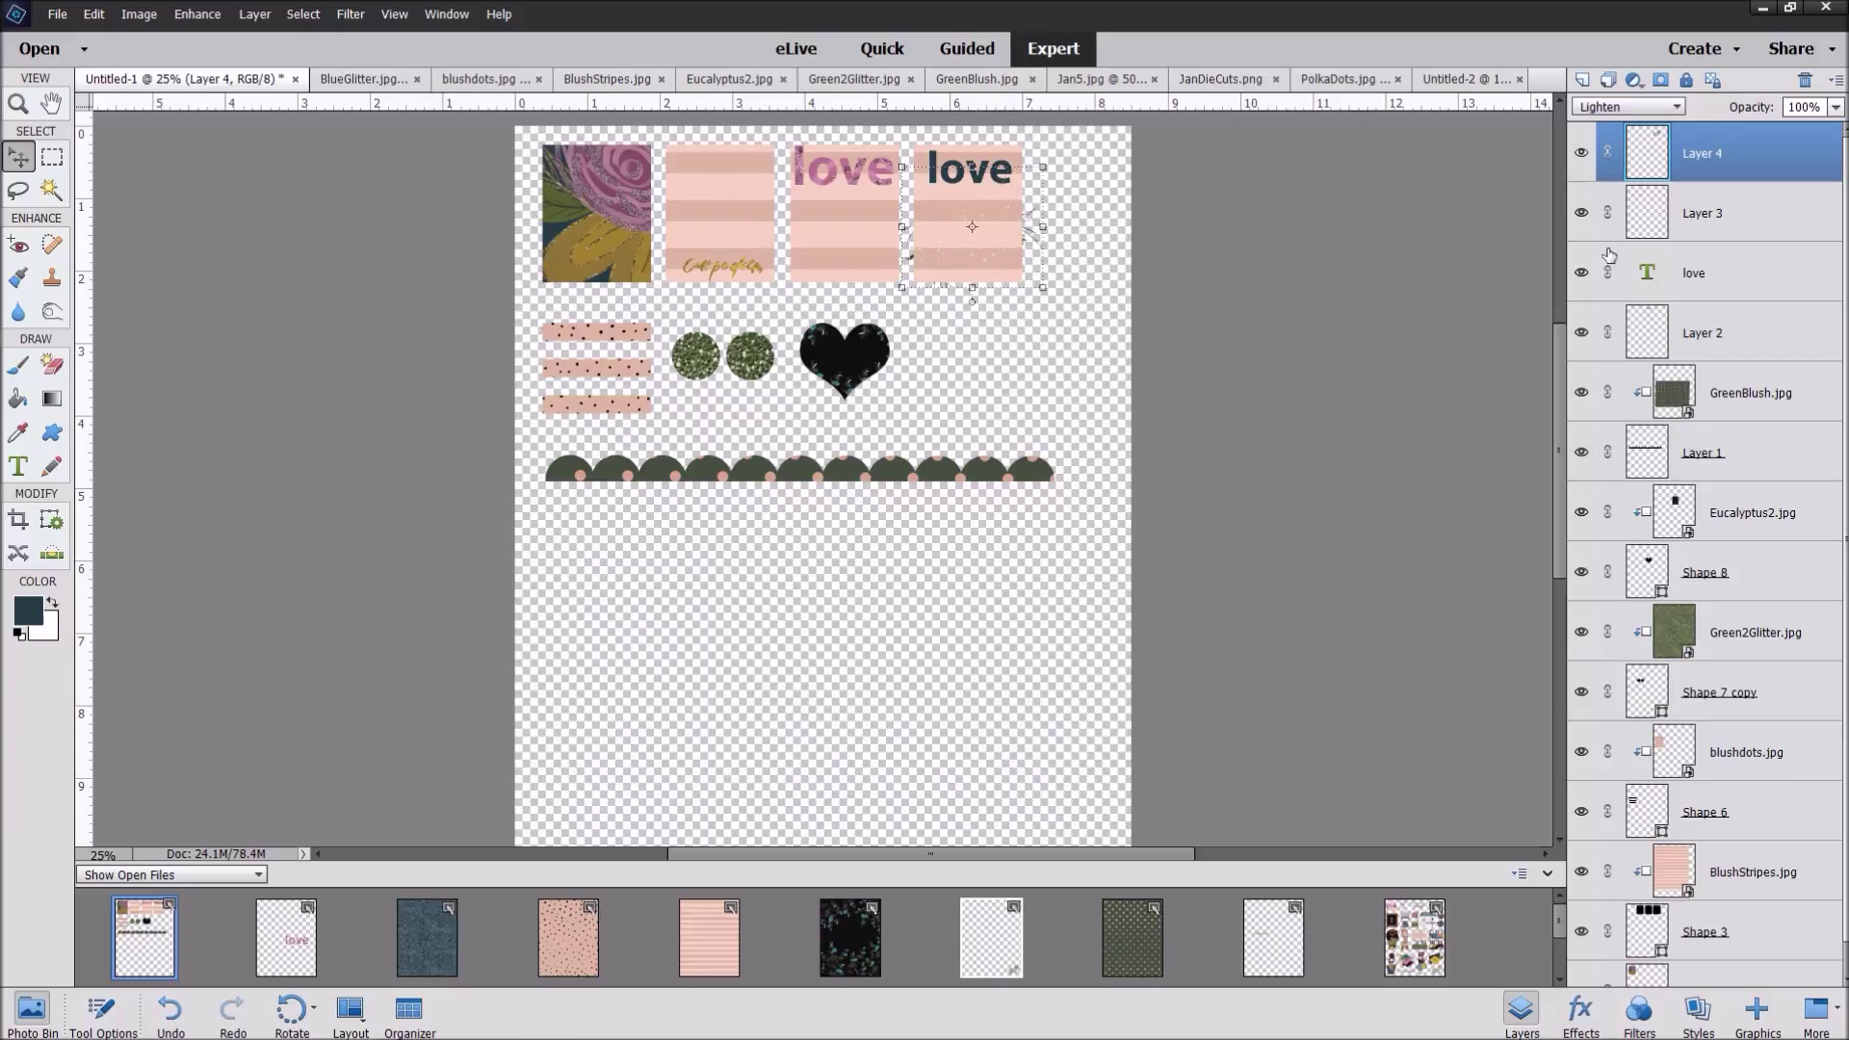
click(1676, 106)
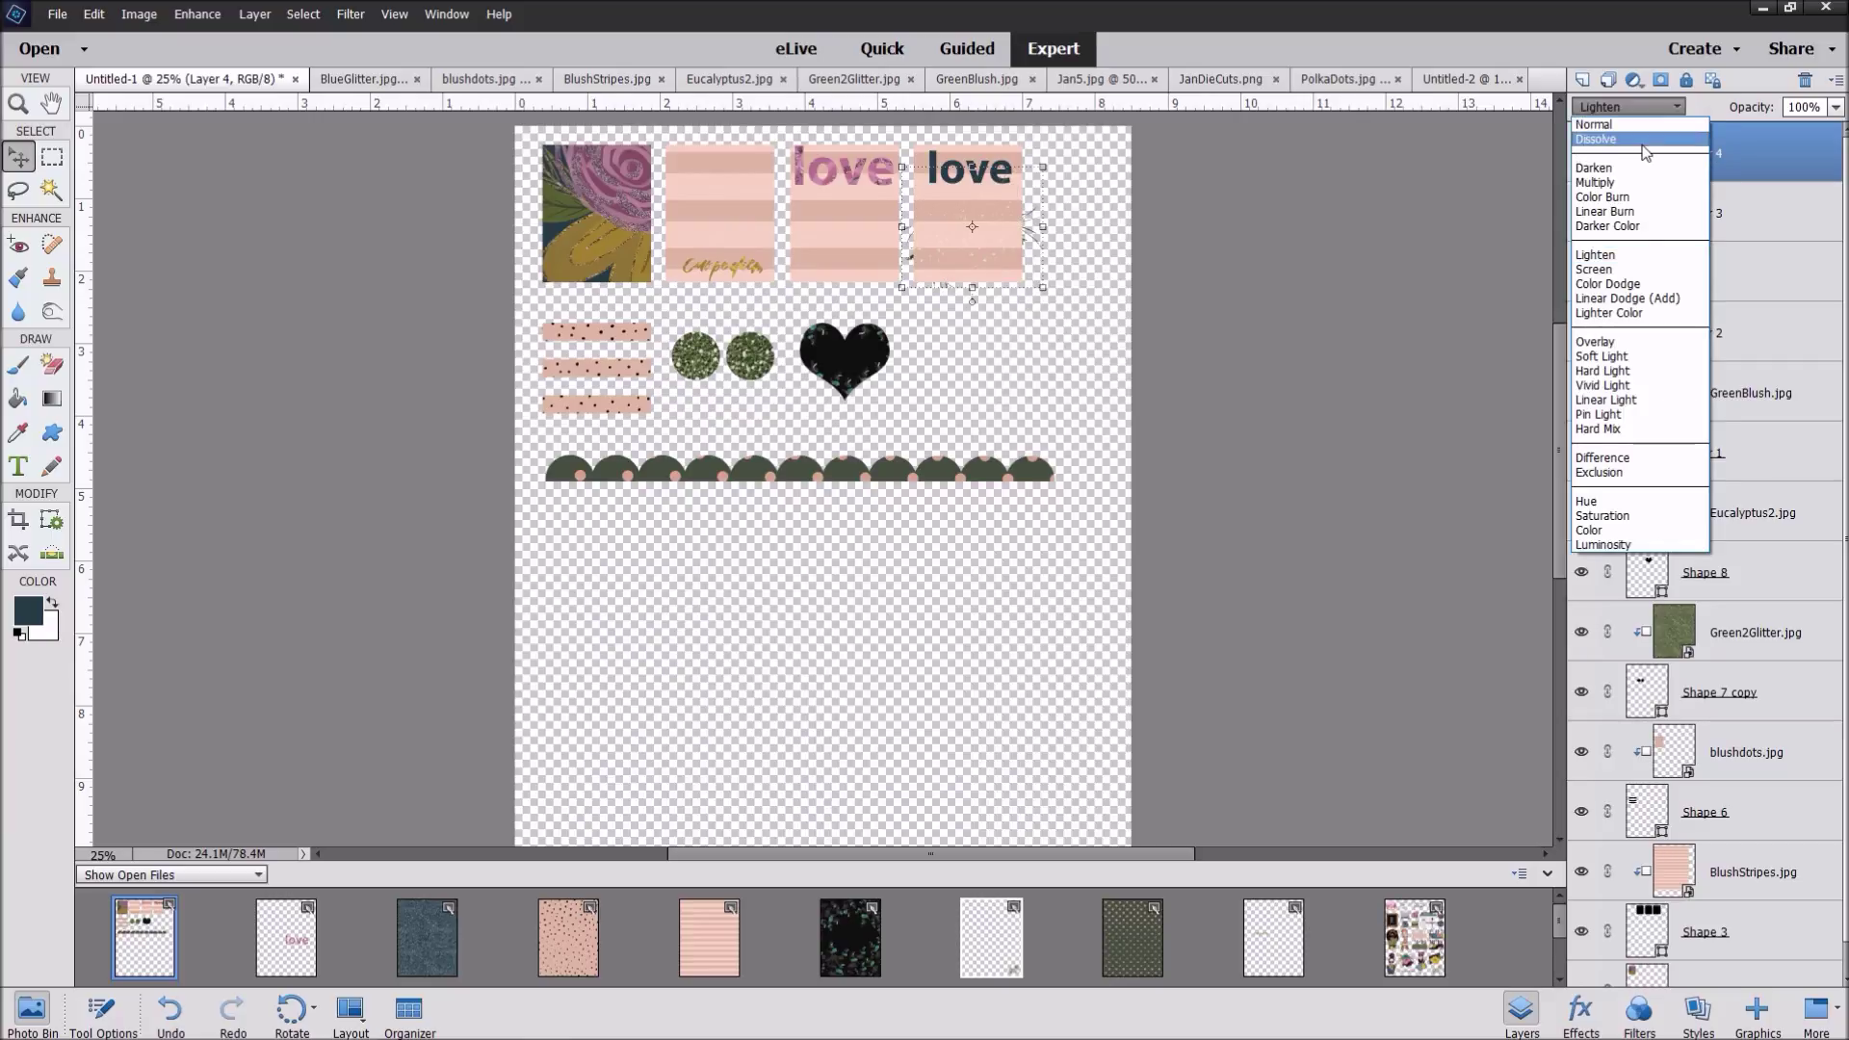
click(1621, 342)
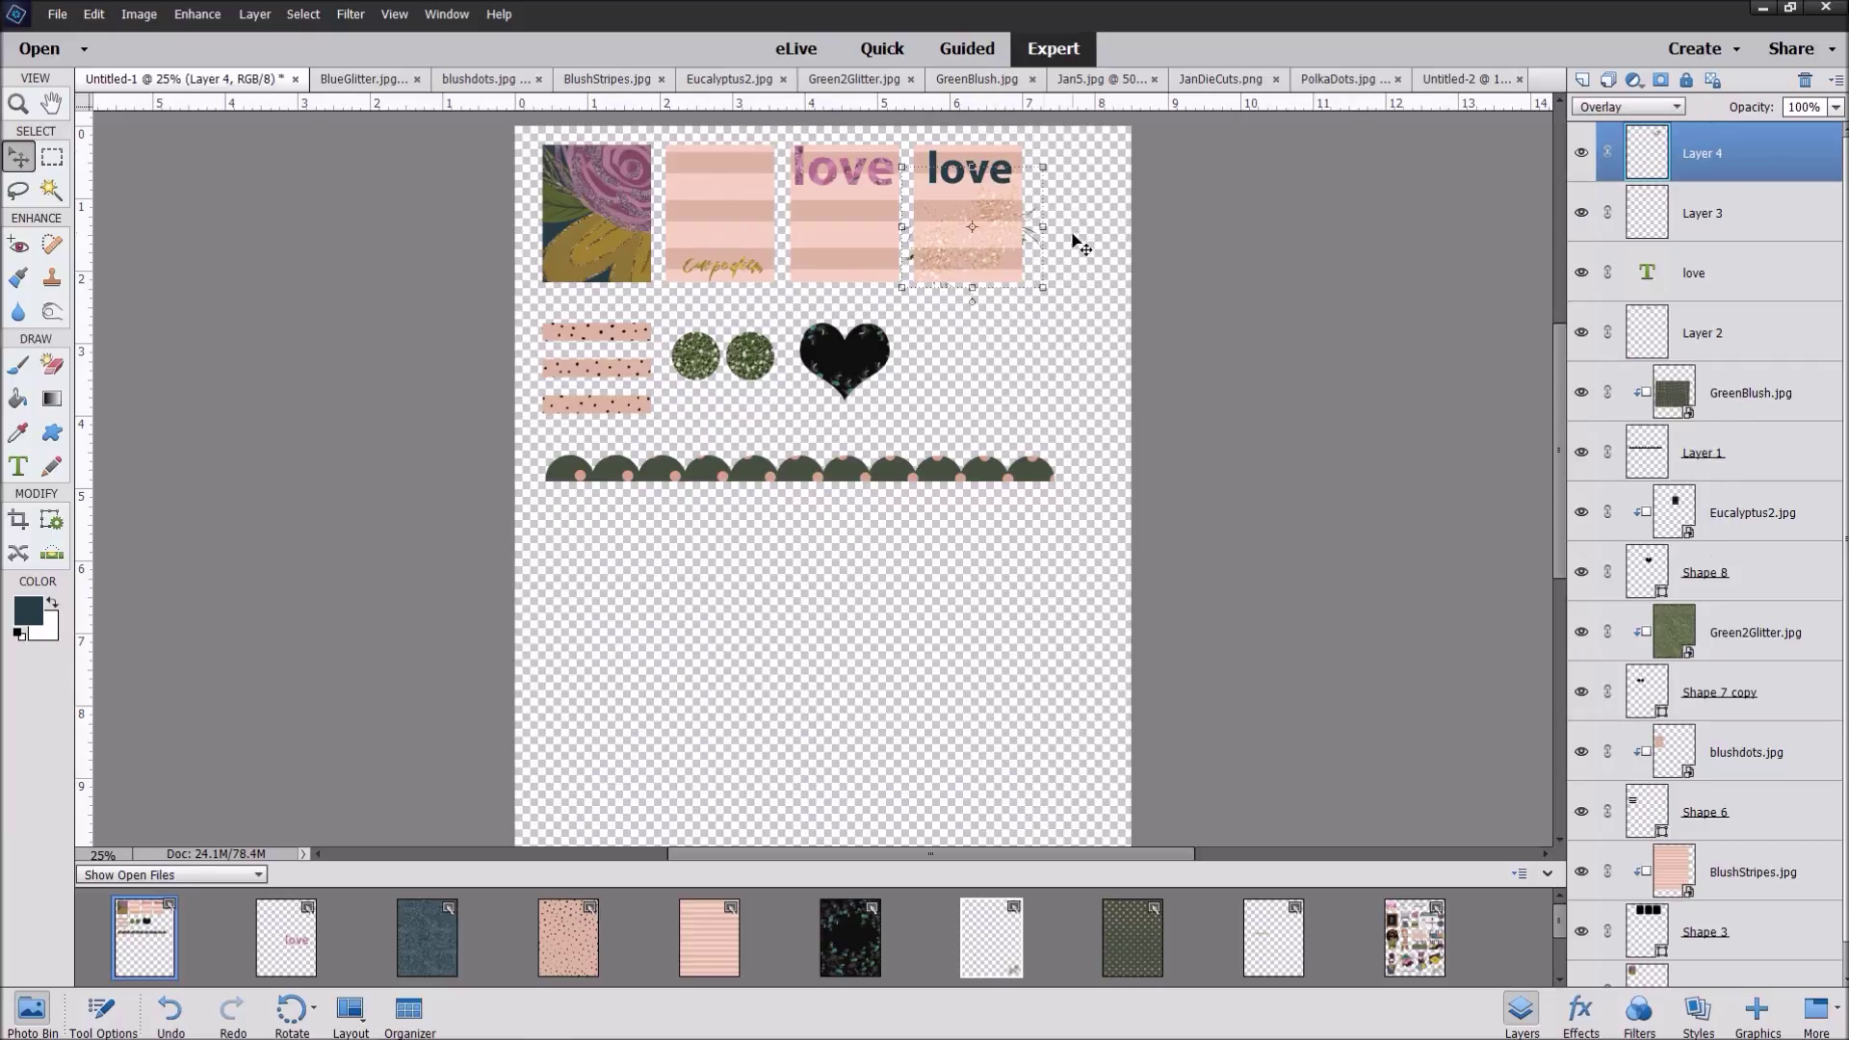
Step: Enlarge the glitter flower to about 123% from its corner and commit the transform
drag(1046, 287, 1078, 315)
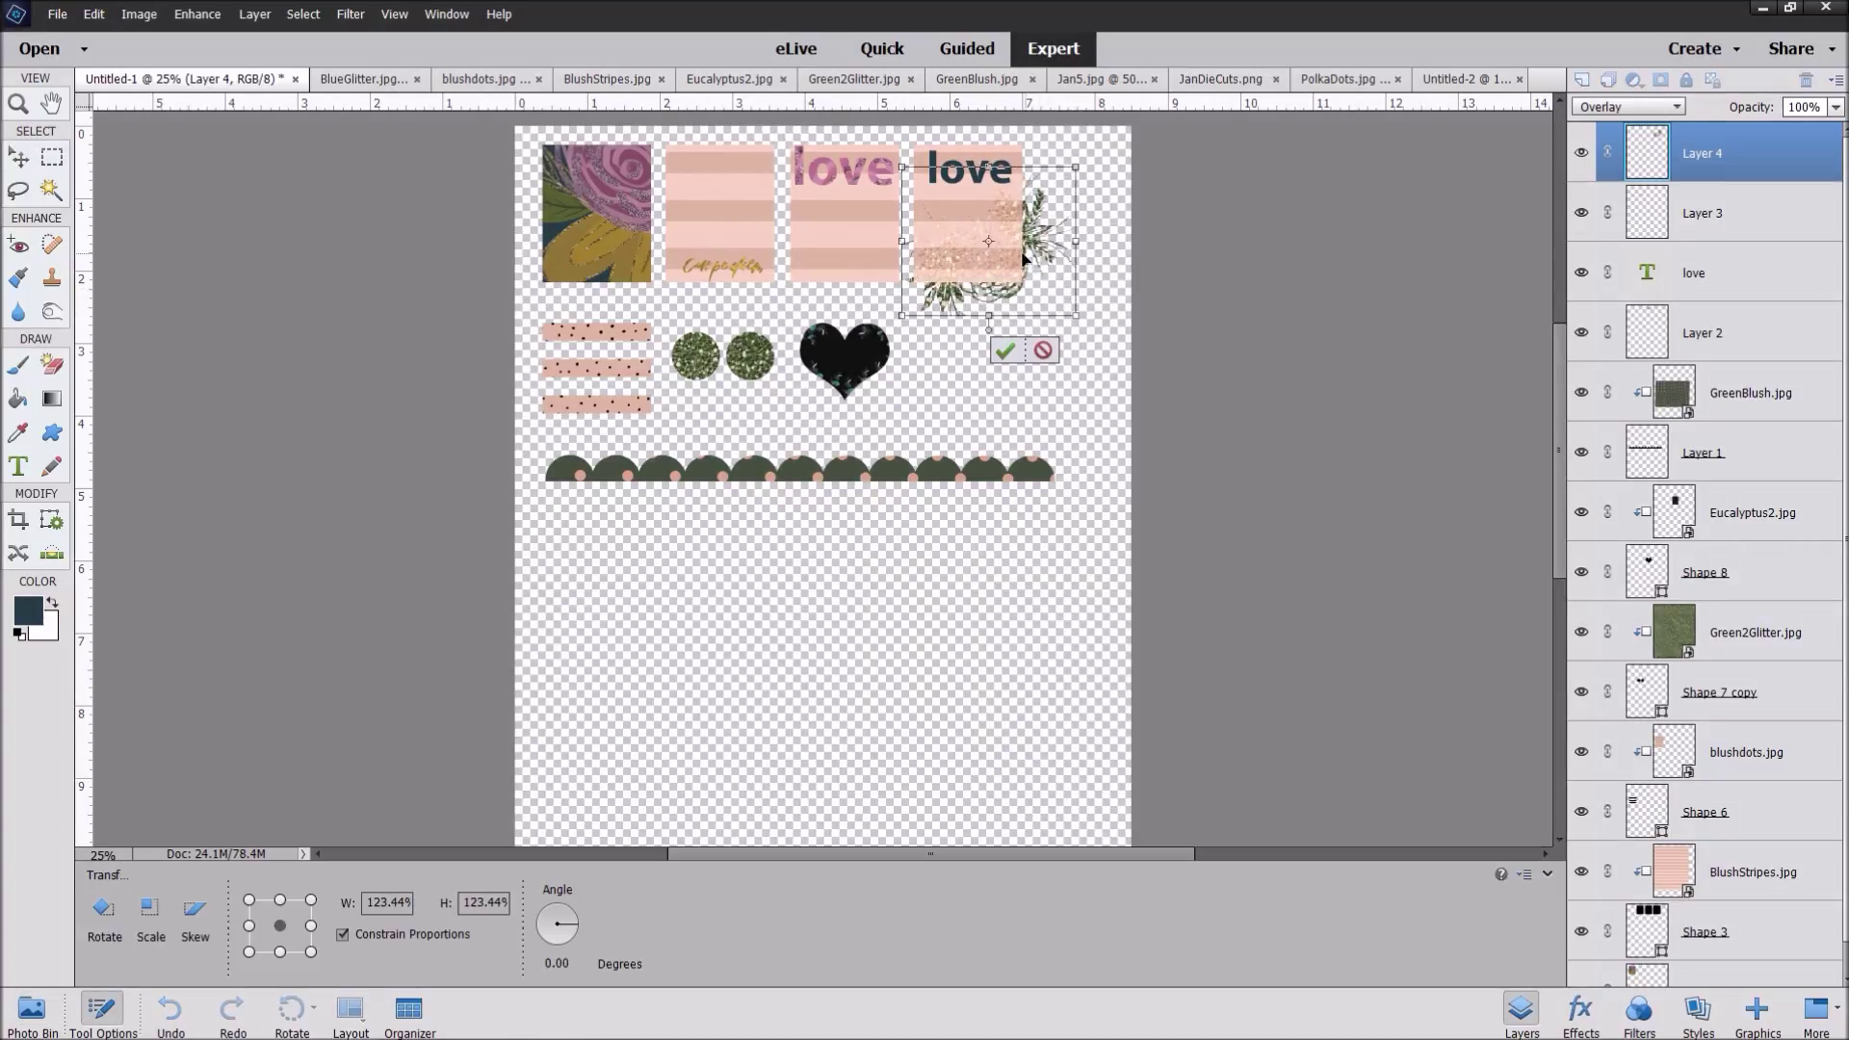
key(Return)
click(81, 854)
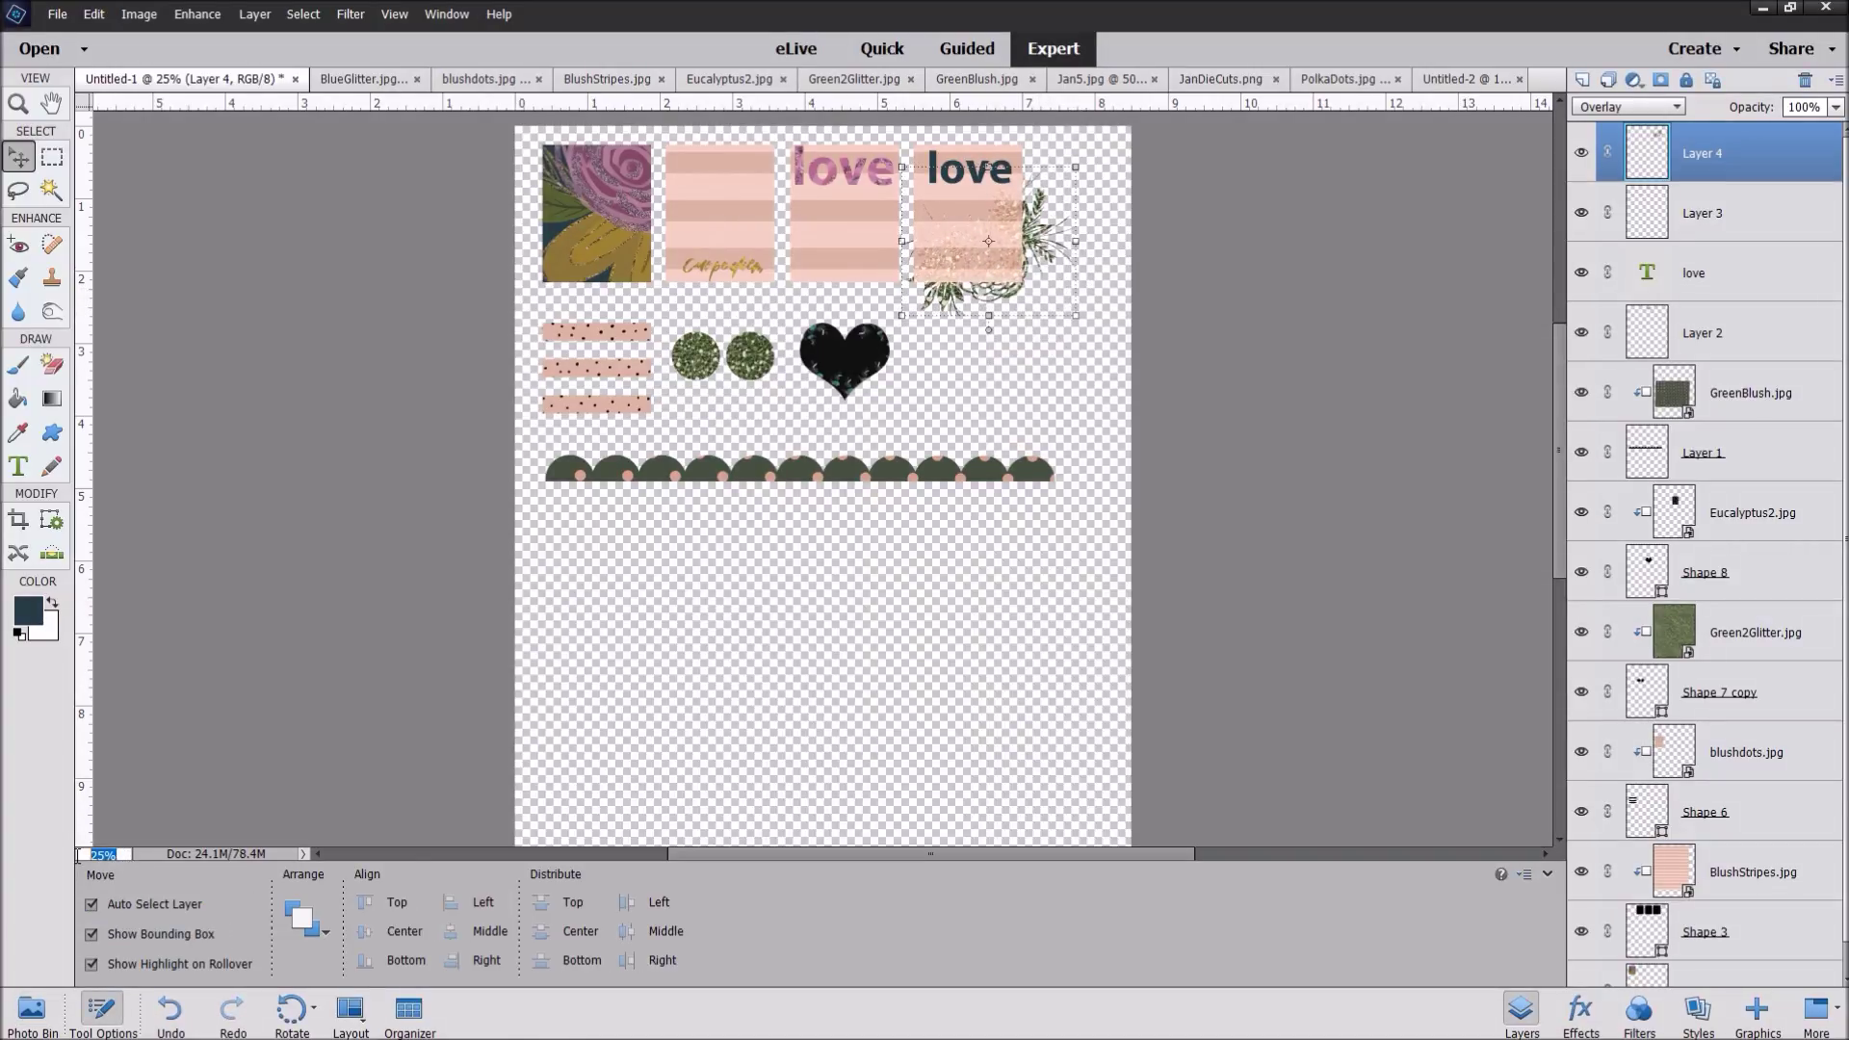
Step: Scale Layer 4's glitter flowers down to 59.57% and fit them beneath 'love' on the fourth card
text(50)
key(Return)
drag(1558, 491, 1566, 383)
drag(1238, 397, 1167, 292)
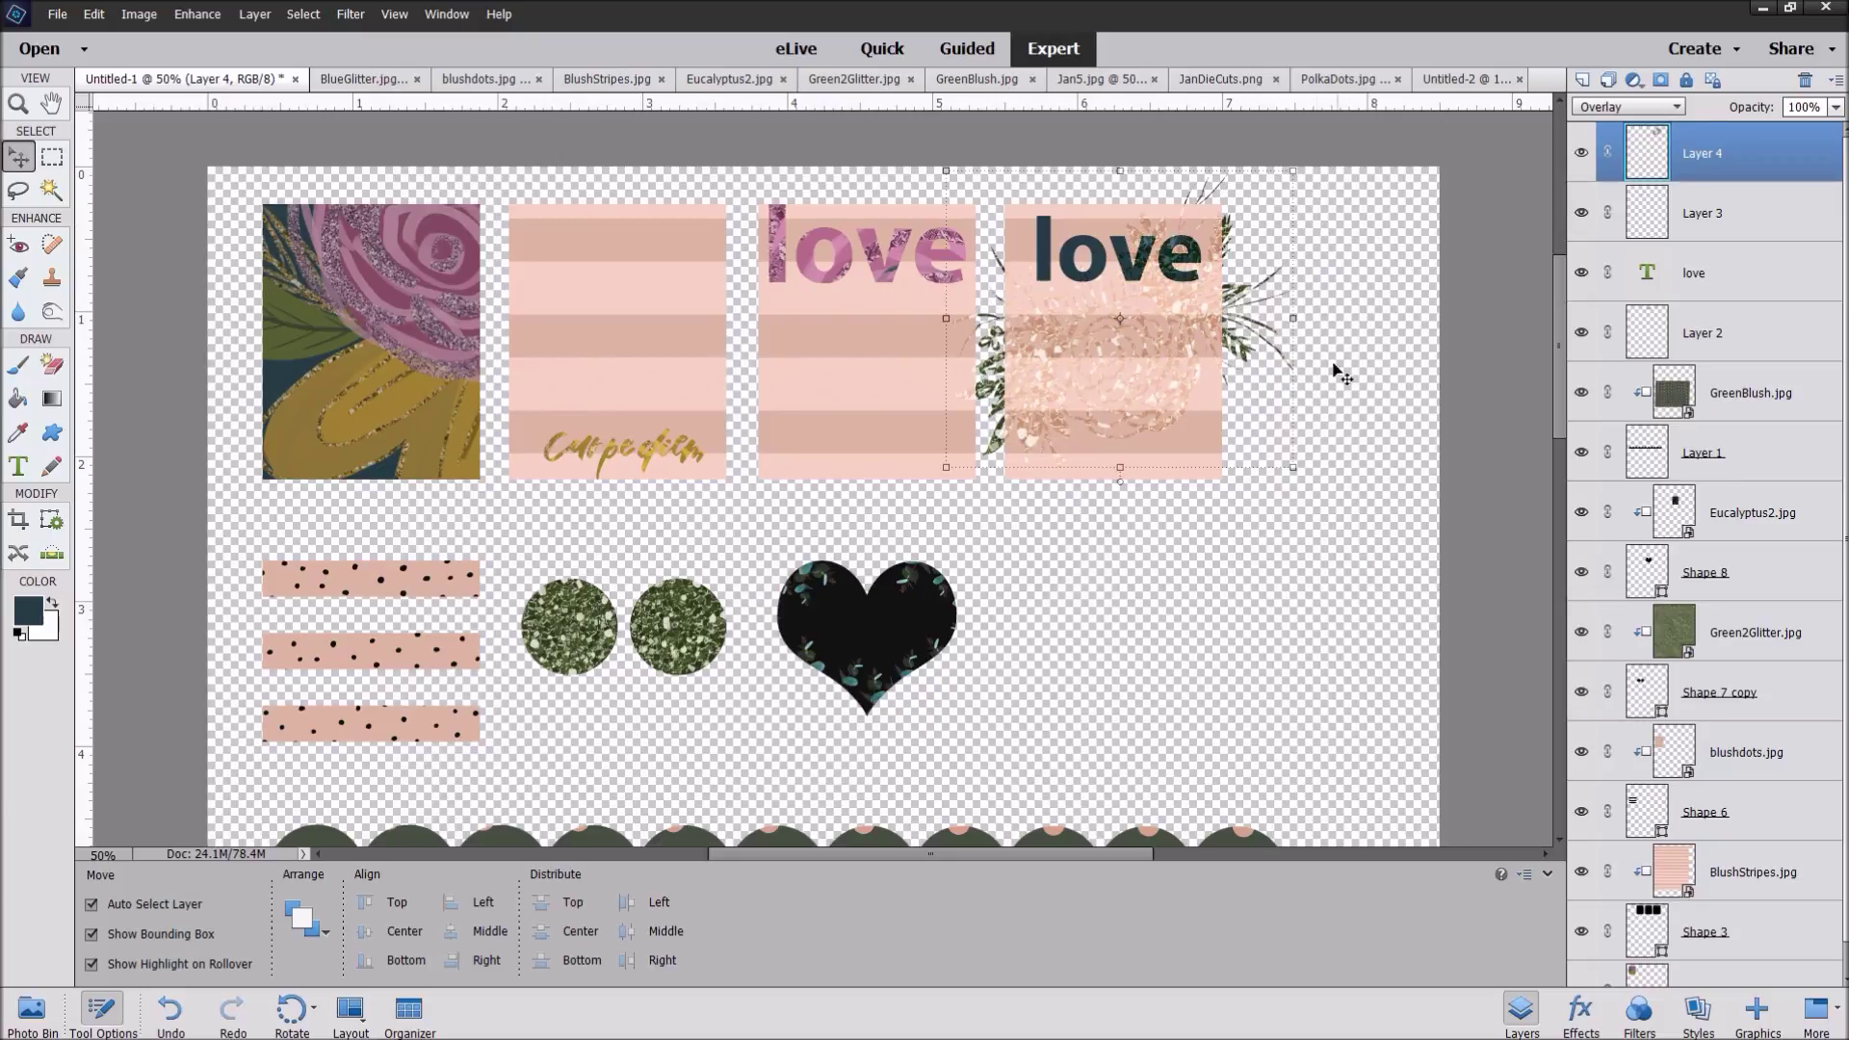
drag(1290, 469, 1226, 410)
drag(1130, 342, 1148, 376)
drag(966, 205, 1014, 246)
drag(1246, 245, 1221, 267)
mouse_move(1153, 377)
mouse_down()
mouse_move(1153, 356)
mouse_move(1154, 412)
mouse_up()
click(1154, 493)
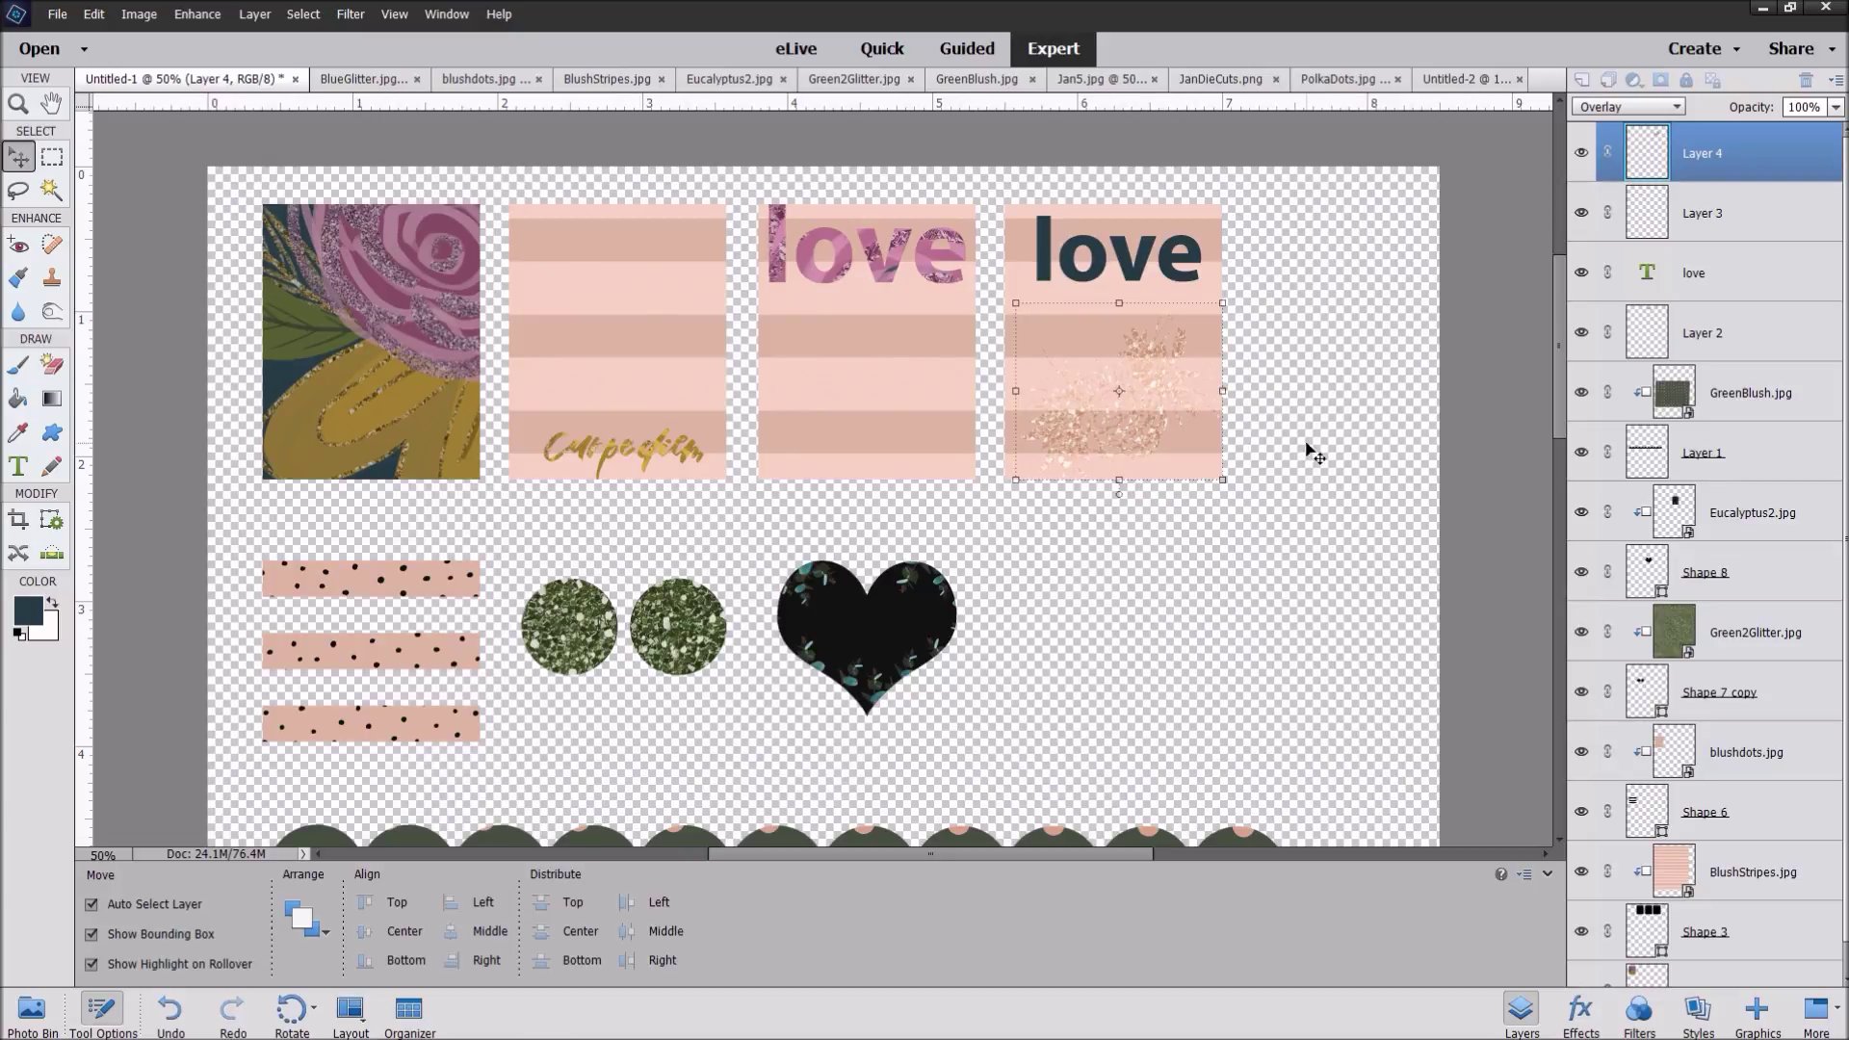